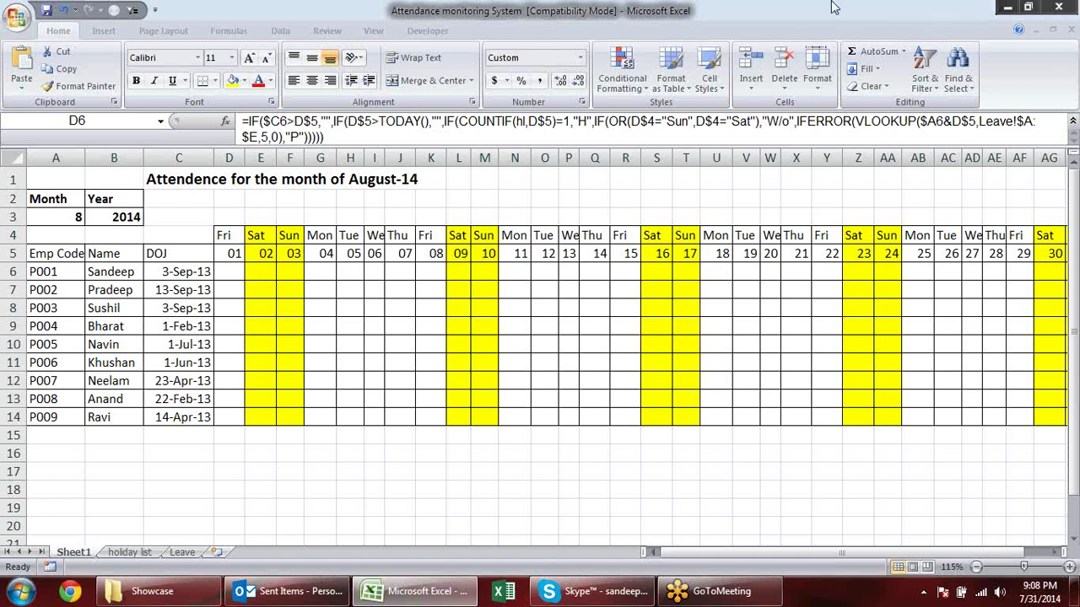
Close the Attendance monitoring System workbook, discard its changes, and open a blank Book1.
click(1059, 7)
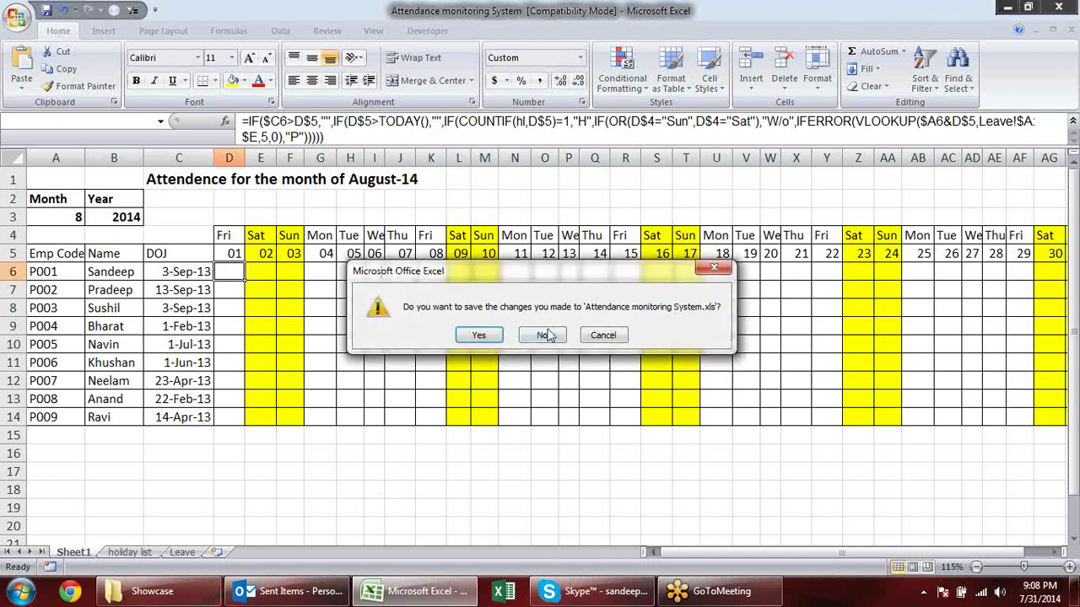
click(546, 335)
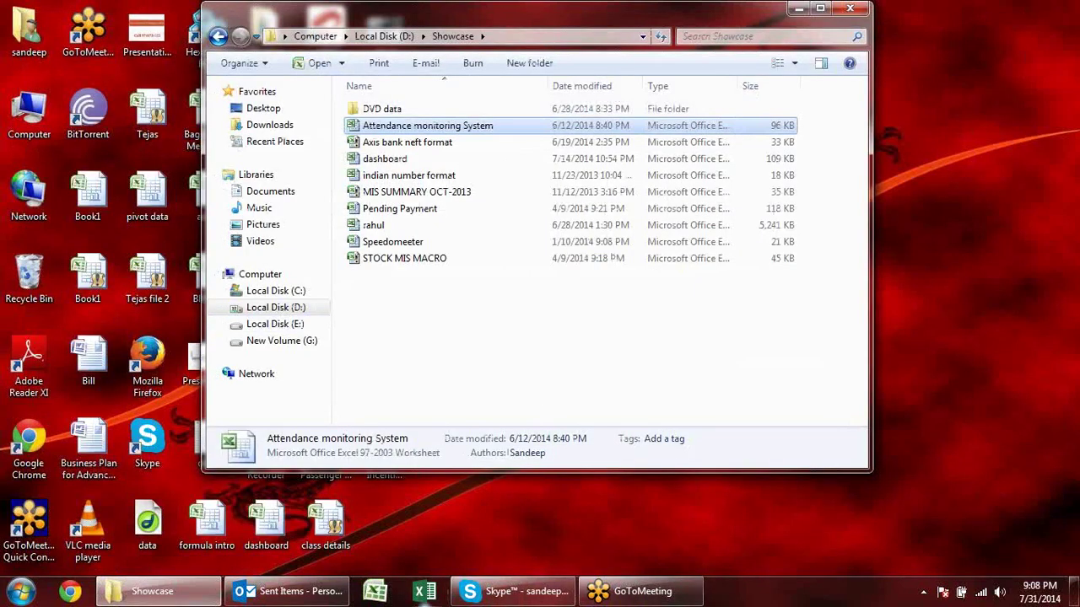
click(374, 592)
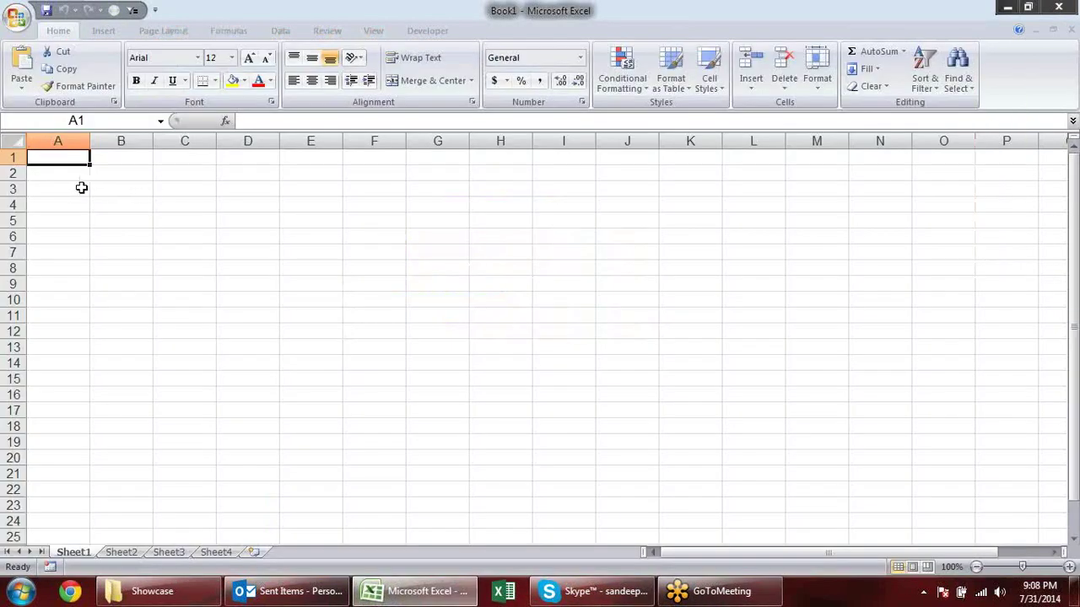
Enter the label Month in A2 and Year in B2.
click(66, 175)
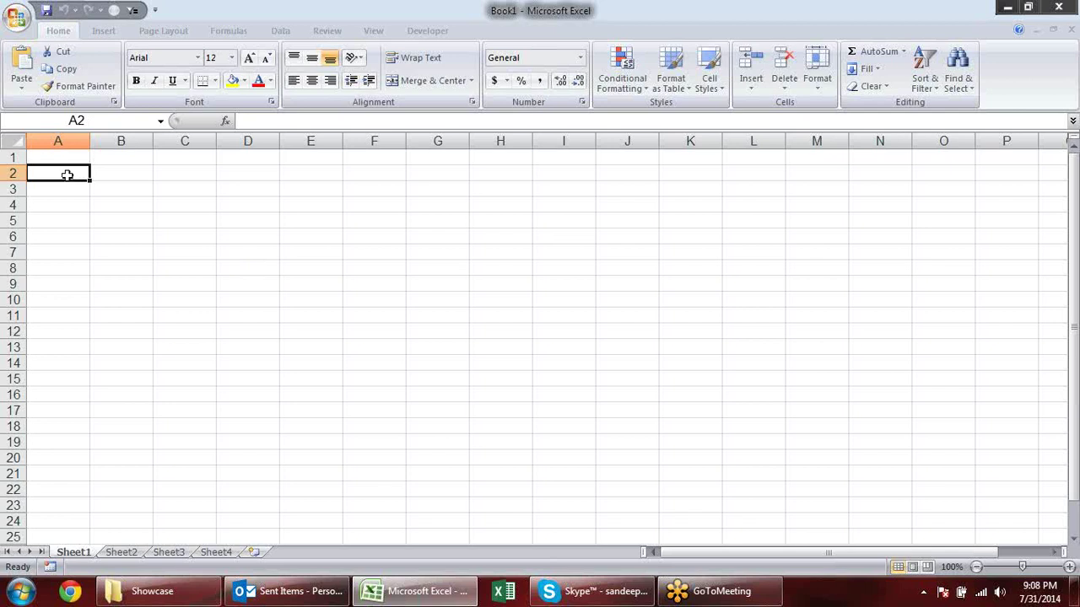
text(Month)
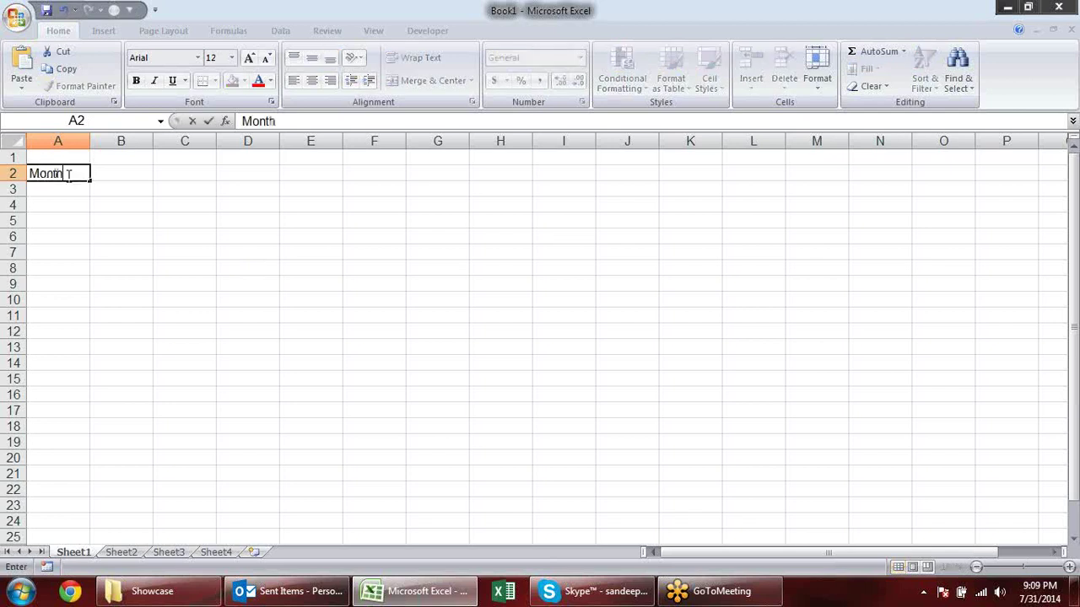
key(Tab)
text(Yea)
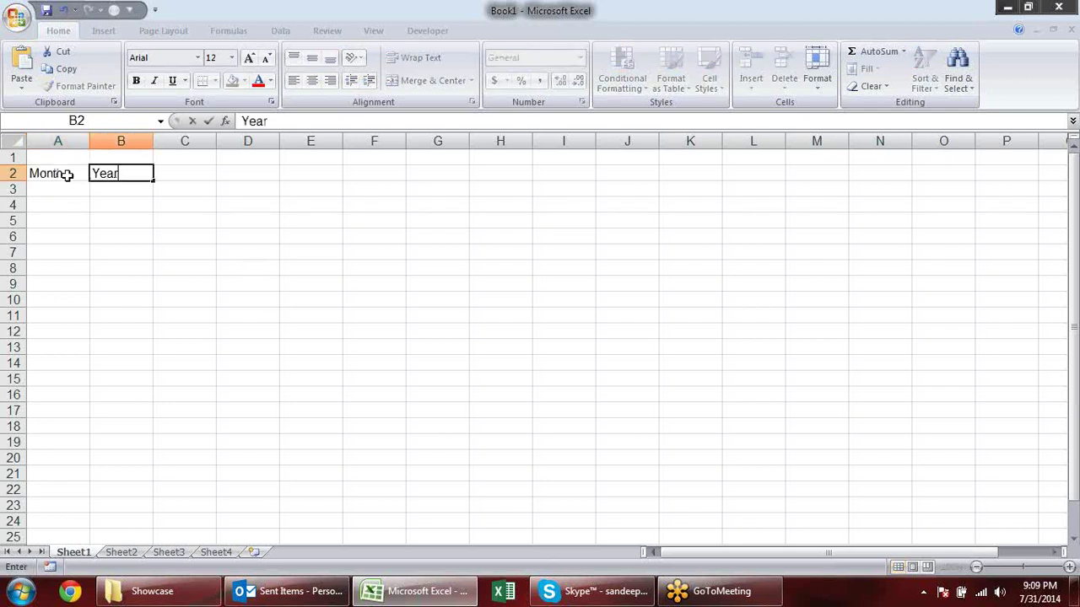
key(Return)
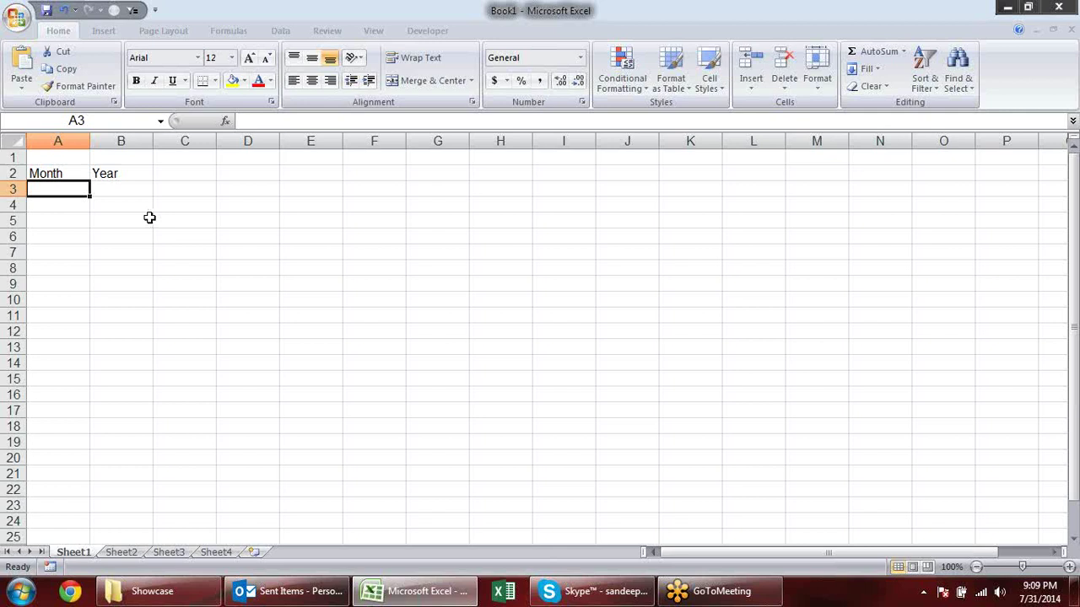
Give A3 a List data validation with source values 1 through 12.
click(283, 31)
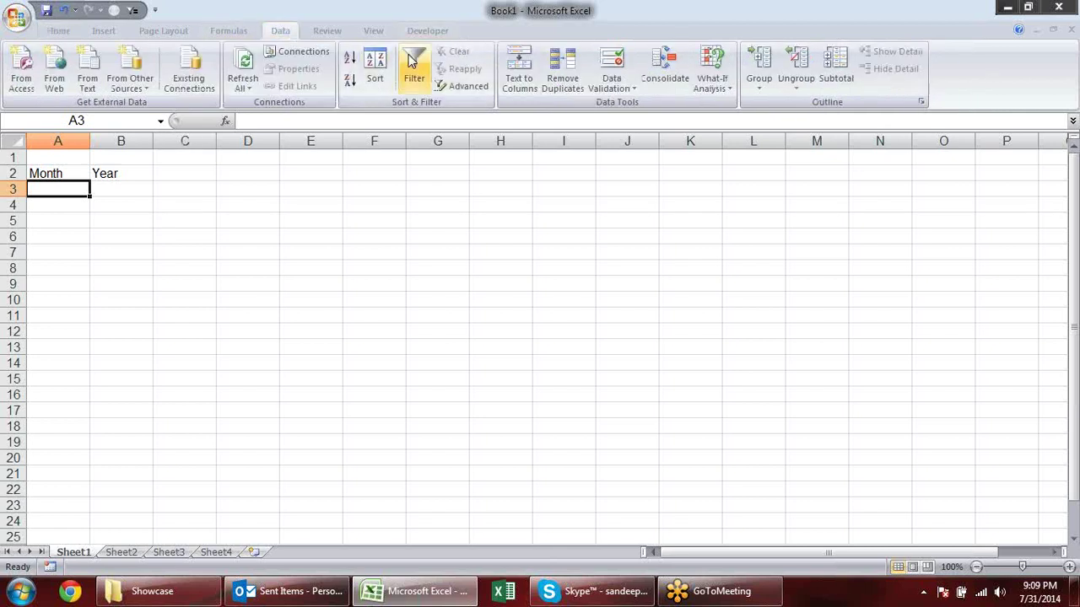
click(612, 61)
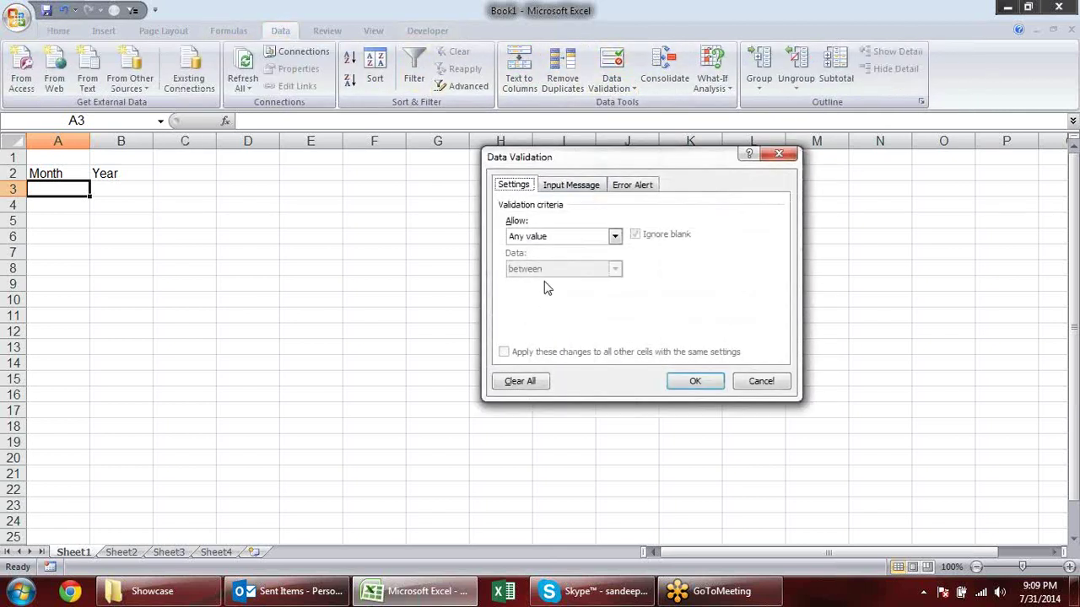
key(Tab)
click(615, 238)
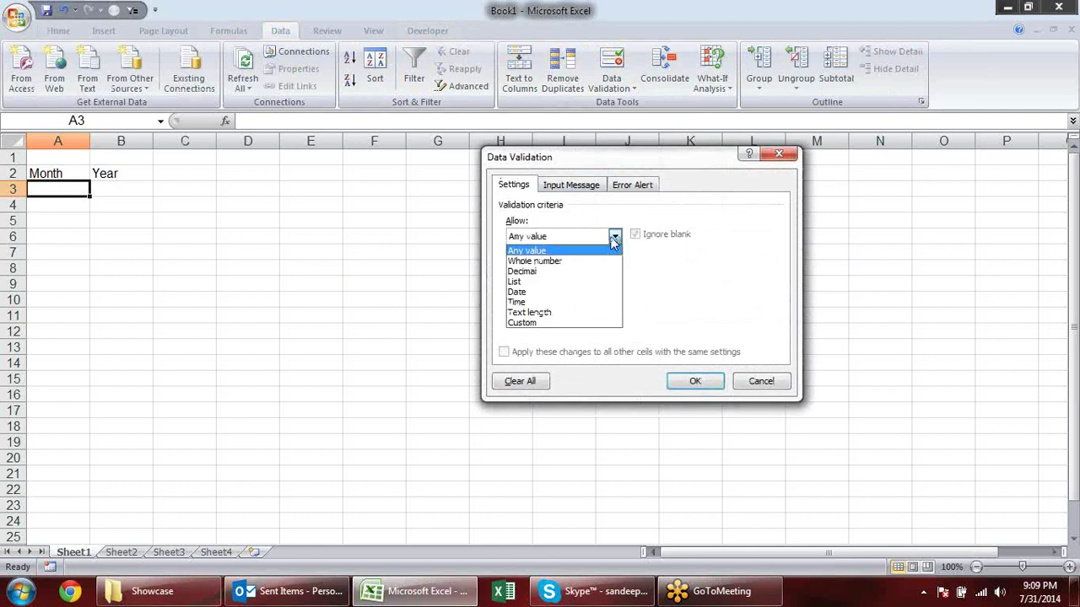
click(560, 291)
click(615, 237)
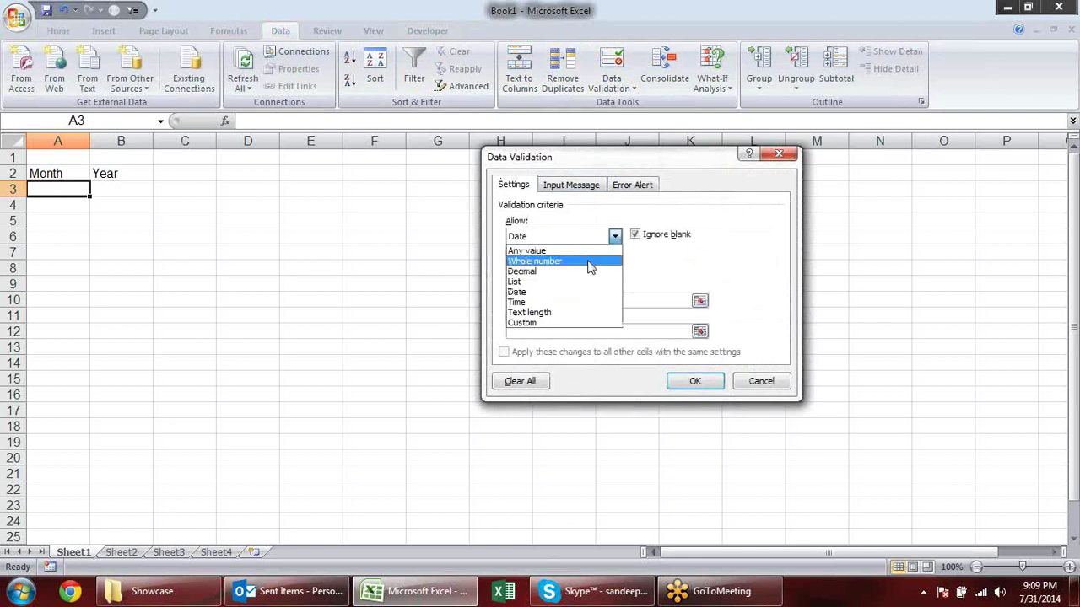
click(582, 286)
click(534, 299)
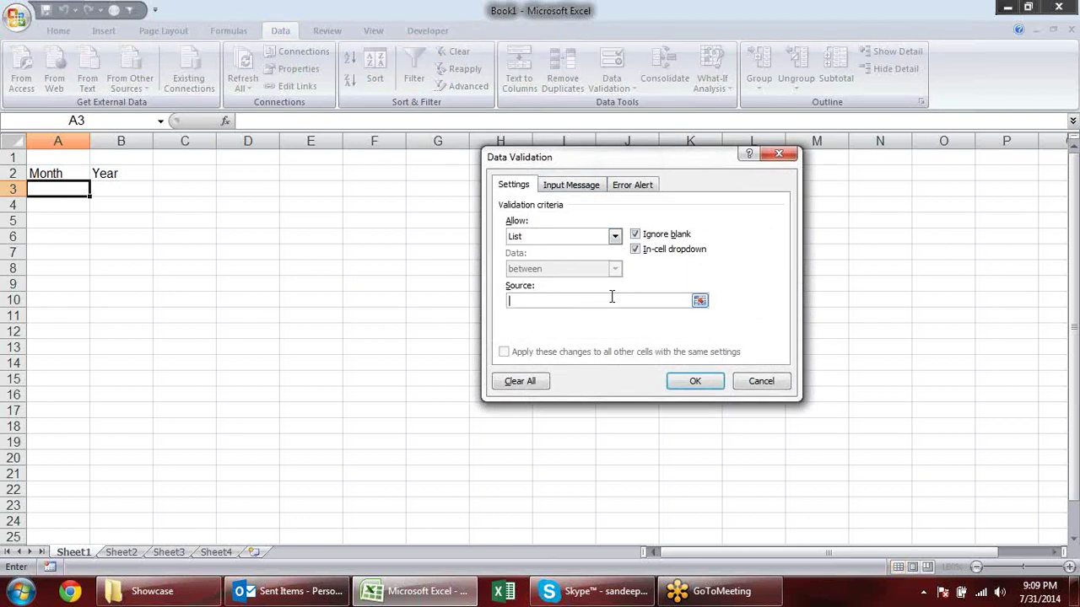
text(1,2,3,4,5,6,7,8,9,10,11,12)
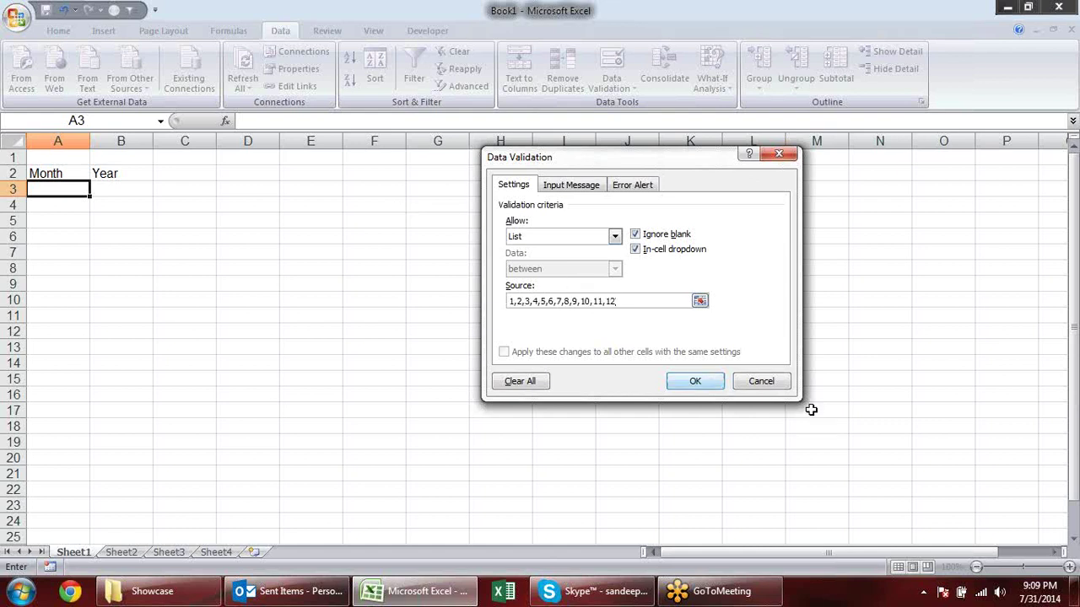
click(695, 380)
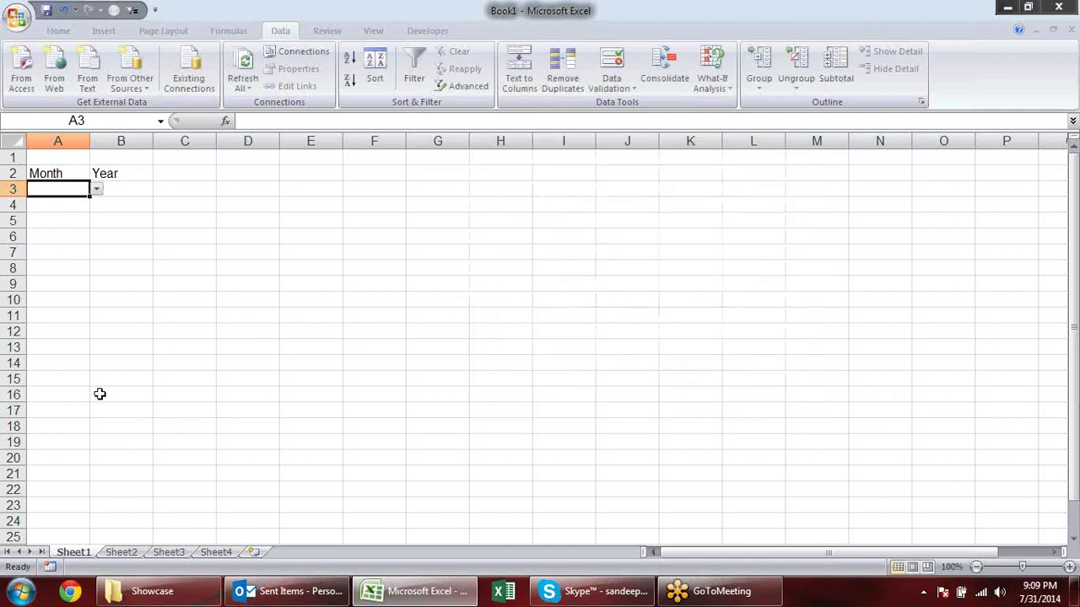
Pick month 1 in A3, then select B3 and toggle the Month/Year filters on and off.
click(97, 189)
click(71, 204)
double_click(136, 204)
click(138, 189)
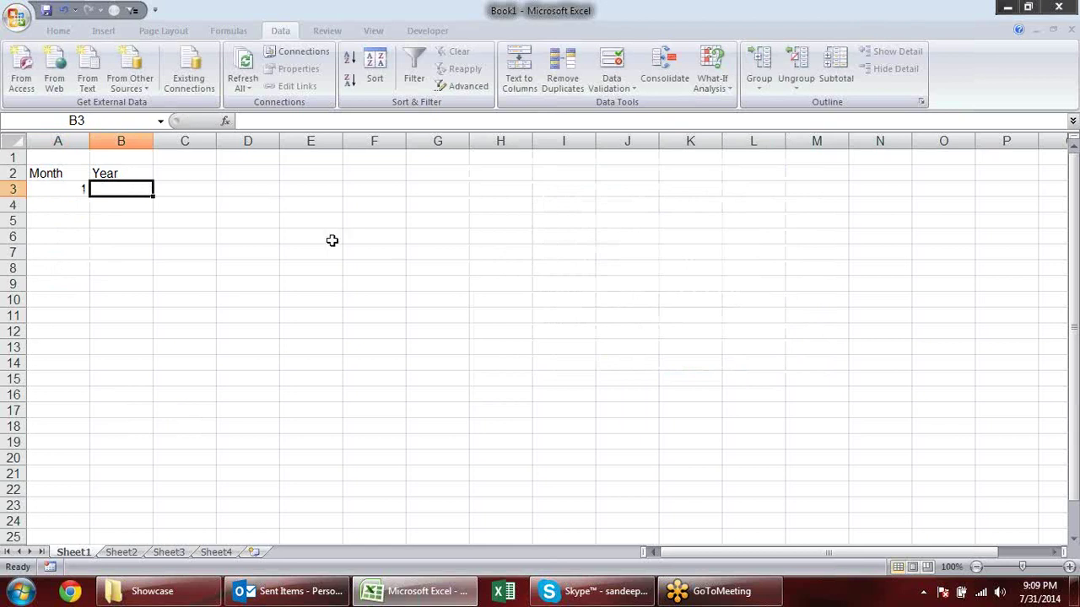
click(413, 69)
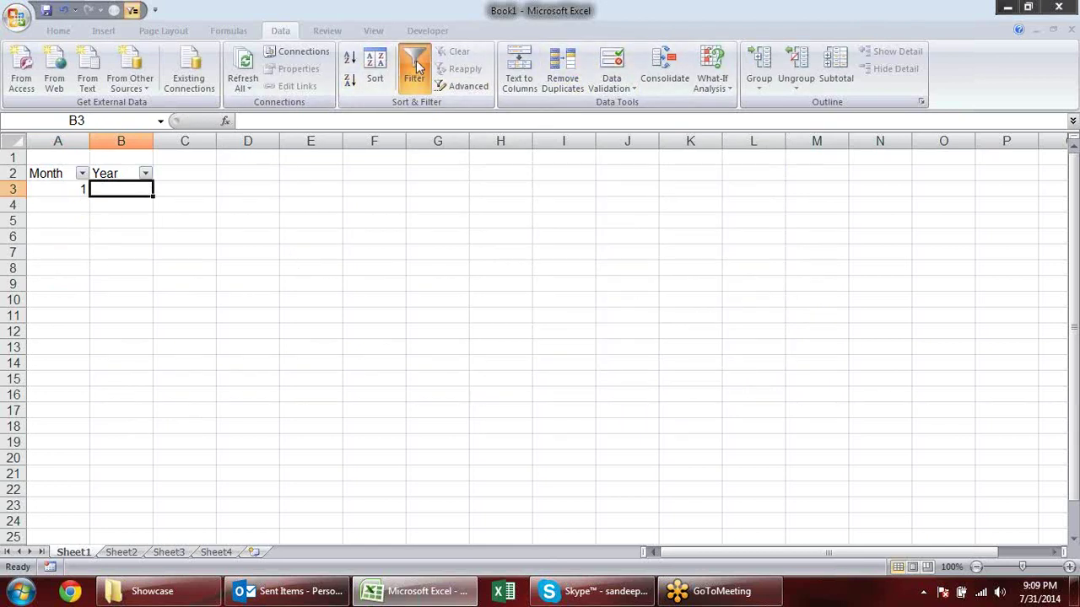
click(413, 69)
Give B3 a year dropdown list (2014, 2015, 2016) and select 2014.
click(629, 58)
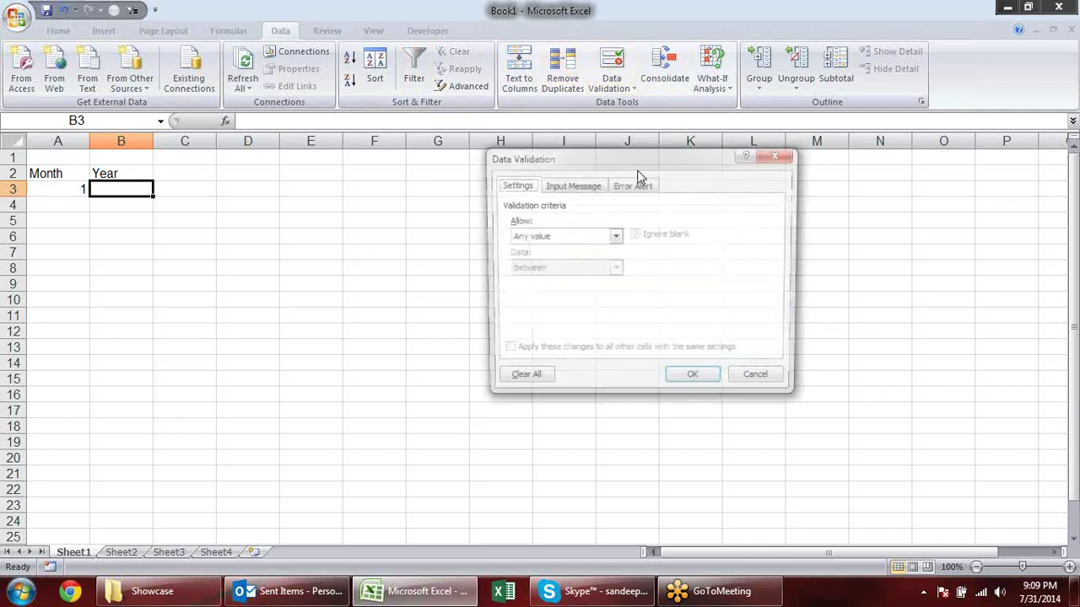
click(615, 236)
click(569, 285)
click(573, 298)
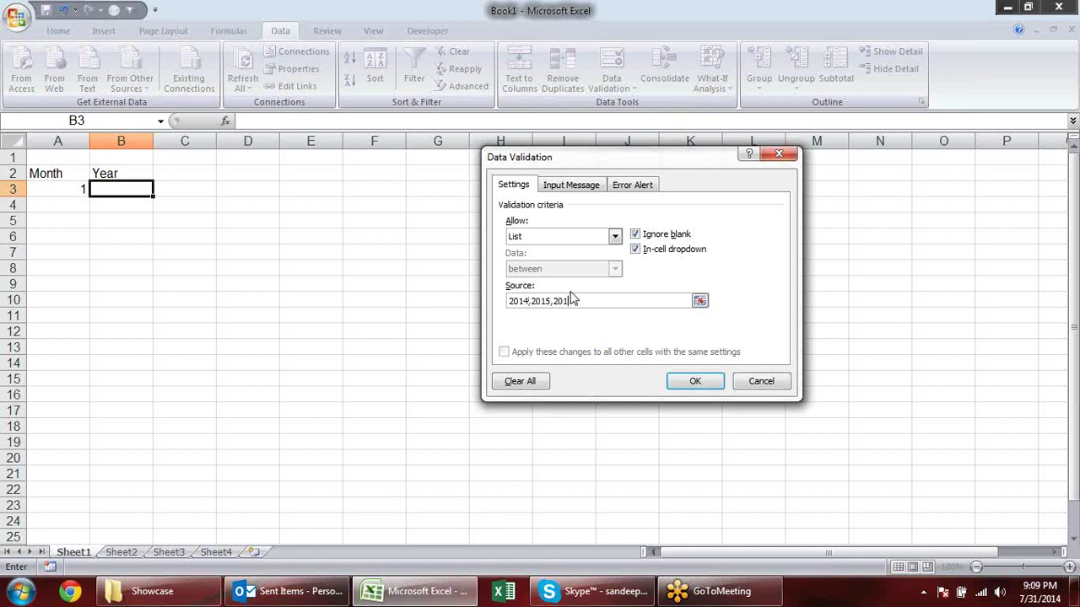
key(Return)
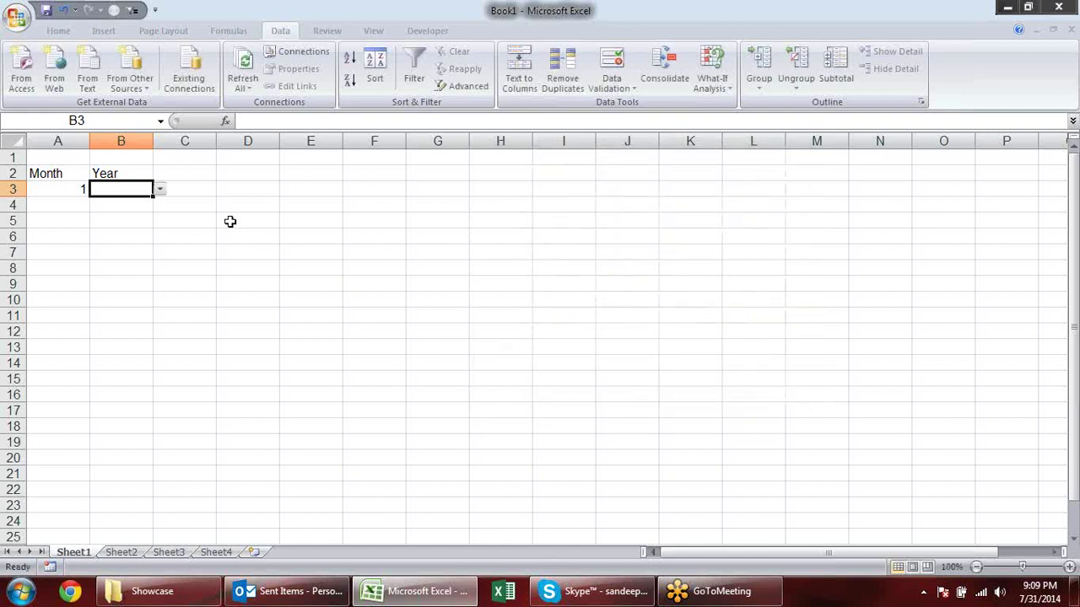
click(161, 190)
click(150, 203)
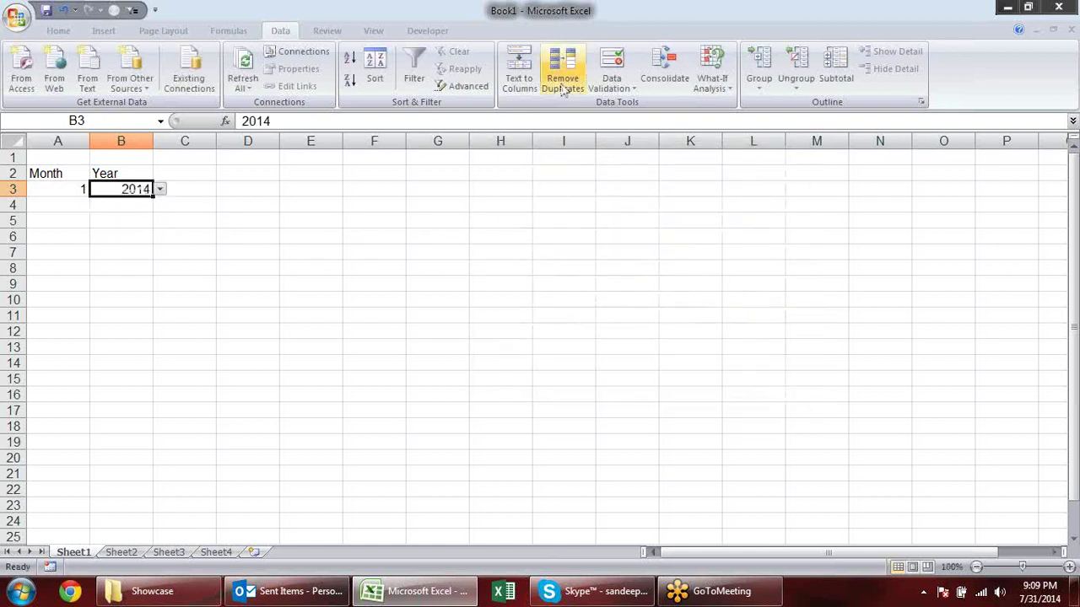
click(208, 252)
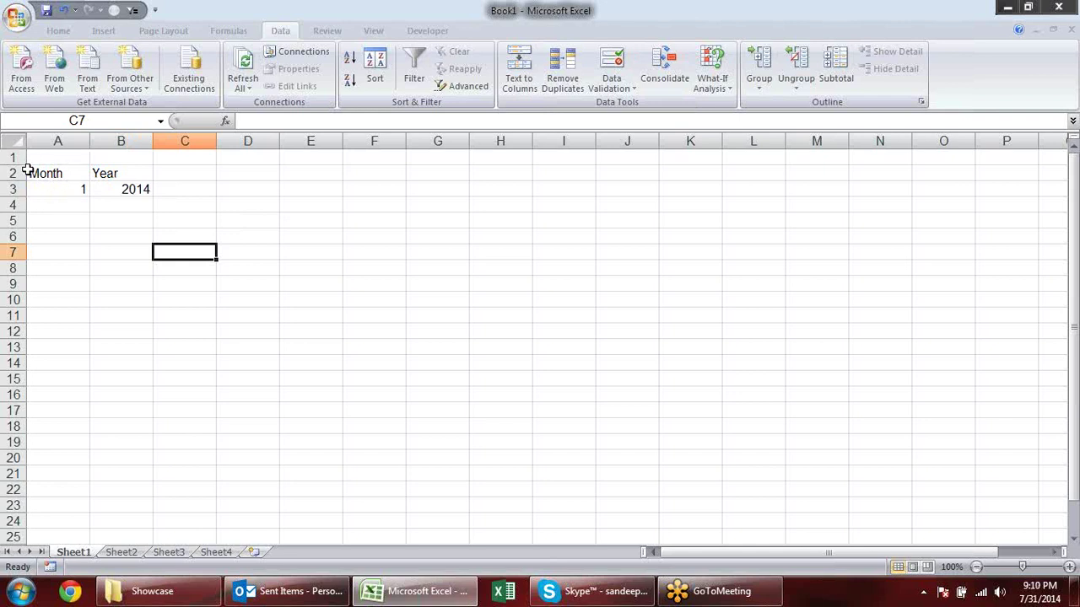
Make row 1 taller, then start and cancel a title formula in D1.
drag(17, 165, 17, 175)
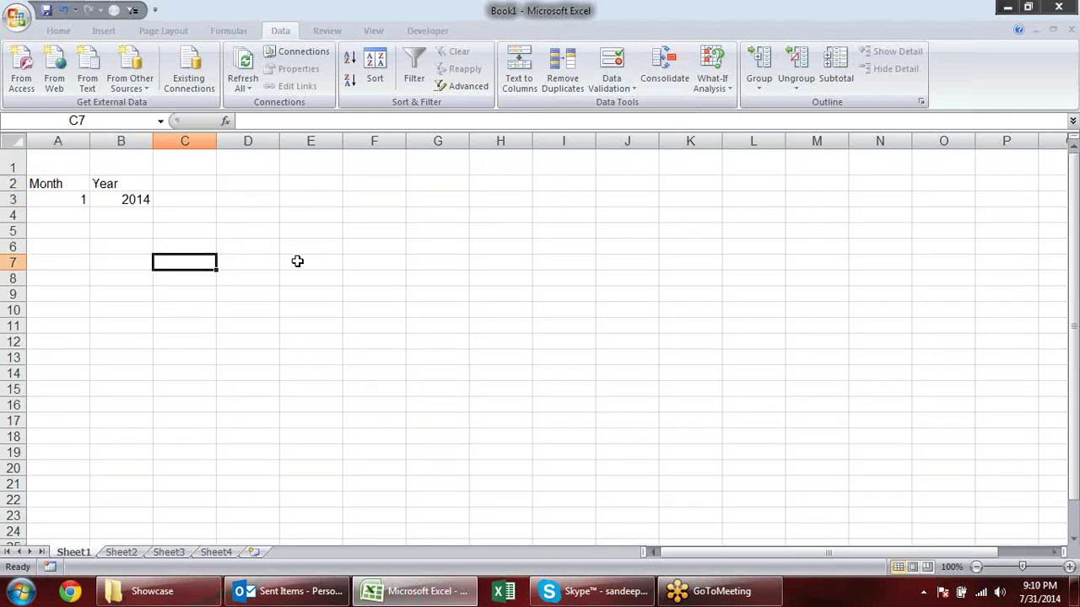
click(313, 248)
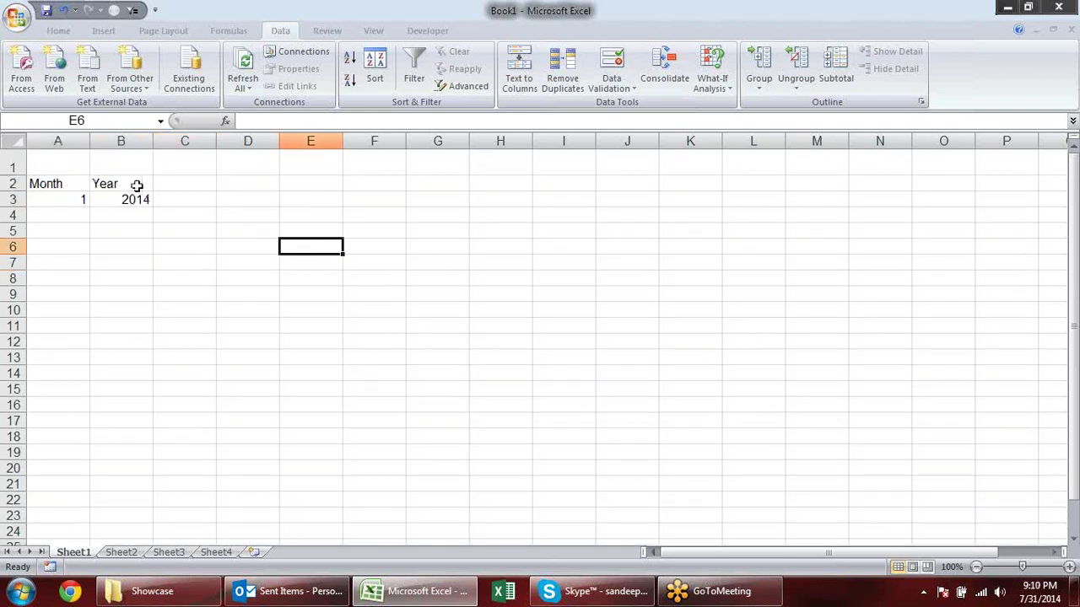
click(182, 163)
click(251, 166)
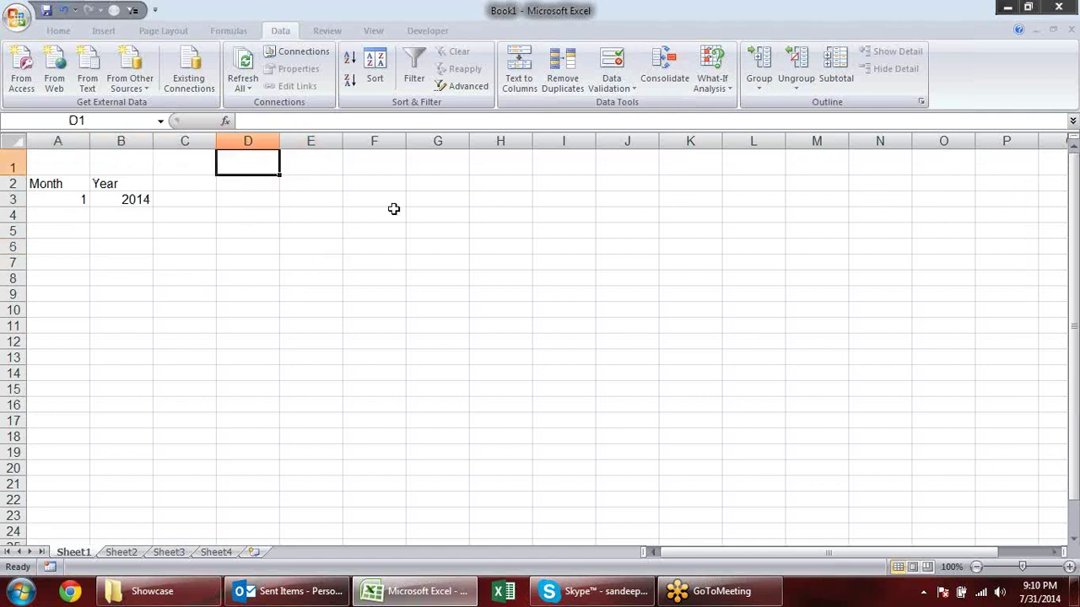
text(=)
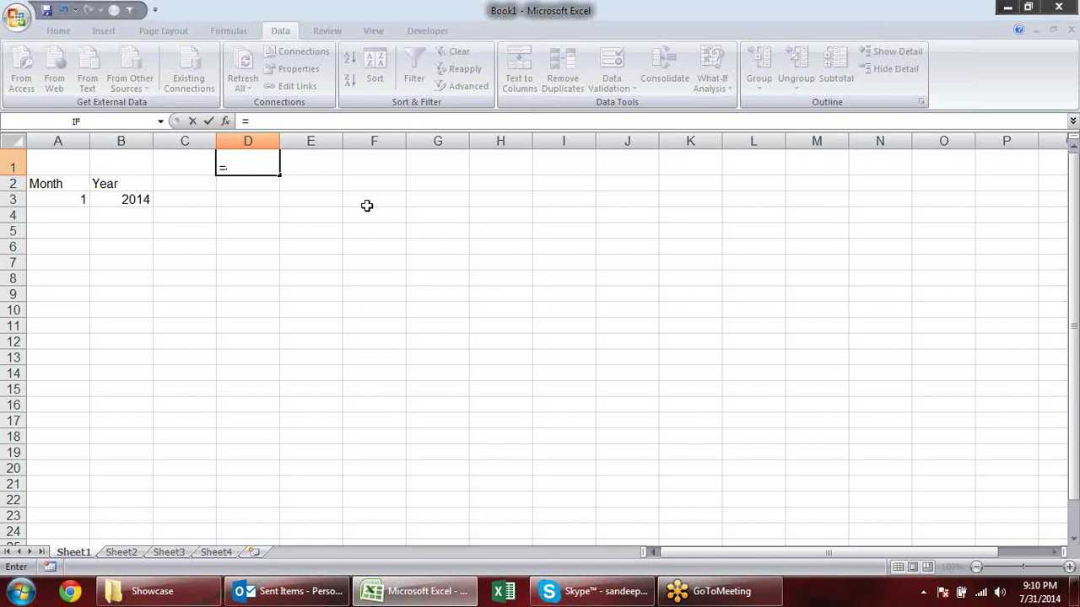
key(Escape)
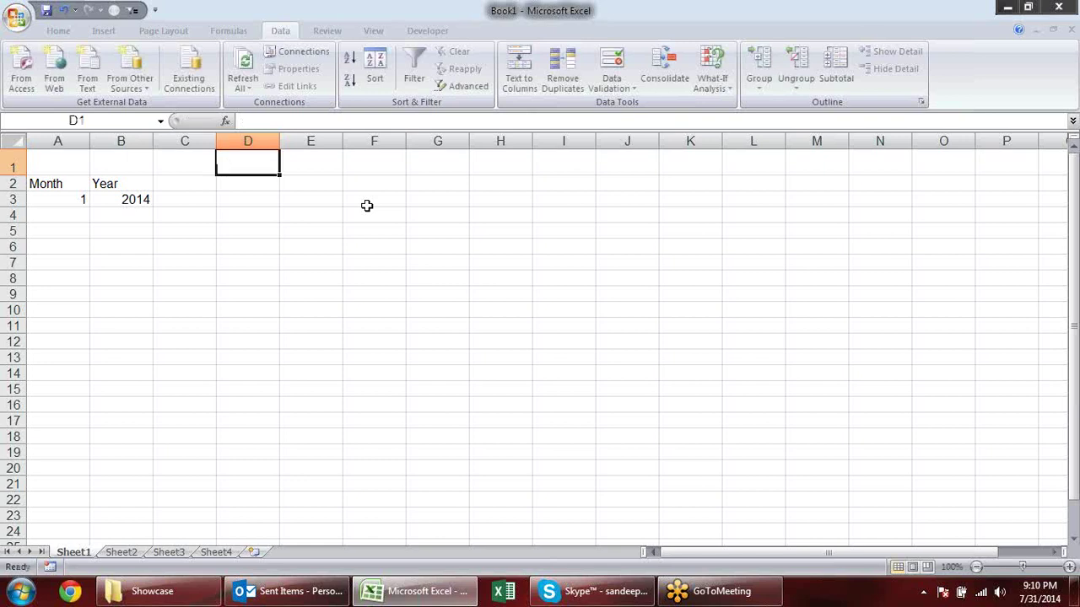
Enter the headers EmpCode, Name and DOJ in A5, B5 and C5.
click(62, 229)
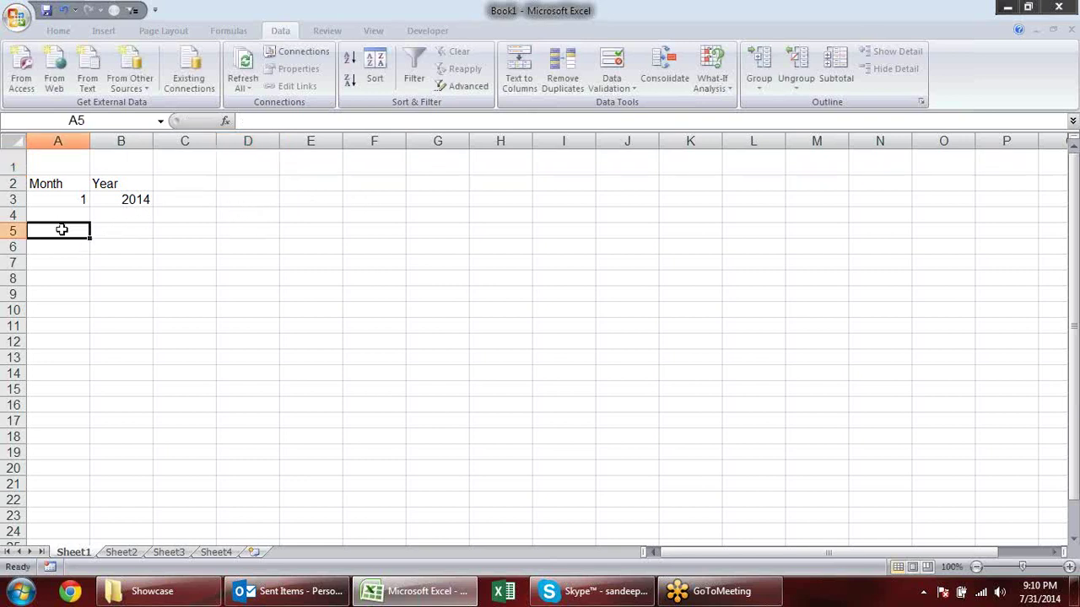
text(Name)
key(BackSpace)
key(BackSpace)
key(BackSpace)
key(BackSpace)
text(Em)
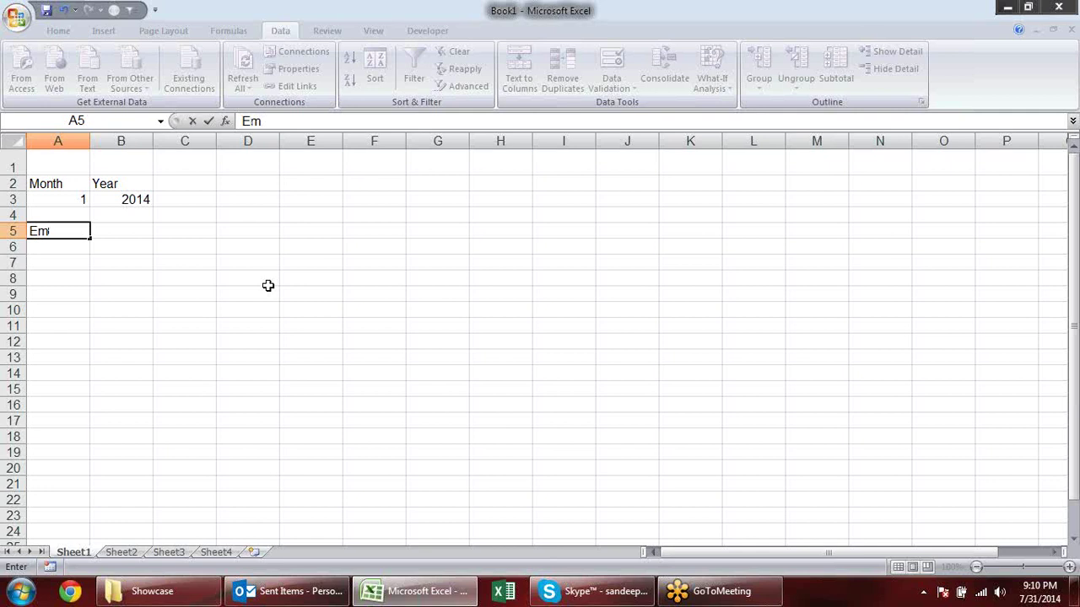
text(pCod)
key(Tab)
text(Name)
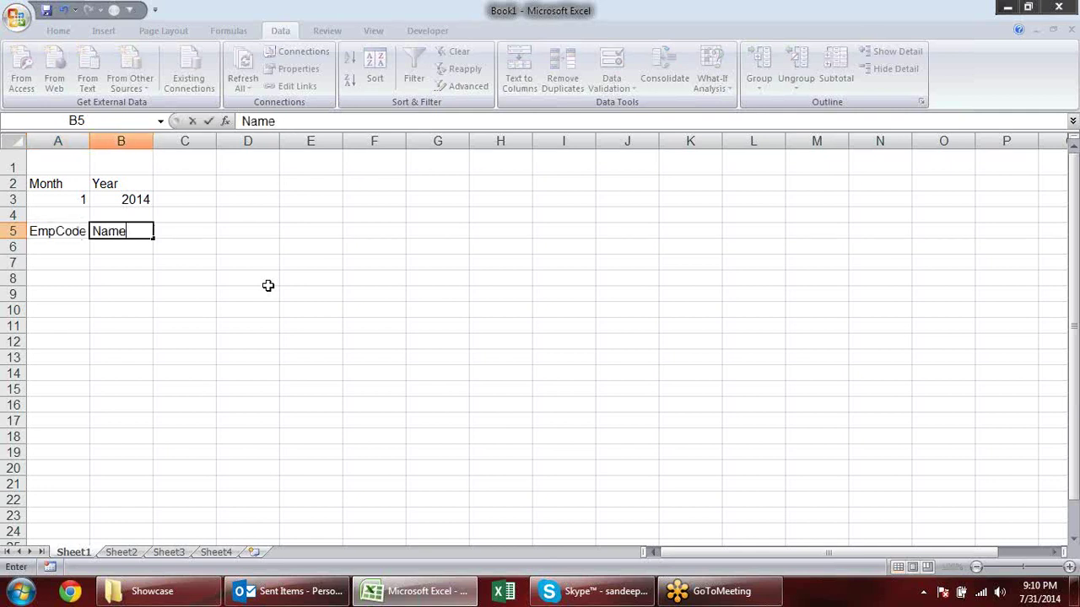
key(Tab)
text(DO)
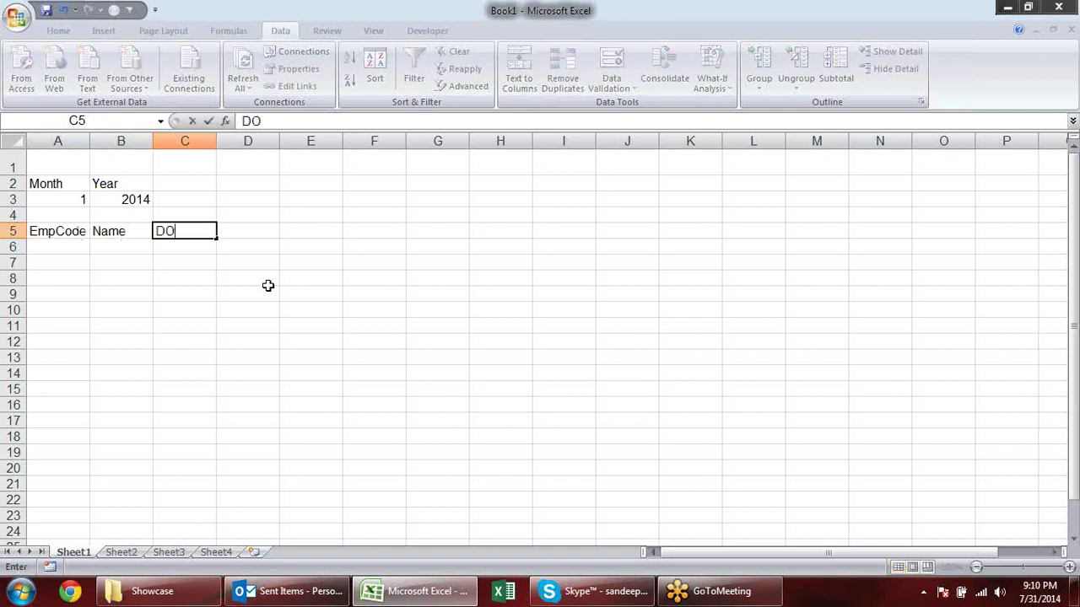
key(Tab)
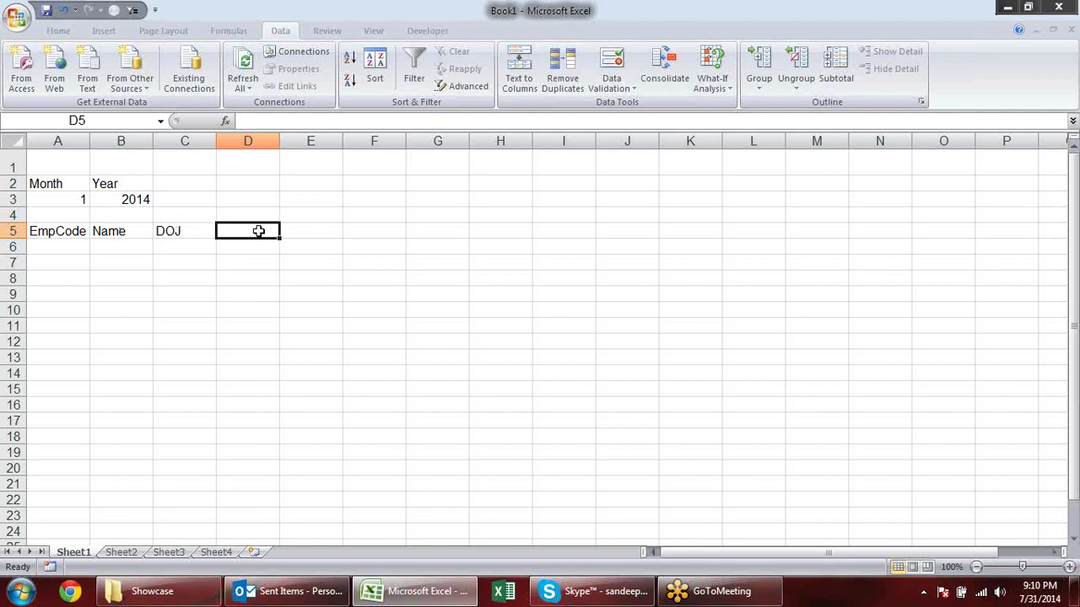
Select D5:J5 and check the month and year values in A3 and B3.
drag(258, 231, 624, 226)
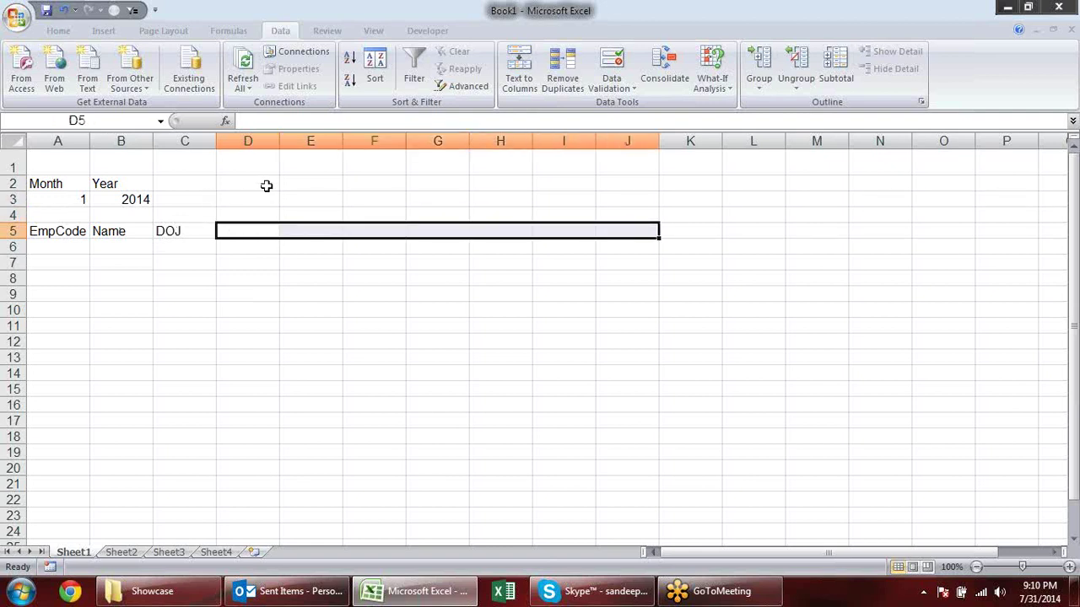
click(71, 197)
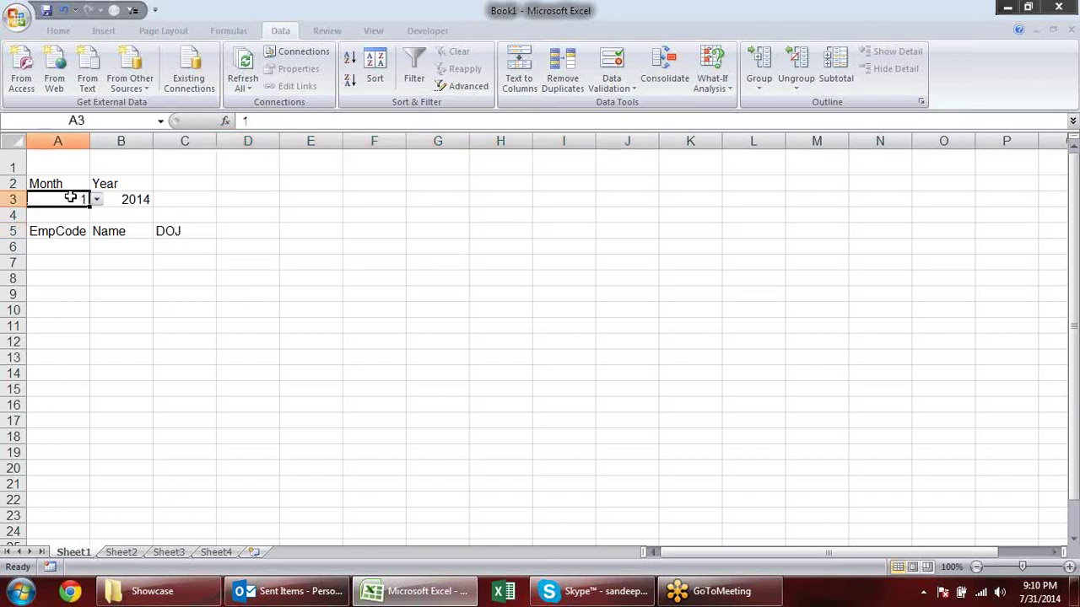
click(123, 199)
click(67, 200)
click(124, 199)
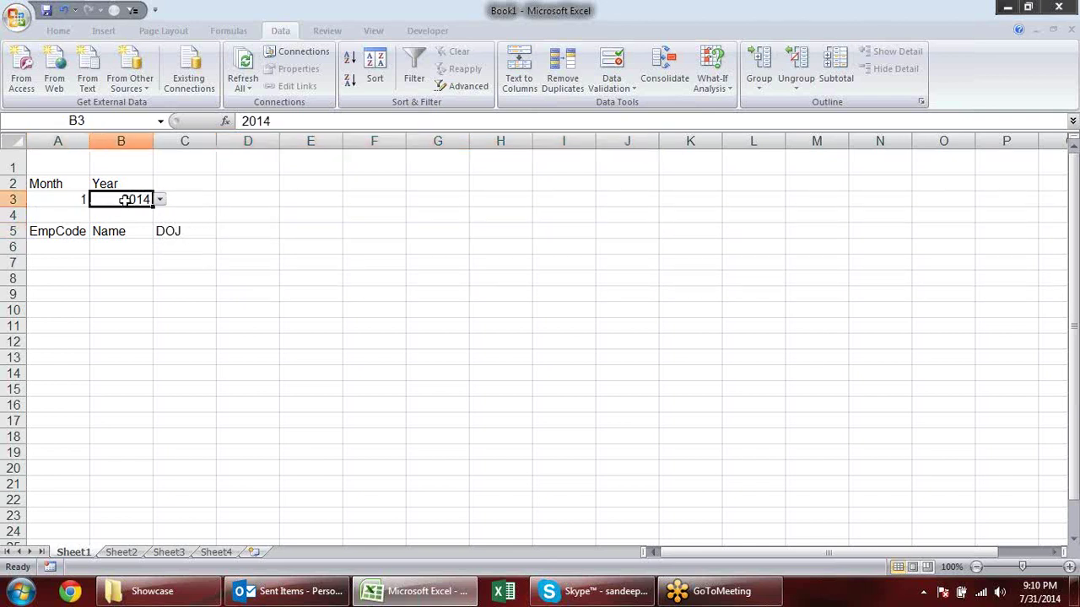
click(67, 198)
click(132, 200)
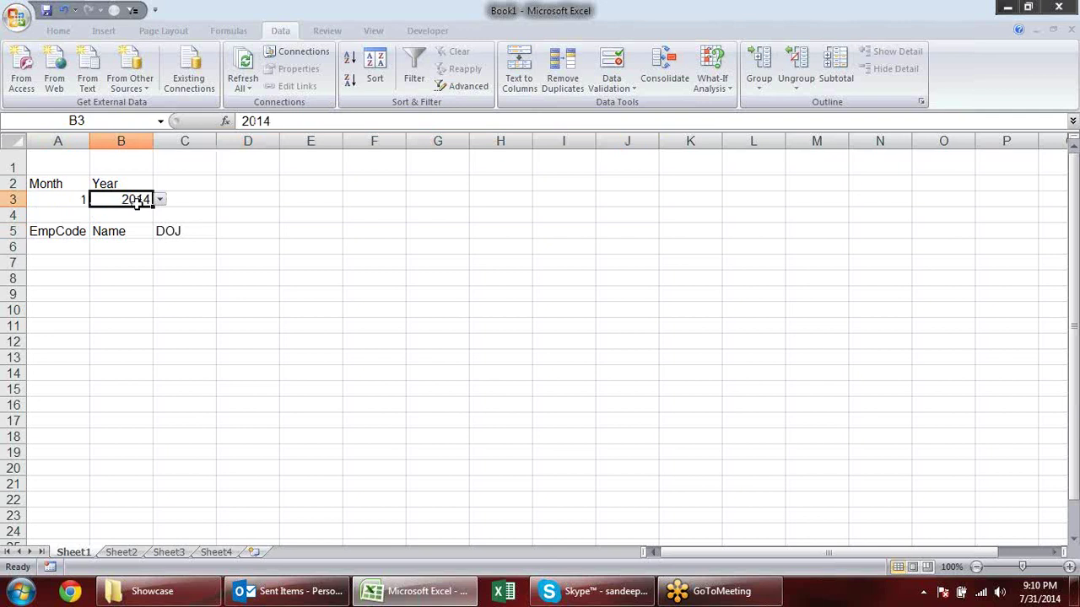
Start the formula =DATE(B3,A3, in D5, using year B3 and month A3.
click(251, 233)
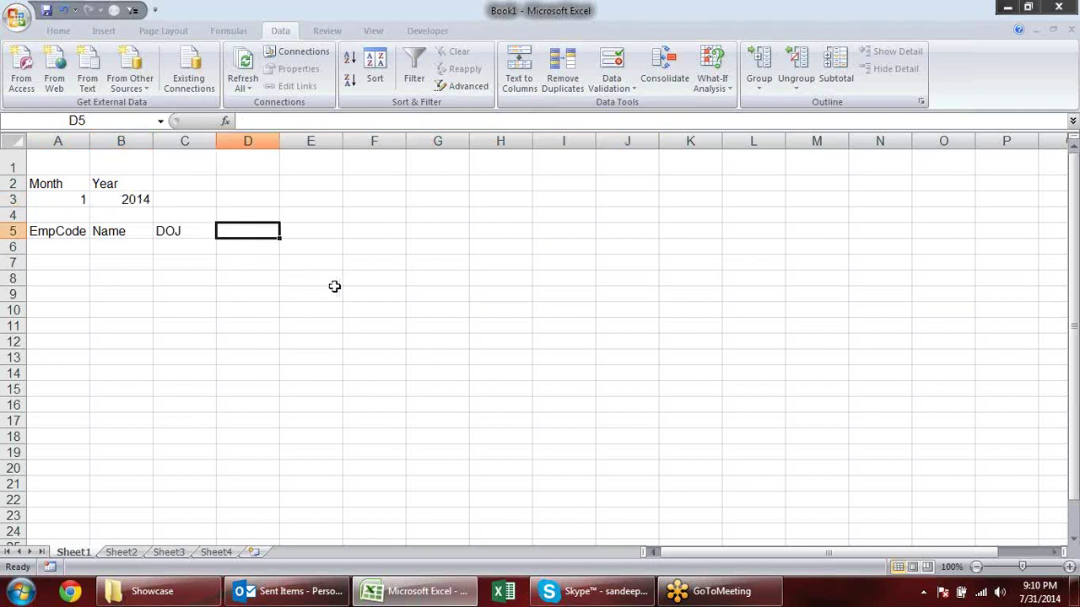
text(=)
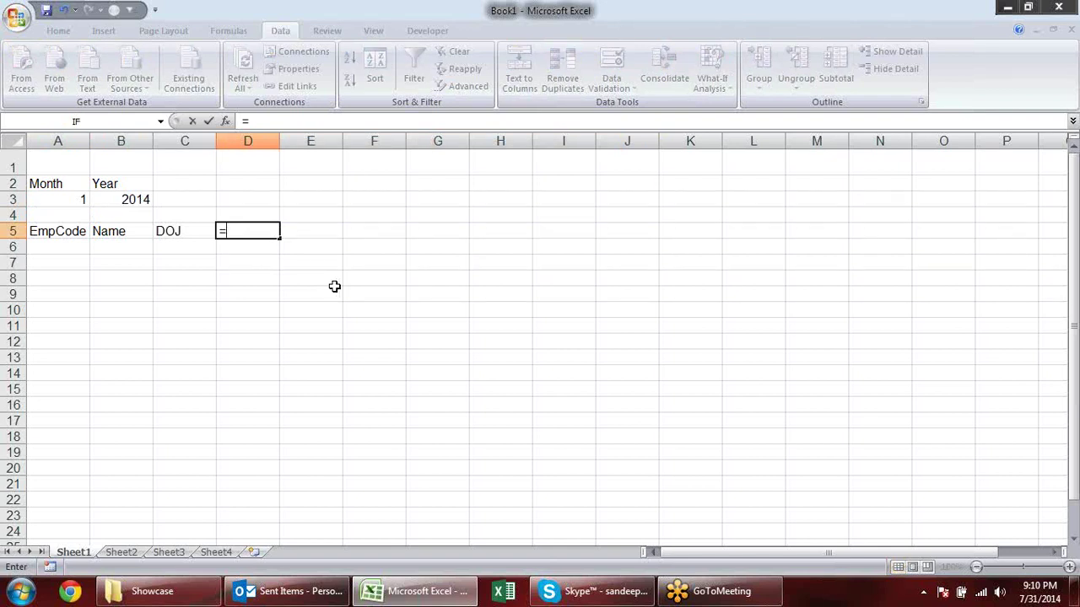
text(DATE()
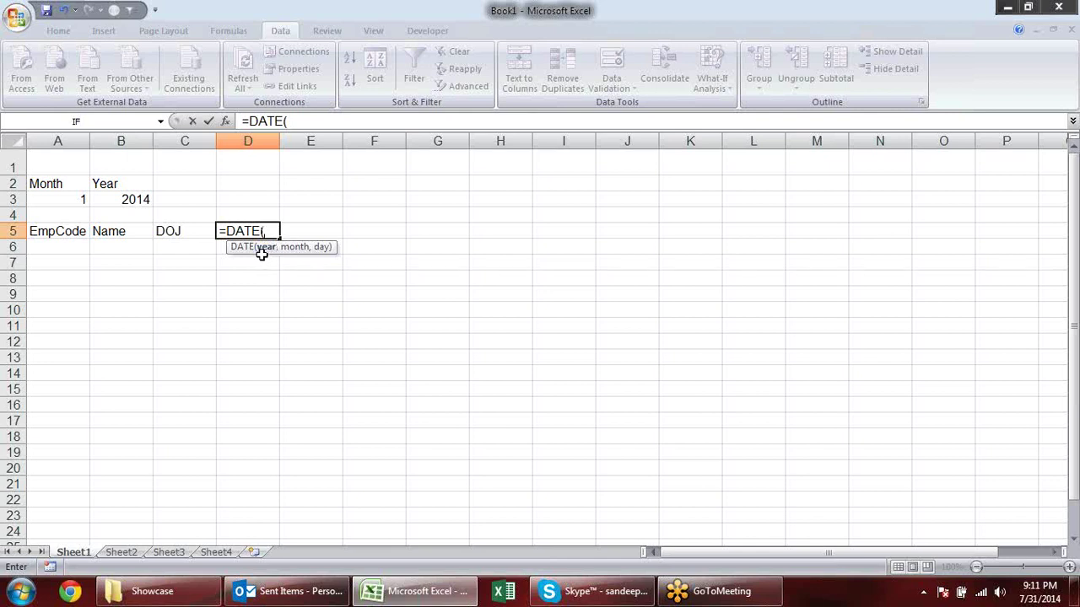
click(131, 200)
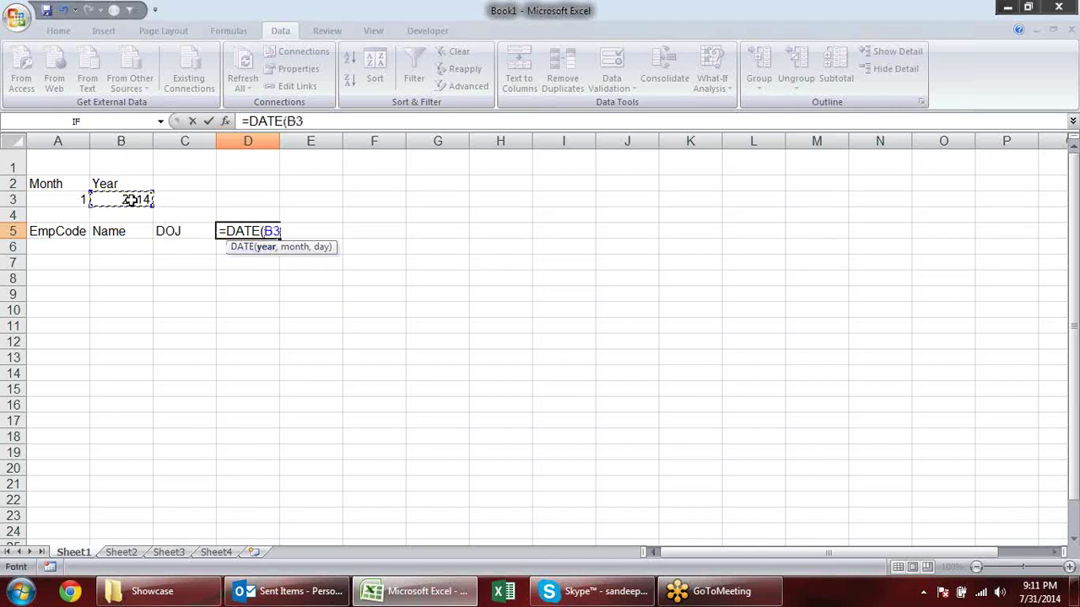
text(,)
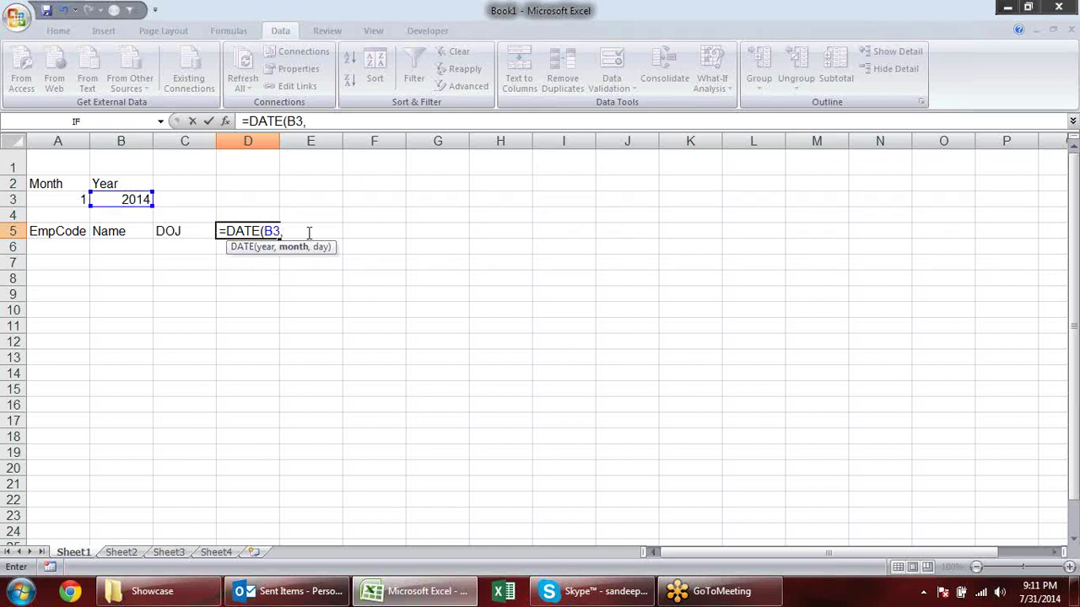
click(61, 197)
text(,1)
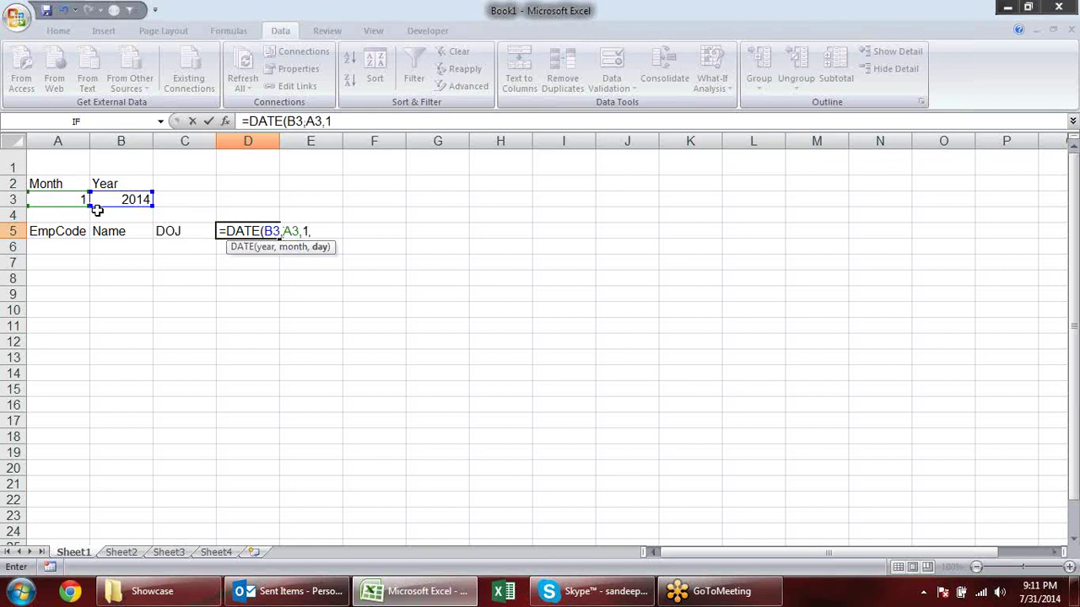
Confirm the =DATE(B3,A3,1) formula in D5 and format it as d-mmm-yy.
key(Return)
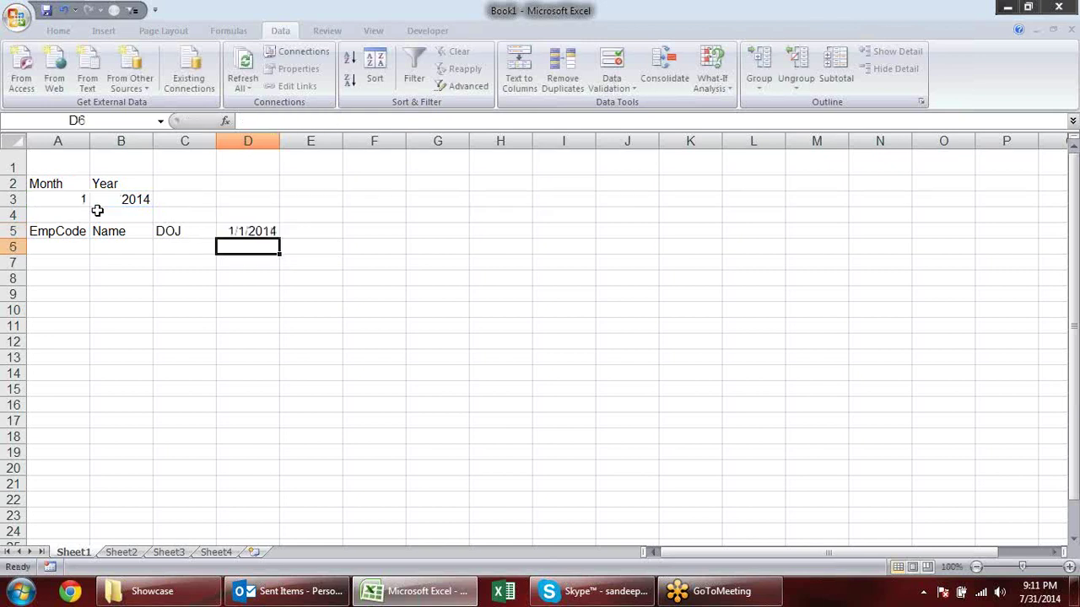
click(266, 232)
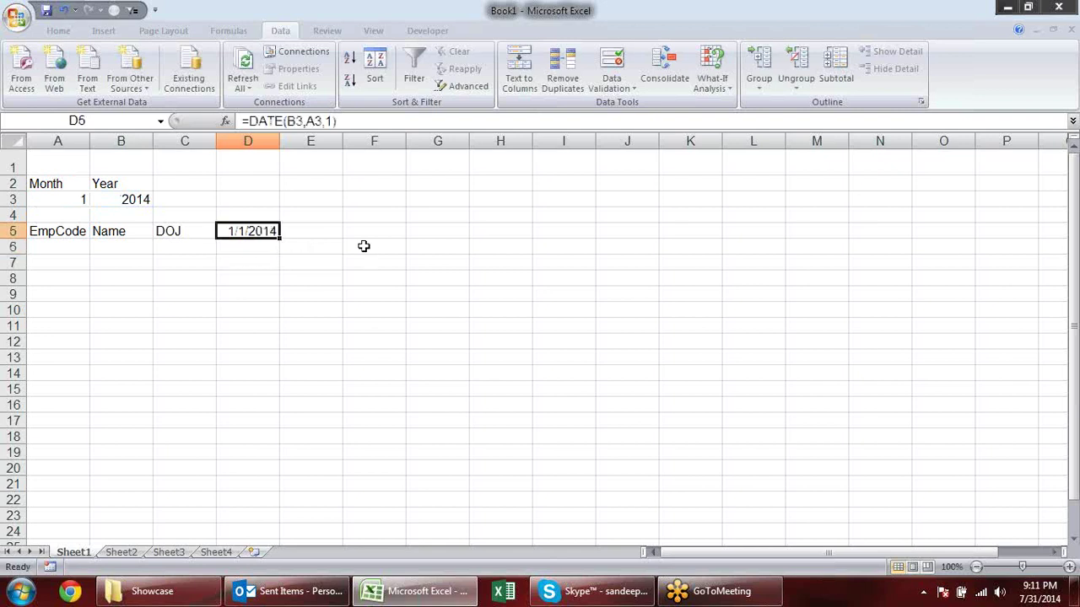
key(ctrl+shift+3)
Test the dropdowns with month 4 and year 2015, ending on month 7, 2014.
click(86, 199)
click(97, 199)
click(76, 243)
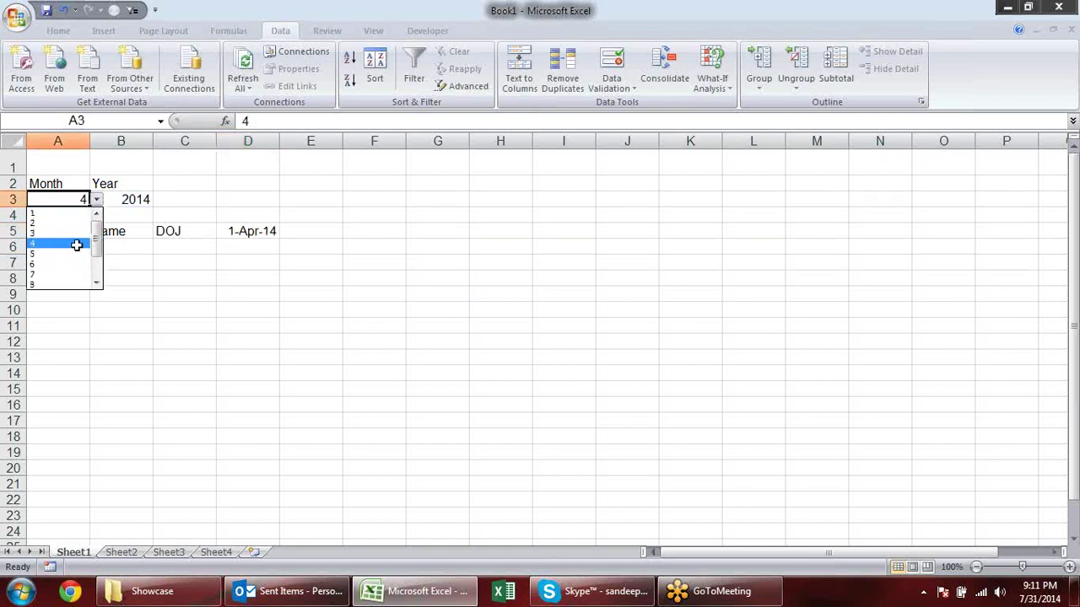
click(127, 201)
click(161, 201)
click(135, 222)
click(161, 199)
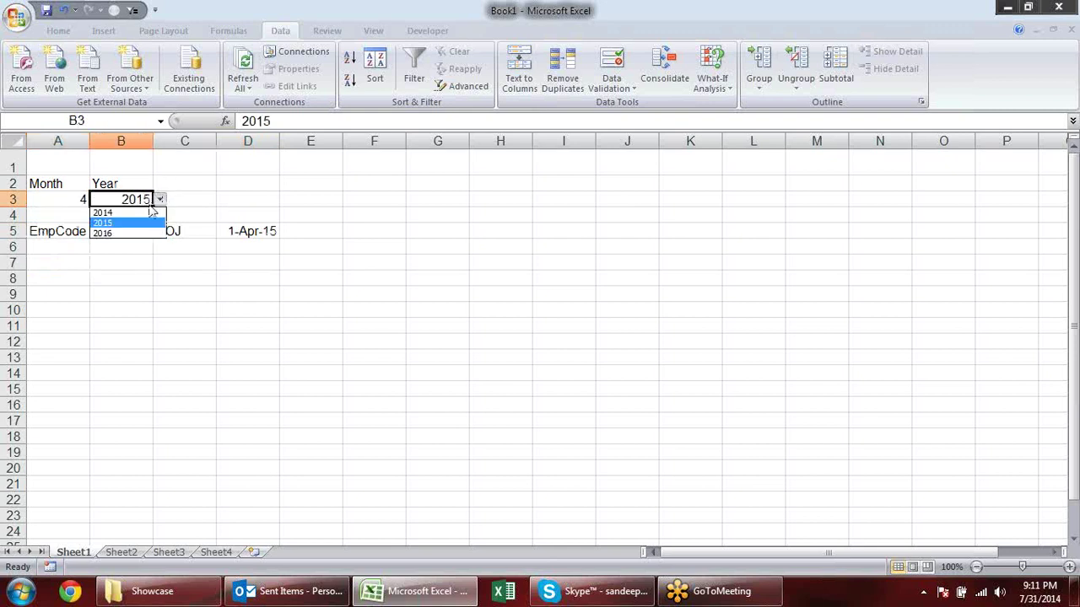
click(126, 211)
click(83, 199)
click(97, 200)
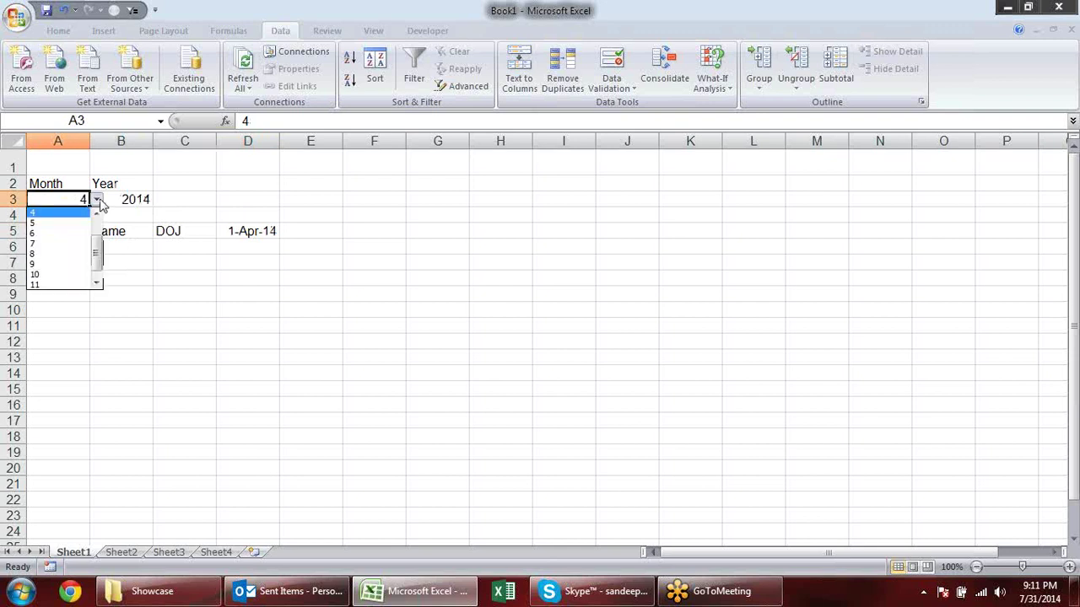
click(74, 246)
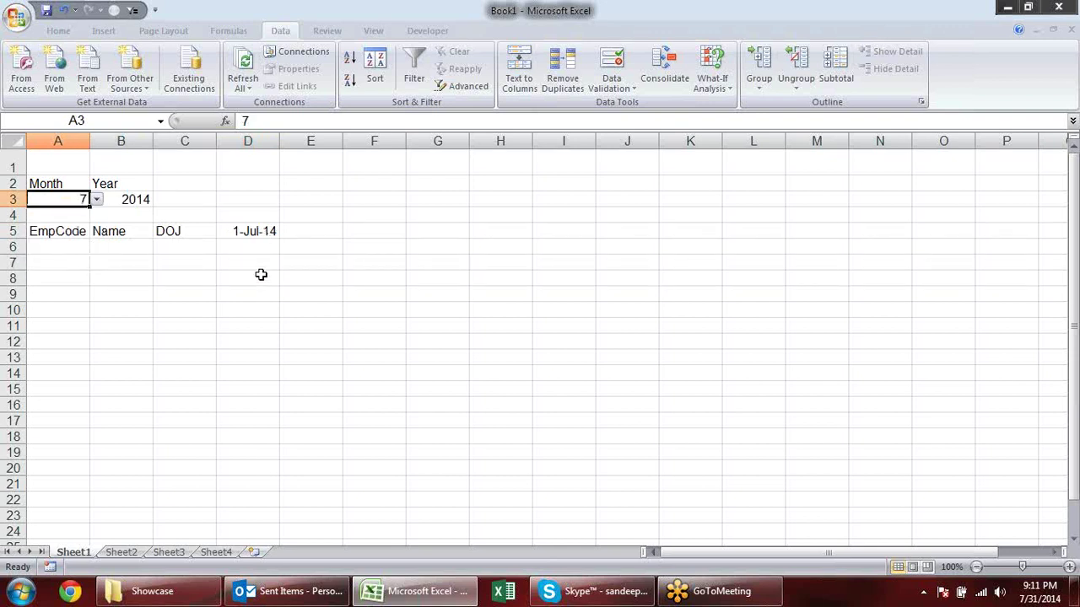
click(297, 232)
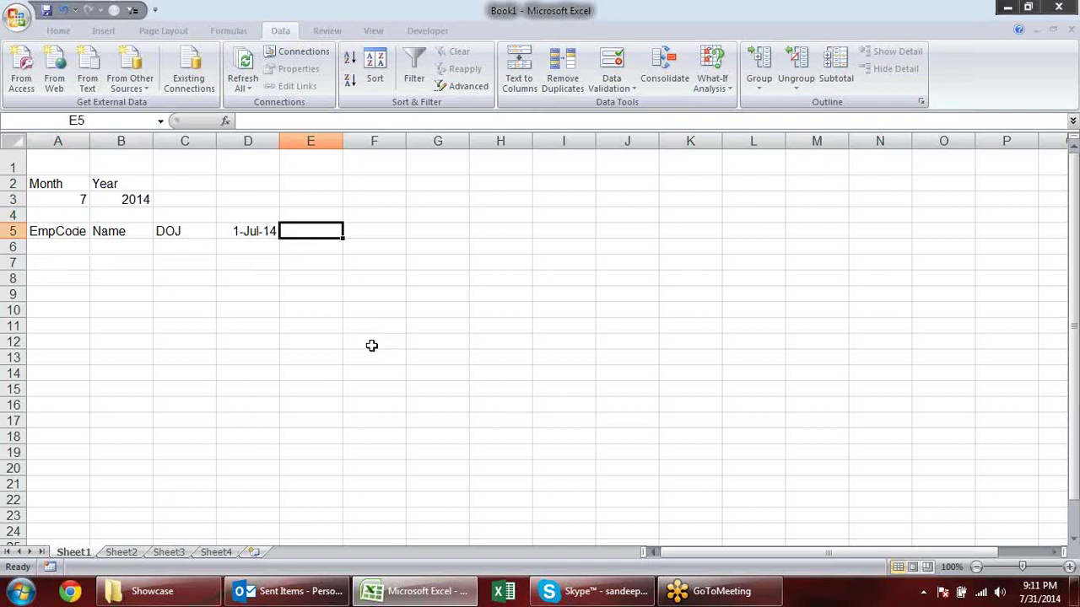
Enter =D5+1 in E5 and fill it across row 5 to AH5.
text(=)
key(Left)
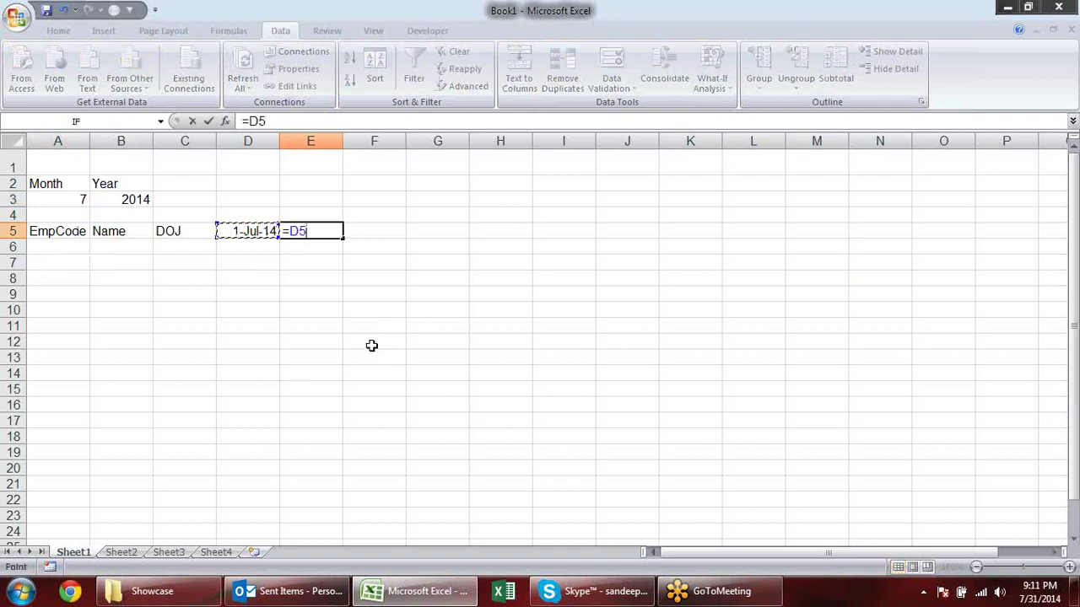
text(+1)
key(Return)
click(322, 229)
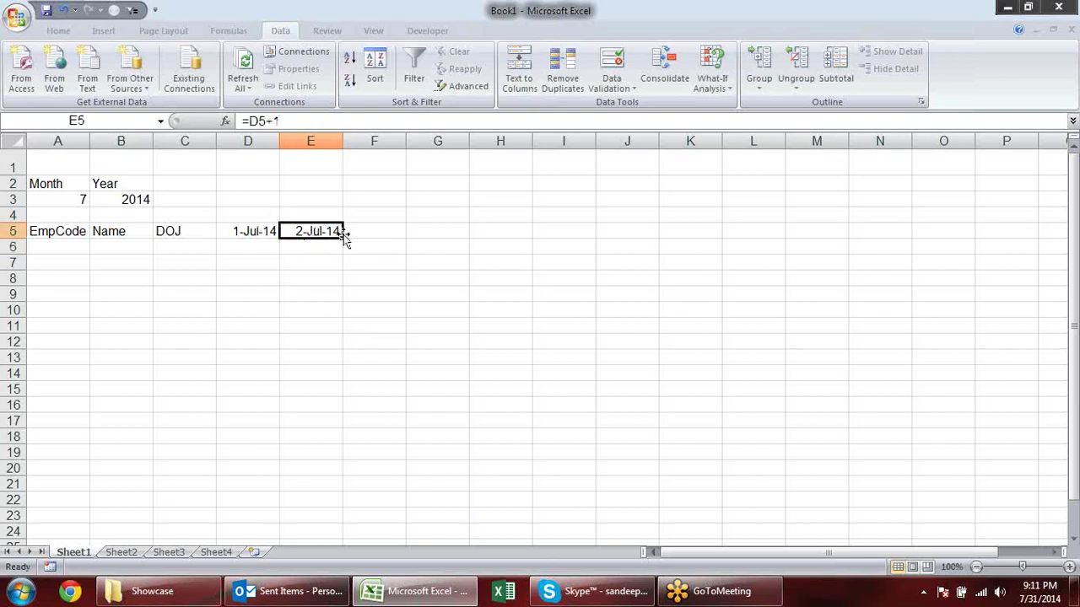
drag(343, 236, 1021, 261)
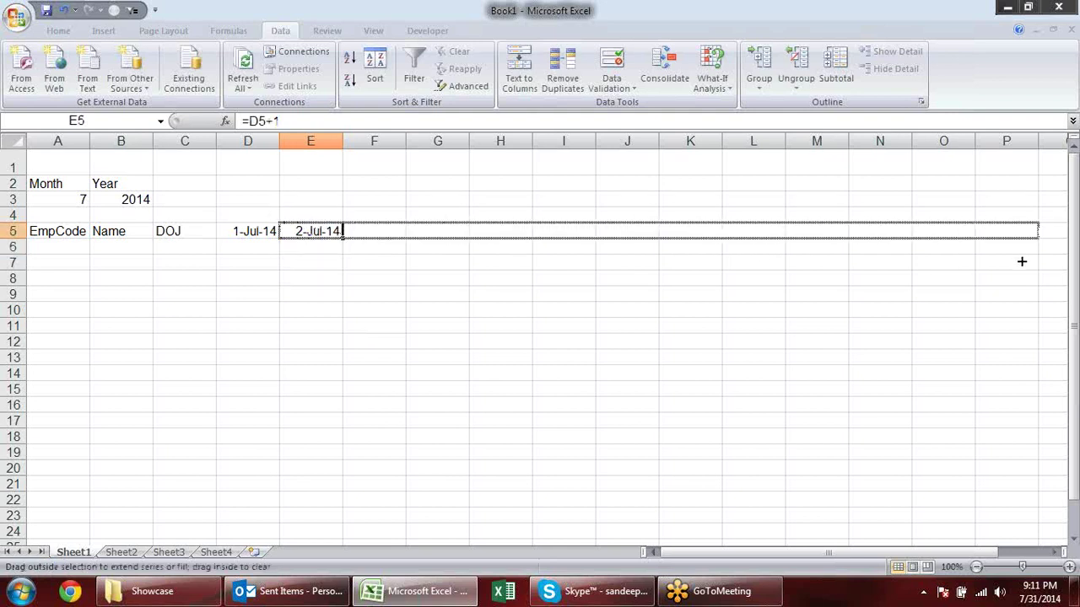
mouse_move(1021, 262)
mouse_down()
mouse_move(937, 244)
mouse_move(850, 255)
mouse_move(899, 244)
mouse_move(849, 244)
mouse_up()
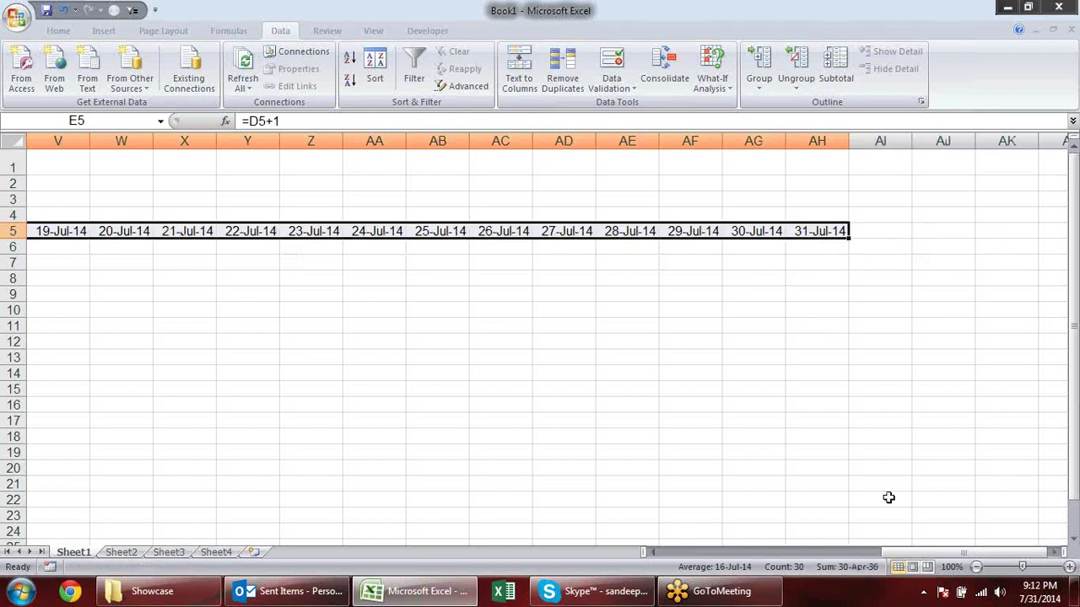
click(842, 272)
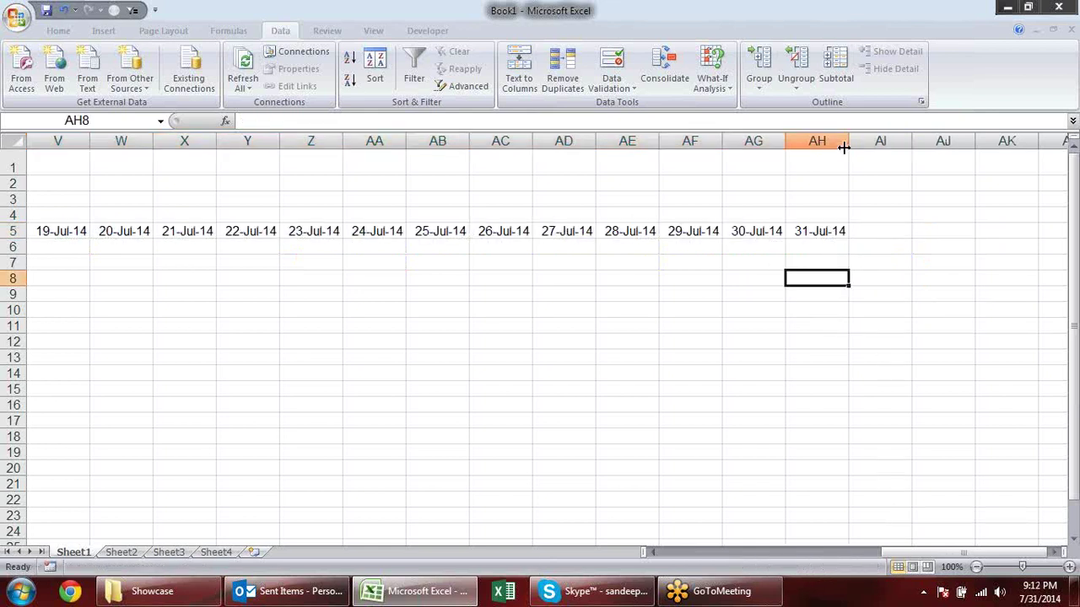
Narrow columns D through AH to a width of 3.56.
click(814, 141)
mouse_move(814, 141)
mouse_down()
mouse_move(48, 226)
mouse_move(213, 231)
mouse_up()
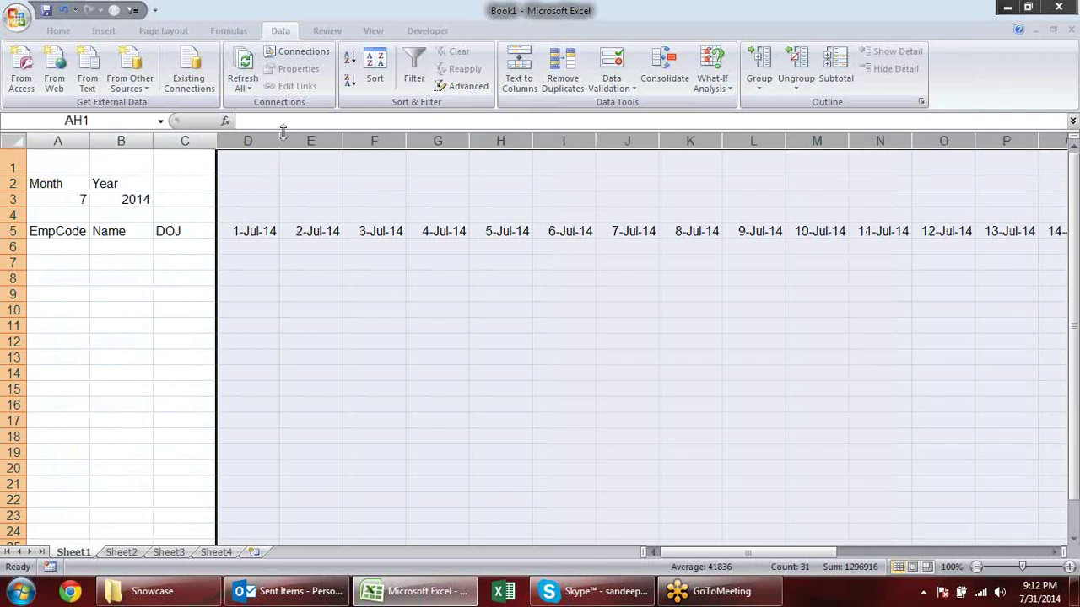
drag(280, 140, 237, 139)
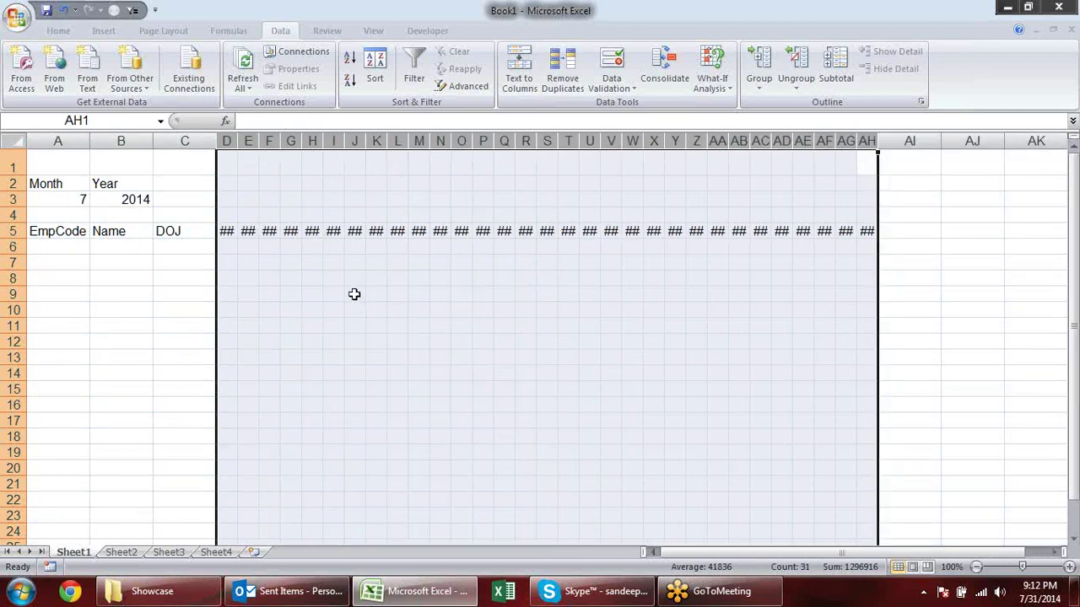
Apply the custom number format dd to D5:AH5 so the days read 01 to 31.
click(337, 283)
click(228, 235)
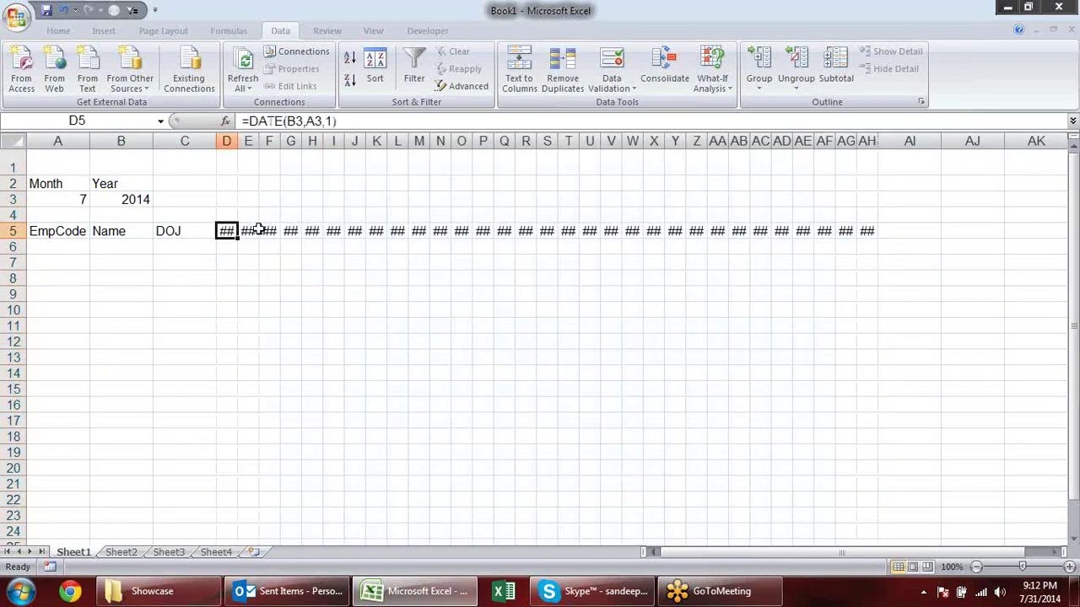
click(251, 231)
click(312, 231)
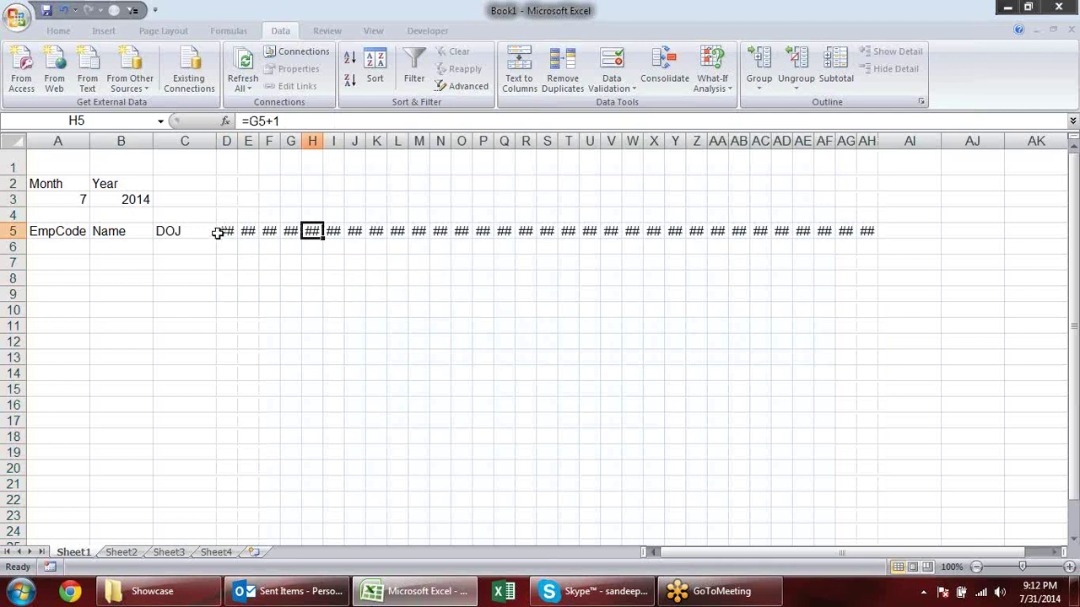
drag(217, 233, 844, 232)
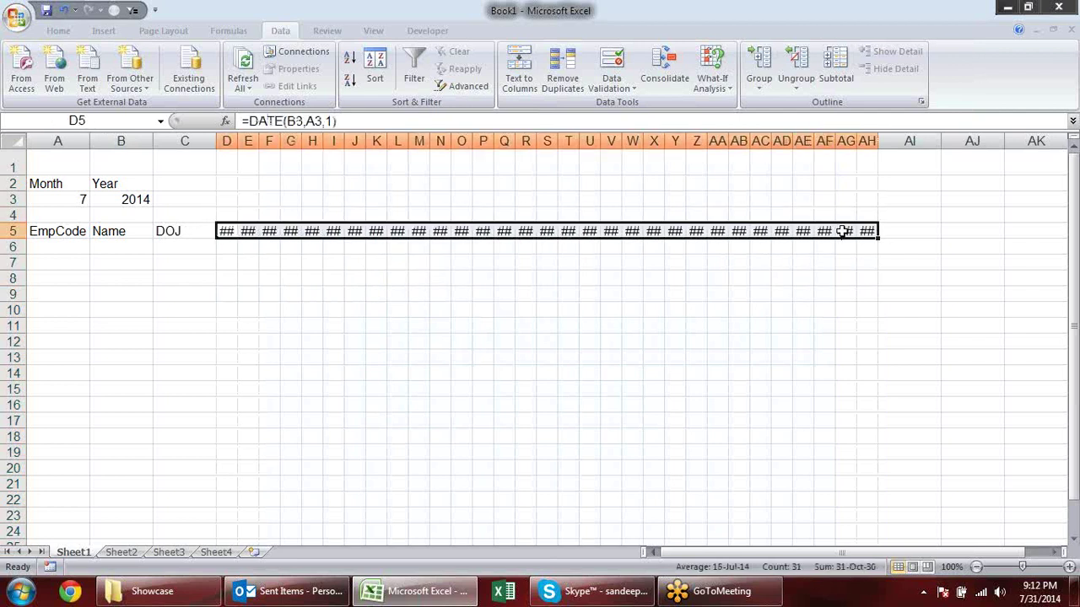
click(58, 30)
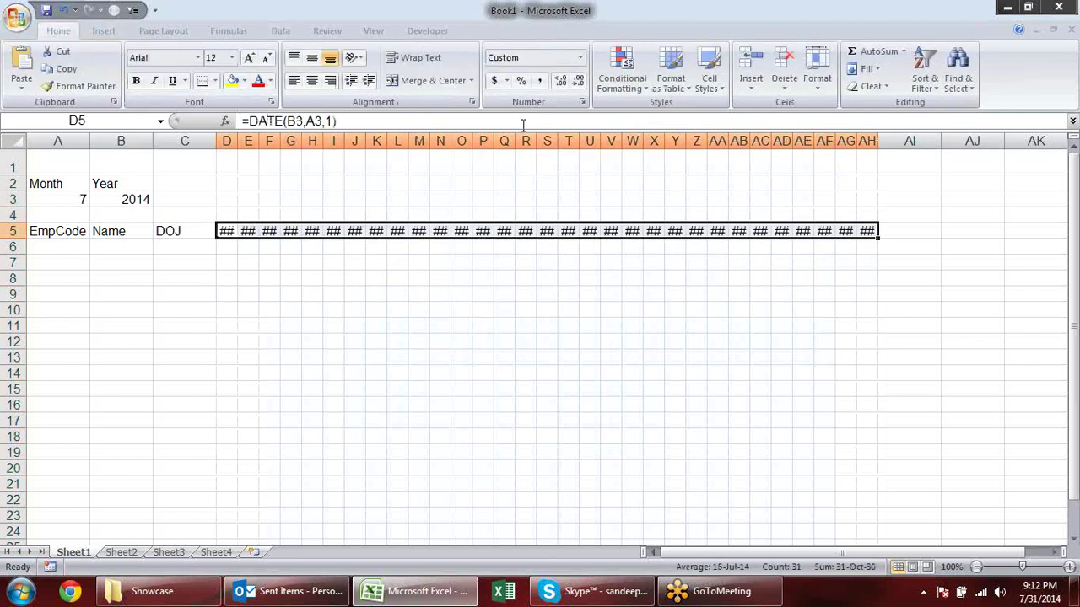
click(582, 102)
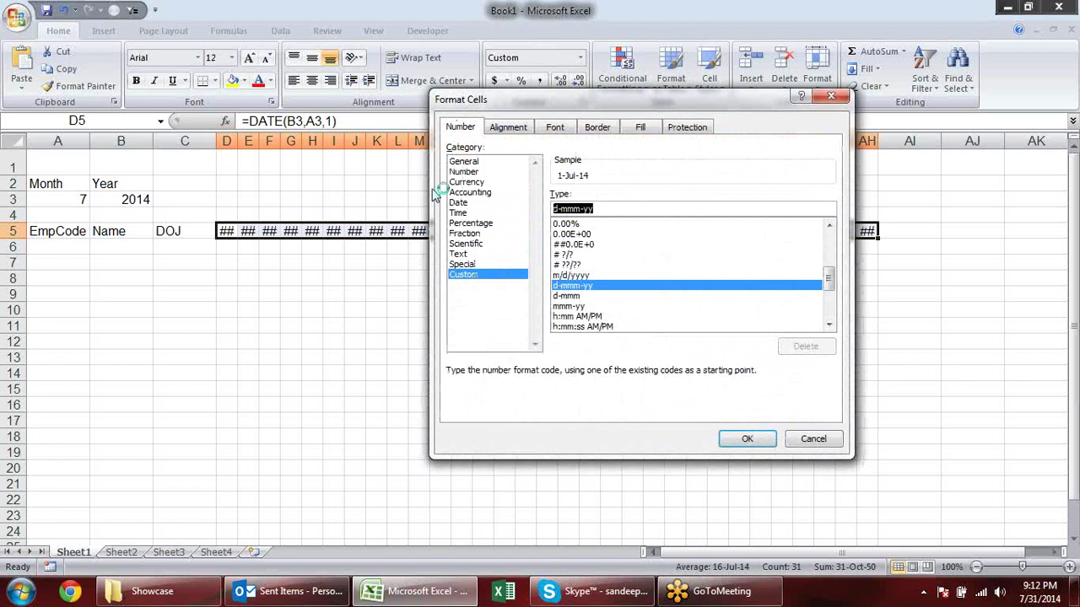
text(dd)
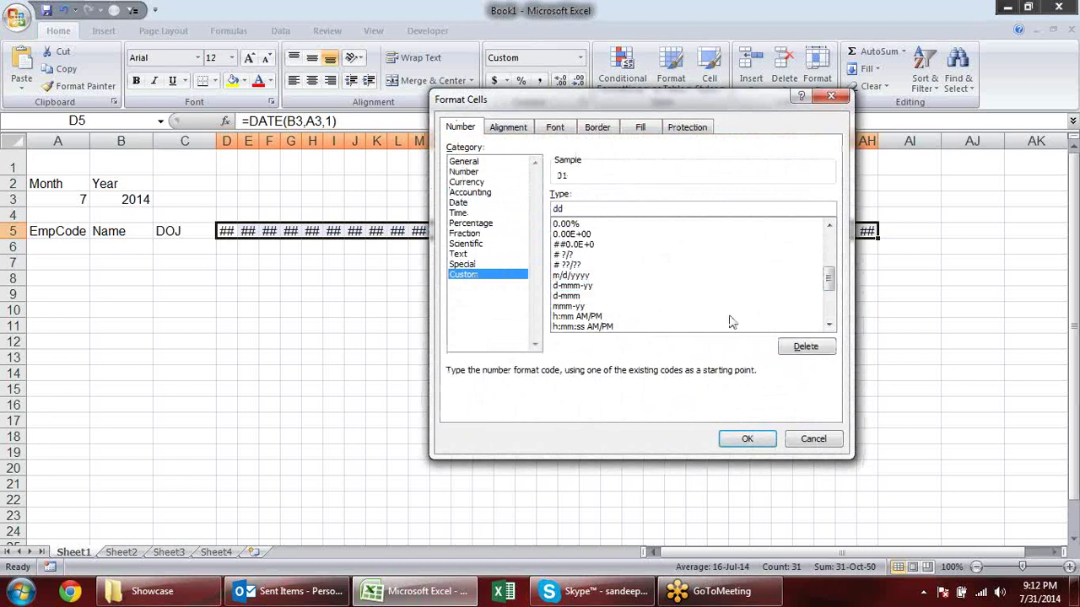
click(739, 439)
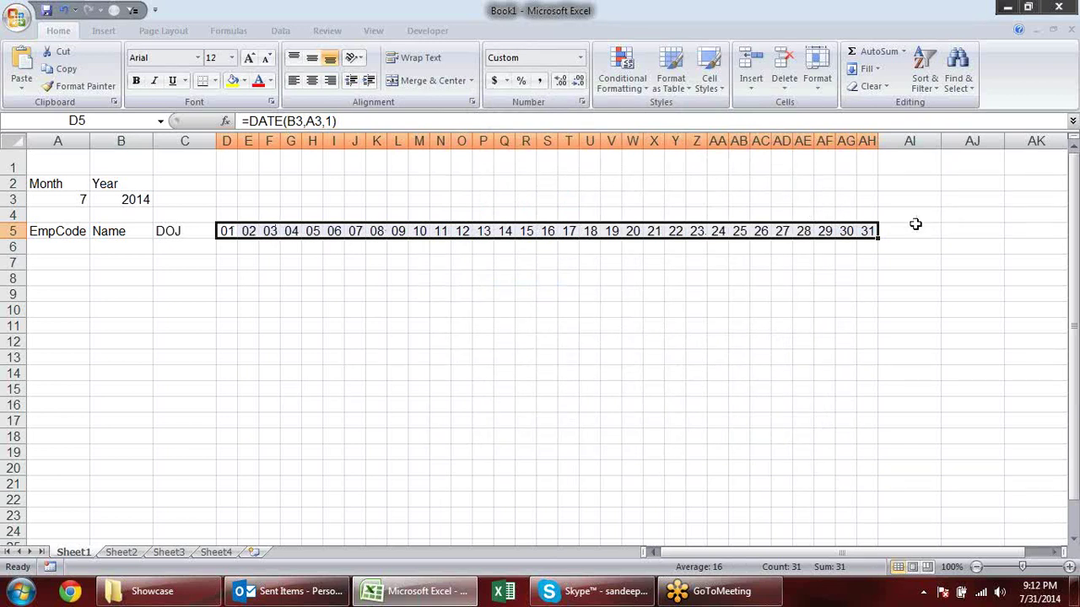
Enter =TEXT(D5,"ddd") in D4 and copy it across to AH4 for weekday names.
click(673, 318)
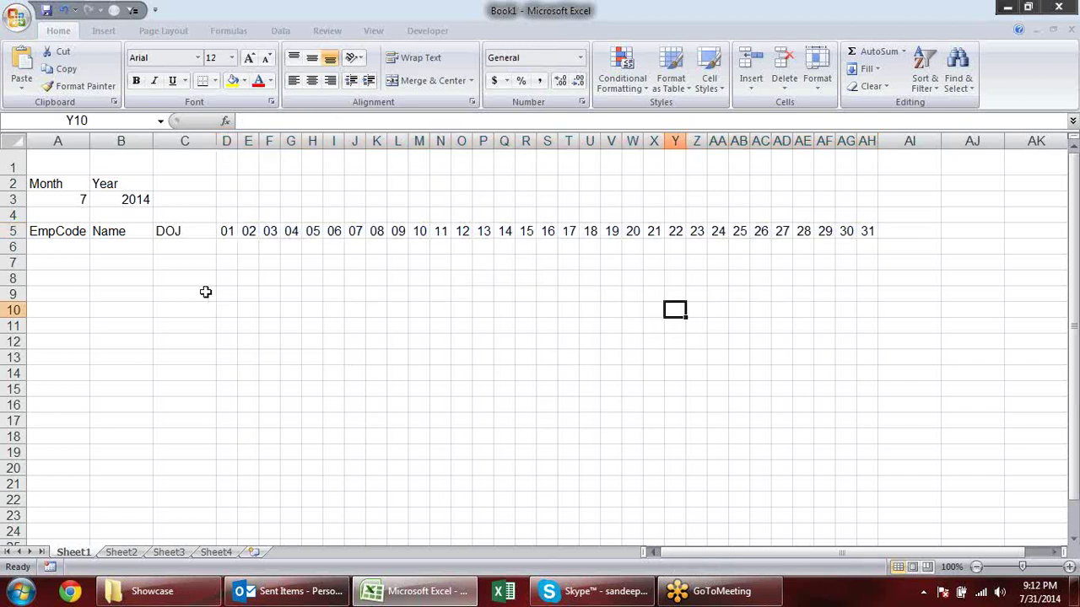
click(226, 231)
click(227, 214)
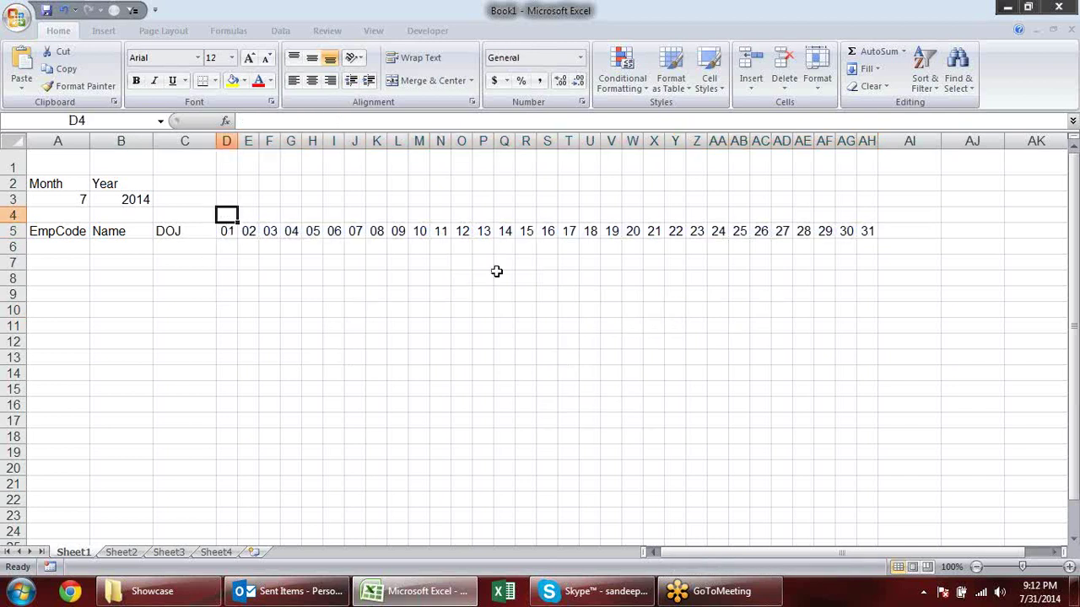
text(=te)
key(Tab)
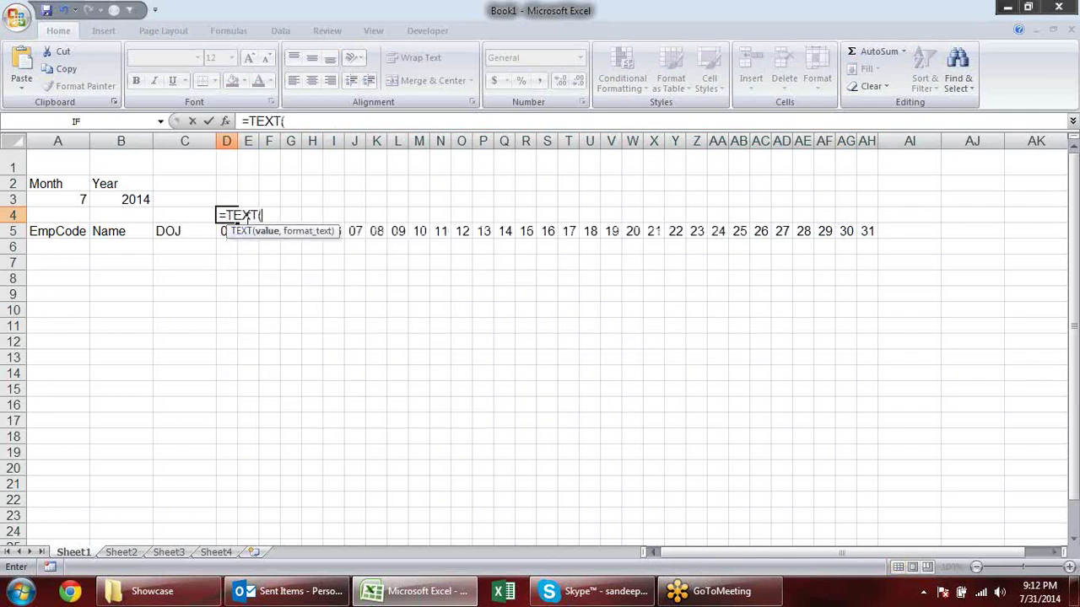
click(223, 232)
text(,")
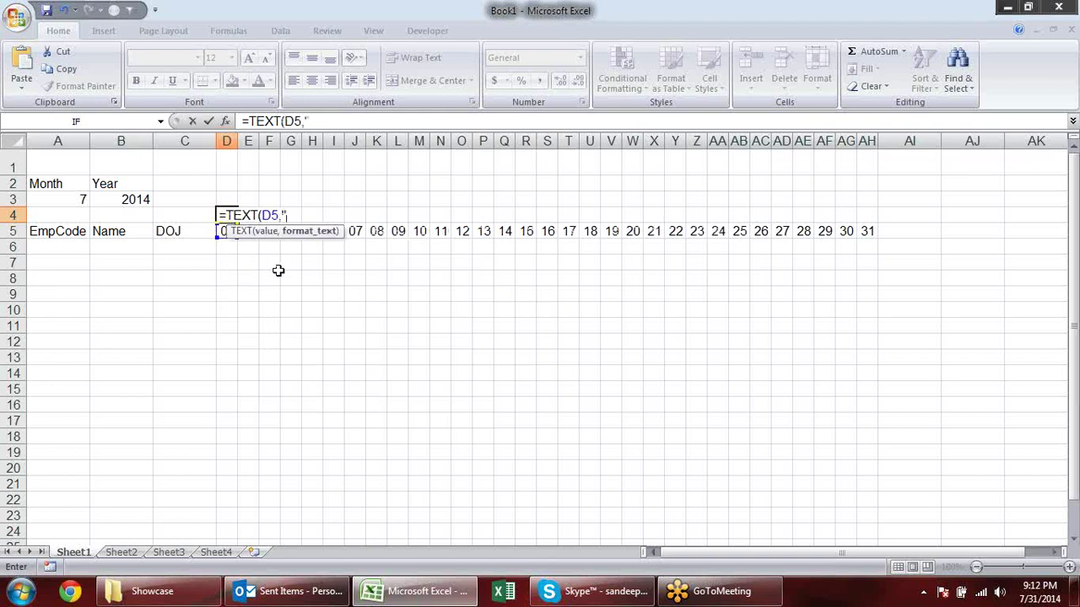
text(ddd")
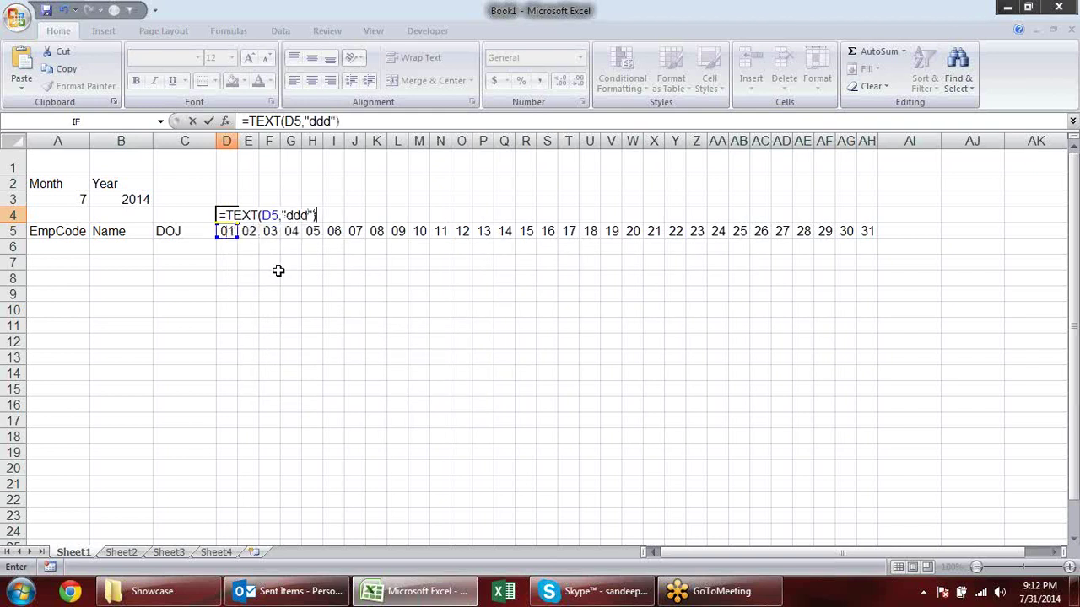
key(Return)
click(226, 214)
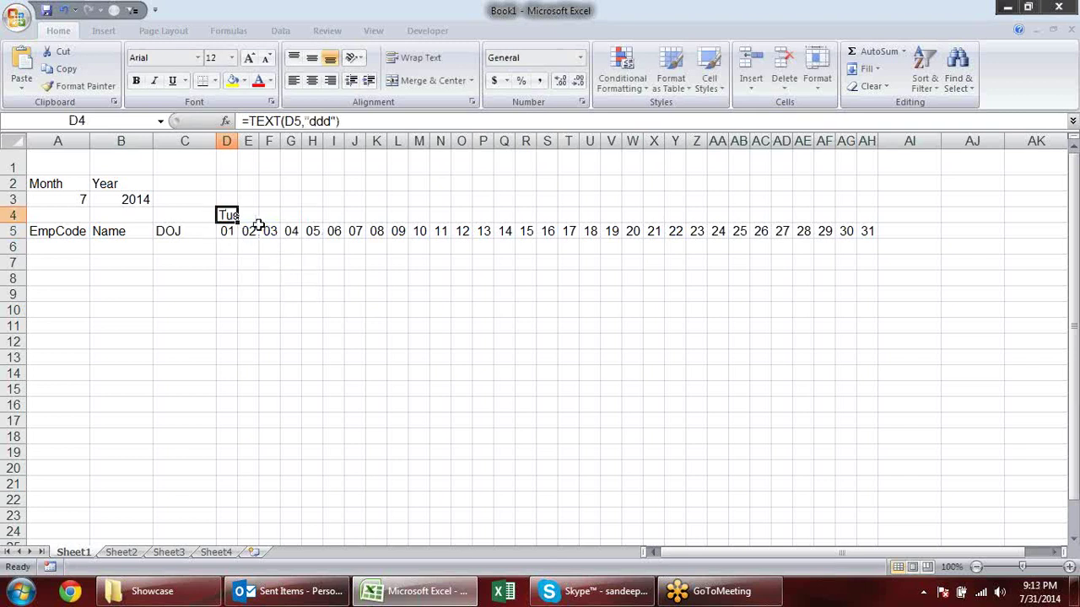
mouse_move(238, 219)
mouse_down()
mouse_move(906, 231)
mouse_move(892, 229)
mouse_up()
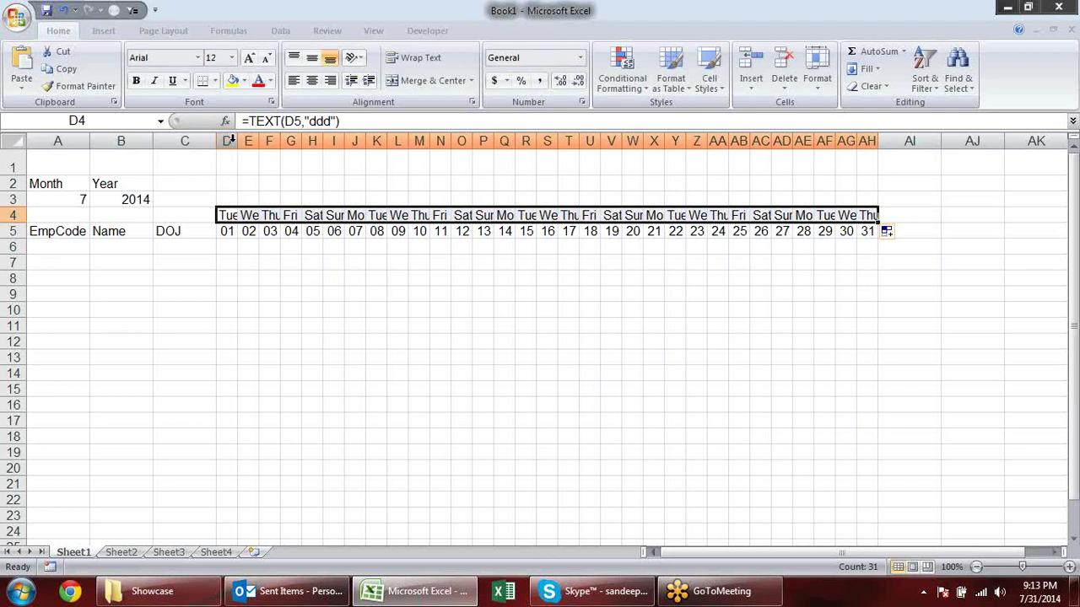
Autofit day columns D through AH, then select from D4 across to AH over the dates.
drag(227, 140, 879, 141)
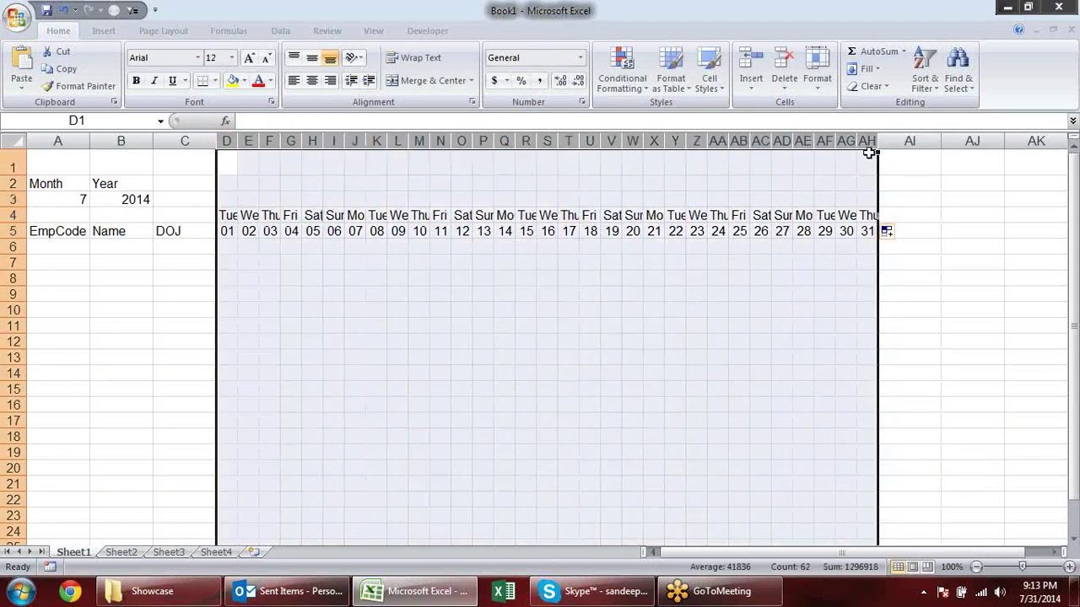
double_click(879, 141)
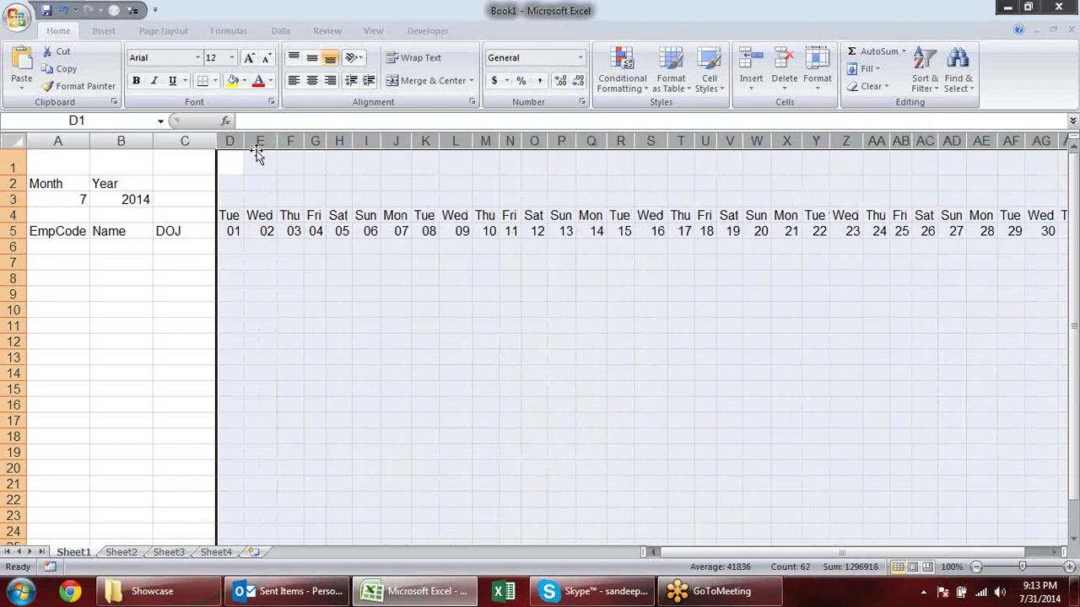
click(226, 212)
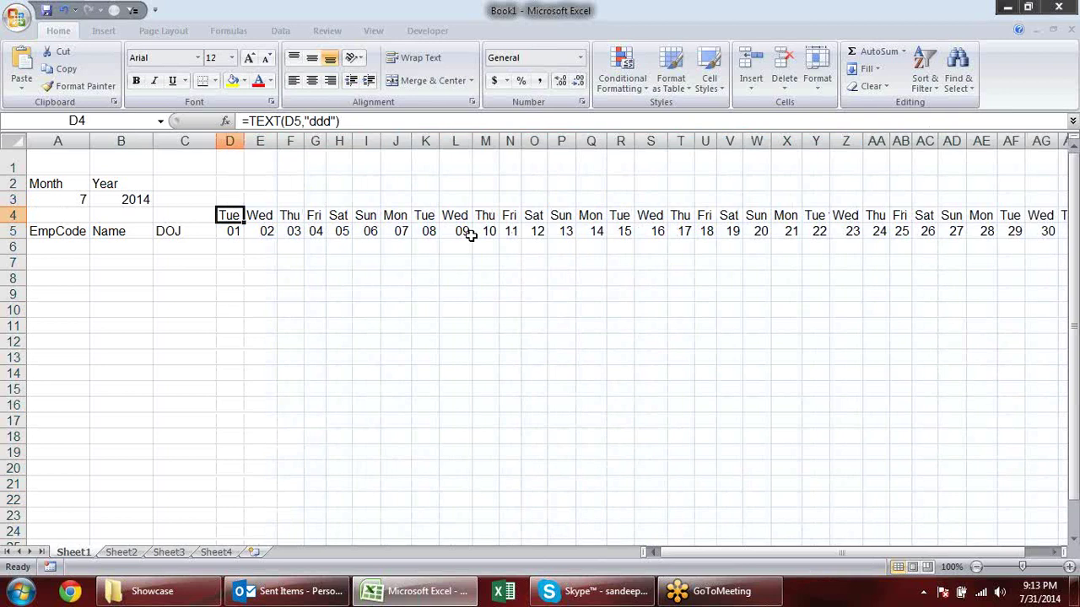
key(ctrl+shift+Right)
key(shift+Down)
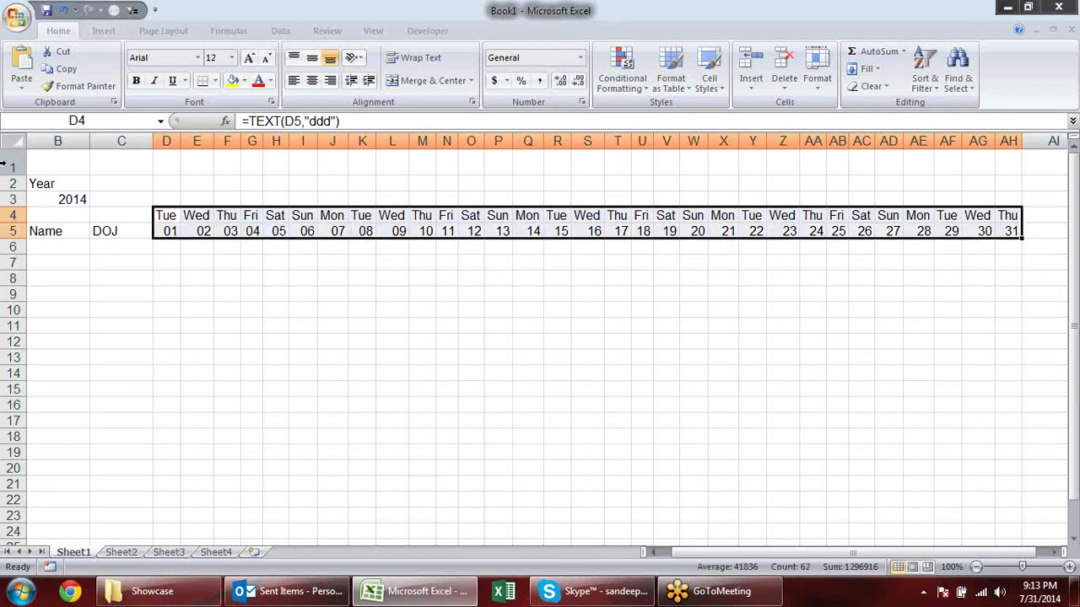
Set the font size of the whole sheet to 10.
click(13, 140)
click(231, 58)
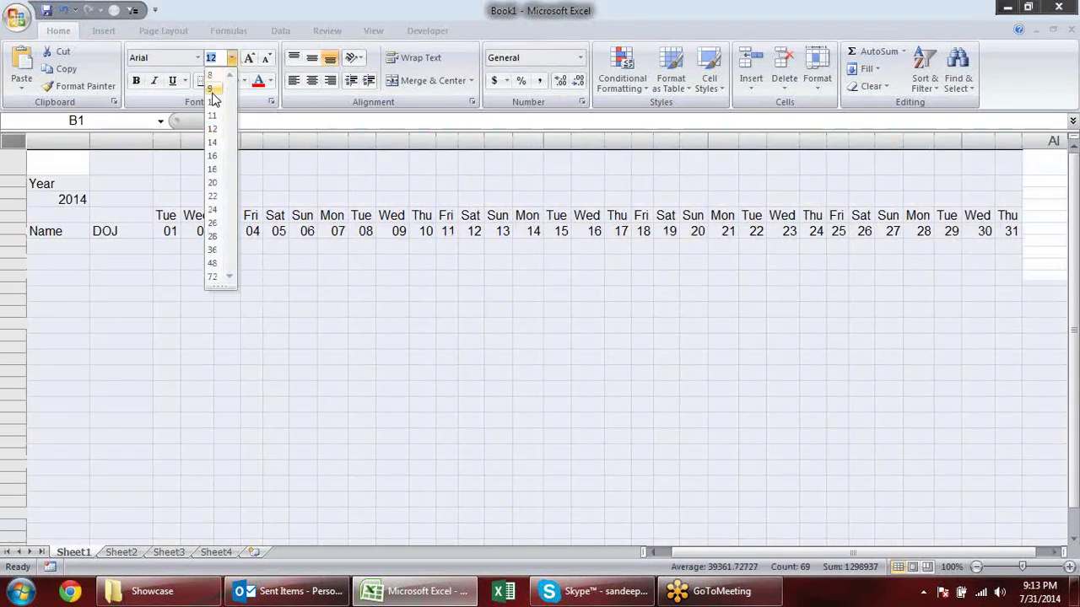
click(213, 103)
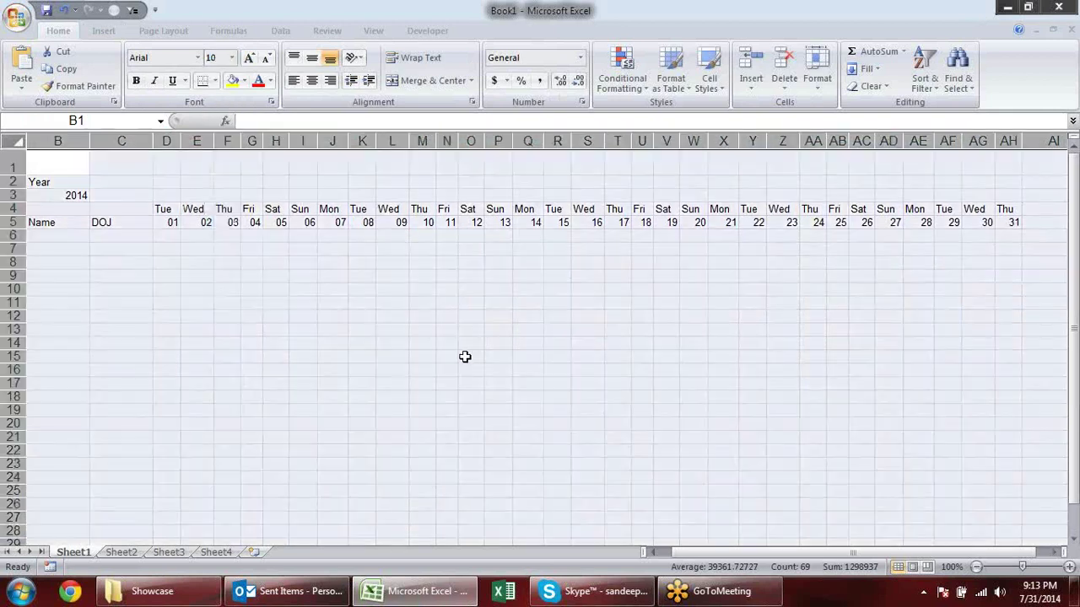
click(470, 356)
Refit columns D through AH to the smaller text.
drag(167, 140, 1000, 164)
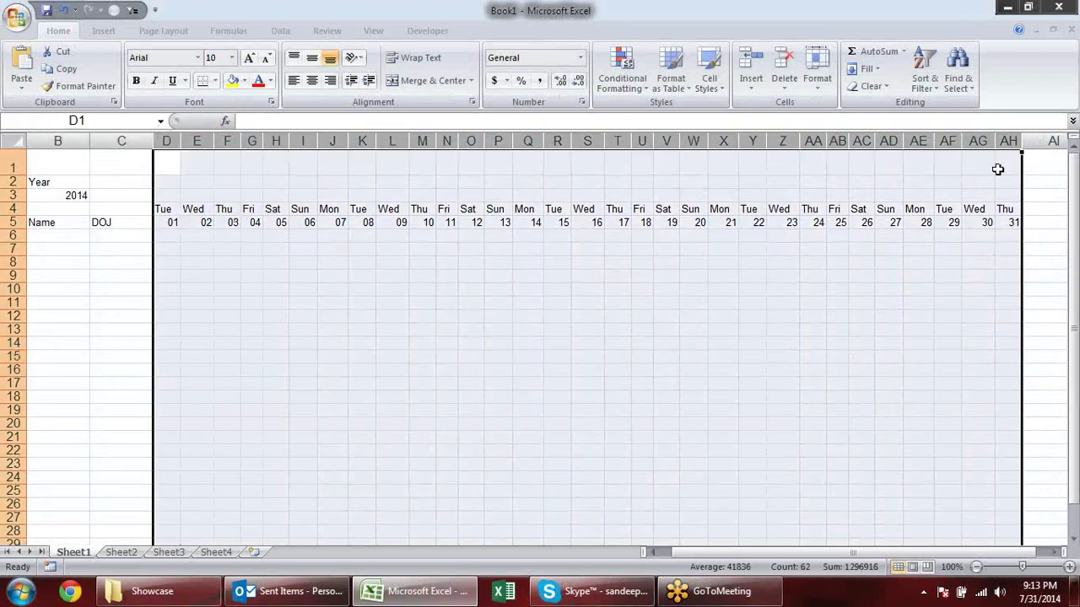
double_click(1022, 140)
click(443, 276)
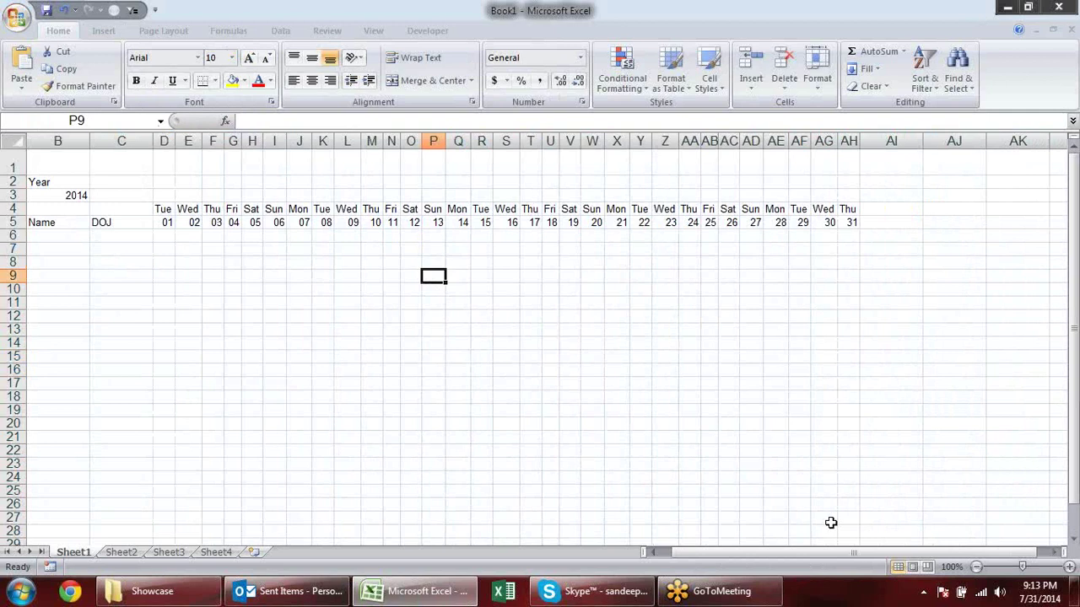
drag(830, 553, 753, 555)
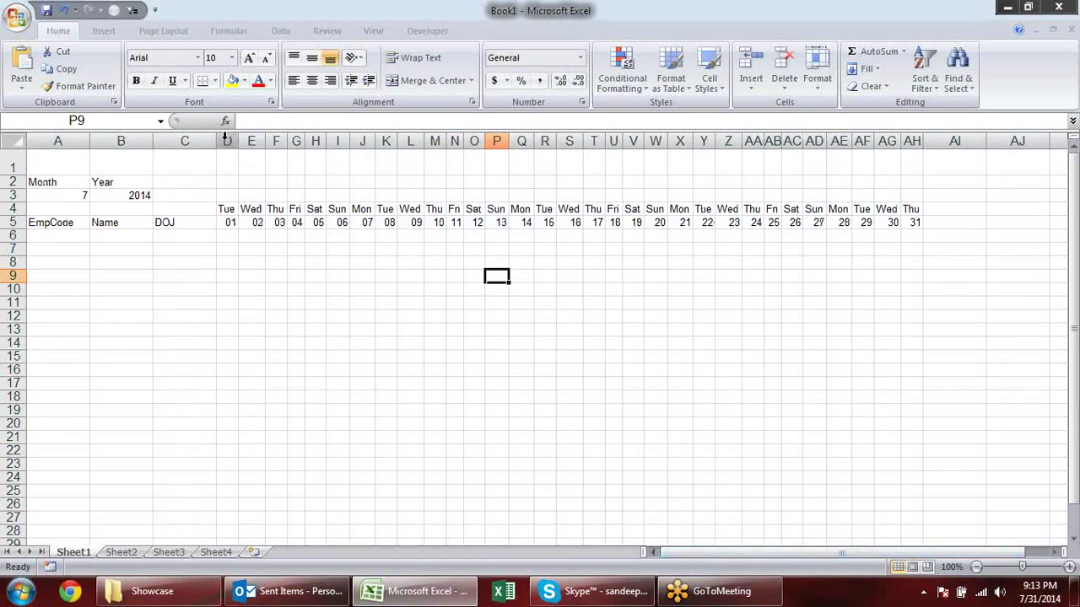
Set the Month value in A3 to 2 for February.
click(278, 208)
click(455, 210)
click(67, 195)
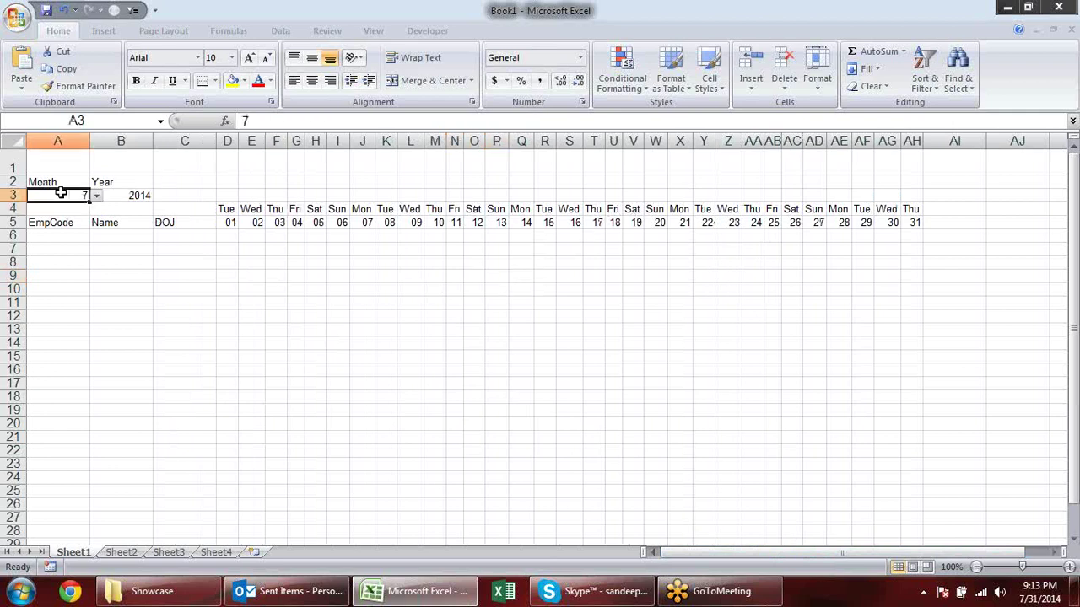
click(97, 195)
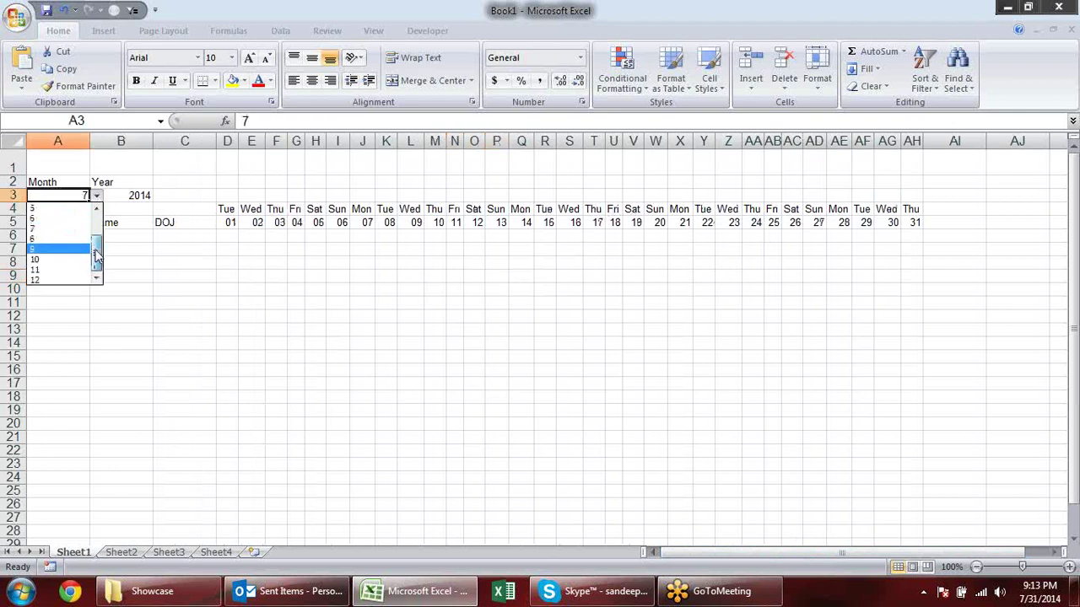
click(53, 218)
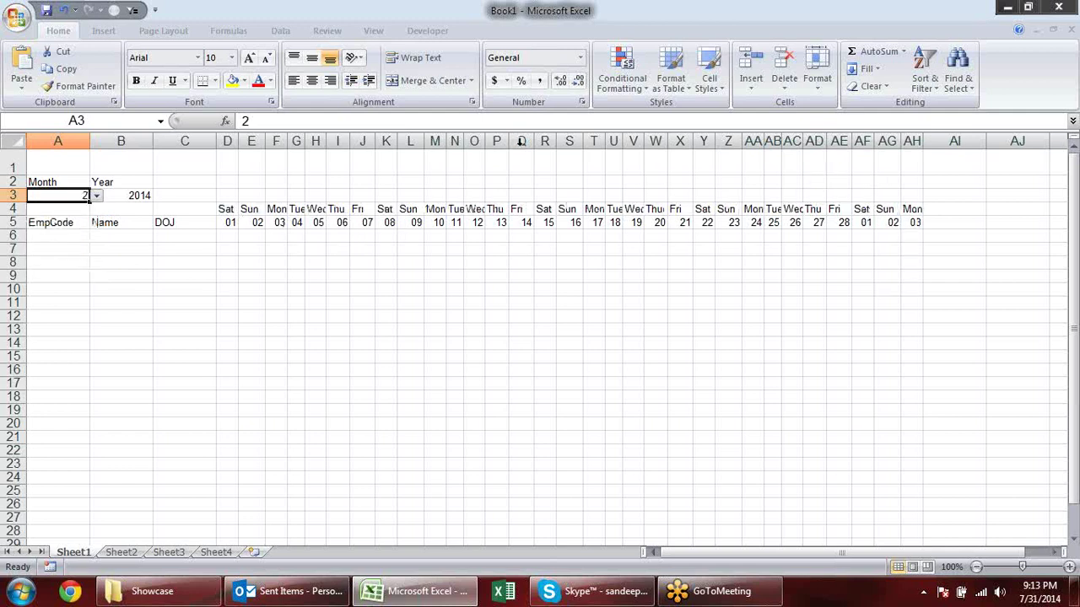
Refit day columns D to AH, then check the date formulas in AE5 and AF5.
drag(229, 143, 916, 153)
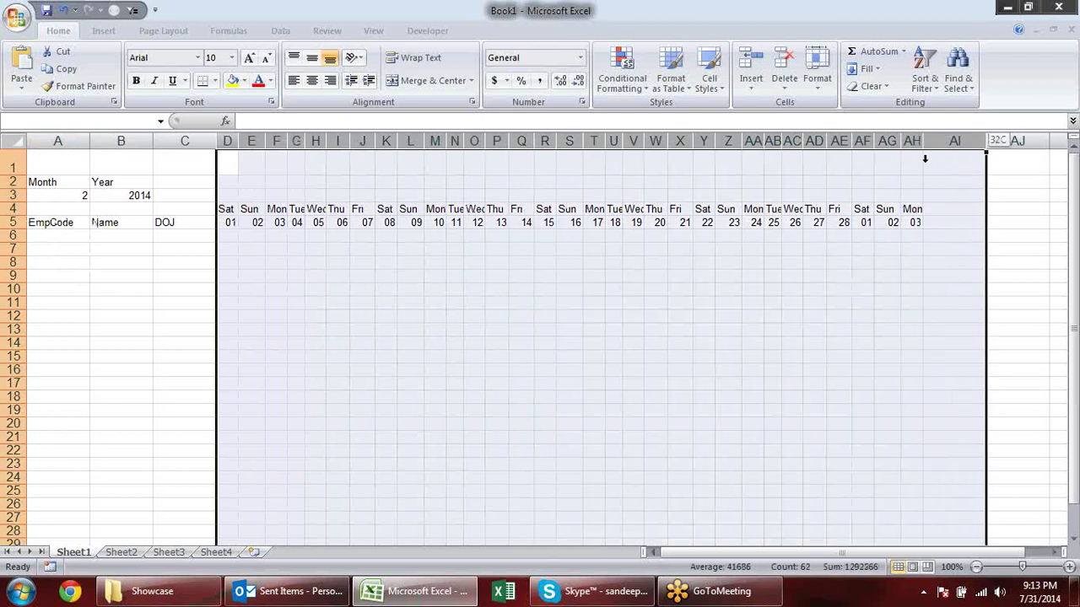
double_click(923, 140)
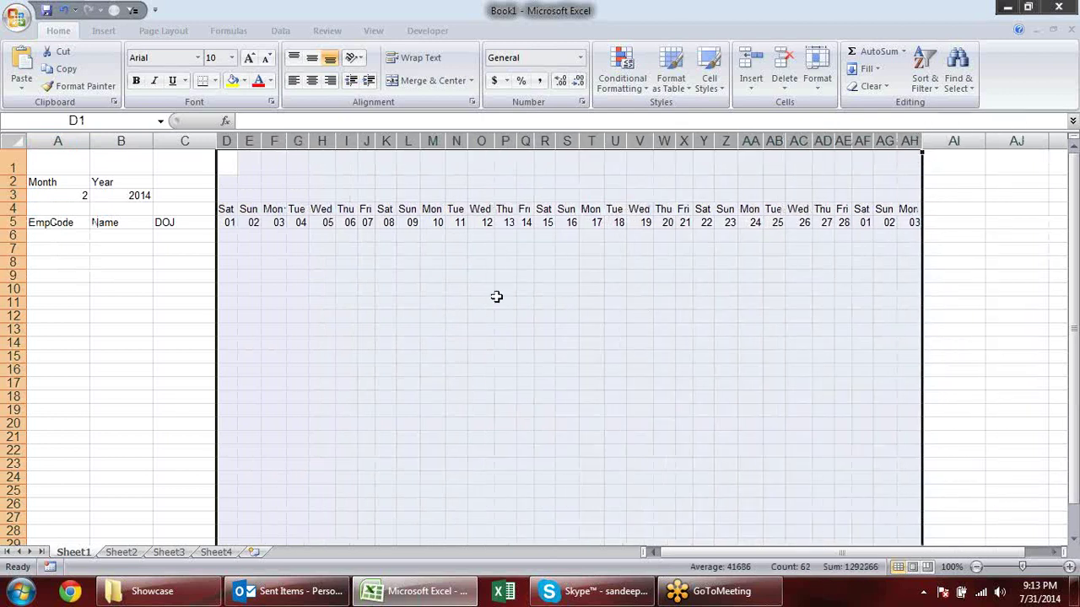
click(437, 265)
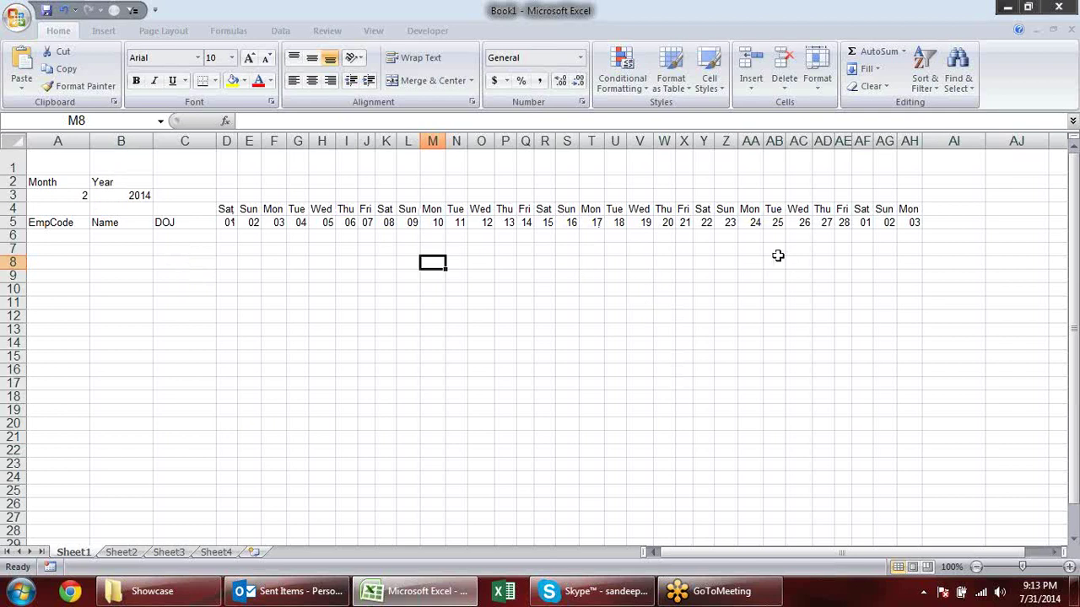
click(843, 223)
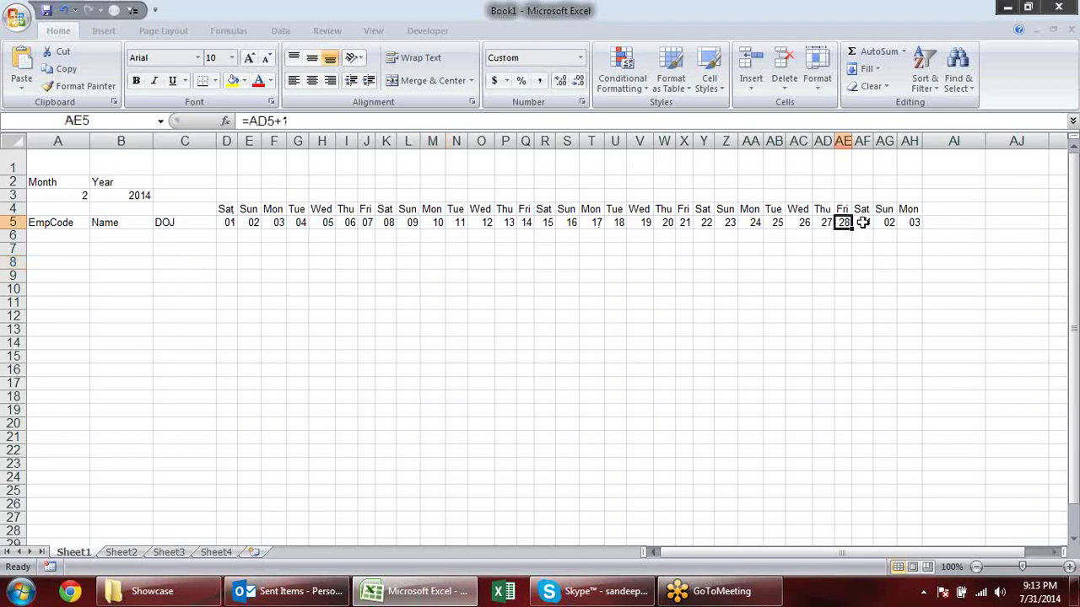
click(864, 222)
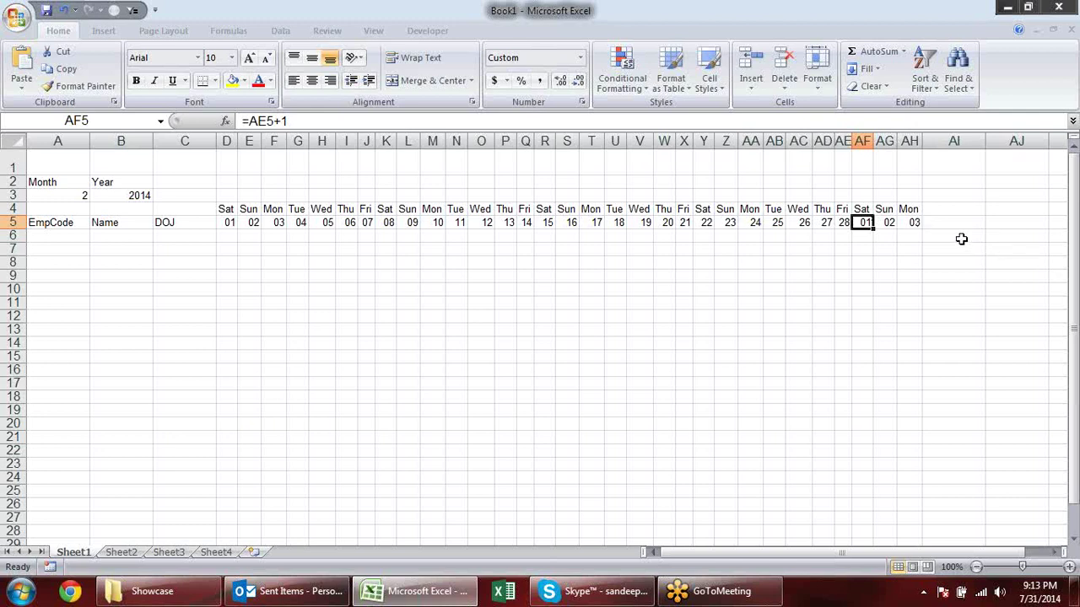
click(962, 237)
Enter =EOMONTH(D5,0) in AI6 and format the result as a date.
text(=)
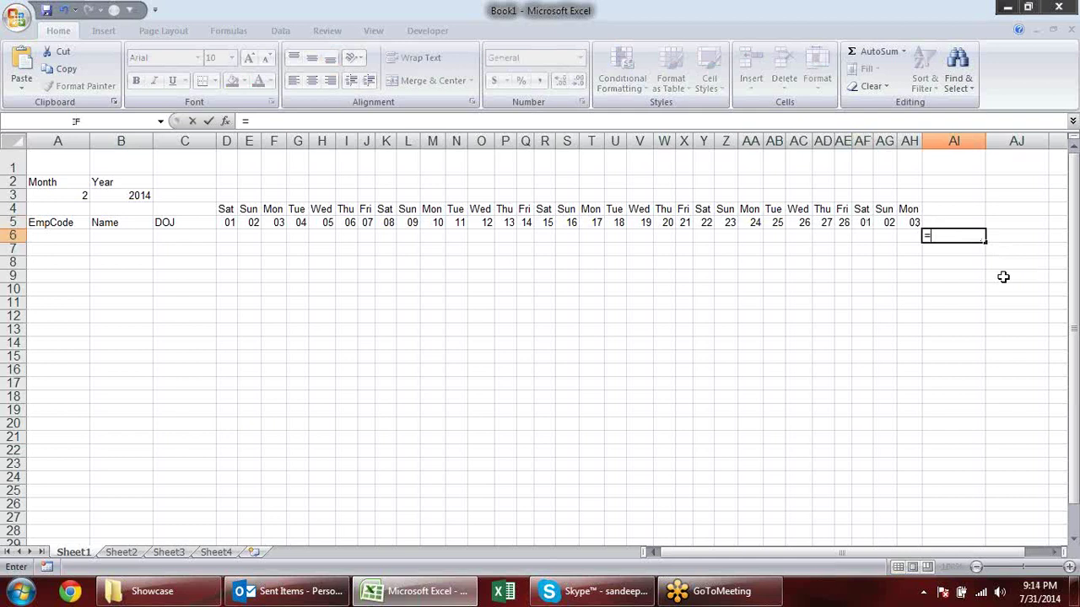
text(eo)
key(Tab)
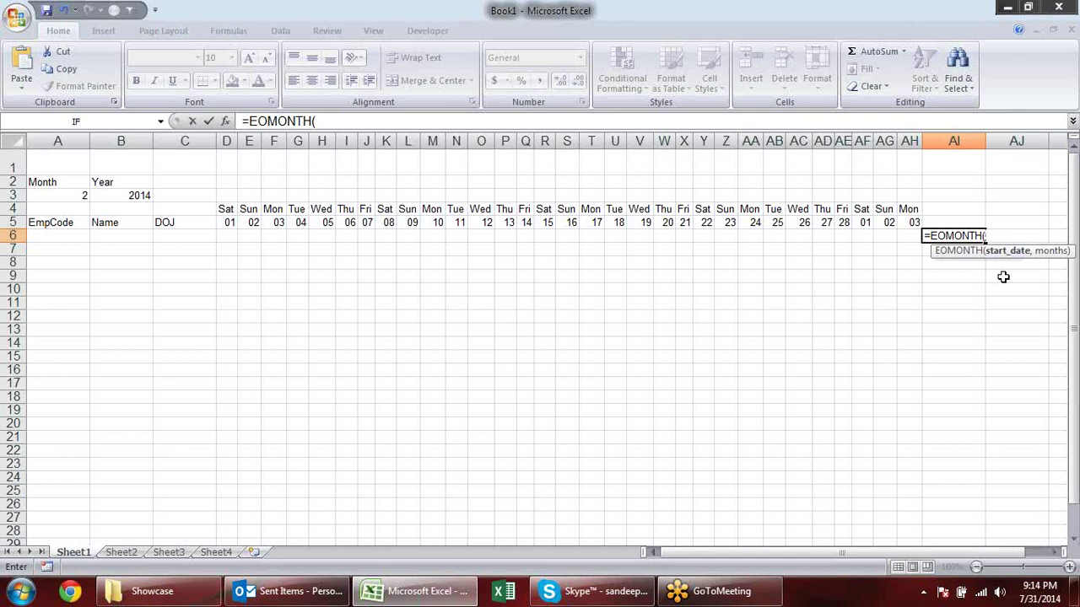
click(227, 224)
text(,0)
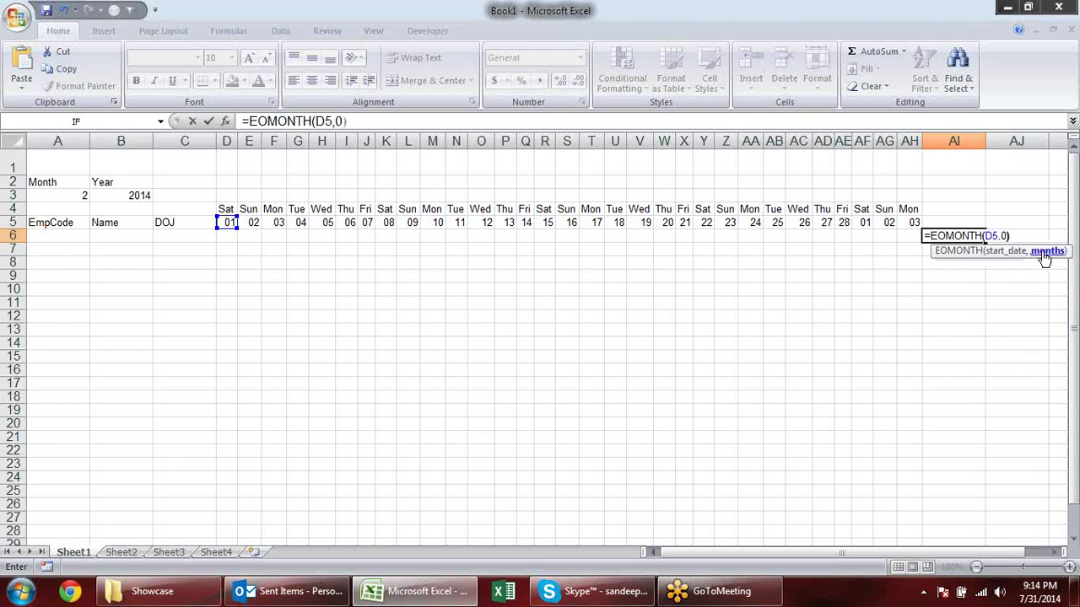
key(Return)
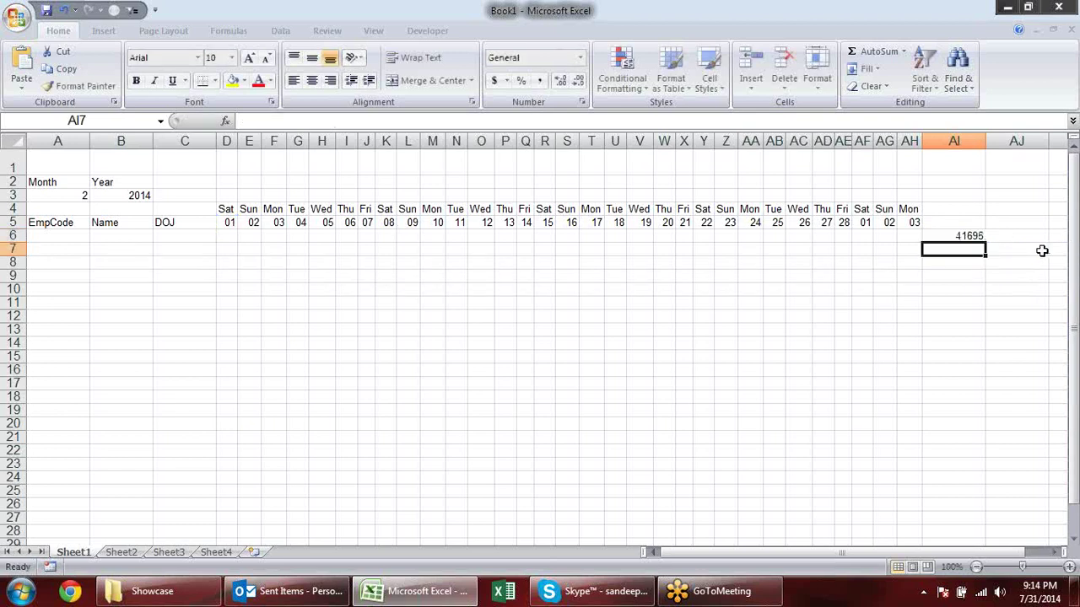
click(977, 238)
key(ctrl+shift+3)
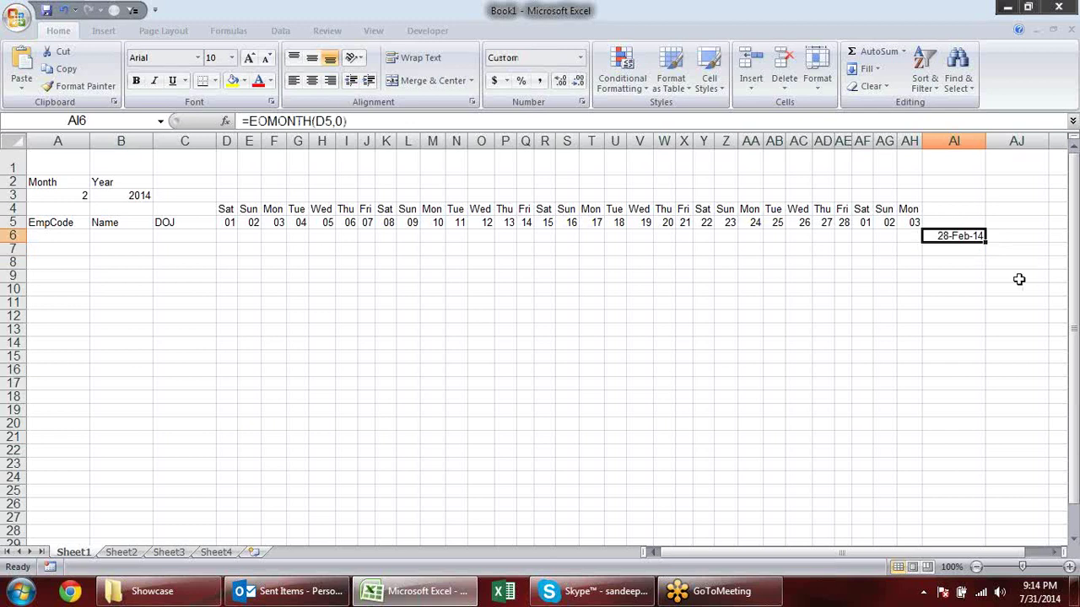
key(F2)
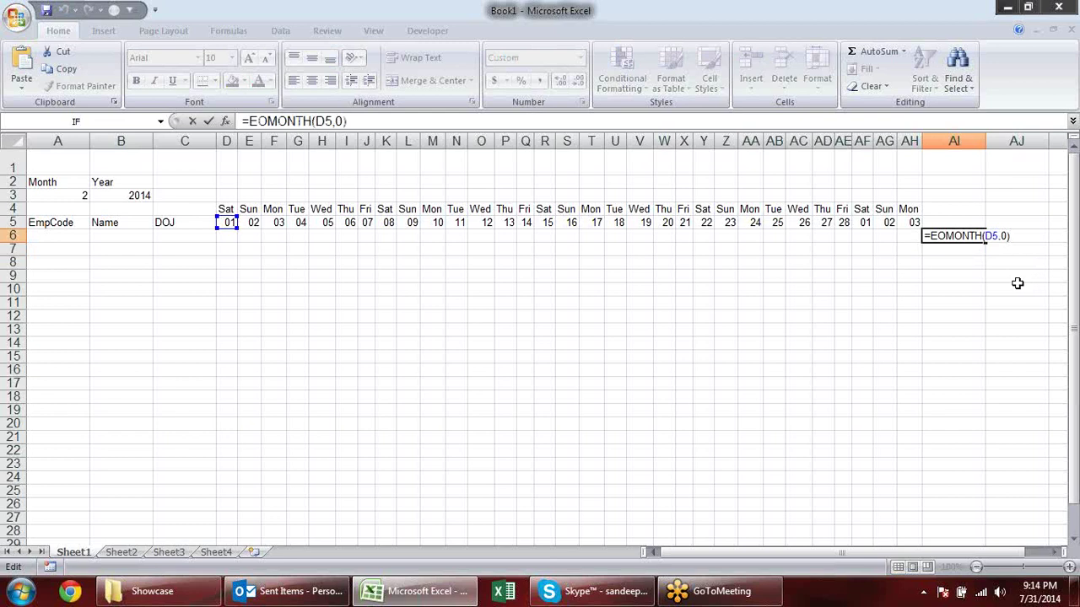
key(ctrl+Return)
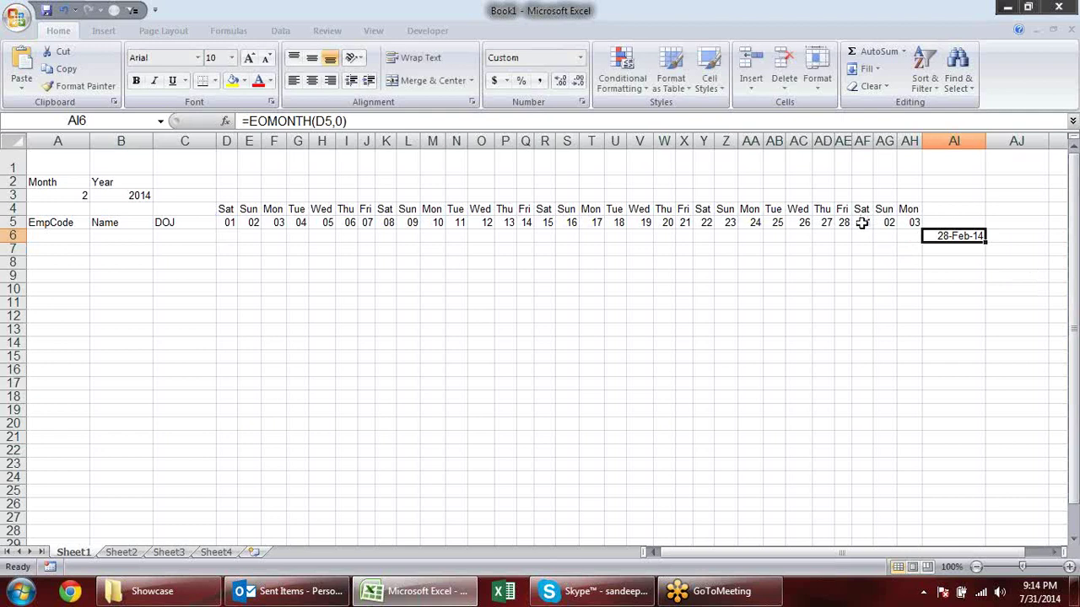
Compare AE5 and AF5 with the 28-Feb-14 EOMONTH result, then clear AI6.
click(843, 222)
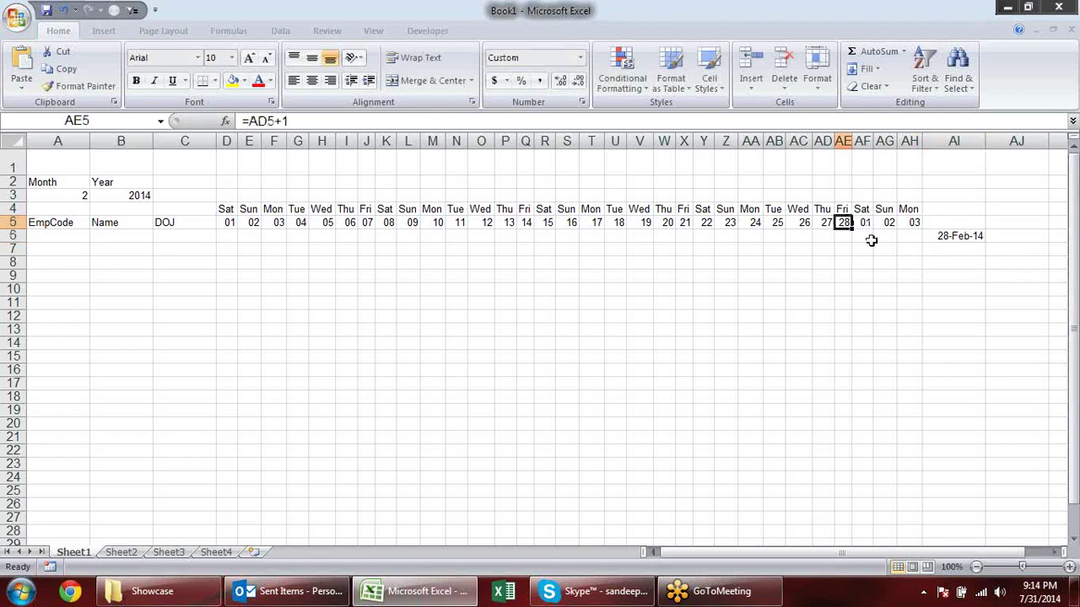
click(865, 221)
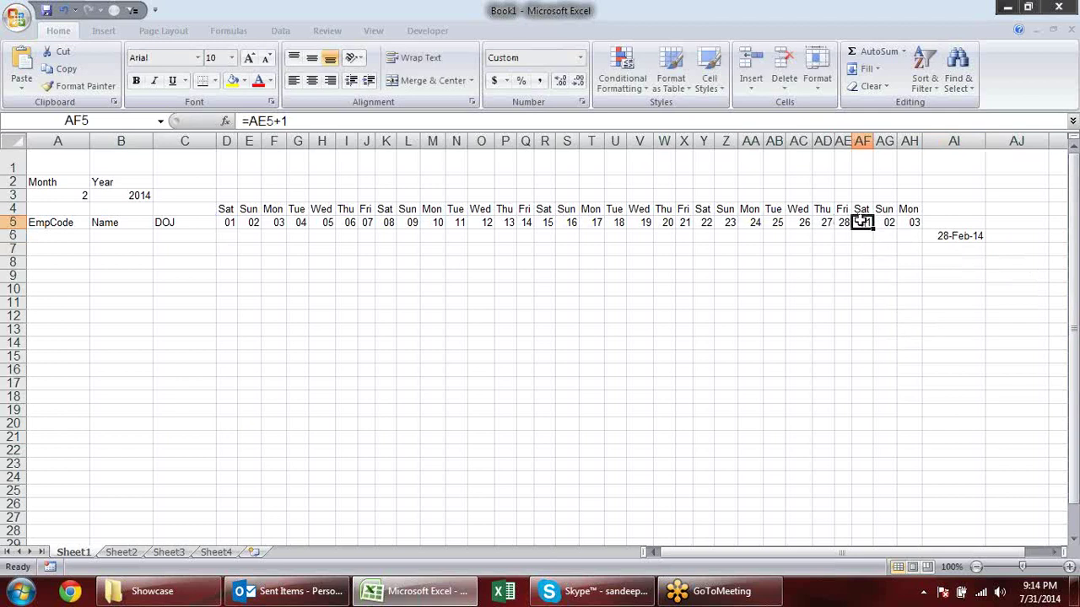
click(962, 242)
double_click(966, 239)
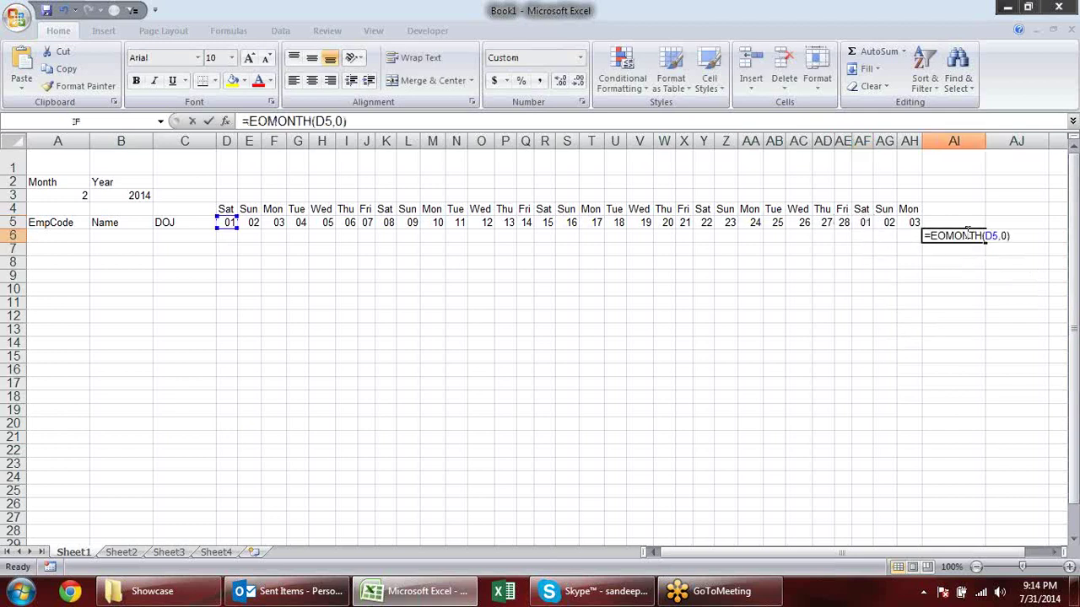
drag(1015, 234, 923, 237)
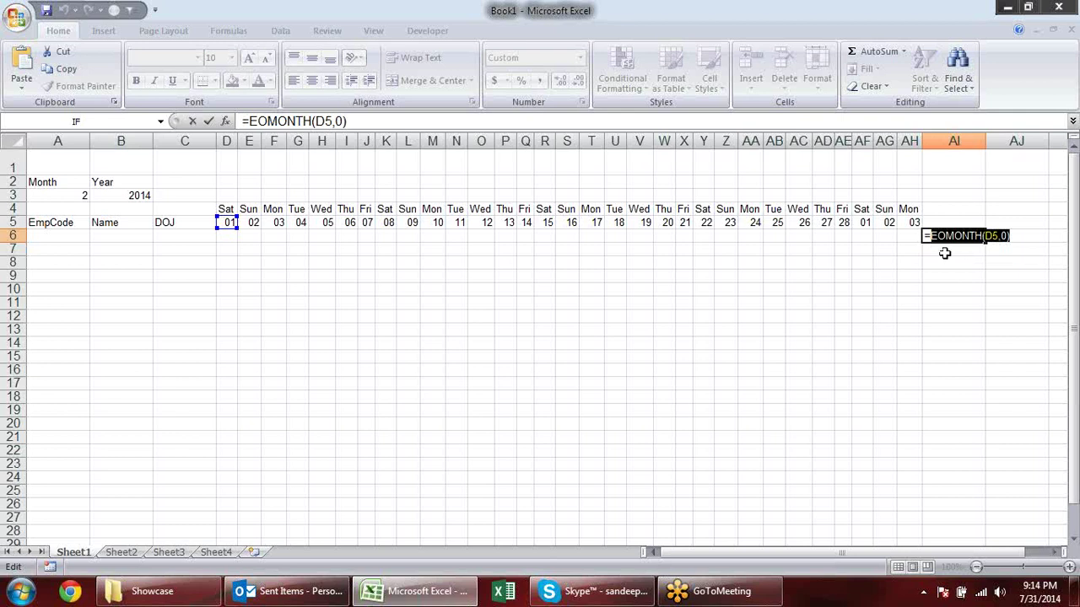
key(Escape)
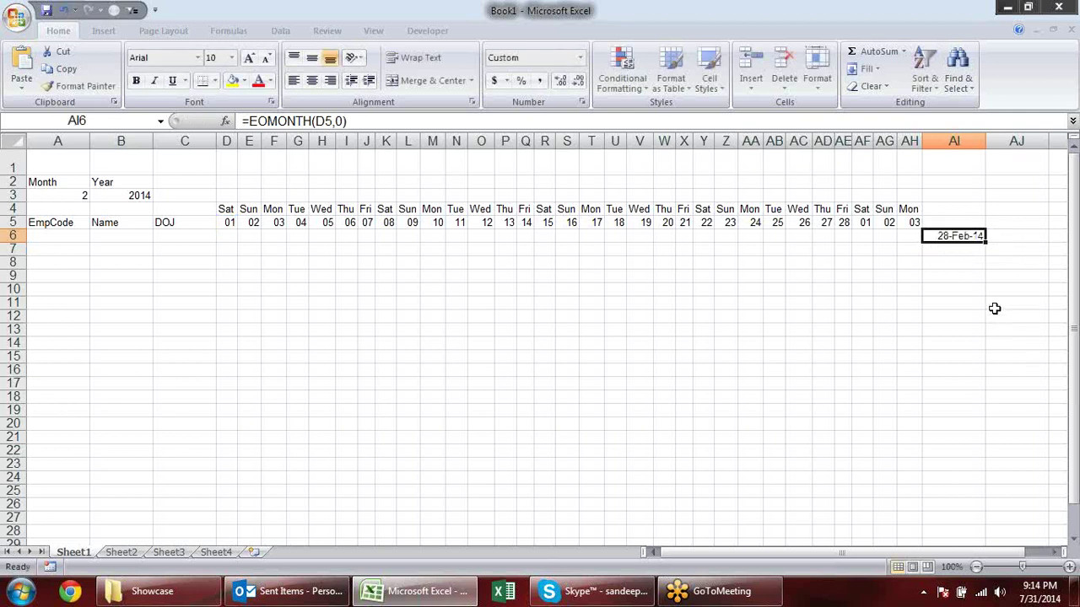
key(Delete)
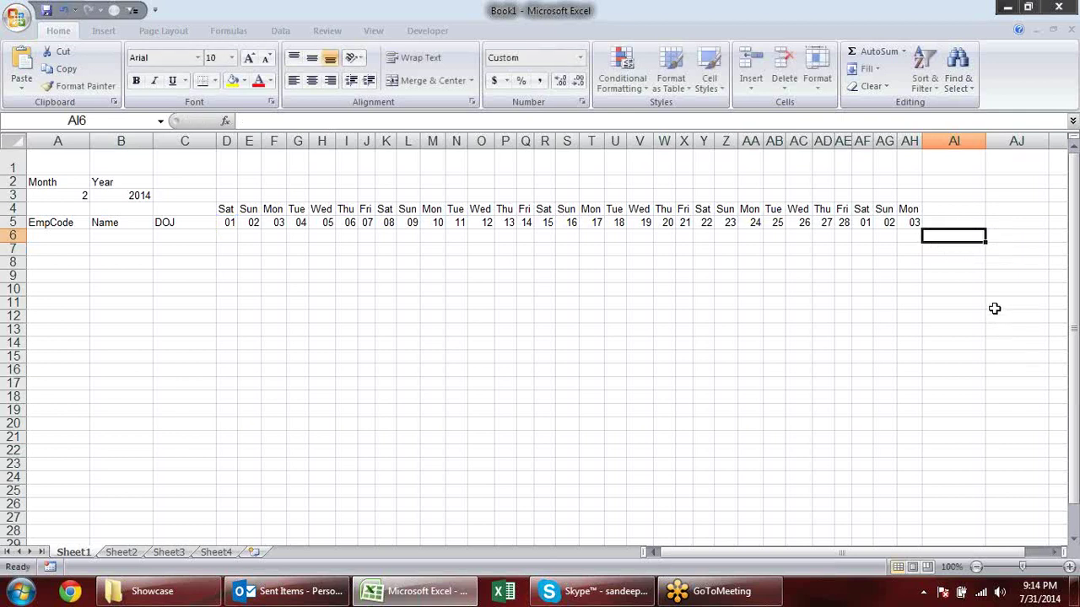
Start AF5's formula as IF(AE5+1>EOMONTH($D$5,0), with D5 made absolute.
double_click(865, 224)
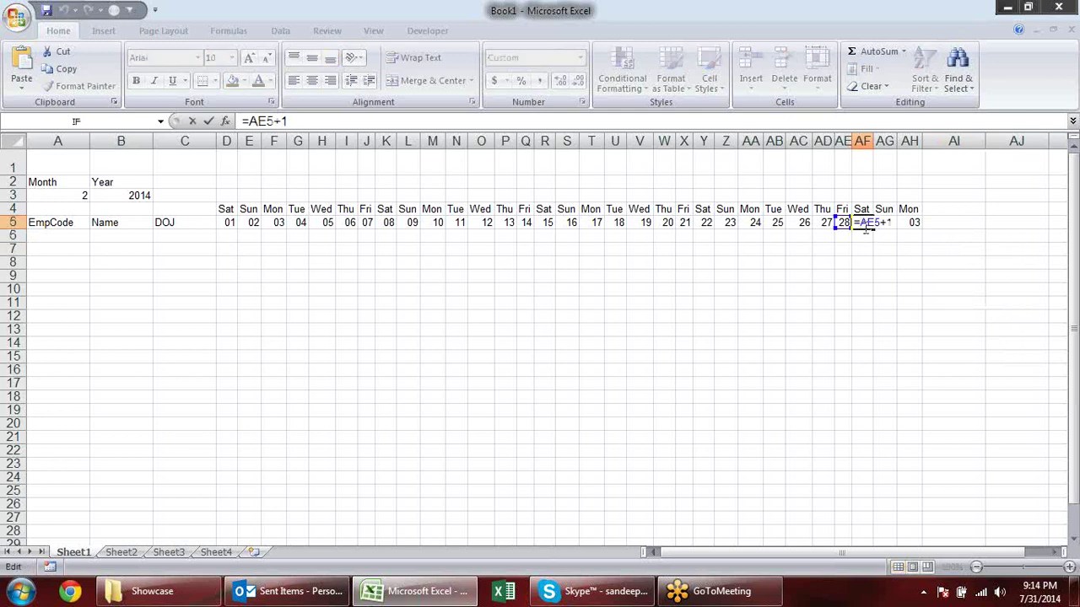
text(IF()
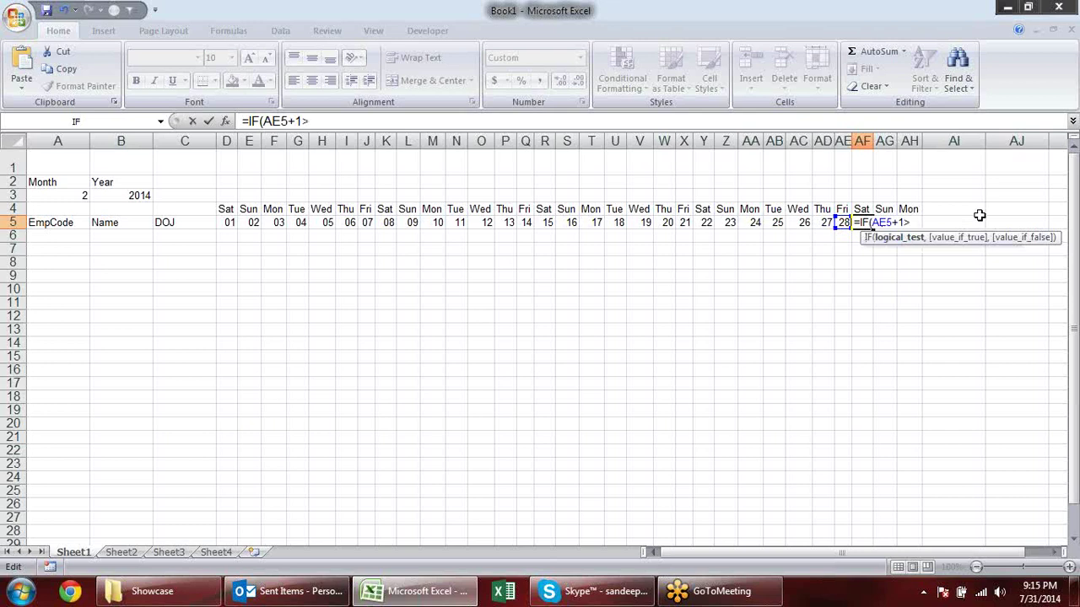
text(EOMONTH(D5,0))
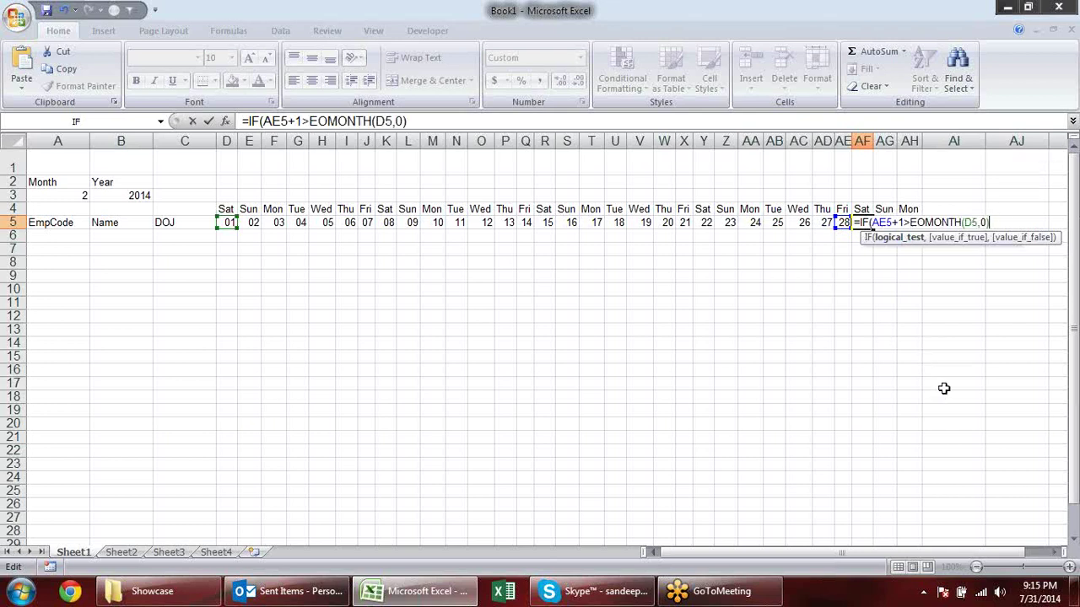
click(971, 222)
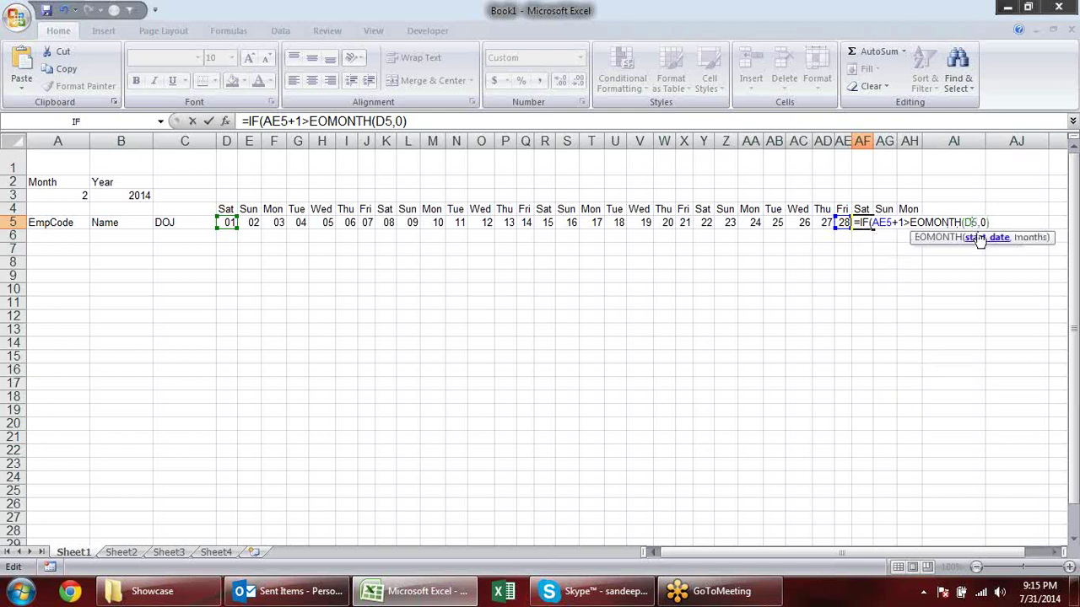
click(979, 237)
key(F4)
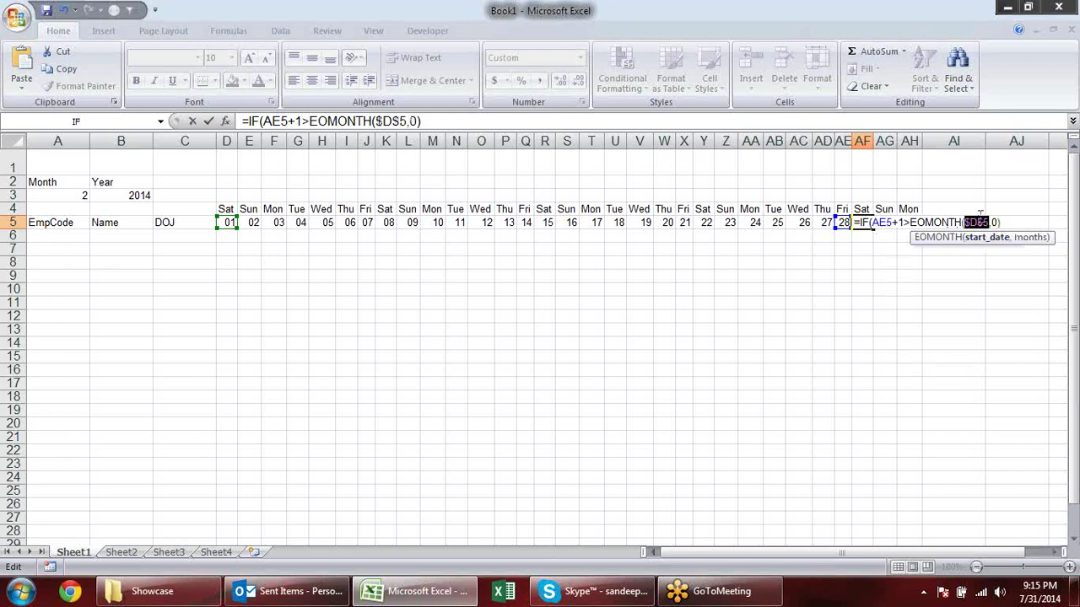
click(1015, 222)
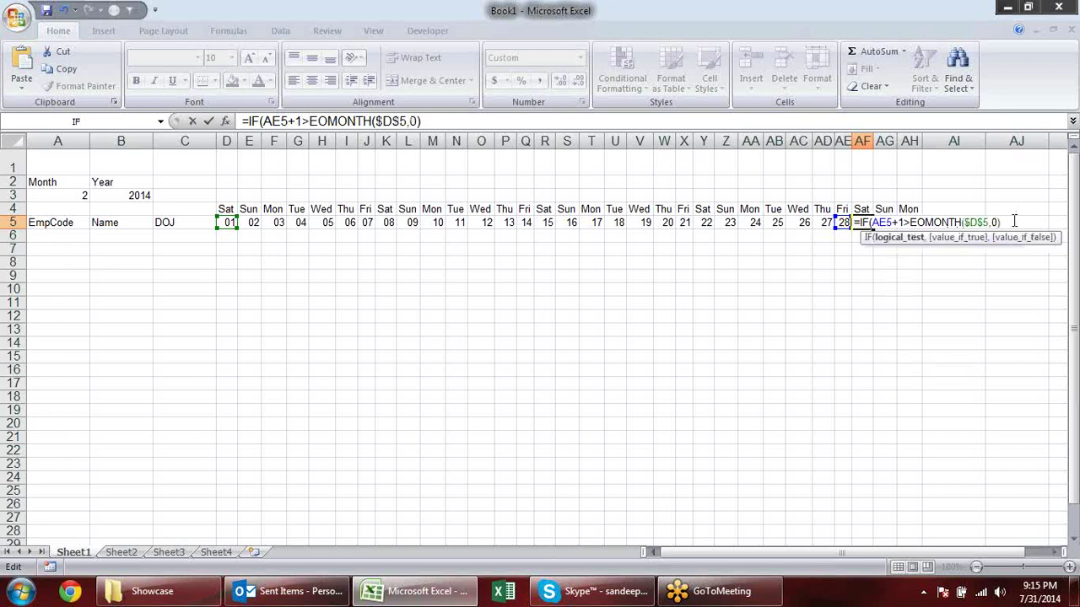
Complete AF5 with a blank "" result, otherwise AE5+1, and commit it.
text(,)
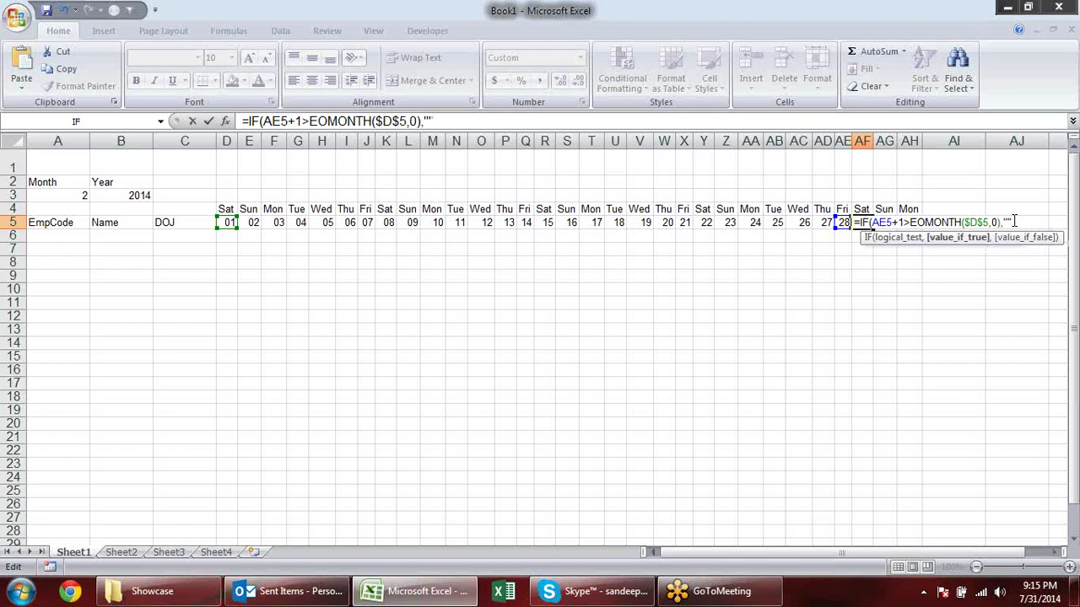
text(,)
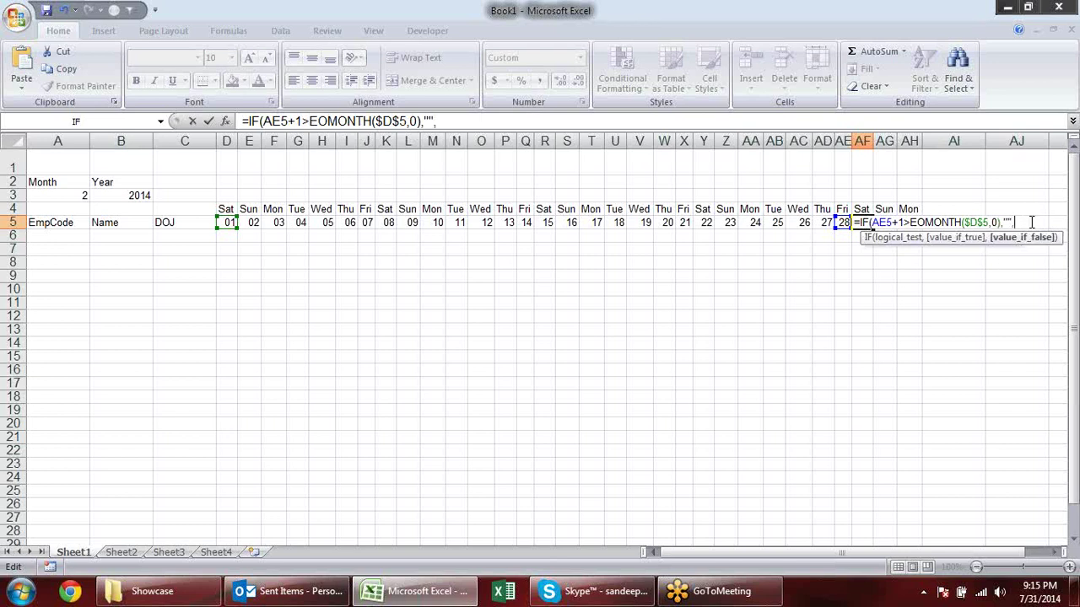
drag(906, 221, 885, 222)
click(1018, 223)
text(AE5+1)
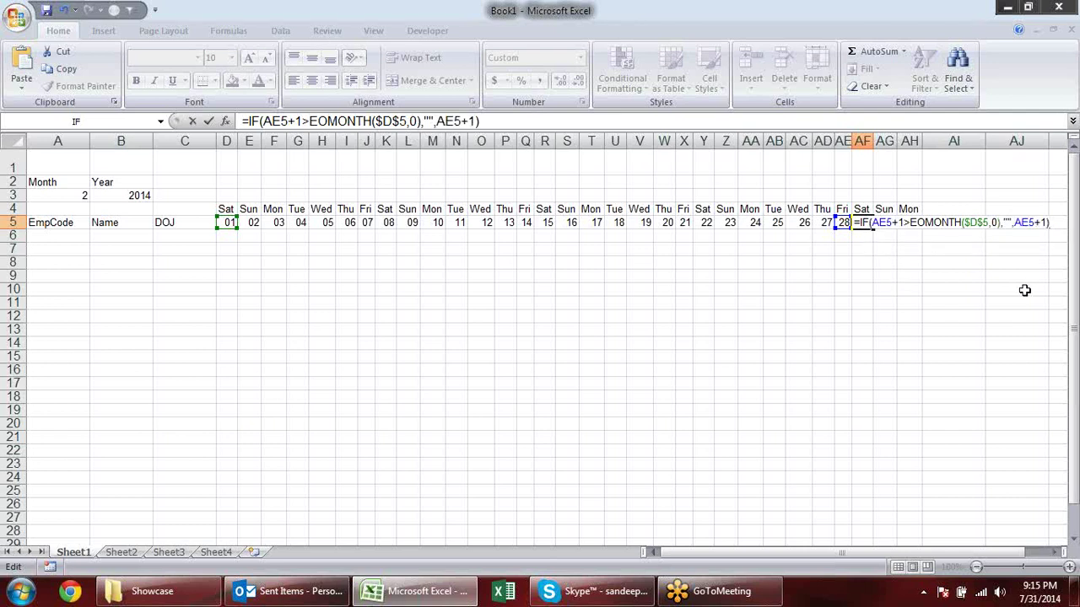
key(Return)
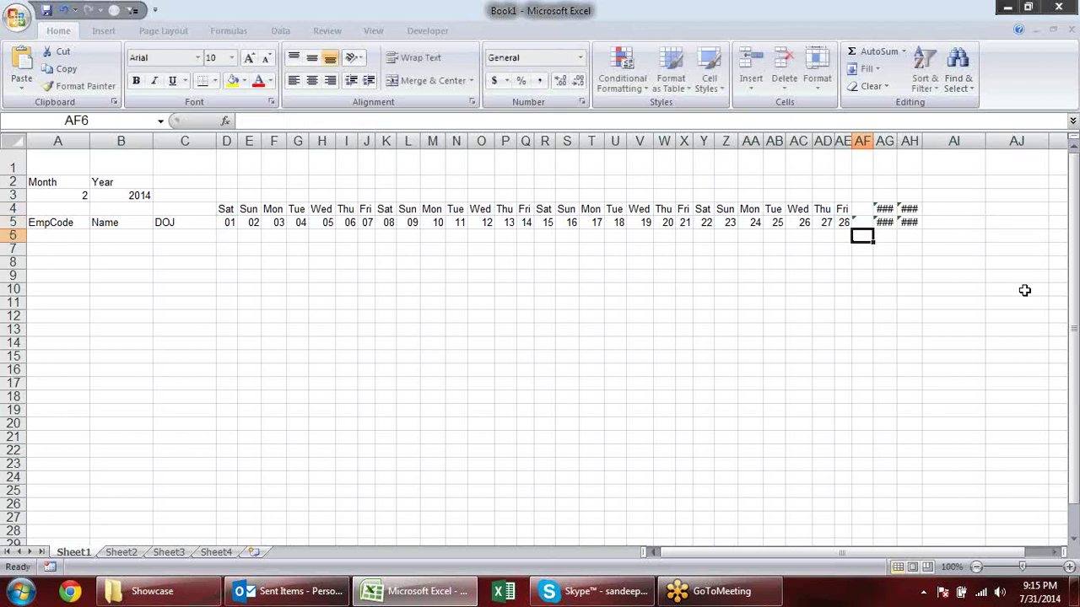
Review AF5's new IF formula against AE5's formula.
click(862, 223)
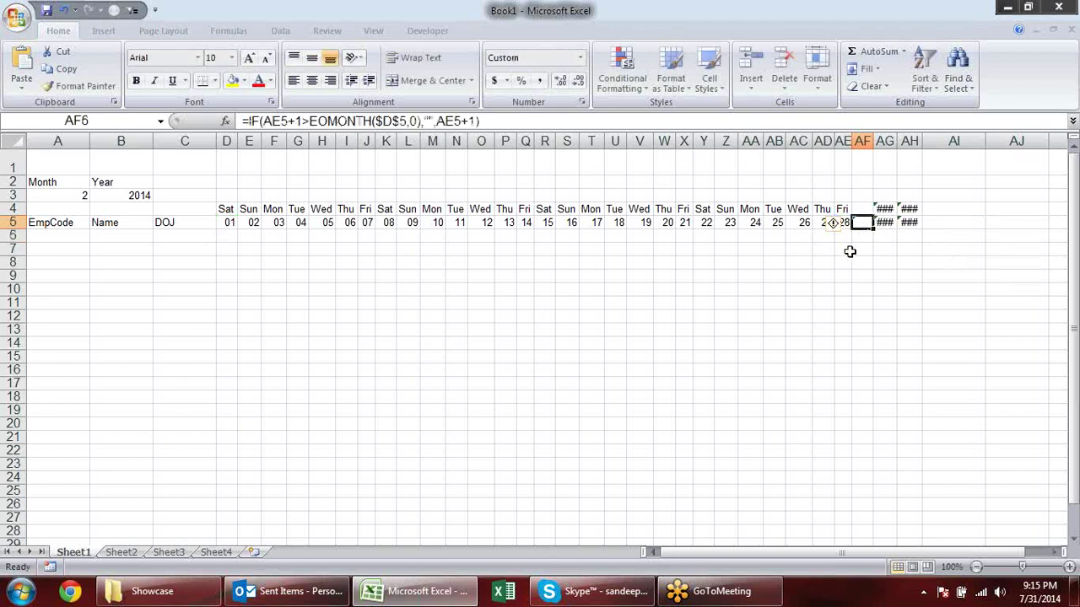
click(841, 223)
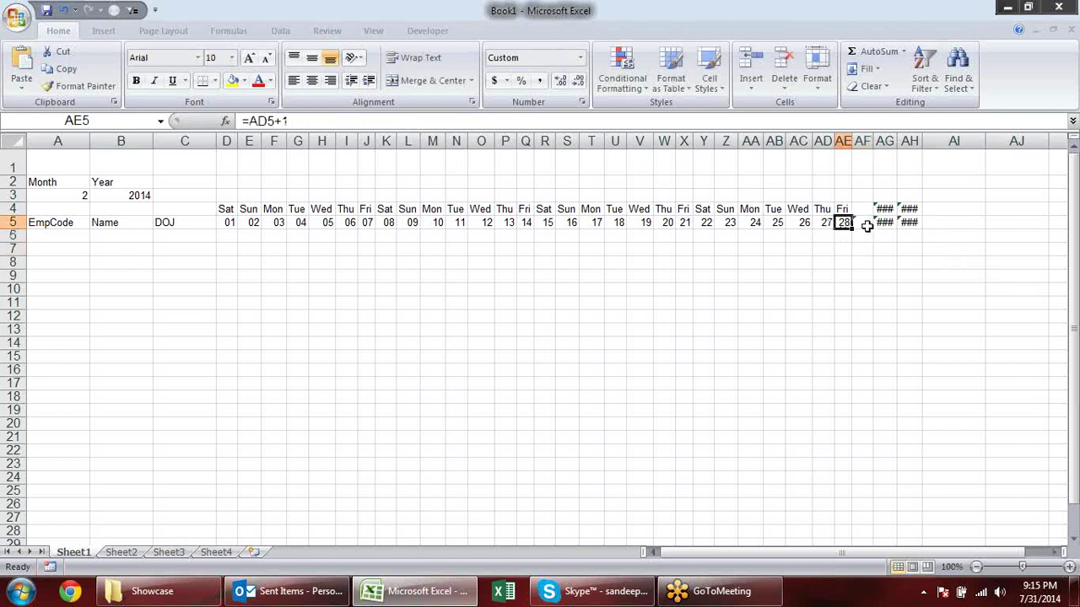
double_click(867, 226)
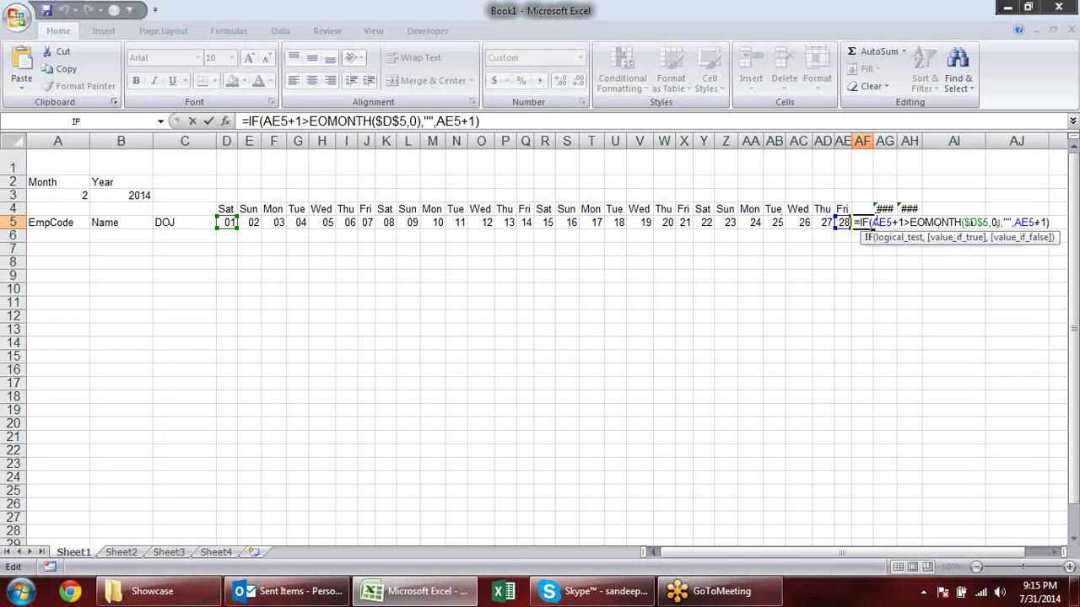
key(Return)
click(865, 222)
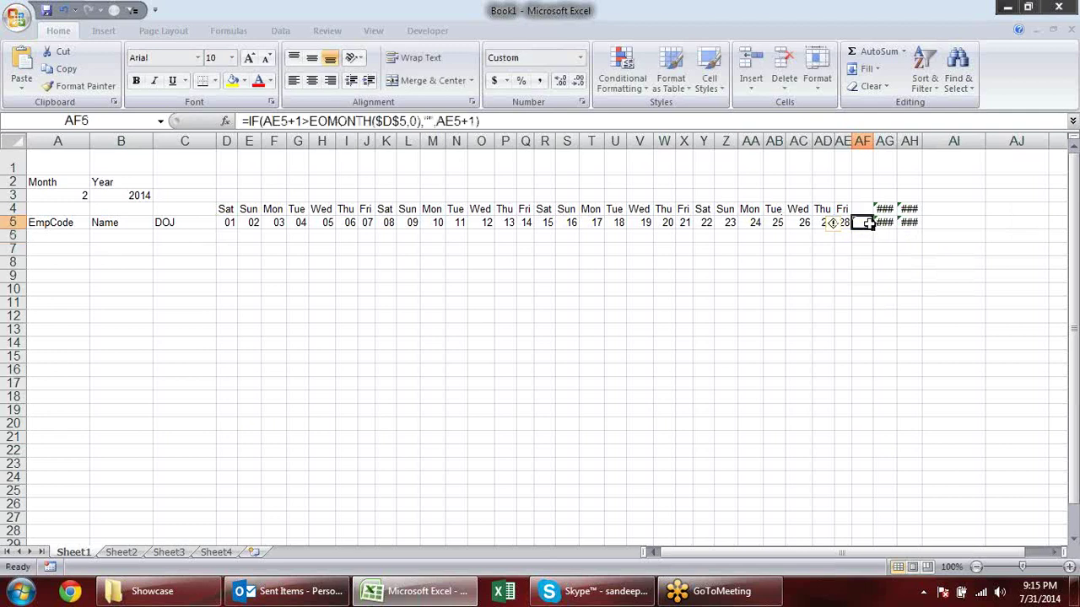
double_click(867, 222)
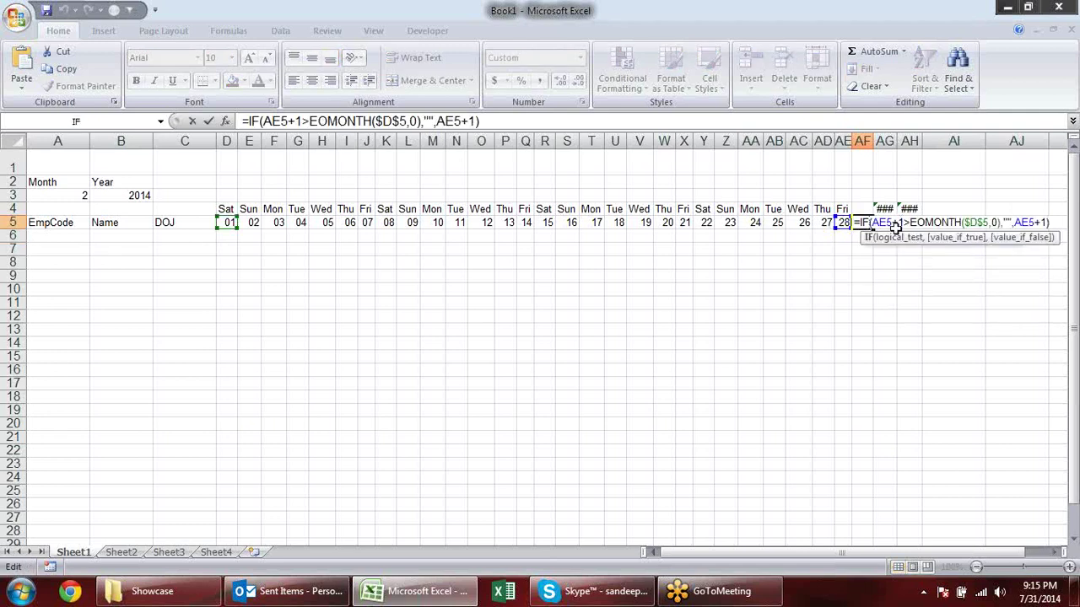
key(Return)
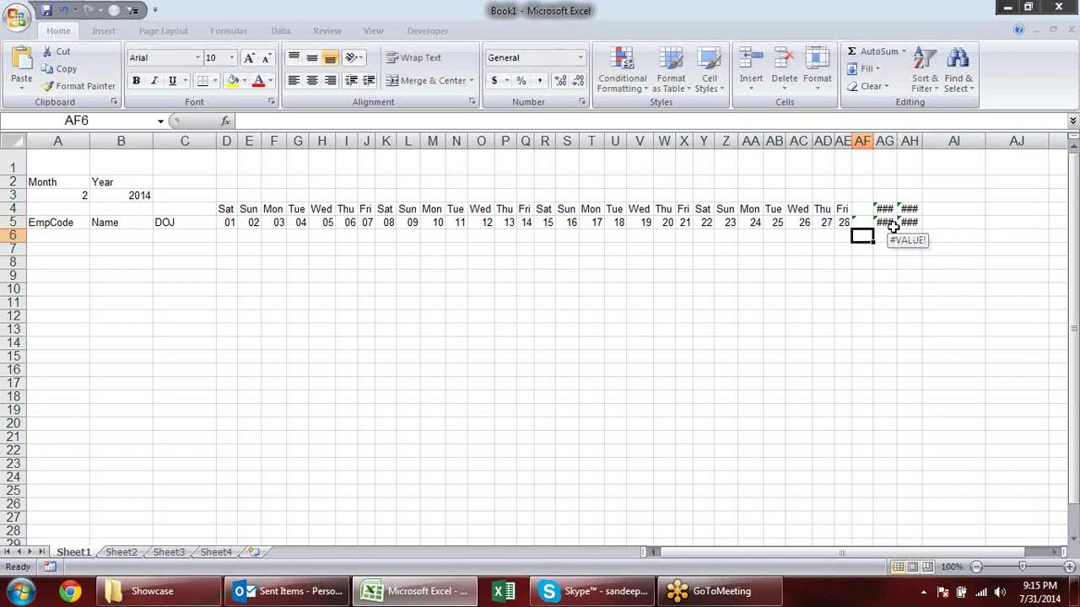
Check the #VALUE! error in AG5 and reopen AF5's formula for editing.
click(886, 223)
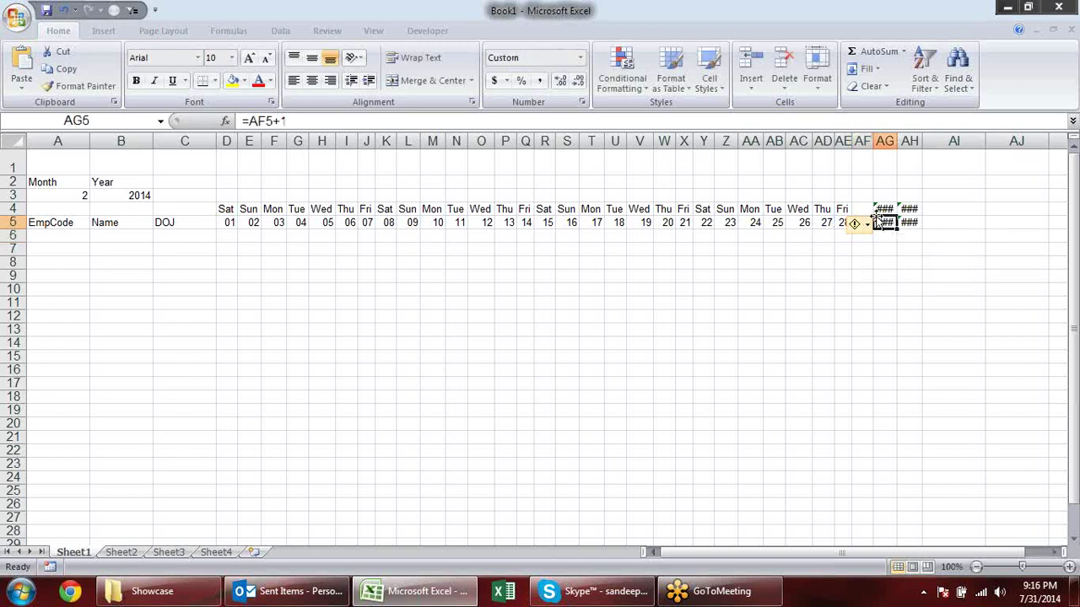
click(923, 291)
click(863, 223)
double_click(863, 224)
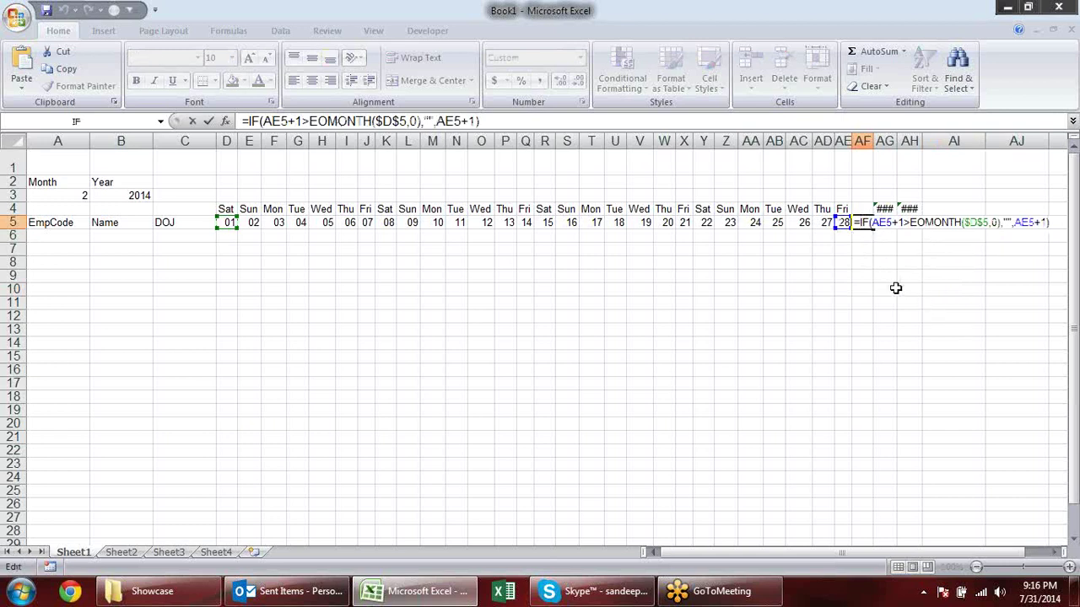
Wrap AF5's formula in IFERROR(...,"") so errors show as blank.
text(if)
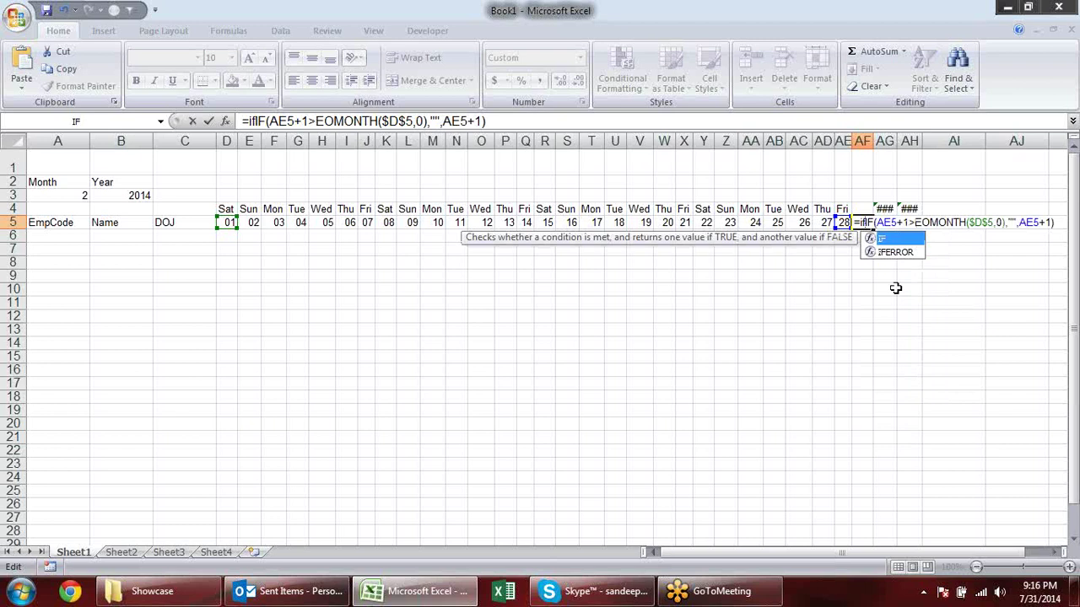
key(Down)
key(Tab)
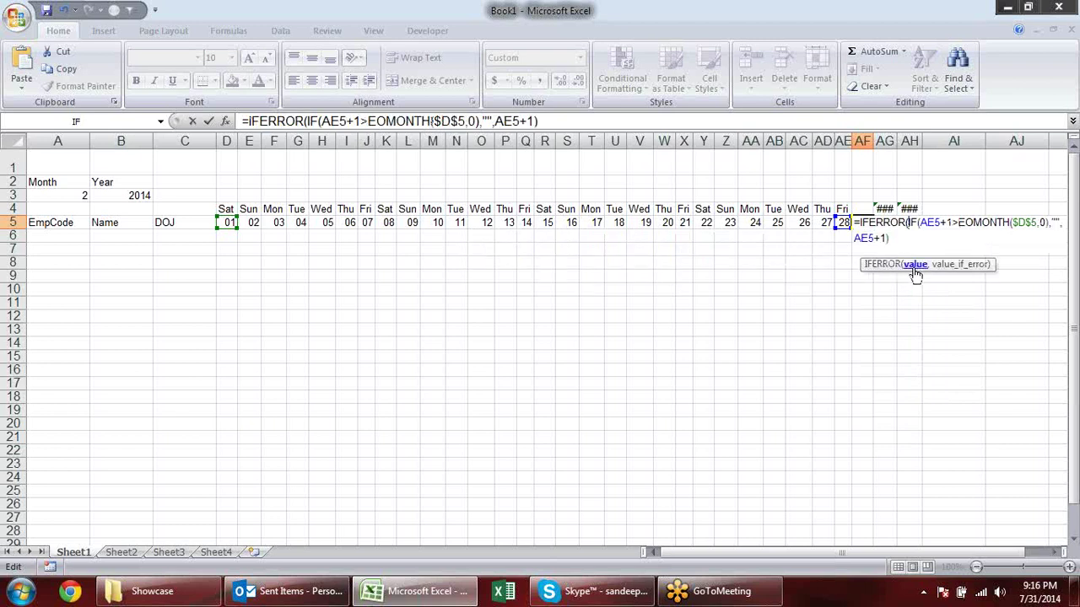
click(915, 266)
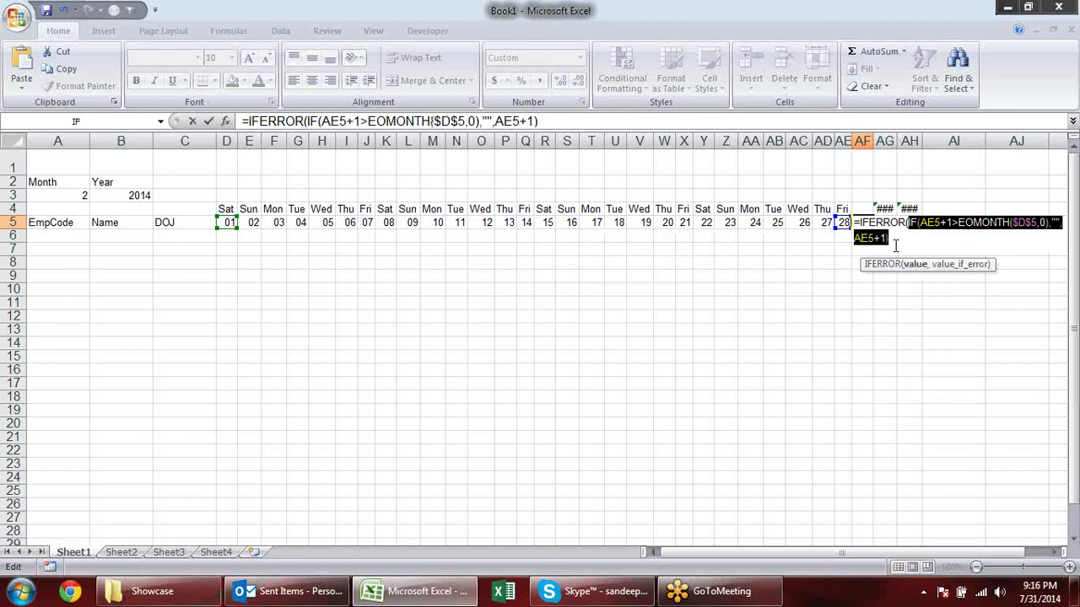
click(895, 245)
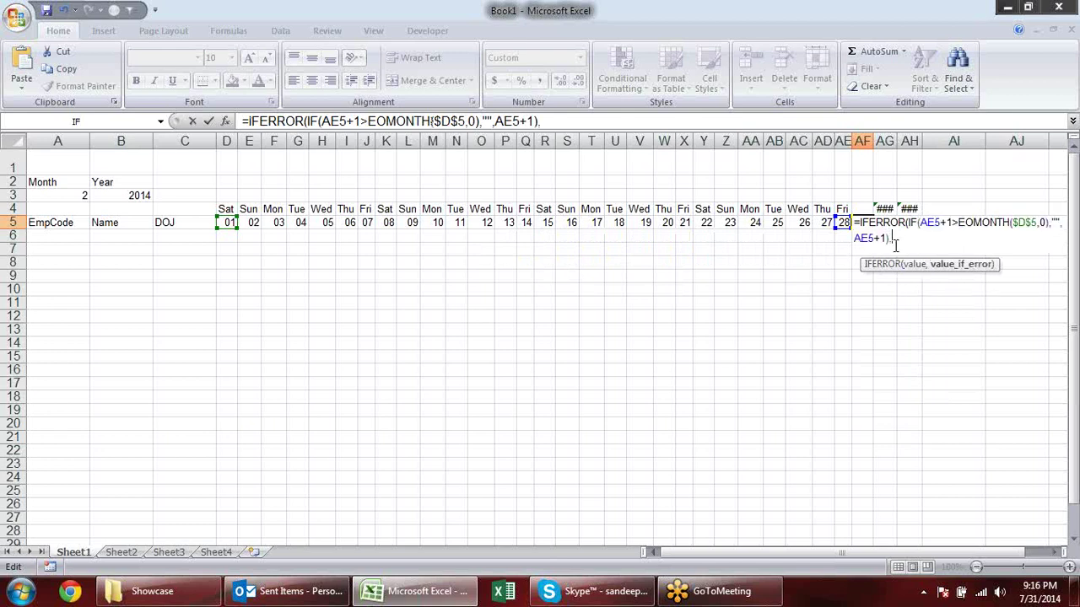
text(,)
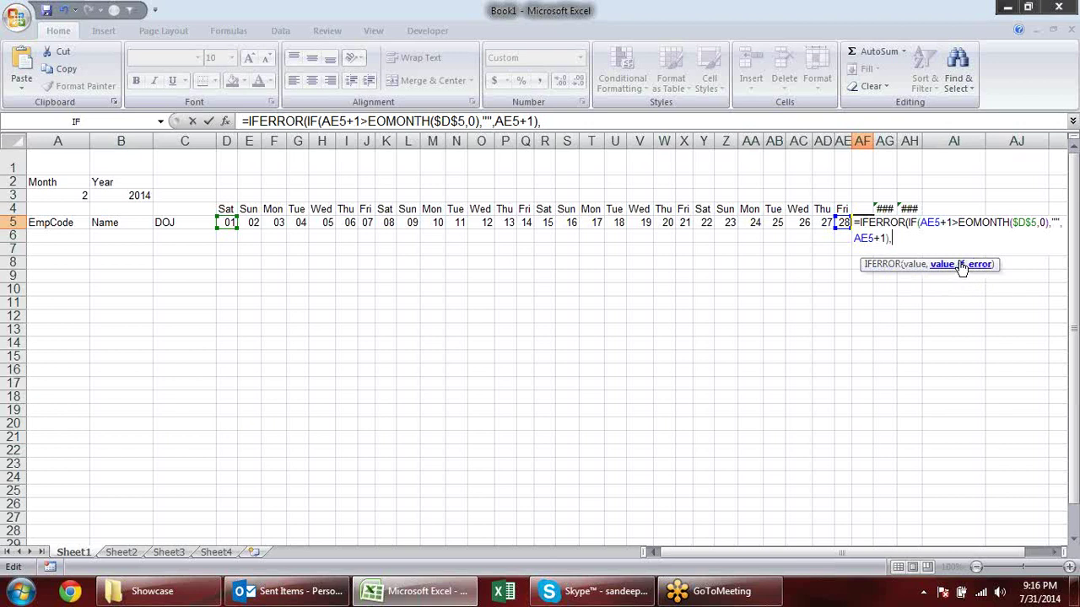
text(")
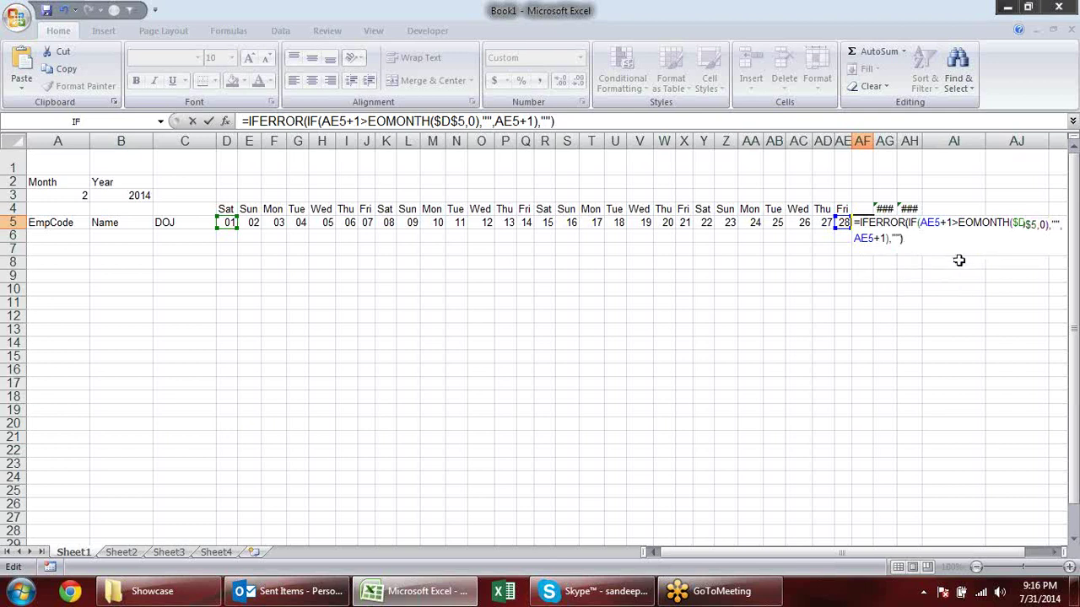
key(Return)
Copy AF5's day formula across to AH5.
click(862, 222)
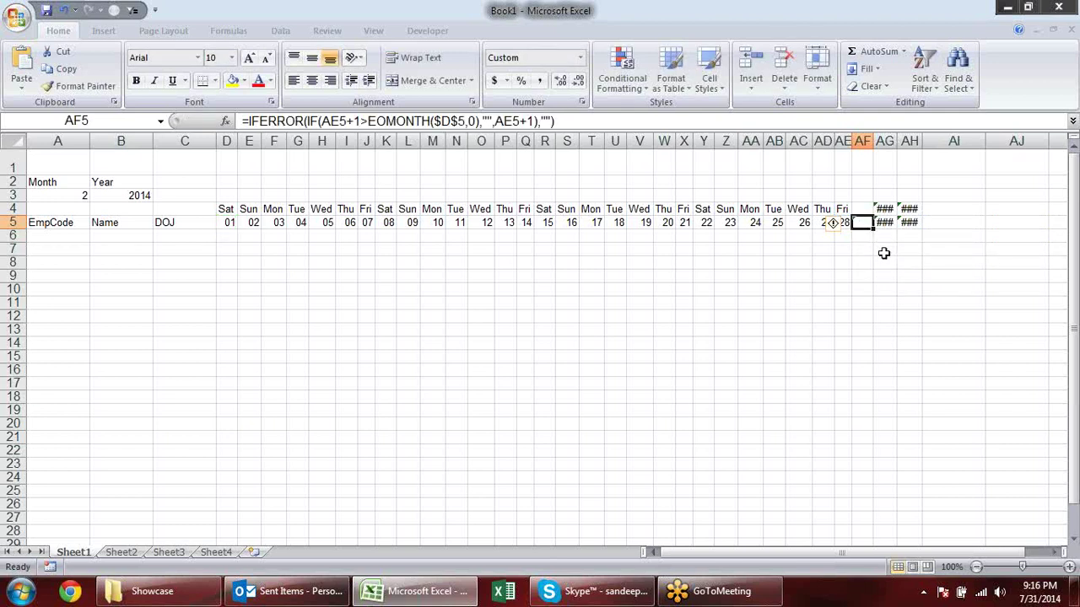
drag(874, 226, 920, 229)
click(928, 318)
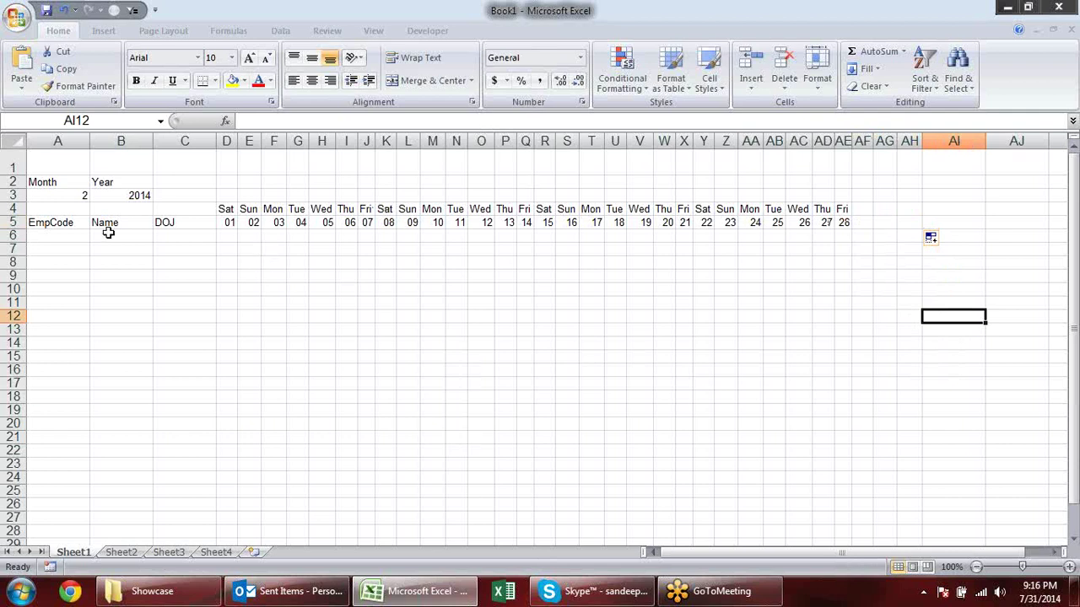
Try months 1, 2 and 3 in A3, ending on month 4 for April.
click(76, 187)
click(83, 195)
click(97, 197)
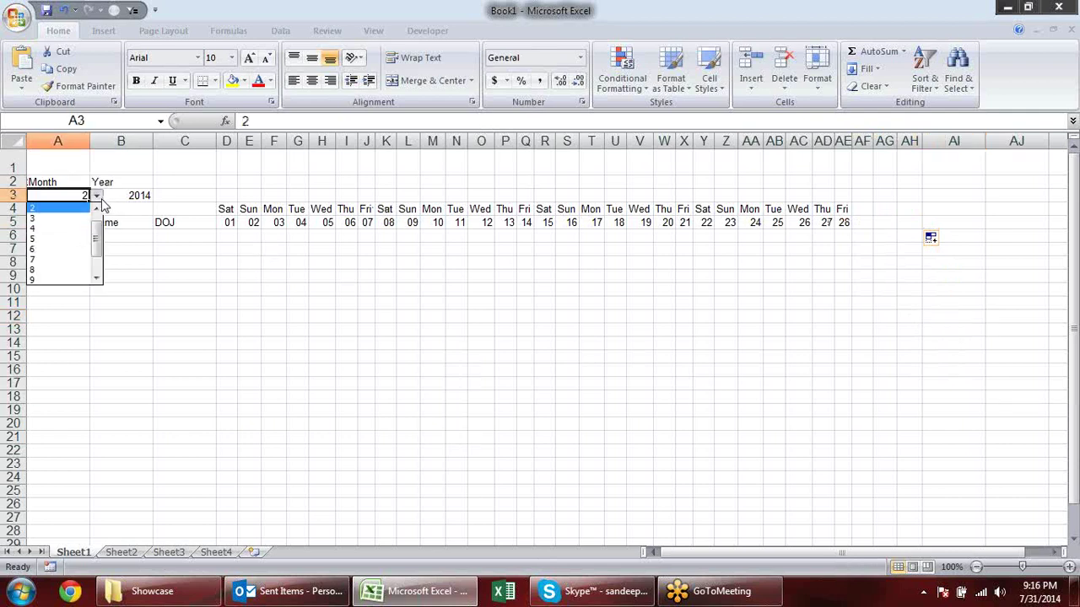
click(71, 210)
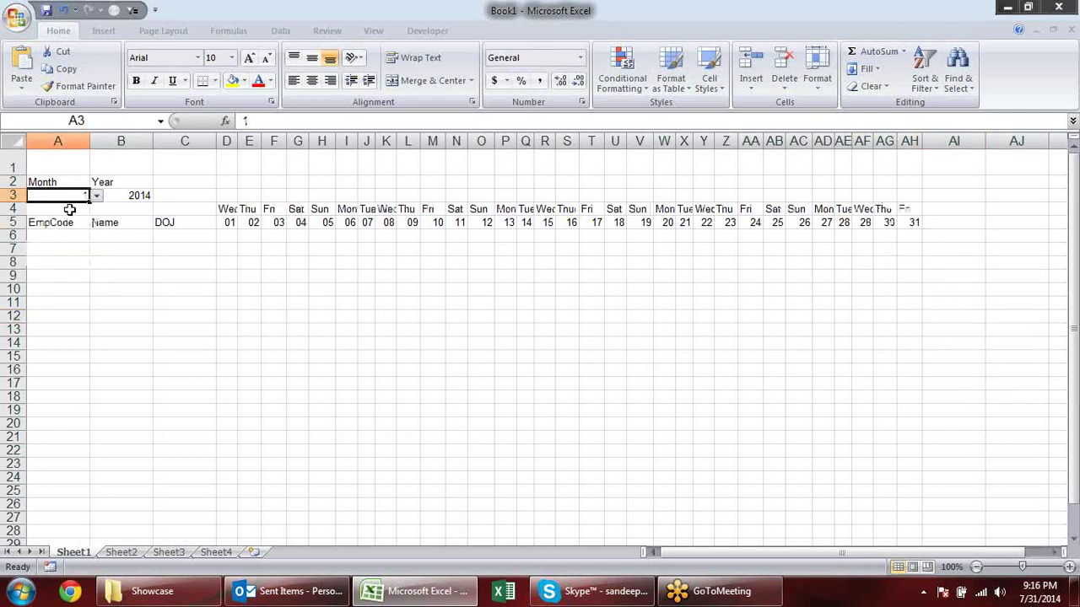
click(97, 196)
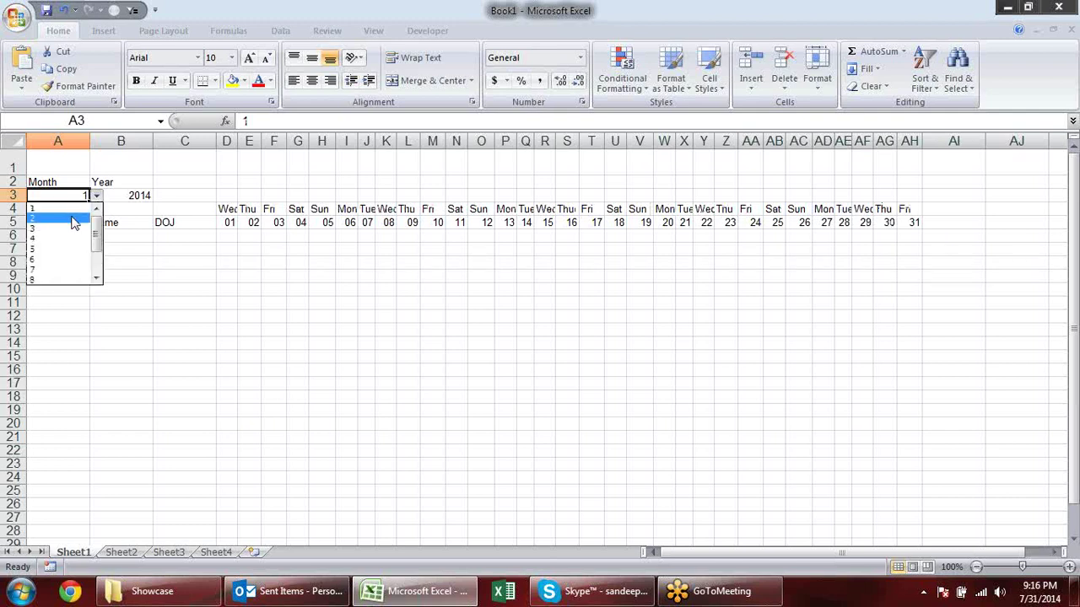
click(73, 219)
click(97, 199)
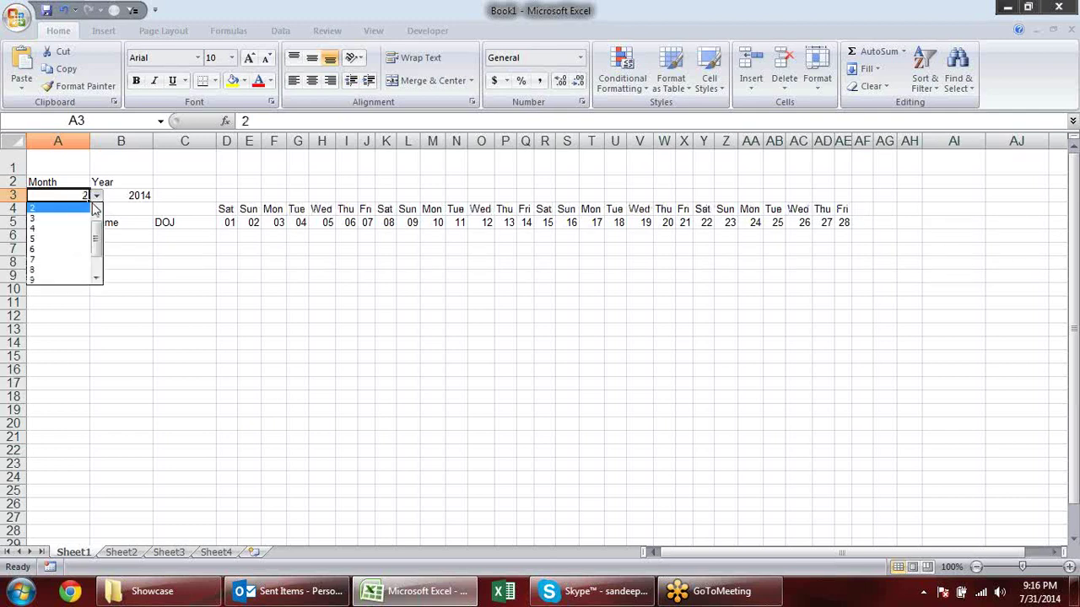
click(77, 221)
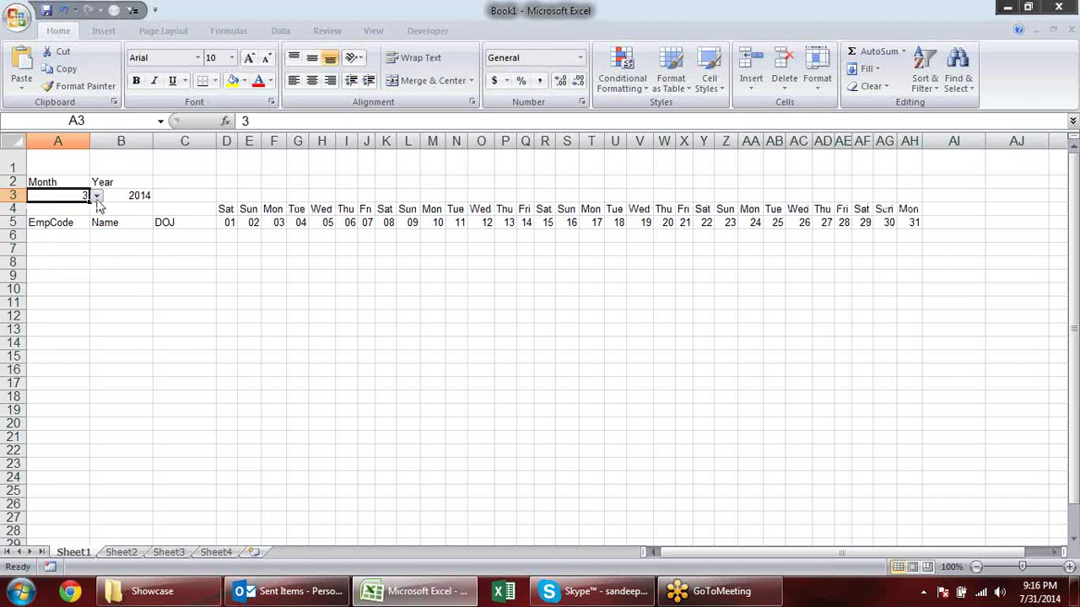
click(95, 197)
click(73, 196)
click(97, 196)
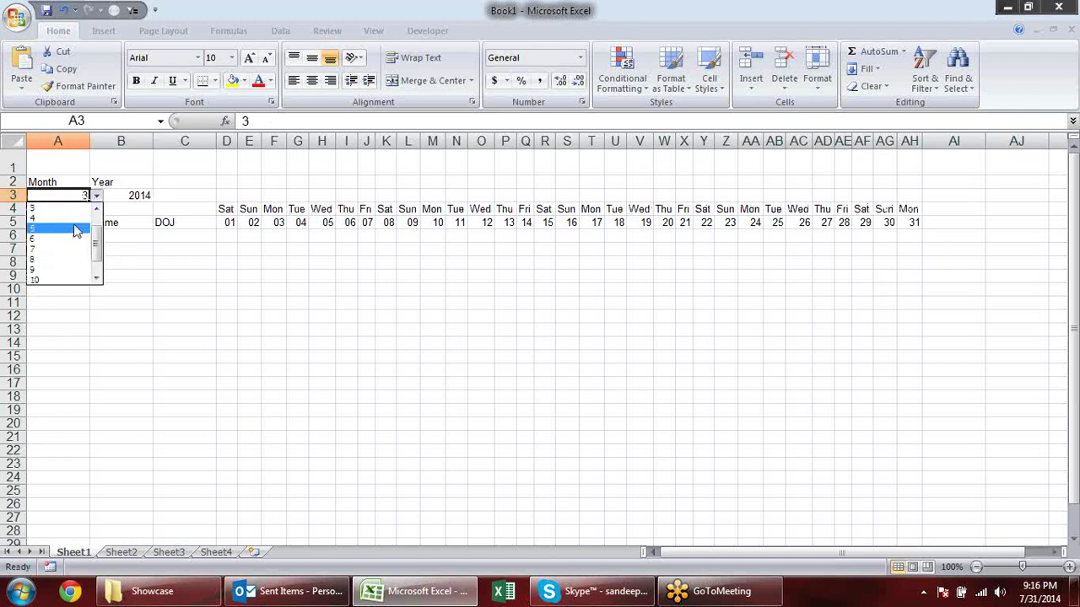
click(81, 226)
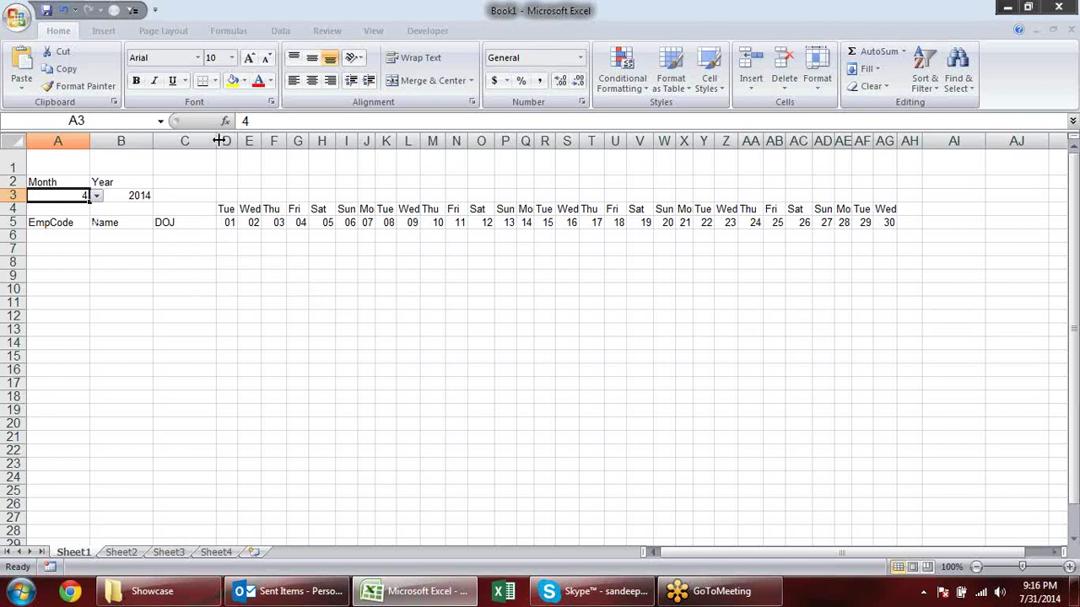
Narrow column C and select cell C1.
drag(219, 141, 200, 141)
click(347, 329)
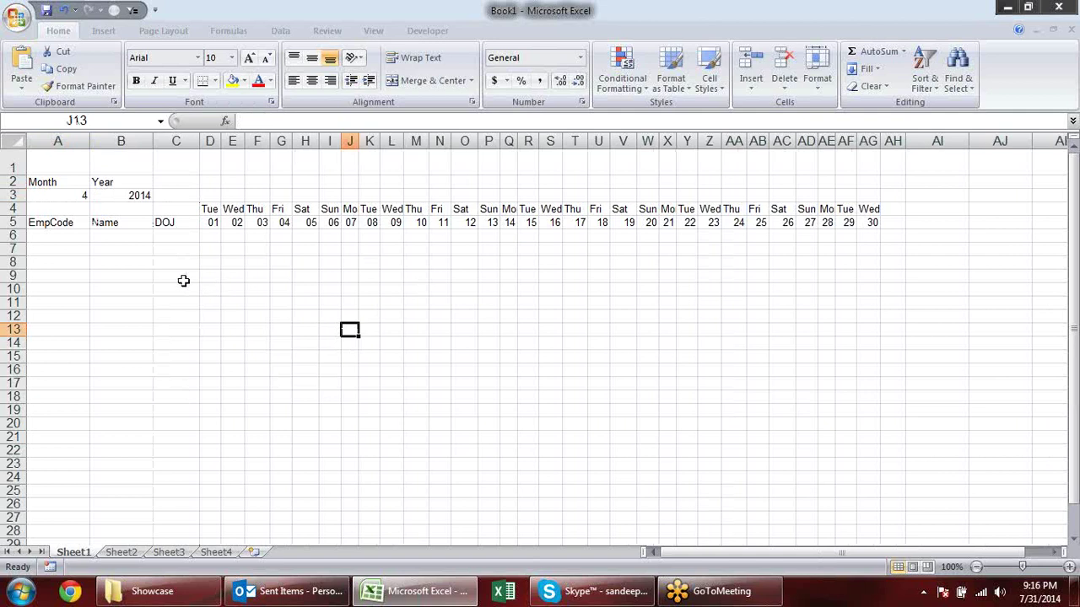
click(462, 276)
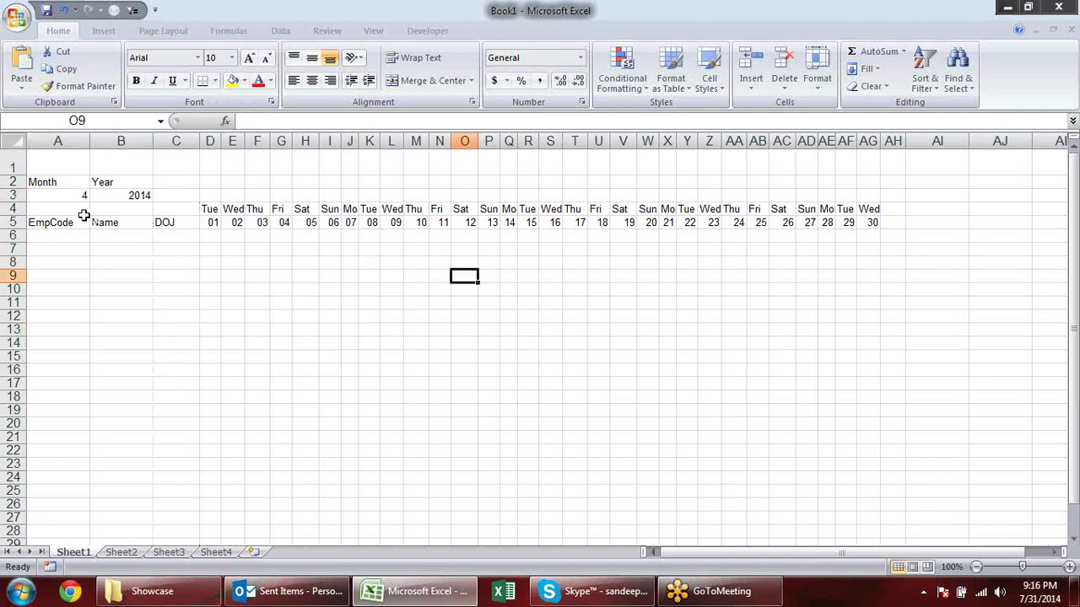
click(169, 161)
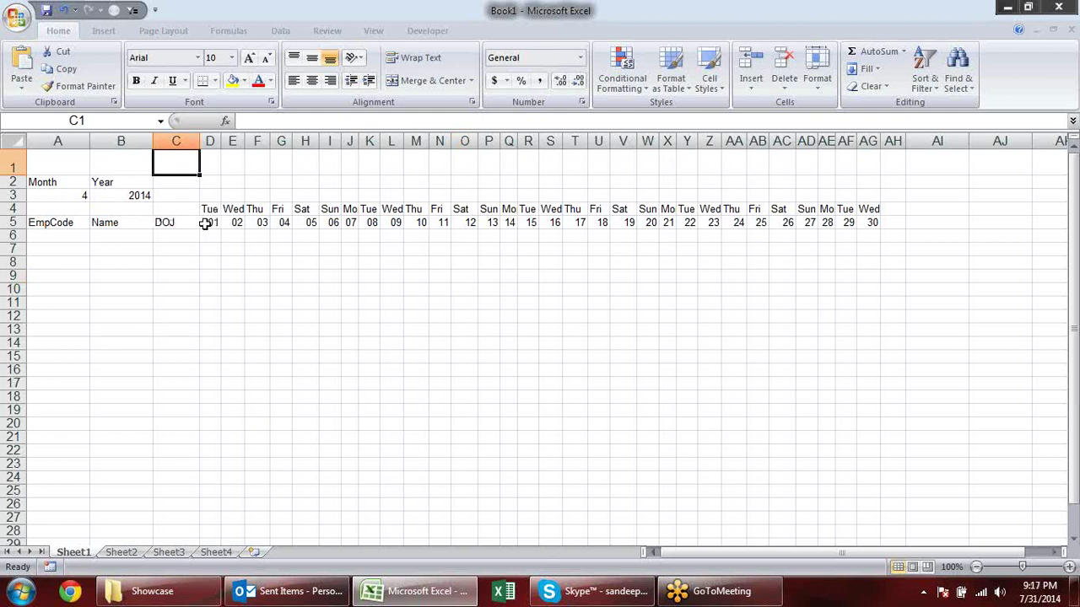
click(205, 223)
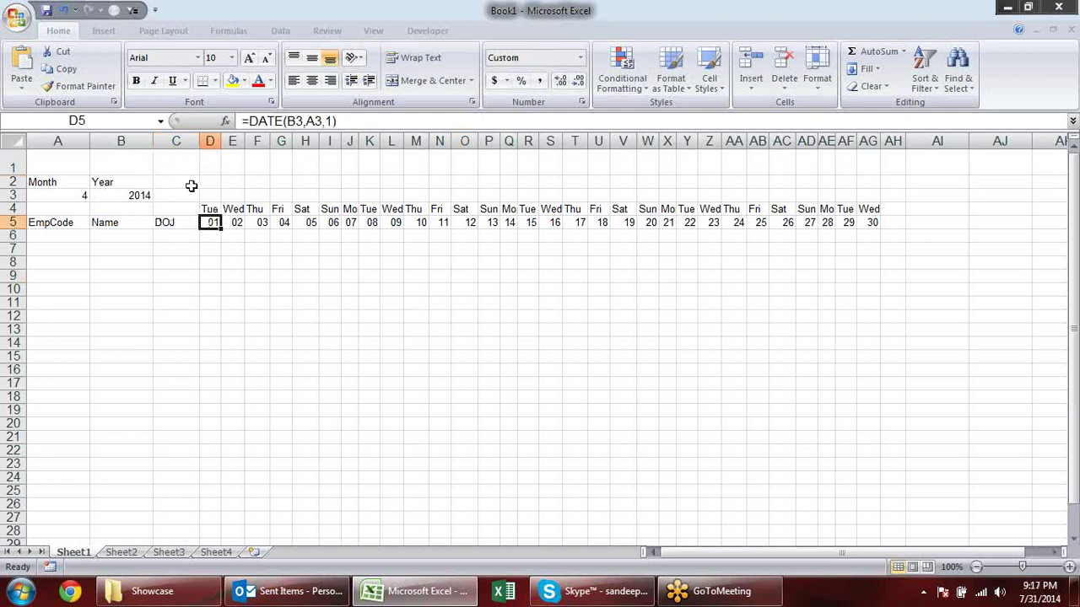
click(187, 195)
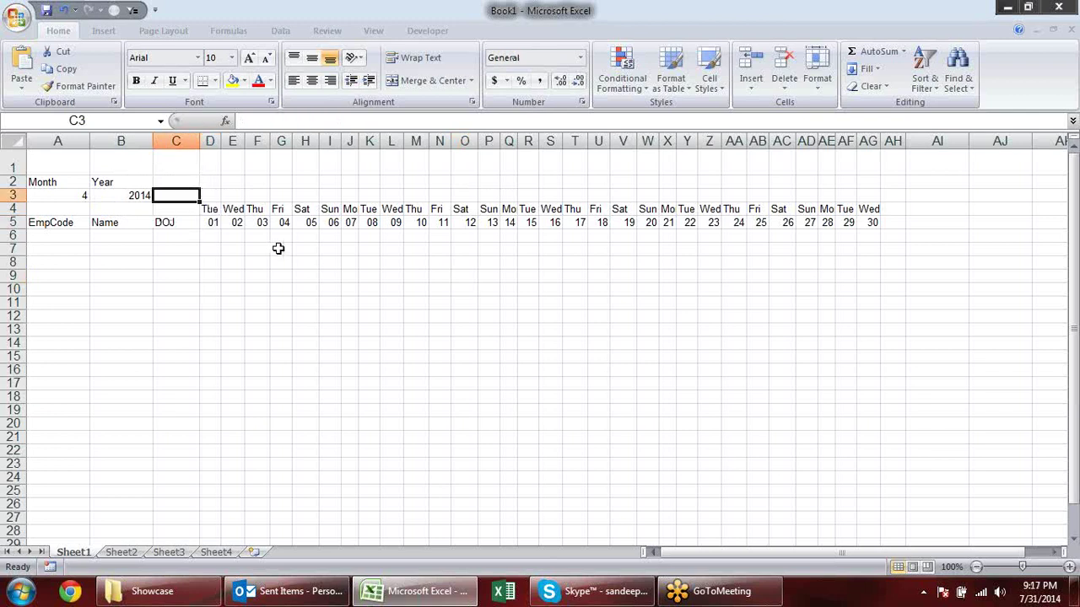
text(=te)
key(Tab)
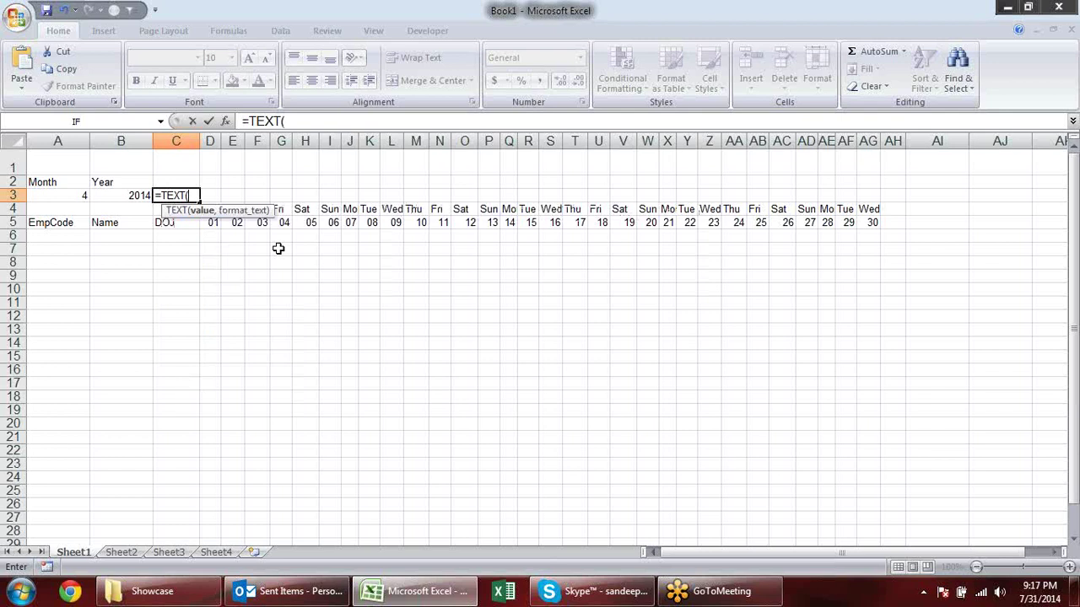
key(Escape)
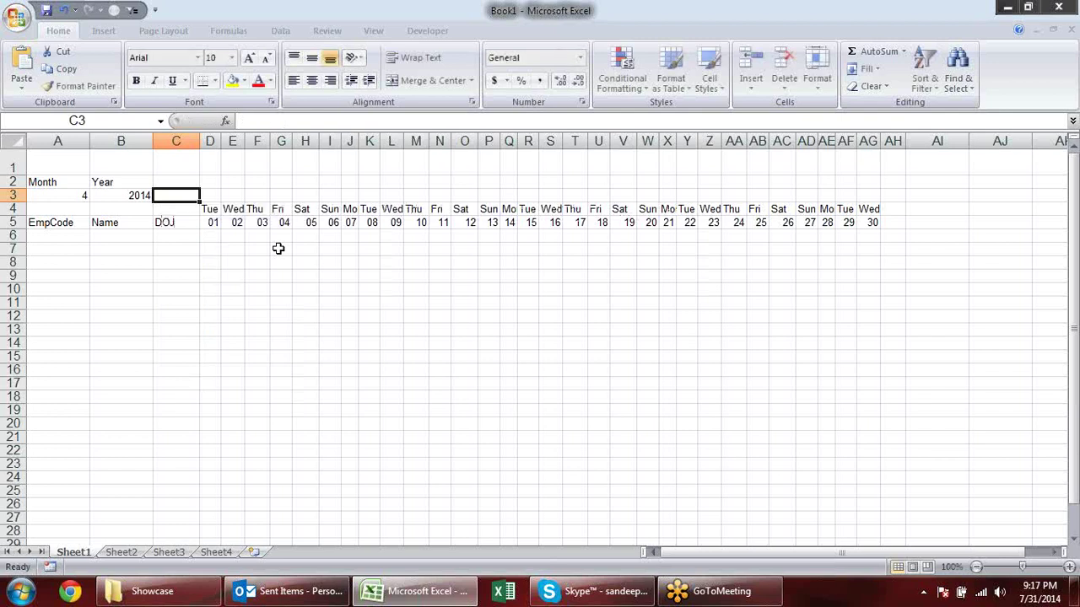
text(=)
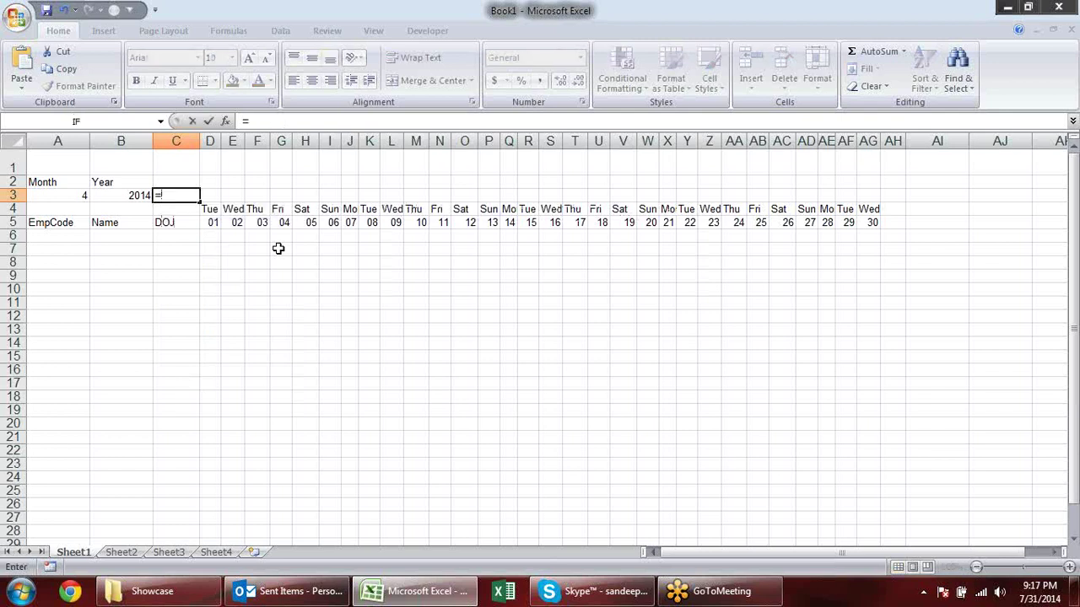
key(Escape)
text(=dat)
key(Tab)
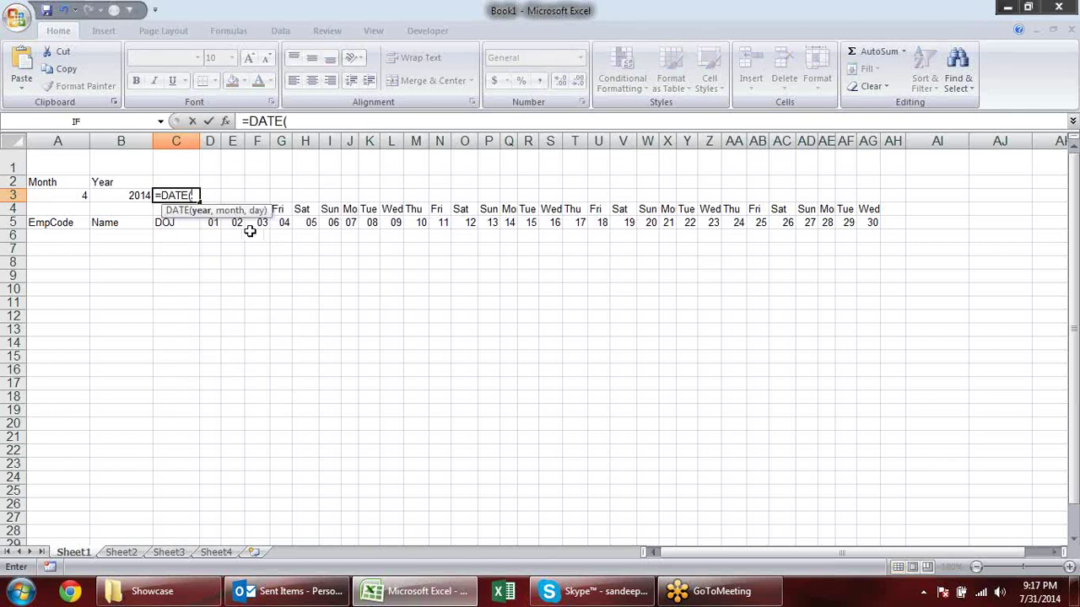
key(Escape)
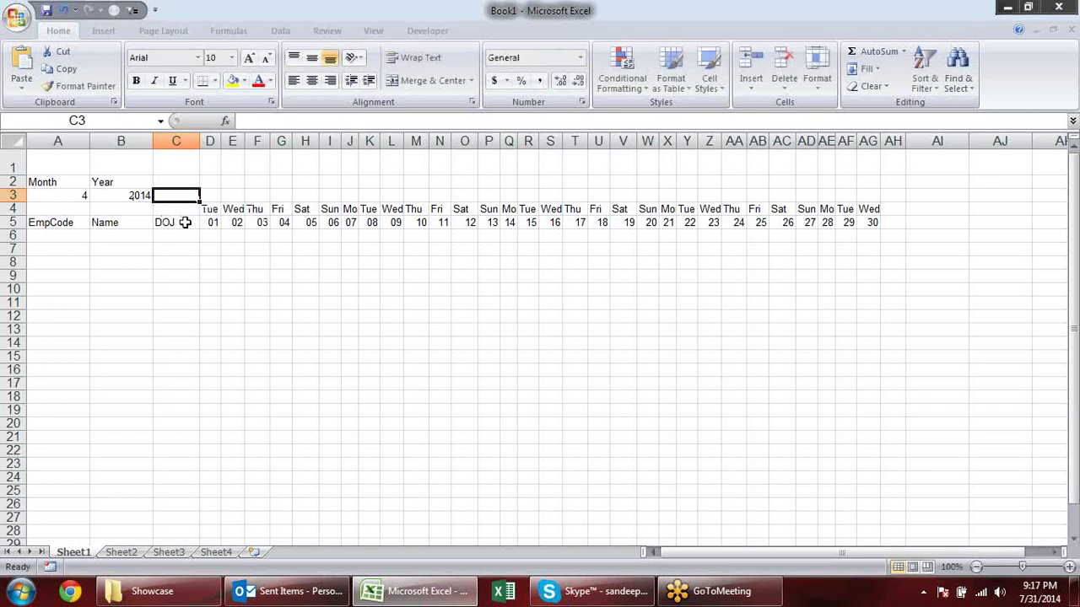
click(211, 222)
click(182, 199)
text(=te)
key(Tab)
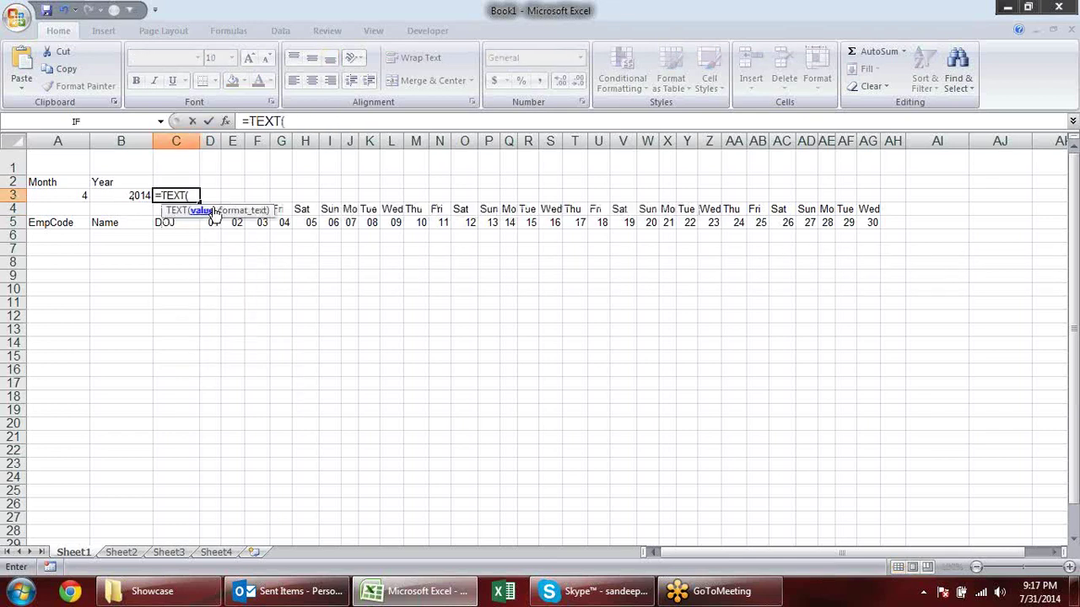
click(212, 224)
text(,")
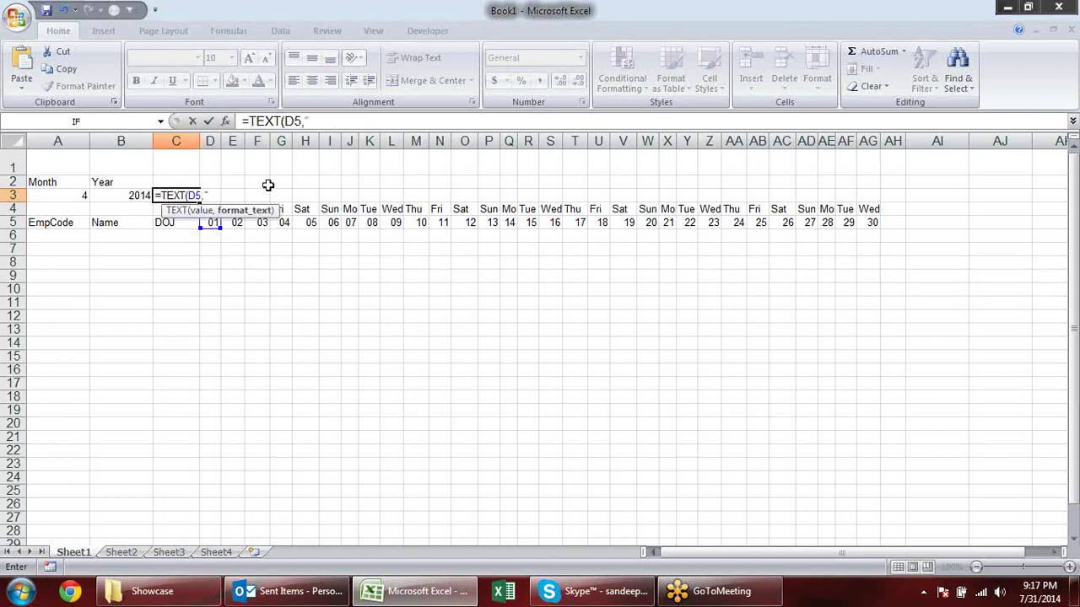
text(mmm)
text(m-yy")
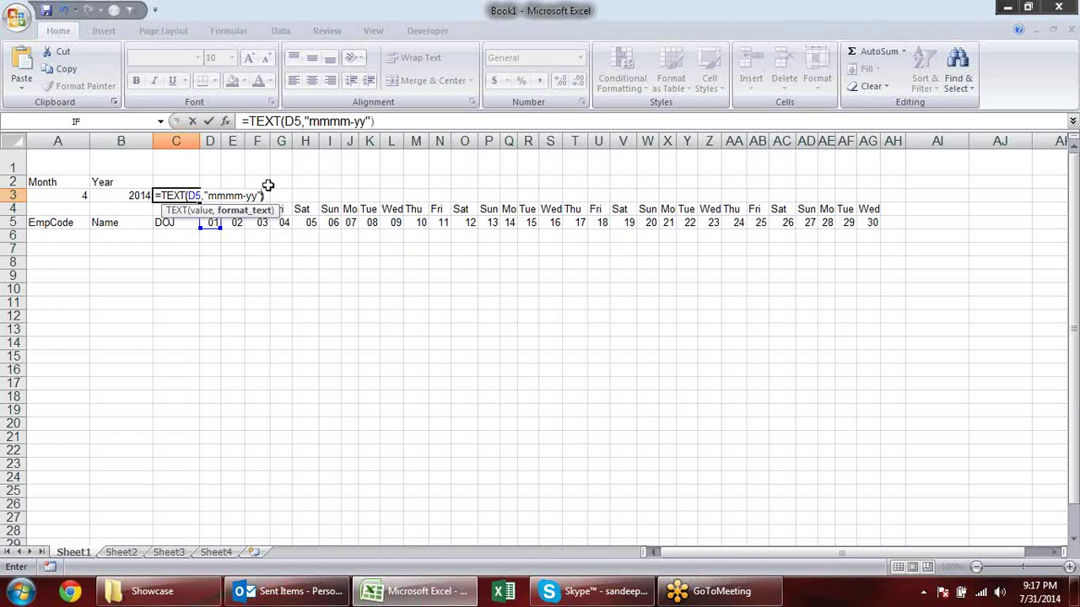
key(Return)
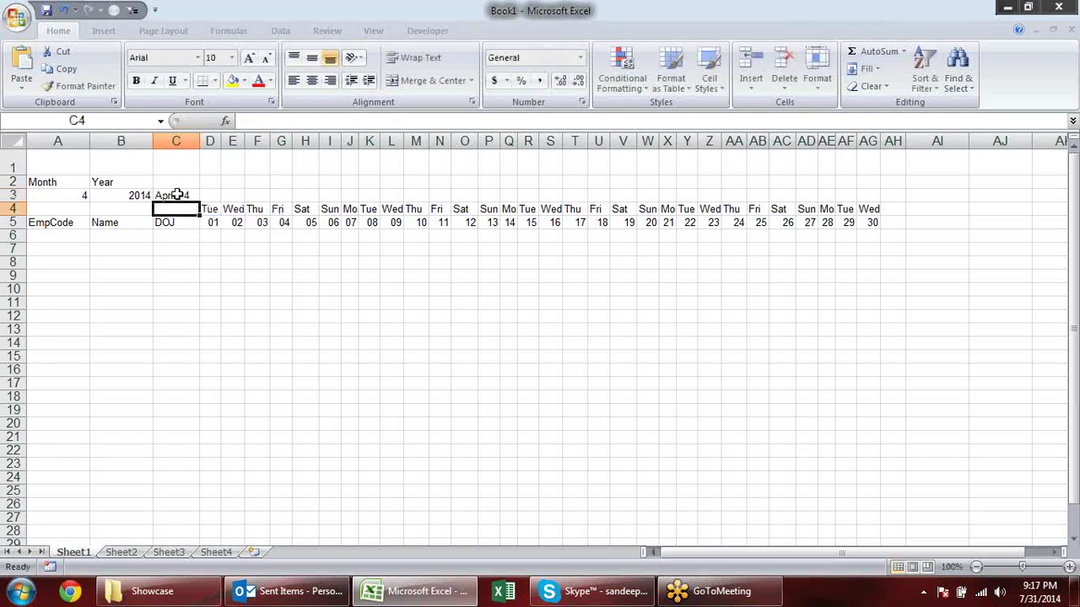
click(176, 194)
drag(374, 121, 354, 121)
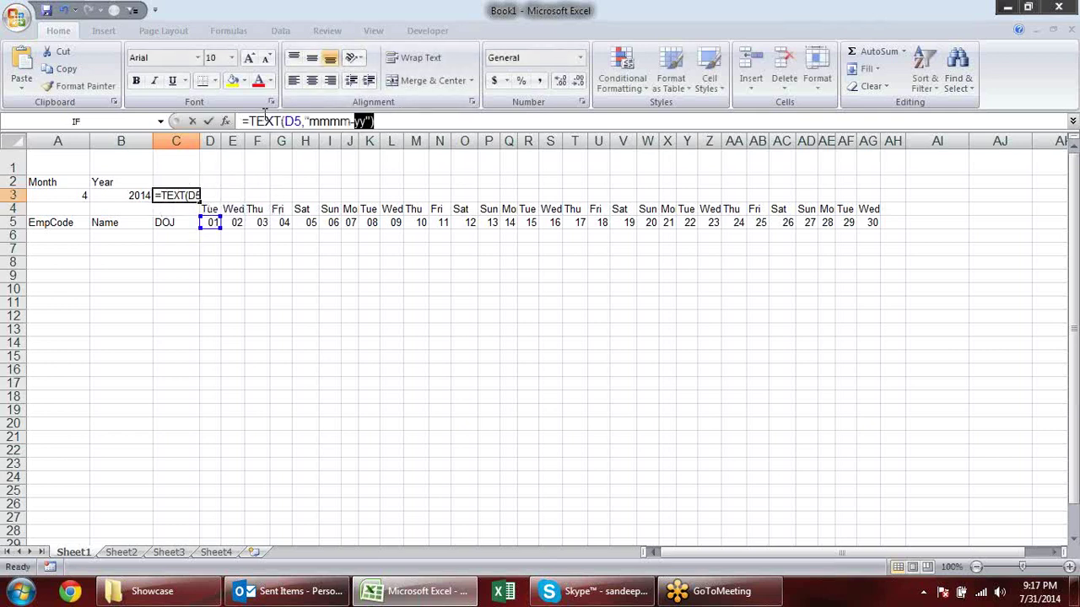
drag(264, 119, 194, 122)
drag(392, 120, 253, 123)
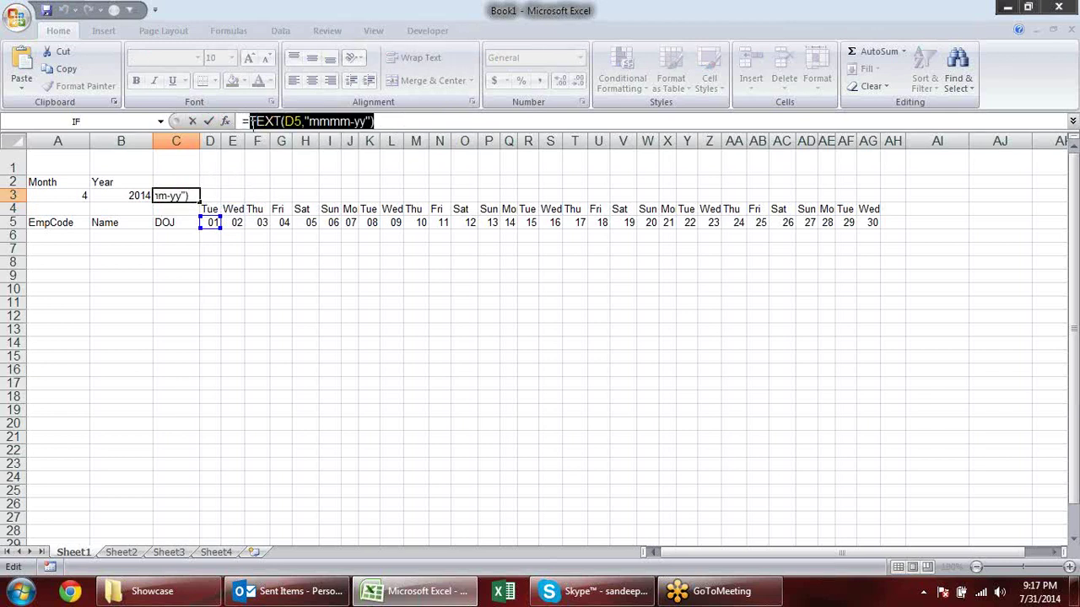
key(Escape)
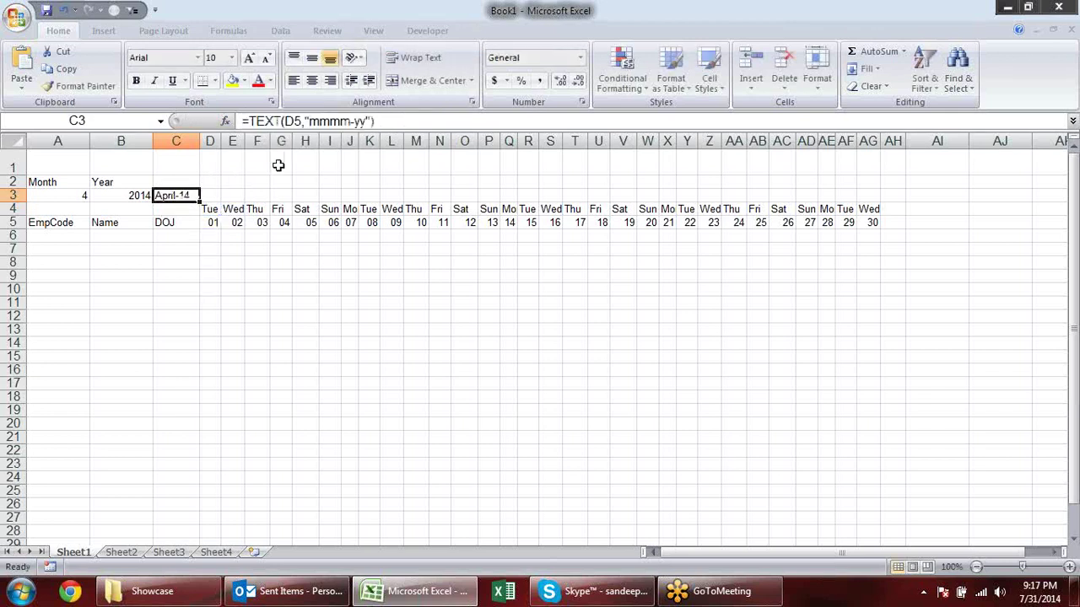
key(Delete)
click(166, 157)
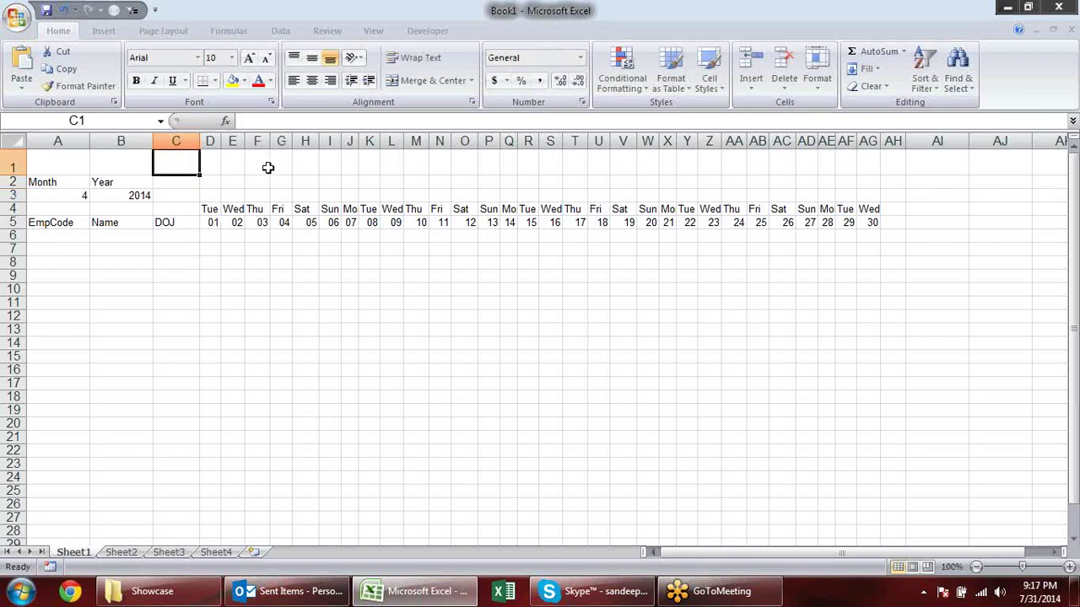
Enter the title formula ="Attendance for the month of "&TEXT(D5,"mmmm-yy") in C1.
text(=)
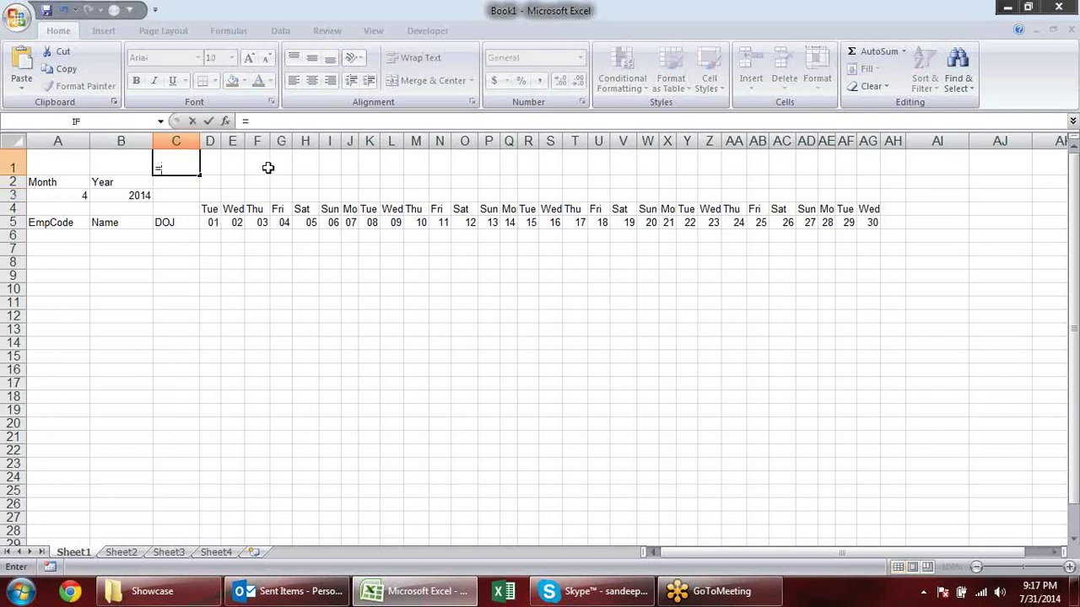
text(")
text(Attendance for the m)
key(BackSpace)
text(month of "&)
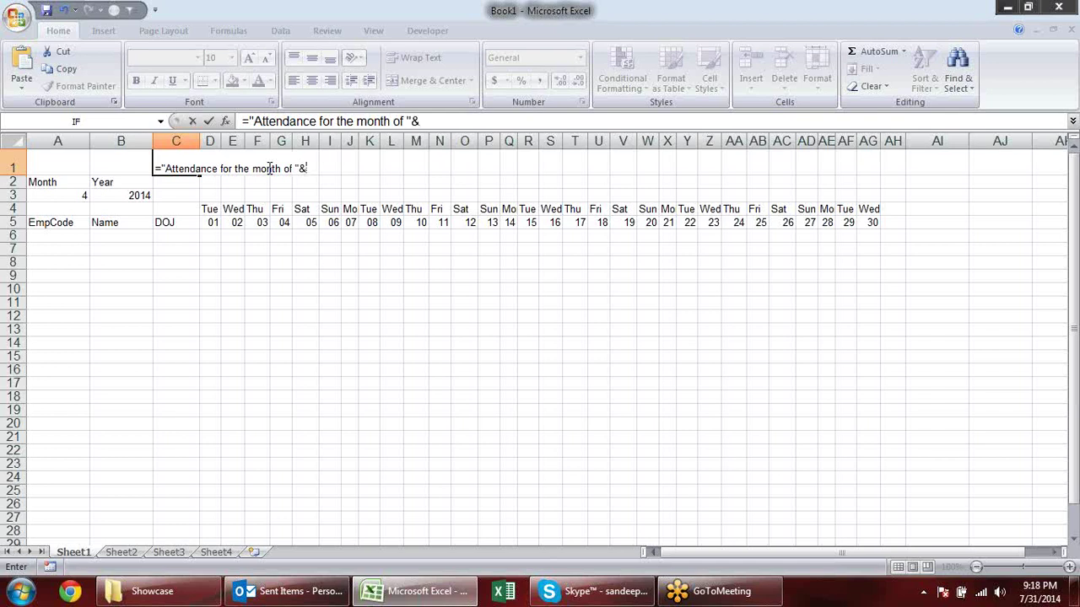
text(TEXT(D5,"mmmm-yy"))
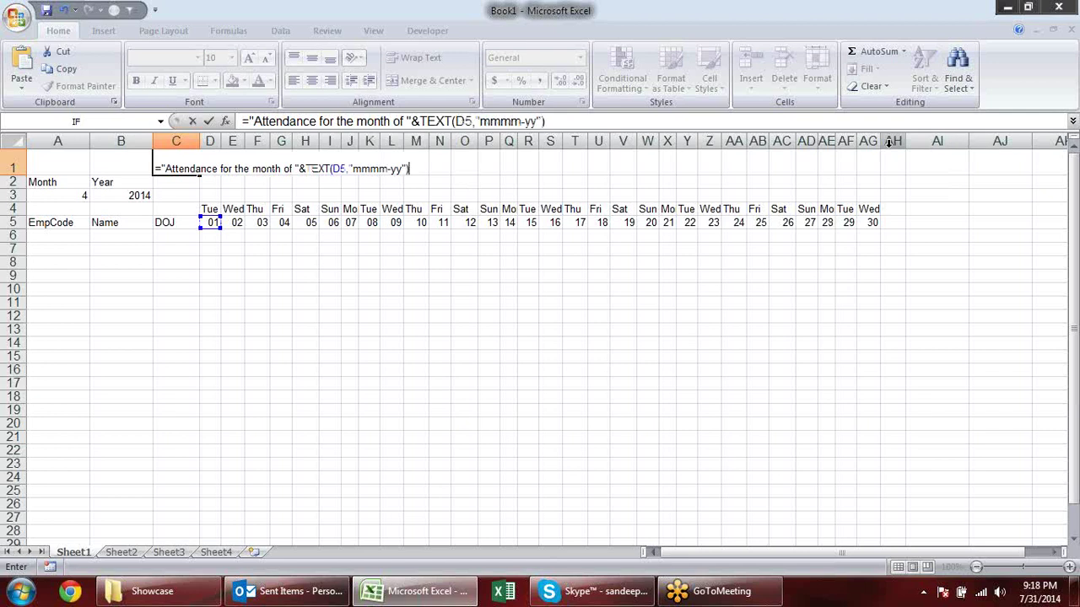
key(Return)
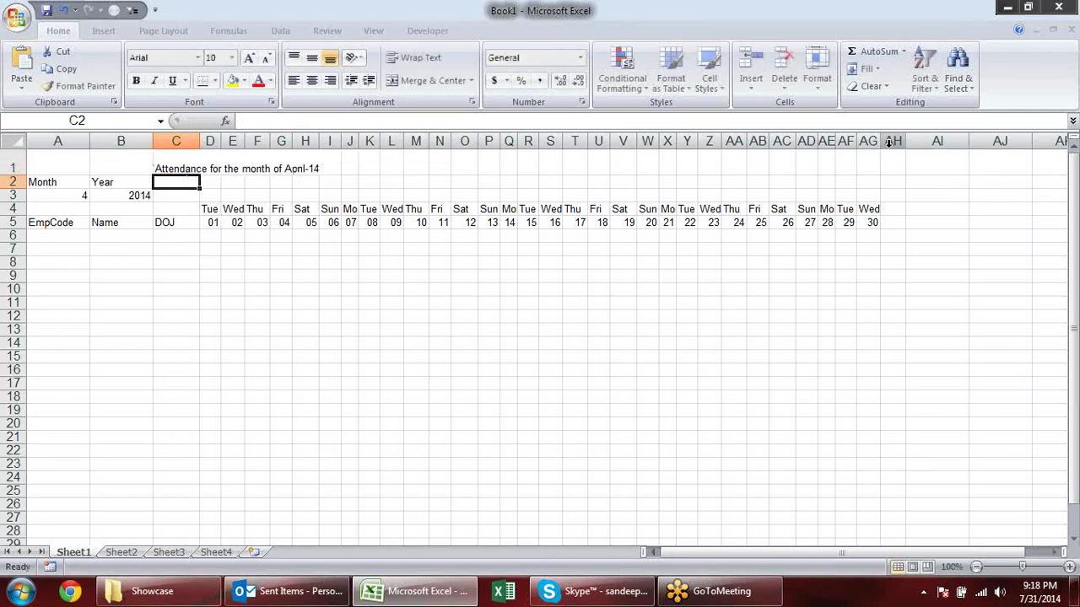
Make the C1 title bold and raise its font size to 16.
click(181, 165)
click(137, 80)
click(249, 59)
click(249, 59)
click(249, 60)
click(249, 59)
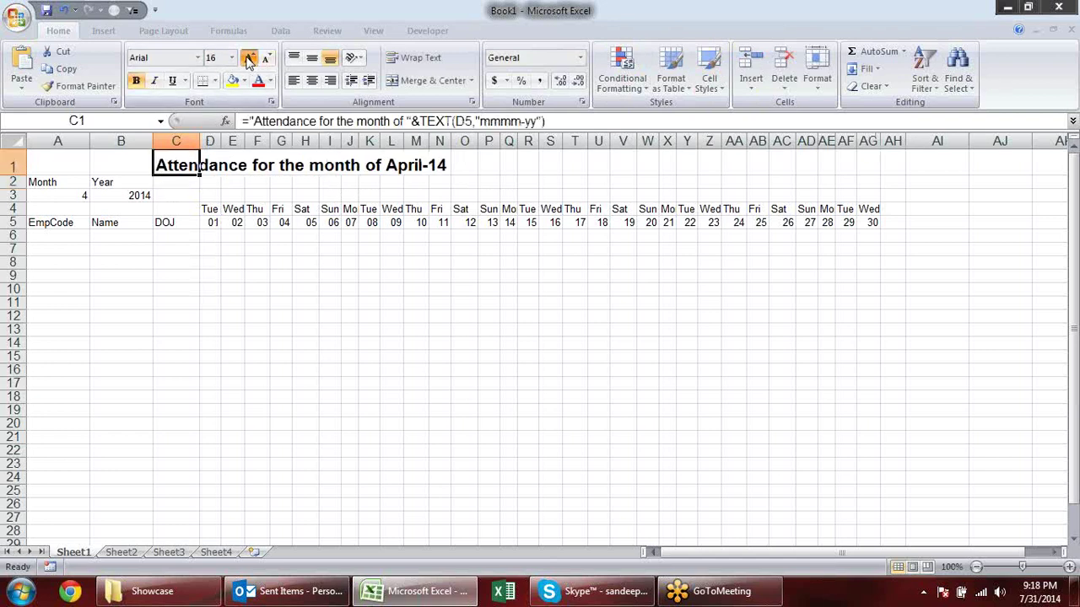
click(249, 59)
click(412, 278)
Switch the A3 month to 6, then 9, ending on 5 for May-14.
click(84, 197)
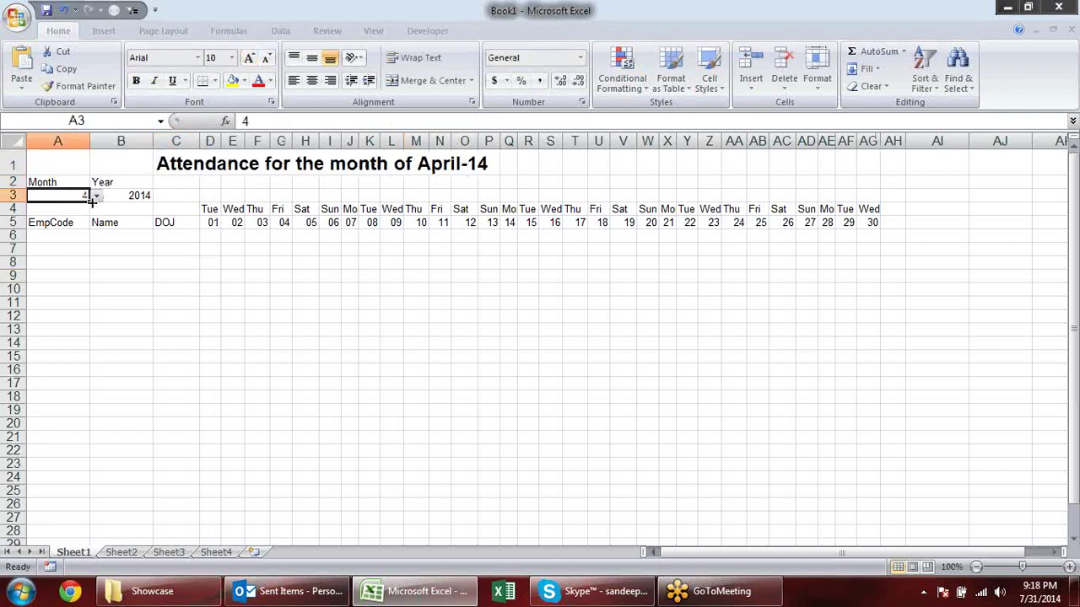
click(97, 196)
click(85, 234)
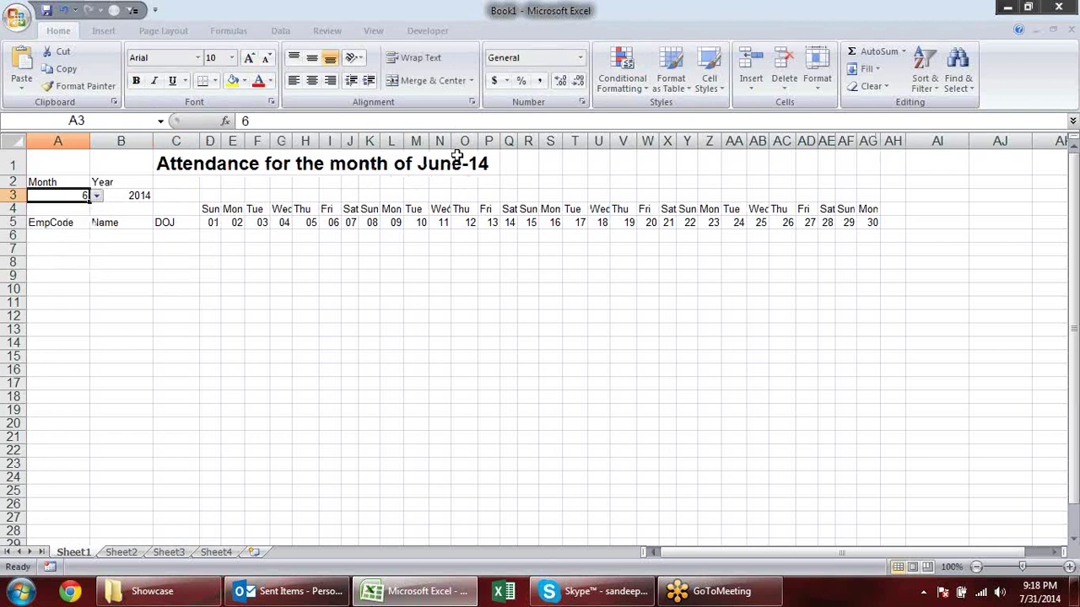
click(96, 195)
click(69, 247)
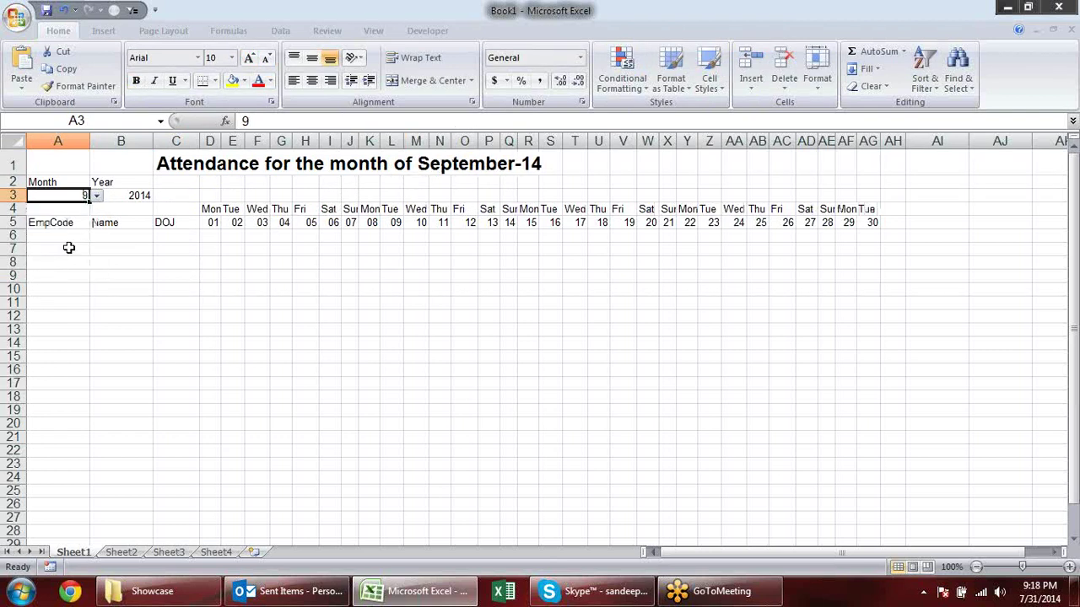
click(96, 196)
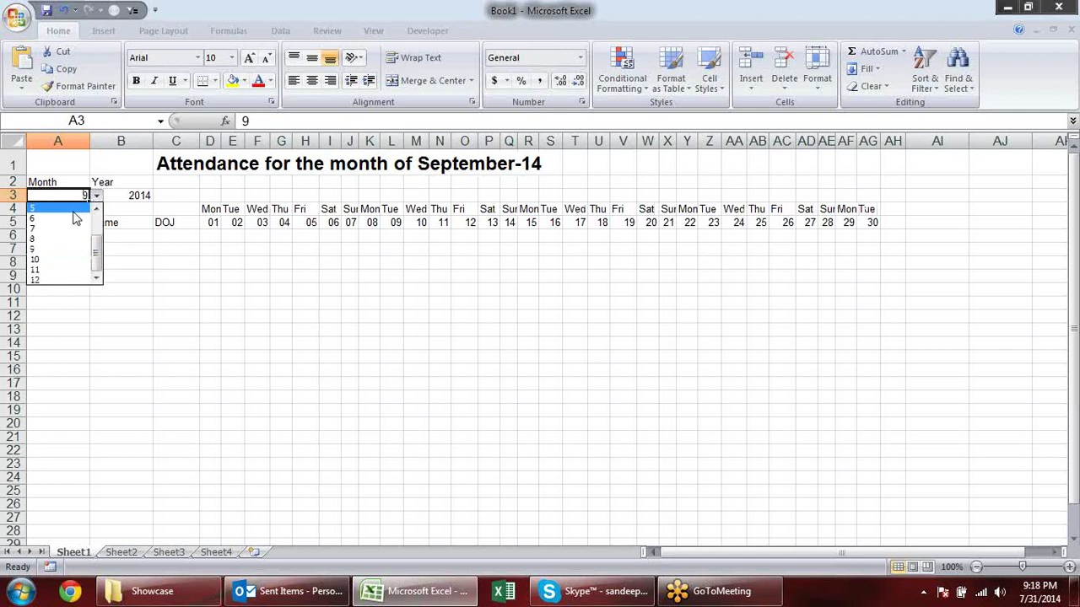
click(76, 209)
click(410, 330)
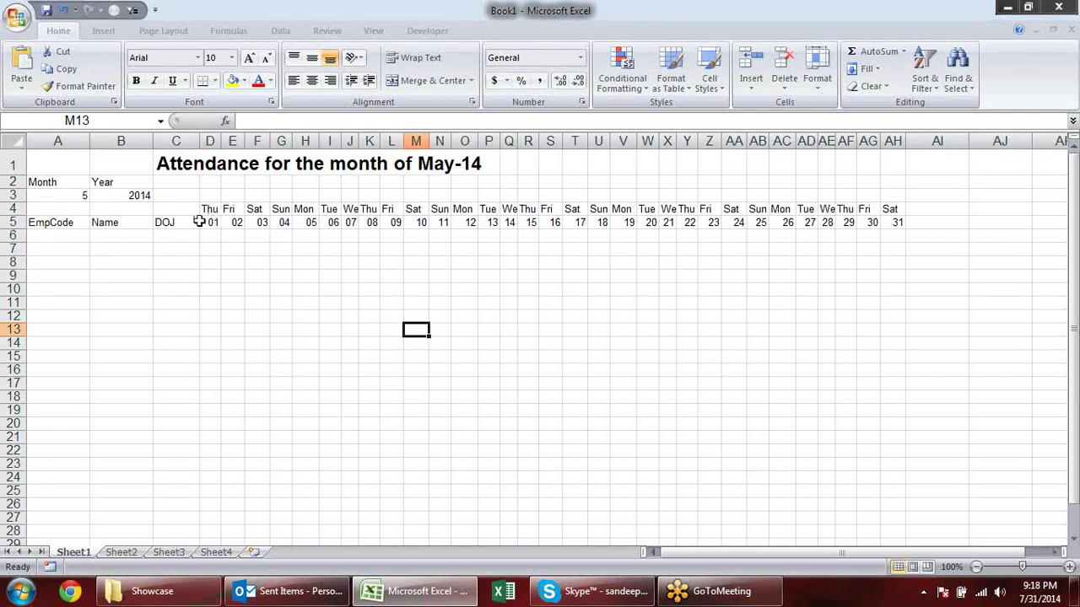
Type the first employee's name in B6 and drag-fill the name list down to B10.
click(52, 237)
click(129, 235)
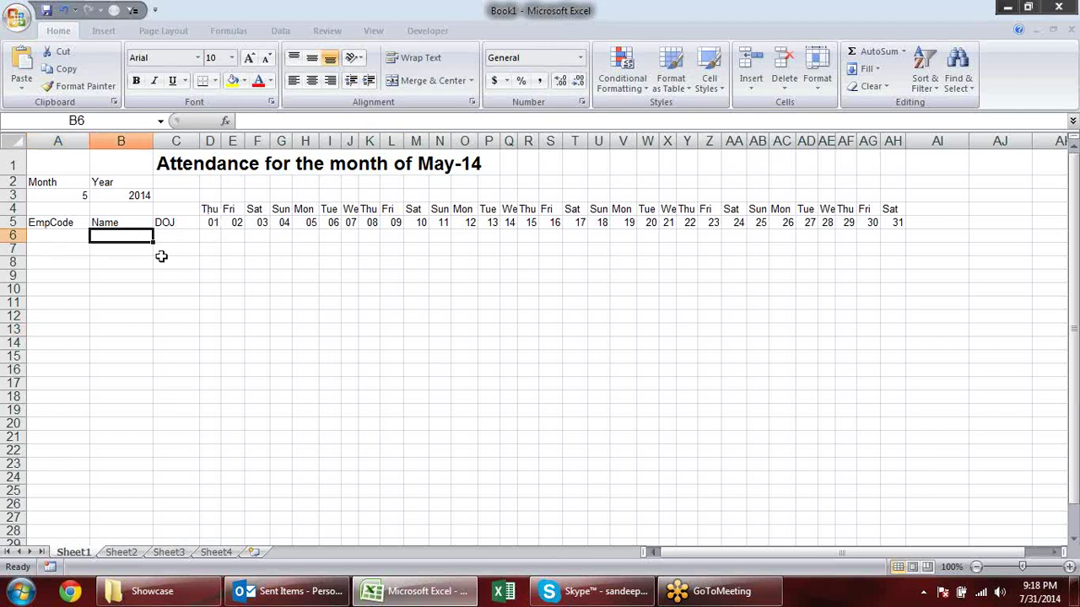
text(Sandeep)
key(Return)
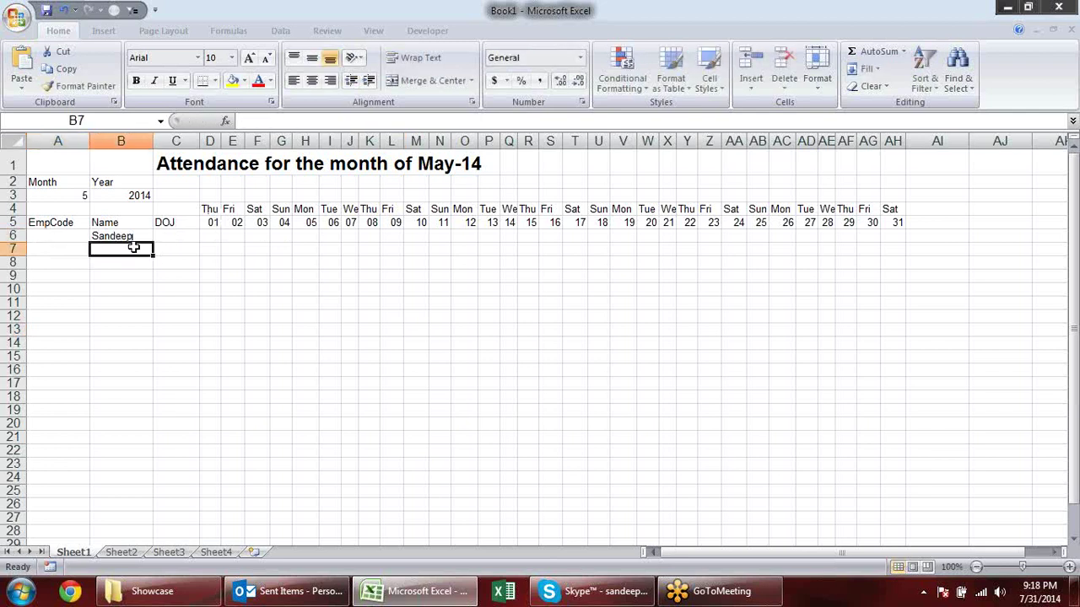
click(129, 238)
mouse_move(153, 242)
mouse_down()
mouse_move(140, 312)
mouse_move(143, 291)
mouse_move(139, 302)
mouse_up()
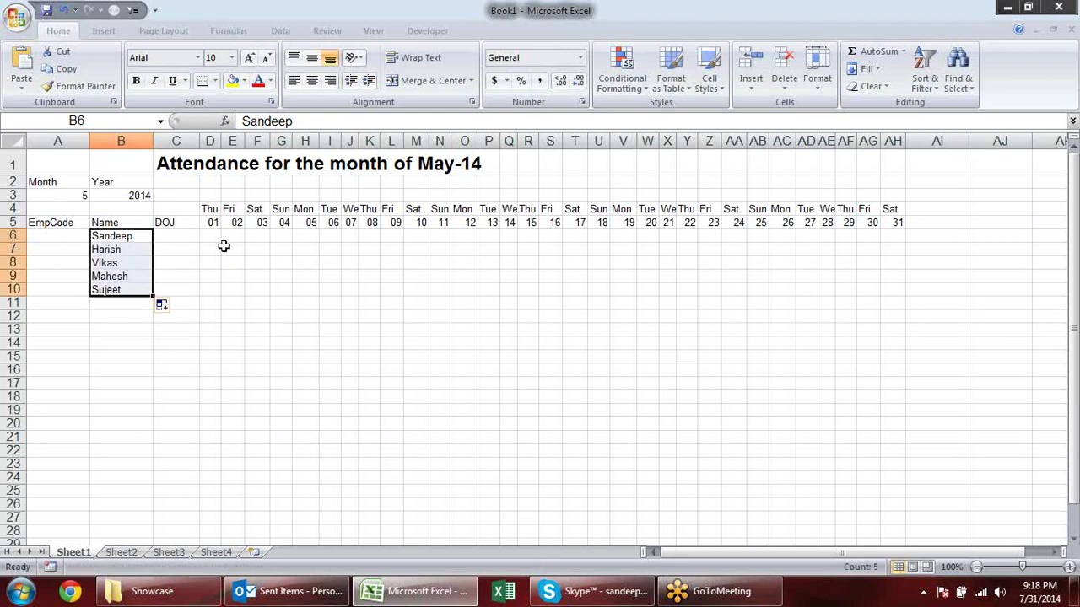
click(66, 236)
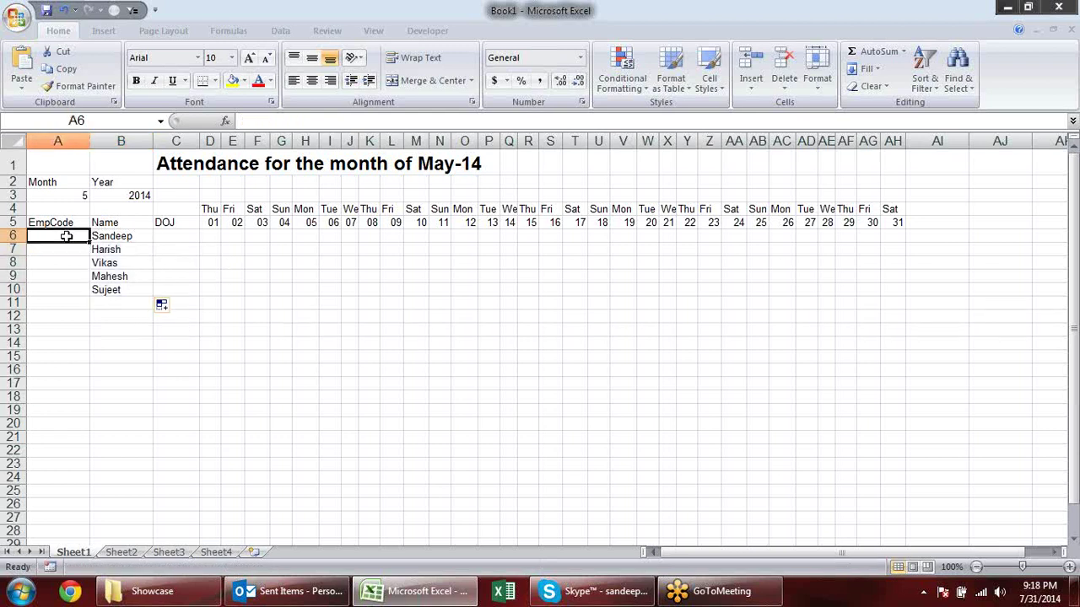
Enter employee code E001 in A6 and fill codes E002–E005 down to A10.
text(E00)
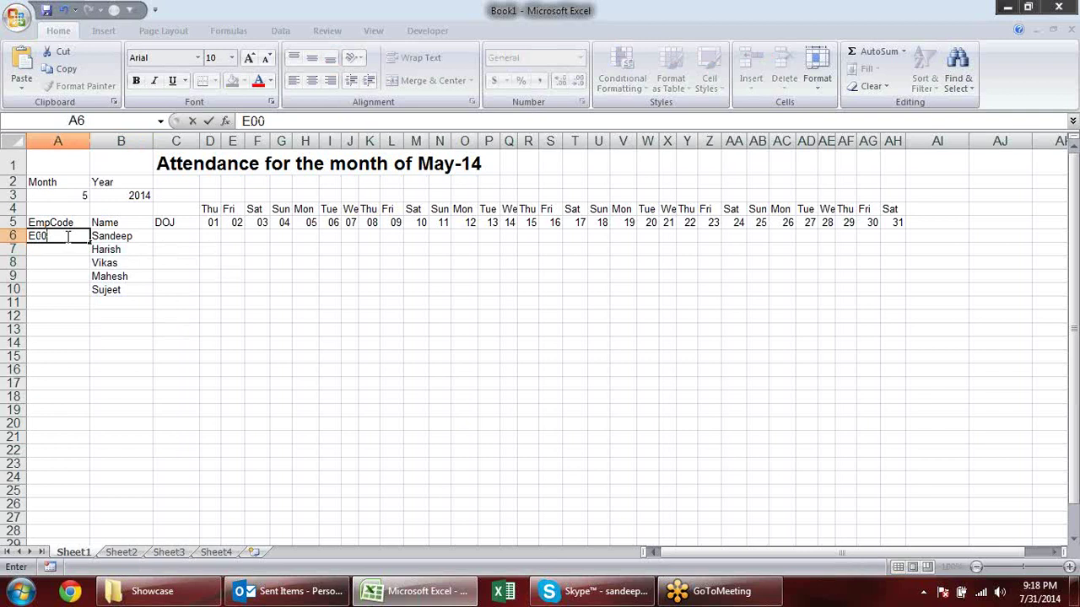
text(1)
key(Return)
click(66, 236)
drag(90, 243, 84, 293)
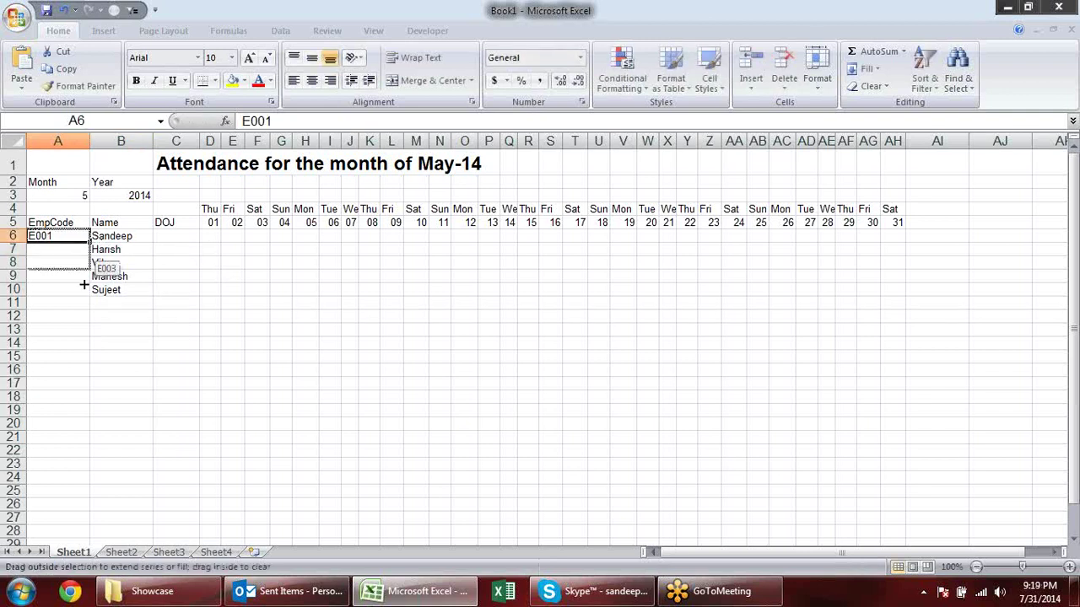
click(149, 236)
Enter 5-Jan-14 as the first employee's date of joining in C6.
click(168, 238)
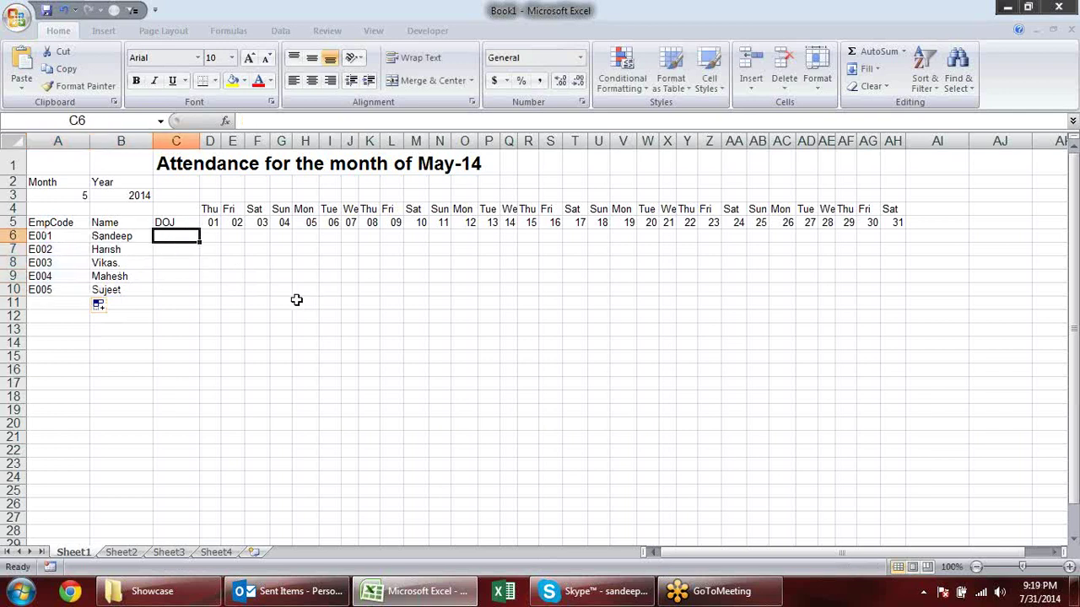
text(1-j)
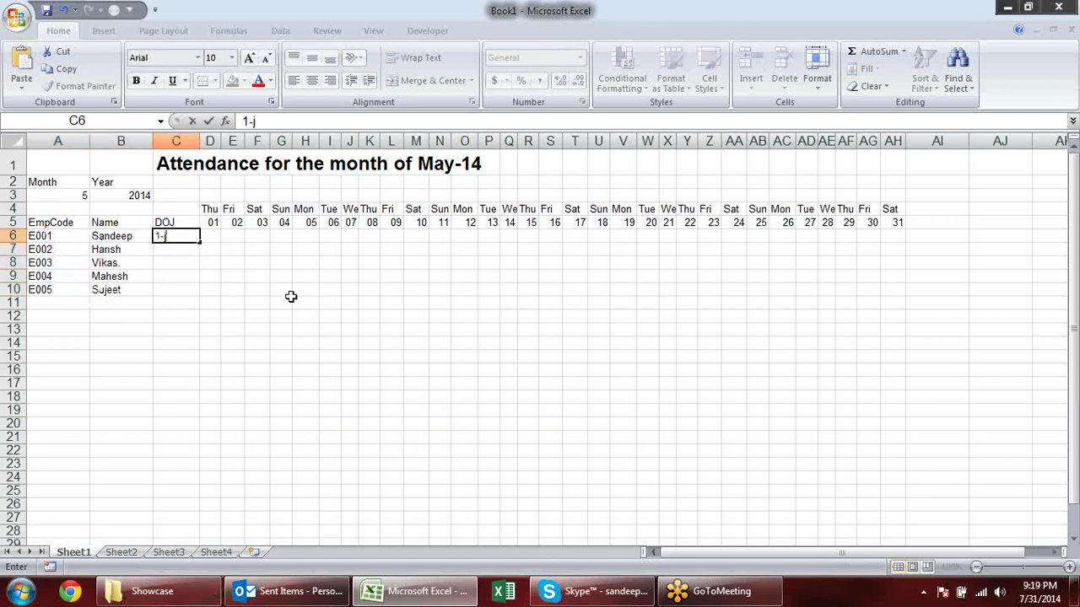
key(BackSpace)
text(5-)
text(jan-)
text(14)
key(Return)
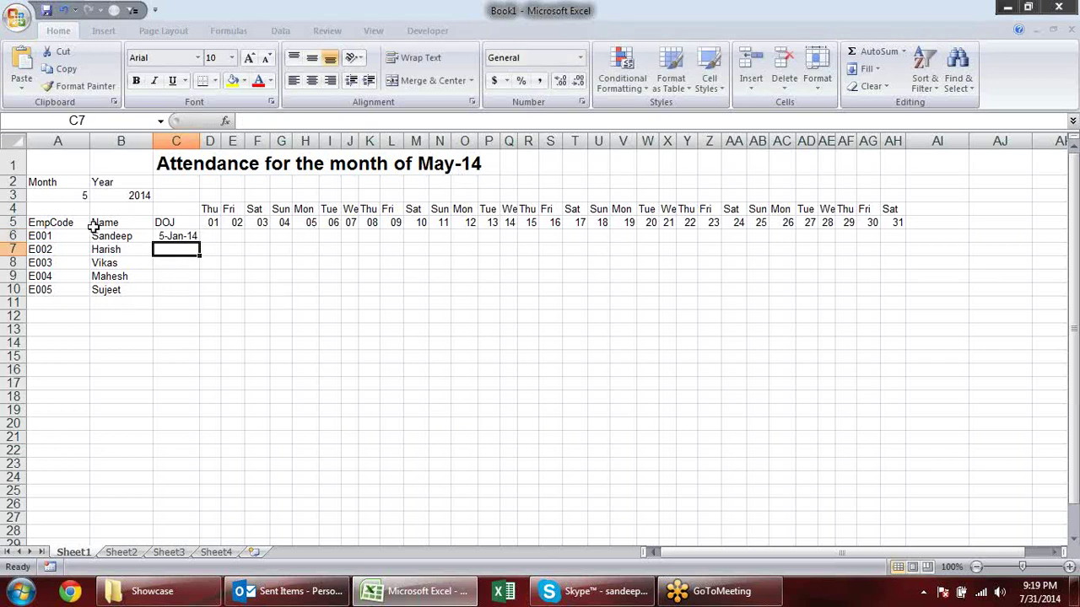
Choose month 1 in the A3 dropdown to show January-14.
click(76, 196)
click(96, 196)
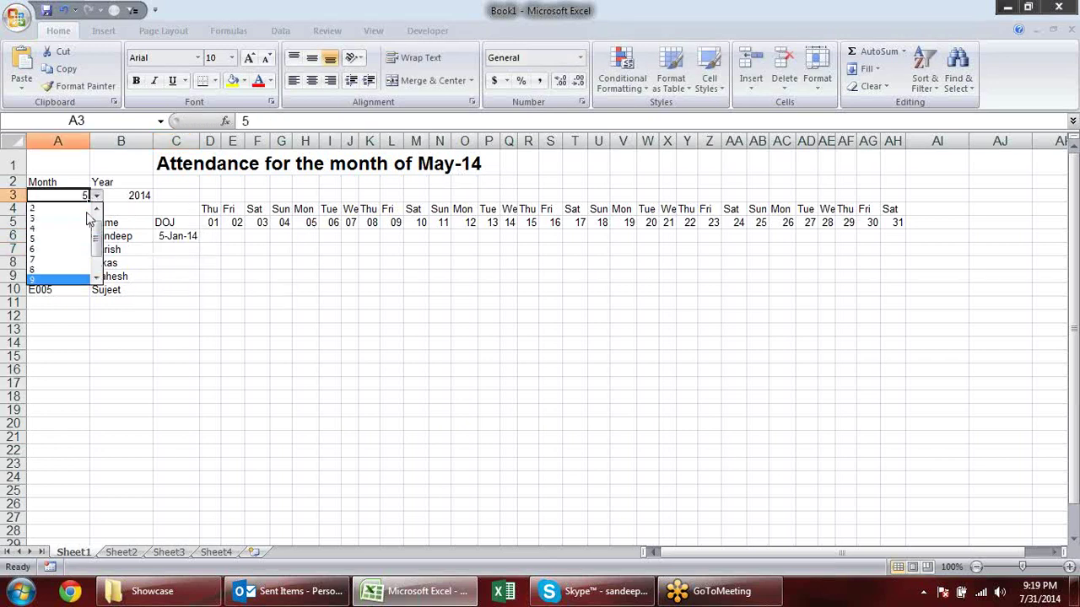
scroll(89, 217, up, 2)
click(59, 209)
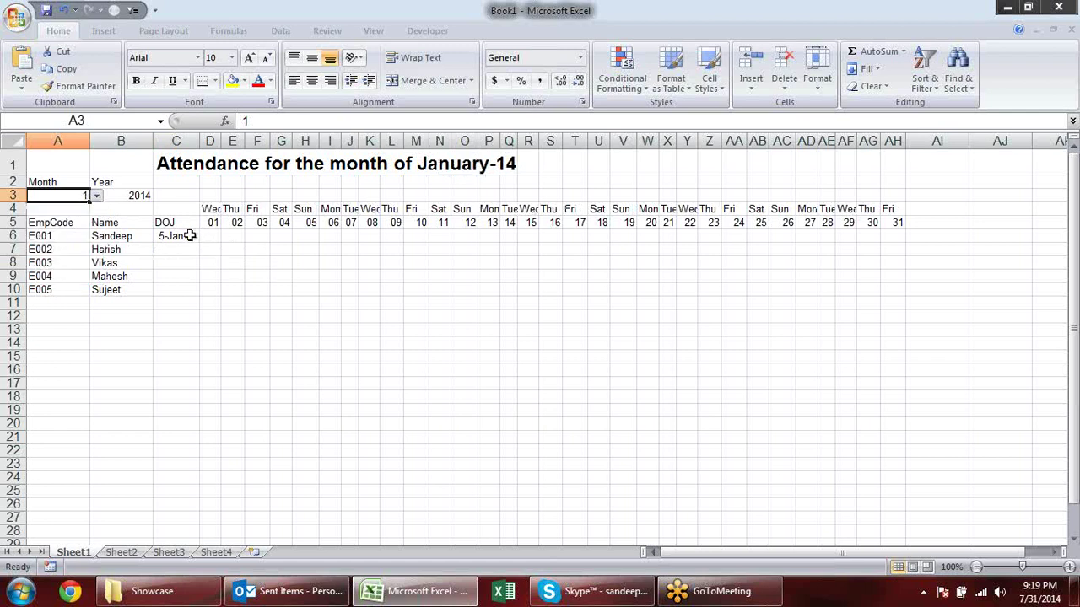
Change C6's join date to 7-Jan-14 and enter 16-Jan-14 in C7.
click(190, 236)
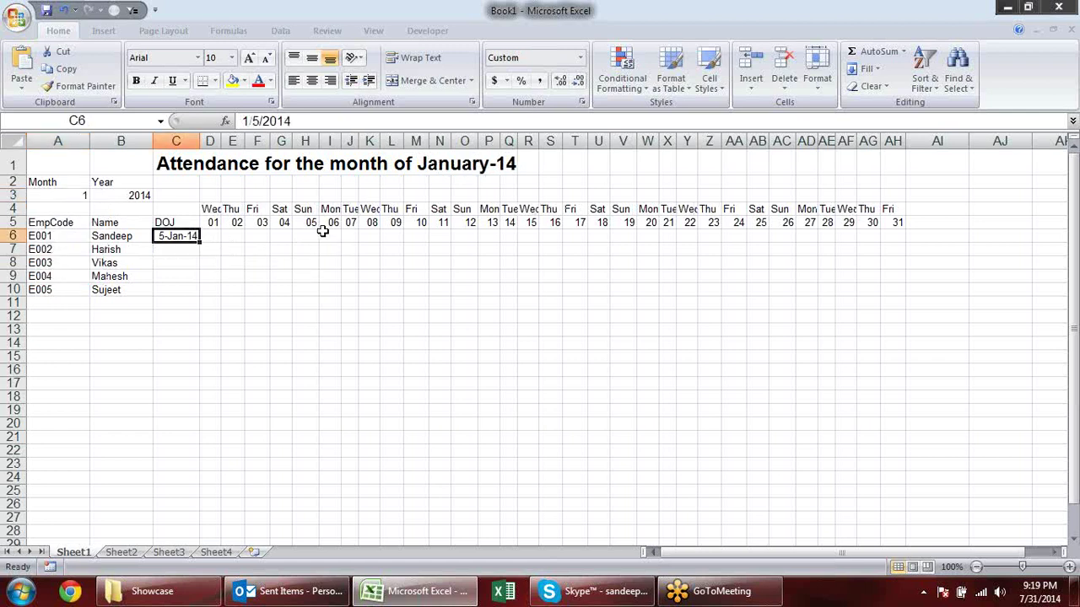
double_click(188, 237)
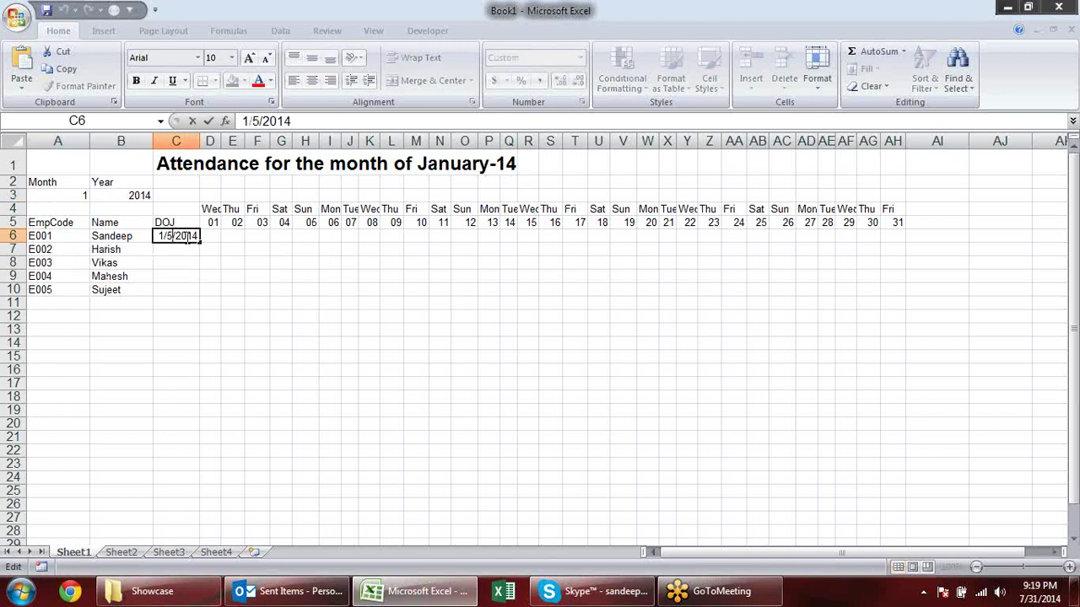
key(BackSpace)
text(7)
key(Return)
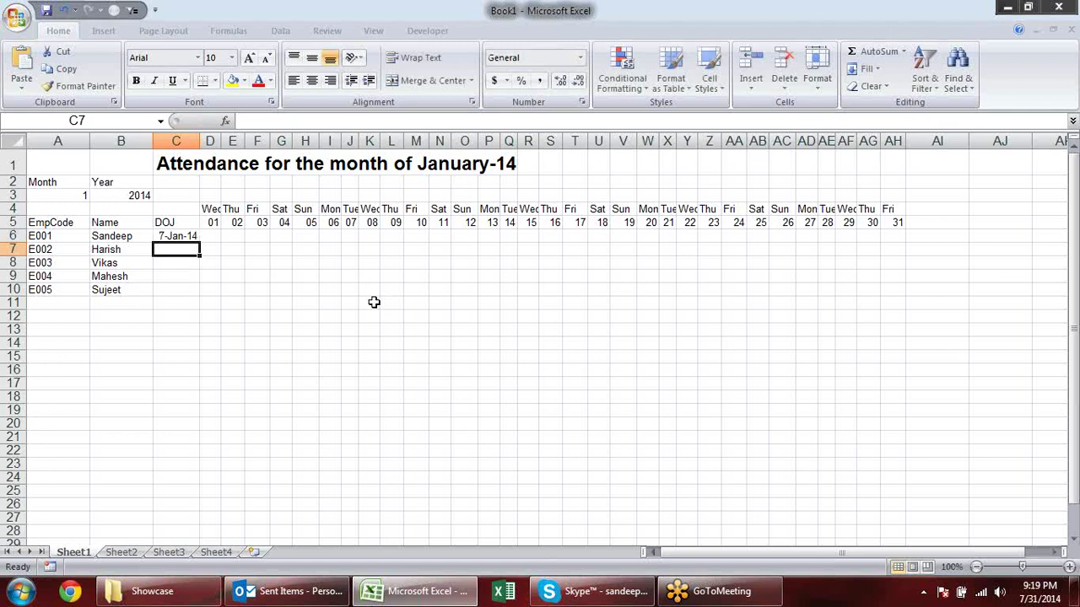
text(16)
text(-Jan)
text(-14)
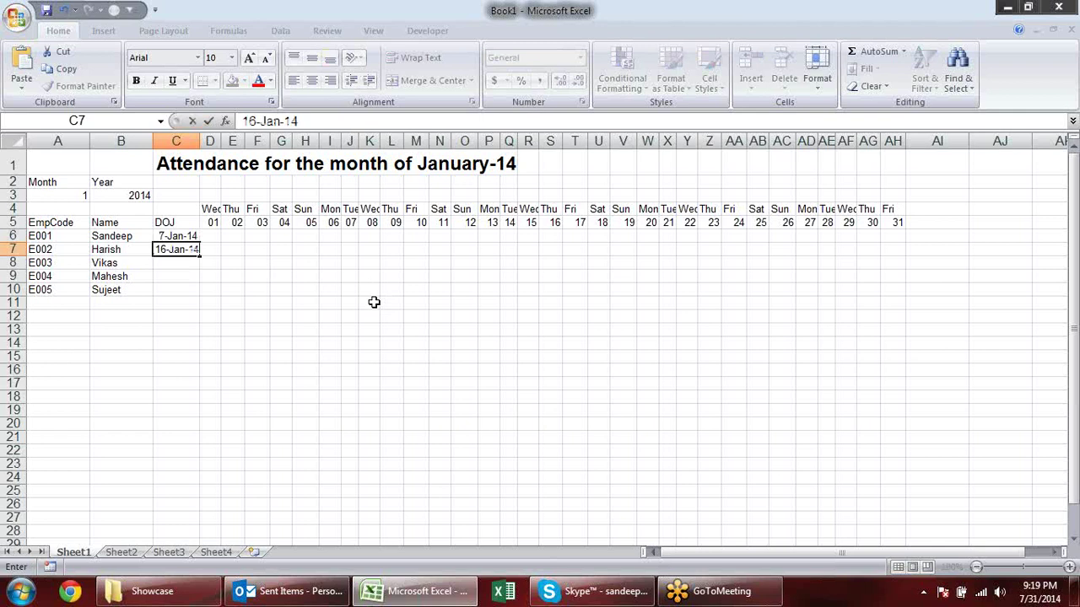
key(Return)
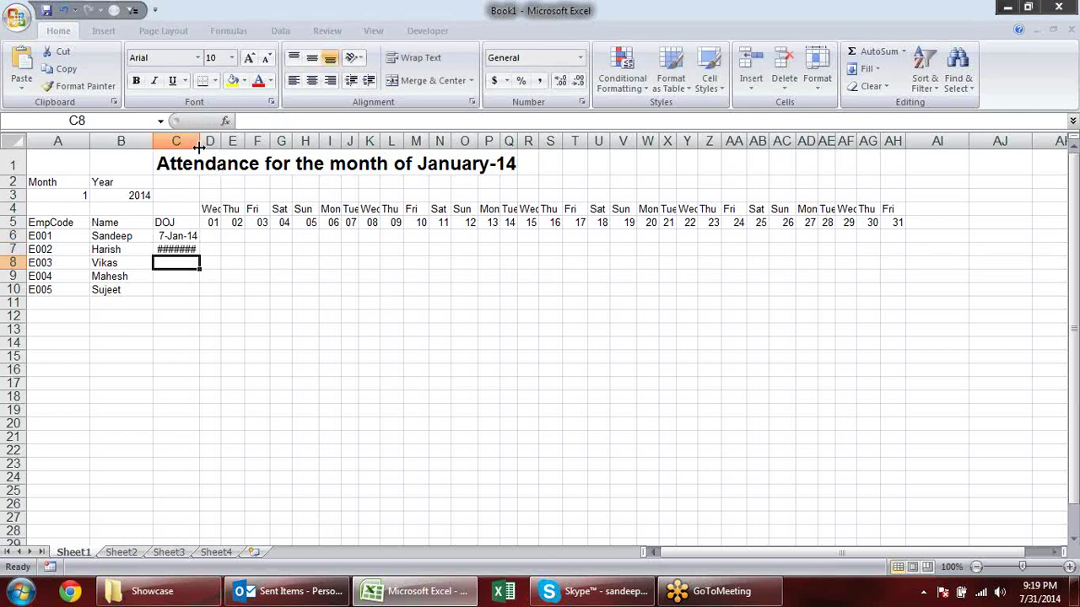
Widen column C just enough to display the join dates.
double_click(200, 141)
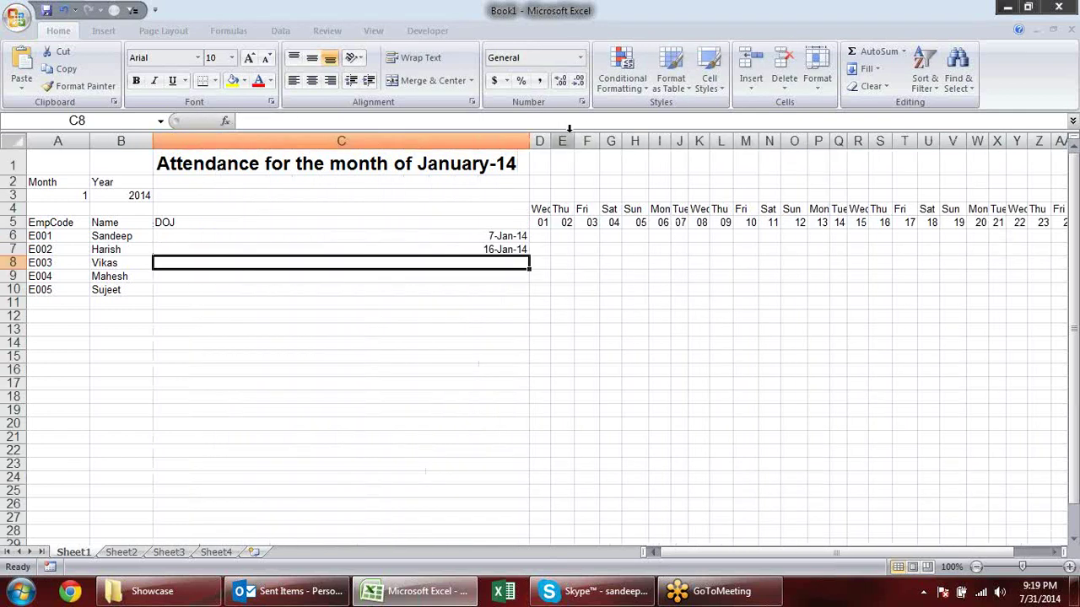
key(ctrl+z)
drag(199, 141, 208, 141)
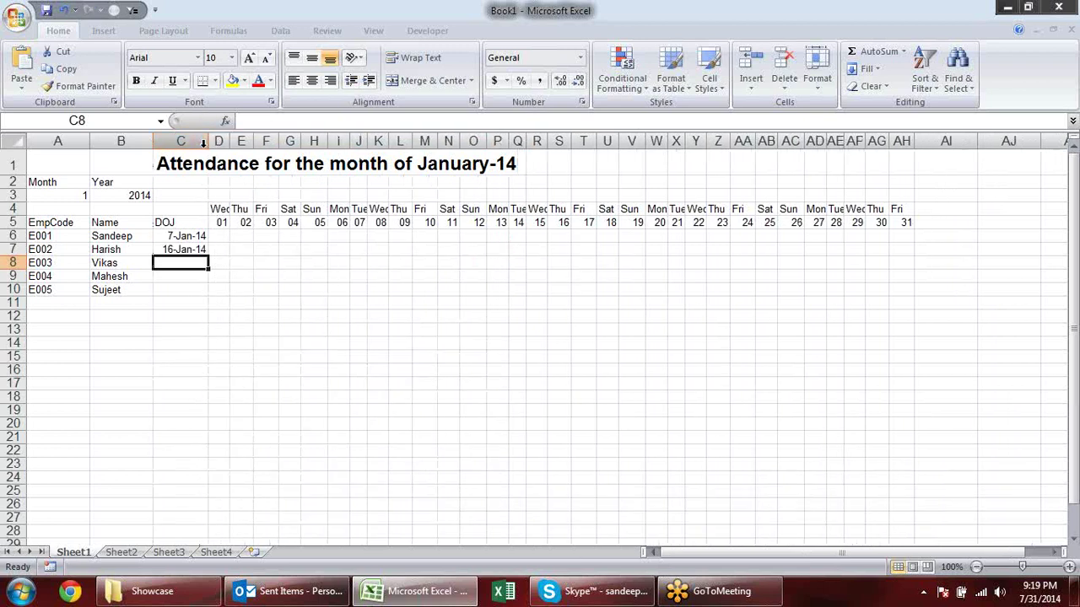
Choose month 2 in the A3 dropdown to show February-14.
click(85, 195)
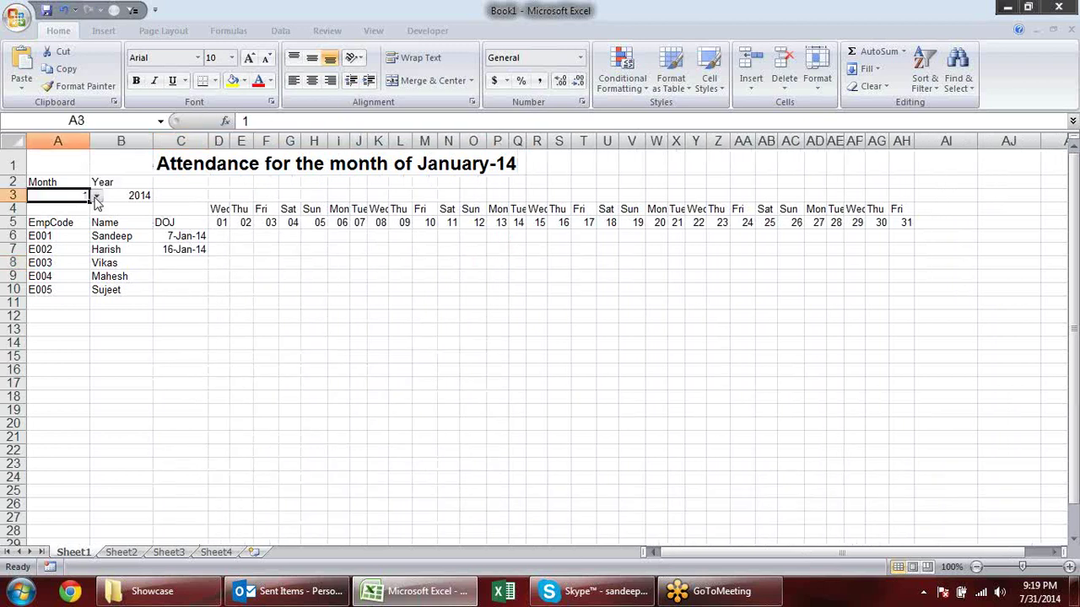
click(96, 196)
click(84, 221)
Enter join dates 13-Feb-14, 25-Feb-14 and 5-Mar-14 in C8:C10.
click(173, 262)
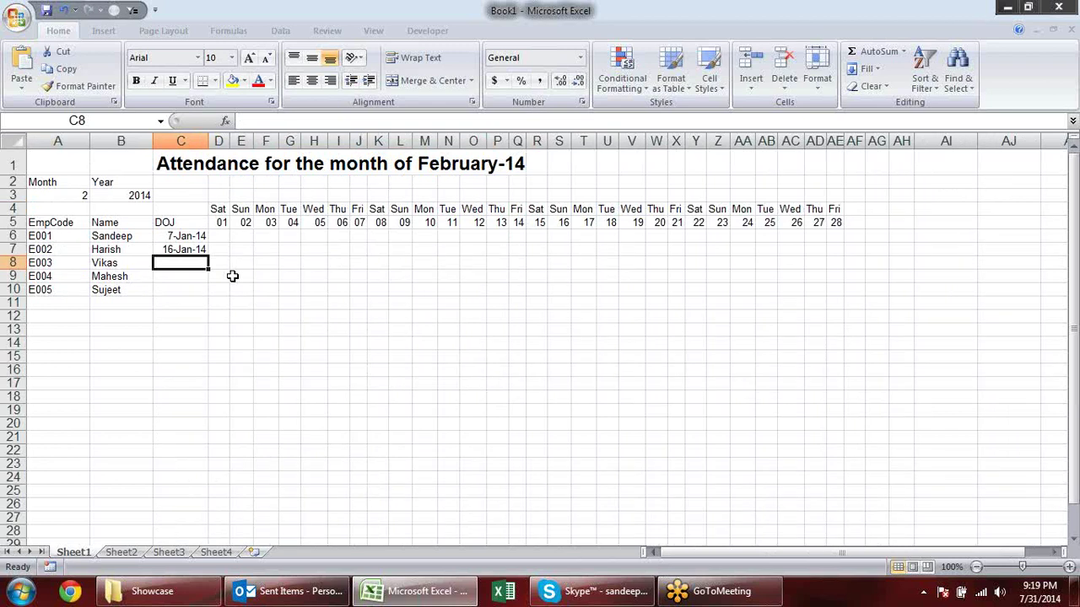
text(13-feb-14)
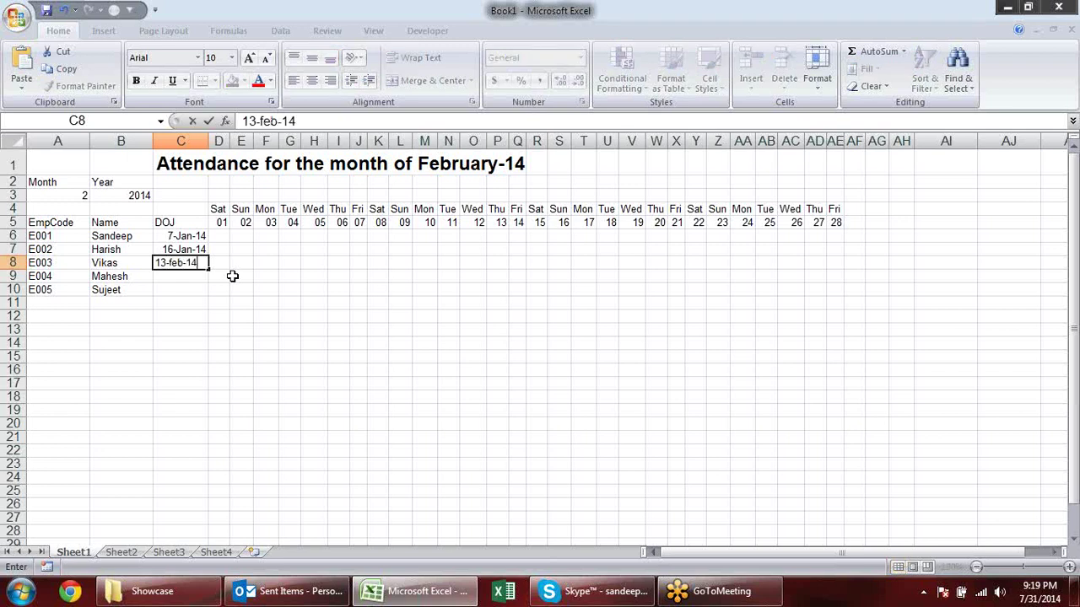
key(Return)
text(25-feb-14)
key(Return)
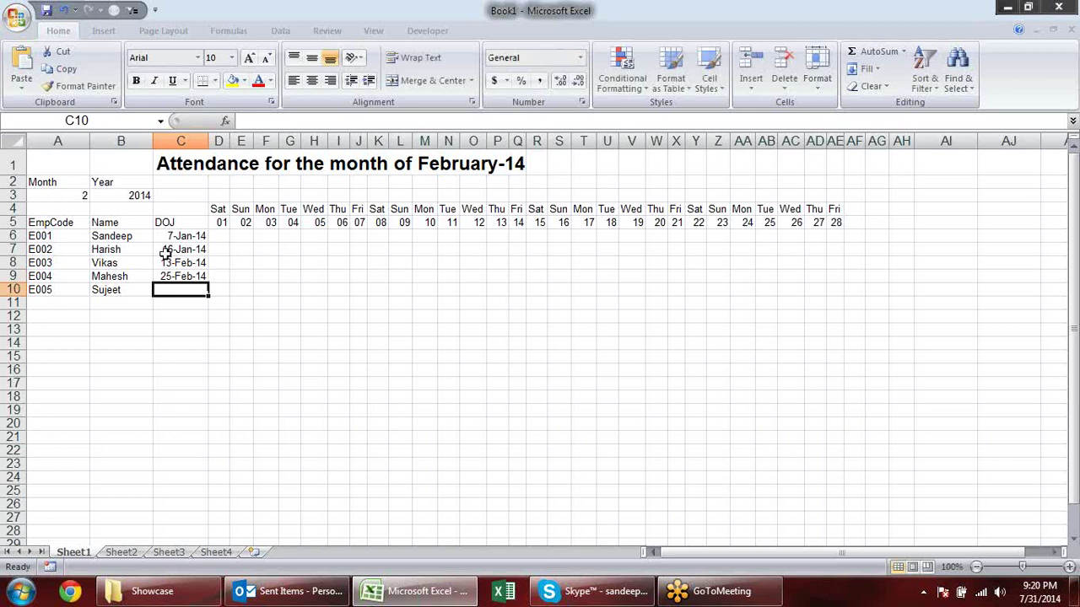
text(5)
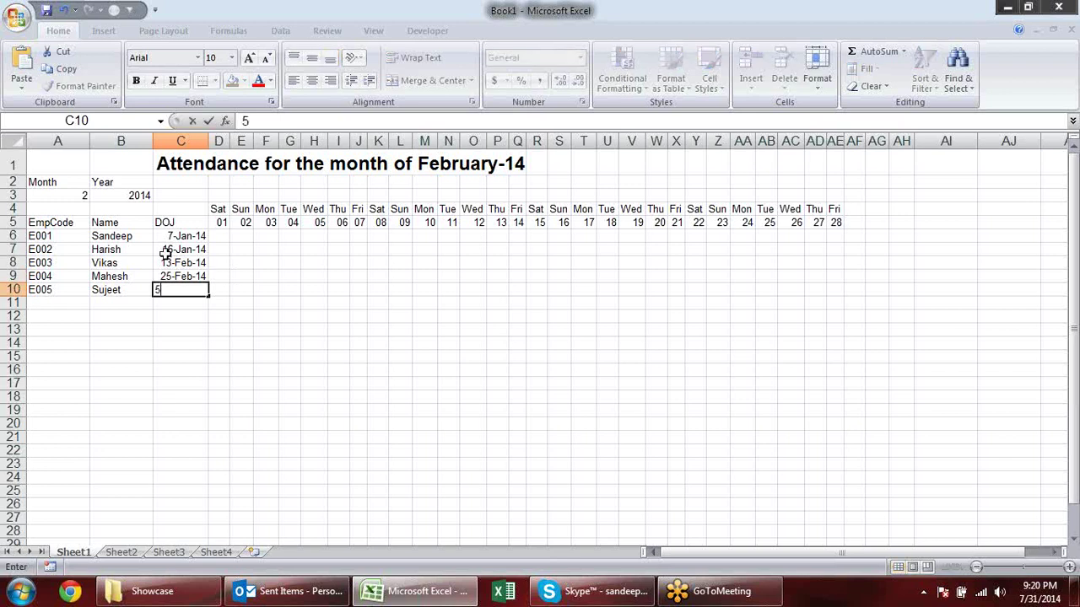
text(-mar)
text(-14)
key(Return)
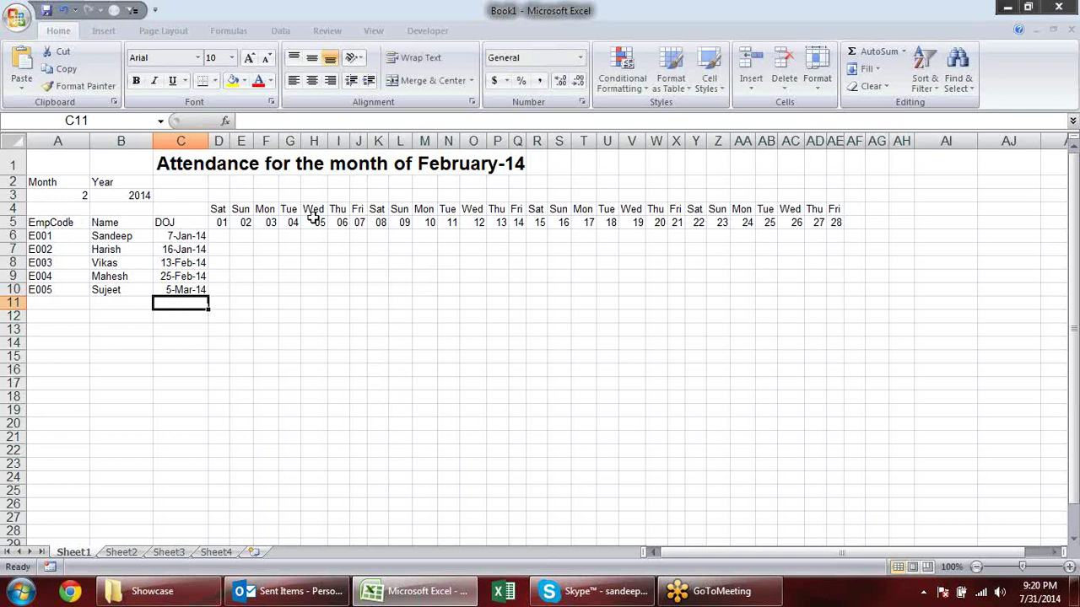
Apply All Borders to the day grid D4:AE10.
drag(219, 211, 830, 291)
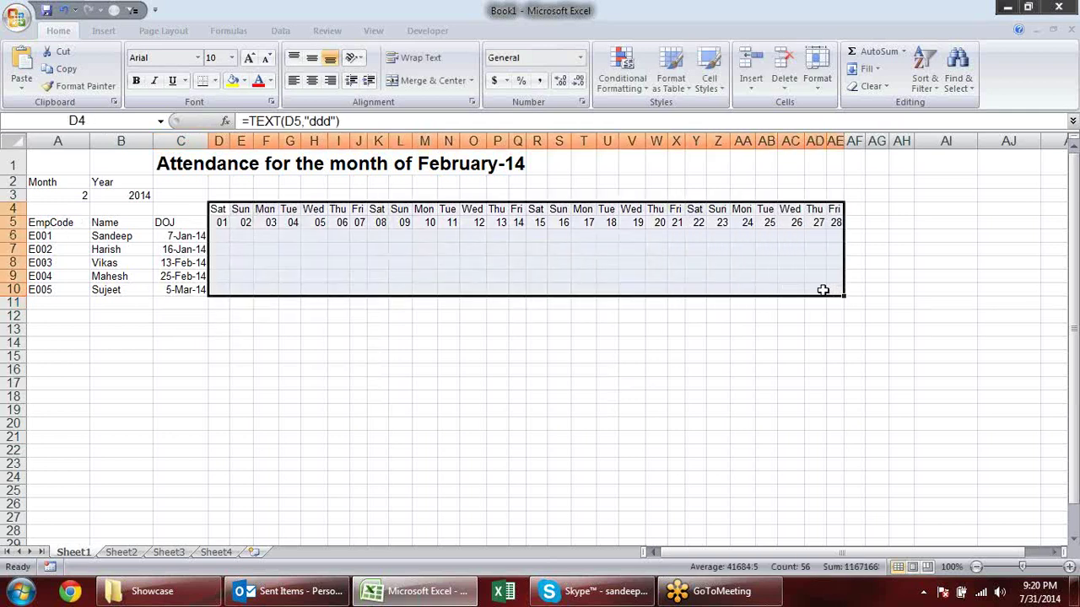
key(alt+h)
key(b)
key(a)
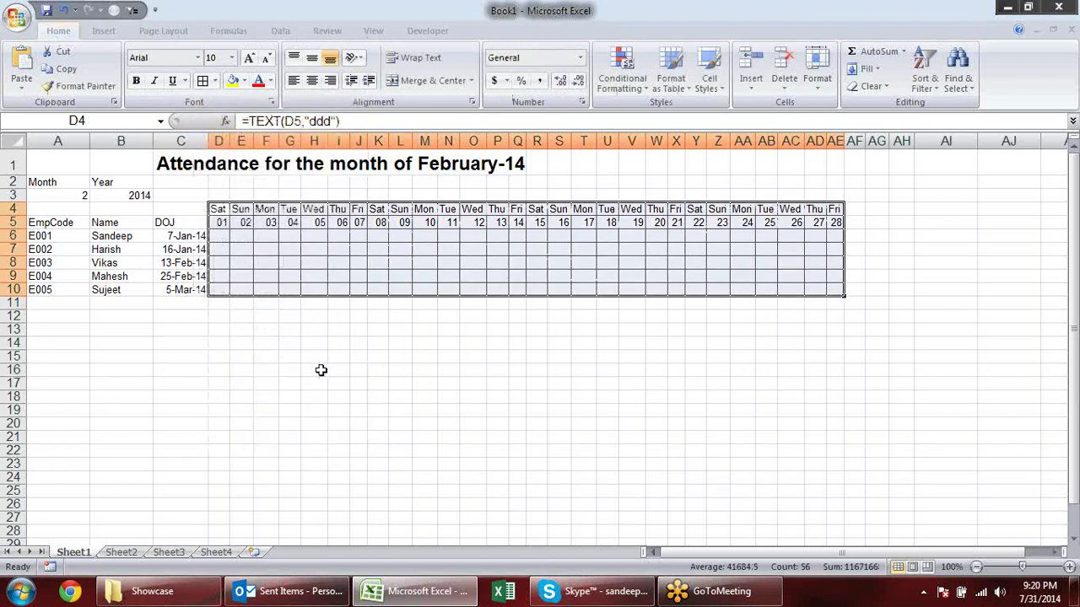
click(316, 371)
Review the employee block A5:D10 and the weekend day columns D:E.
drag(46, 226, 209, 287)
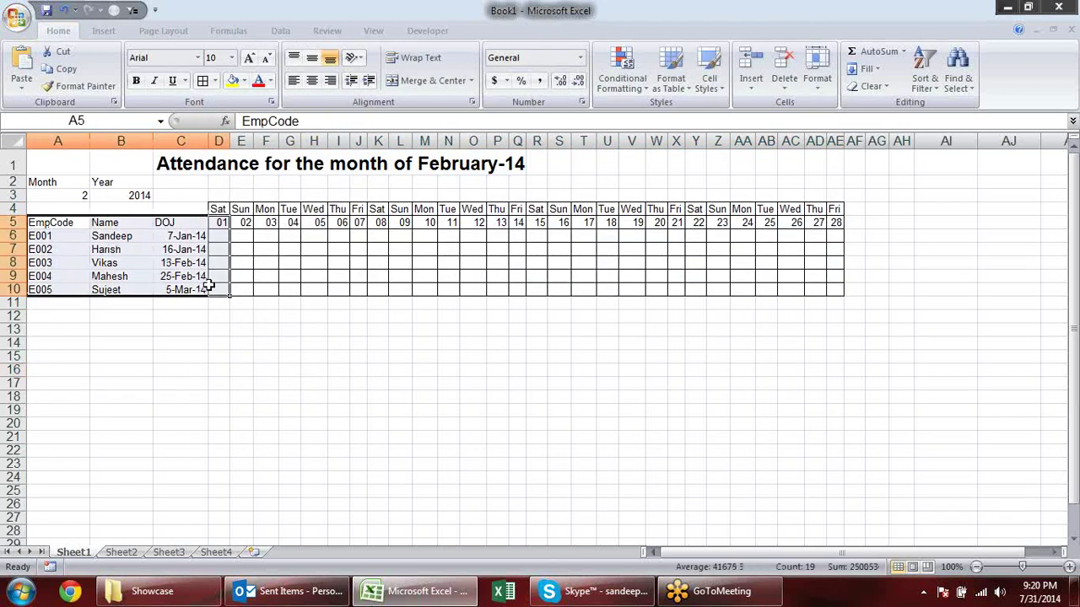
click(376, 328)
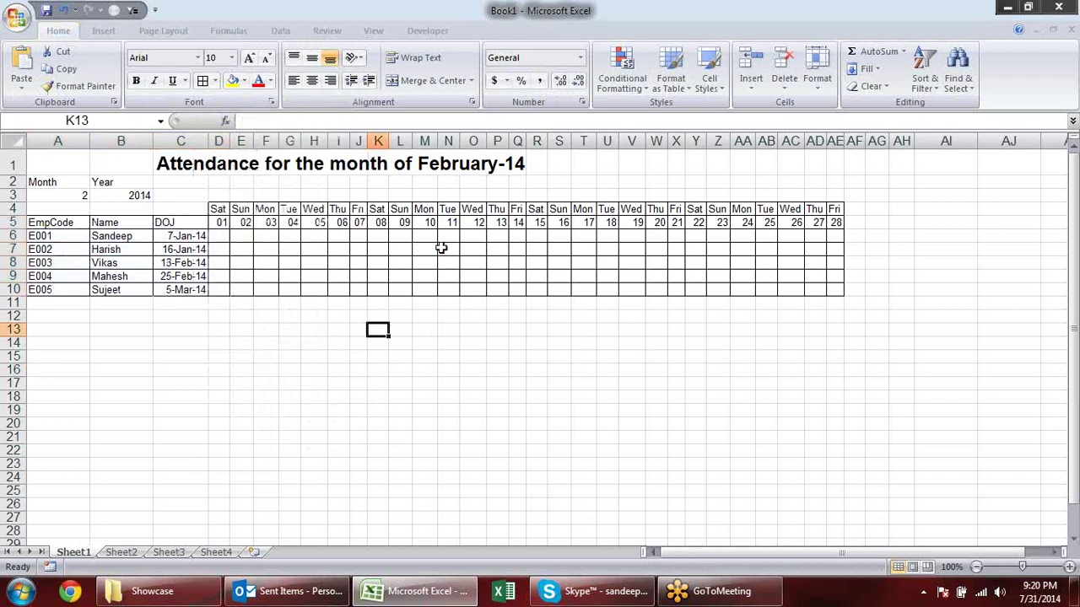
click(236, 245)
click(402, 247)
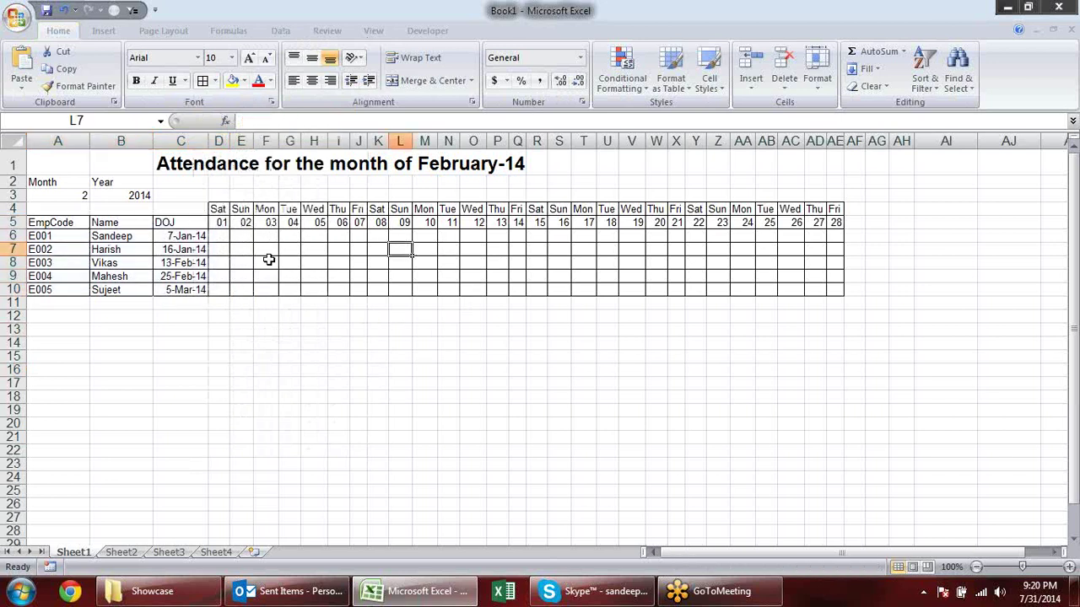
click(219, 209)
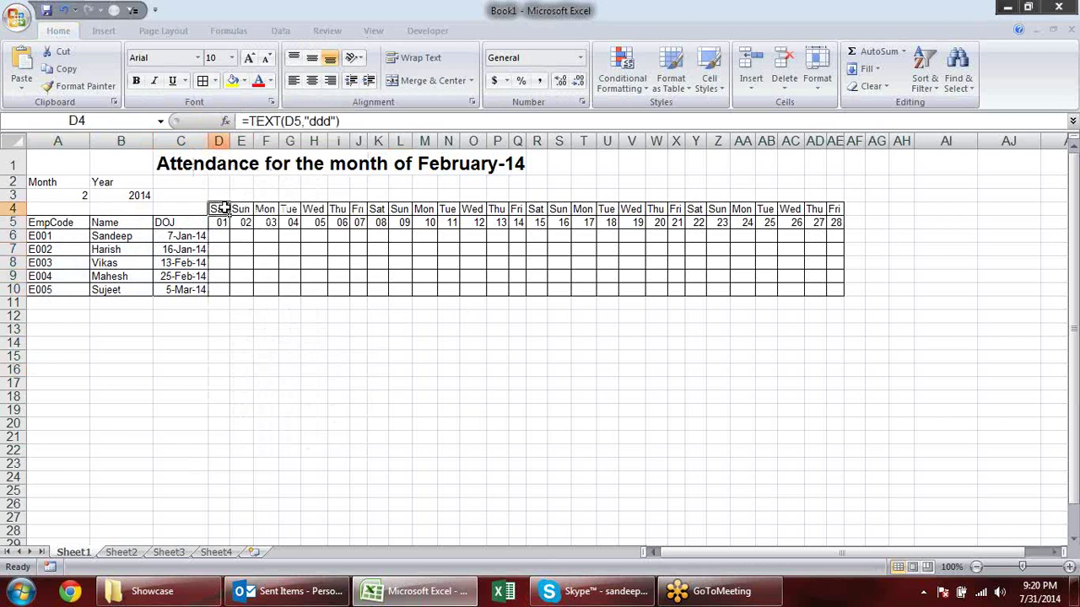
drag(219, 208, 262, 292)
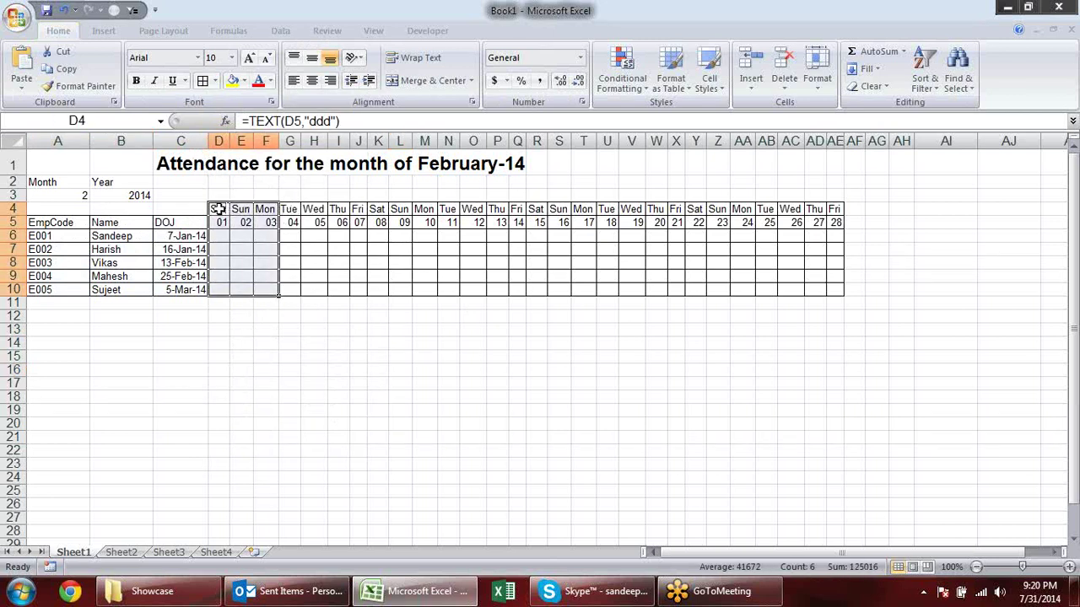
drag(218, 208, 242, 289)
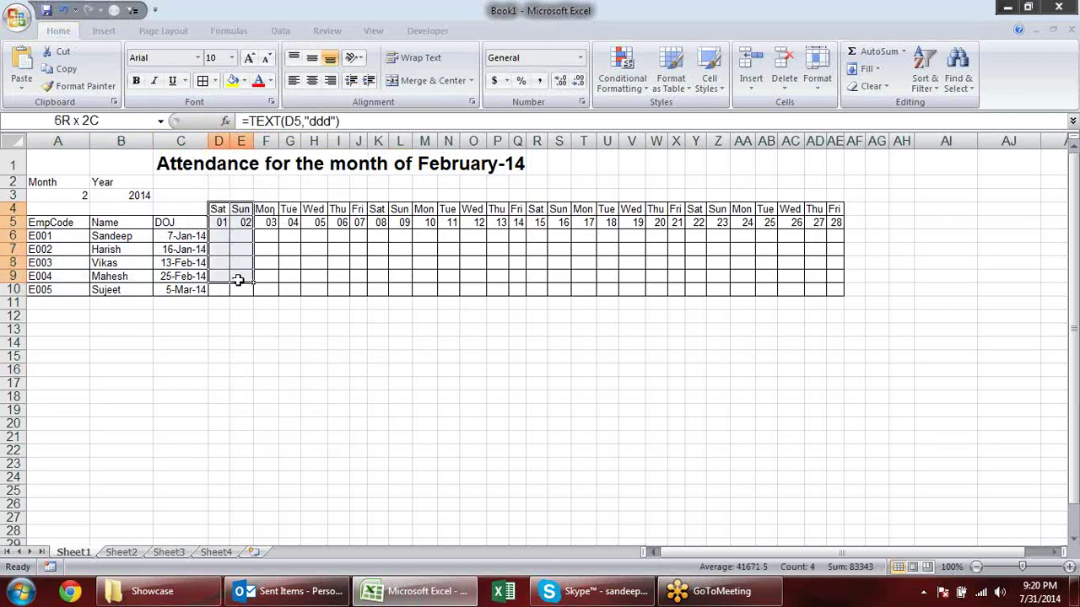
click(344, 347)
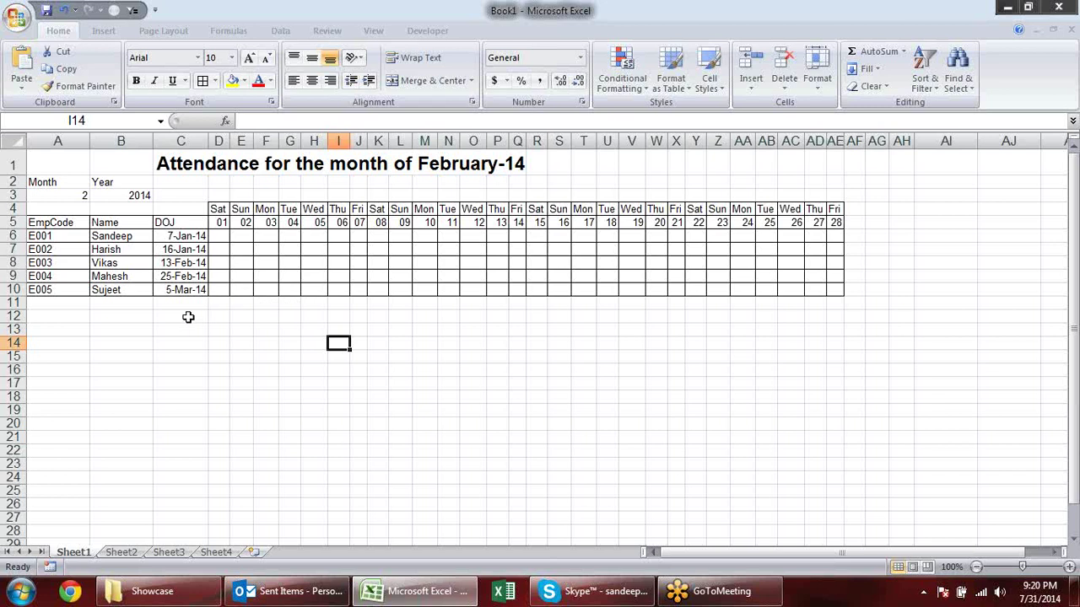
Enter =OR(D5="Sun",D5="Sat") in D6 as a weekend test.
click(221, 236)
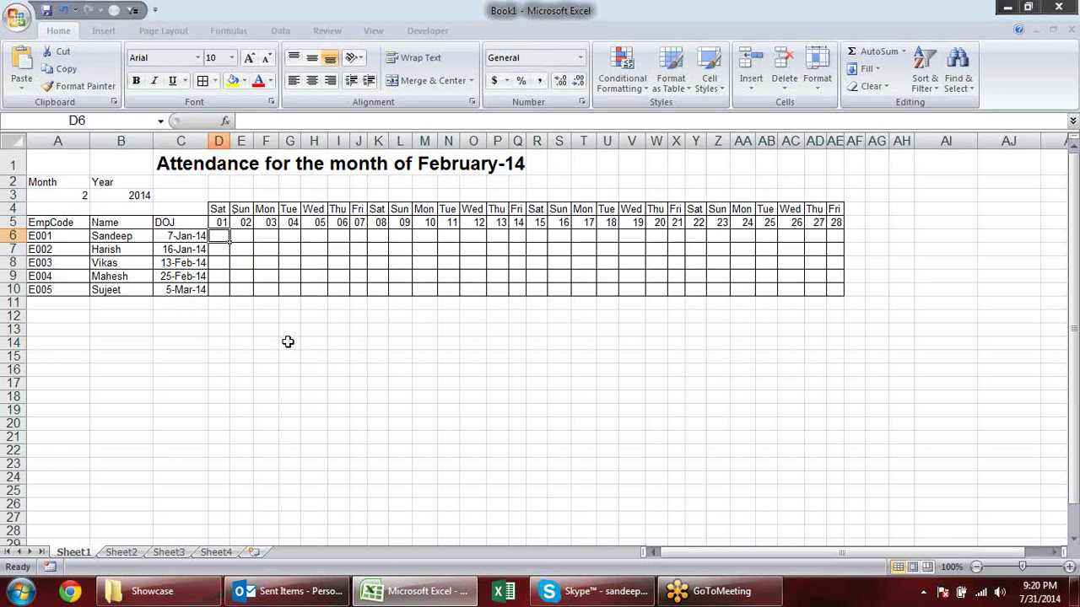
text(=)
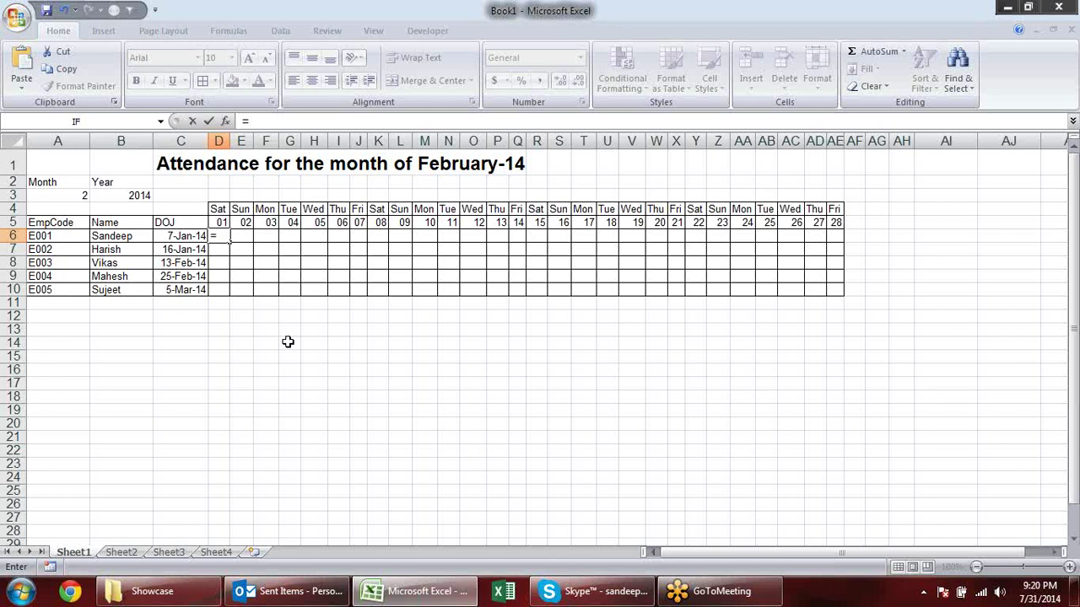
text(OR()
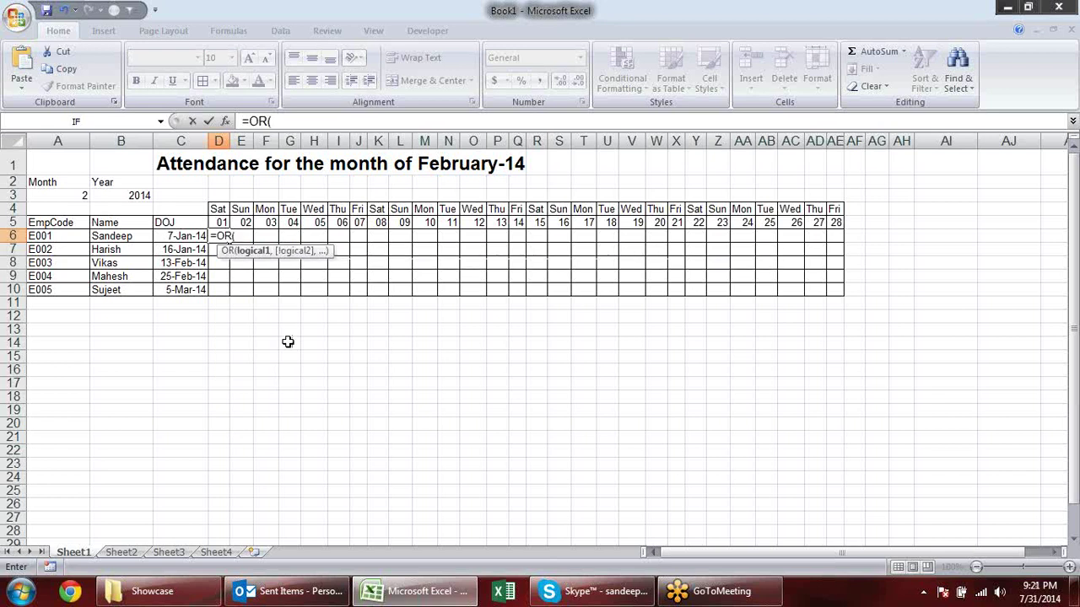
click(221, 222)
text(="Sun")
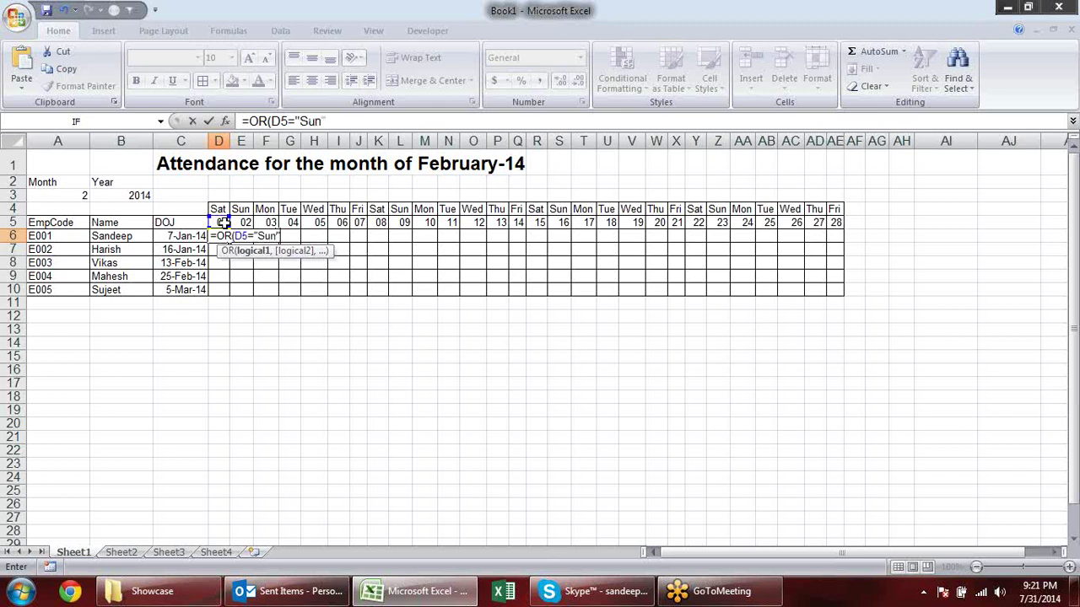
text(,)
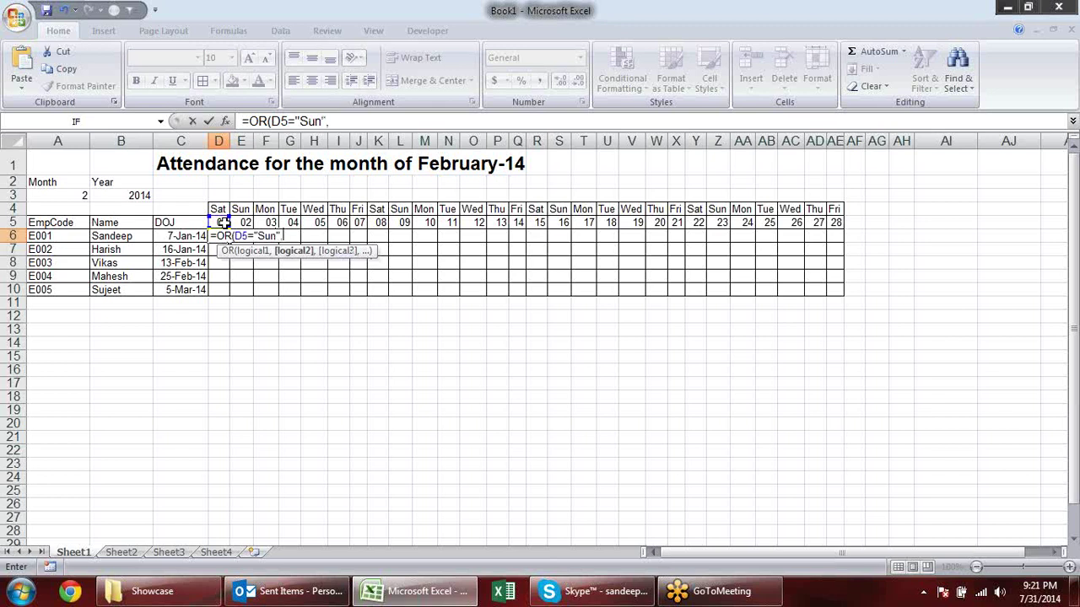
click(221, 222)
text(="s)
key(BackSpace)
text(Sat")
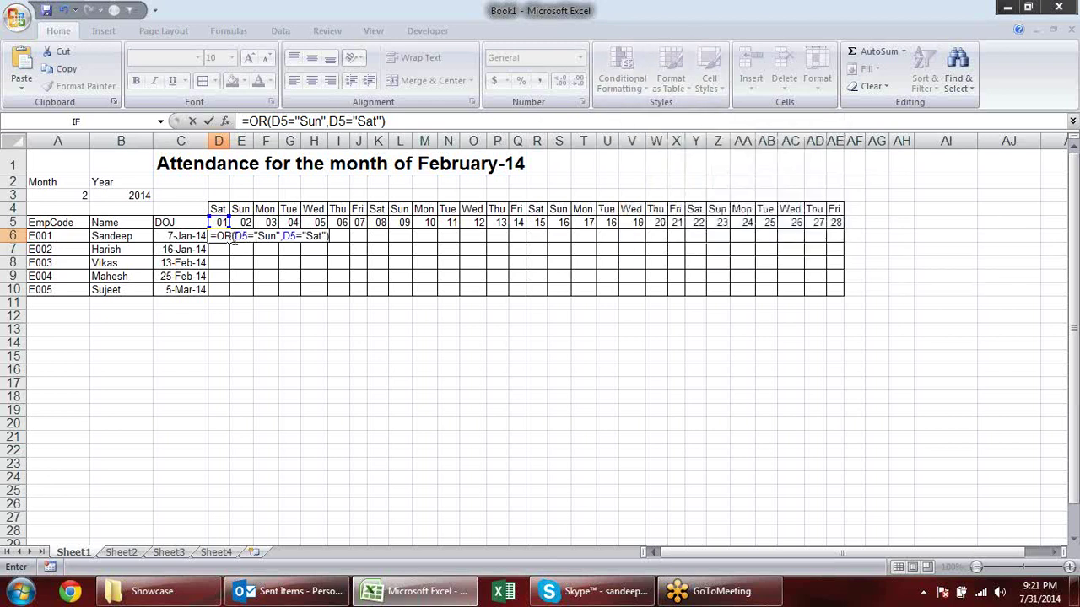
Make the formula's D5 references row-absolute as D$5.
click(233, 237)
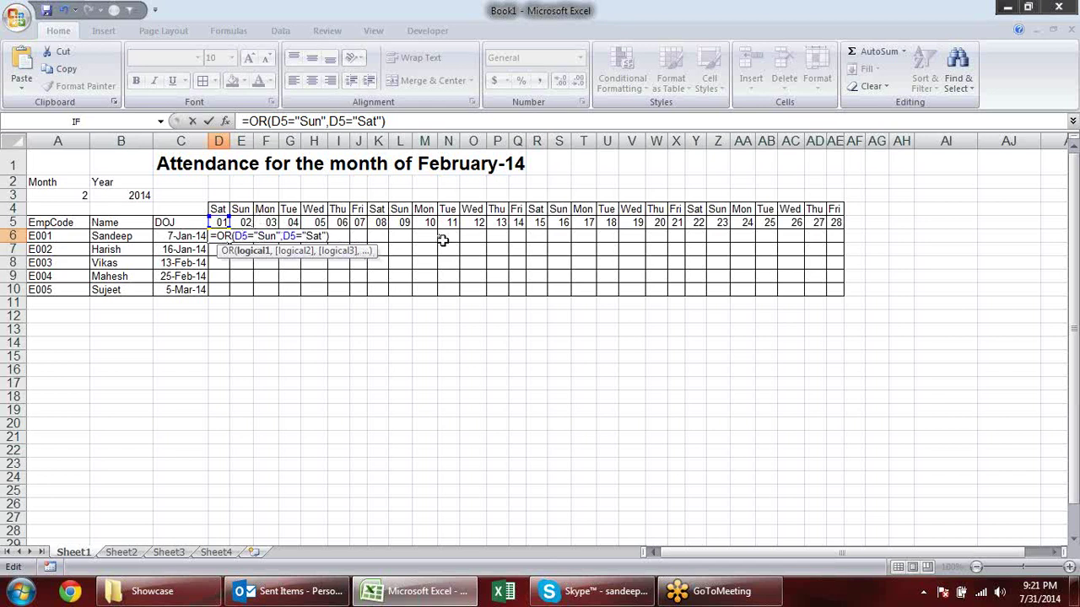
text($)
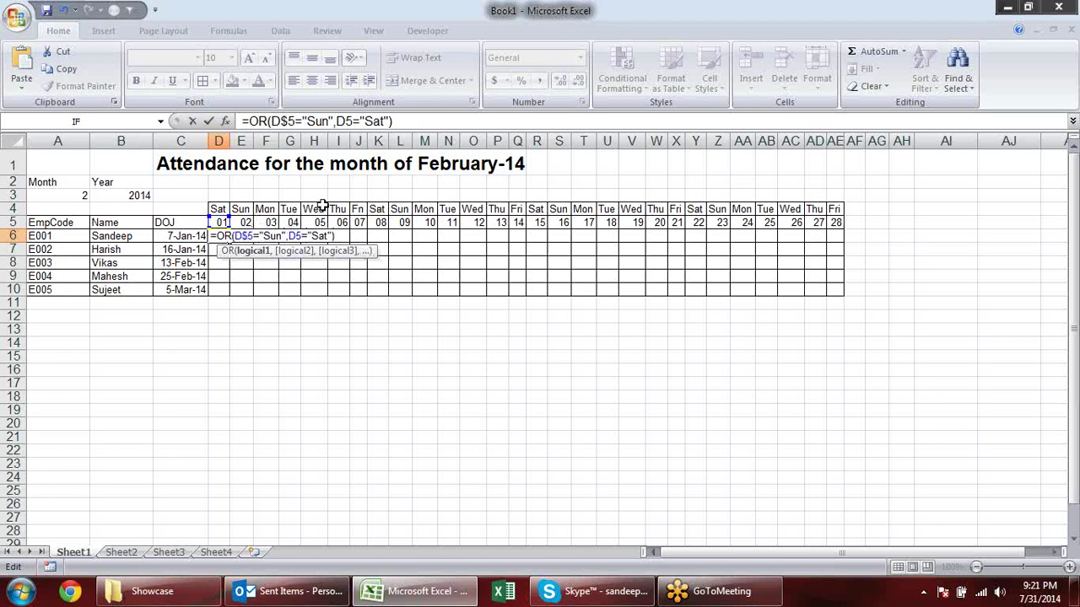
key(Right)
key(Right)
key(Right)
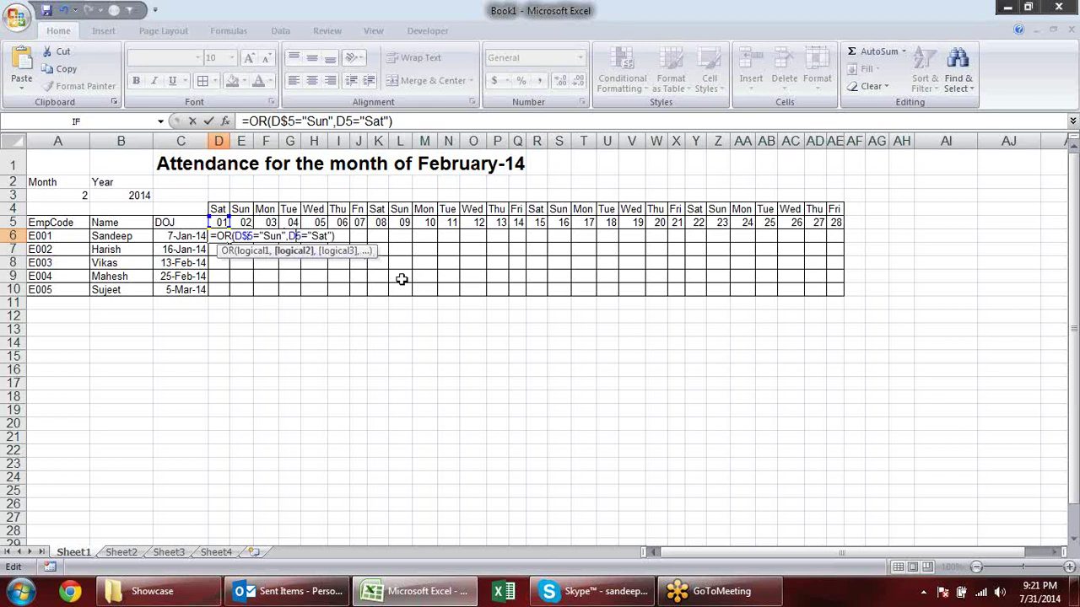
text($)
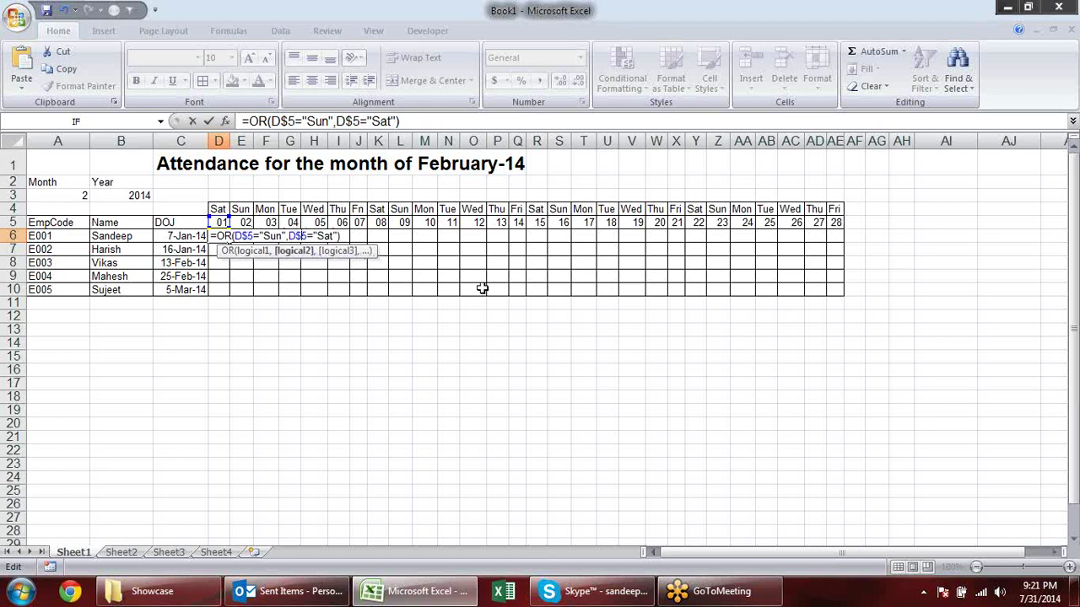
key(Return)
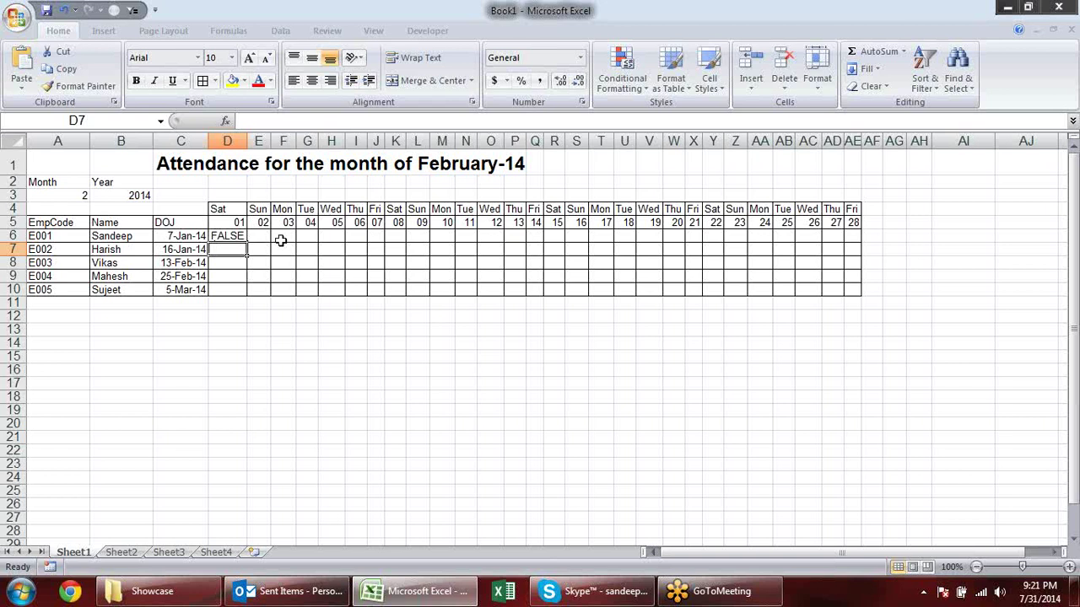
Copy the D6 formula across to AE6 and down through row 10.
click(223, 237)
mouse_move(246, 243)
mouse_down()
mouse_move(857, 241)
mouse_move(857, 297)
mouse_up()
click(283, 330)
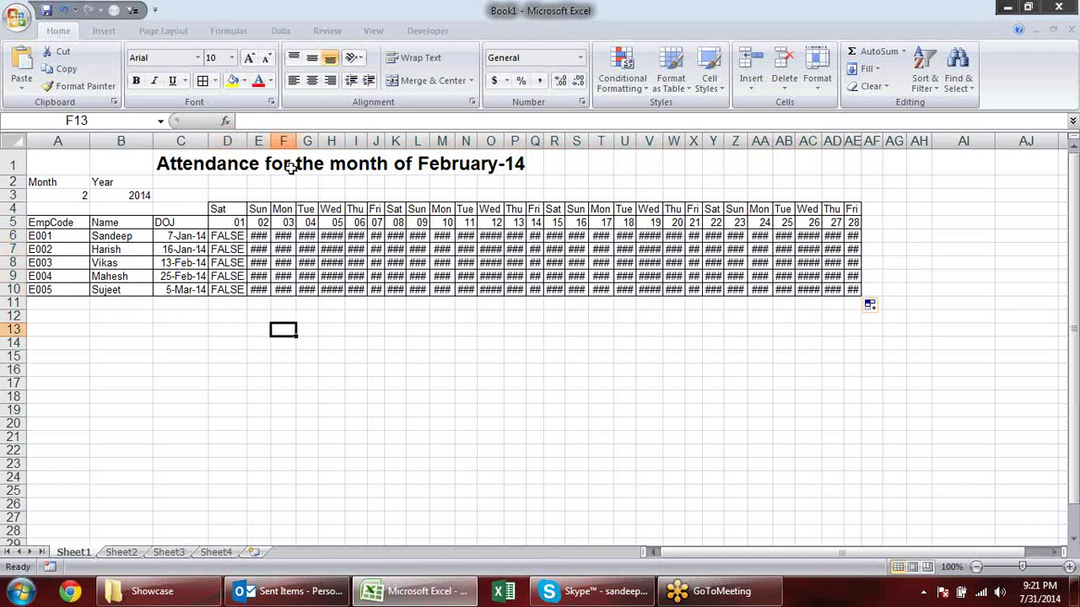
drag(270, 140, 293, 141)
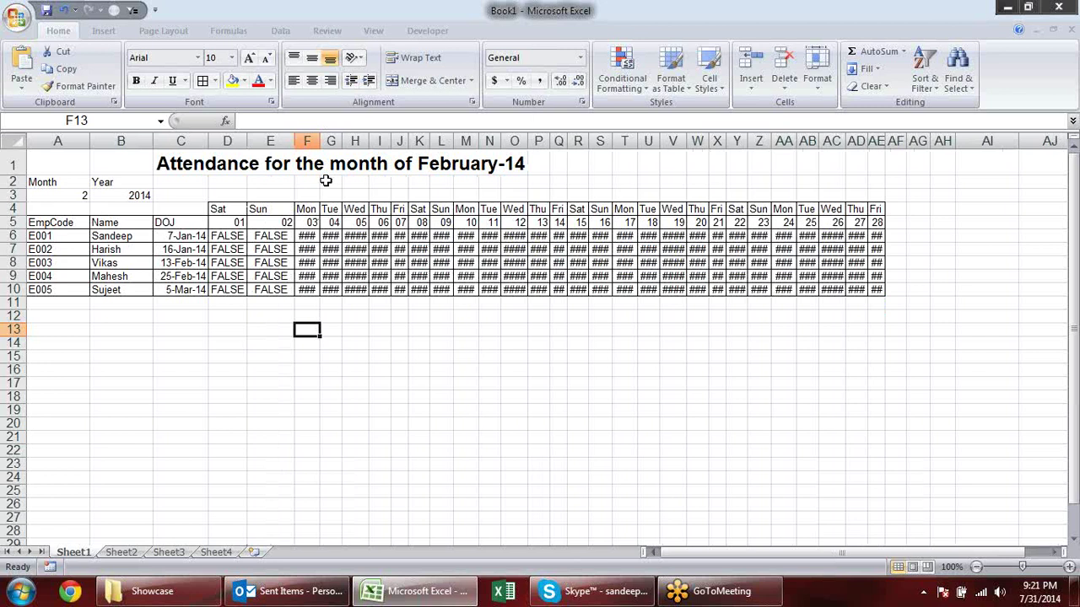
click(268, 238)
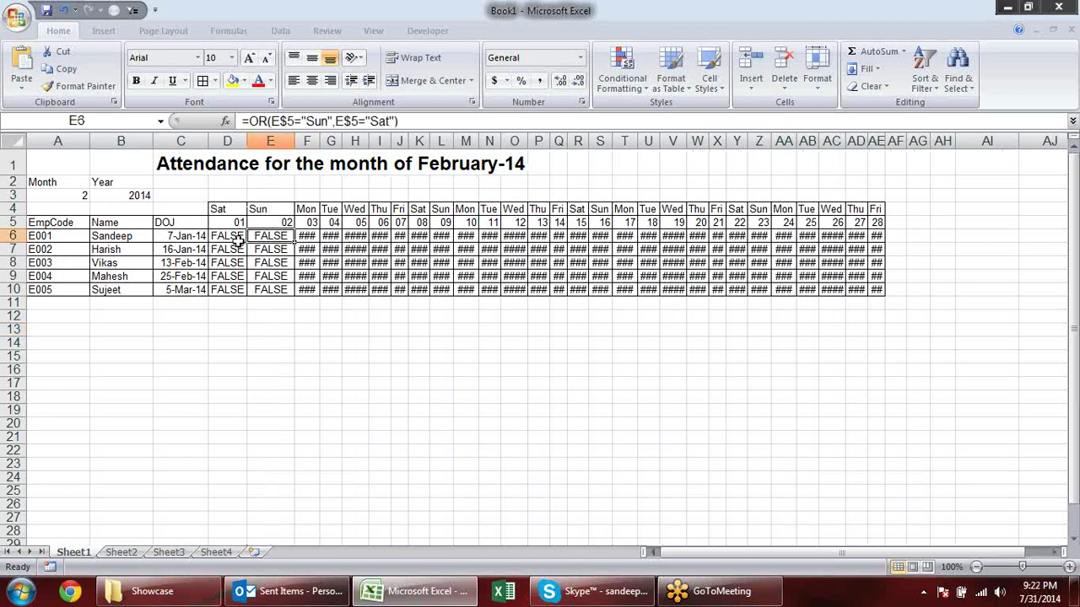
Correct D6's formula to test the weekday in D$4 for both Sun and Sat.
click(240, 239)
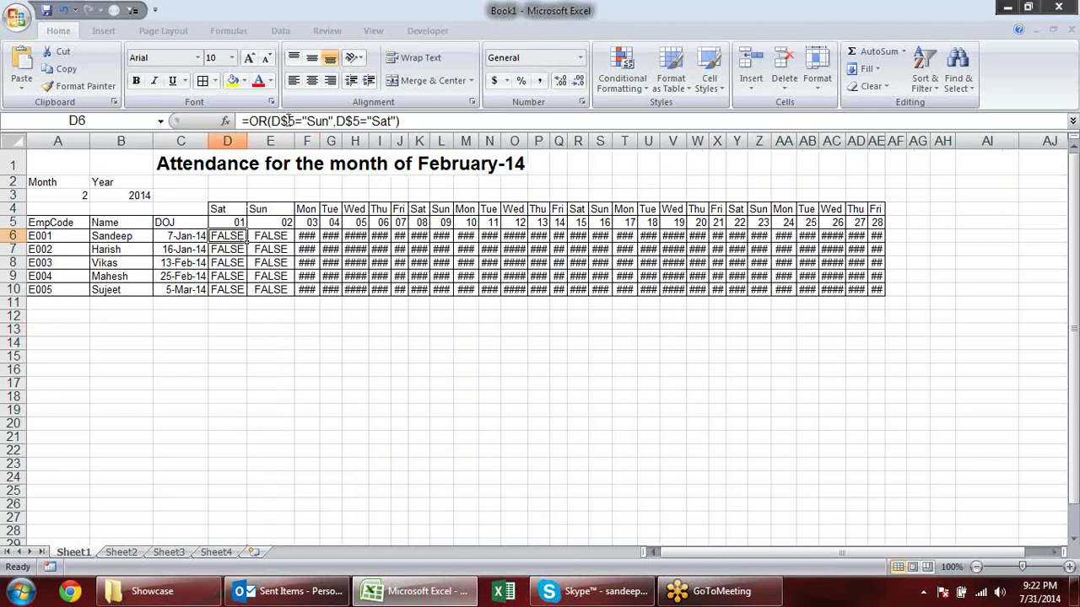
double_click(242, 237)
drag(240, 218, 239, 211)
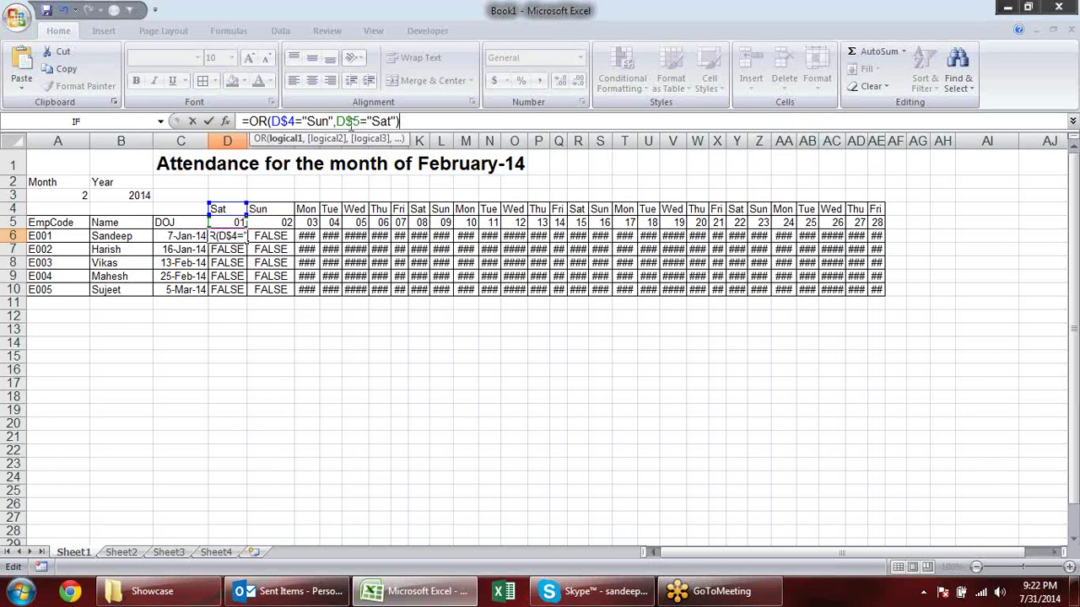
click(338, 122)
drag(244, 226, 244, 208)
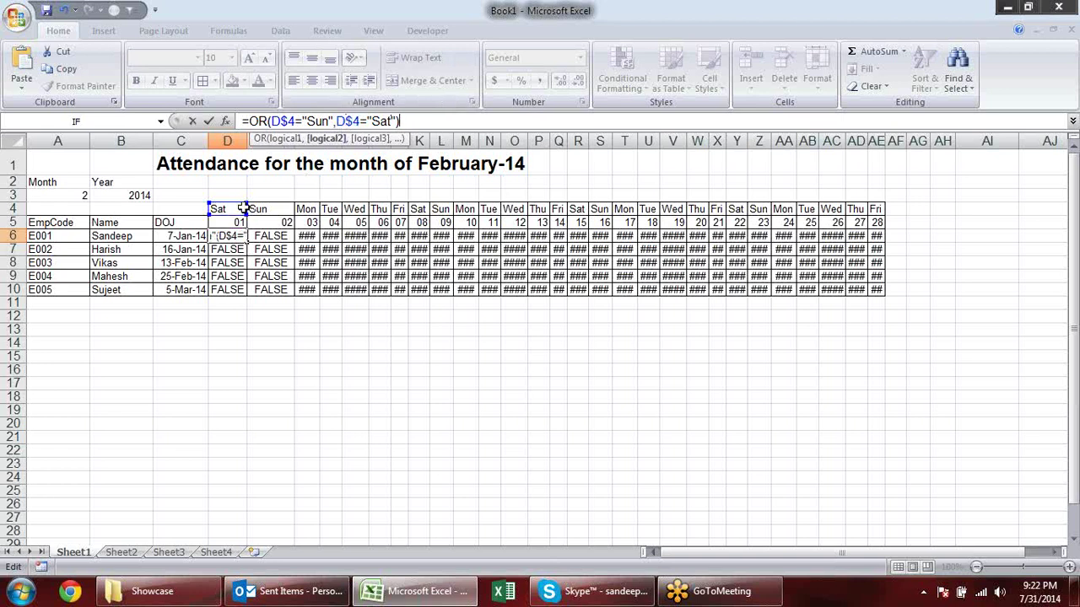
key(Return)
Copy the corrected D6 formula across D6:AE10.
click(241, 236)
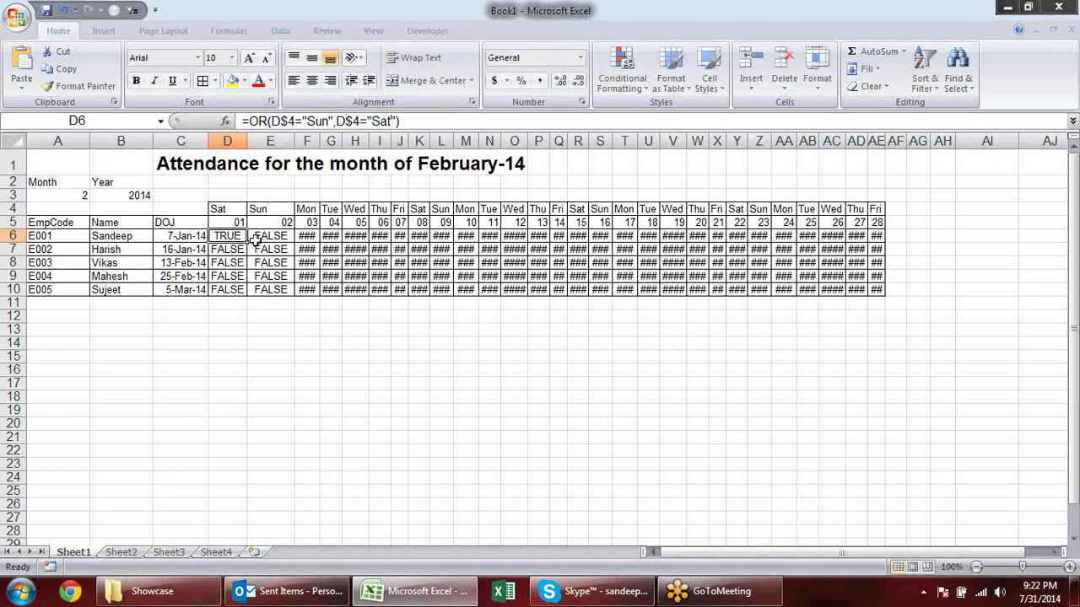
drag(250, 241, 884, 244)
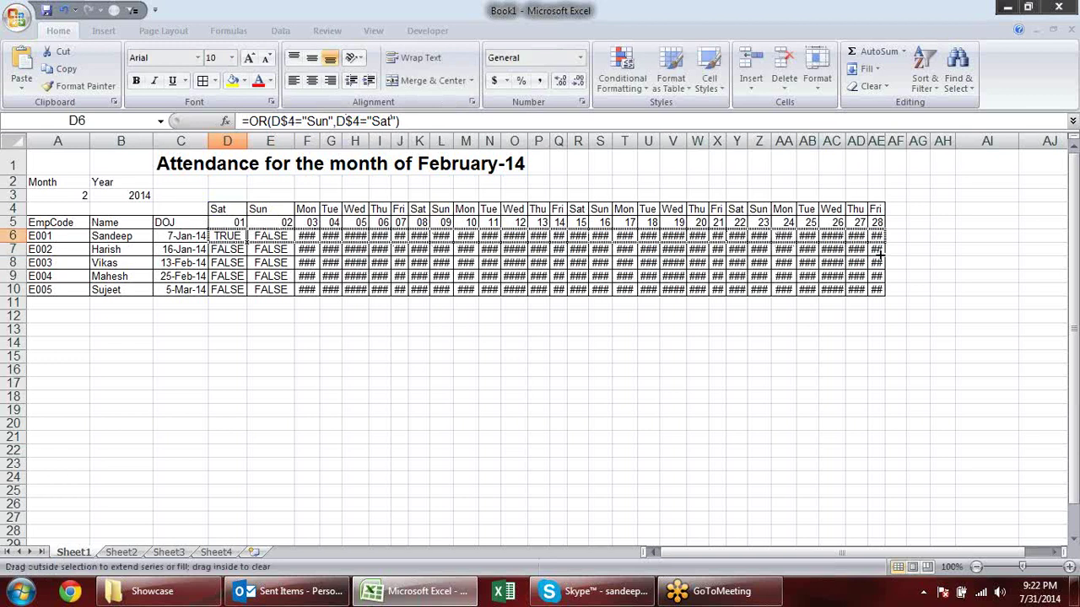
drag(887, 243, 887, 295)
click(419, 356)
drag(319, 145, 345, 141)
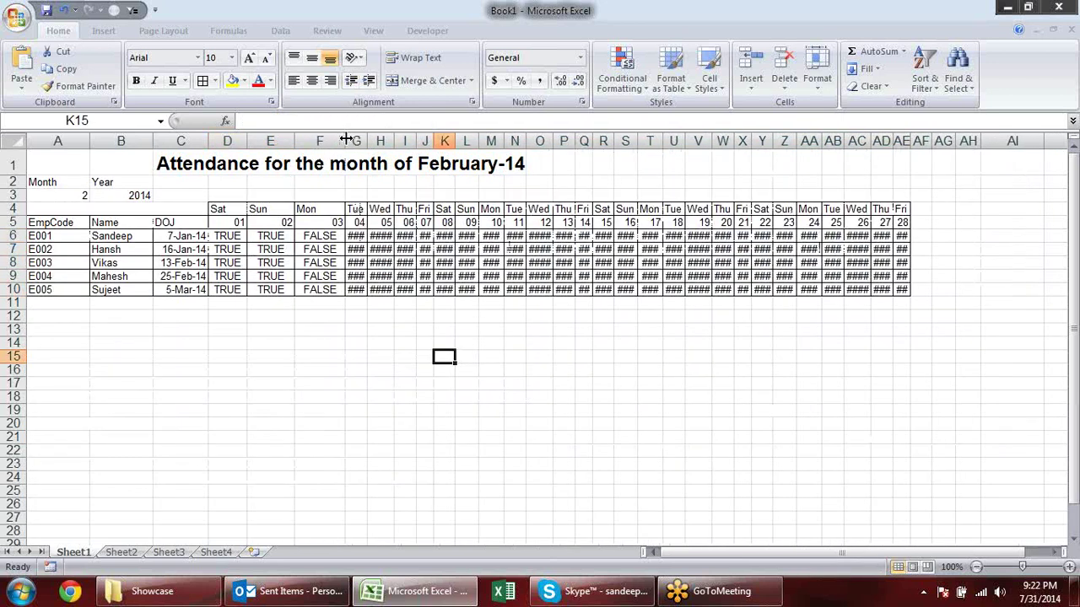
Check the copied formulas in E6 and F6, undoing the column F widening.
click(235, 211)
click(272, 237)
click(328, 239)
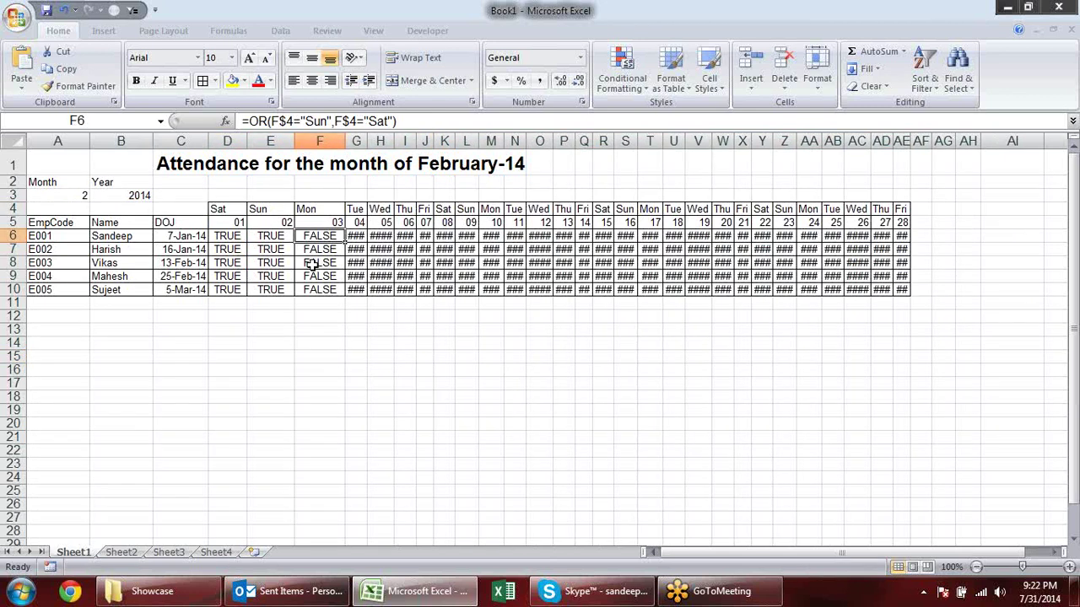
key(ctrl+z)
click(232, 237)
drag(398, 121, 221, 110)
key(ctrl+c)
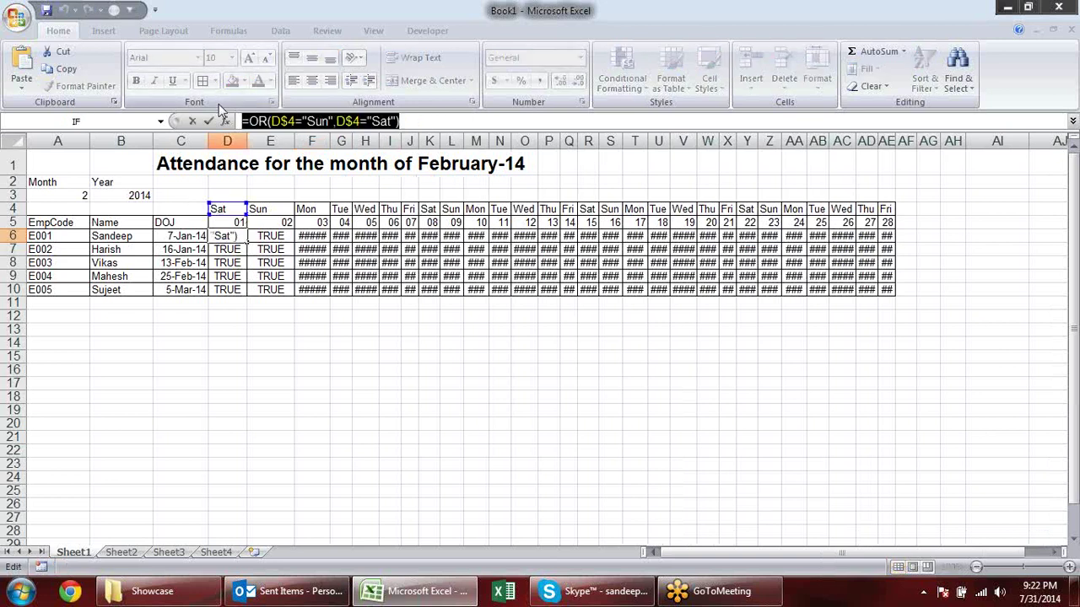
key(Escape)
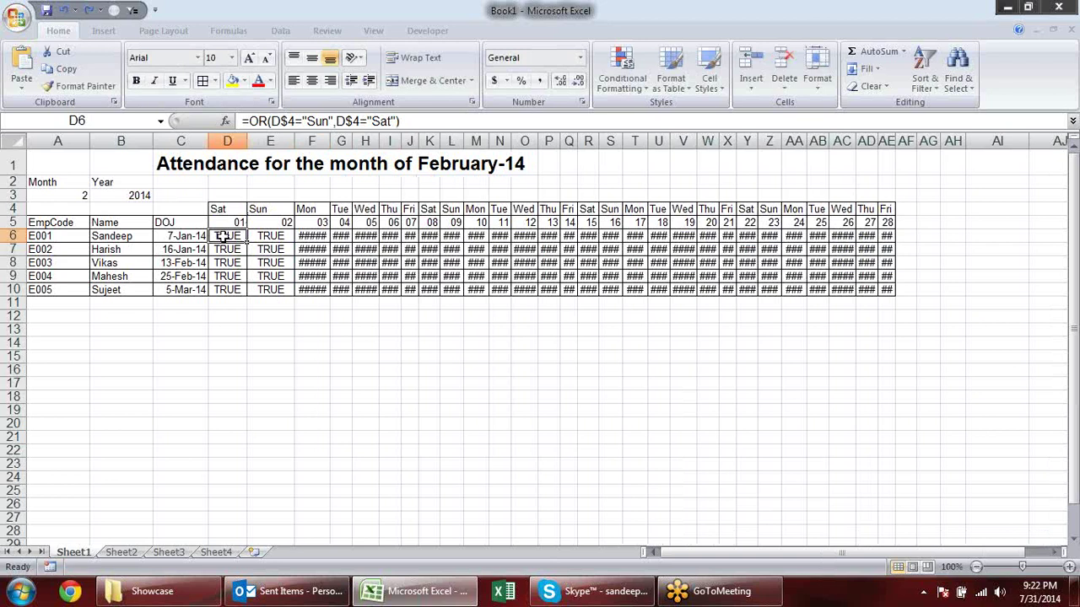
Add a conditional formatting rule =OR(D$4="Sun",D$4="Sat") with yellow fill on D6.
click(639, 84)
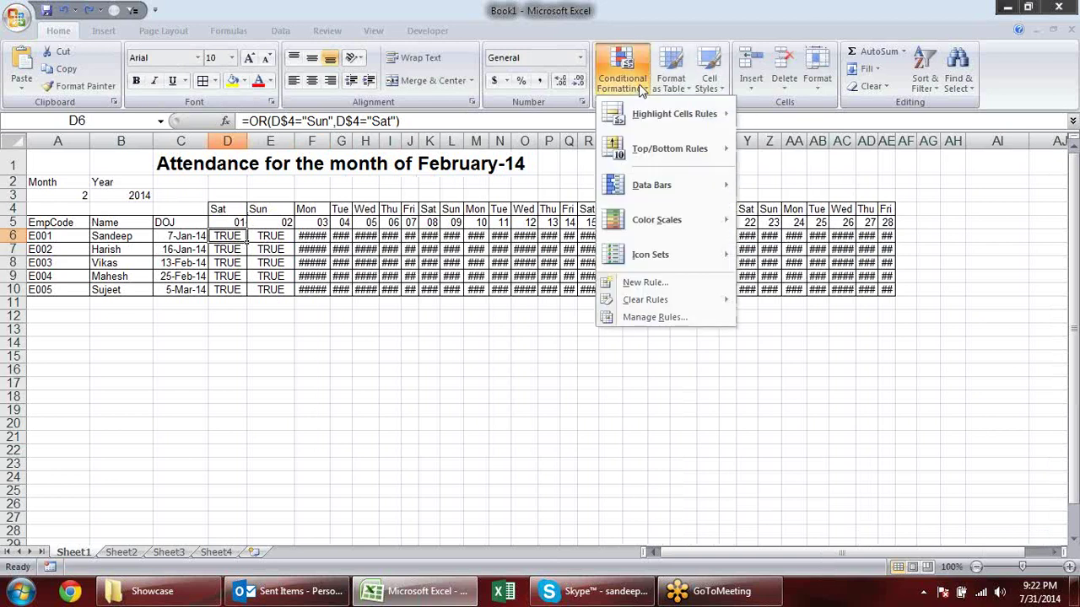
click(644, 282)
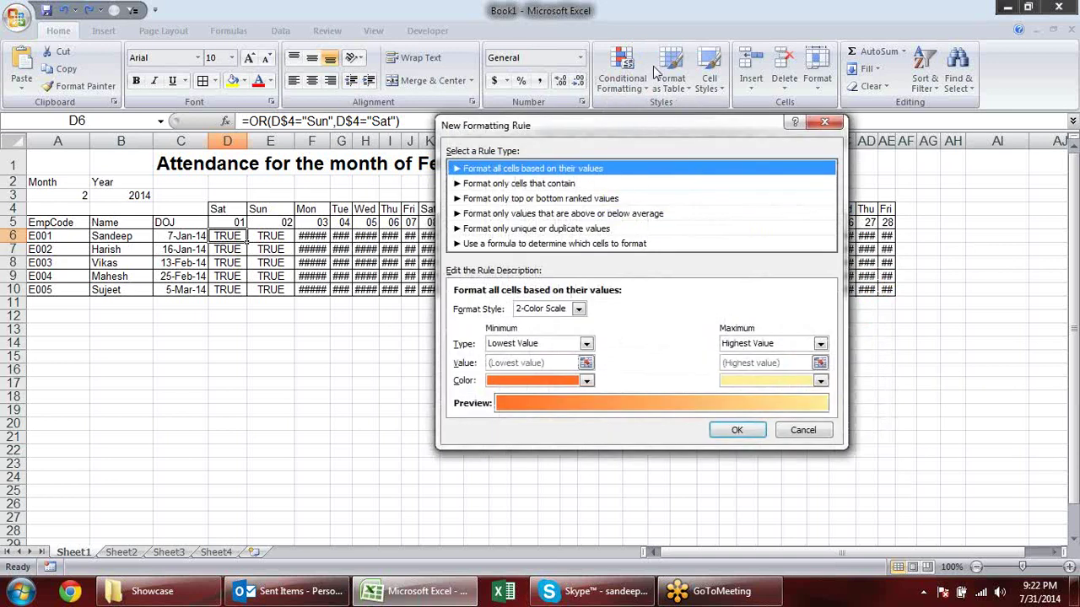
click(510, 244)
click(525, 307)
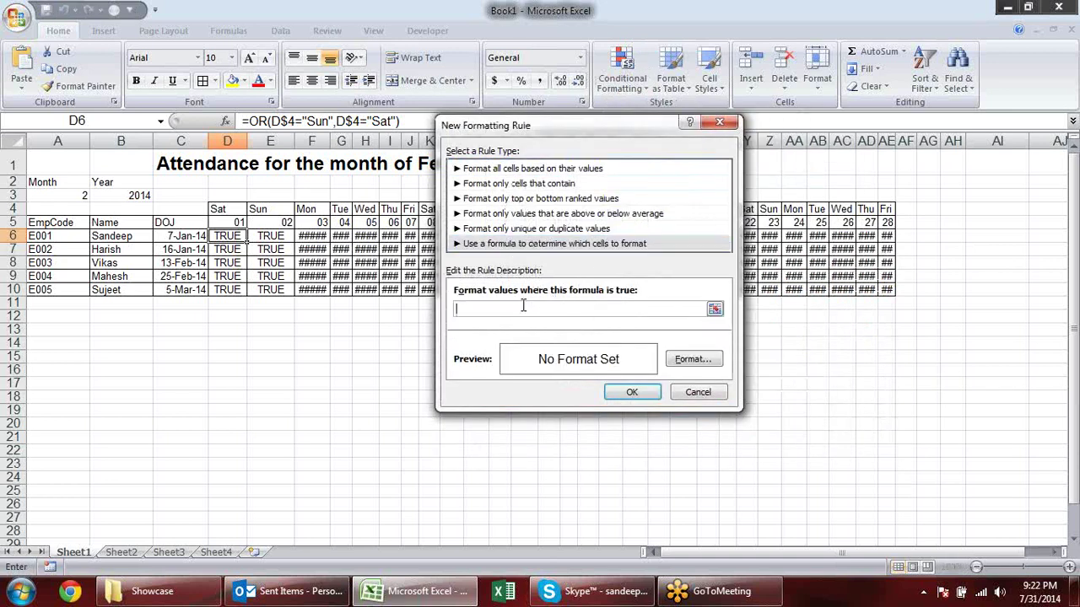
key(ctrl+v)
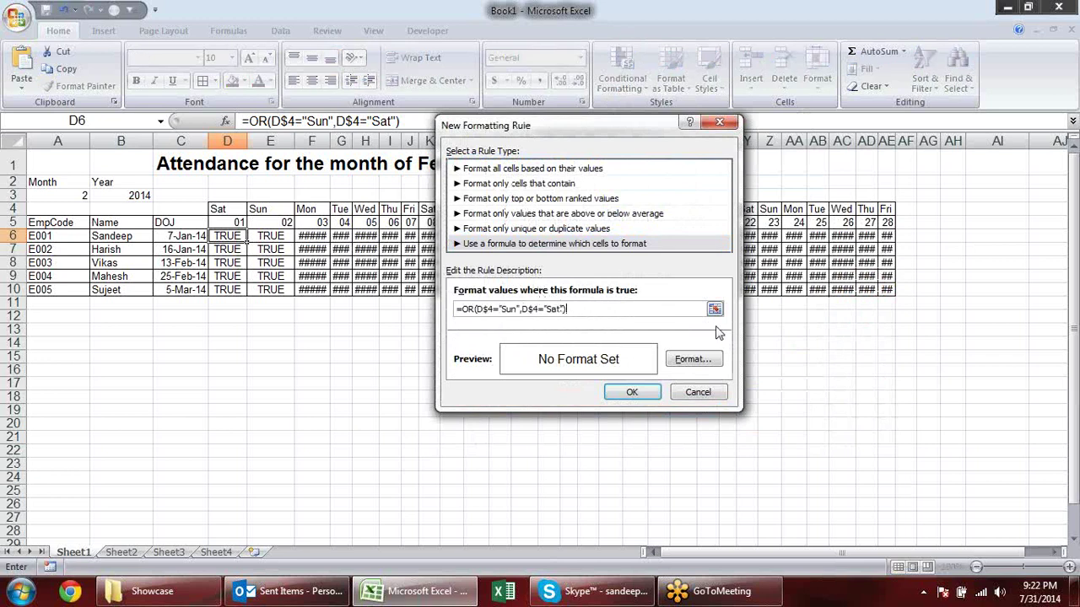
click(692, 359)
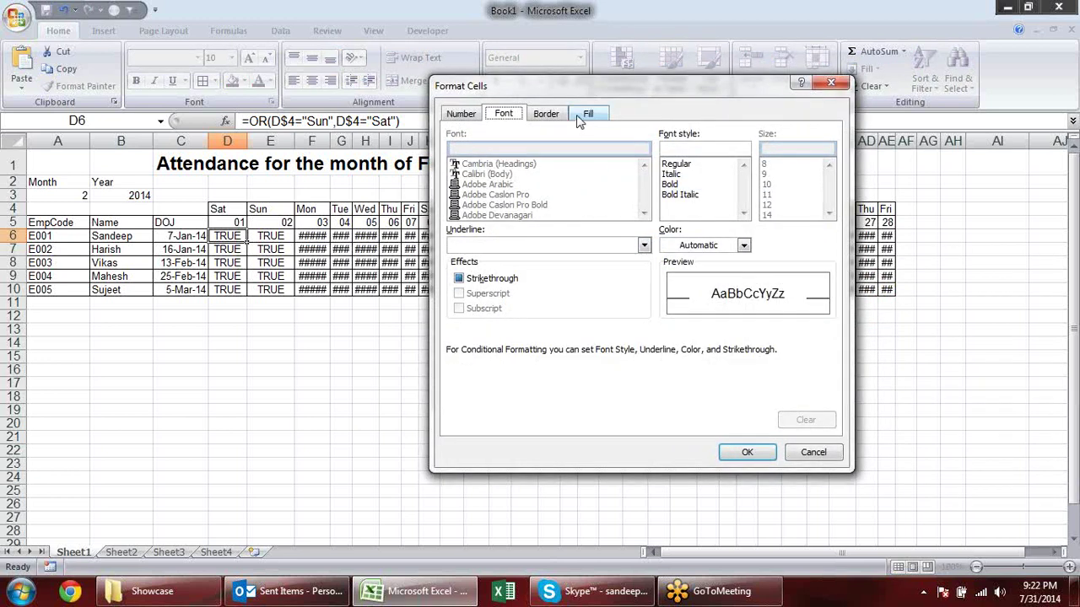
click(587, 114)
click(503, 268)
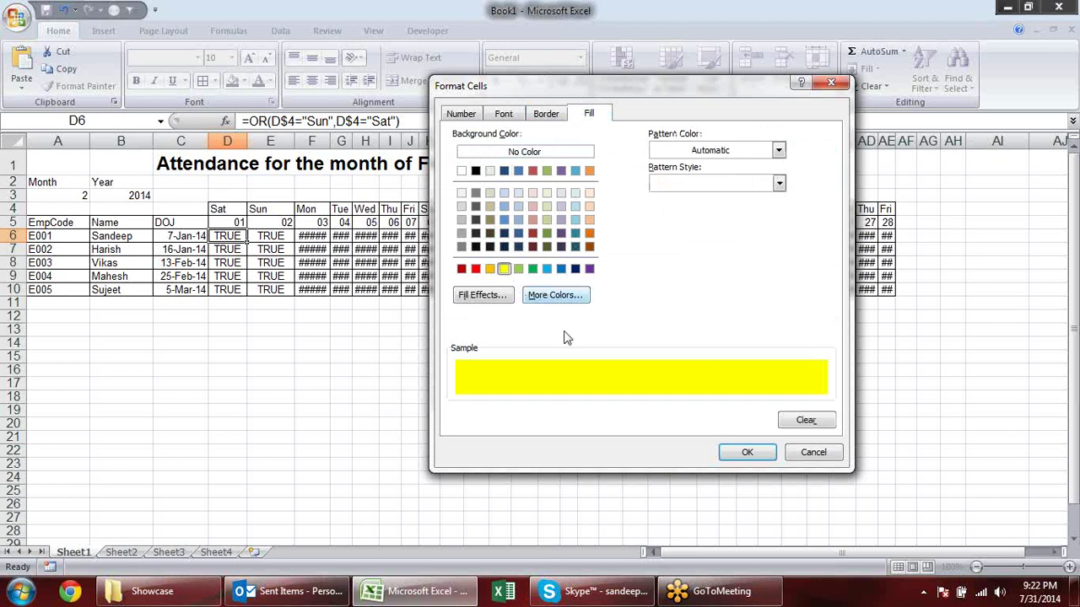
click(734, 453)
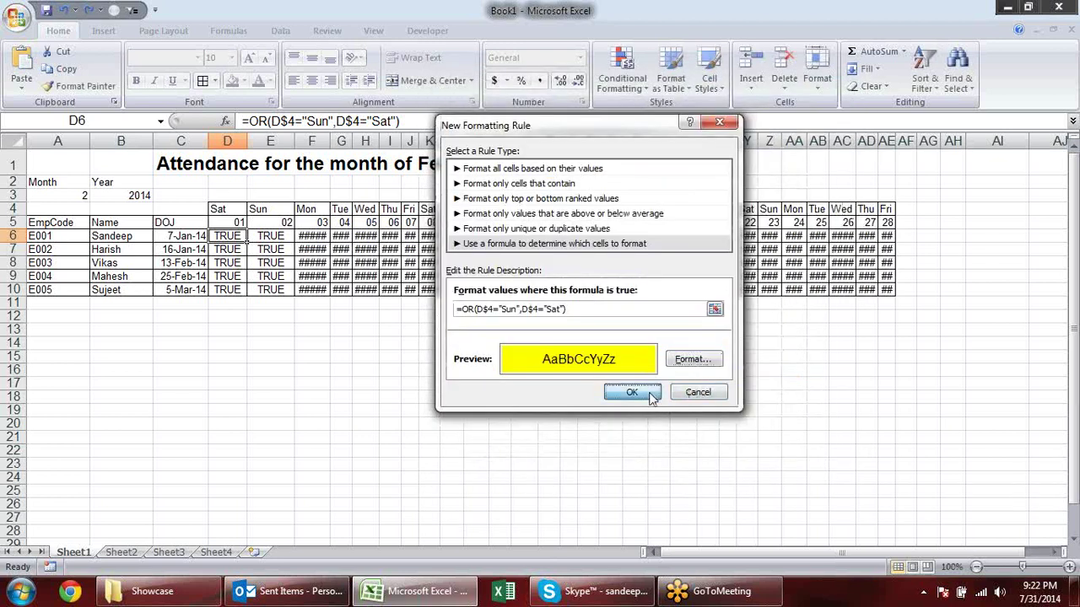
click(650, 396)
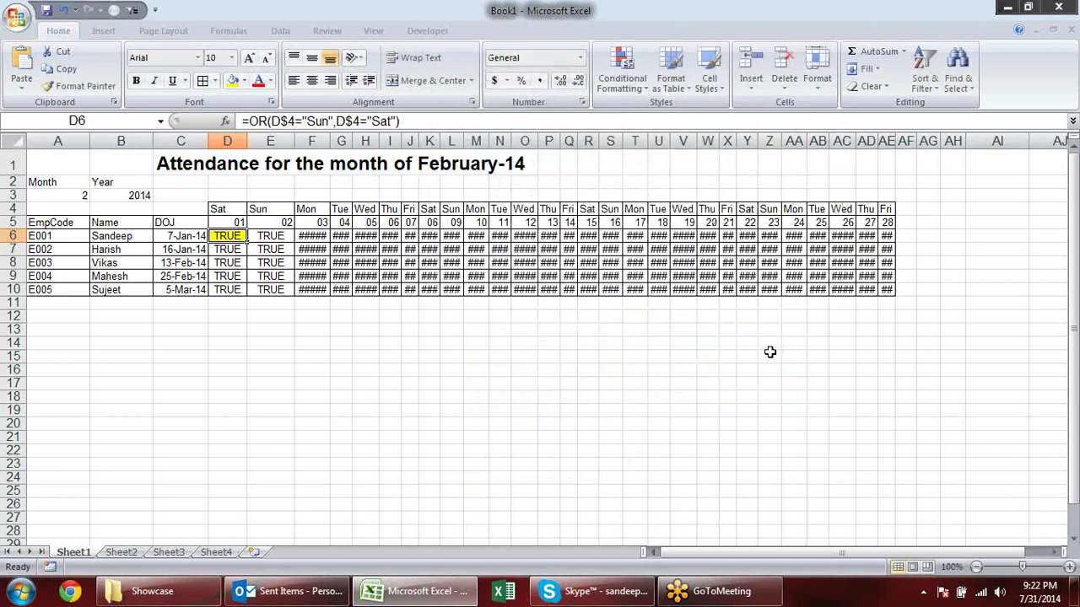
Format-paint D6's weekend highlighting across D4:AE10.
click(99, 88)
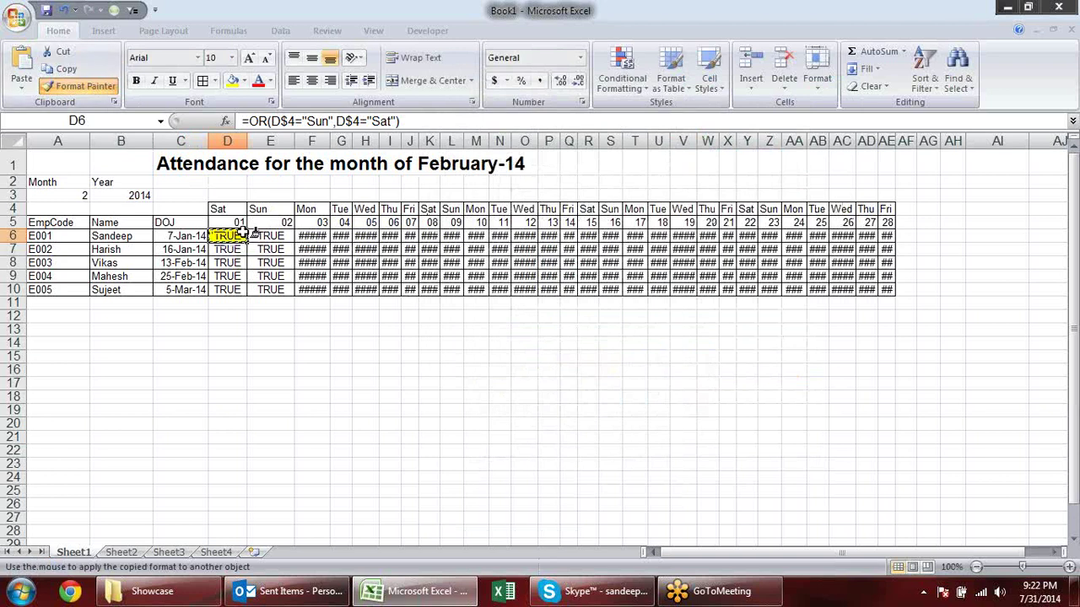
drag(220, 208, 877, 289)
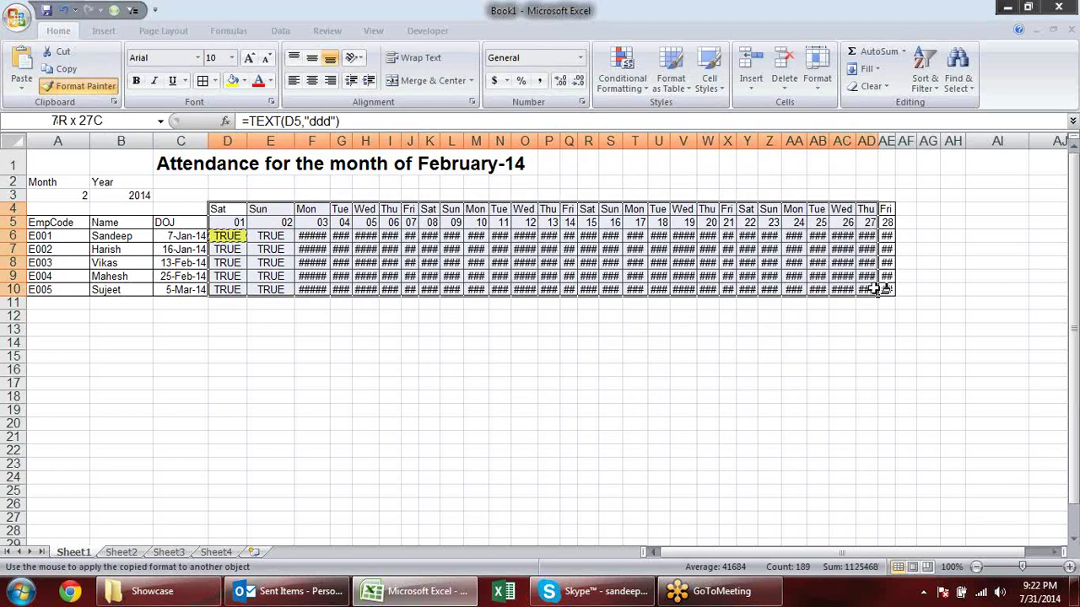
drag(881, 290, 886, 290)
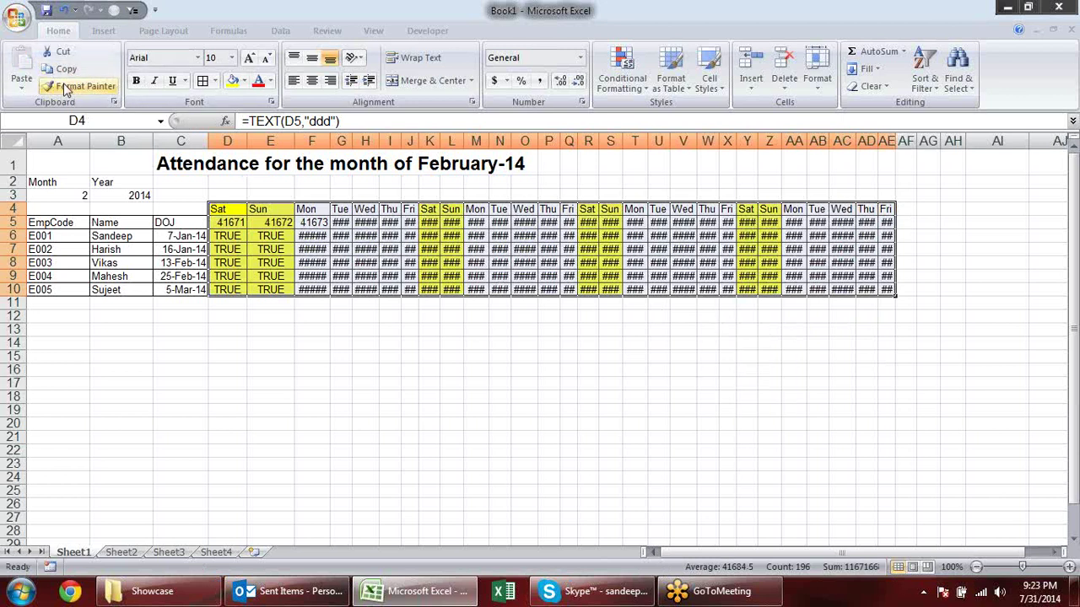
Give row 5 dates D5:AE5 the custom number format dd, then select D6:AE10.
click(592, 395)
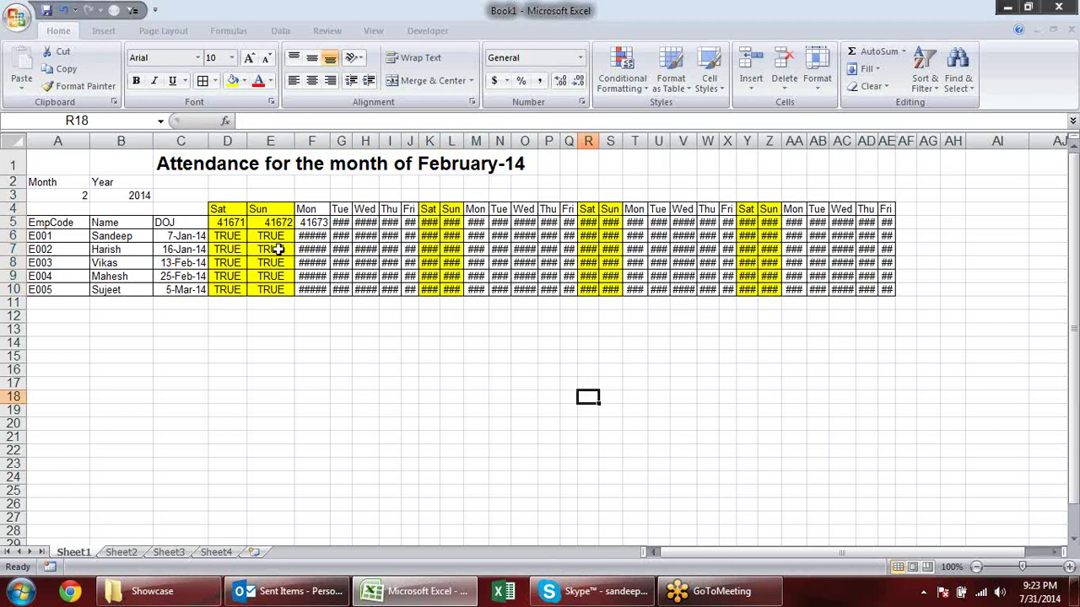
mouse_move(216, 221)
mouse_down()
mouse_move(940, 219)
mouse_move(896, 221)
mouse_up()
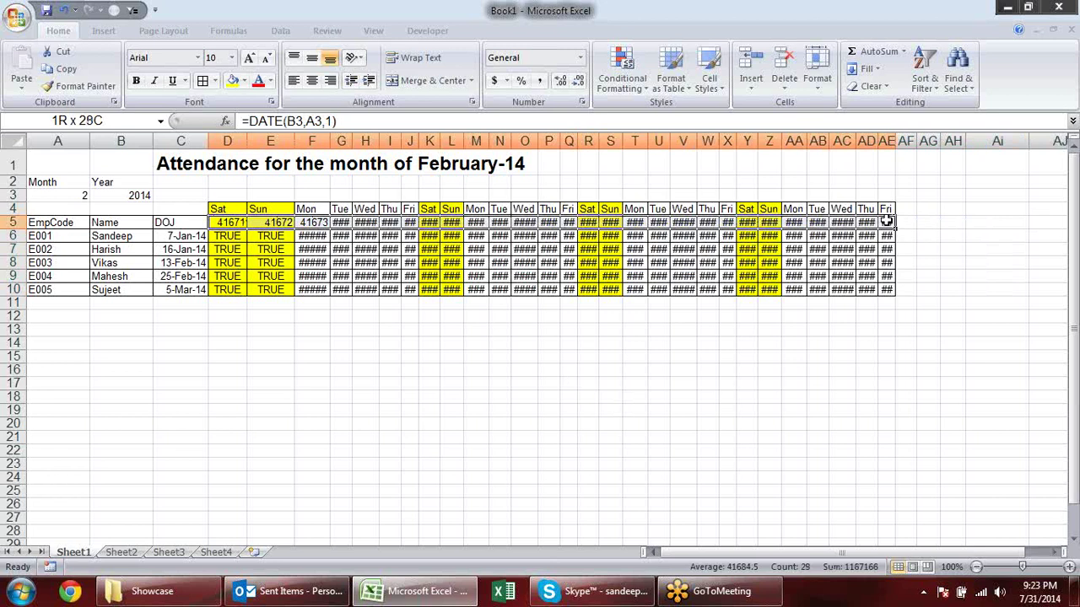
click(581, 102)
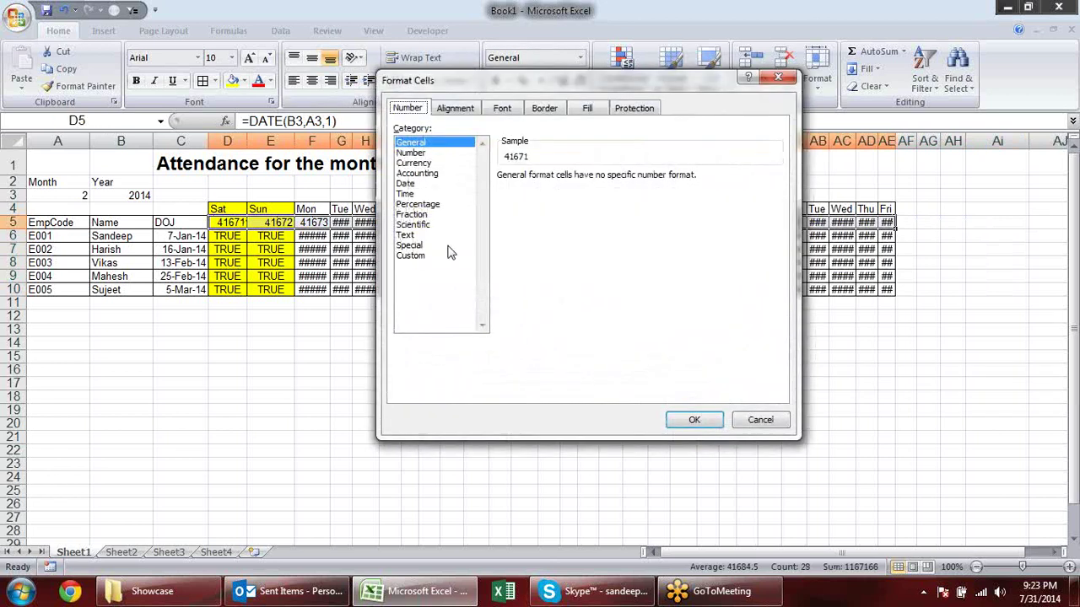
click(449, 255)
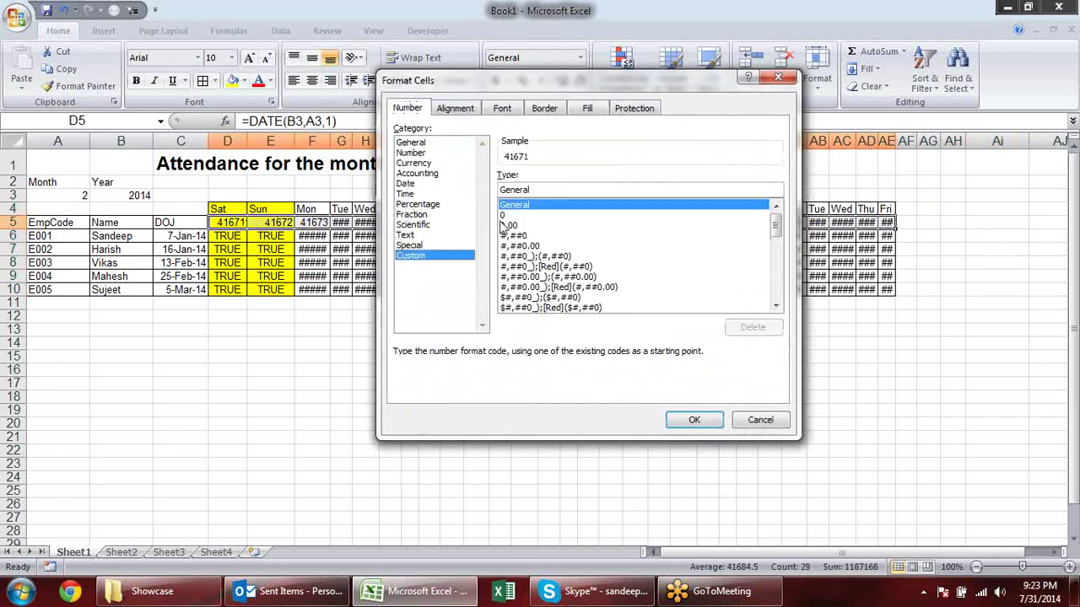
double_click(560, 189)
text(dd)
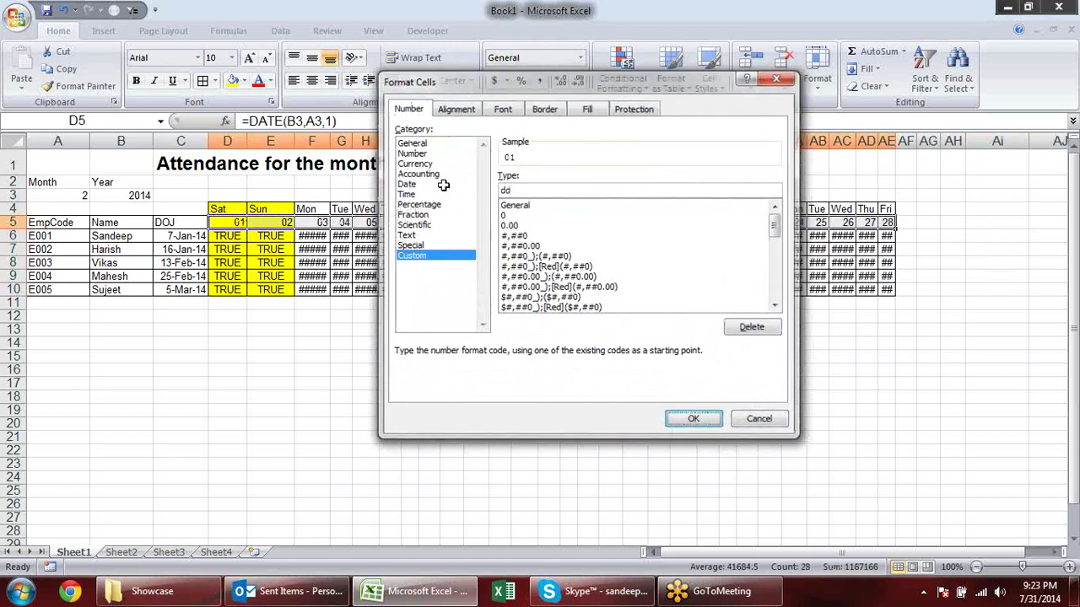
key(Return)
click(638, 317)
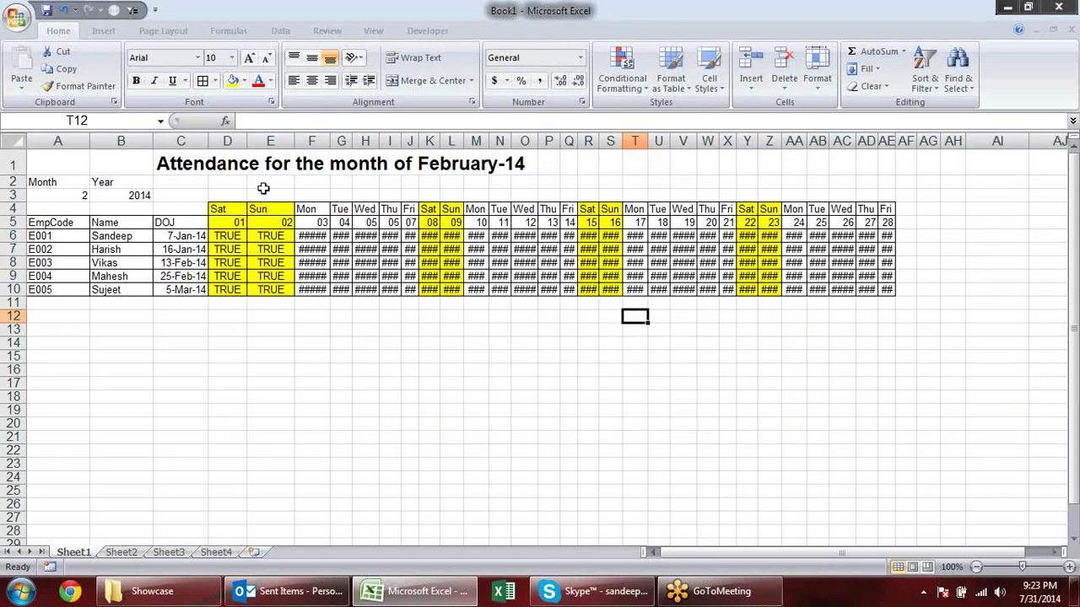
mouse_move(245, 236)
mouse_down()
mouse_move(784, 295)
mouse_move(880, 291)
mouse_up()
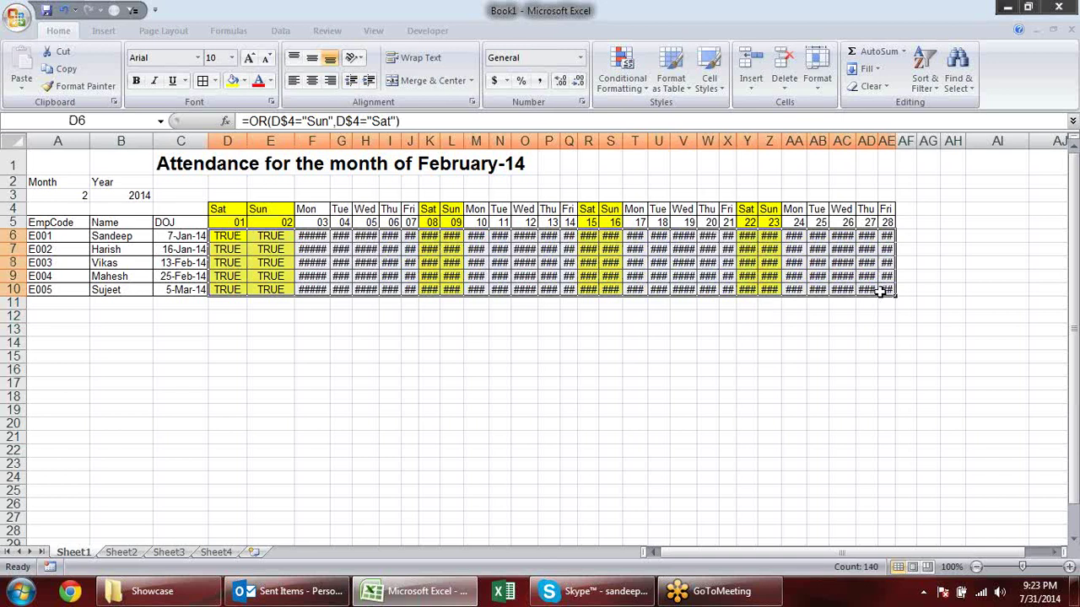
Delete the TRUE values from D6:AE10 and narrow columns D and E.
key(Delete)
click(342, 327)
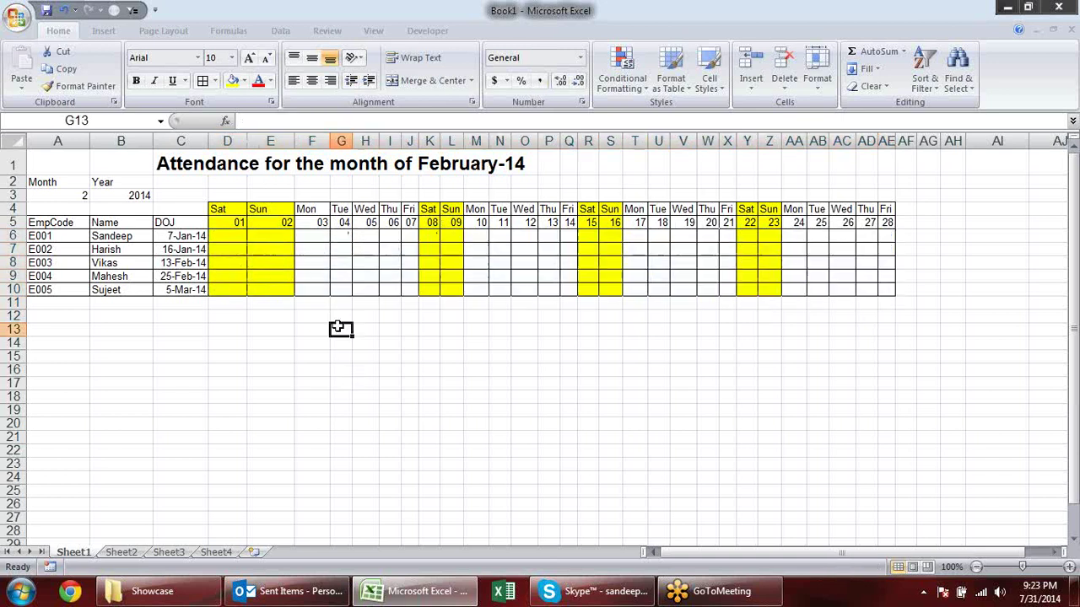
click(228, 140)
drag(228, 141, 269, 141)
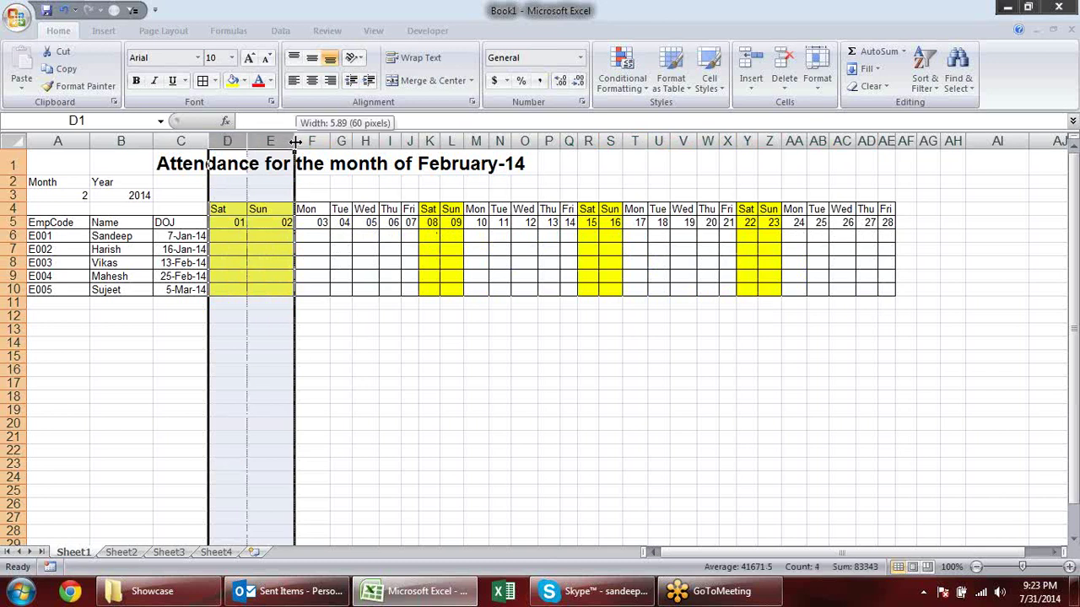
click(349, 349)
Cycle the A3 month through 5, 9, 10, 9 and settle on 8 (August-14).
click(74, 197)
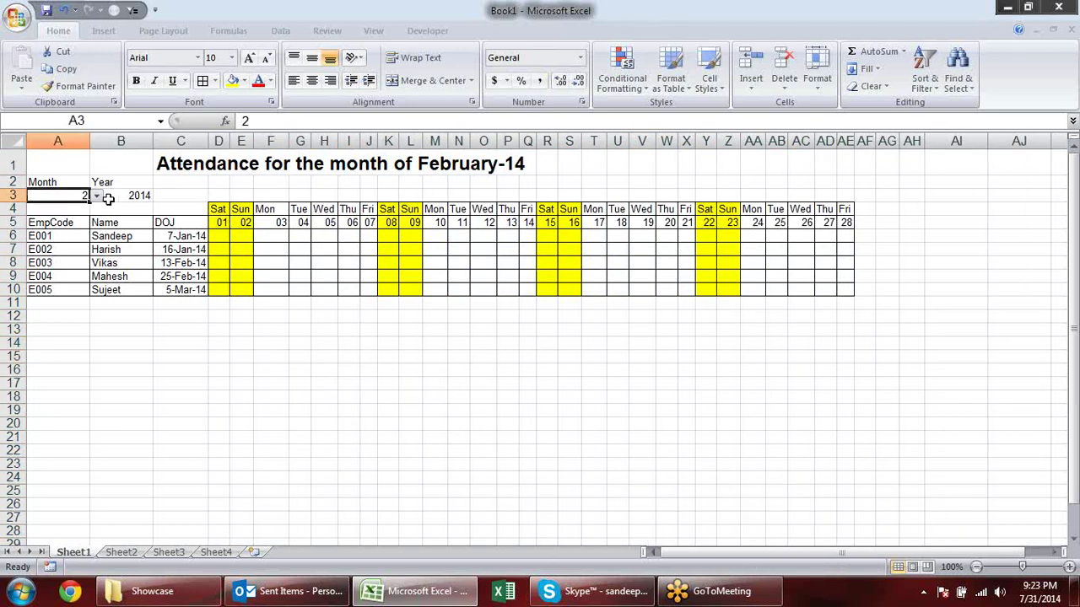
click(98, 196)
click(83, 222)
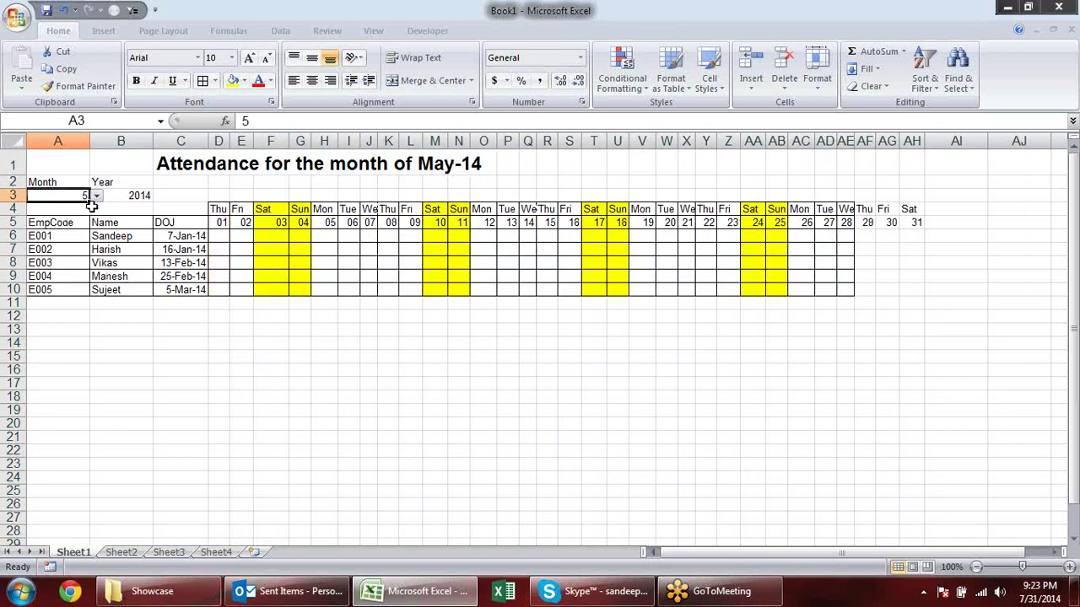
click(98, 198)
click(81, 256)
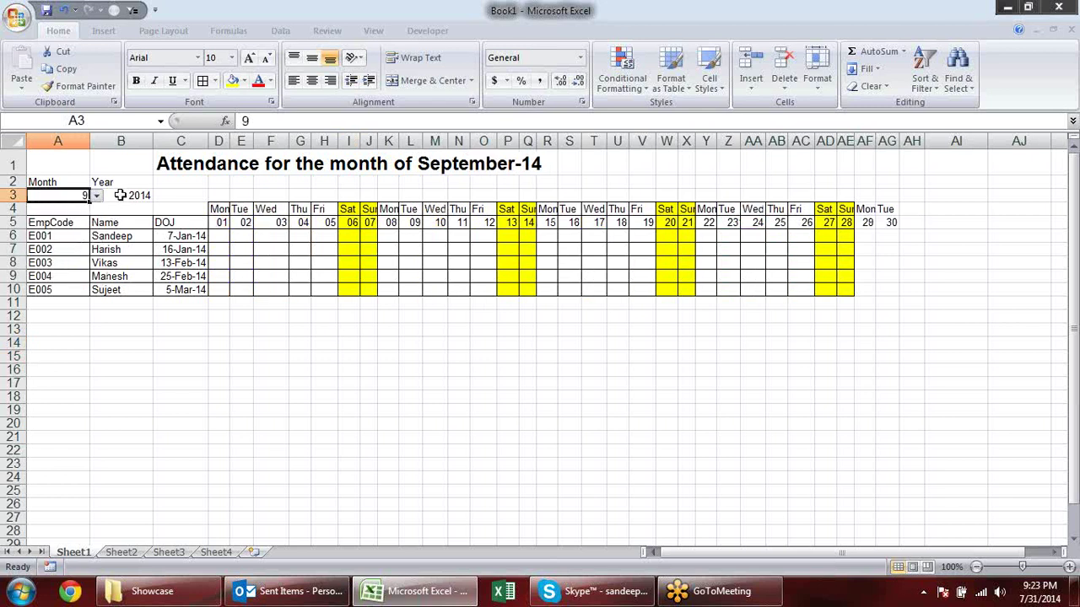
click(98, 196)
click(59, 243)
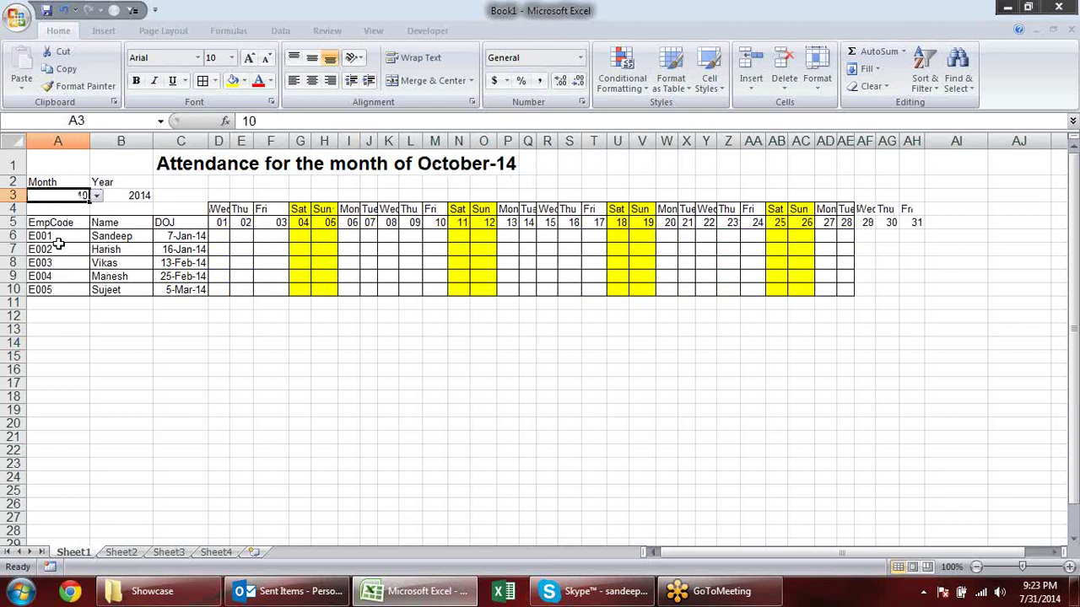
click(98, 197)
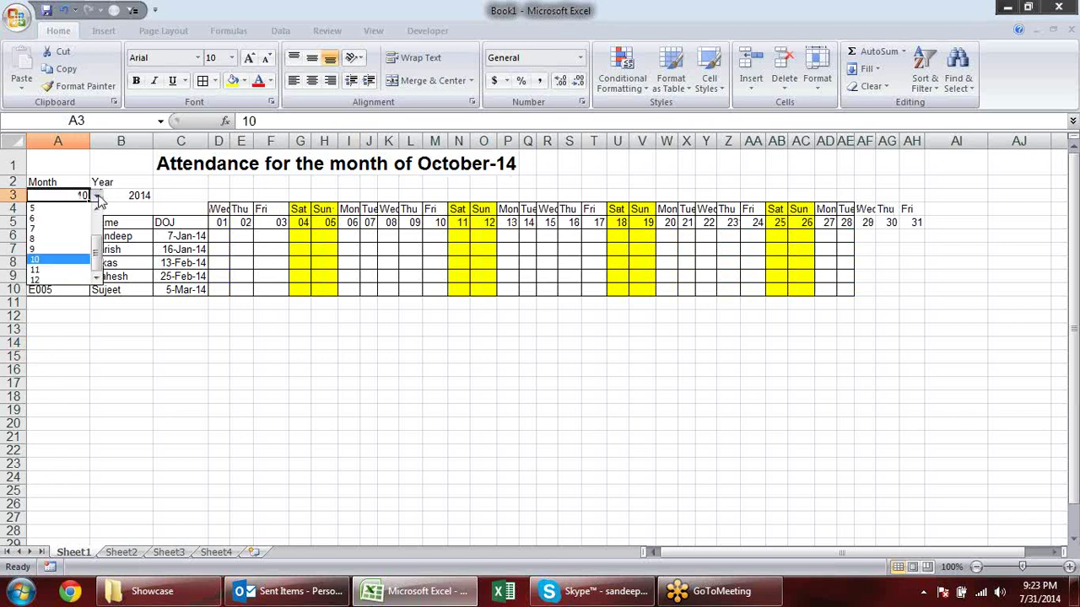
click(76, 257)
click(98, 196)
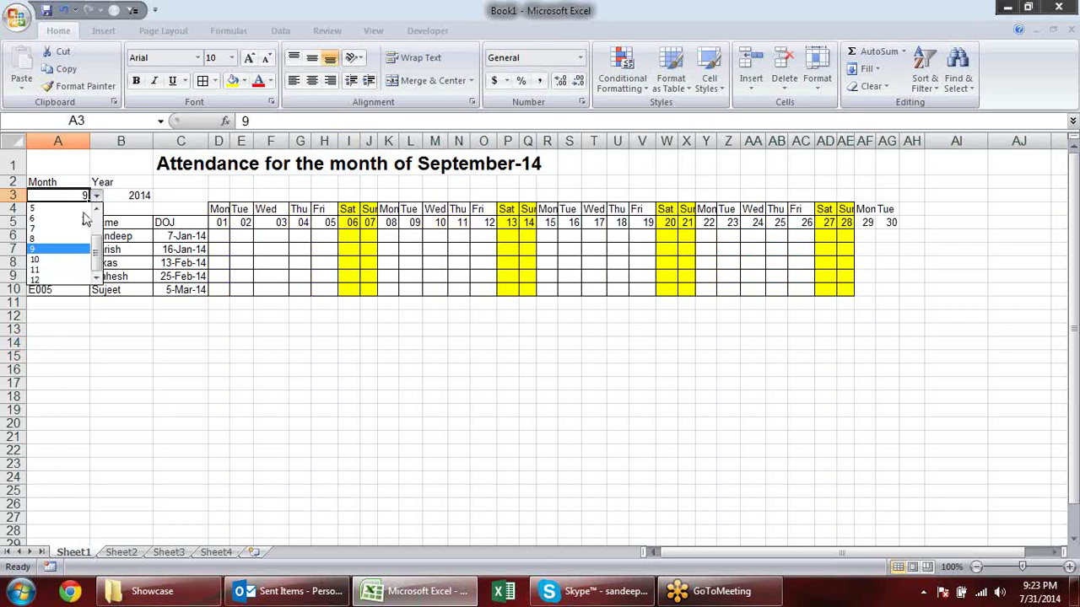
click(63, 240)
drag(865, 207, 905, 284)
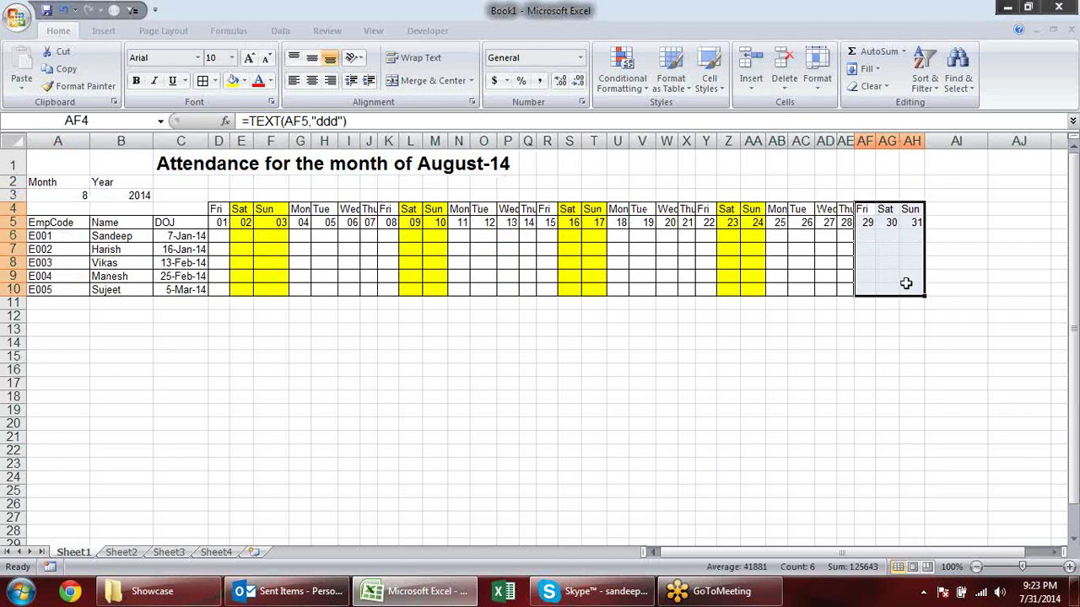
click(706, 357)
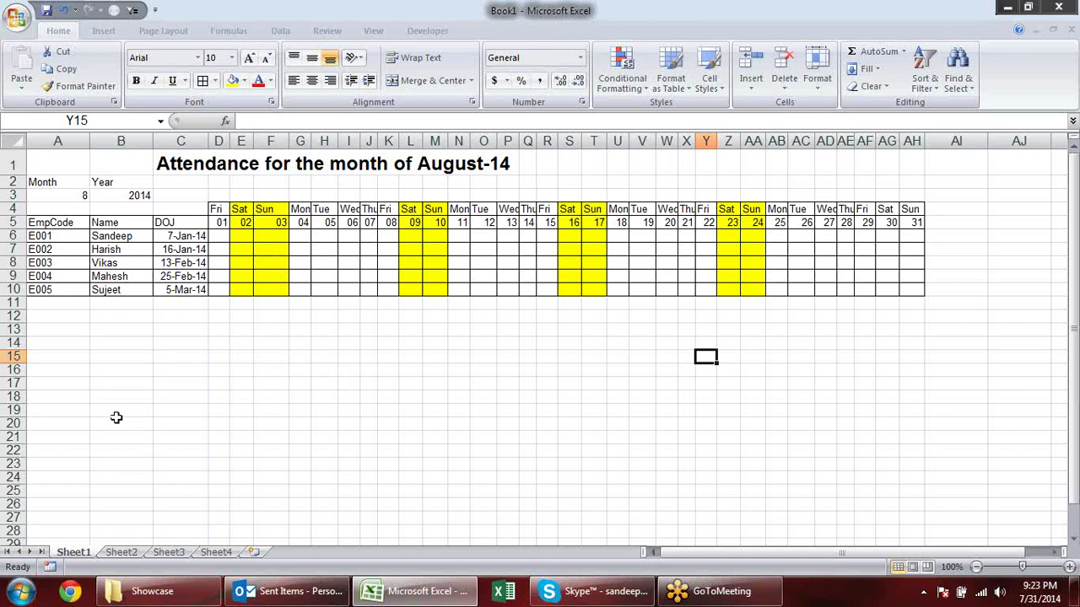
Rename Book1's blank Sheet2 tab to 'holiday'.
click(120, 551)
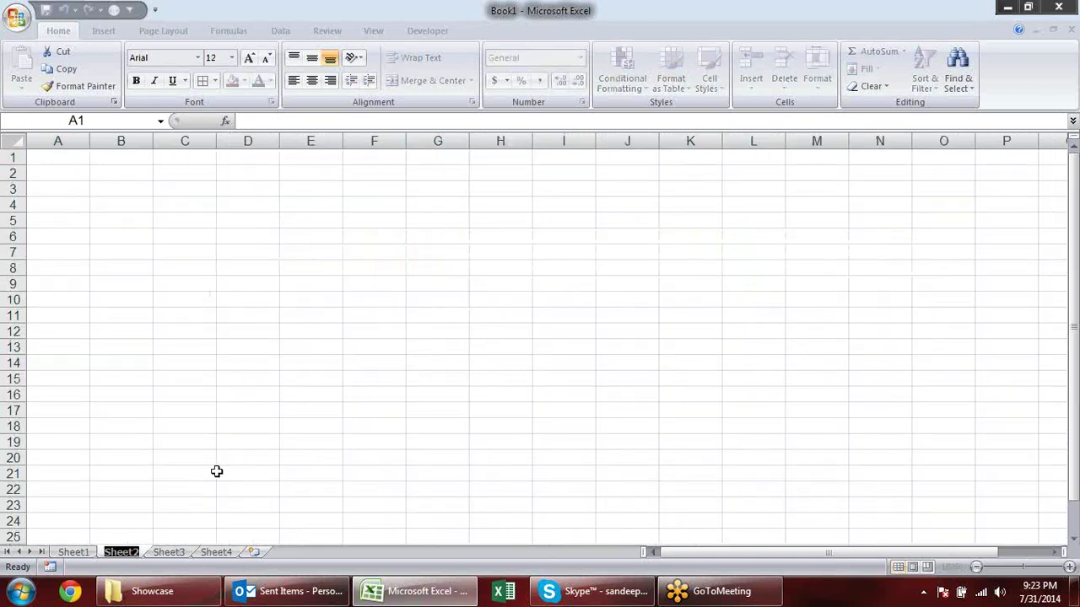
text(holiday)
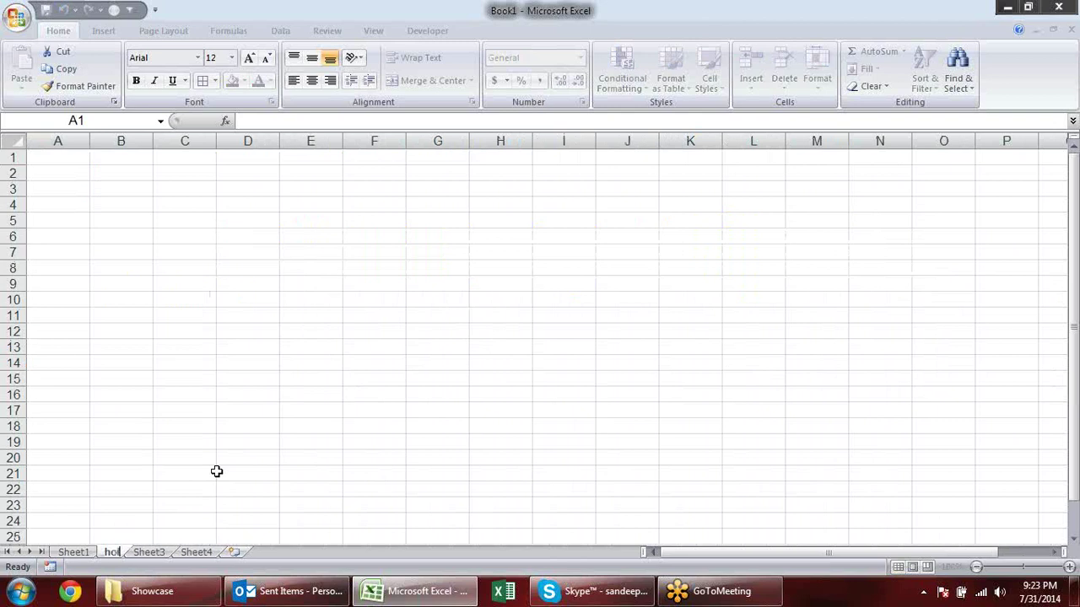
key(Return)
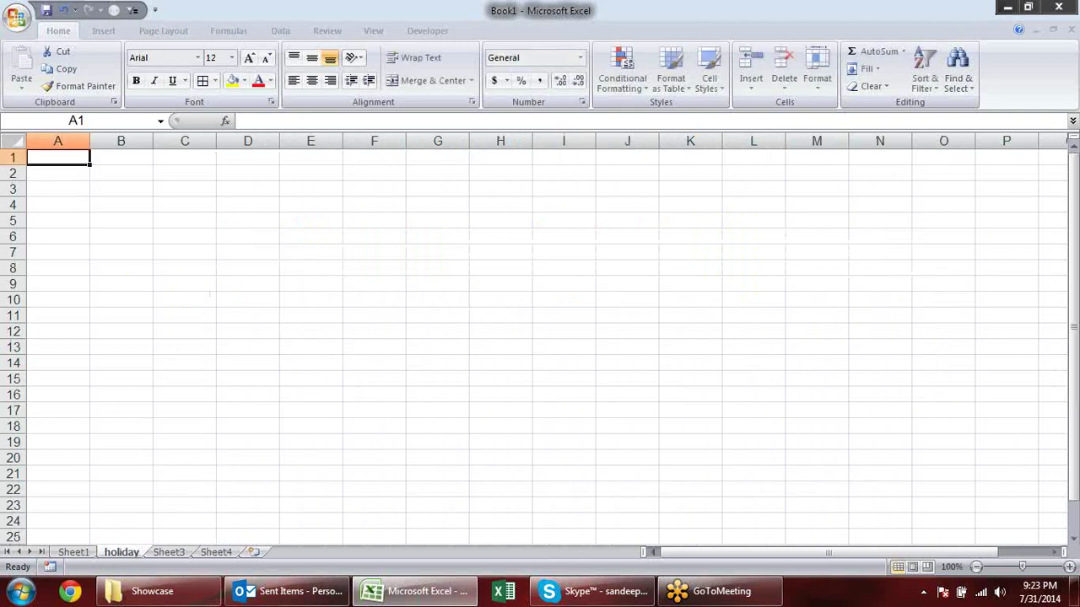
Bring the Showcase folder on Local Disk (D:) to the front, briefly passing through Outlook and Chrome.
click(160, 591)
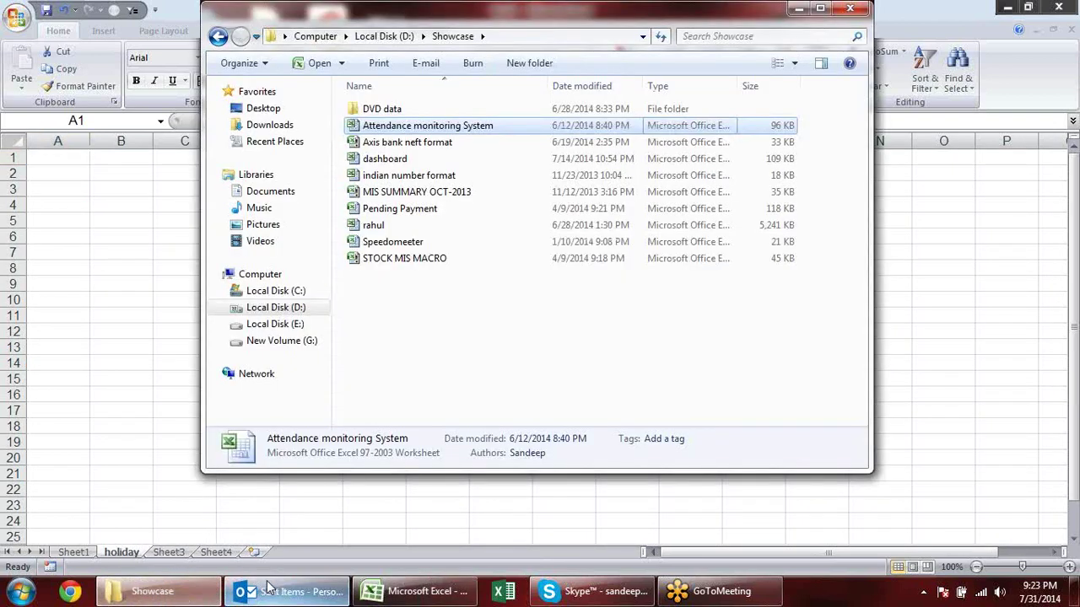
click(268, 588)
click(69, 592)
click(1074, 6)
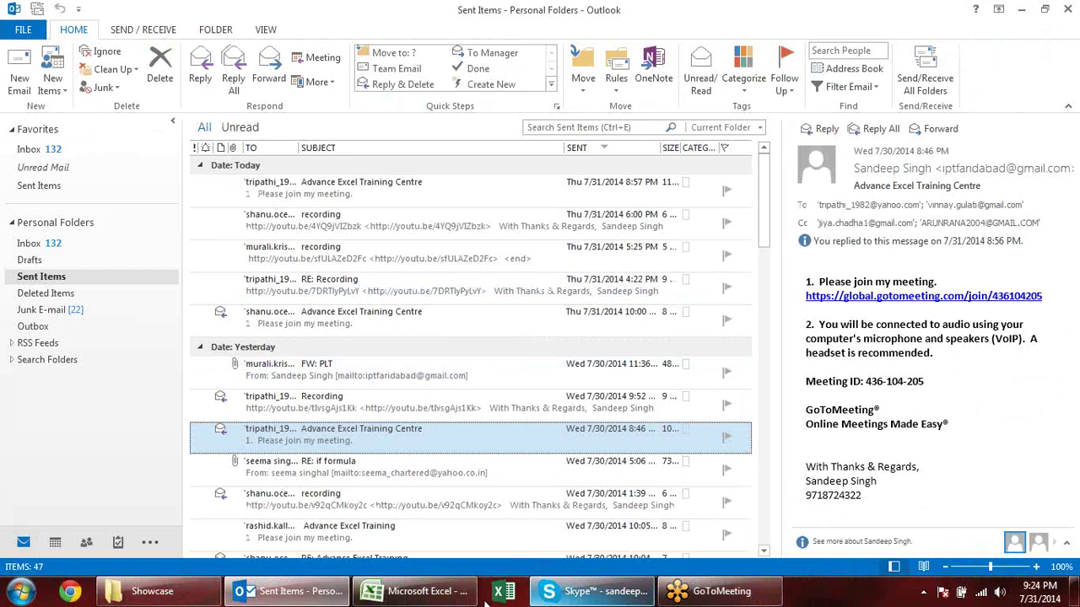
click(1021, 10)
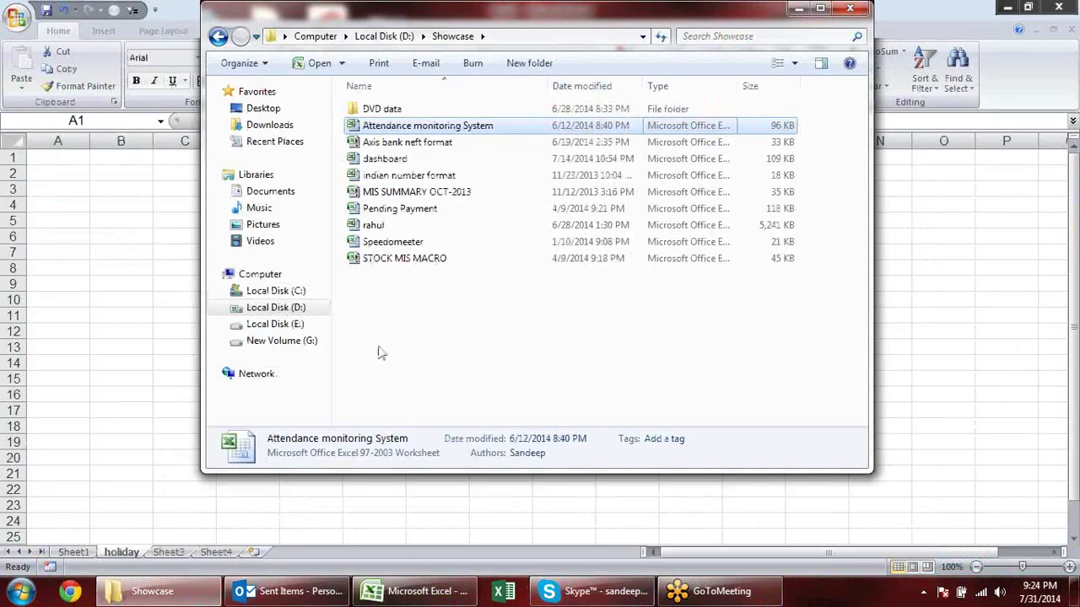
Copy the holiday list table from Attendance monitoring System into Book1's holiday sheet.
double_click(397, 126)
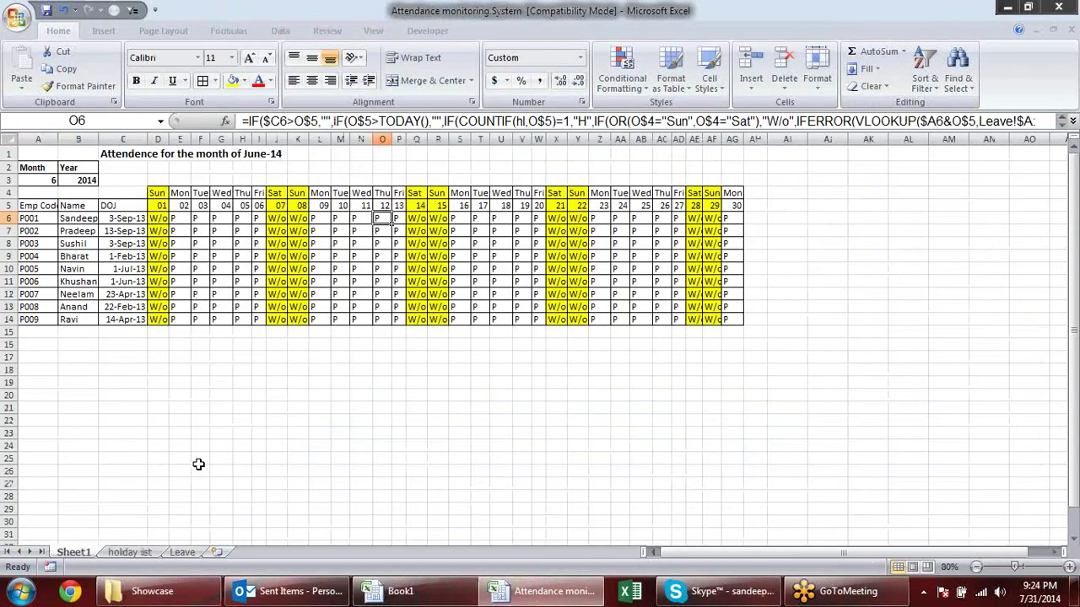
click(129, 552)
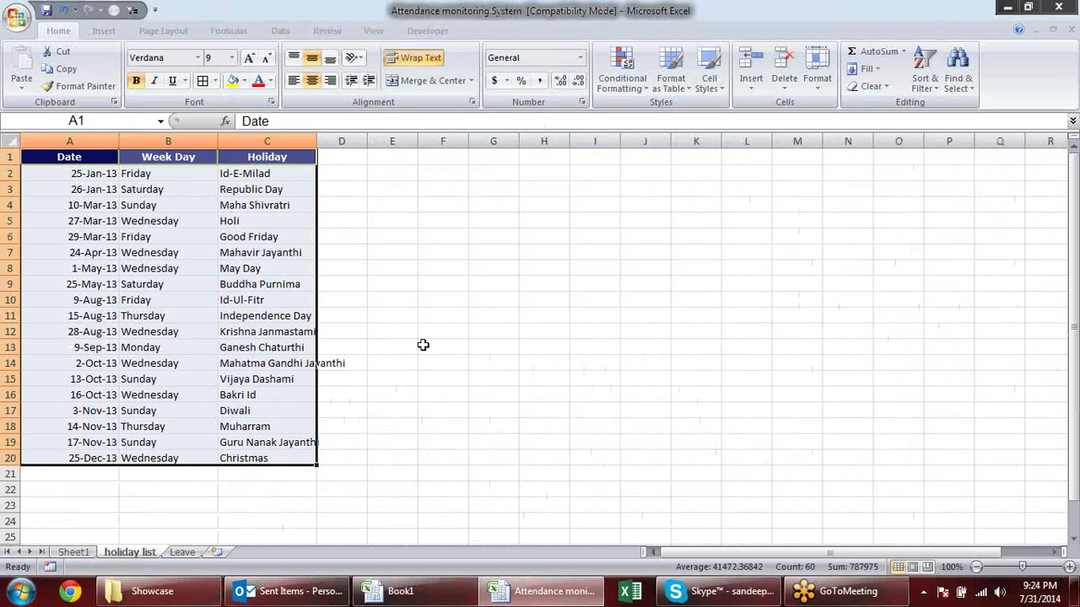
key(ctrl+c)
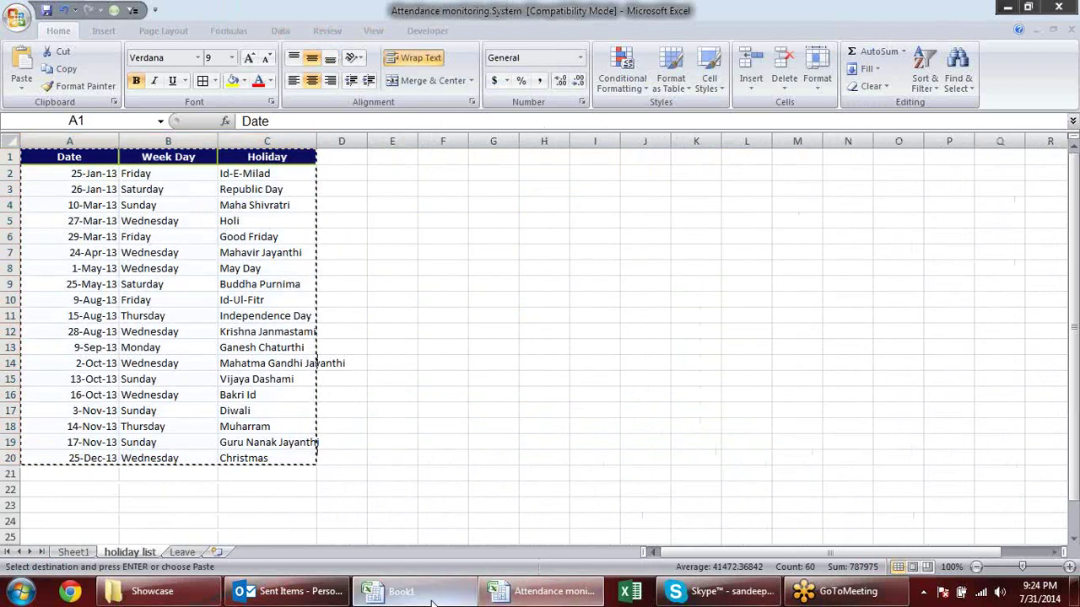
click(396, 591)
key(ctrl+v)
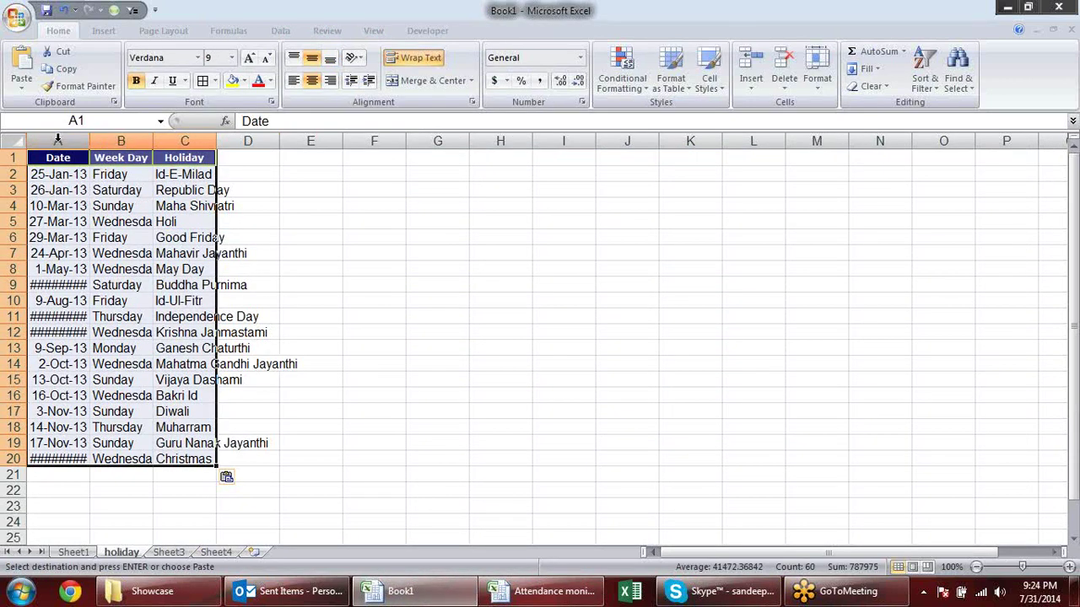
Autofit columns A:C and close Attendance monitoring System without saving.
drag(57, 141, 190, 141)
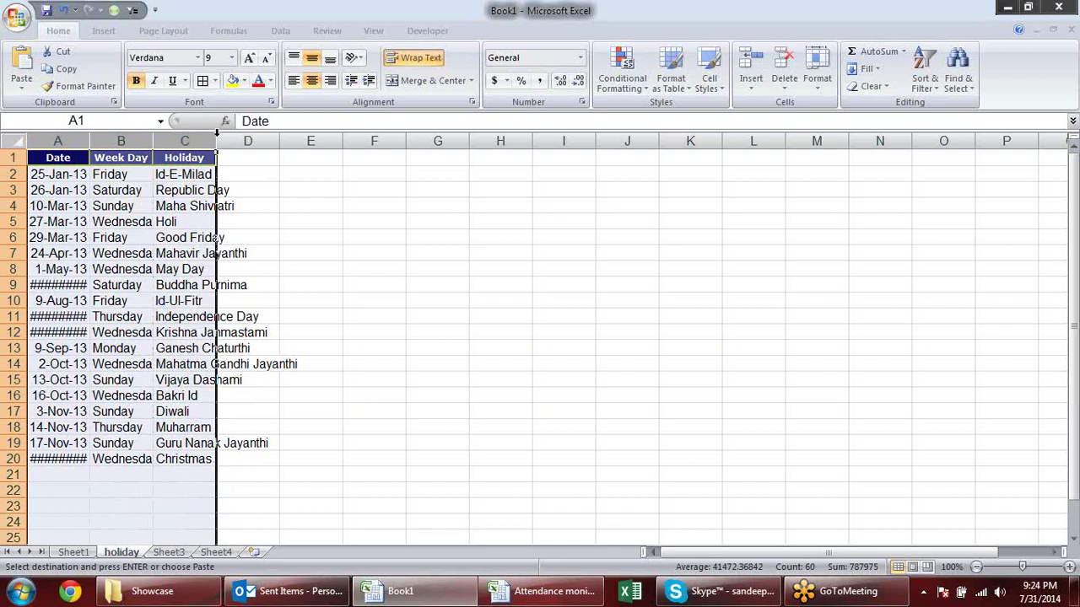
double_click(216, 137)
click(479, 319)
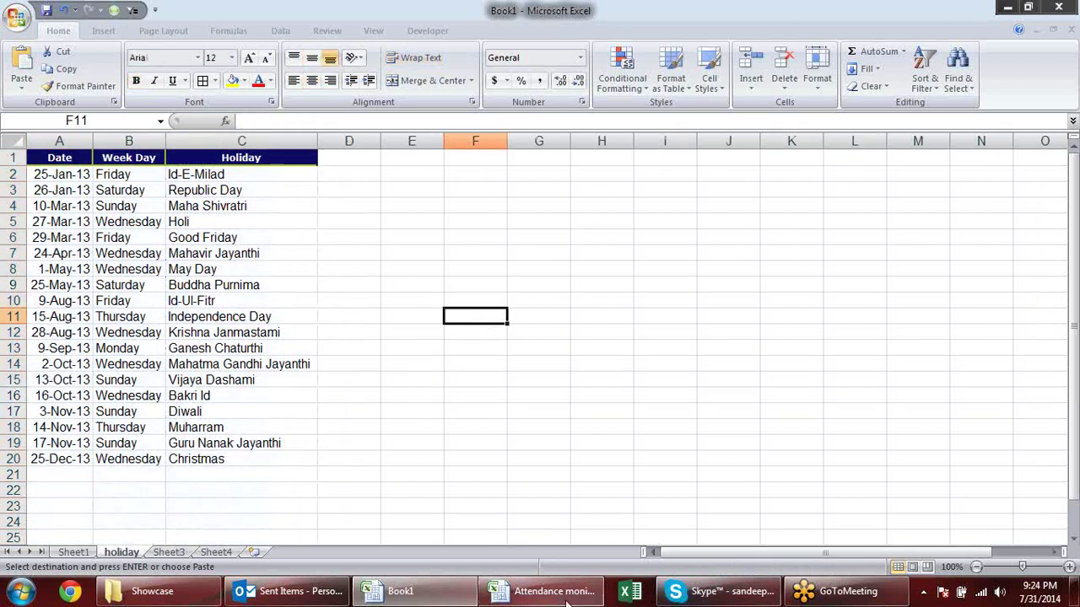
mouse_move(544, 591)
click(637, 475)
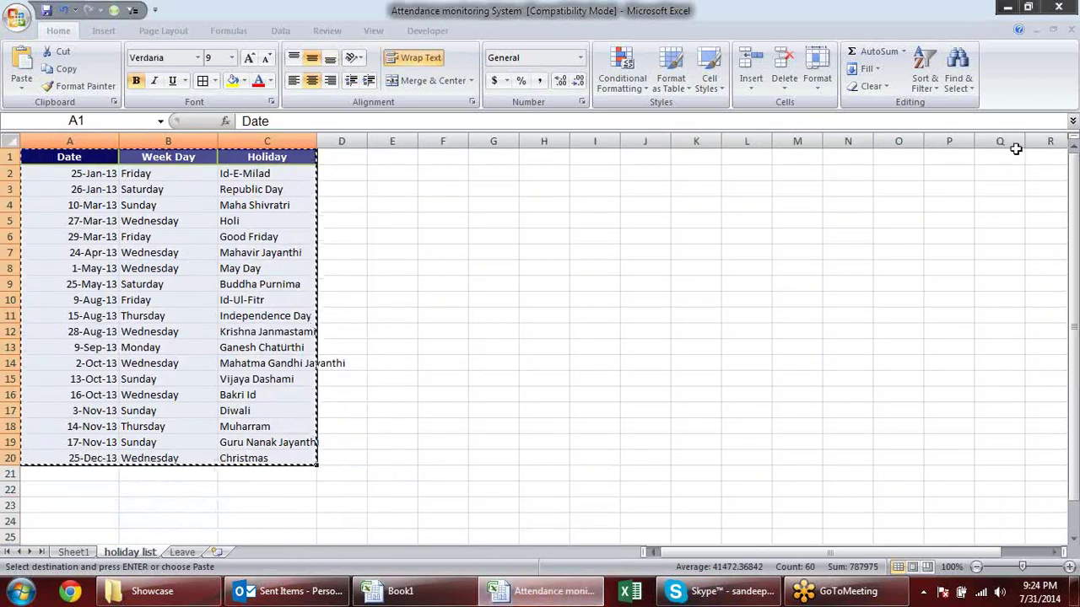
click(542, 336)
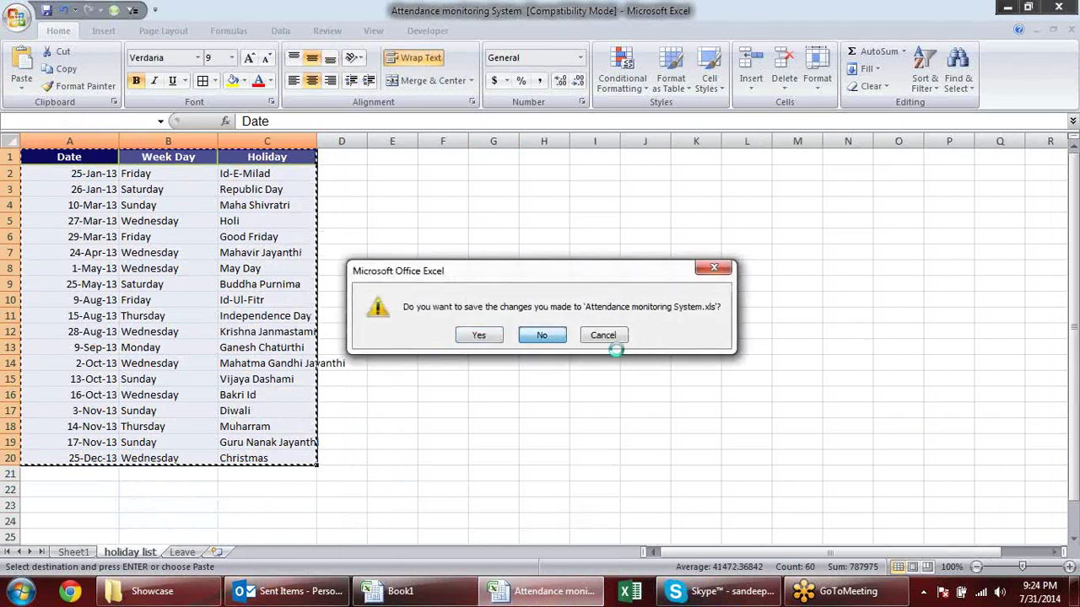
click(393, 432)
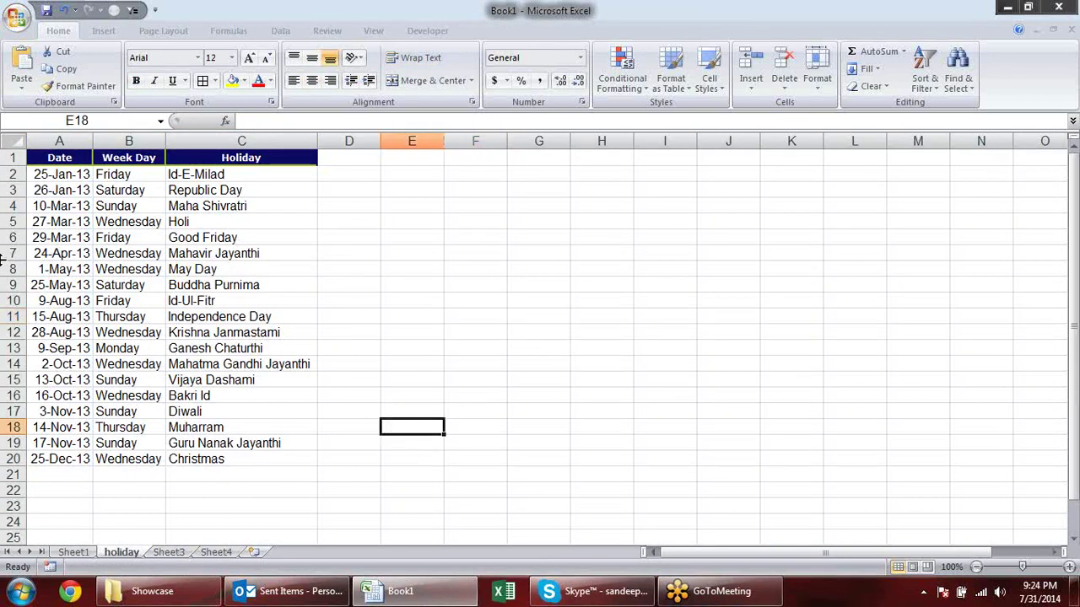
Name the holiday dates A2:A20 'hl' through the Name Box.
mouse_move(54, 176)
mouse_down()
mouse_move(2, 497)
mouse_move(34, 454)
mouse_up()
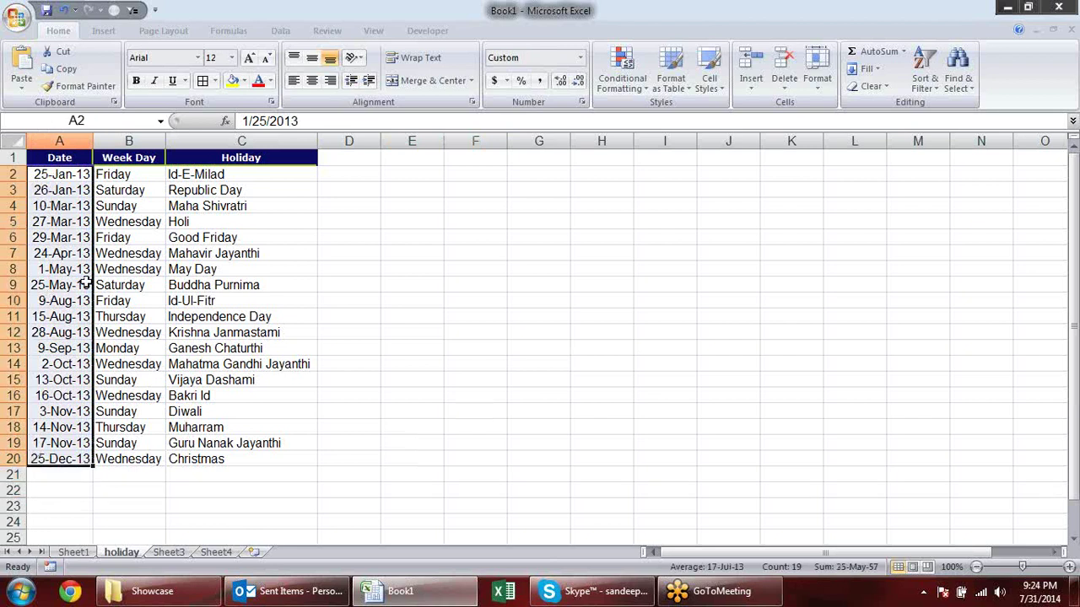
click(55, 173)
drag(63, 178, 59, 459)
click(104, 119)
text(h)
key(Return)
Test the name by typing =hl in F5, then cancel it.
click(490, 216)
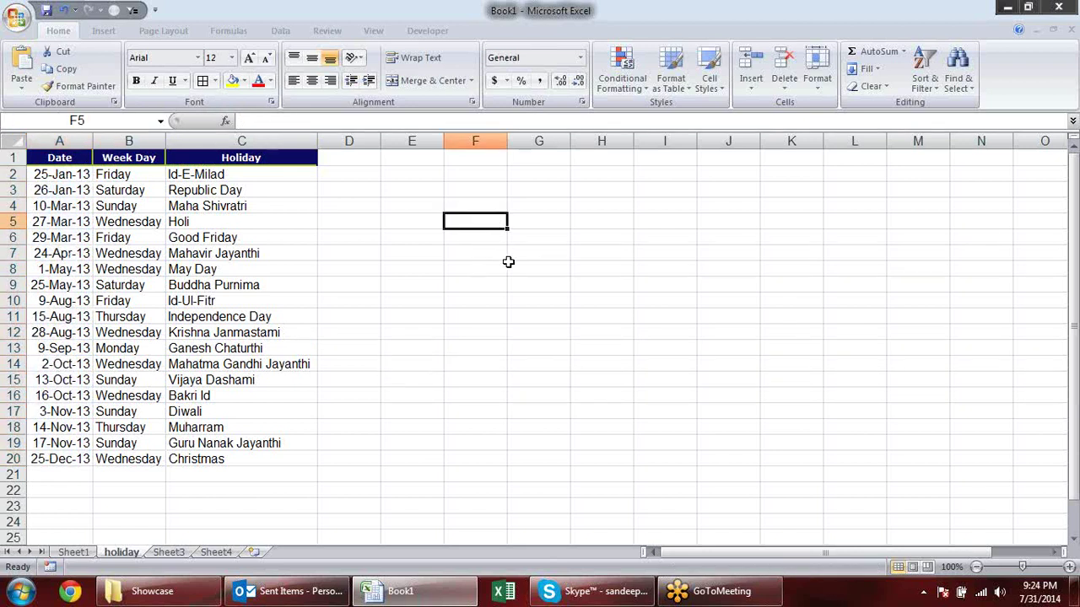
text(=hl)
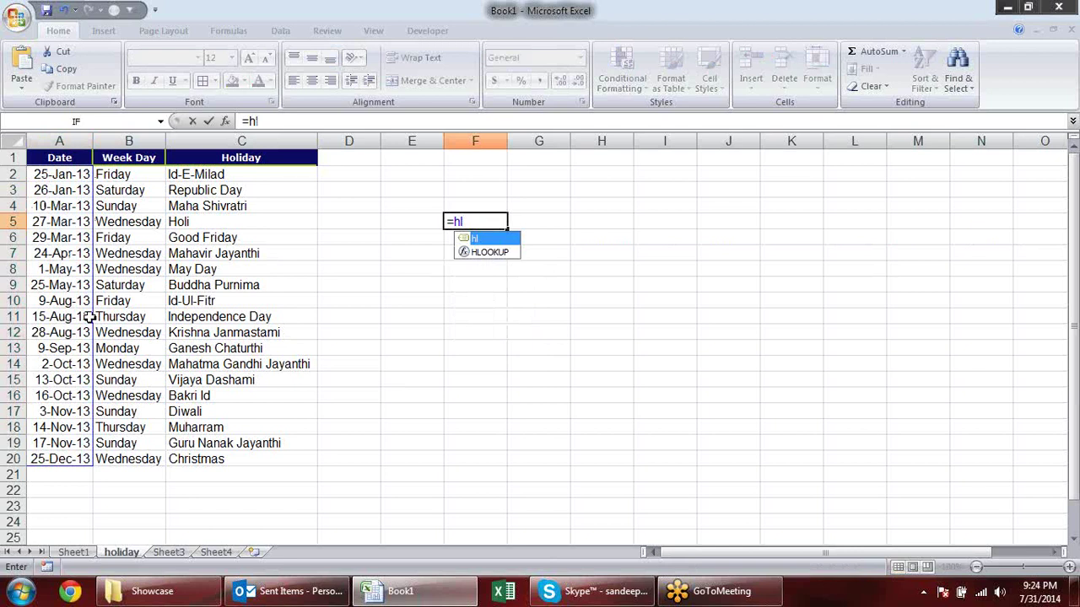
key(Escape)
key(Escape)
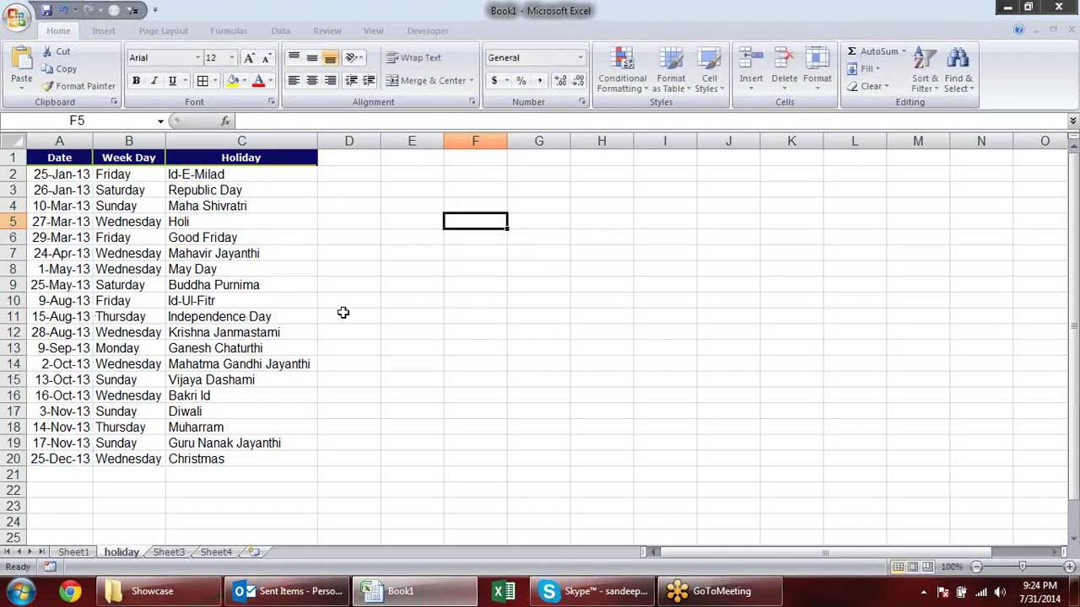
Return to the August attendance sheet and narrow column F to match the other days.
click(71, 552)
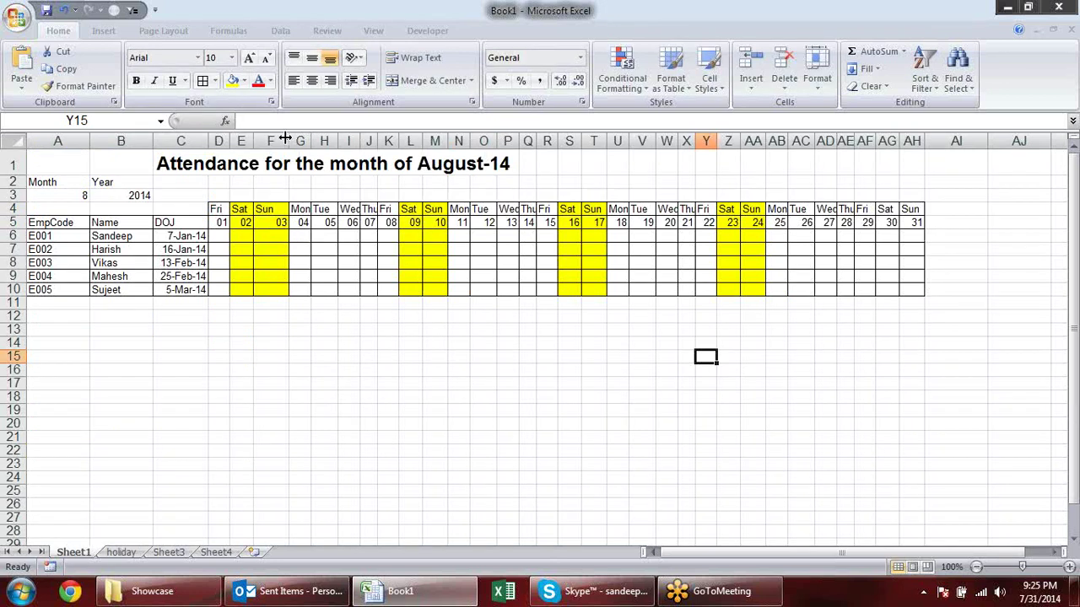
drag(285, 140, 277, 140)
click(317, 249)
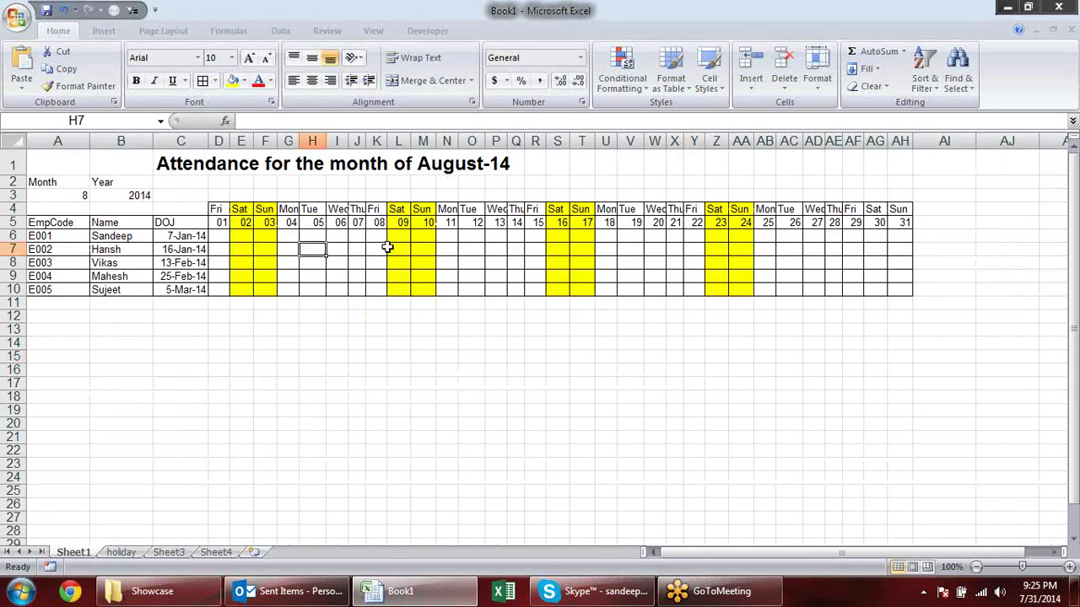
Enter =COUNTIF(hl,D$5) in D6 to count day 01 in the holiday list.
click(221, 237)
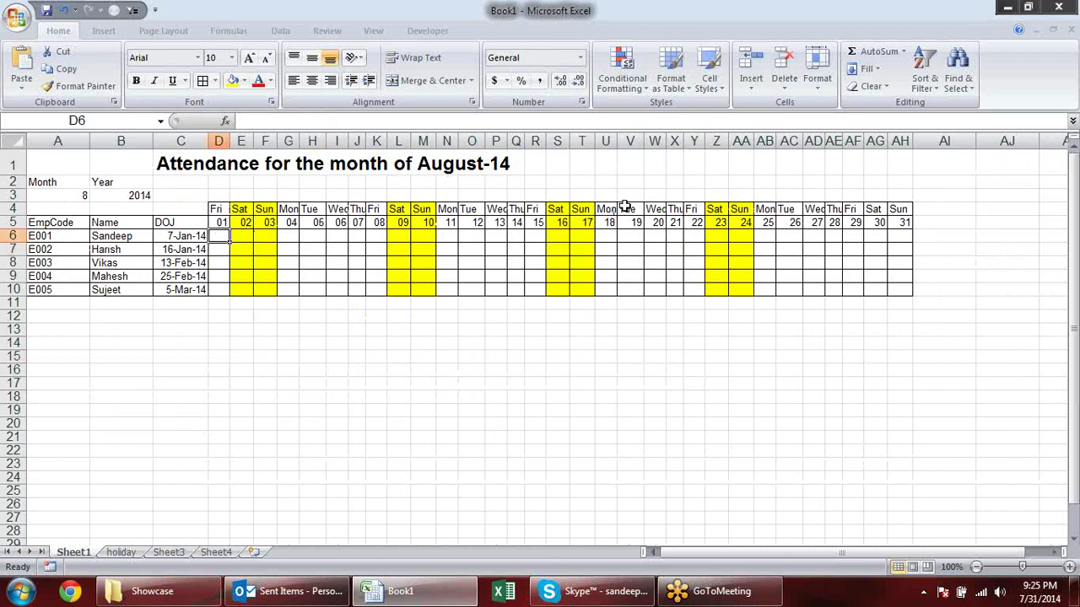
text(=if)
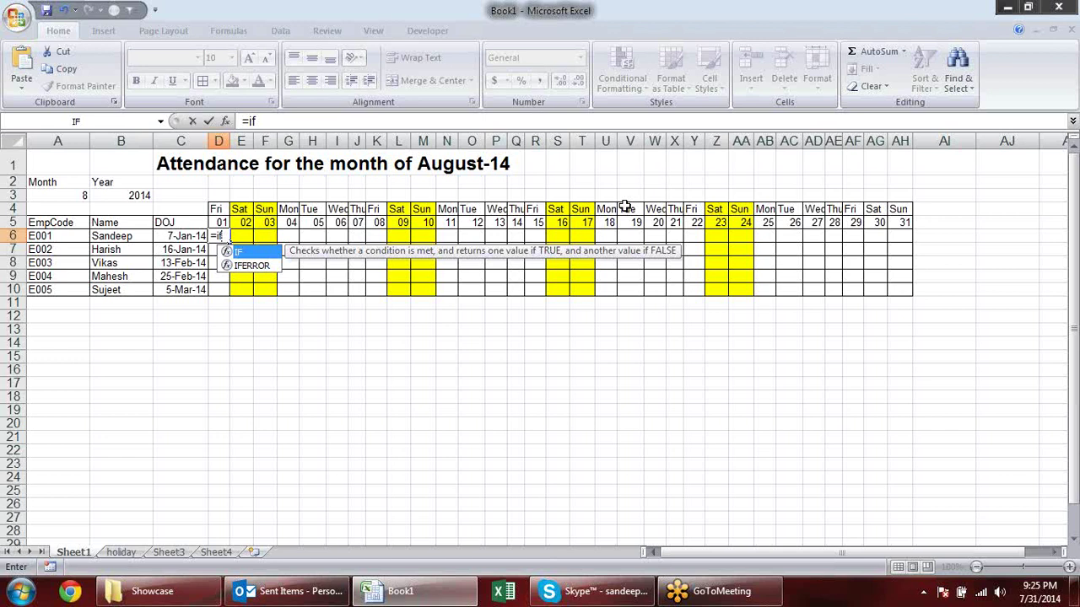
key(BackSpace)
key(BackSpace)
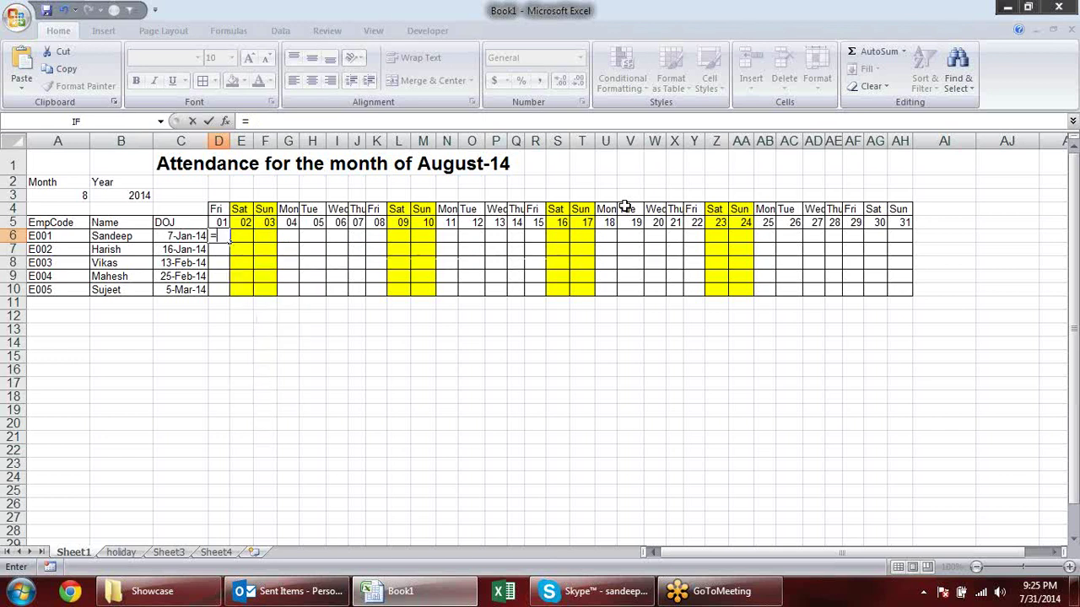
text(coun)
key(Down)
key(Down)
key(Down)
key(Tab)
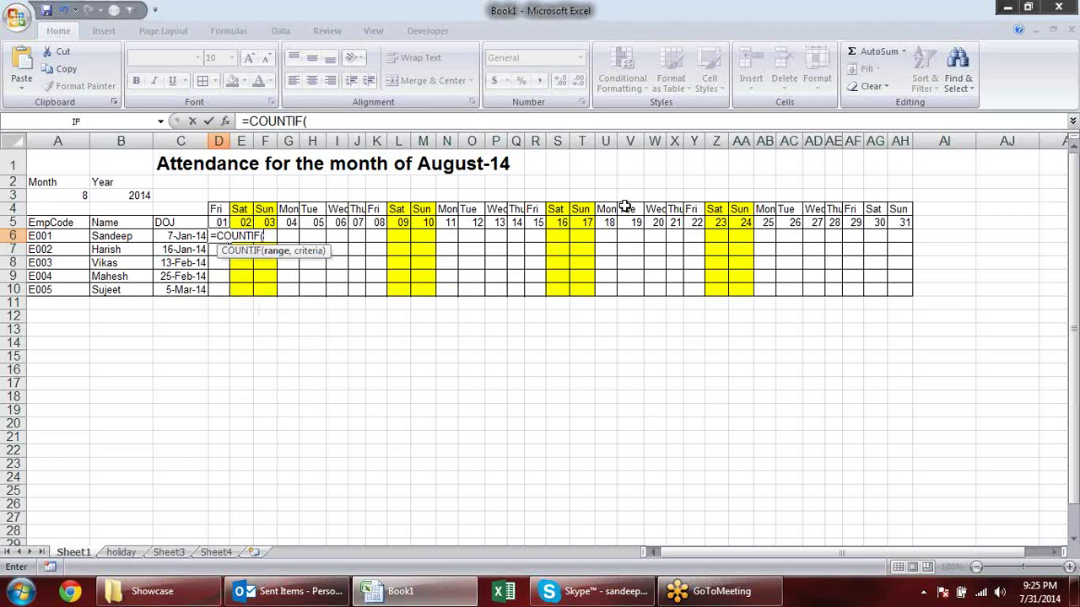
text(hl)
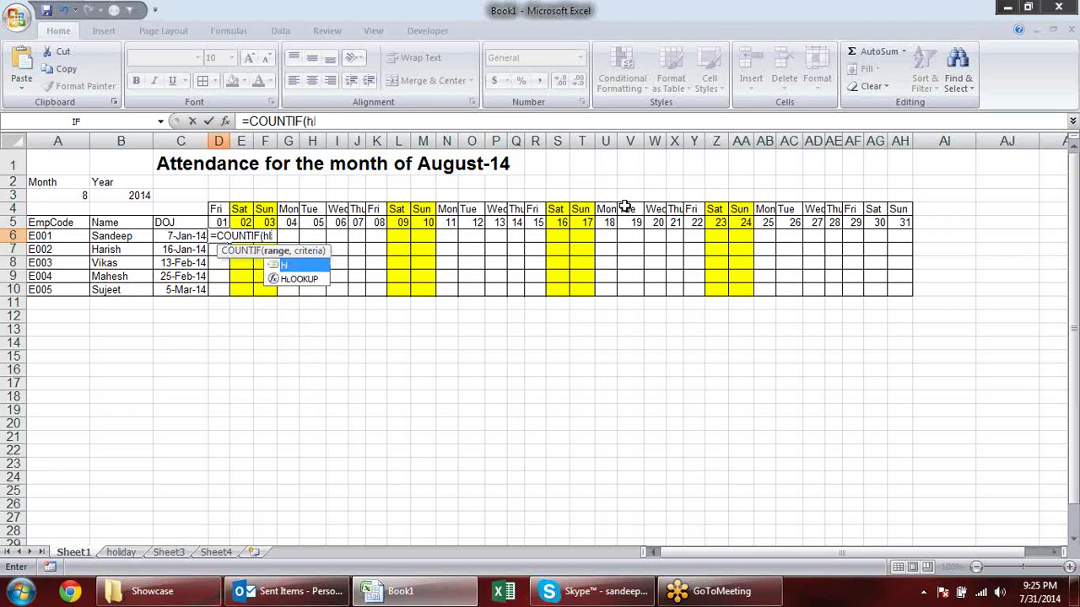
text(,)
click(221, 218)
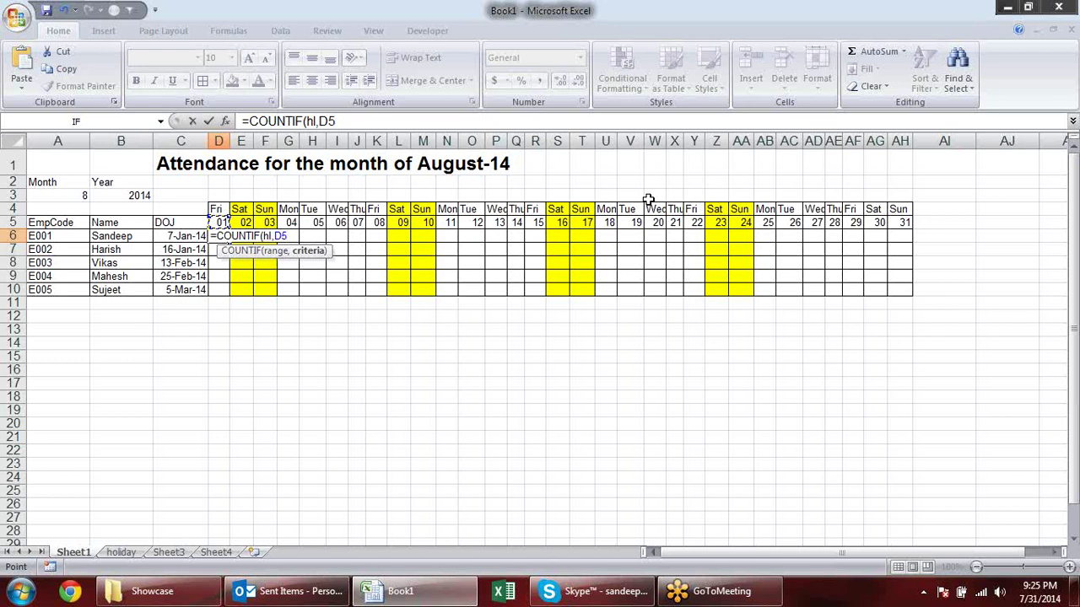
click(281, 236)
text($)
key(Return)
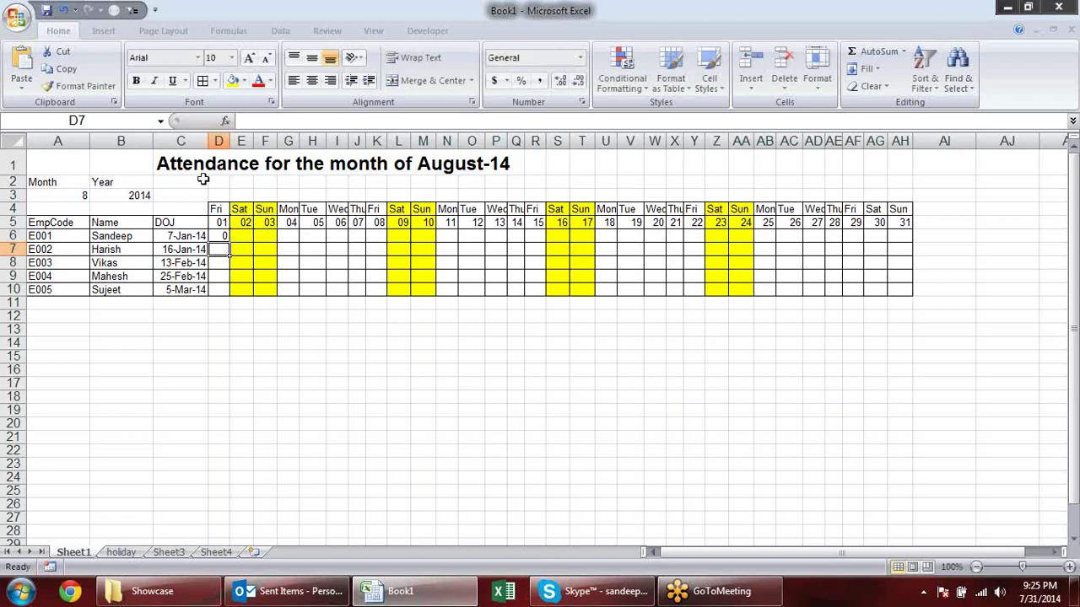
Extend D6's formula to =COUNTIF(hl,D$5)>0, showing FALSE, and reopen it for editing.
click(224, 237)
double_click(224, 237)
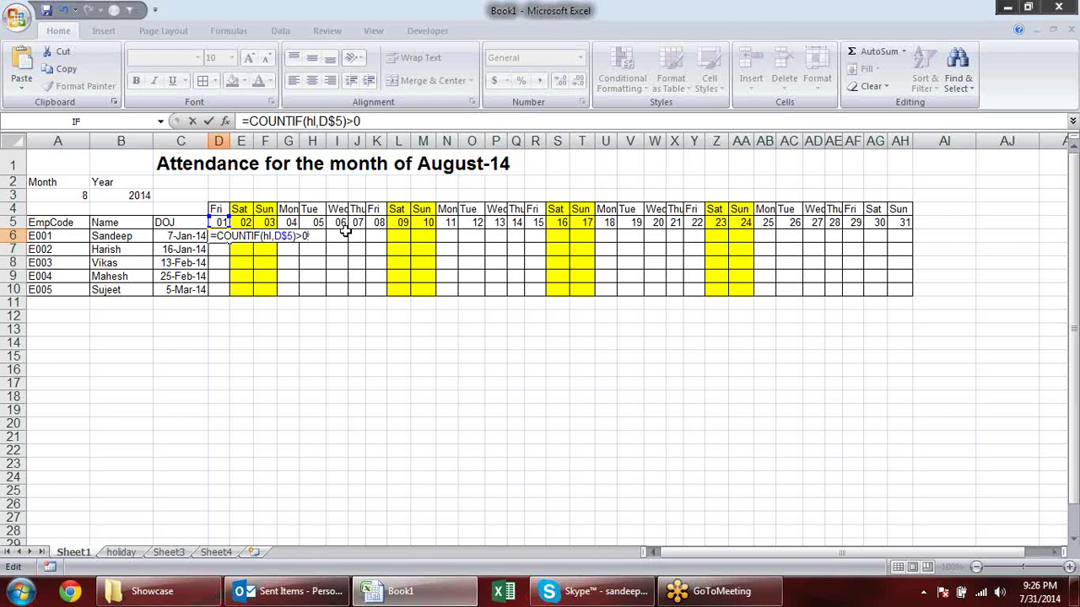
key(Return)
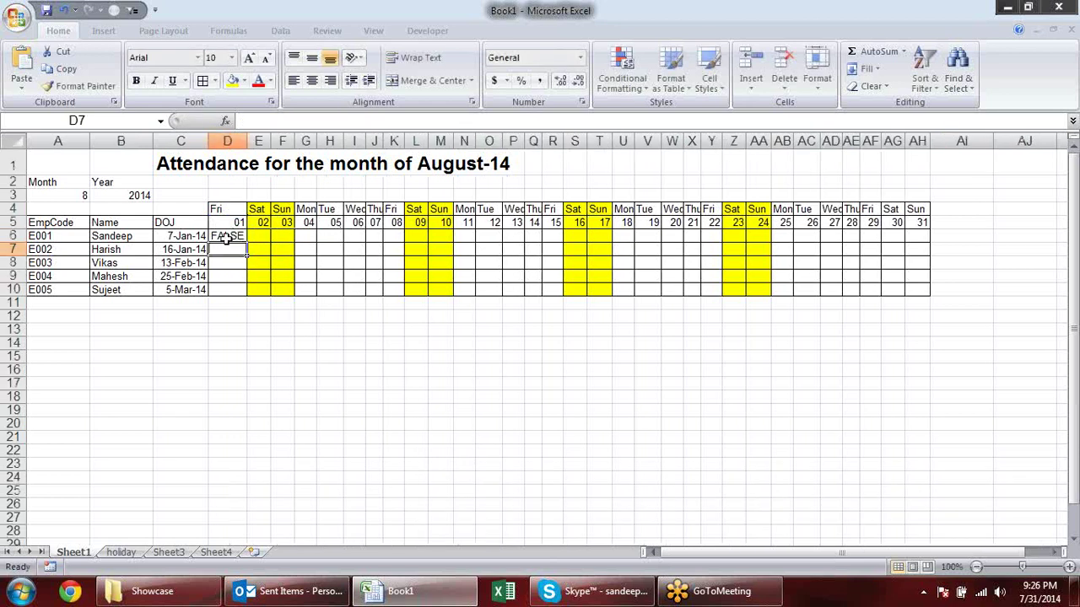
click(228, 222)
click(240, 237)
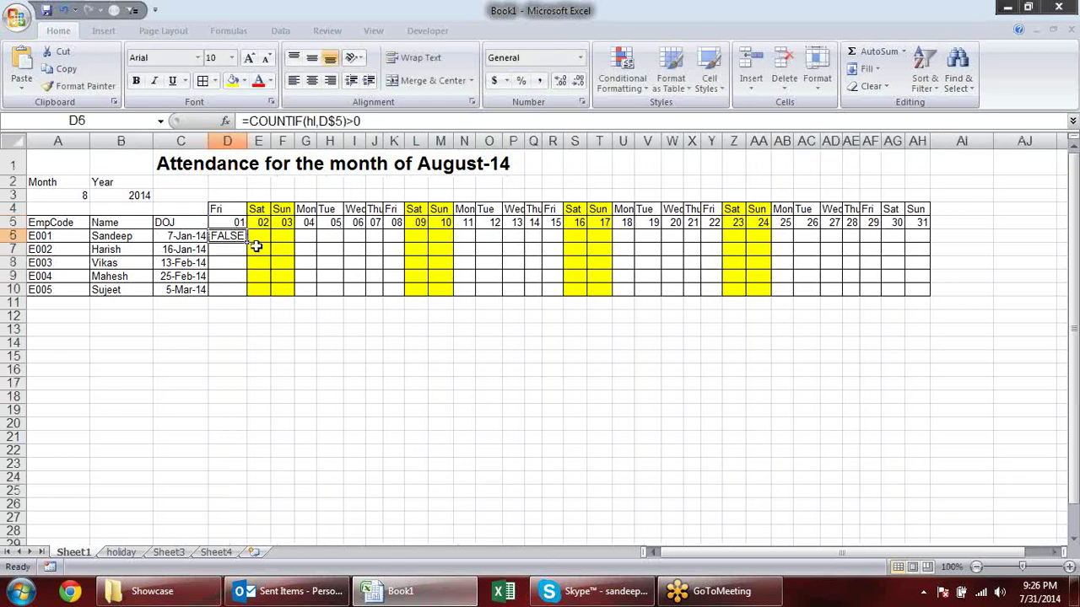
double_click(239, 236)
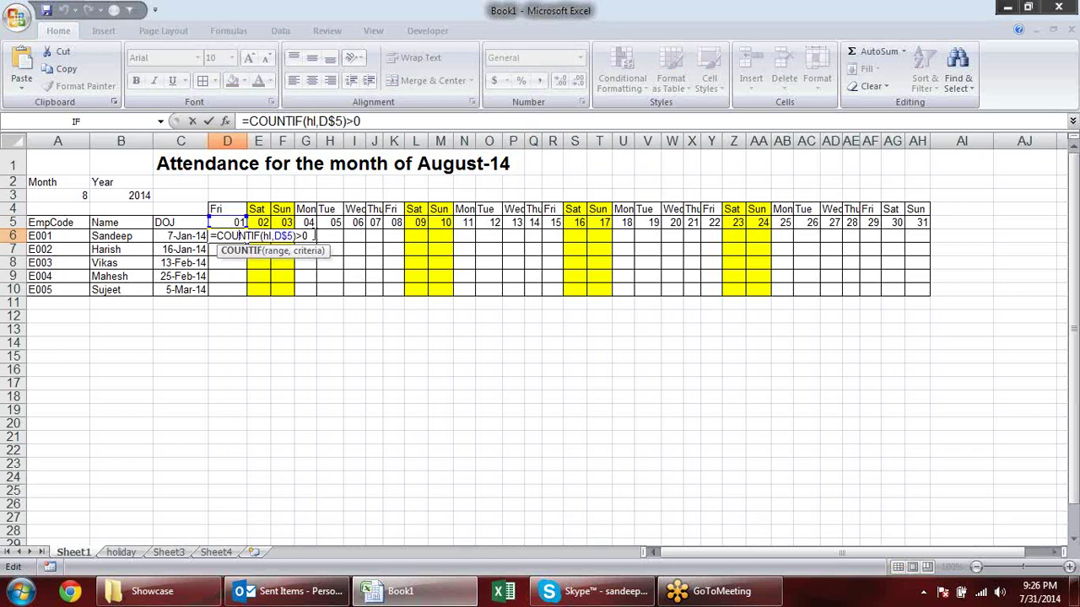
Copy the text of D6's formula =COUNTIF(hl,D$5)>0 and leave the cell unchanged.
shift+click(232, 236)
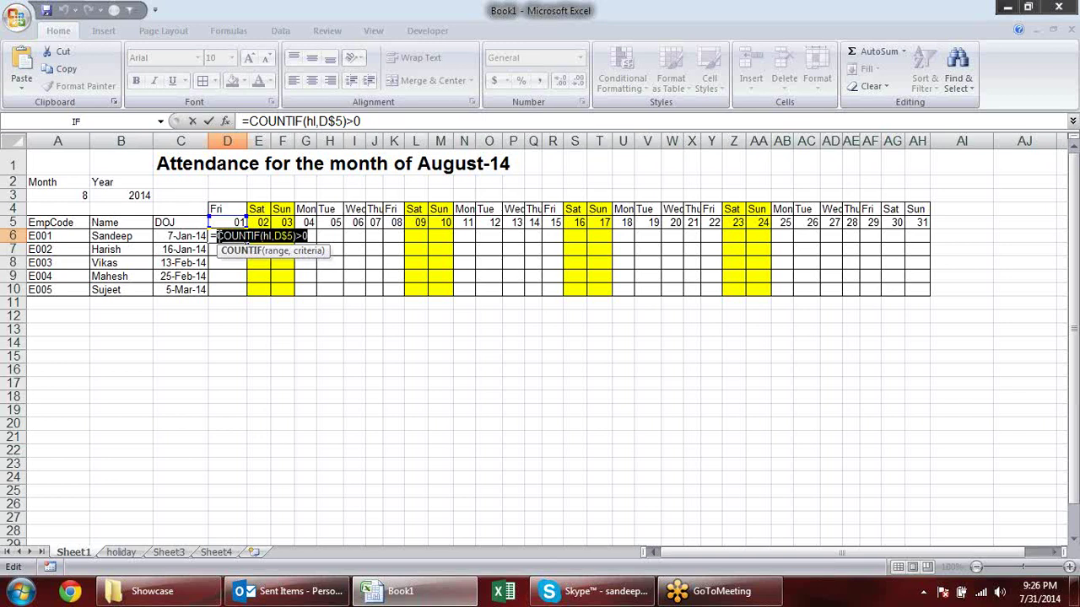
key(ctrl+c)
drag(310, 236, 169, 241)
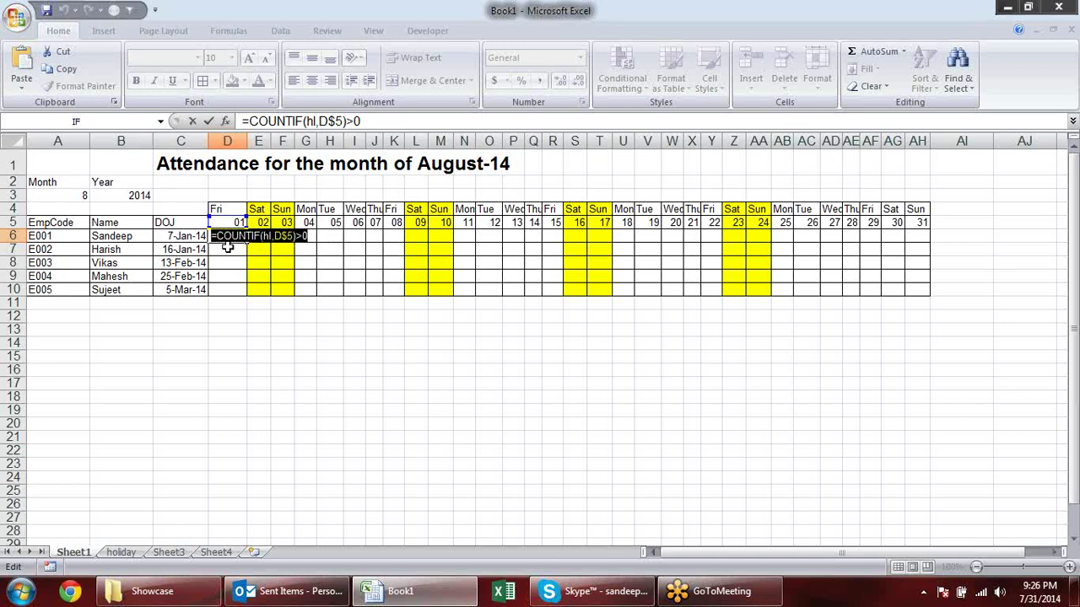
key(Escape)
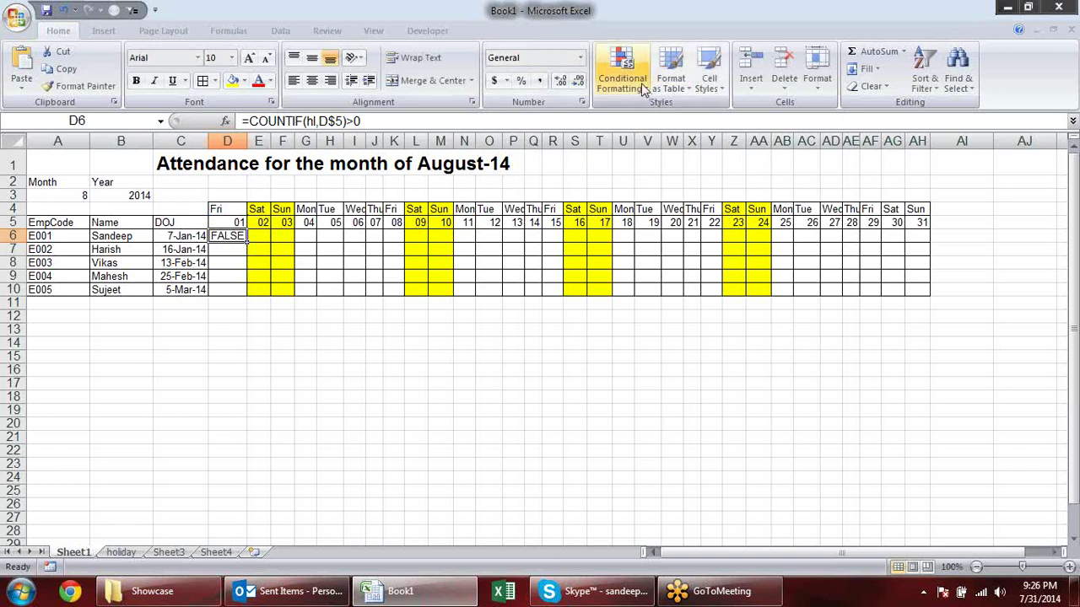
Add a formula-based conditional formatting rule =COUNTIF(hl,D$5)>0 with an orange fill.
click(622, 78)
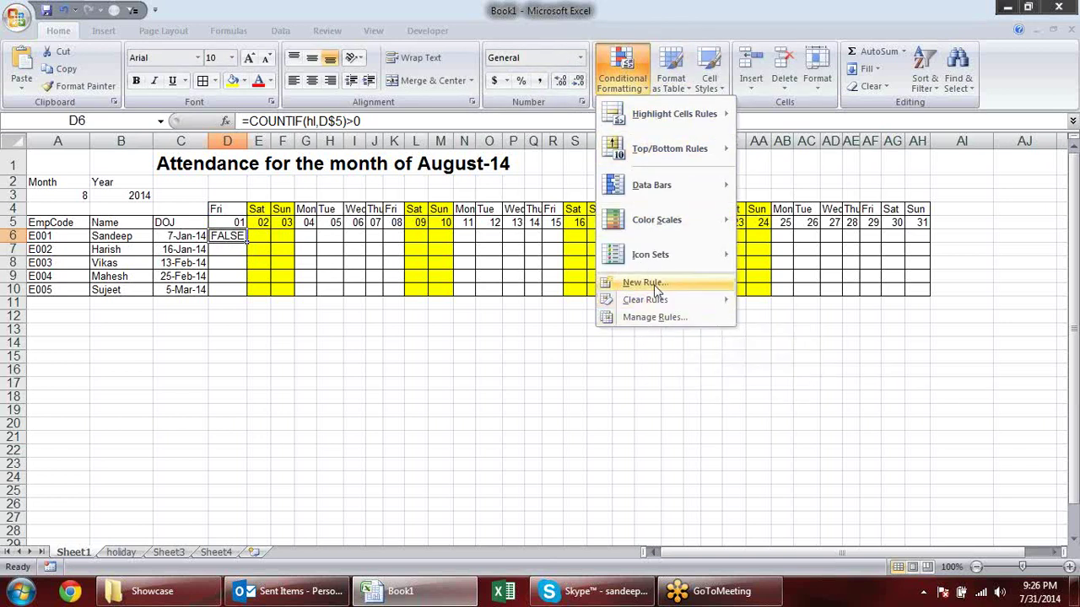
click(646, 283)
click(504, 225)
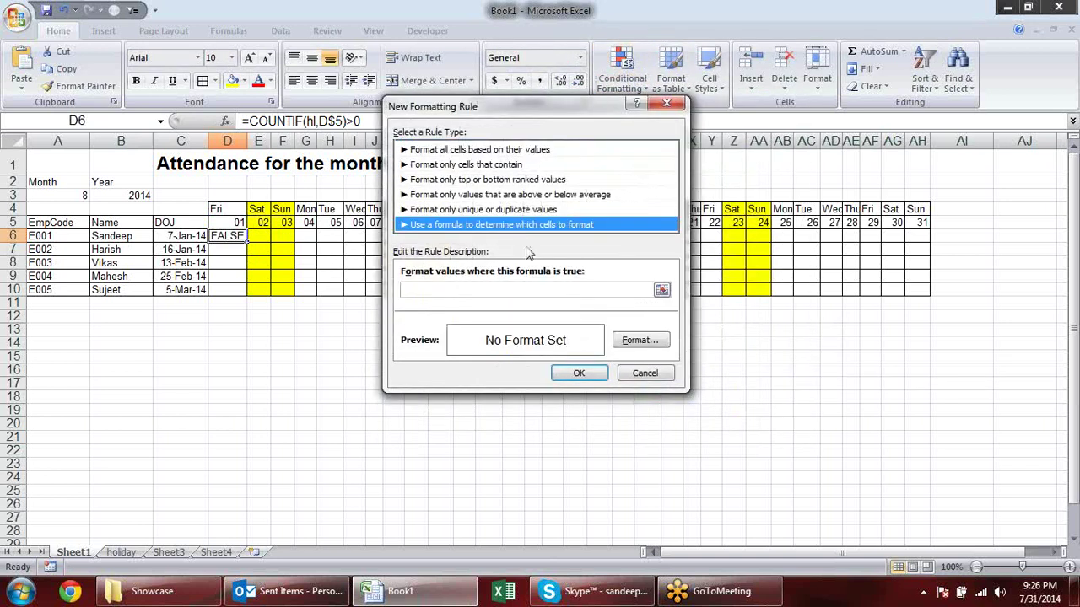
click(536, 290)
key(ctrl+v)
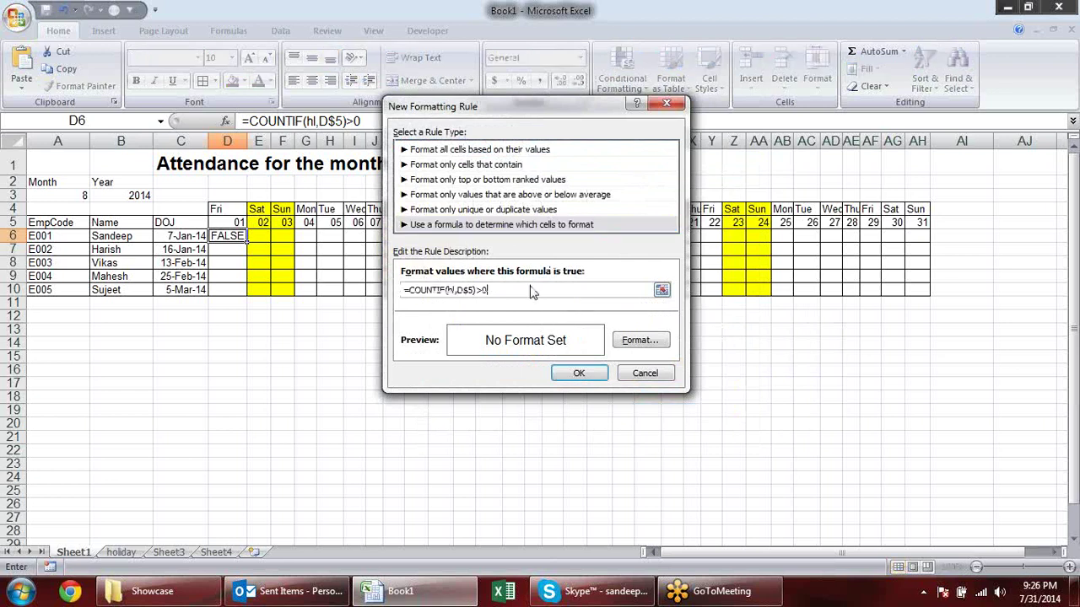
click(640, 340)
click(437, 250)
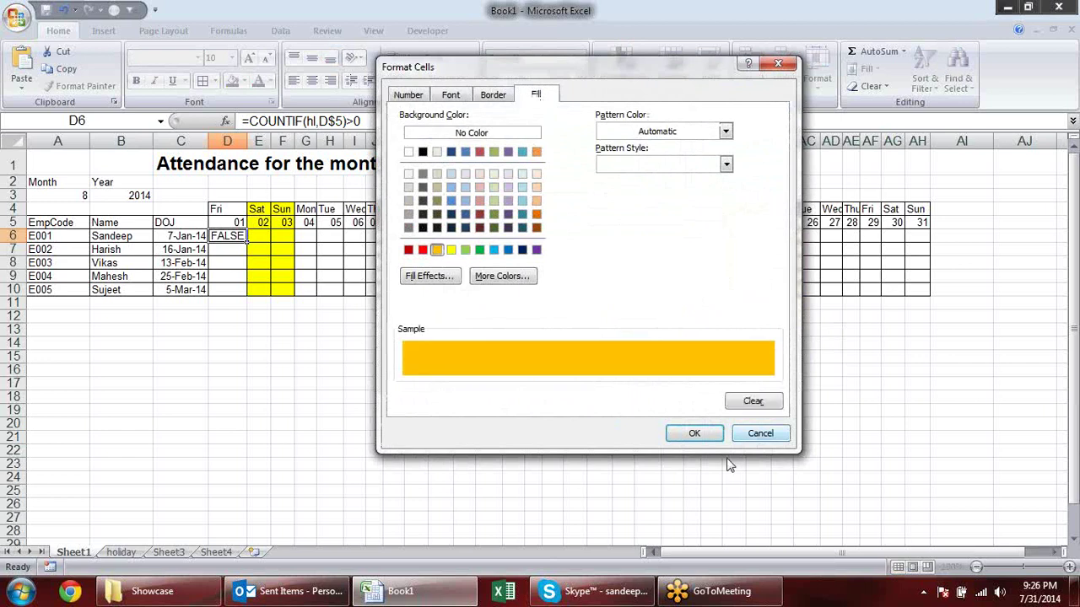
click(691, 432)
click(586, 374)
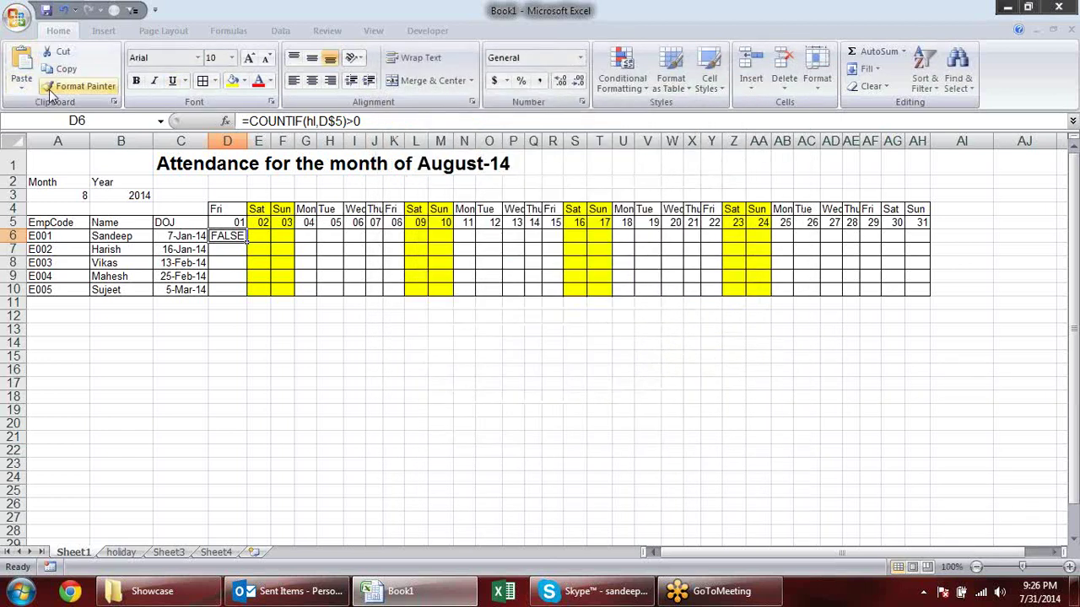
Paint D6's formatting across D4:AH10 with Format Painter, then select the dates D5:AH5.
click(80, 86)
mouse_move(221, 208)
mouse_down()
mouse_move(928, 276)
mouse_move(920, 291)
mouse_up()
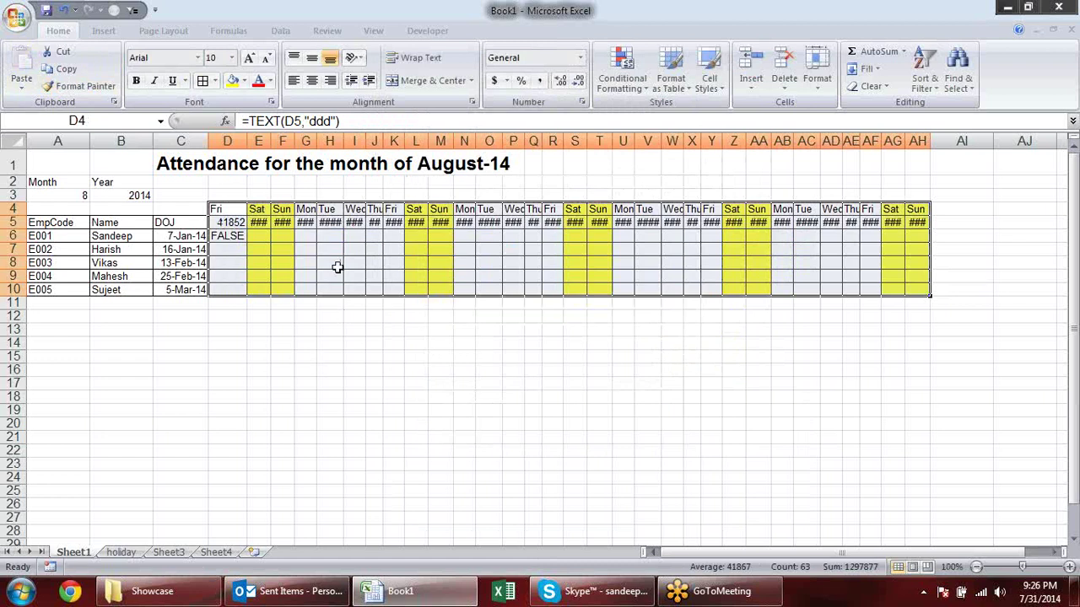
drag(232, 222, 914, 232)
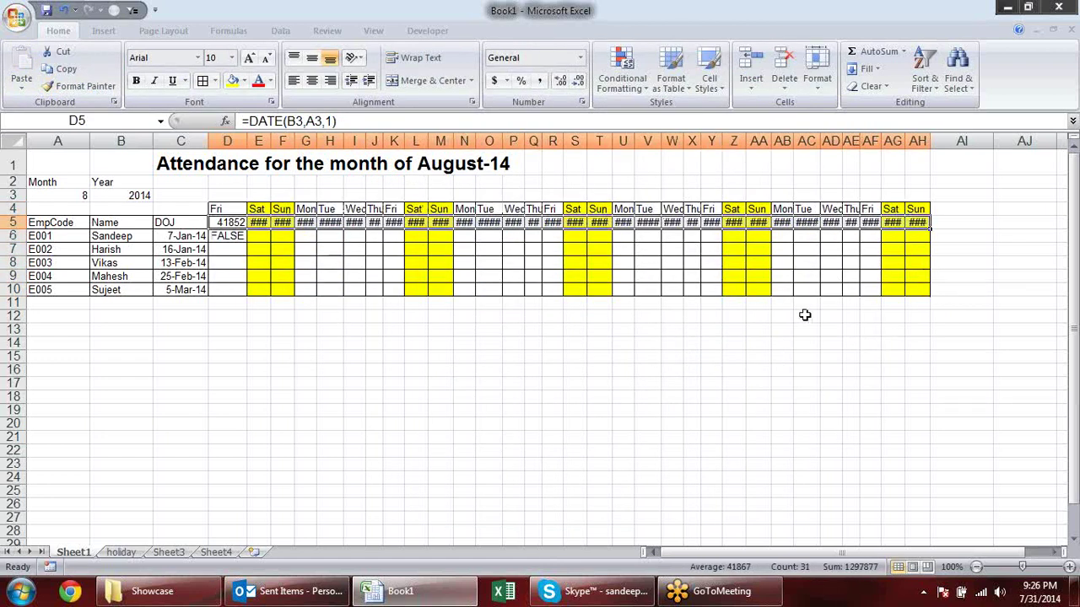
Give the row 5 dates the custom number format dd.
click(582, 102)
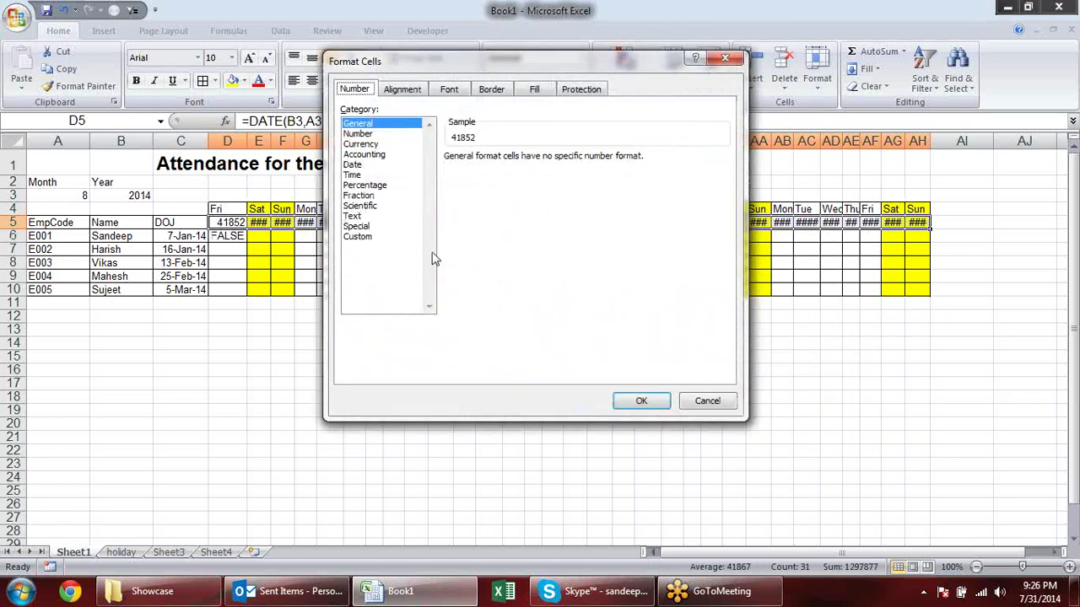
click(371, 236)
key(Tab)
text(dd)
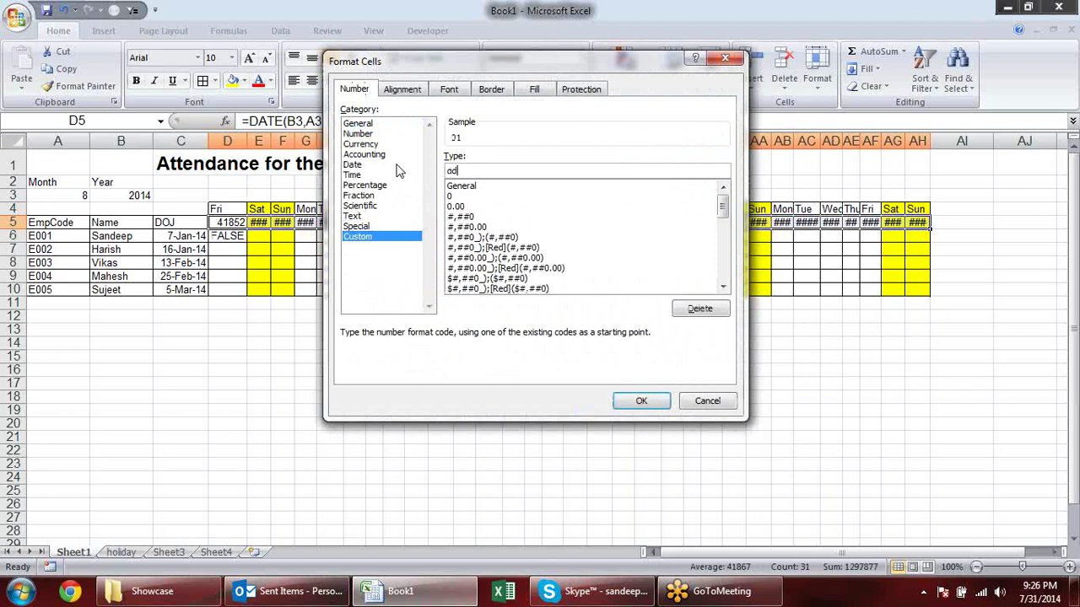
key(Return)
Check D6's formula, then go to the holiday sheet.
click(311, 343)
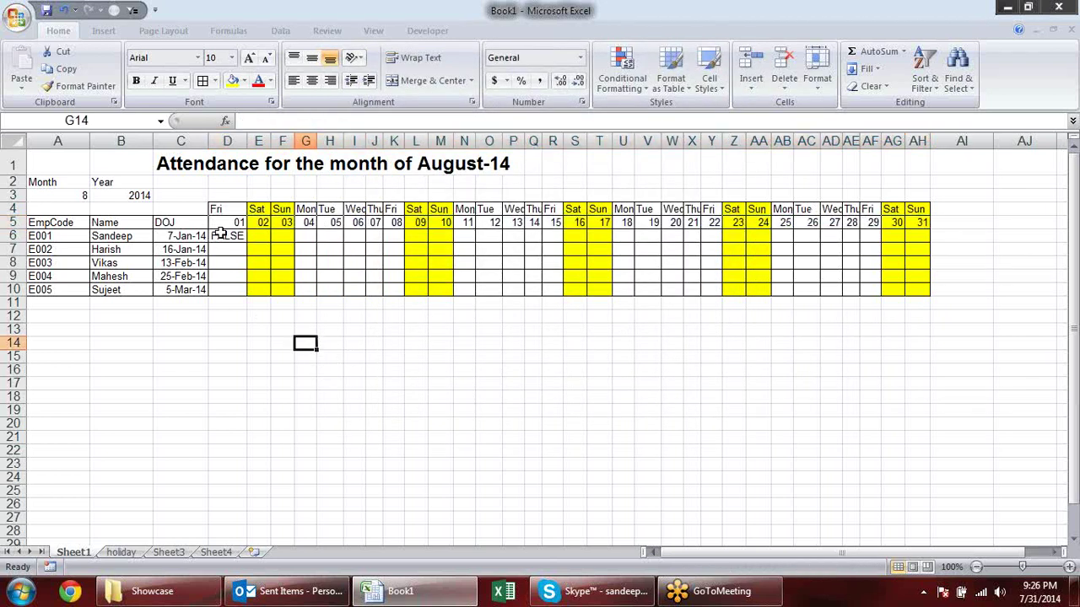
click(227, 236)
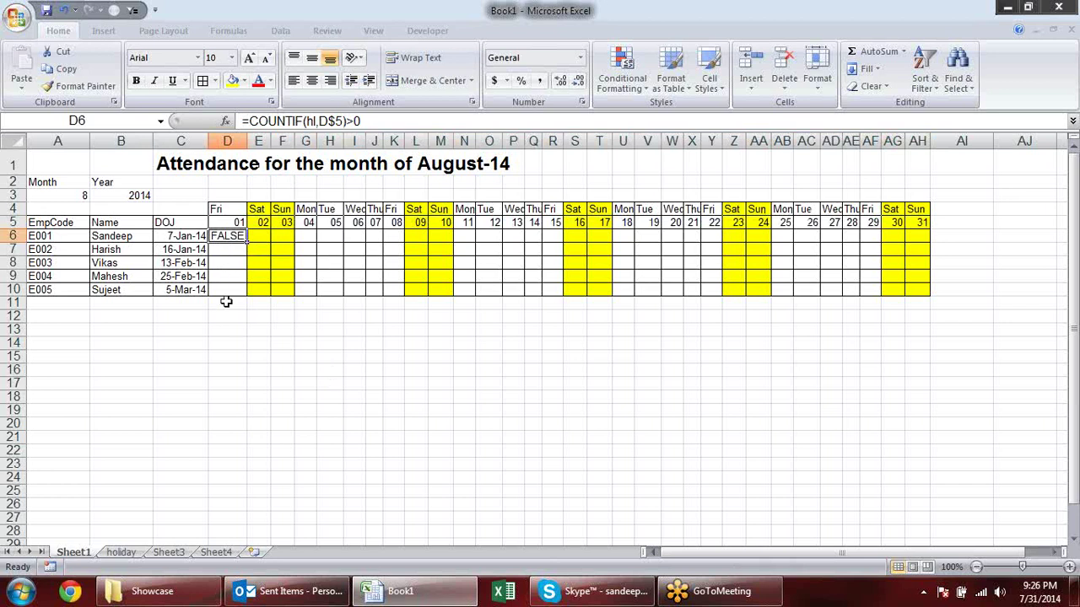
click(117, 552)
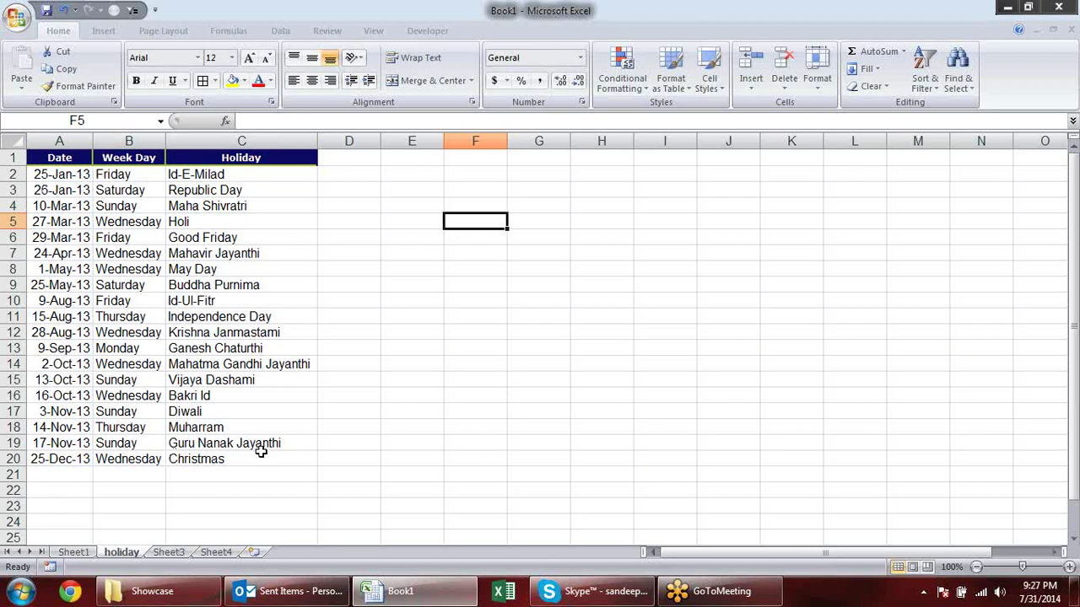
Copy the 26-Jan-13 date from A3 into F4 on the holiday sheet.
click(69, 554)
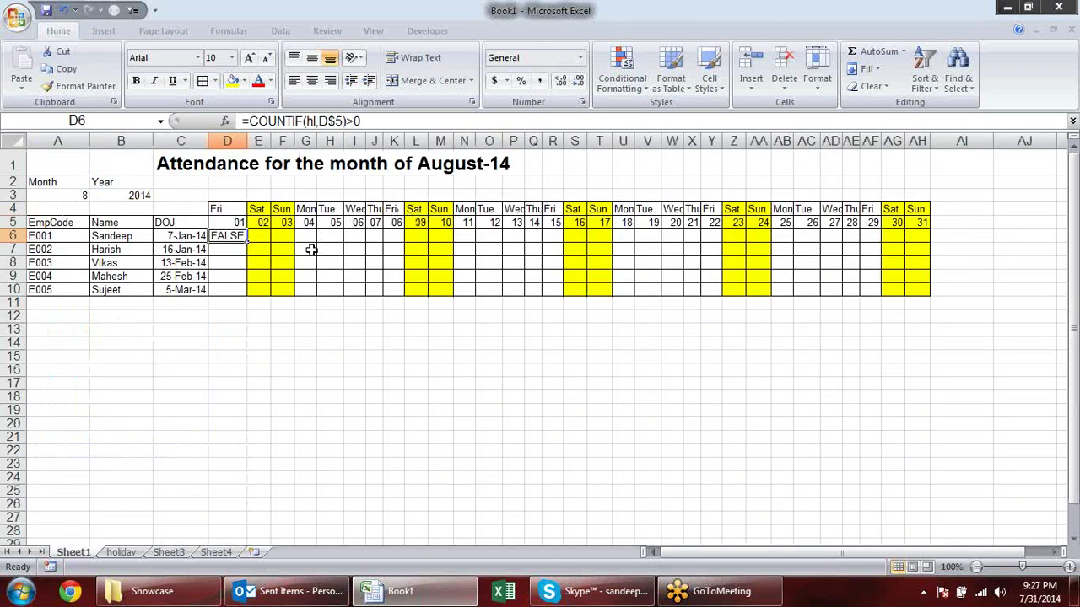
click(121, 552)
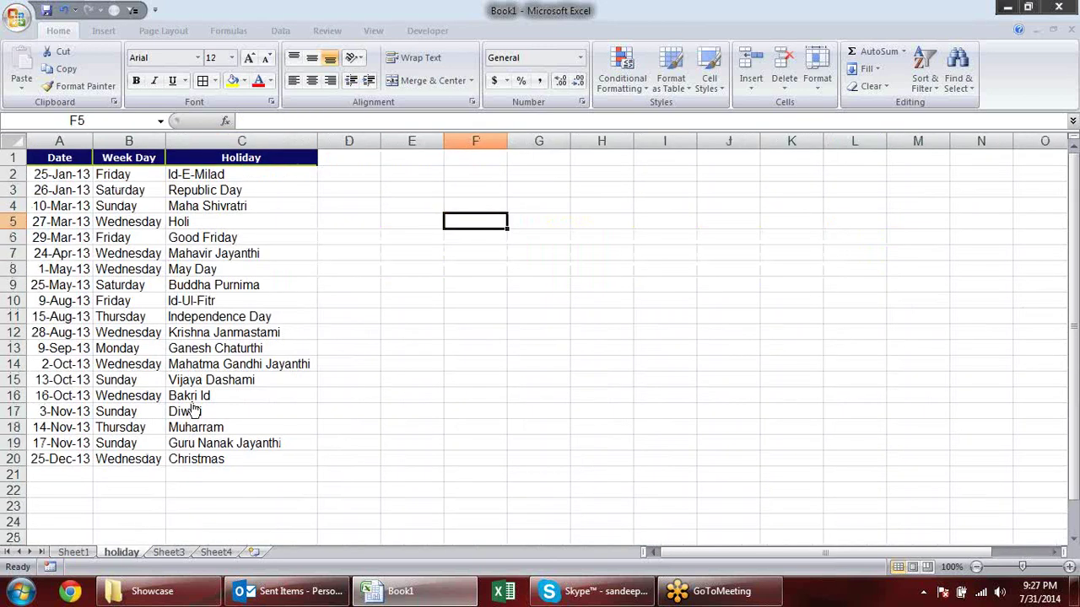
click(64, 190)
key(ctrl+c)
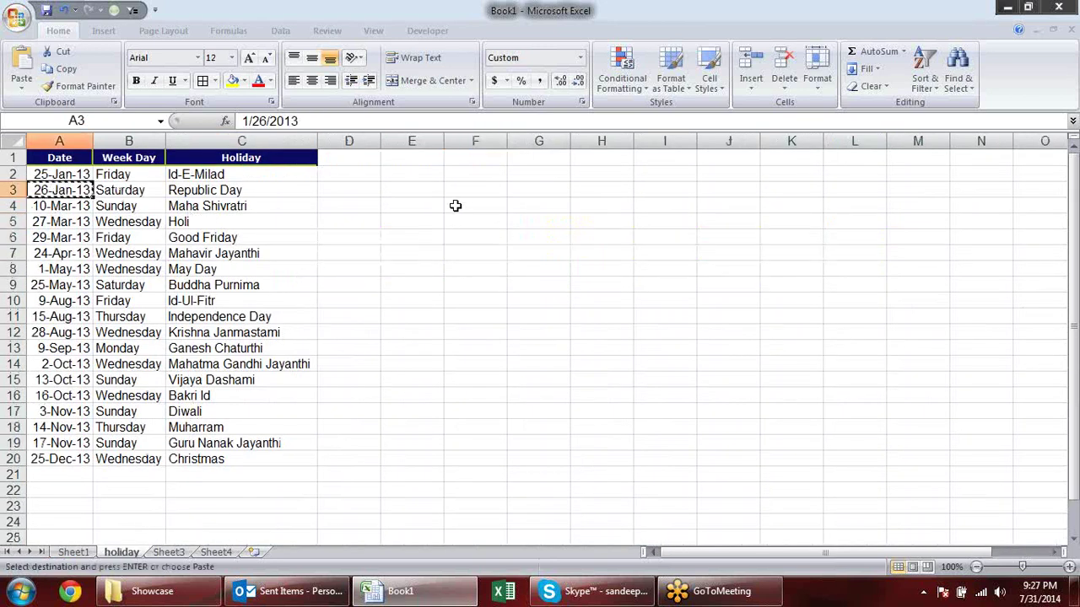
click(472, 205)
key(ctrl+v)
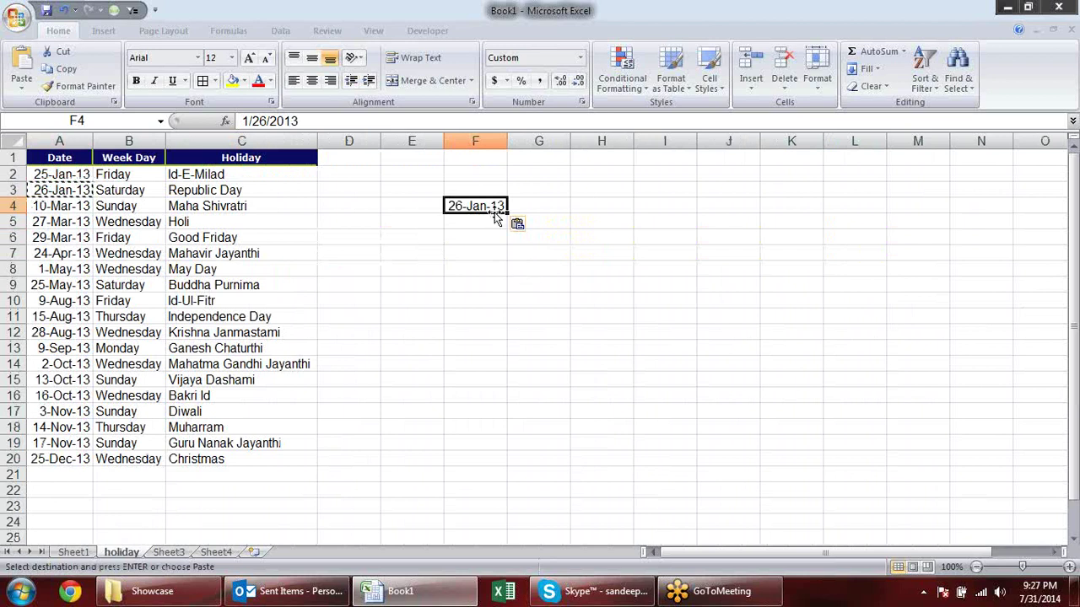
key(Escape)
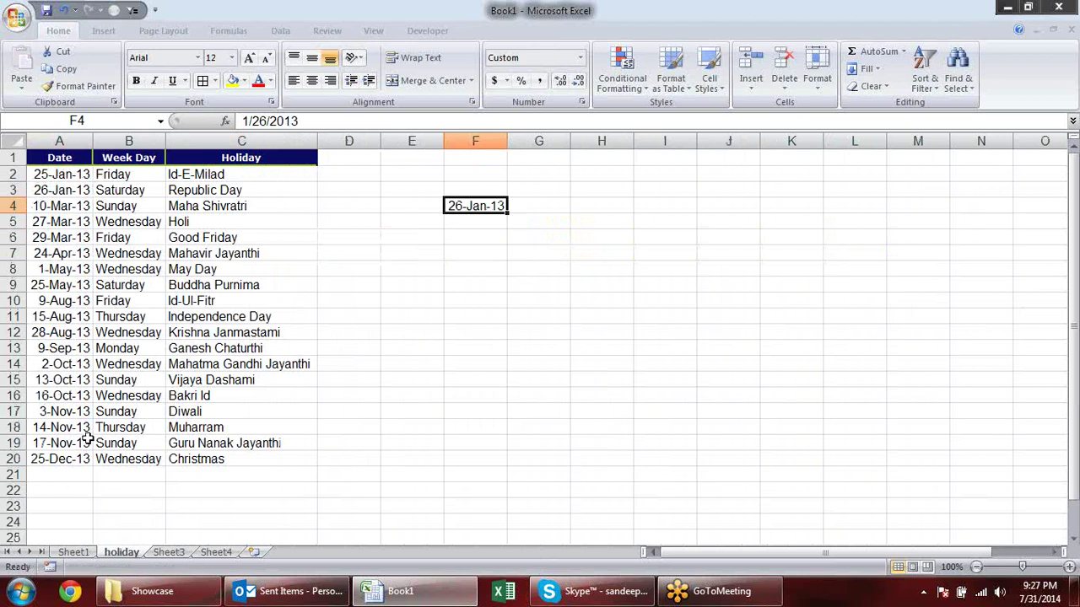
In G4, enter =COUNTIF(hl,F4) to test whether 26-Jan-13 is a listed holiday.
click(537, 207)
text(=)
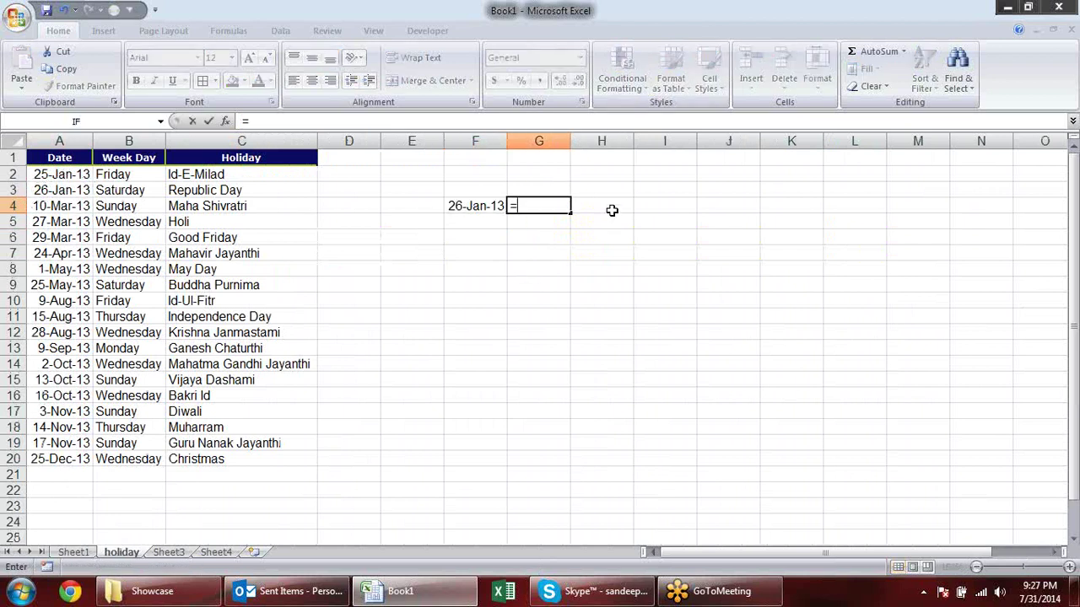
text(coun)
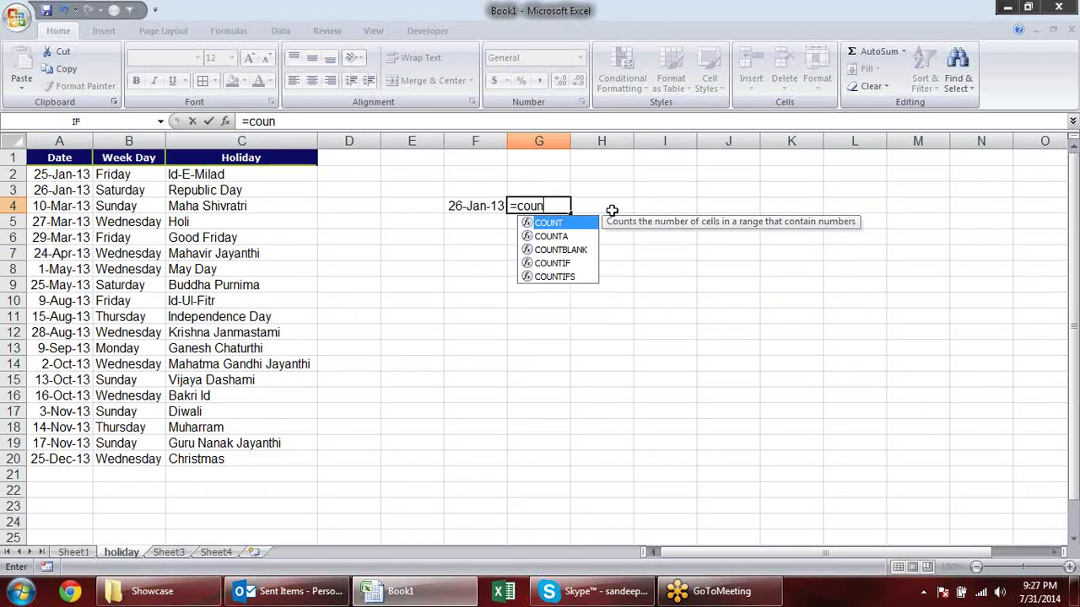
text(if)
click(612, 210)
double_click(552, 206)
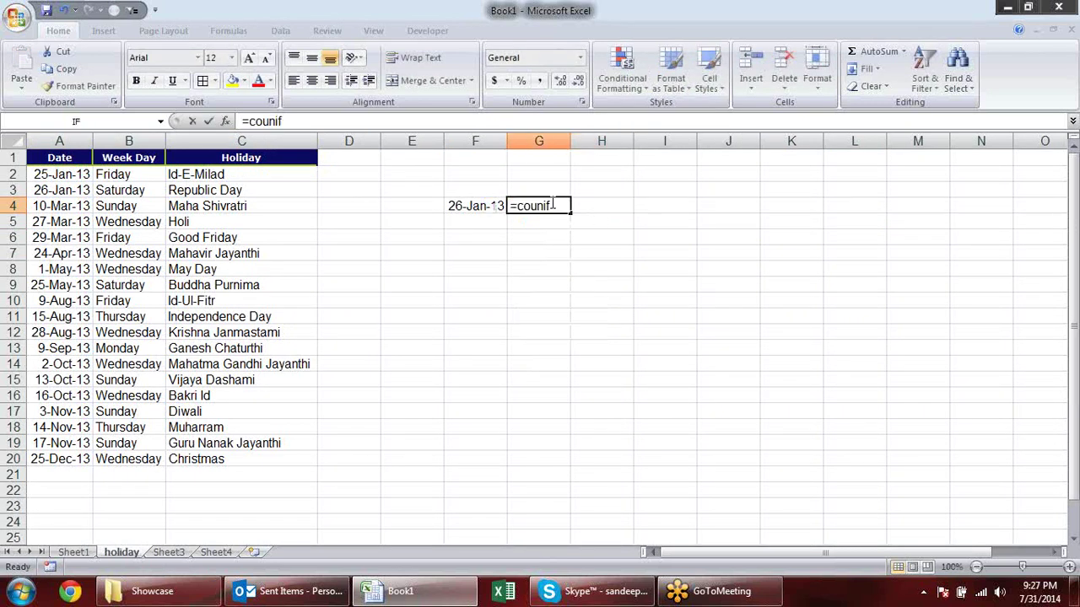
key(BackSpace)
key(BackSpace)
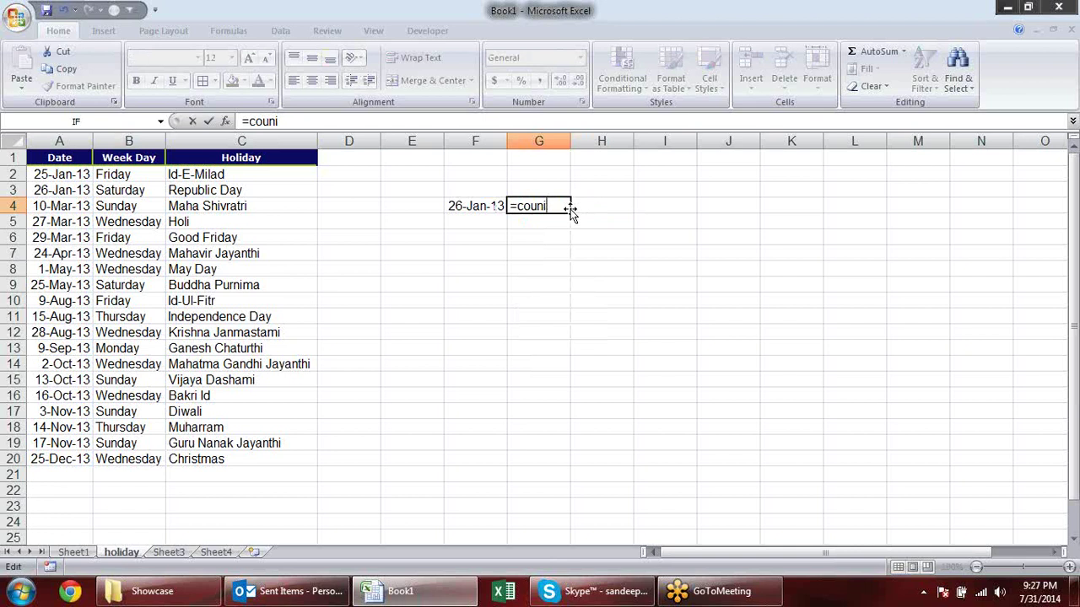
text(t)
key(Down)
key(Down)
key(Down)
key(Tab)
drag(84, 174, 81, 459)
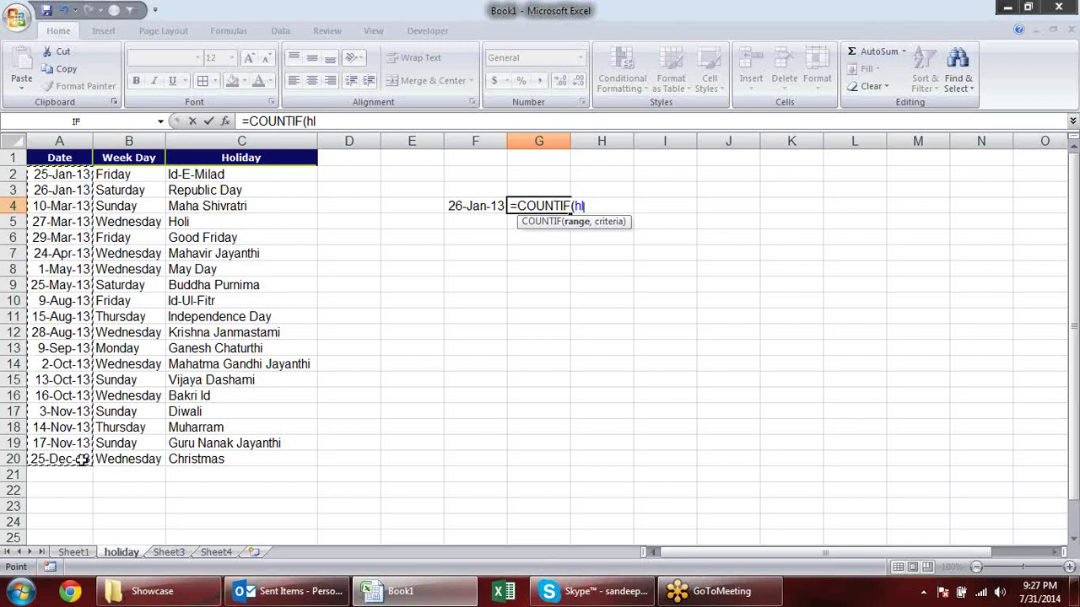
text(,)
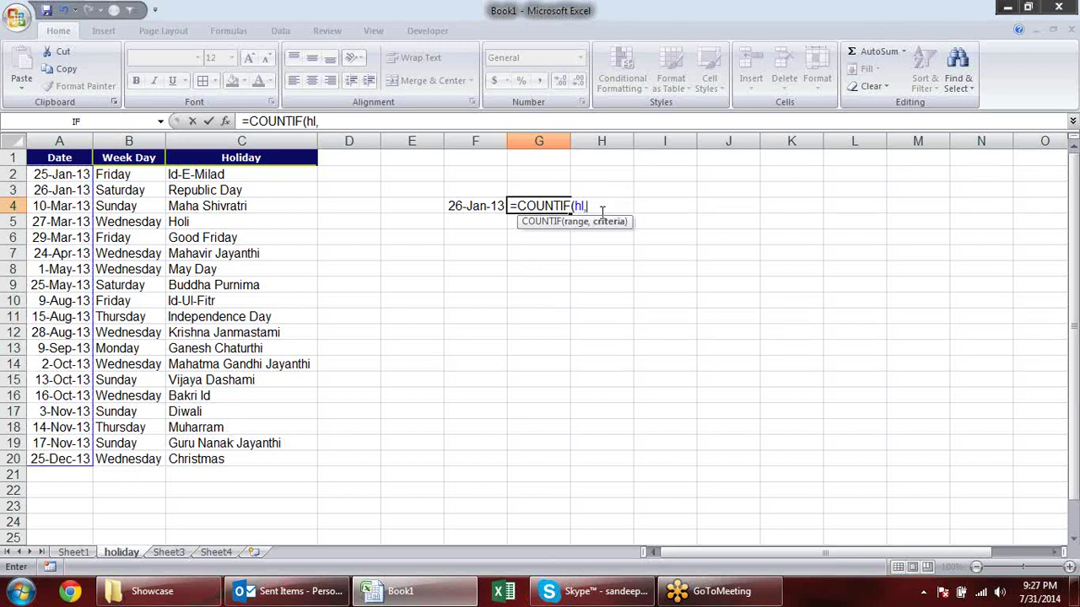
click(496, 209)
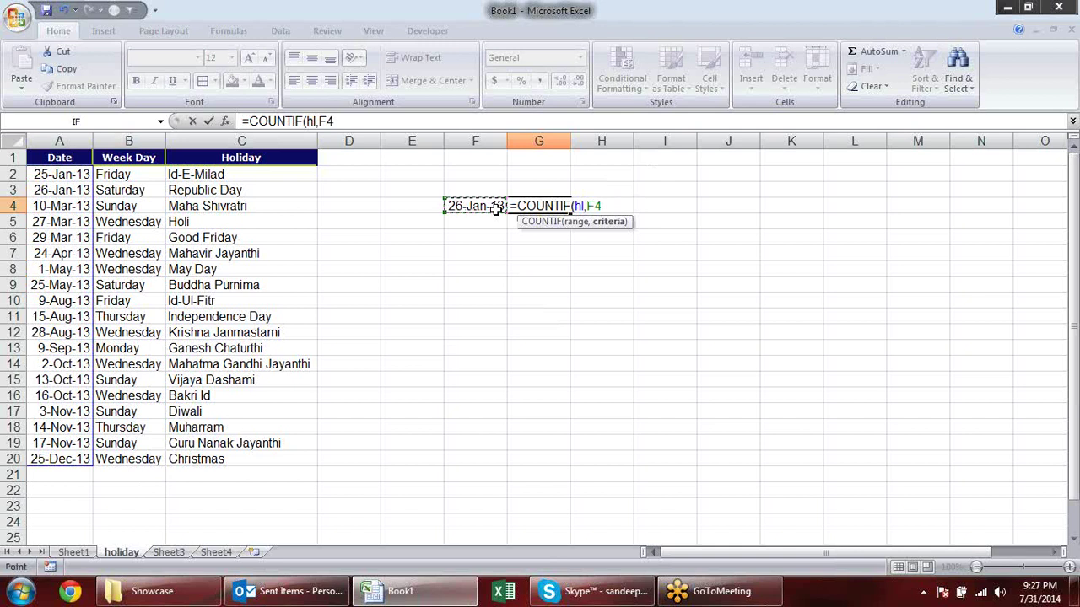
text())
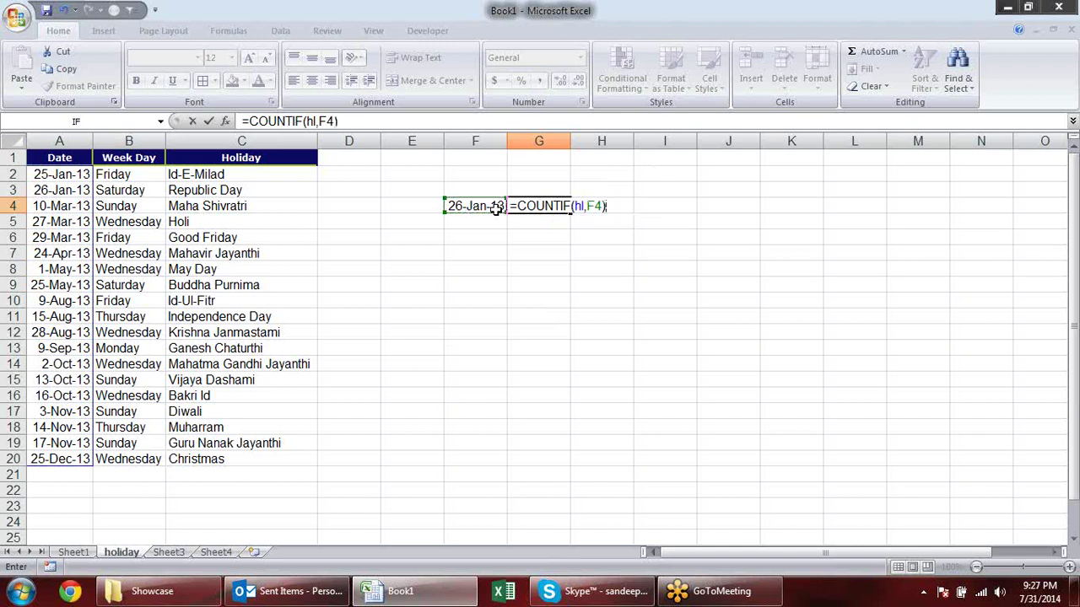
key(Return)
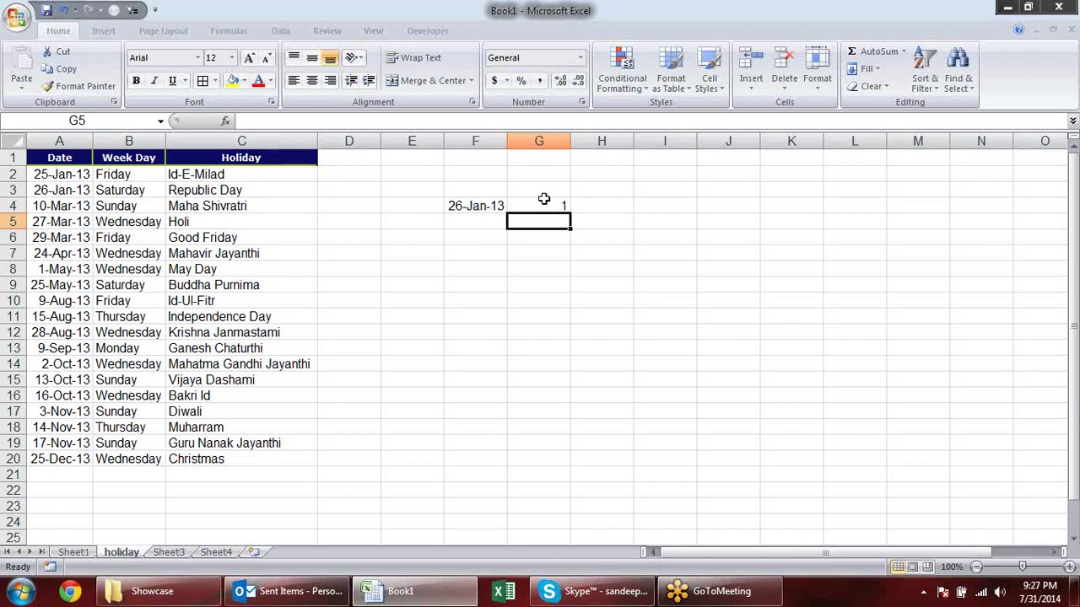
Recheck G4's formula, then clear the test cells F4:H4.
double_click(546, 204)
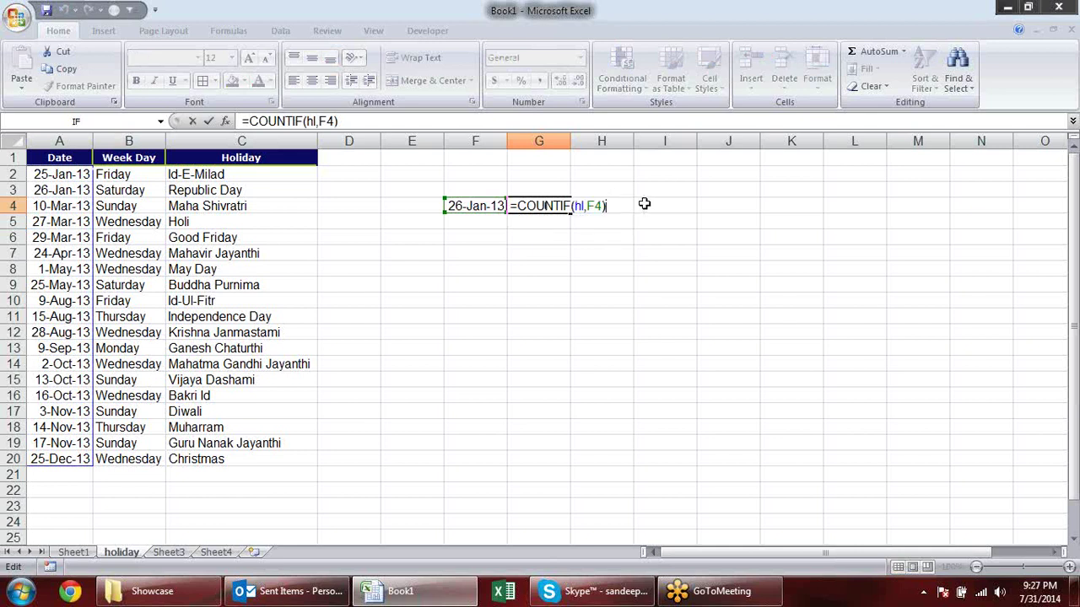
key(Return)
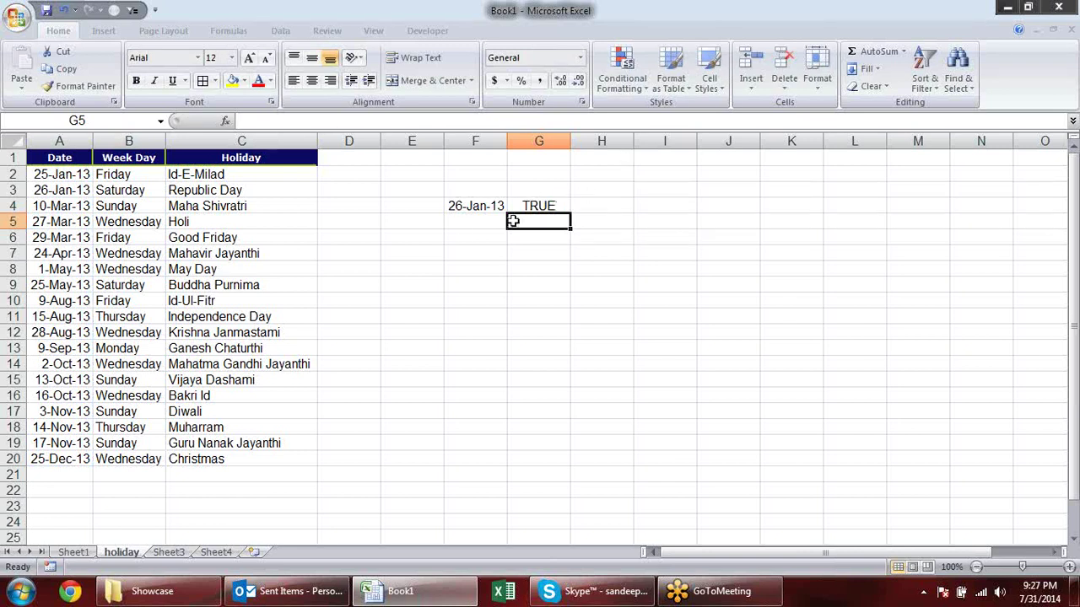
drag(462, 211, 578, 206)
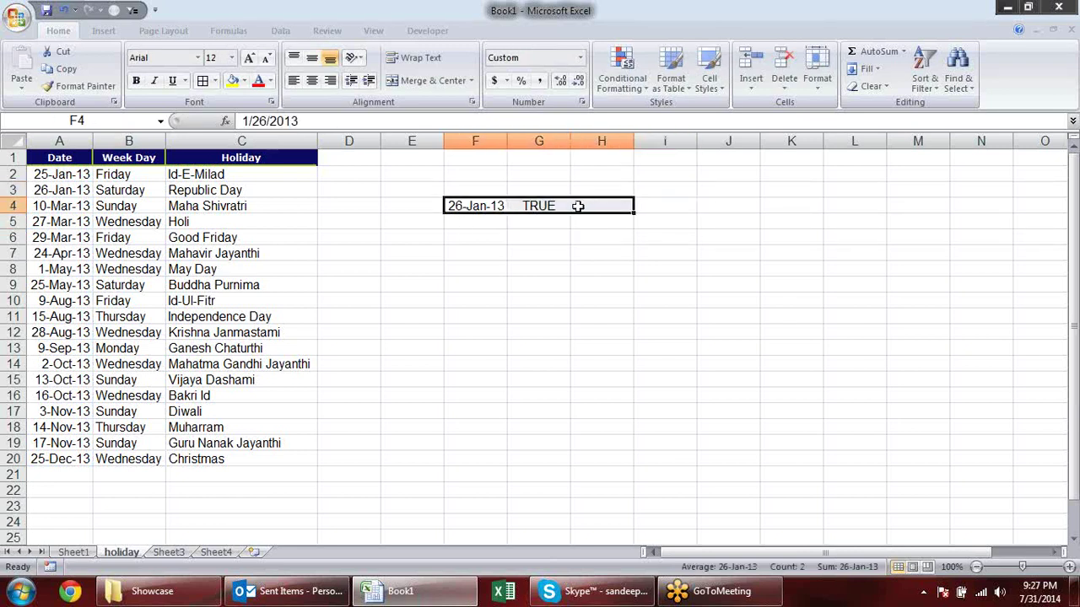
key(Delete)
Replace 2013 with 2014 throughout the holiday dates A2:A20 so they run 25-Jan-14 to 25-Dec-14.
click(442, 330)
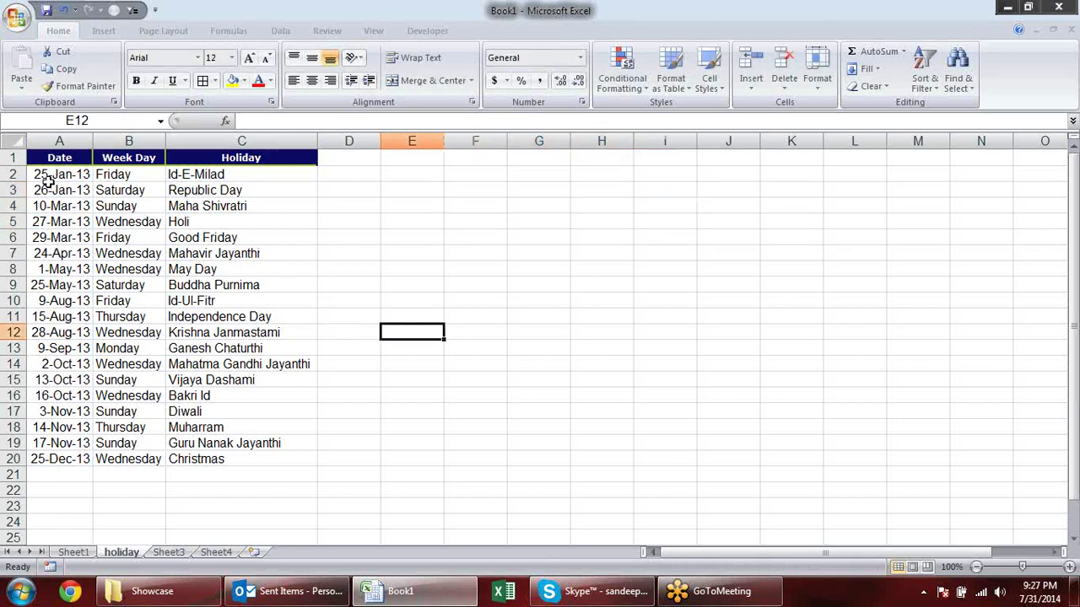
drag(48, 173, 53, 458)
key(ctrl+f)
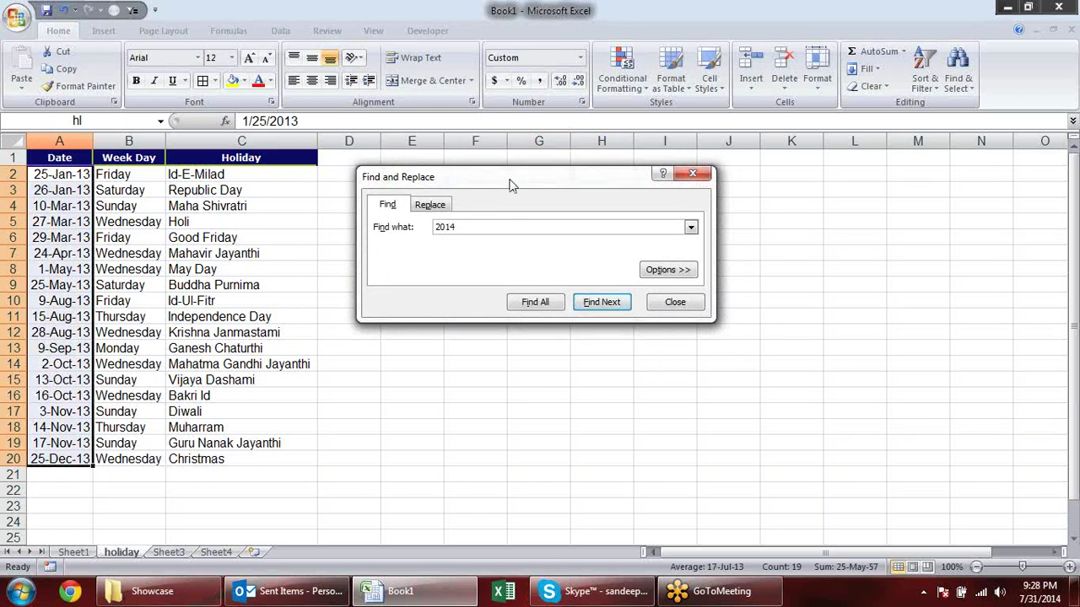
key(ctrl+h)
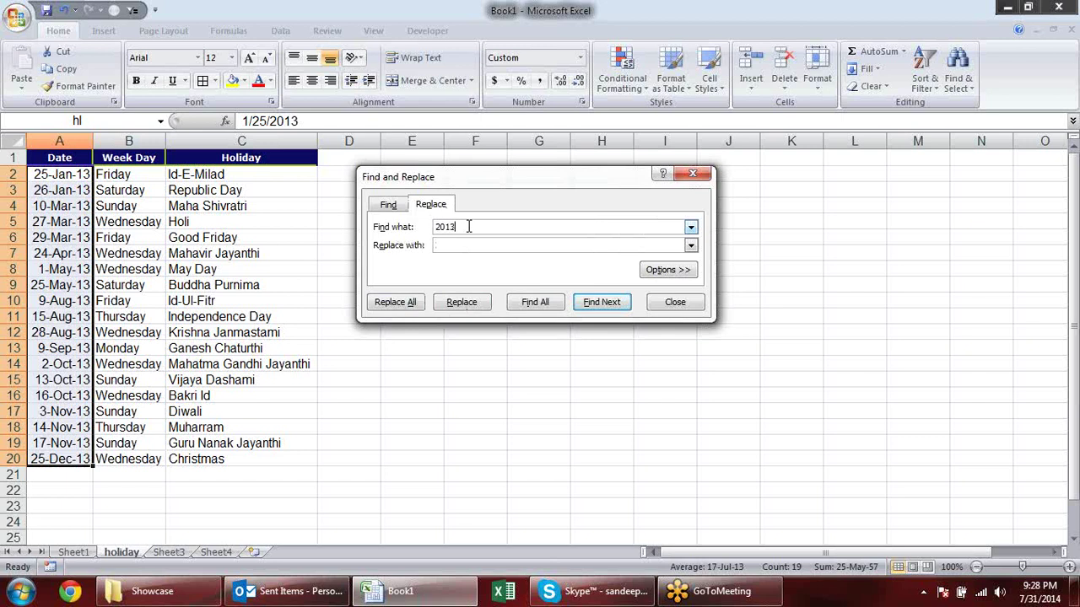
text(2014)
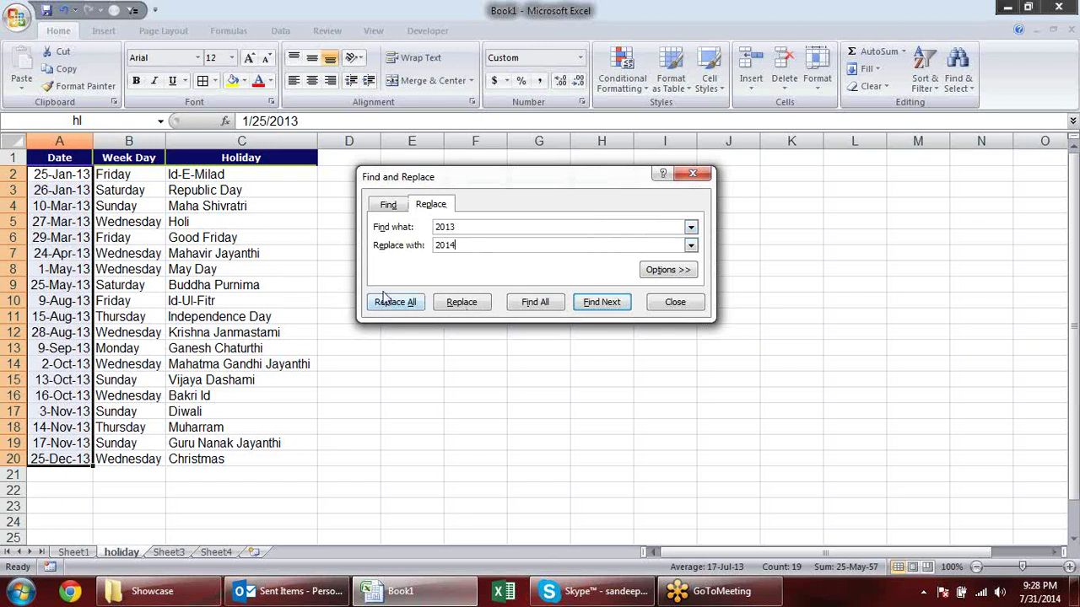
click(405, 304)
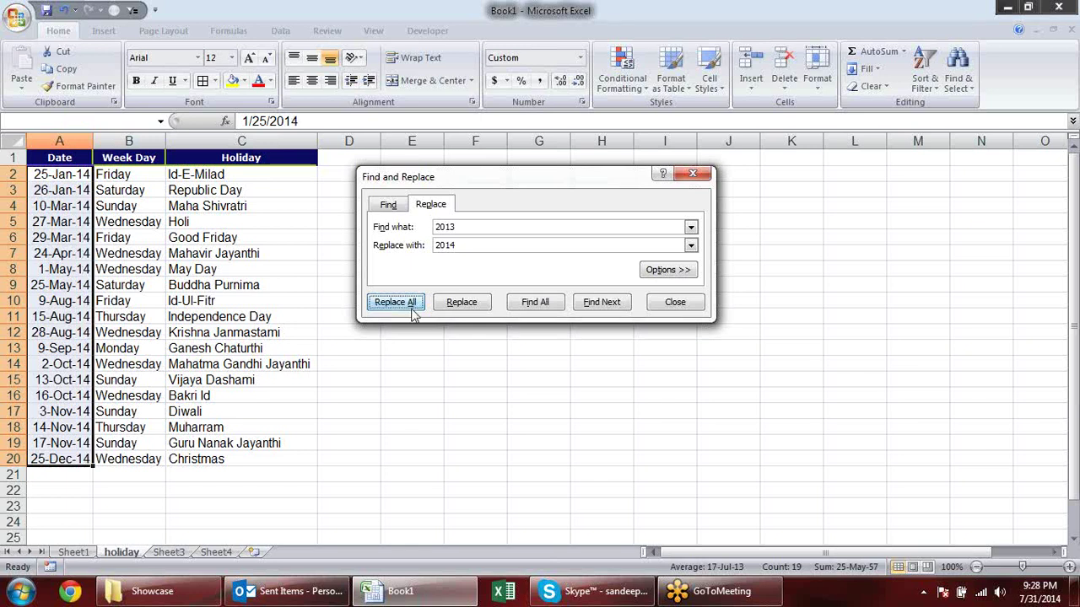
click(542, 335)
click(693, 174)
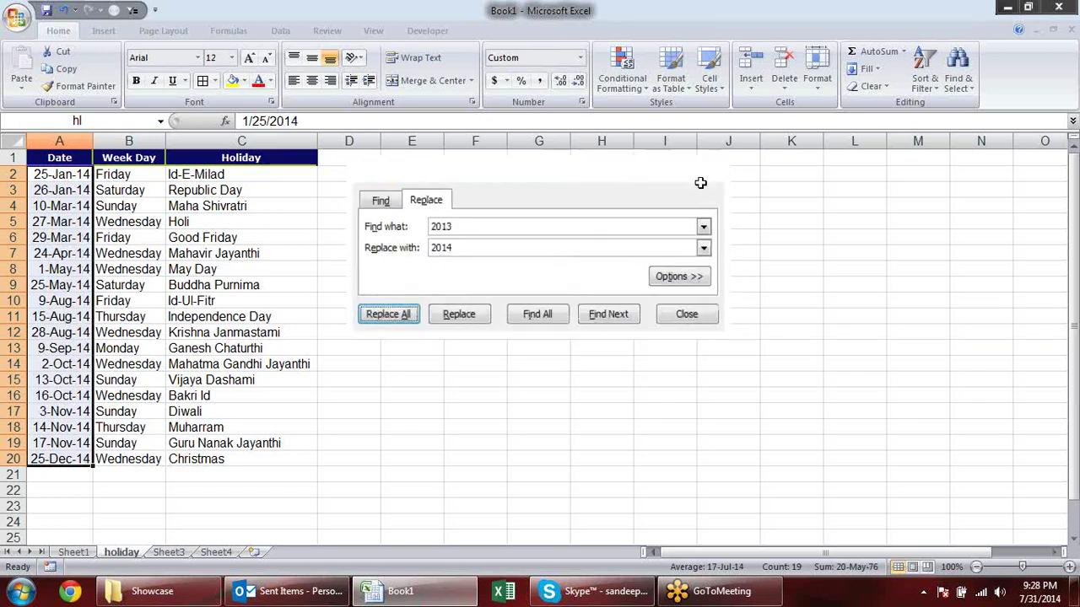
click(375, 283)
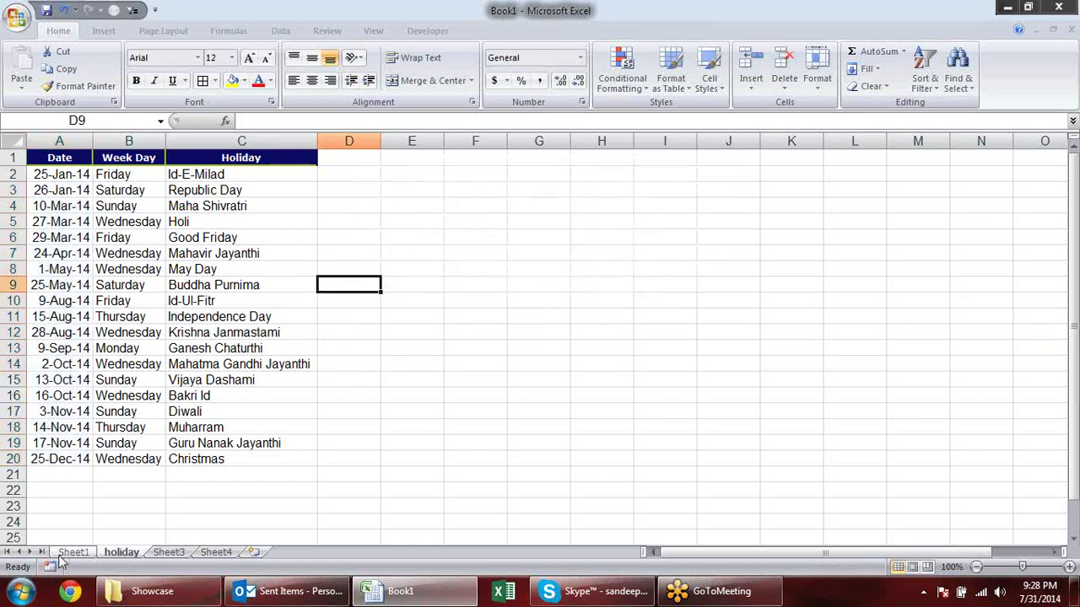
click(73, 552)
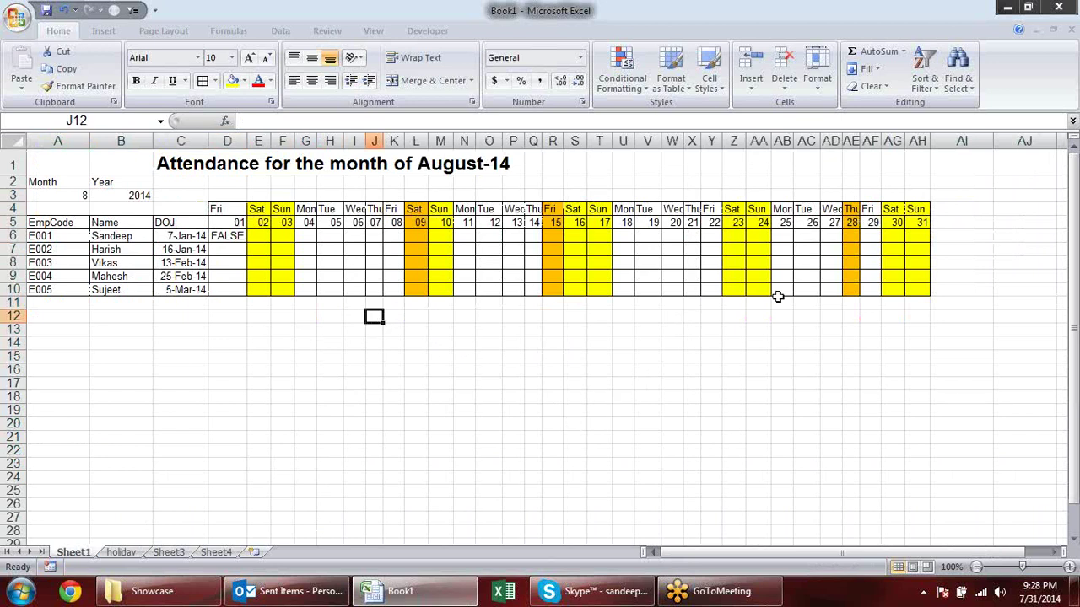
Clear the leftover =COUNTIF(hl,D$5)>0 test formula from cell D6.
click(414, 235)
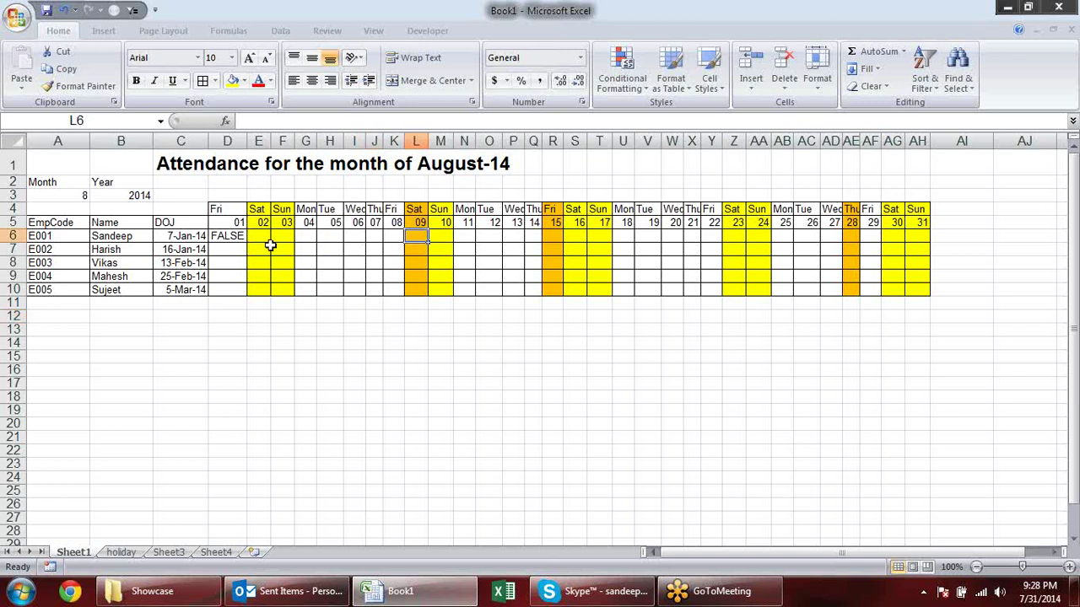
click(230, 236)
double_click(230, 236)
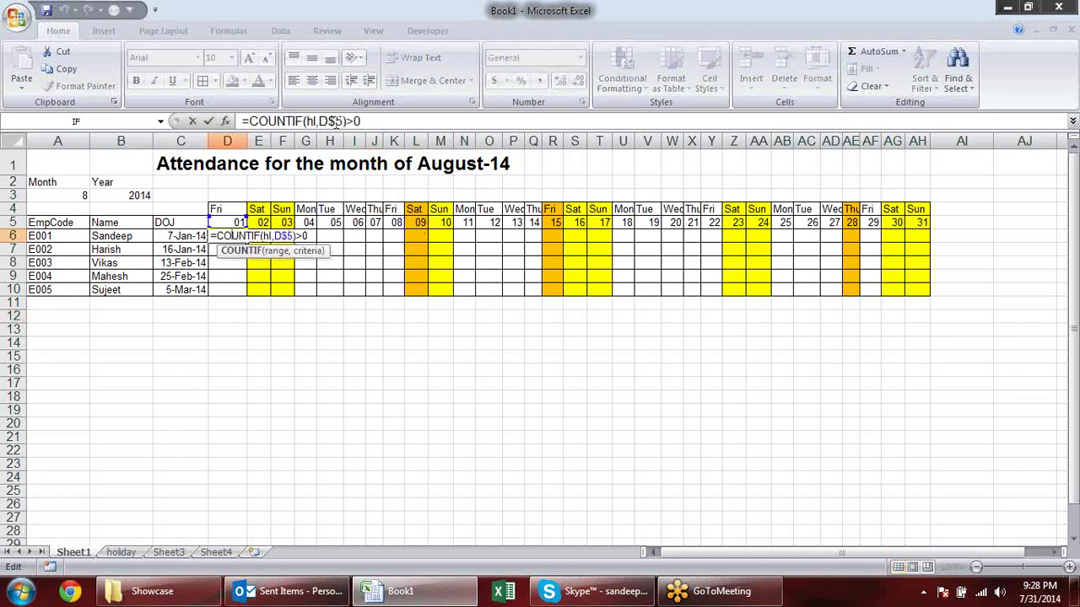
drag(312, 236, 212, 236)
key(Escape)
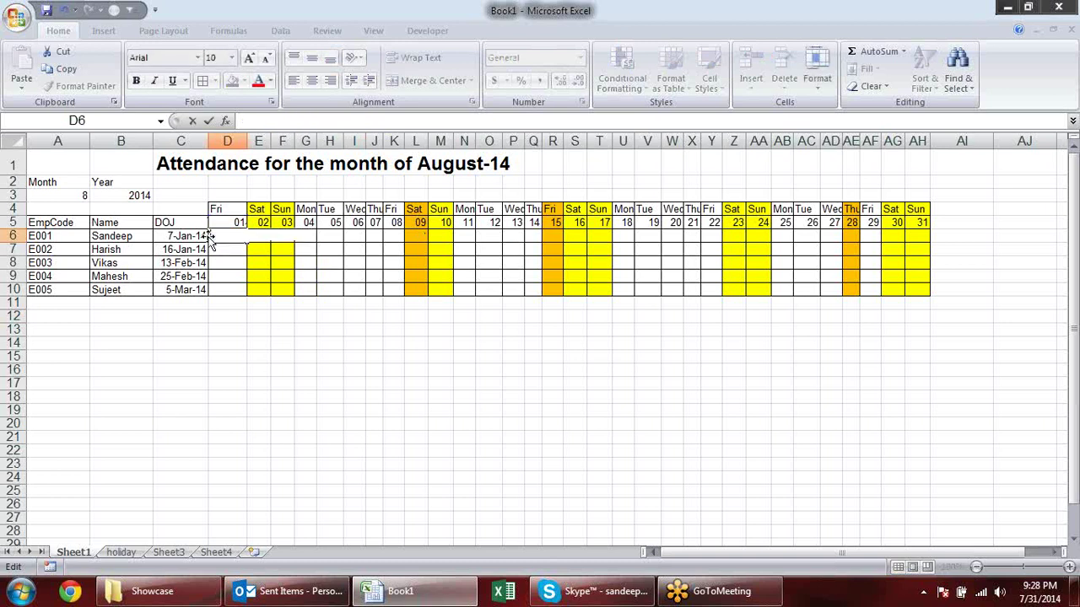
click(414, 341)
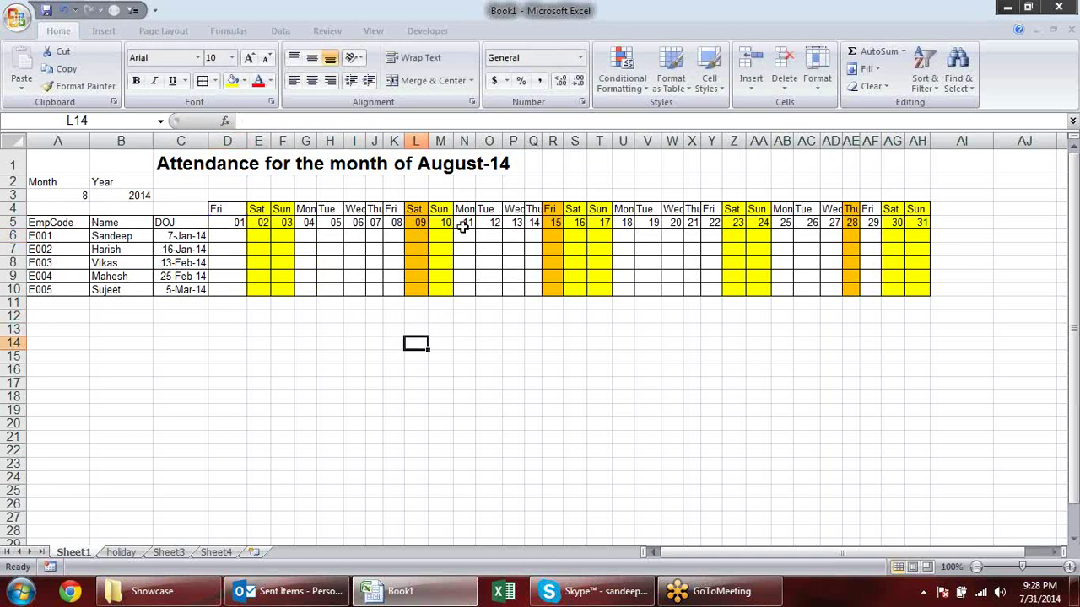
Inspect the 09, 15 and 28 August columns, then select the attendance grid D4:AH10.
click(417, 238)
click(553, 249)
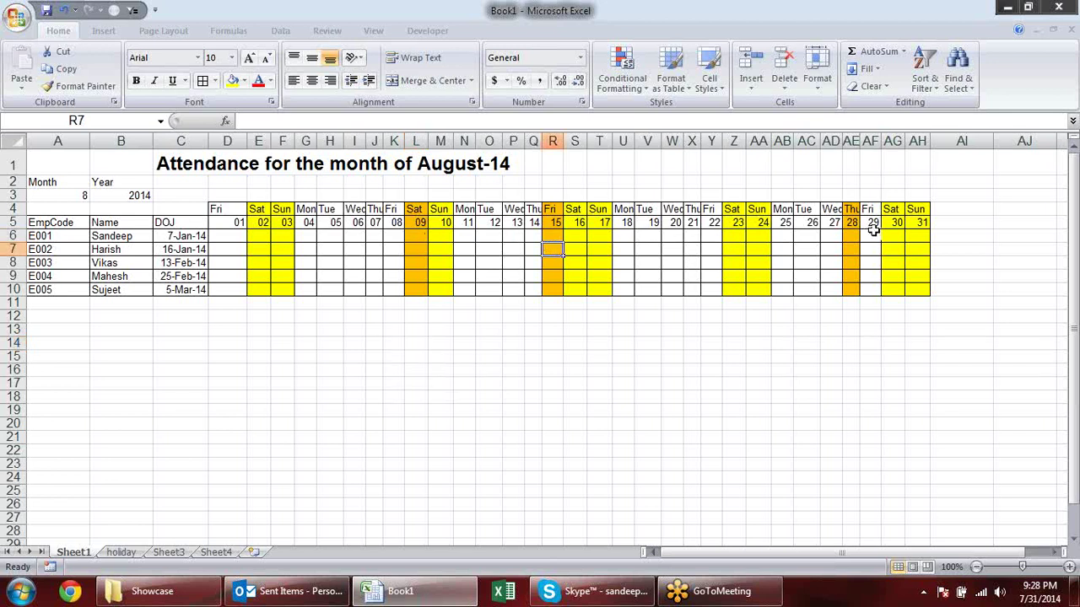
click(852, 235)
click(851, 276)
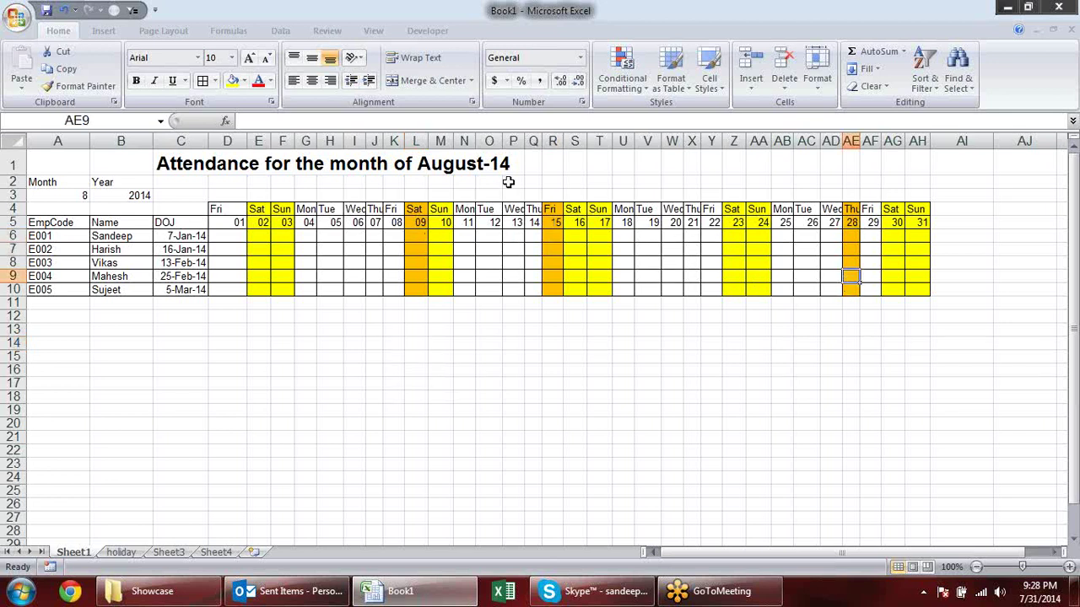
click(417, 209)
drag(420, 243, 410, 305)
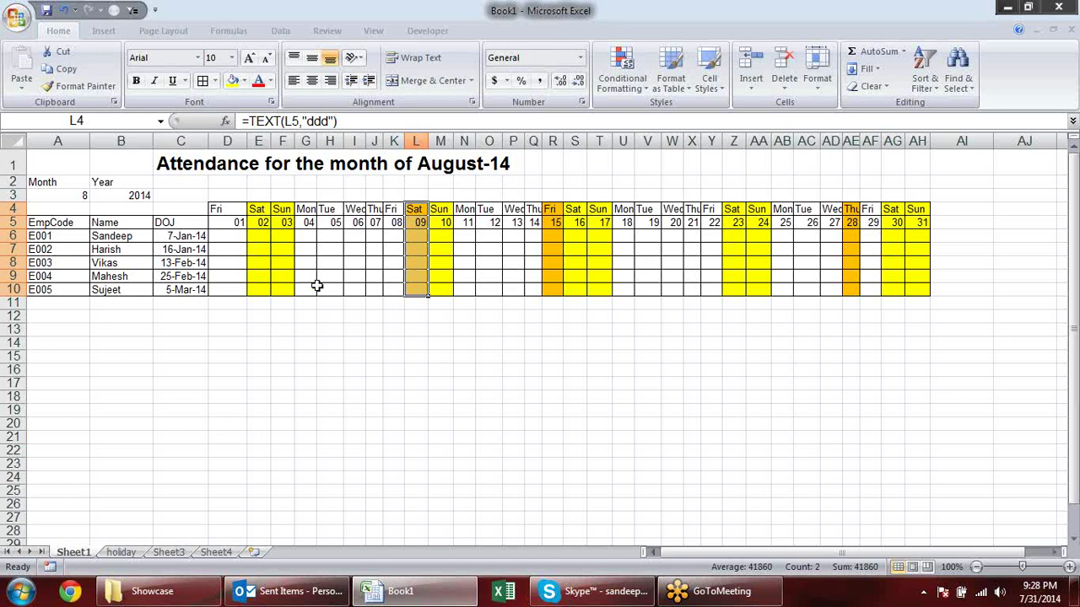
click(373, 316)
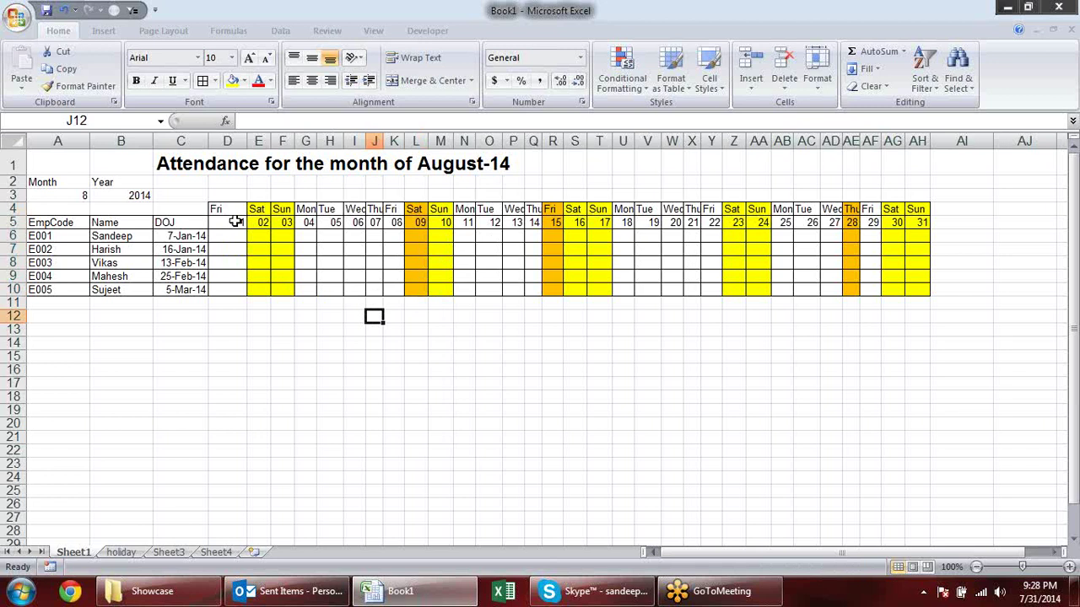
drag(236, 222, 838, 279)
drag(914, 291, 224, 209)
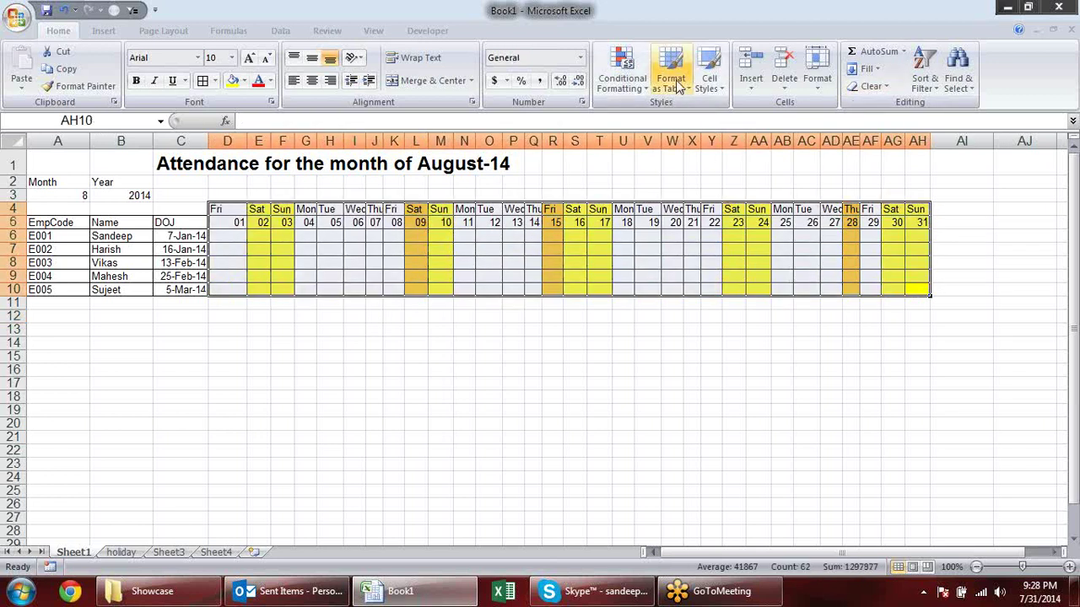
In Manage Rules, move the weekend OR rule above the holiday rule and apply it.
click(622, 74)
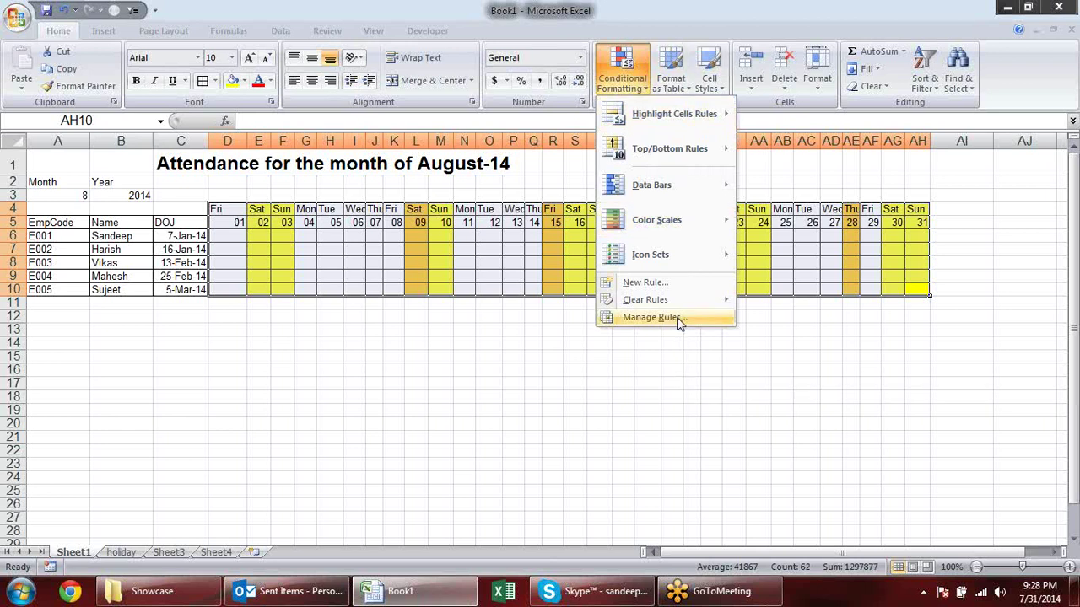
click(677, 317)
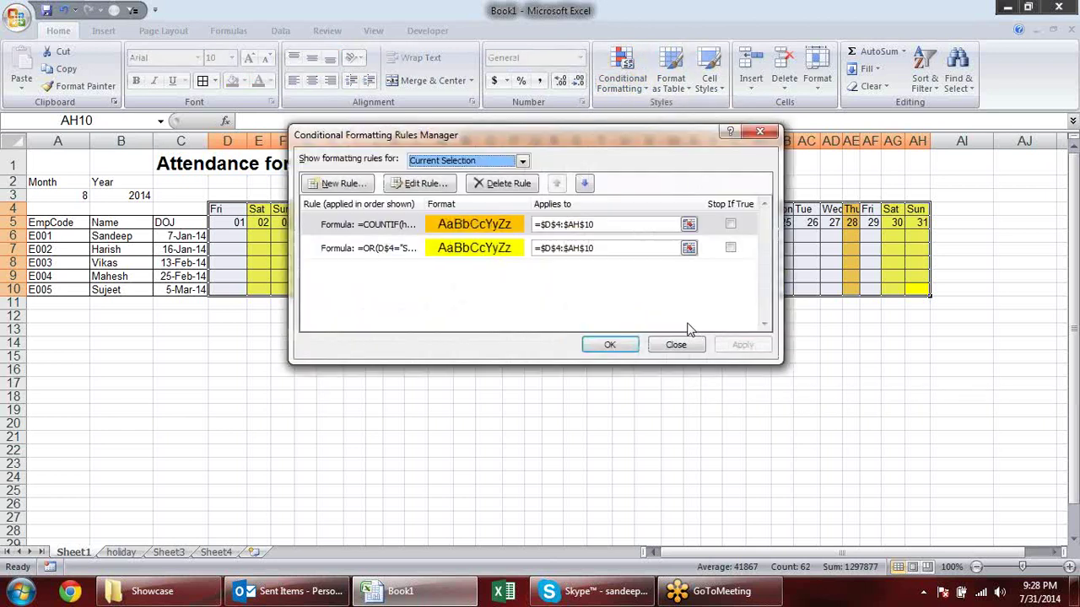
click(396, 248)
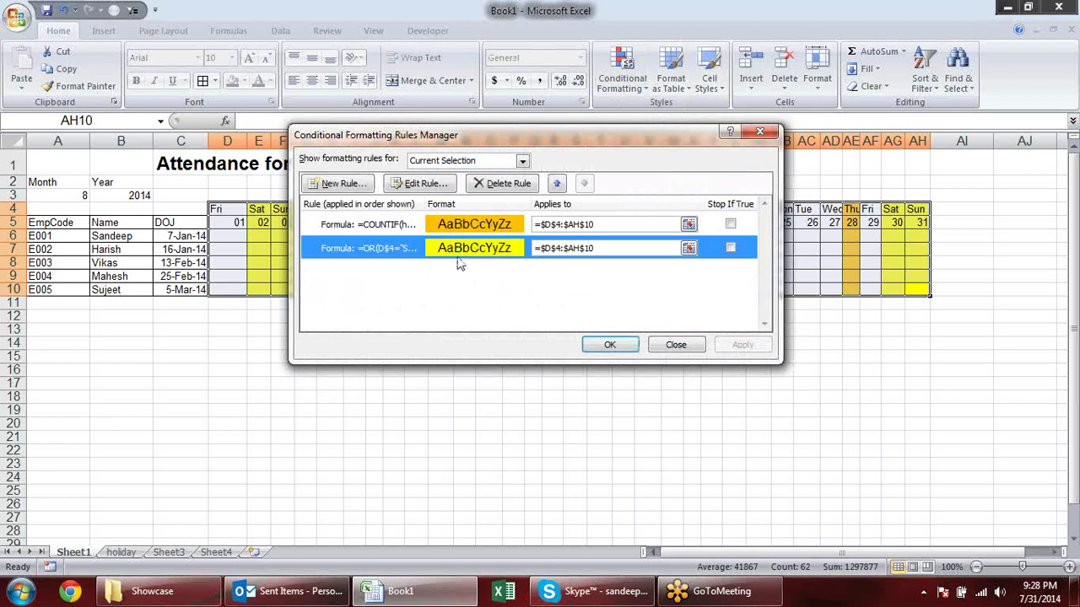
click(557, 184)
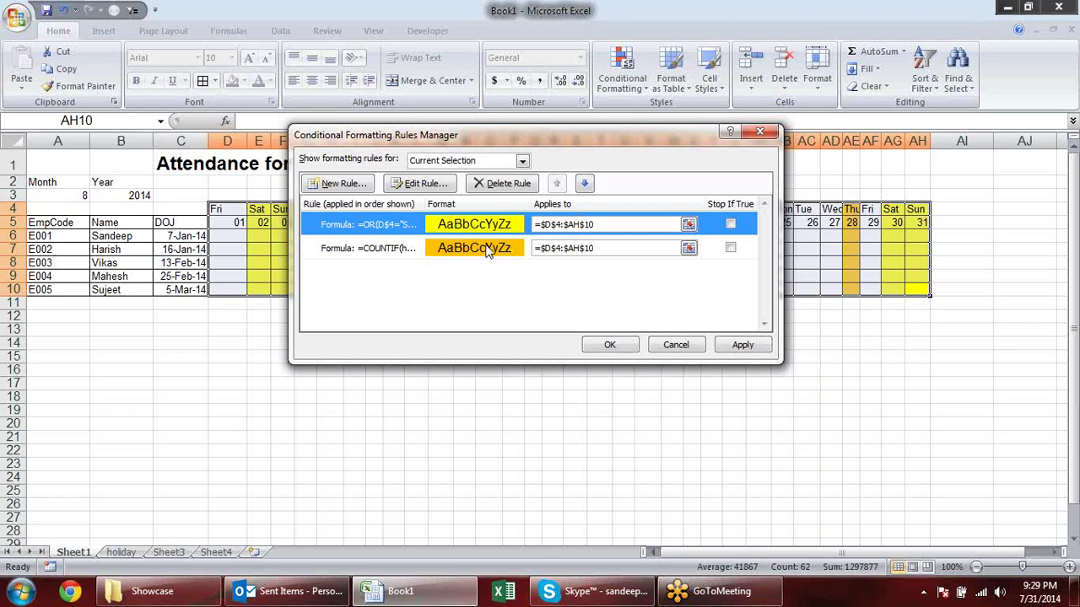
click(742, 345)
click(609, 345)
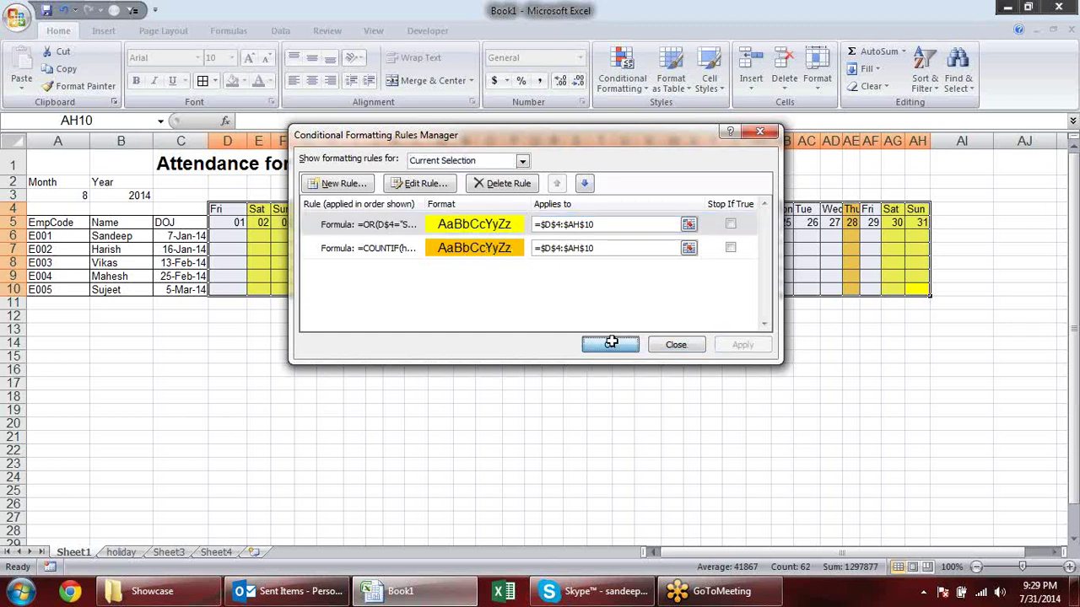
click(677, 358)
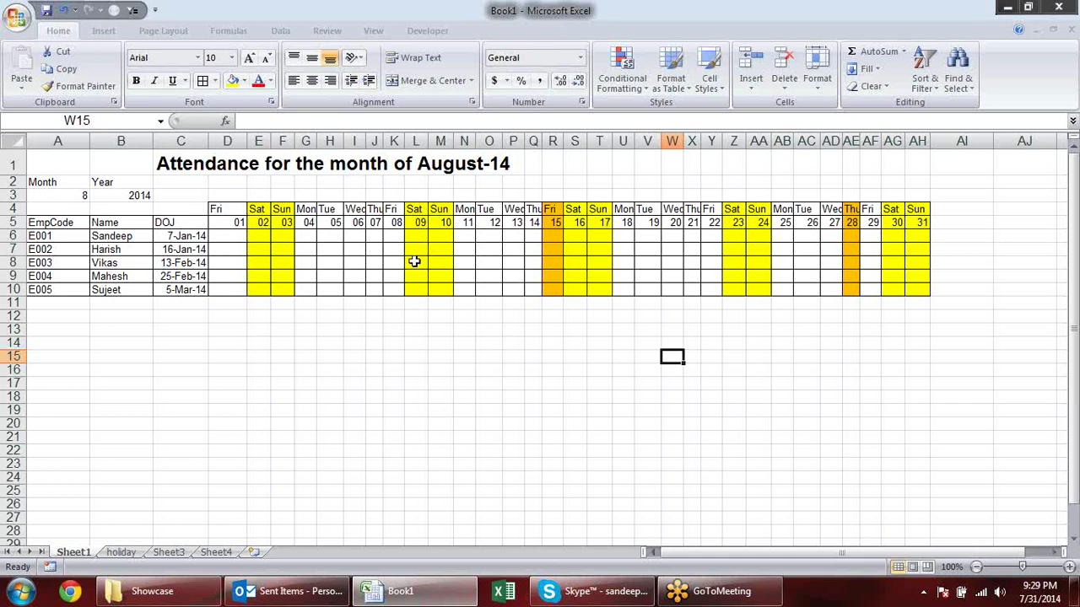
Drag the D/E header border left so column D matches the other day columns' width.
click(533, 370)
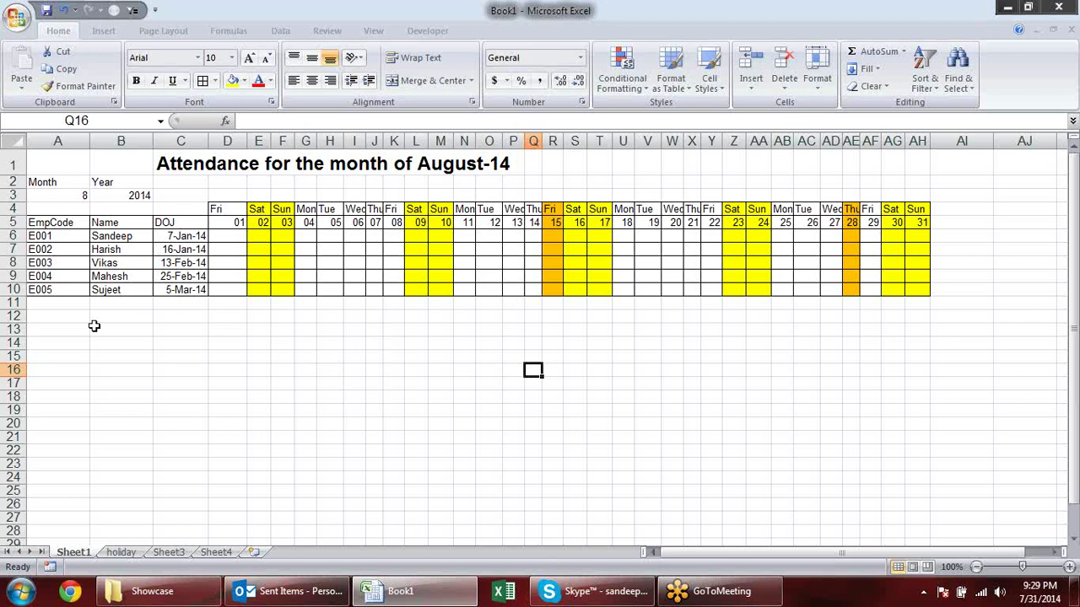
drag(248, 140, 226, 136)
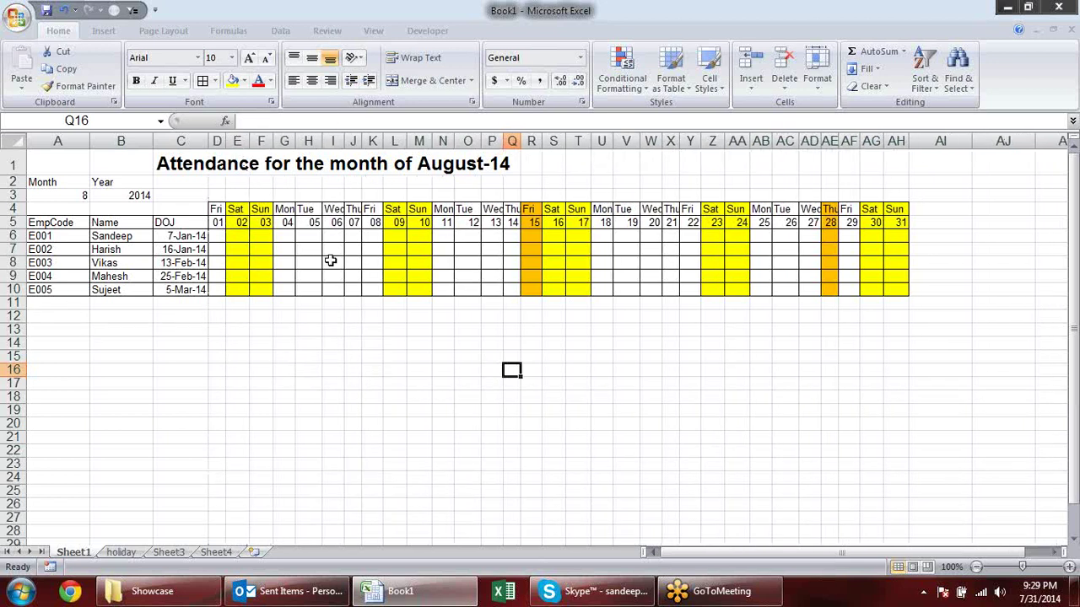
click(426, 369)
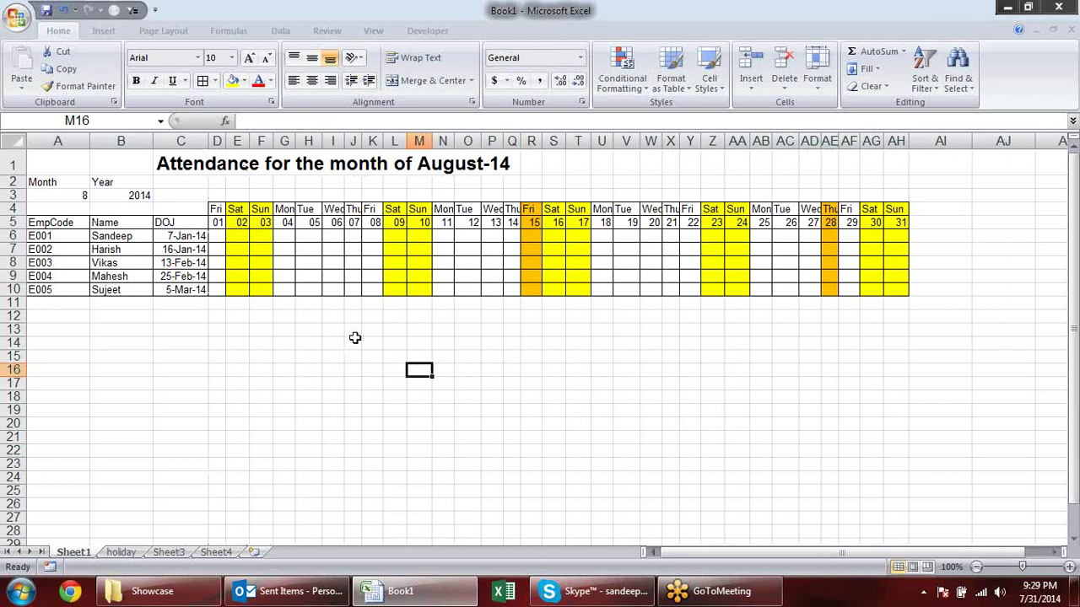
click(217, 237)
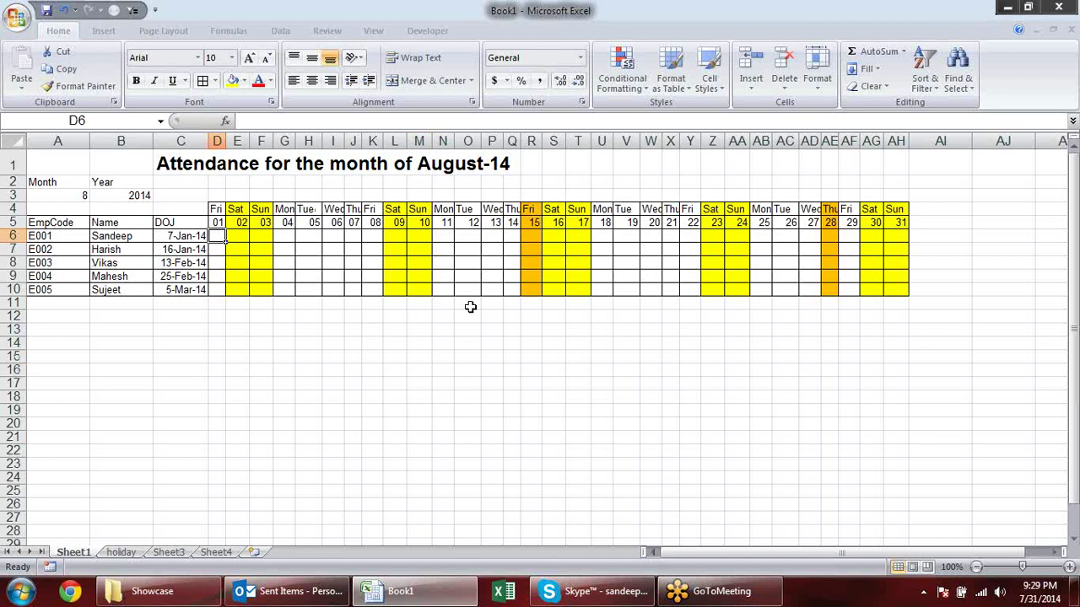
Set the A3 month dropdown to 1 to show January-14, then select D6.
text(=if)
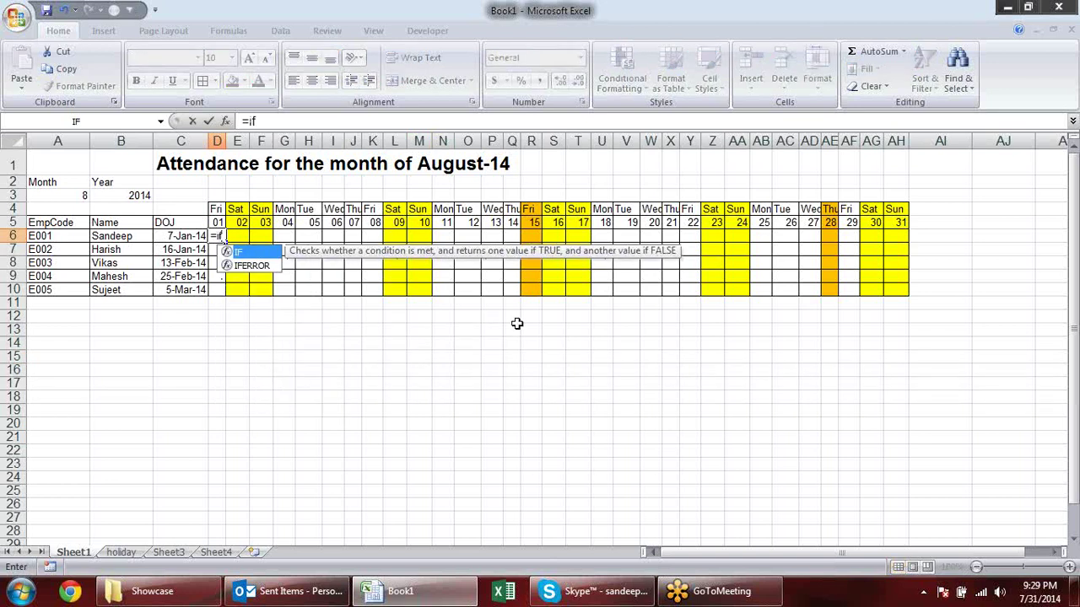
key(Escape)
key(Escape)
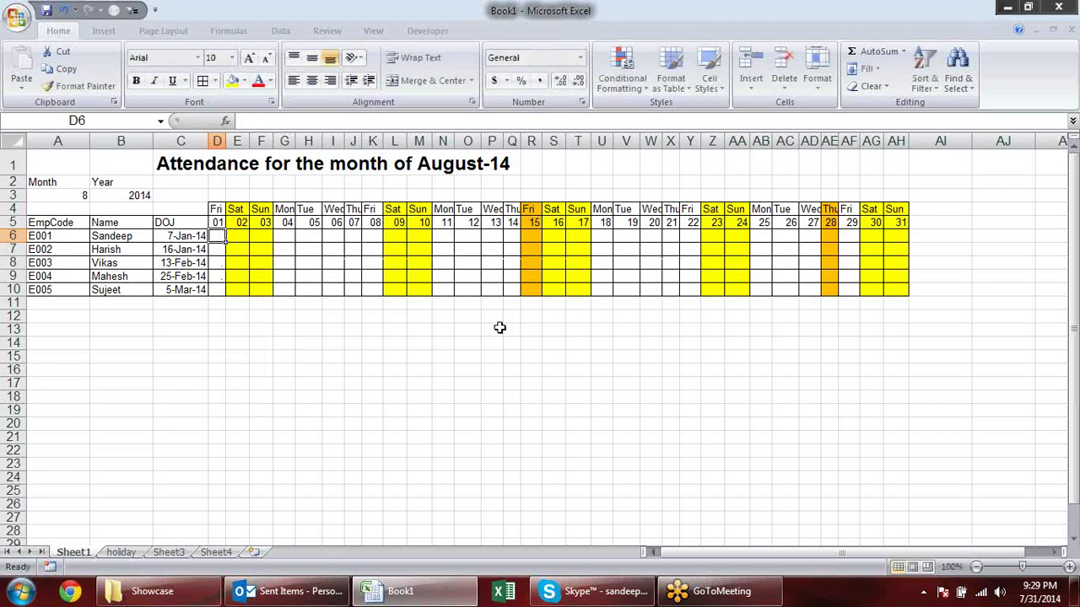
click(72, 198)
click(97, 195)
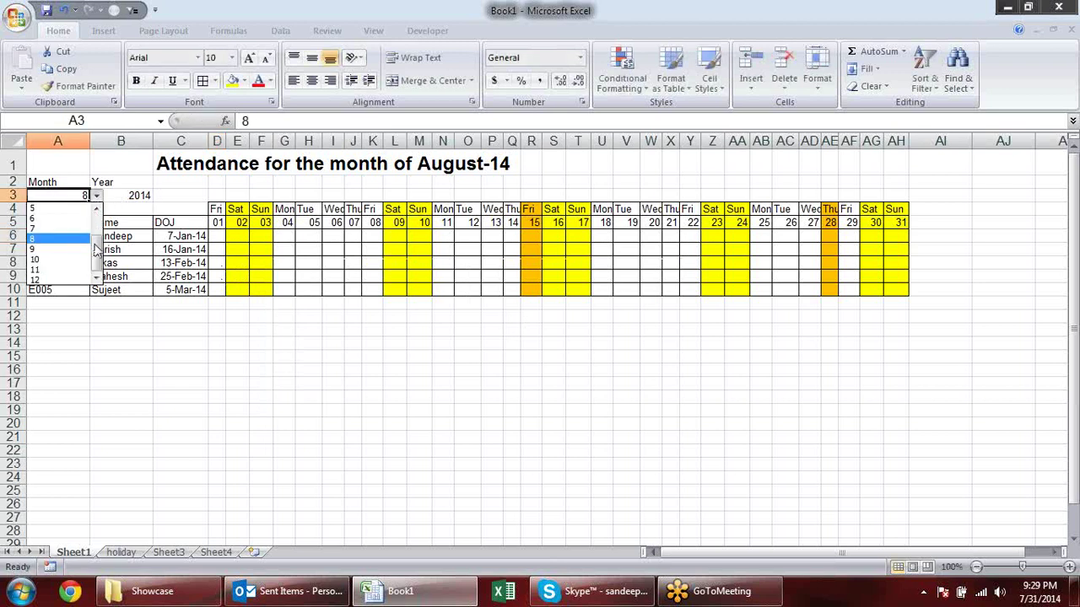
drag(96, 251, 95, 211)
click(76, 209)
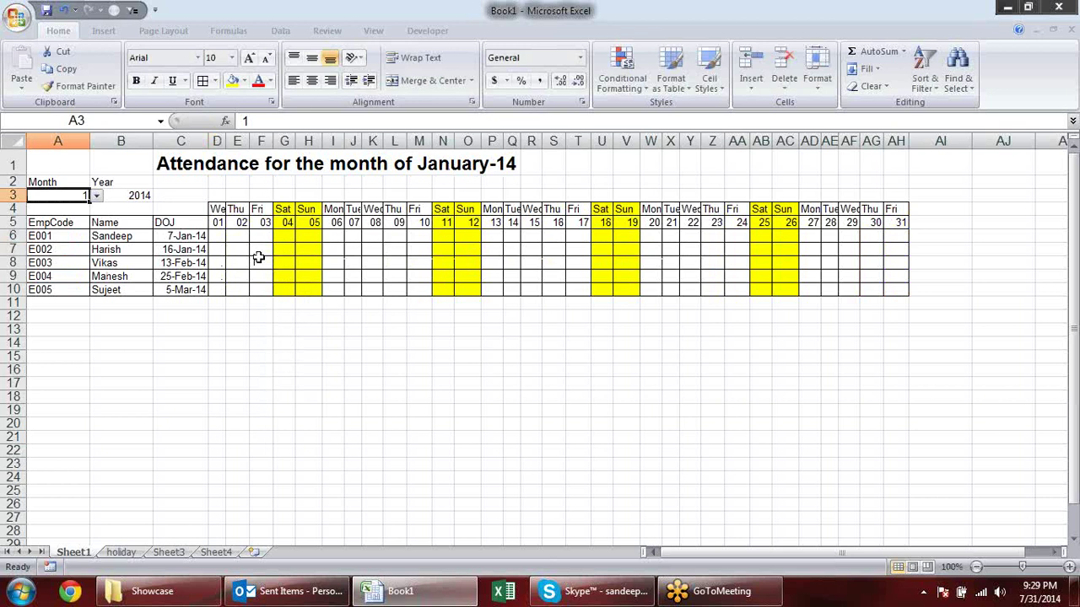
click(216, 237)
click(189, 237)
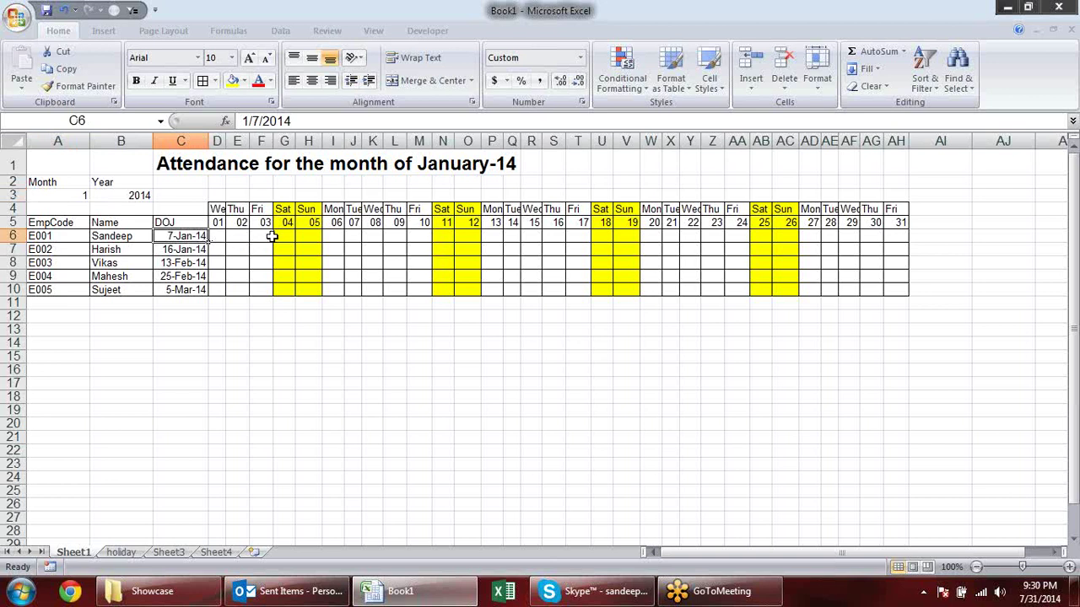
click(221, 235)
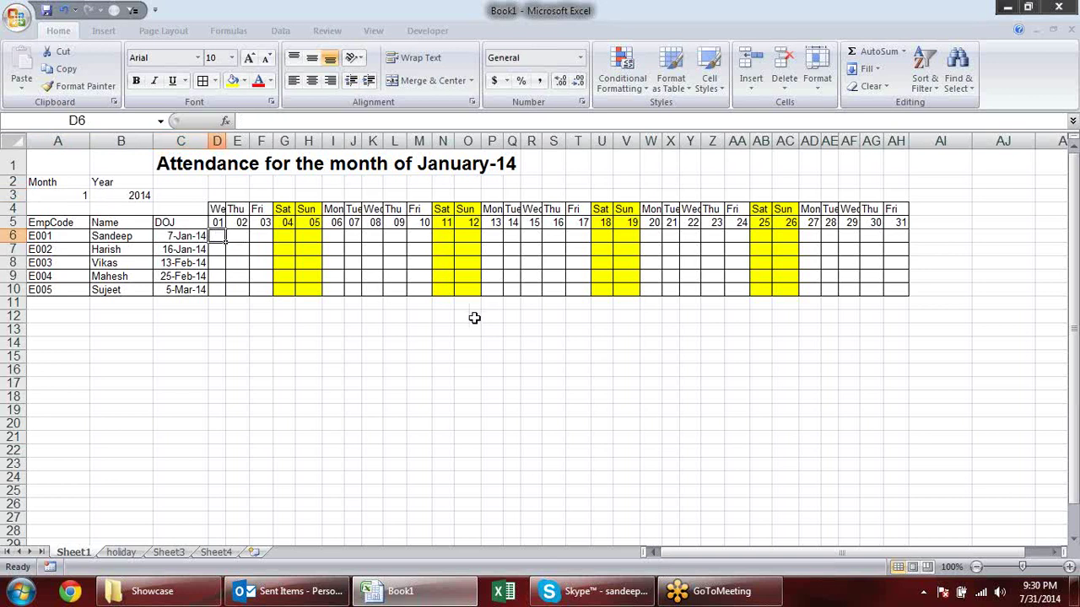
Type =IF($C6>D$5,"", in D6 to blank days before the joining date.
text(=IF()
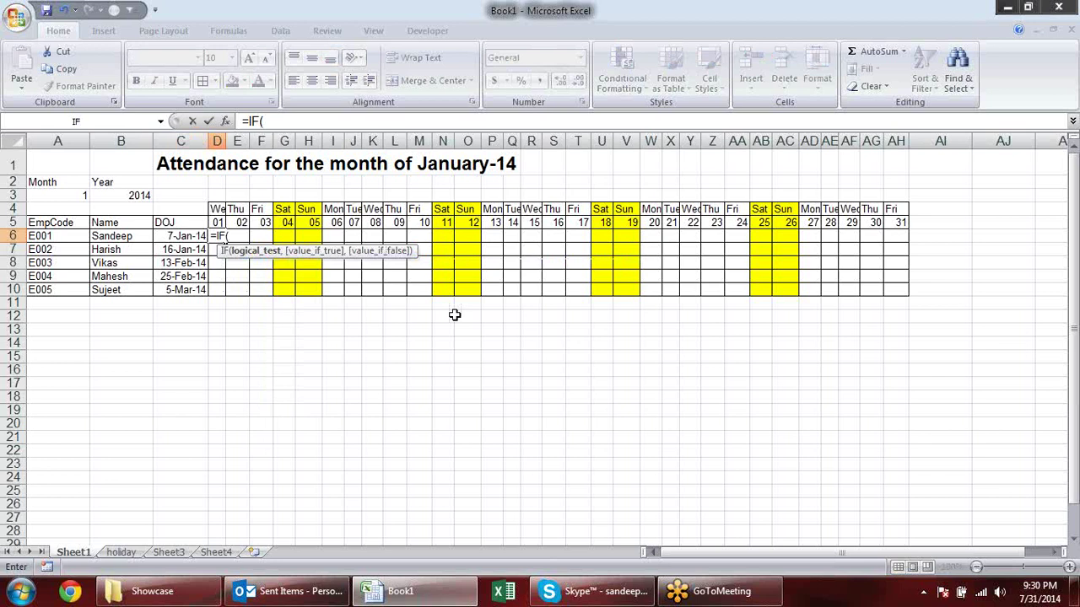
click(193, 236)
text(>)
click(217, 222)
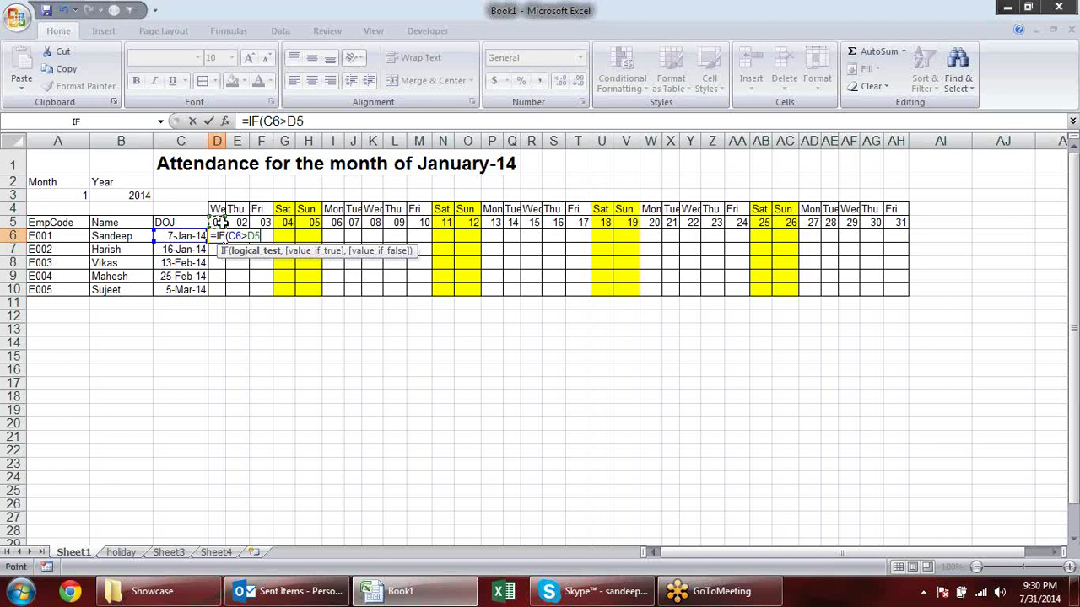
click(252, 251)
text($)
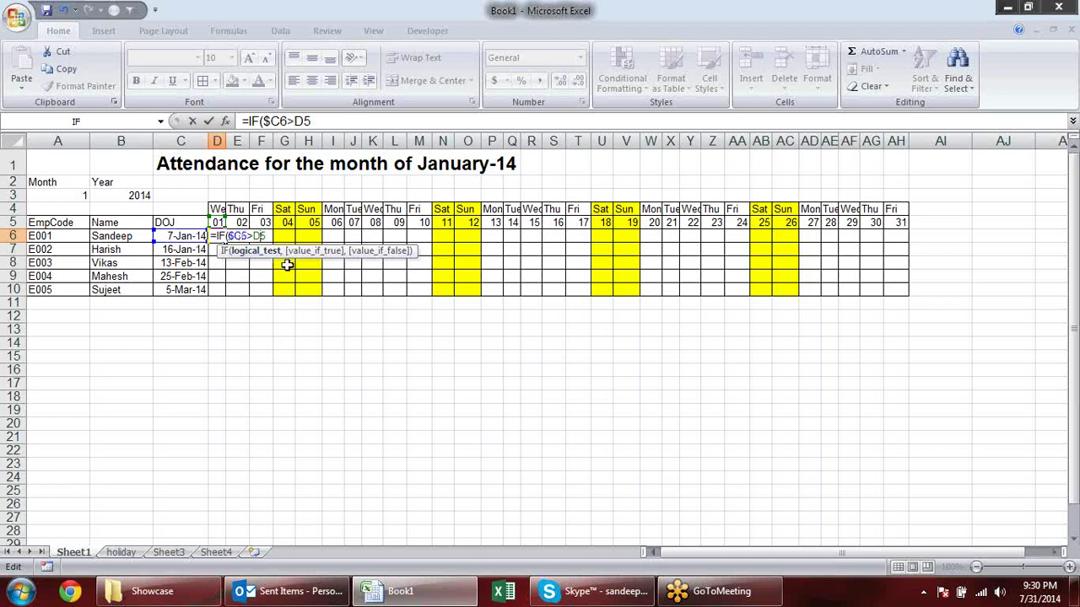
key(F4)
key(F4)
text(,"")
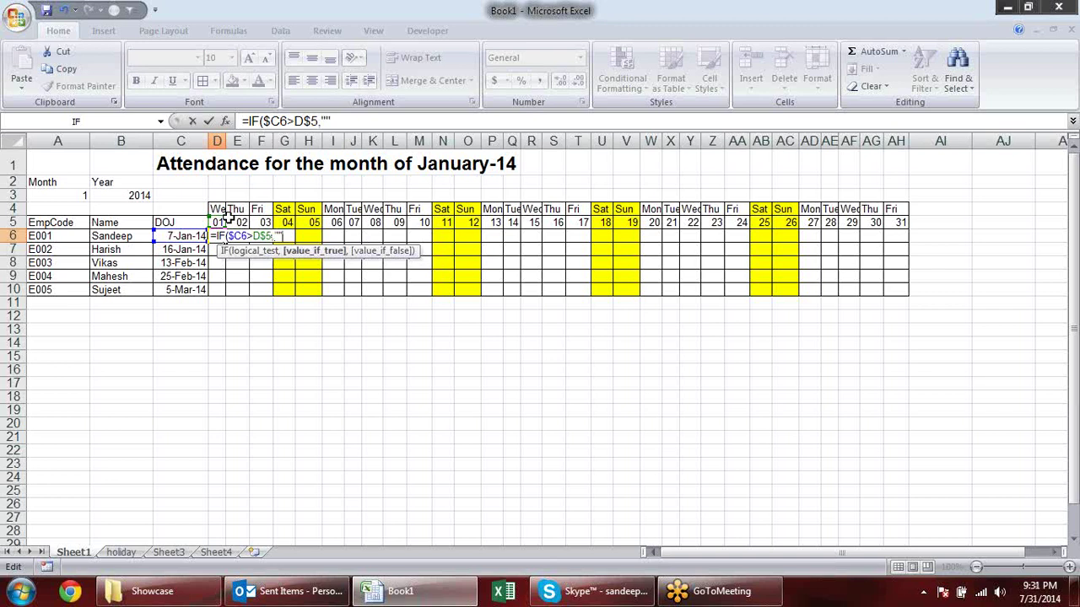
text(,)
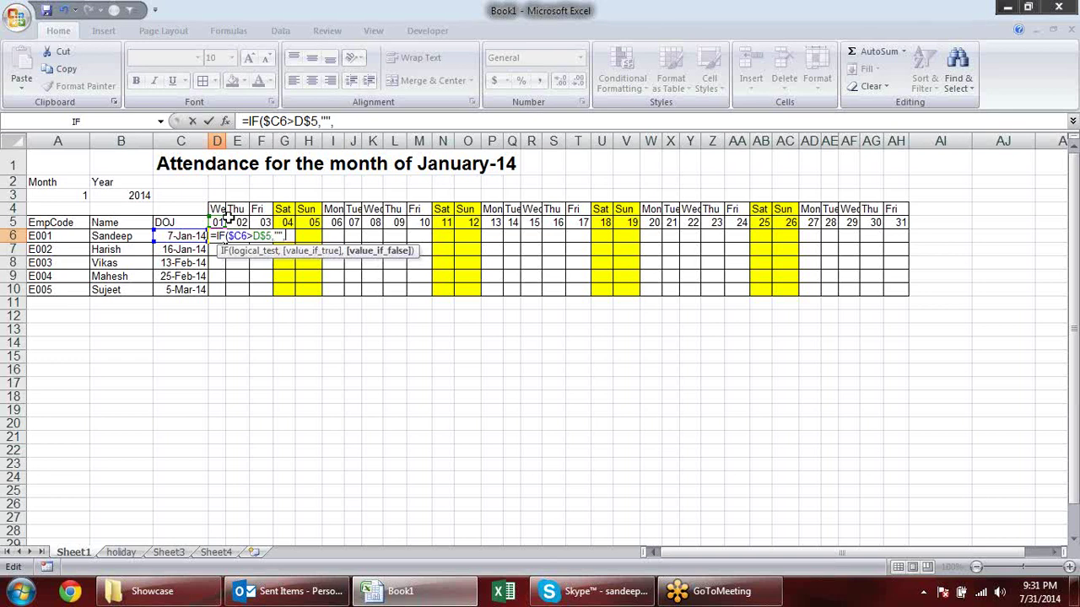
Complete and commit D6 as =IF($C6>D$5,"",IF(D$5>TODAY(),"","P")).
text(if)
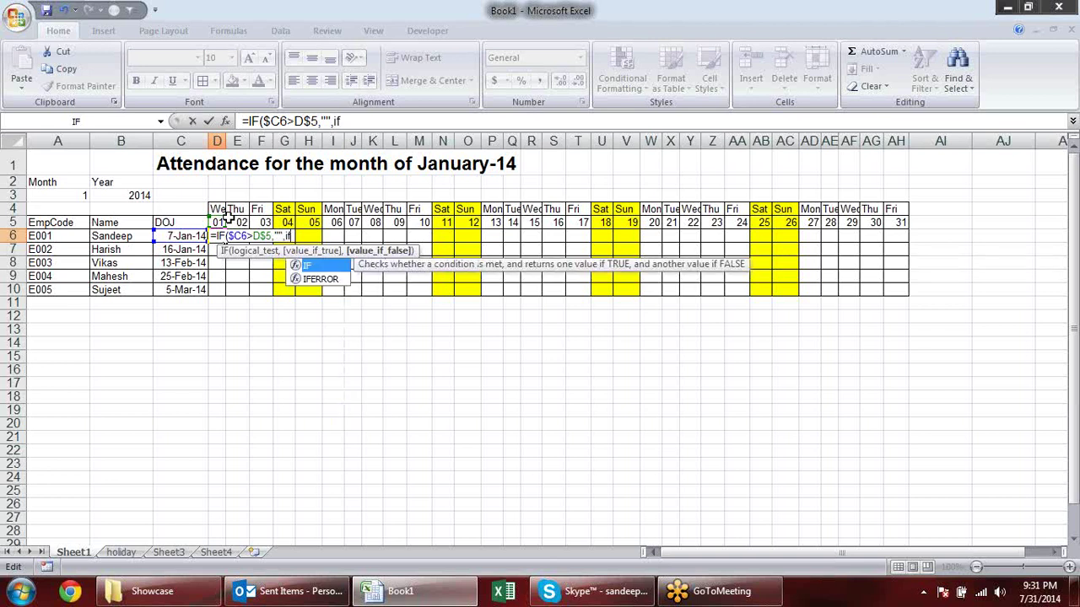
key(Tab)
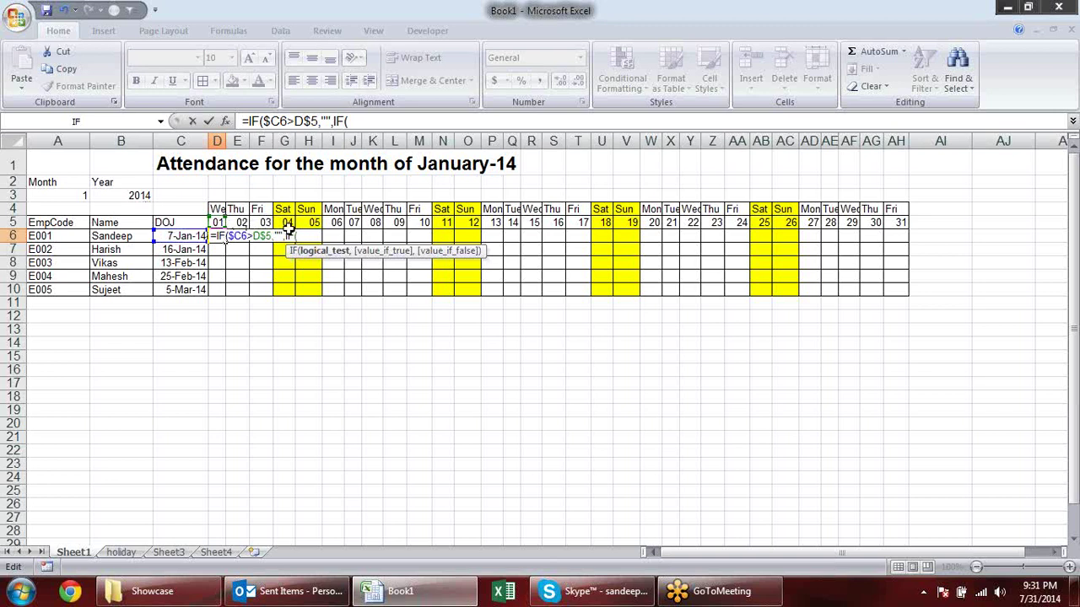
click(218, 222)
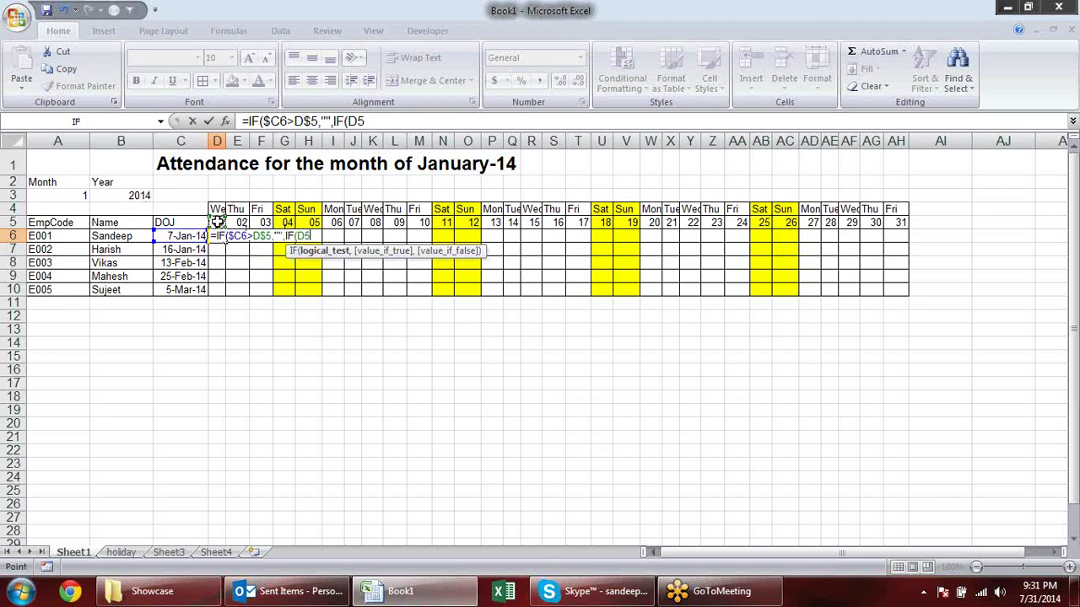
text(>tod)
key(Tab)
text())
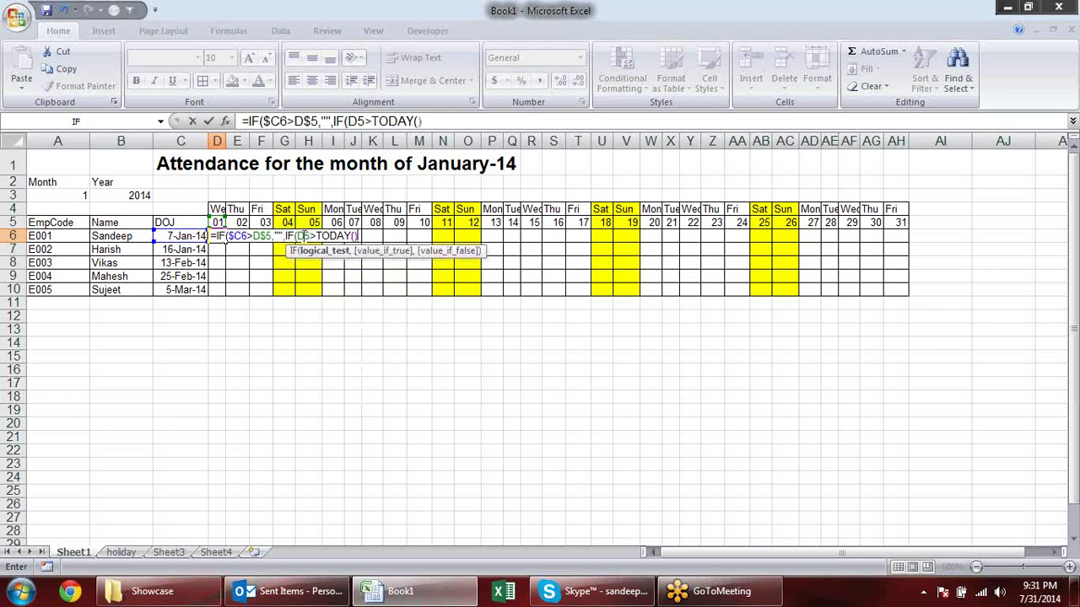
click(304, 237)
text($5)
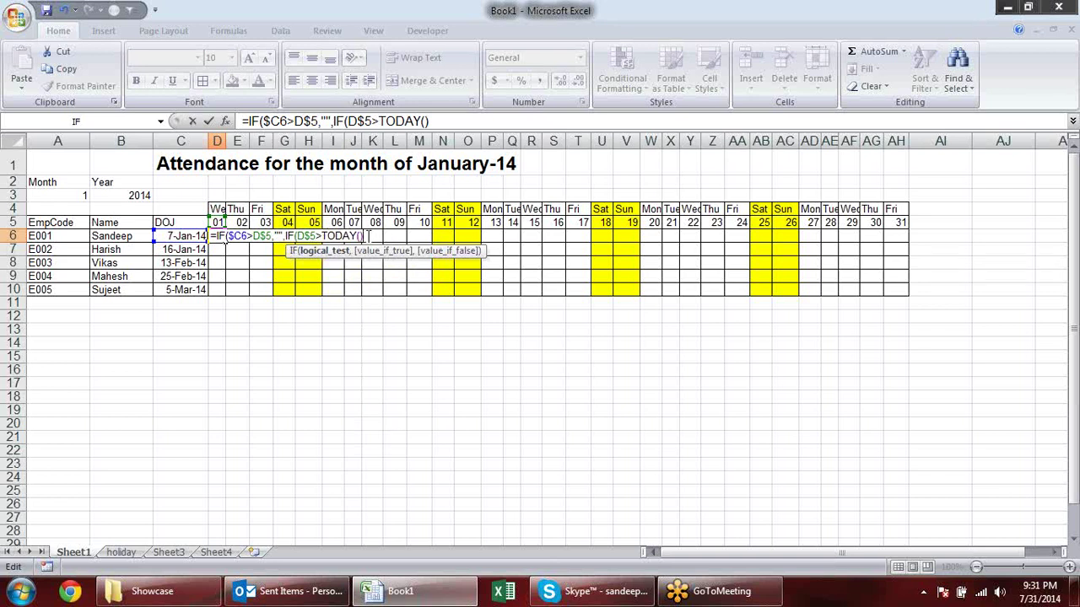
text(,"")
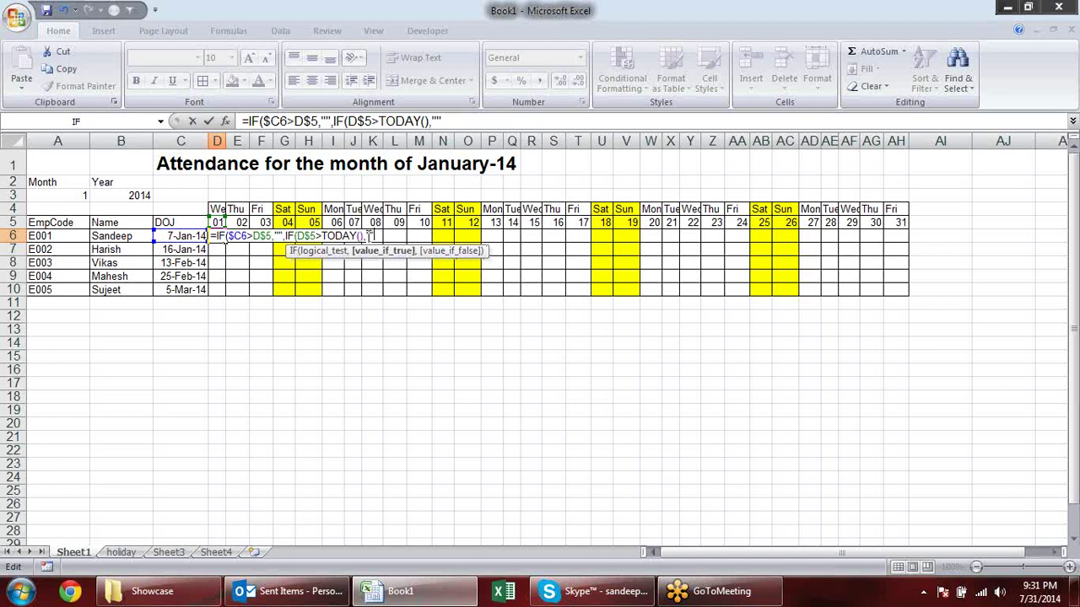
text(,)
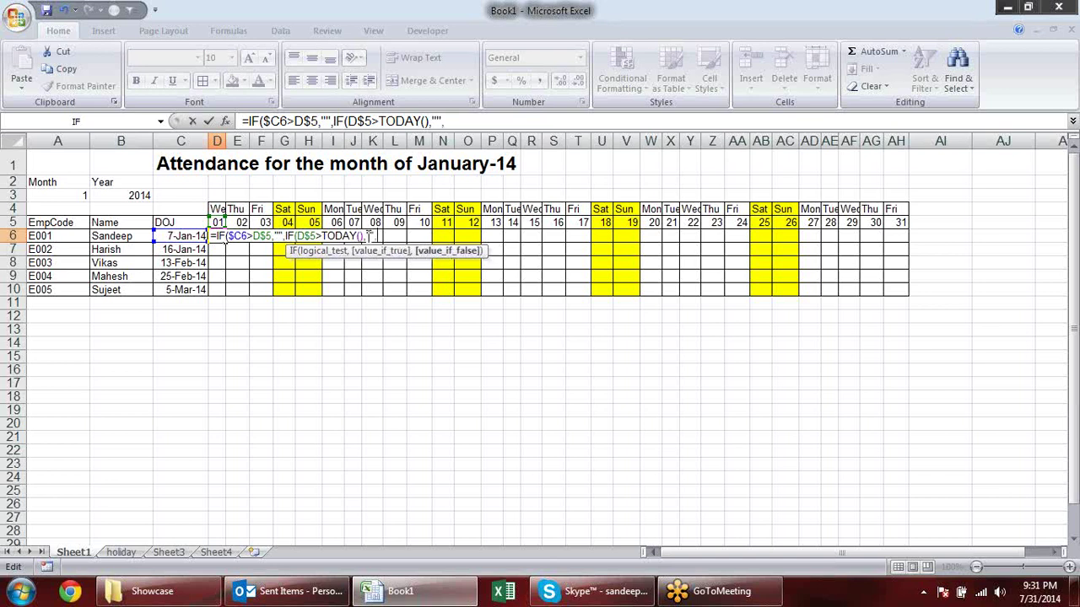
text(IF()
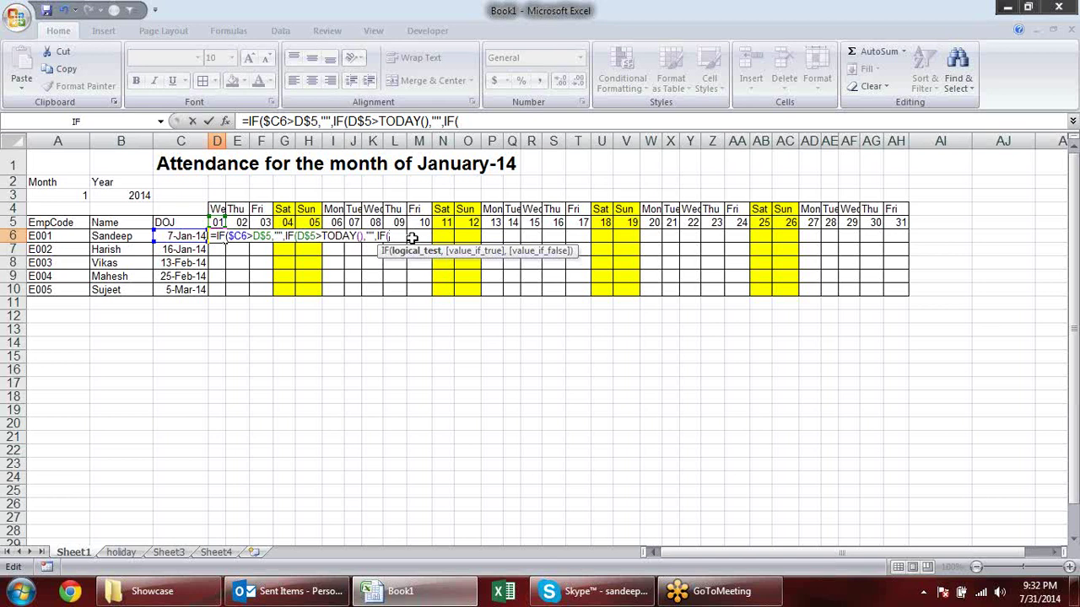
key(BackSpace)
key(BackSpace)
key(BackSpace)
text(P)
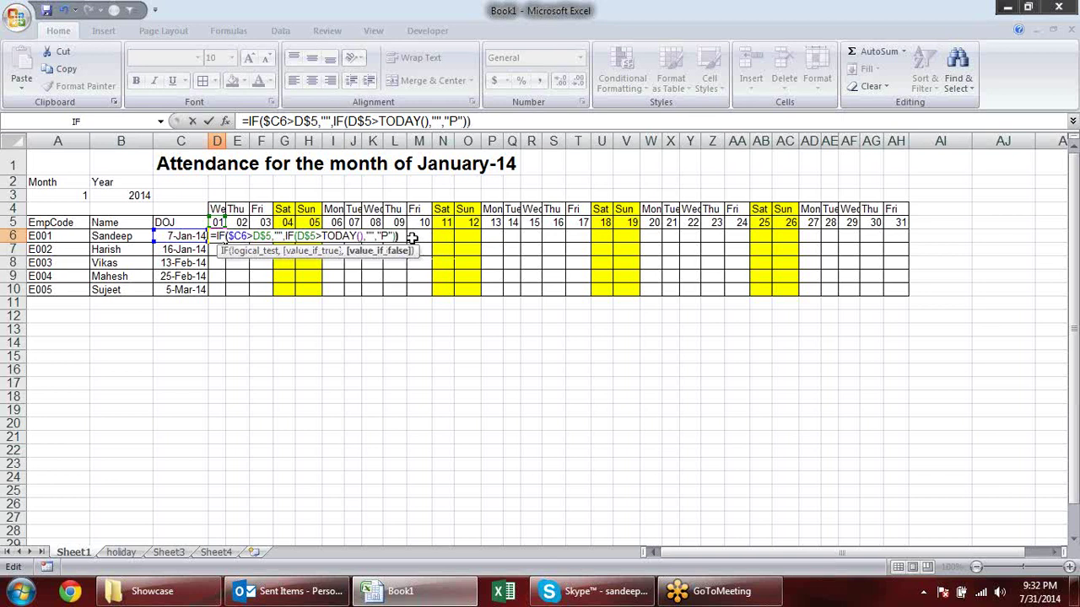
key(Return)
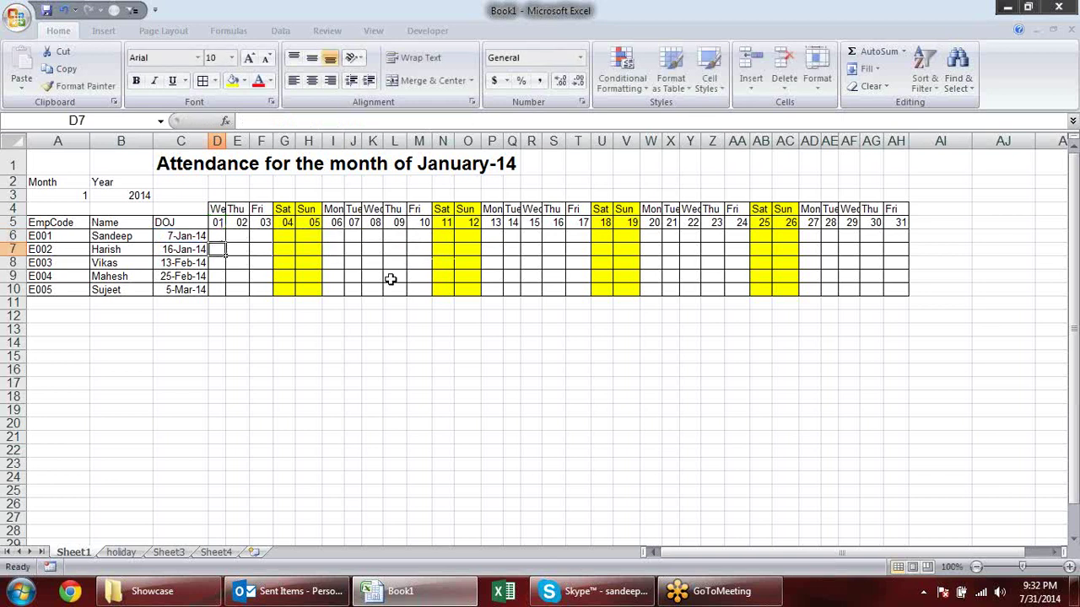
Fill the D6 formula across D6:AH10 and spot-check J6 and S7 against joining dates.
click(218, 233)
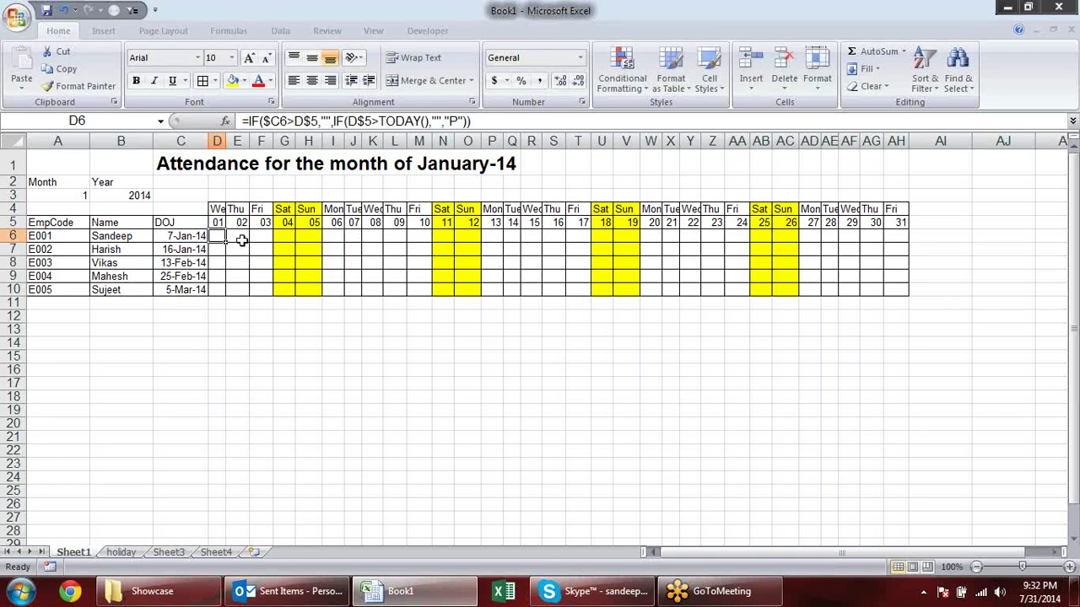
mouse_move(224, 242)
mouse_down()
mouse_move(900, 228)
mouse_move(916, 233)
mouse_move(909, 297)
mouse_up()
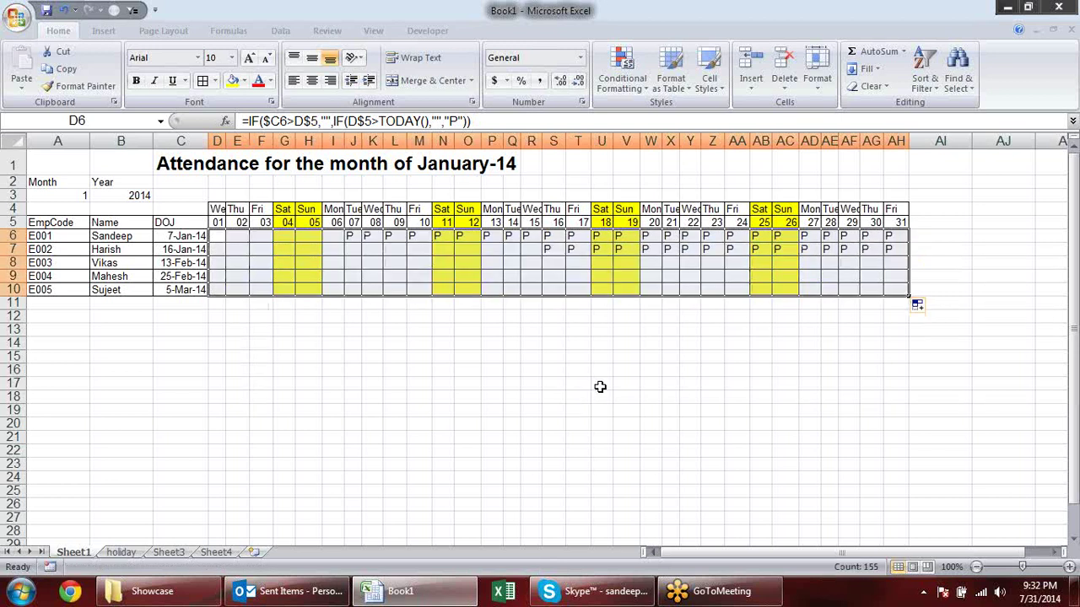
click(600, 386)
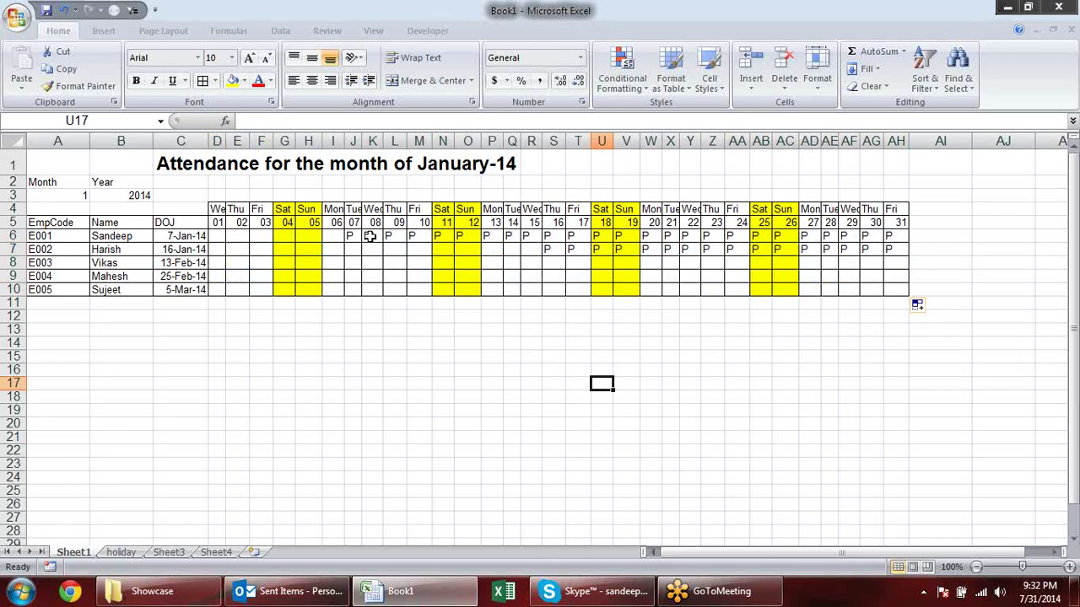
click(169, 237)
click(353, 237)
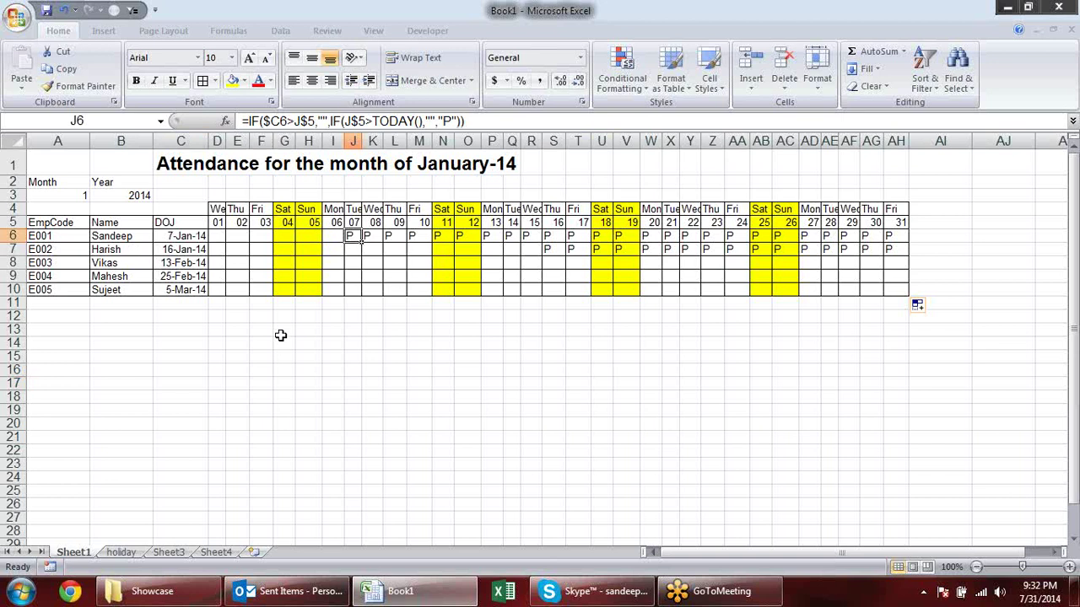
click(186, 248)
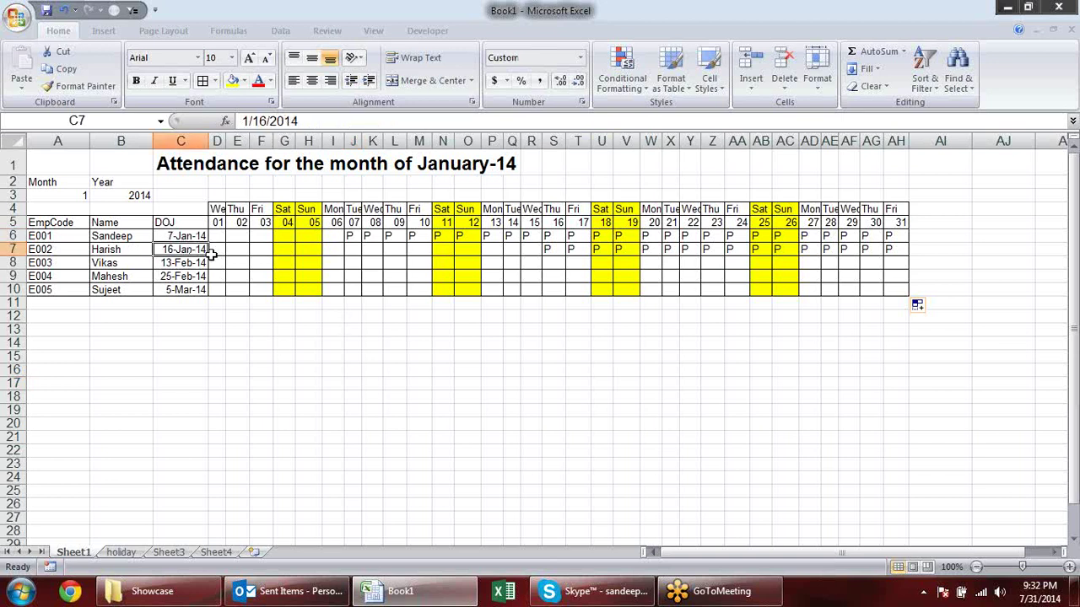
click(556, 248)
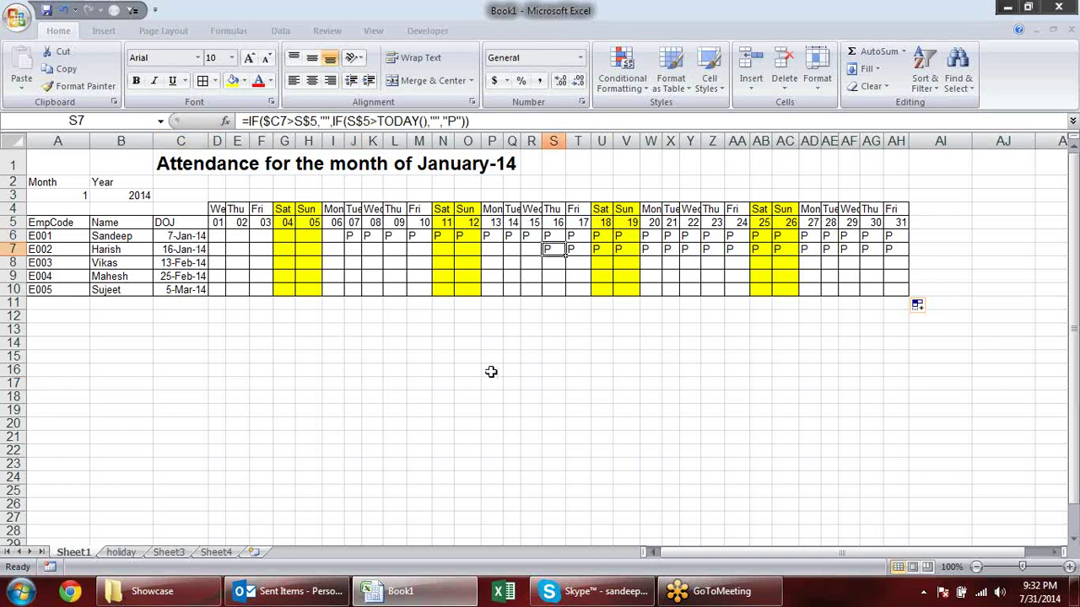
click(84, 194)
Try months 7, 8, 2 and 5 in the A3 dropdown to watch the calendar update.
click(99, 197)
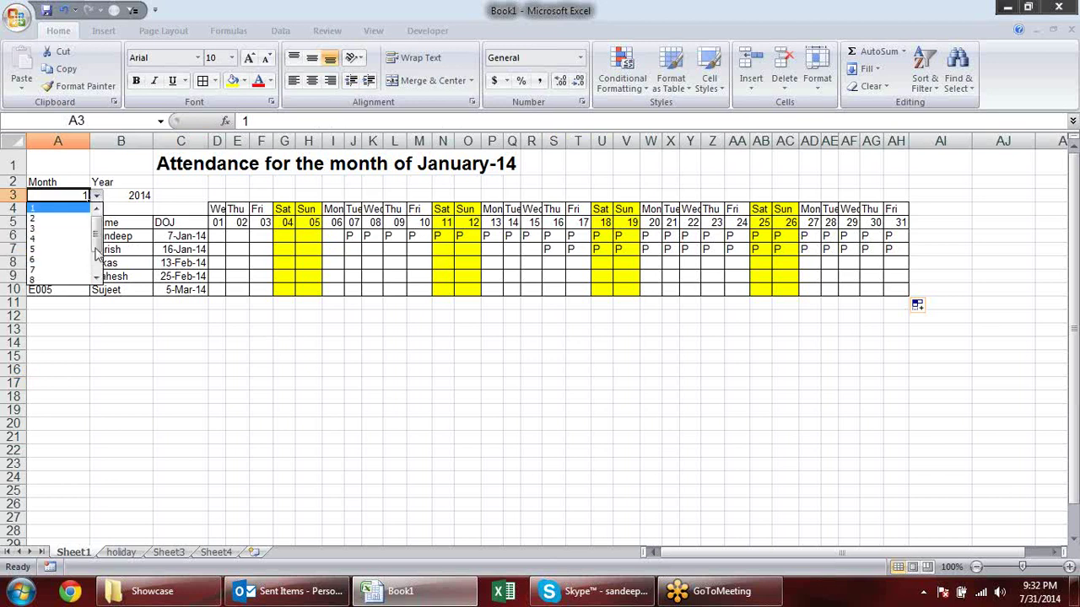
click(72, 270)
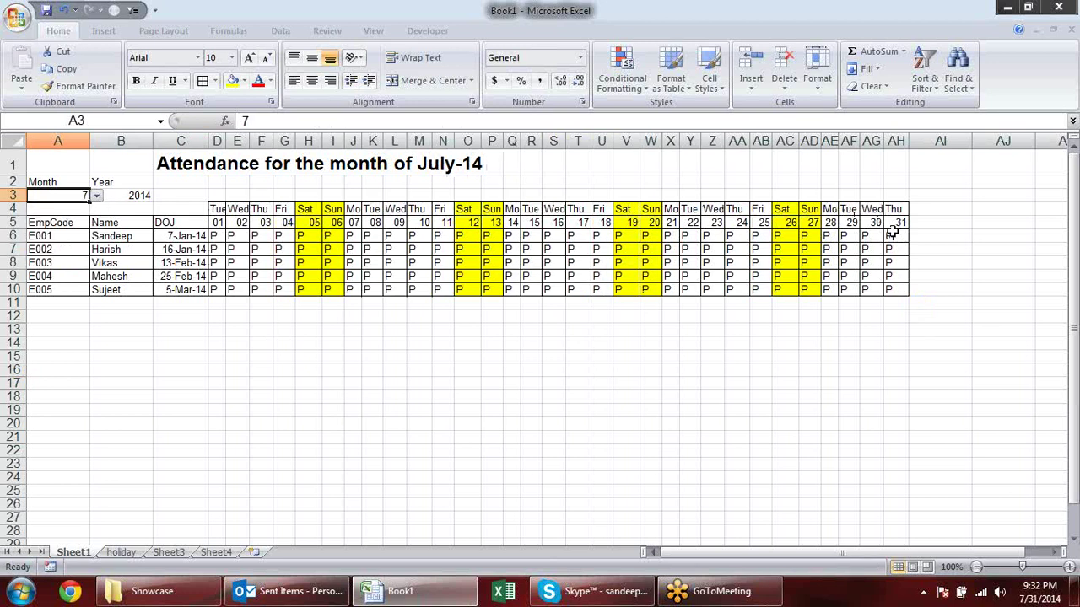
click(97, 195)
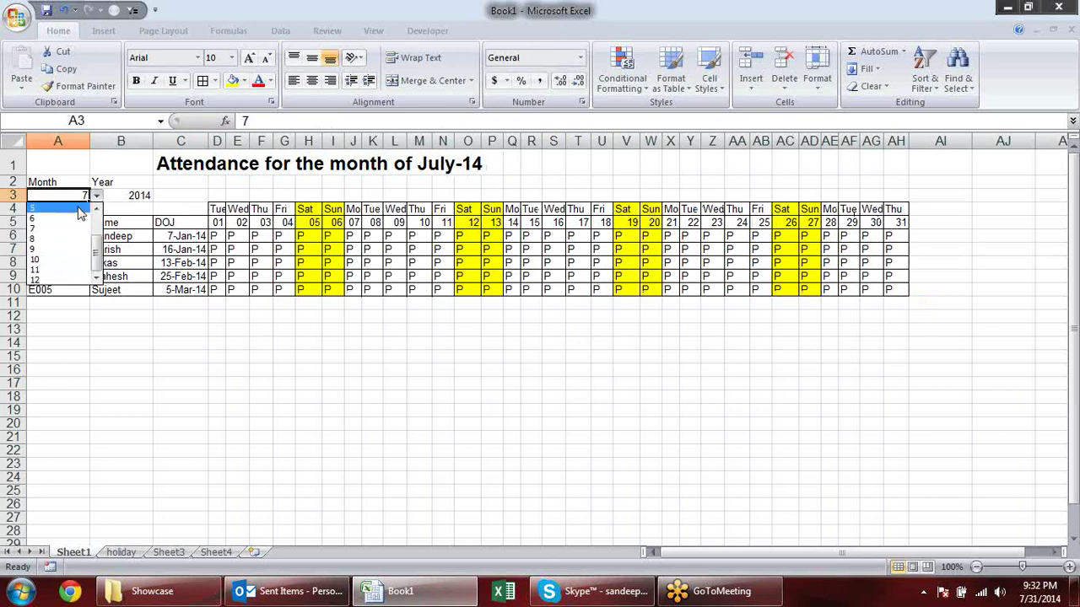
click(74, 238)
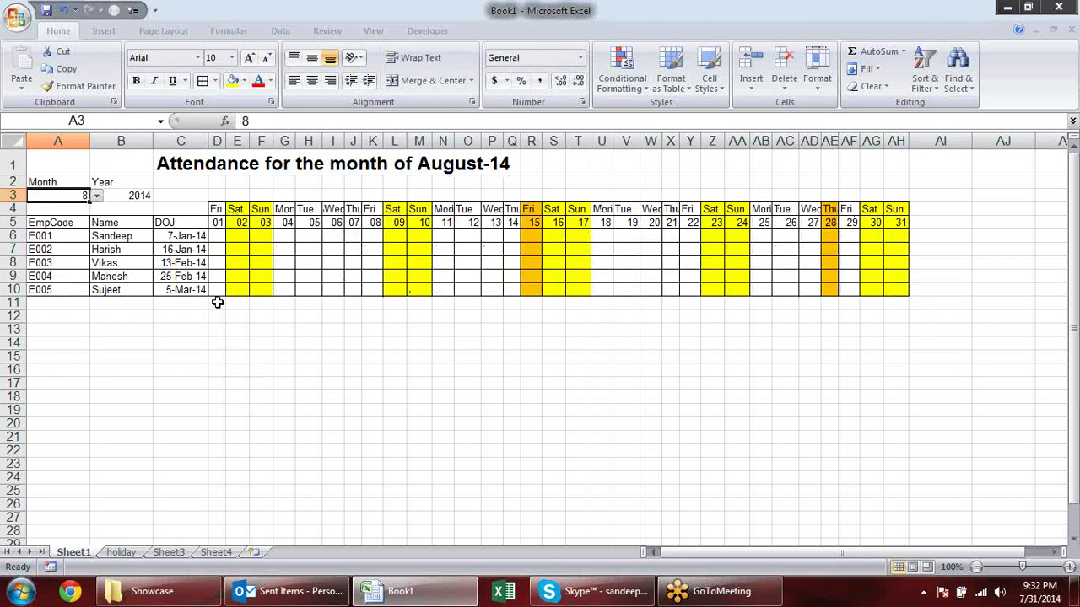
click(97, 195)
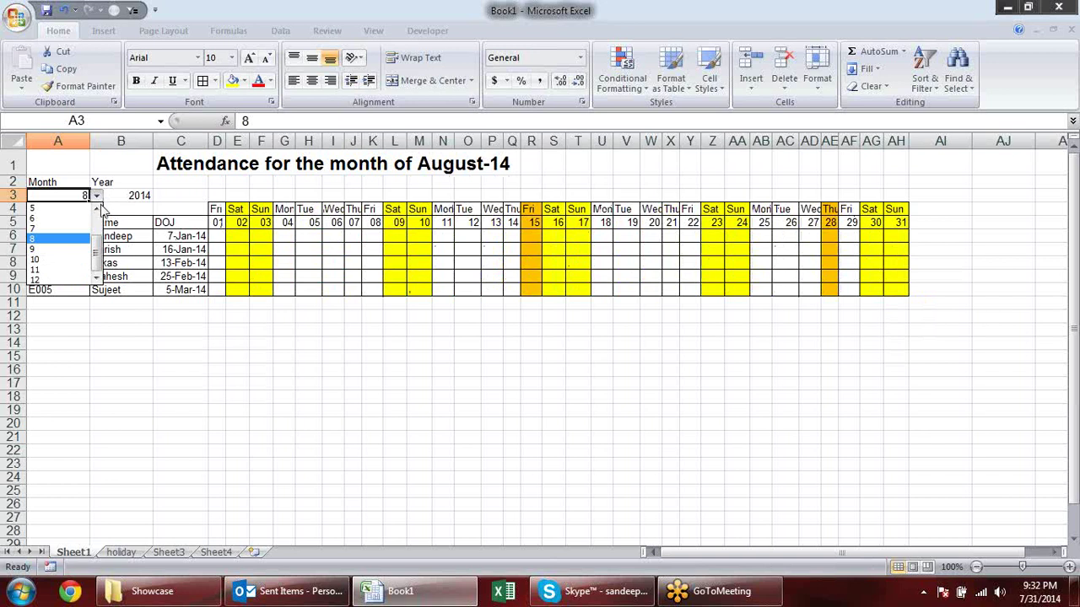
scroll(99, 211, up, 4)
click(51, 219)
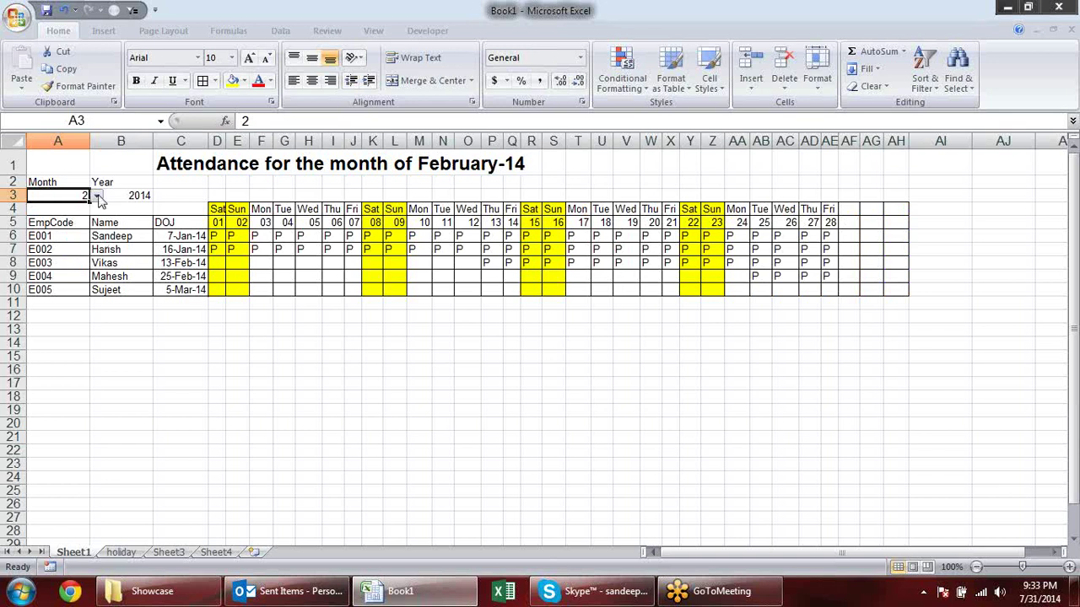
click(98, 196)
click(94, 237)
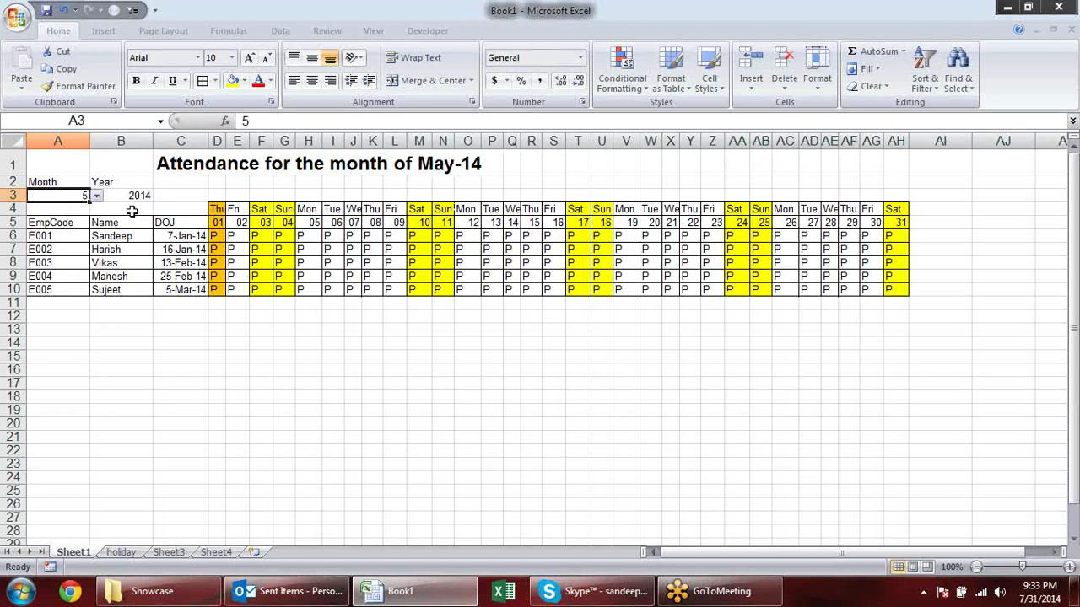
Set the month to 3 for March-14 and review the formulas in H10 and D6.
click(98, 196)
scroll(67, 236, up, 2)
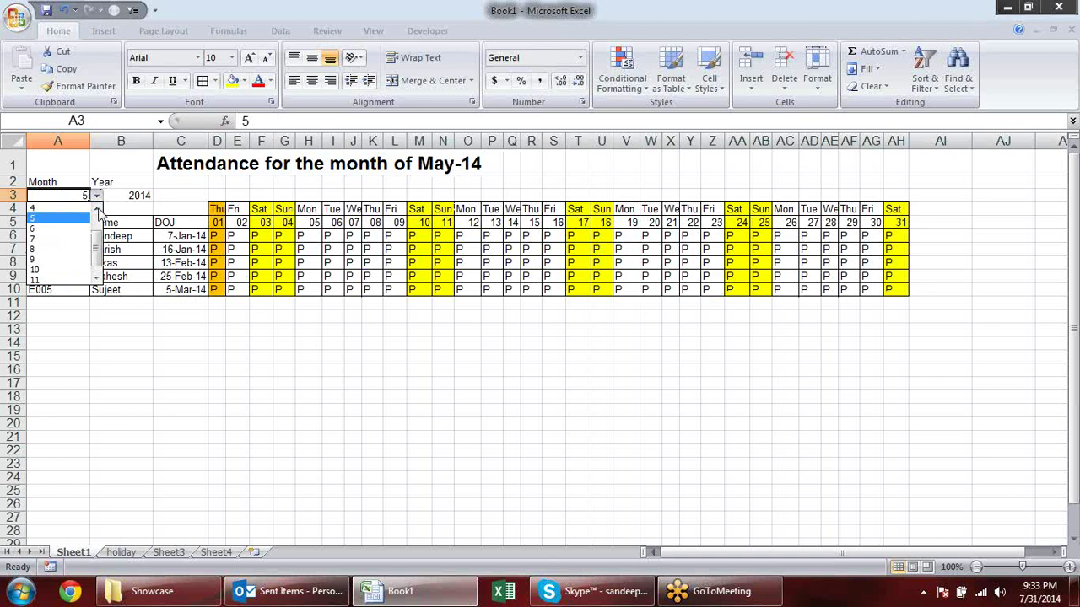
click(68, 222)
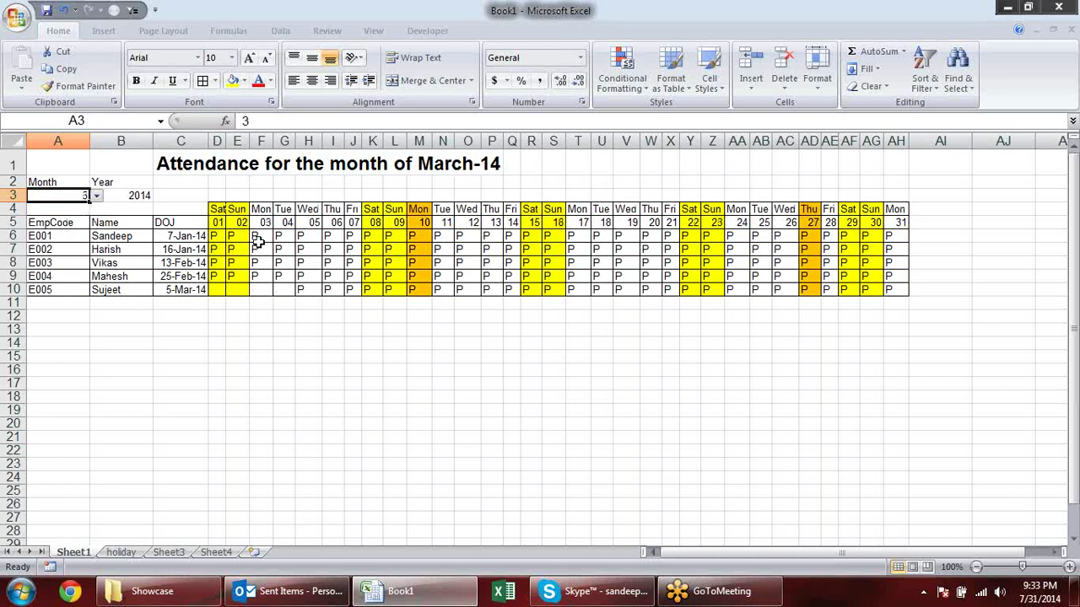
click(311, 289)
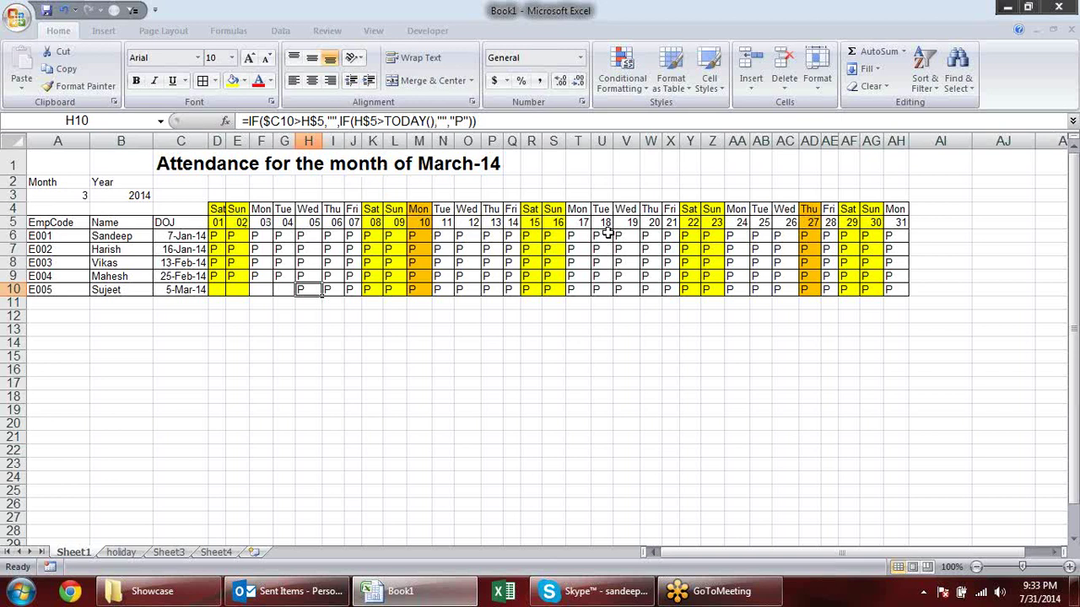
click(217, 239)
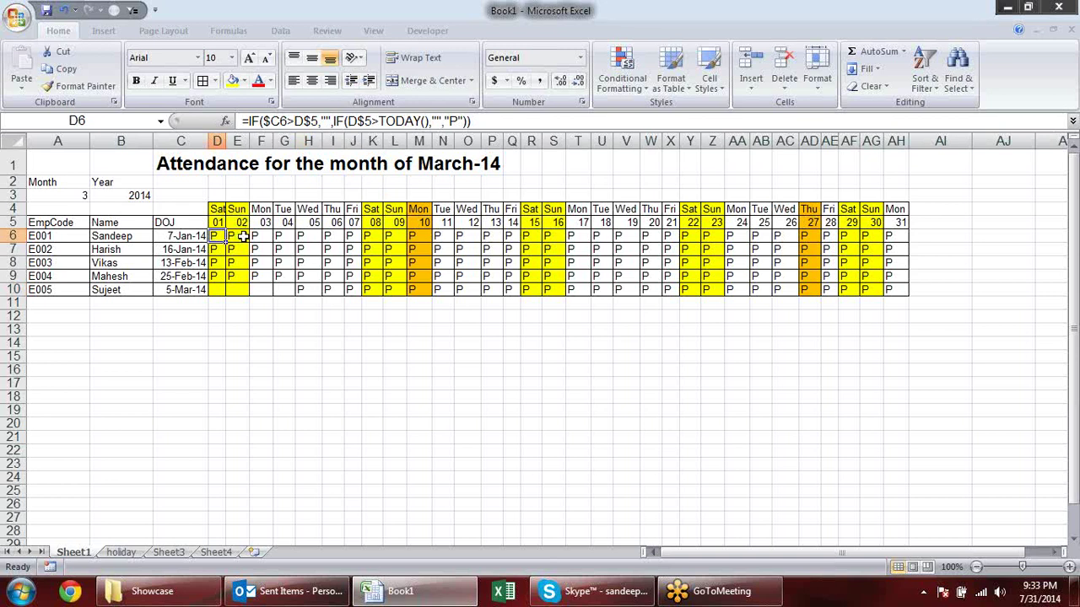
Compare the D6 and M6 formulas, then put the cursor at the end of D6's formula.
click(419, 237)
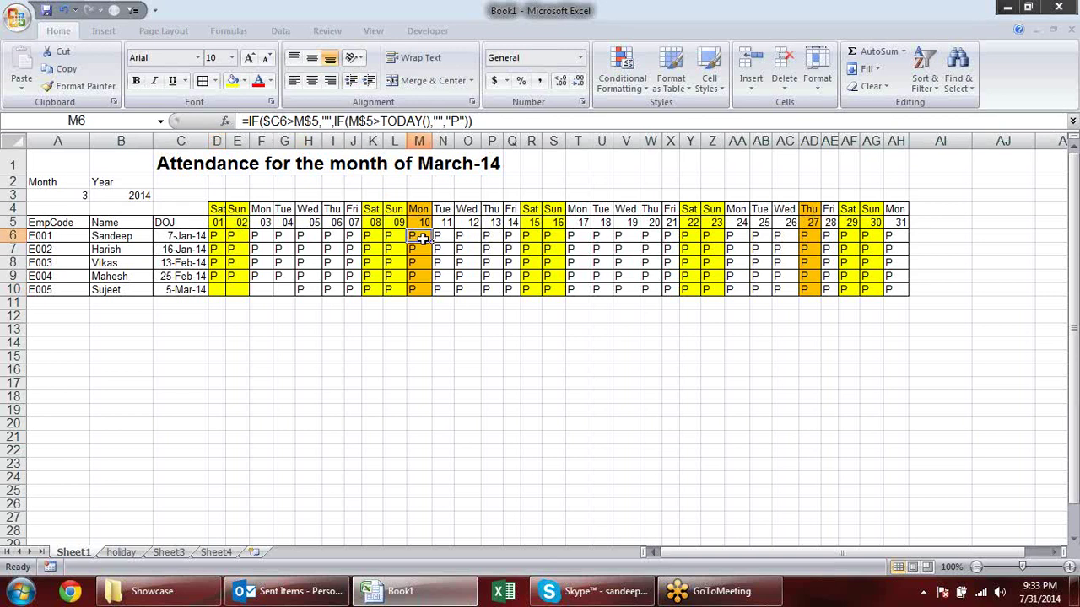
click(216, 239)
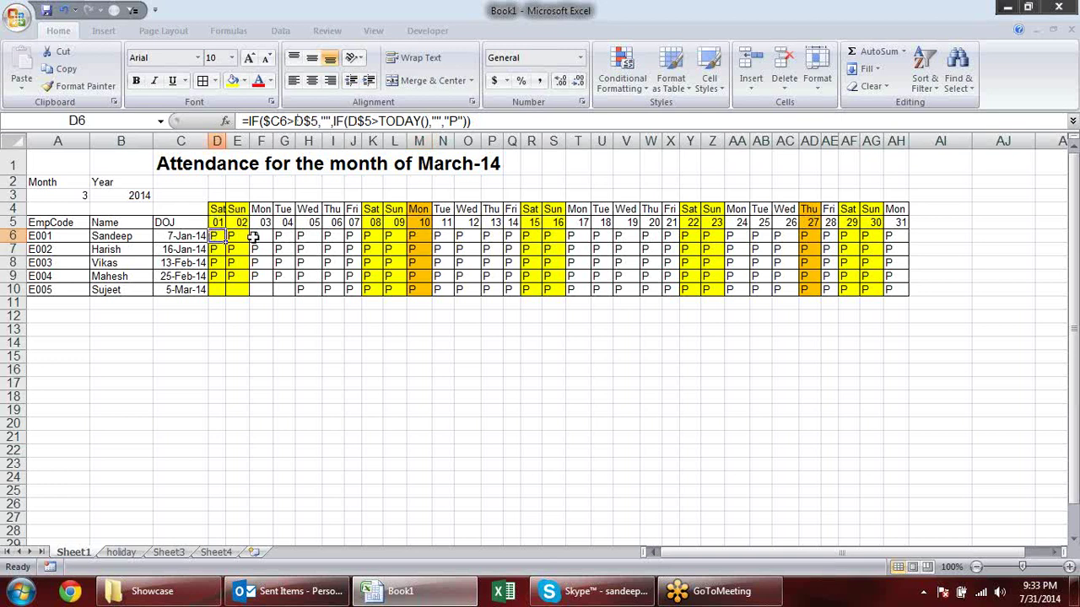
click(428, 239)
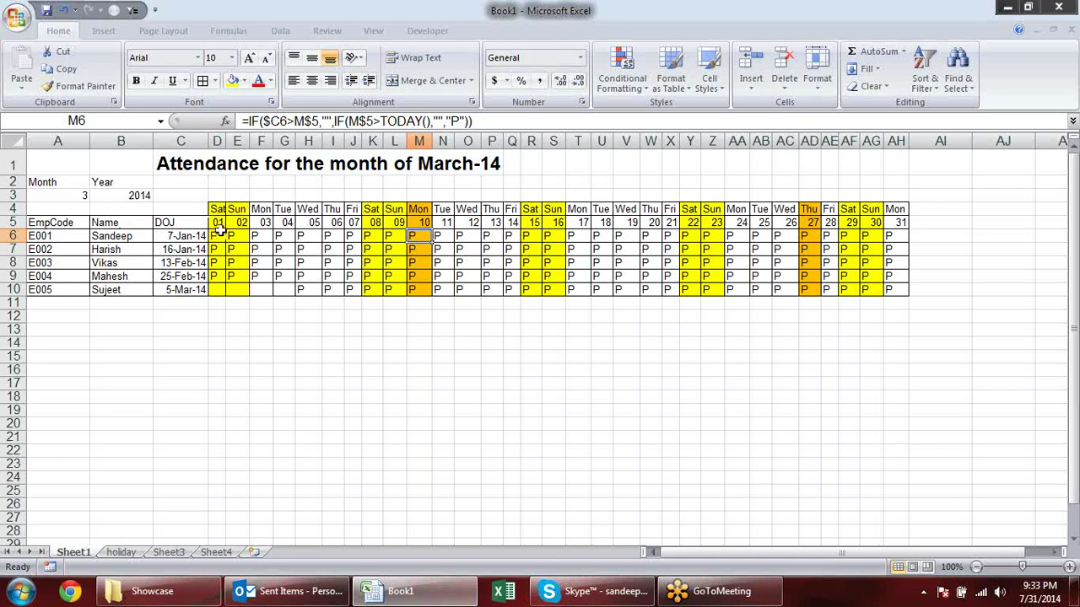
click(219, 236)
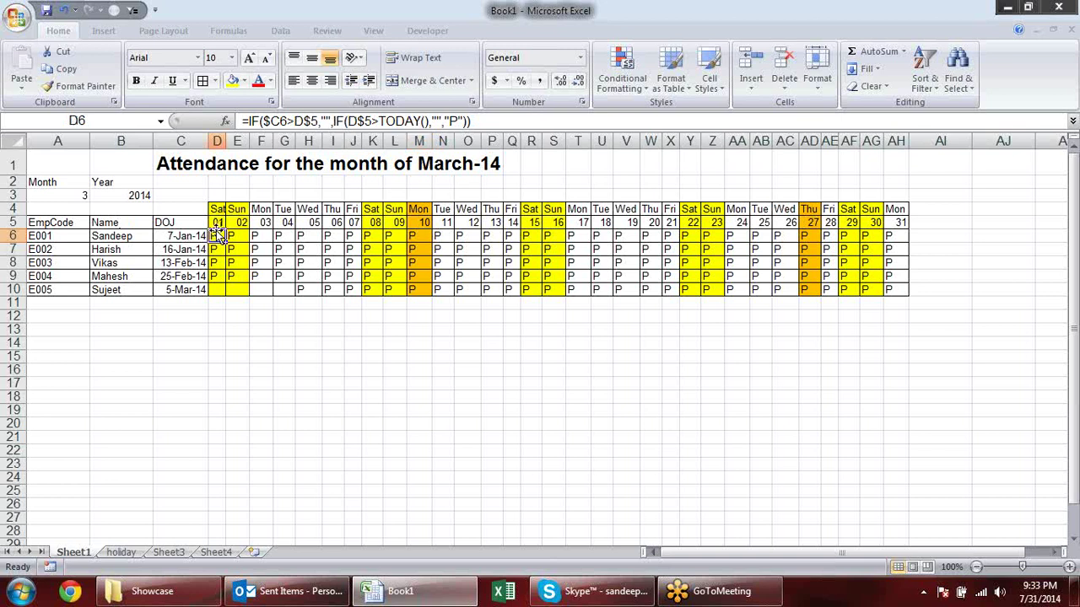
click(456, 122)
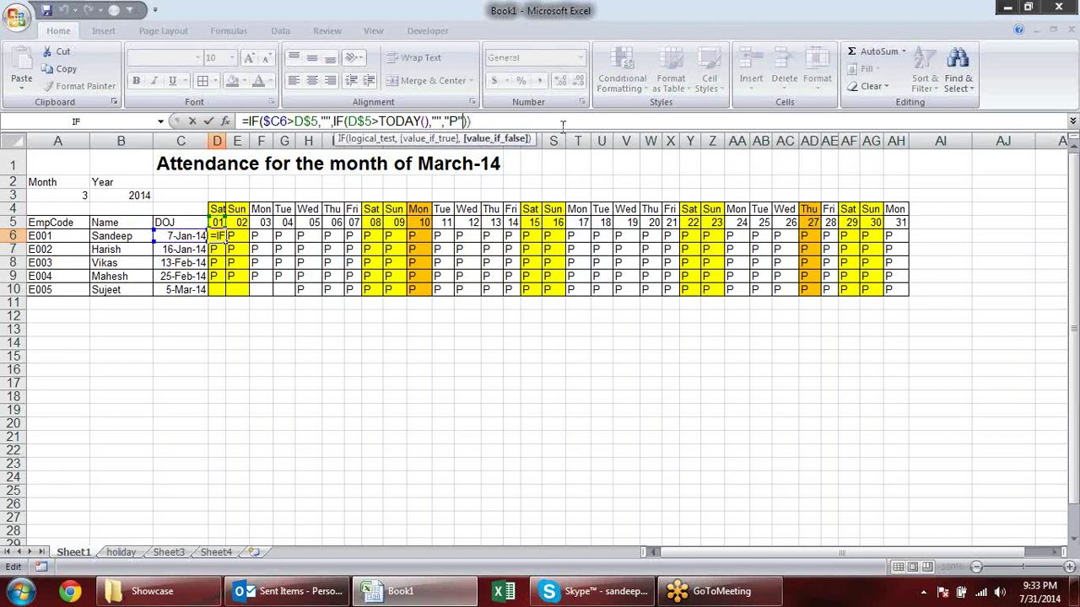
Replace the "P" result in D6's formula with a nested IF(OR()) shell.
key(BackSpace)
key(BackSpace)
key(BackSpace)
text(if)
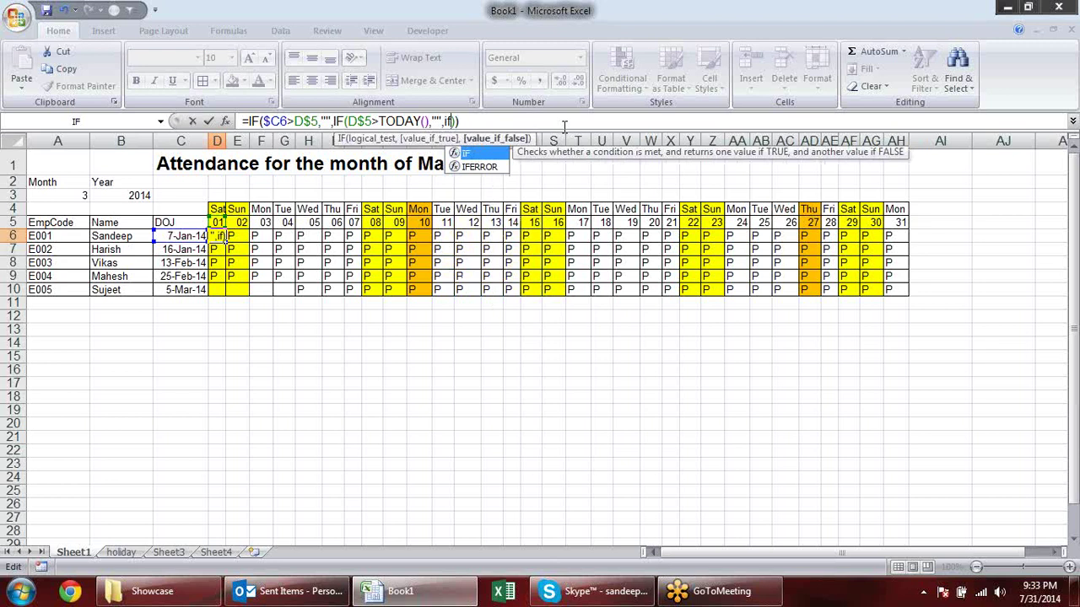
text(()
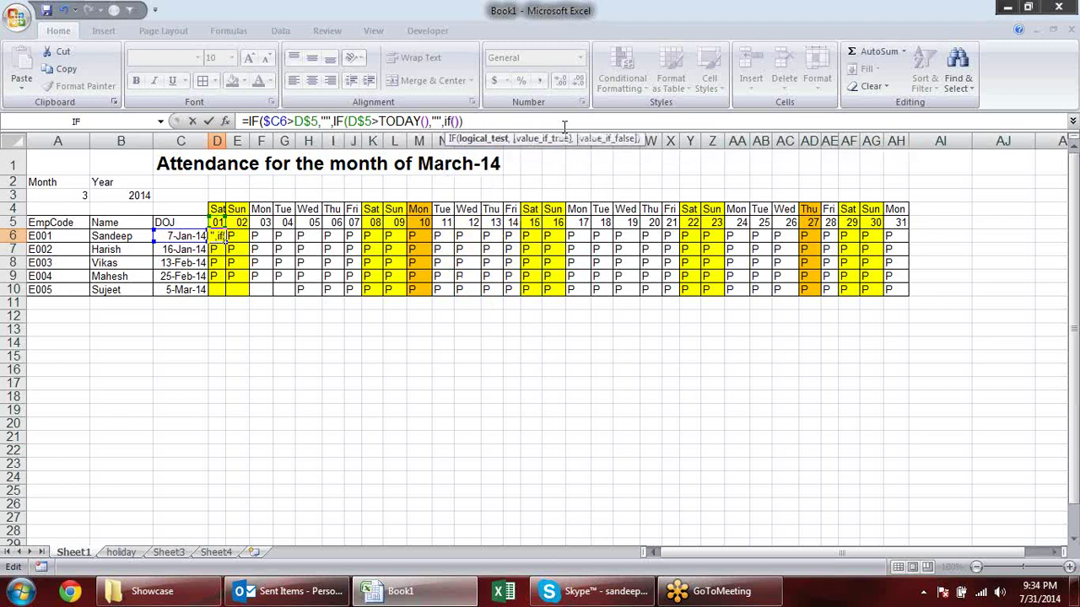
text())
key(Right)
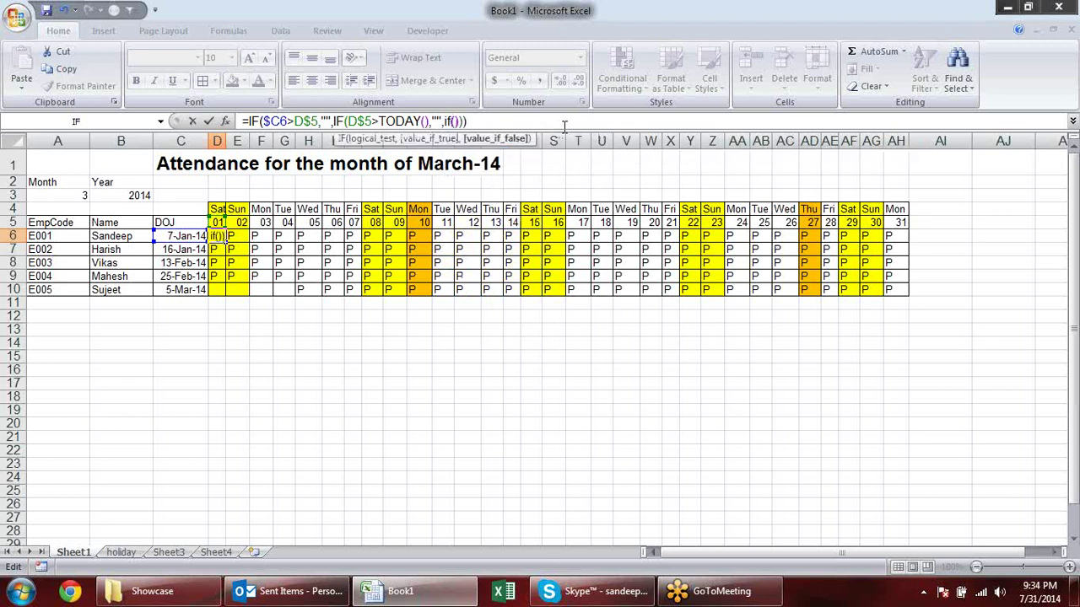
key(Left)
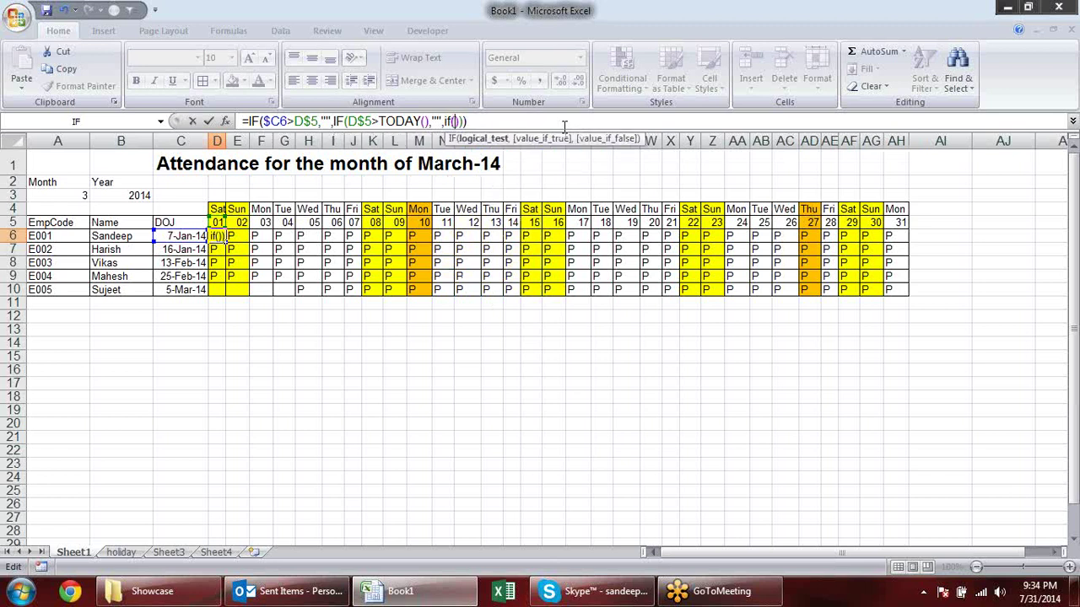
text(or)
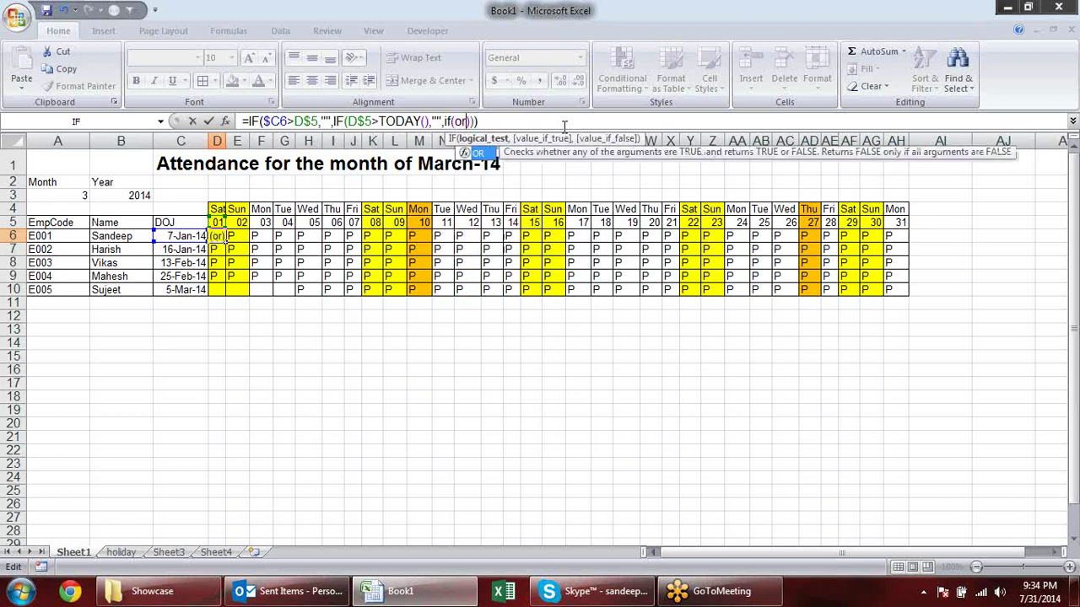
text(()
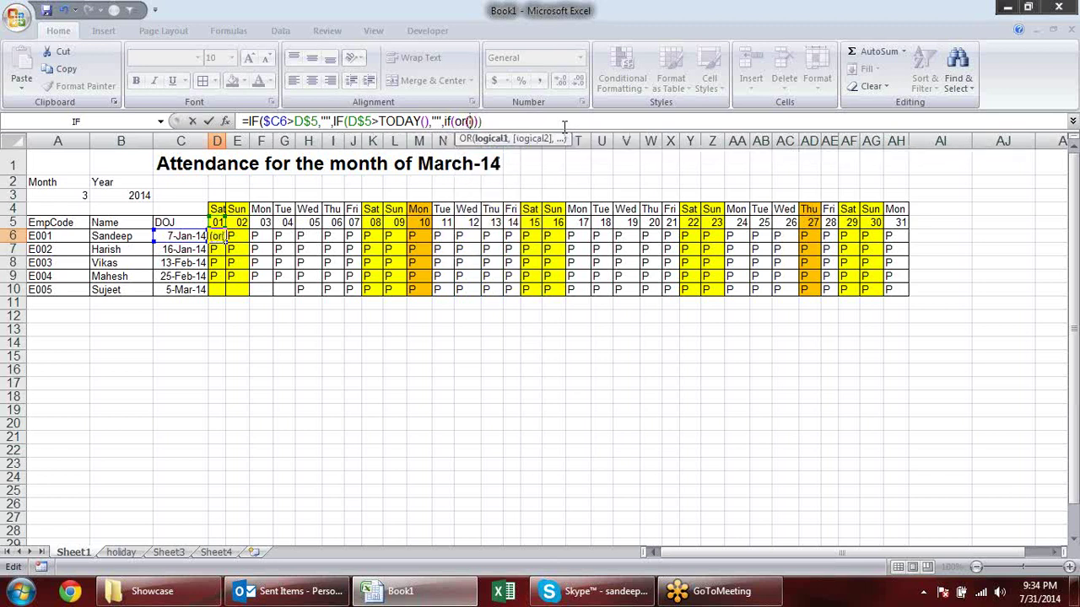
text())
key(Left)
Add the D4="Sat" and D4="Sun" weekend tests inside the OR.
click(219, 222)
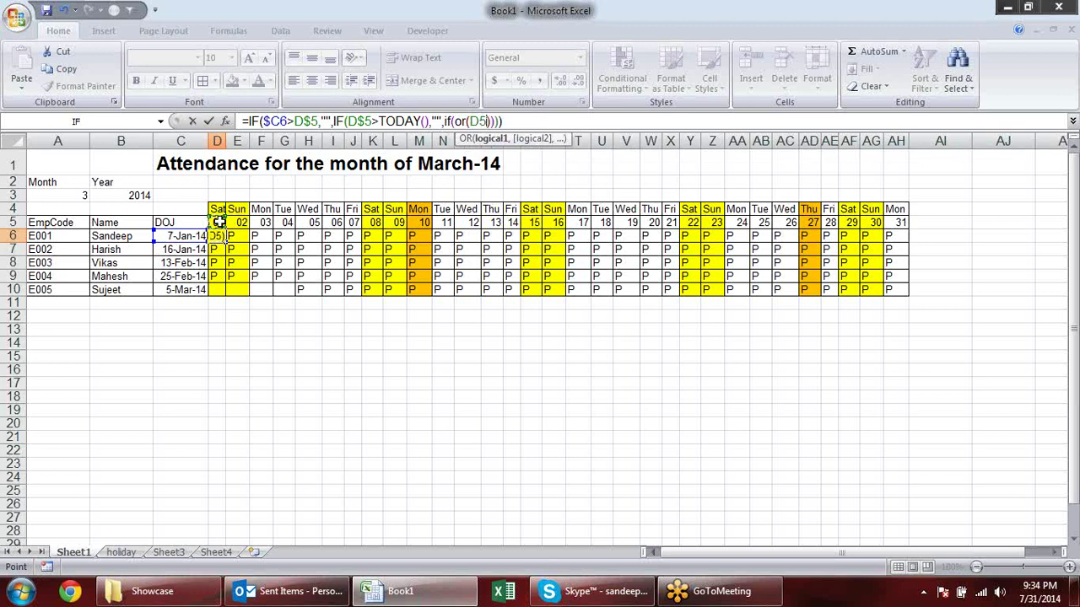
click(216, 209)
text(="Sat)
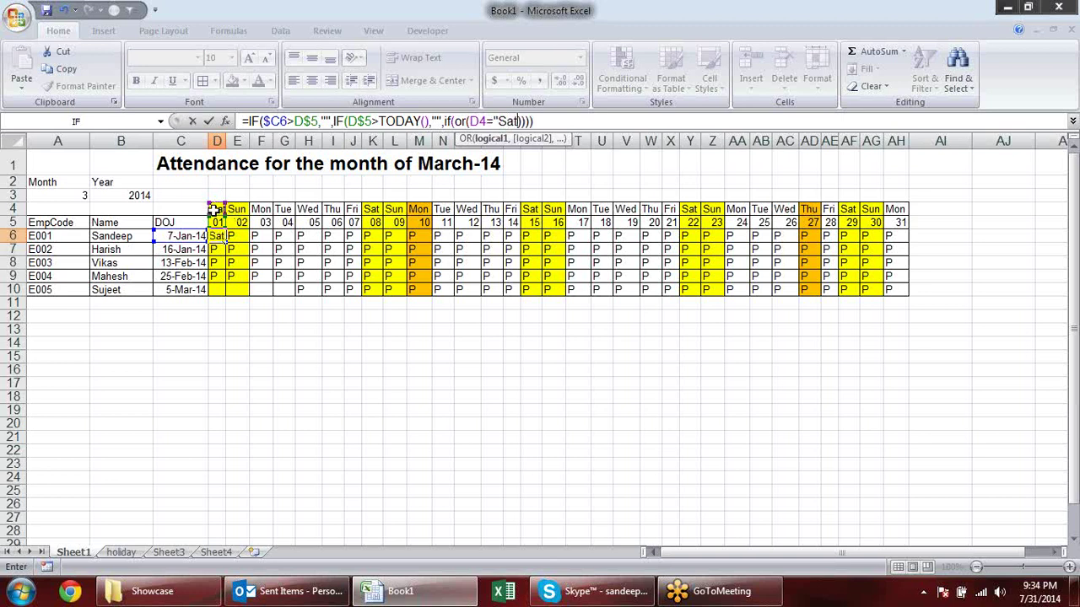
text(",)
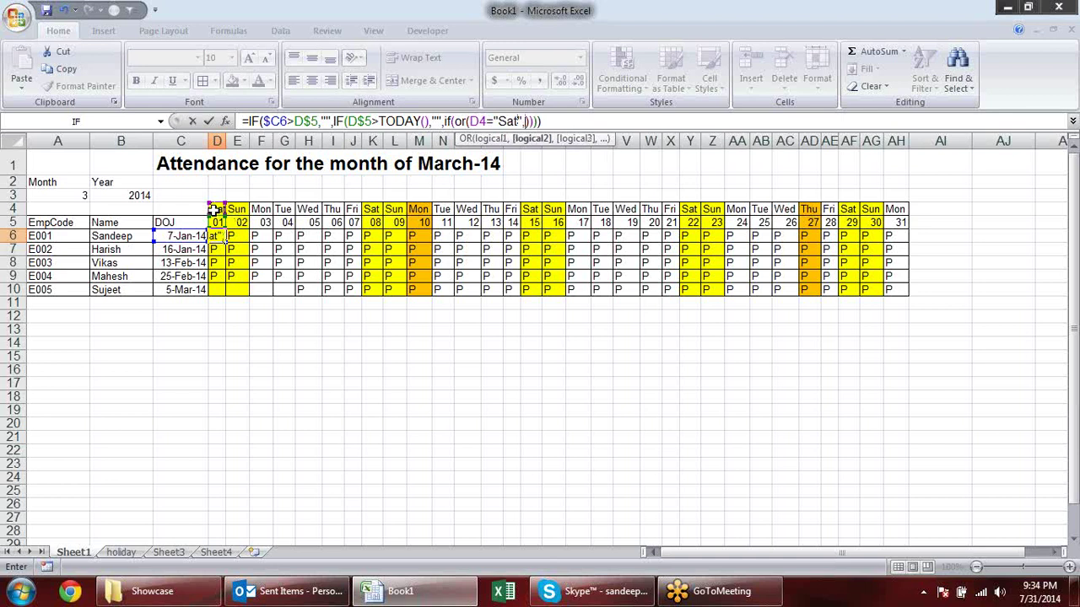
click(217, 209)
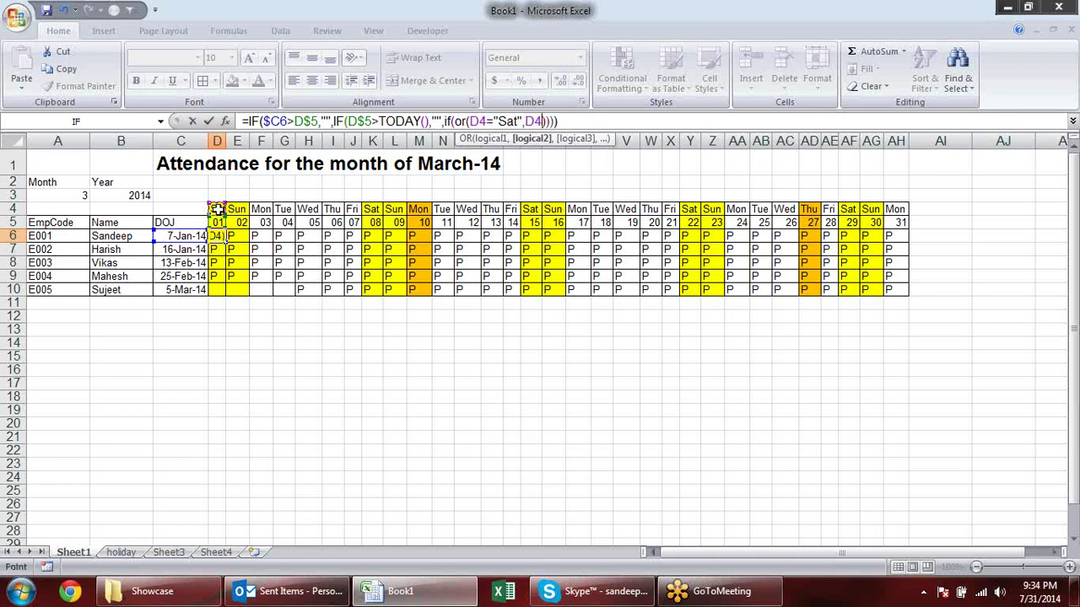
text(=")
text(sun)
key(BackSpace)
key(BackSpace)
key(BackSpace)
text(Sun")
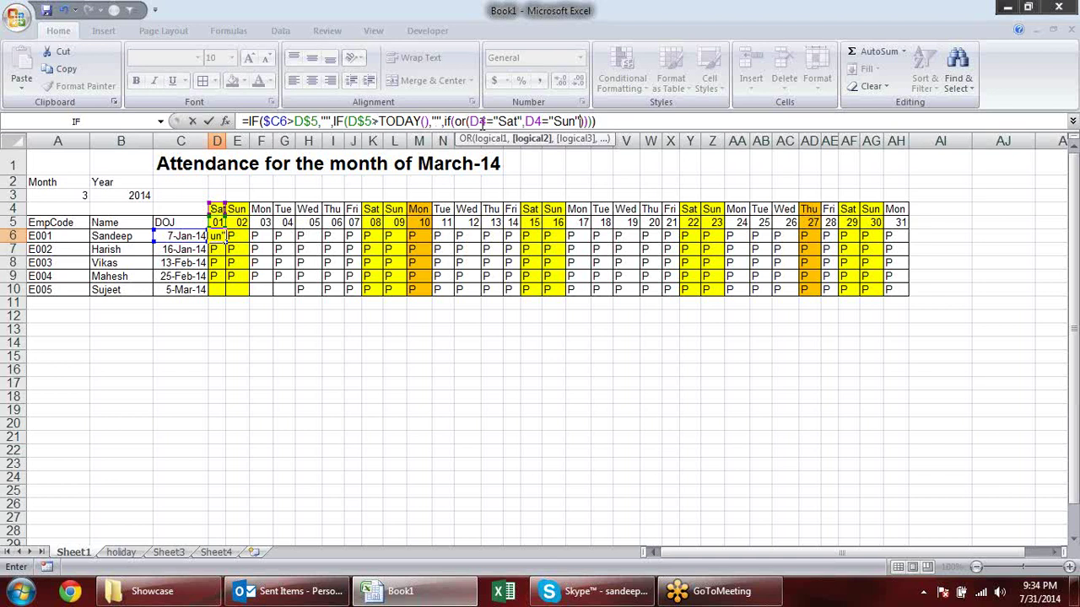
Lock both weekday references as D$4 and finish with "W/o","P").
click(480, 121)
text($)
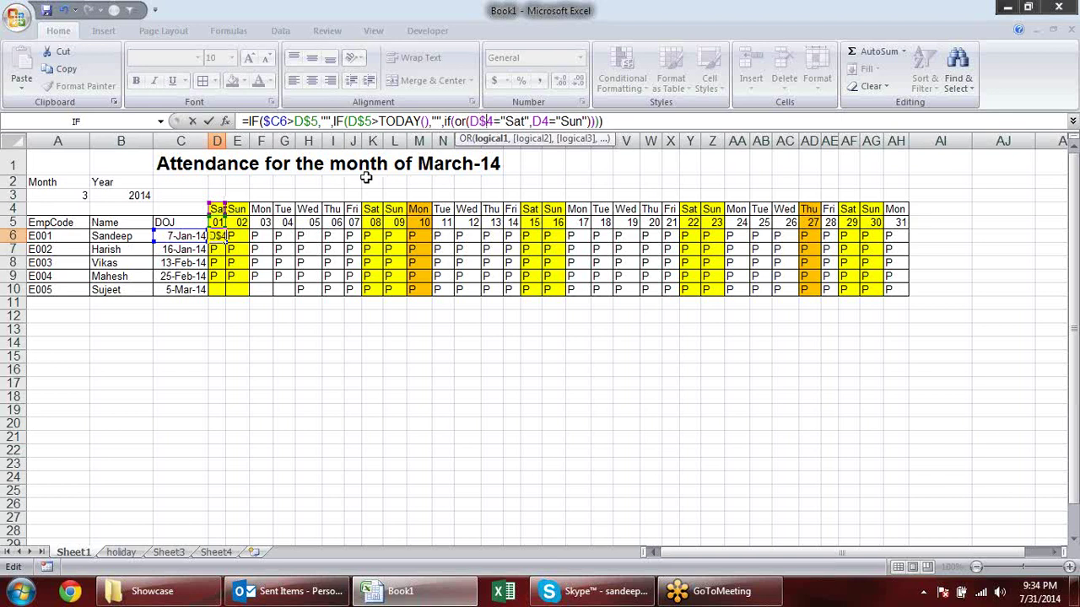
click(540, 122)
text($4="Sun")
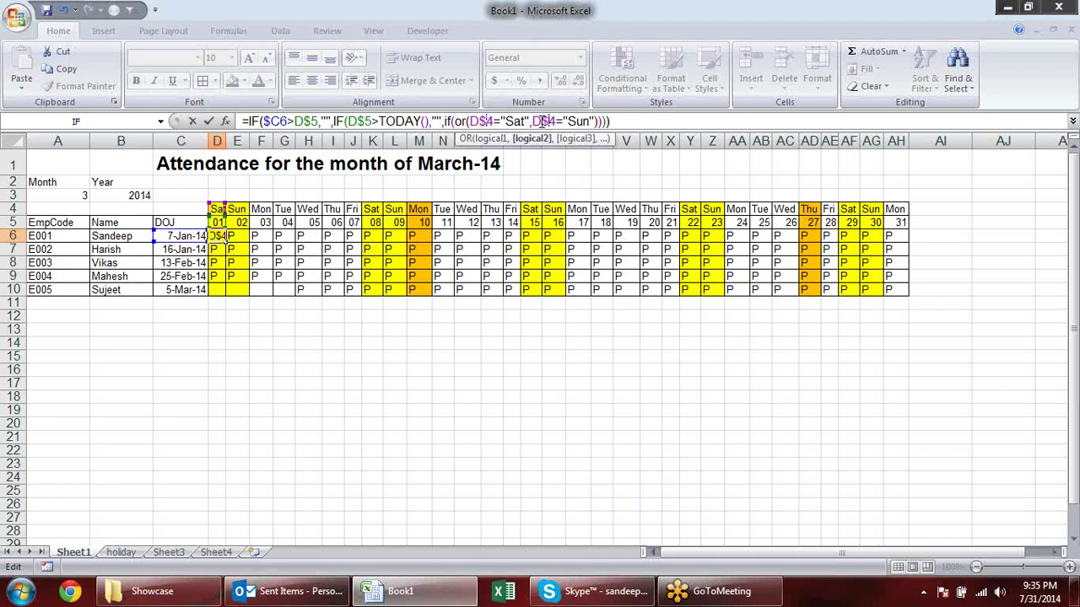
text())
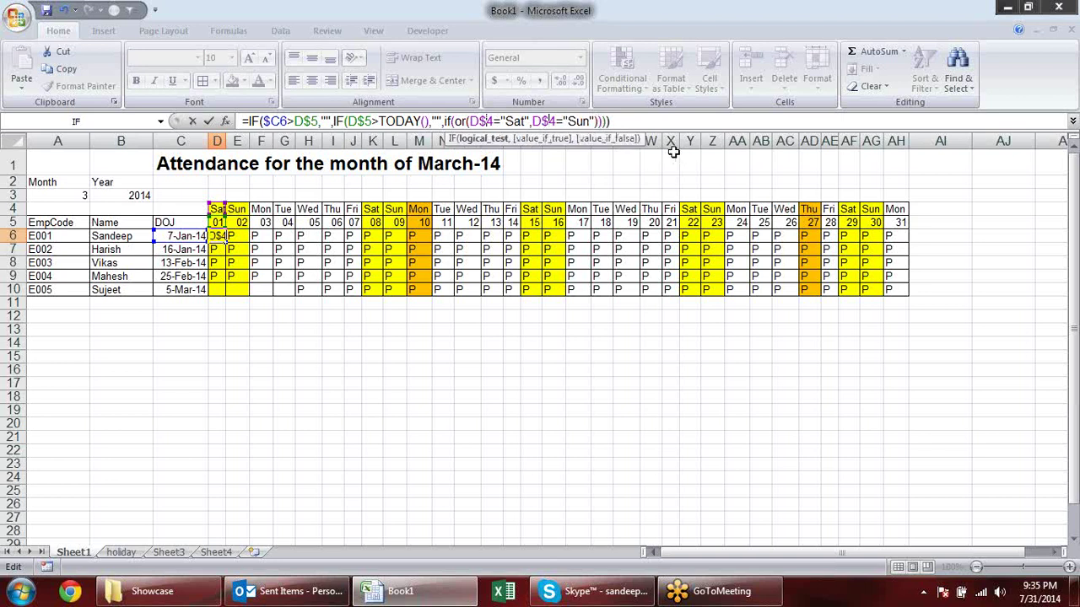
text(,)
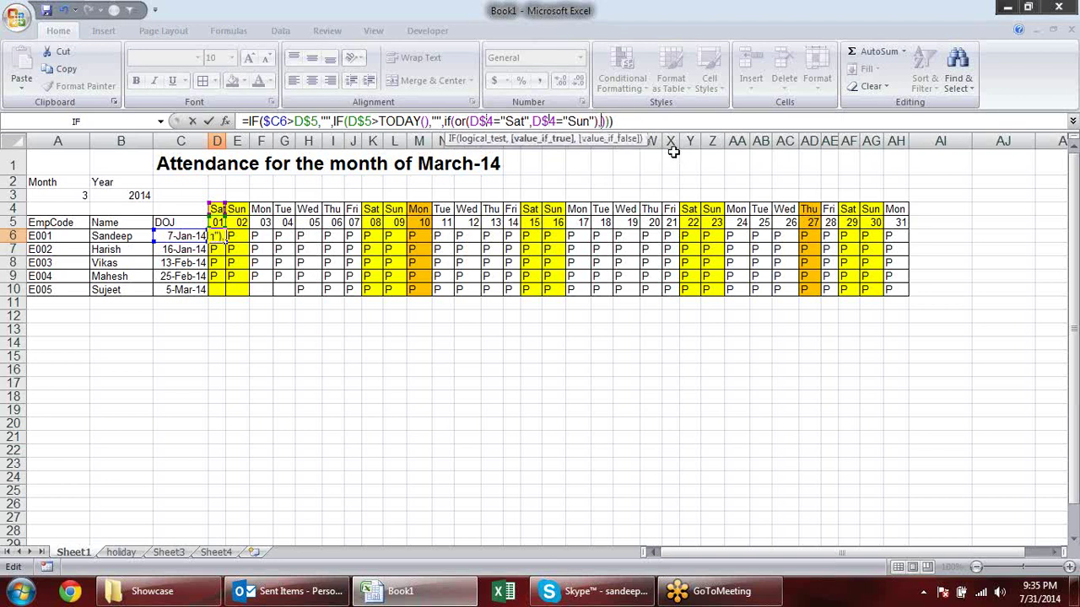
text(")
text(W/o","P")
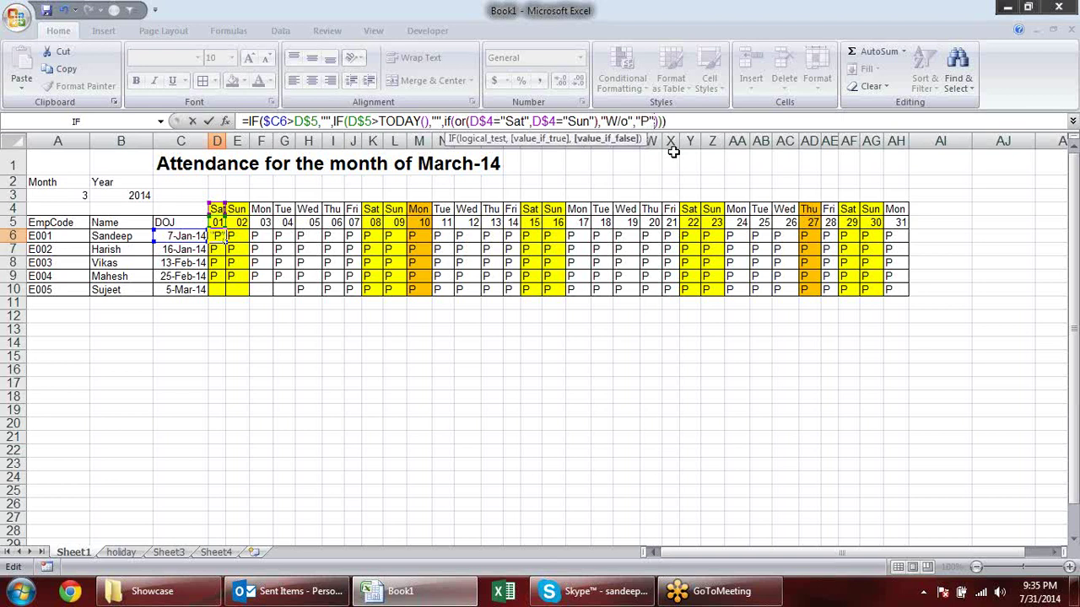
key(Return)
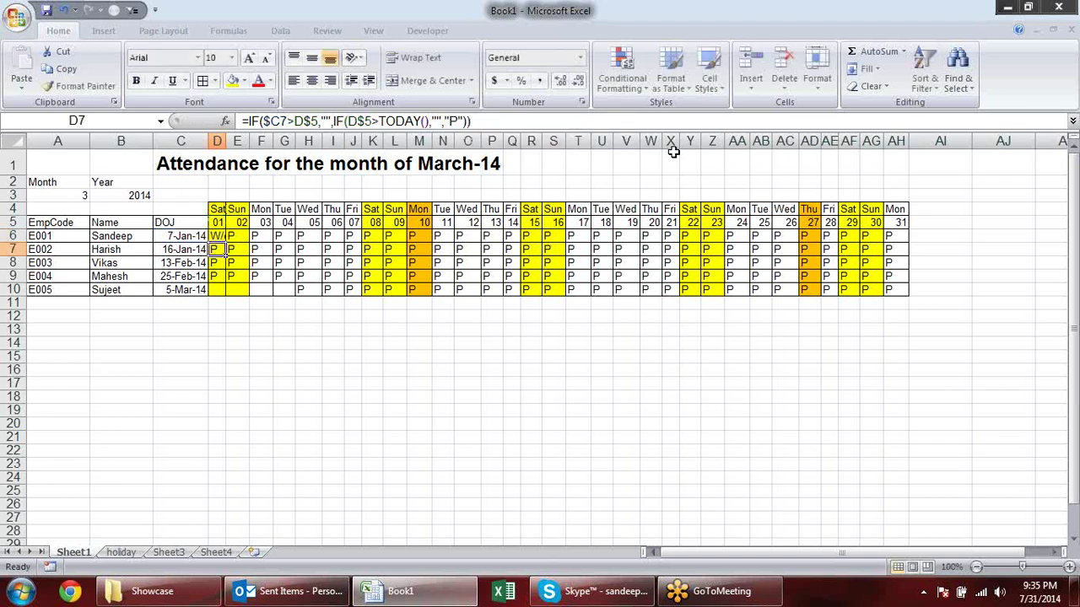
click(217, 237)
drag(227, 243, 941, 249)
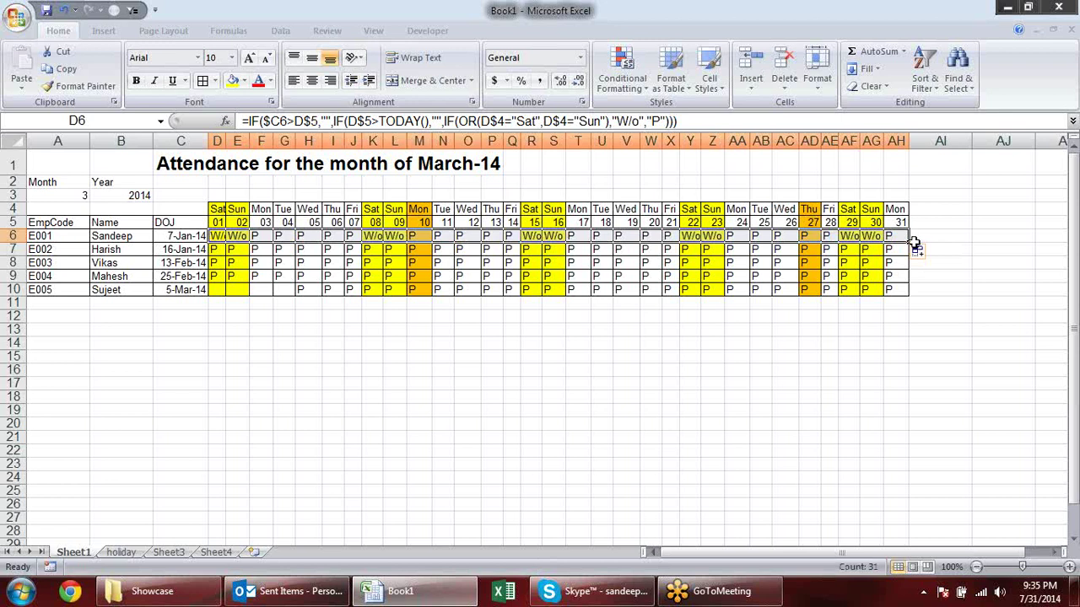
double_click(910, 243)
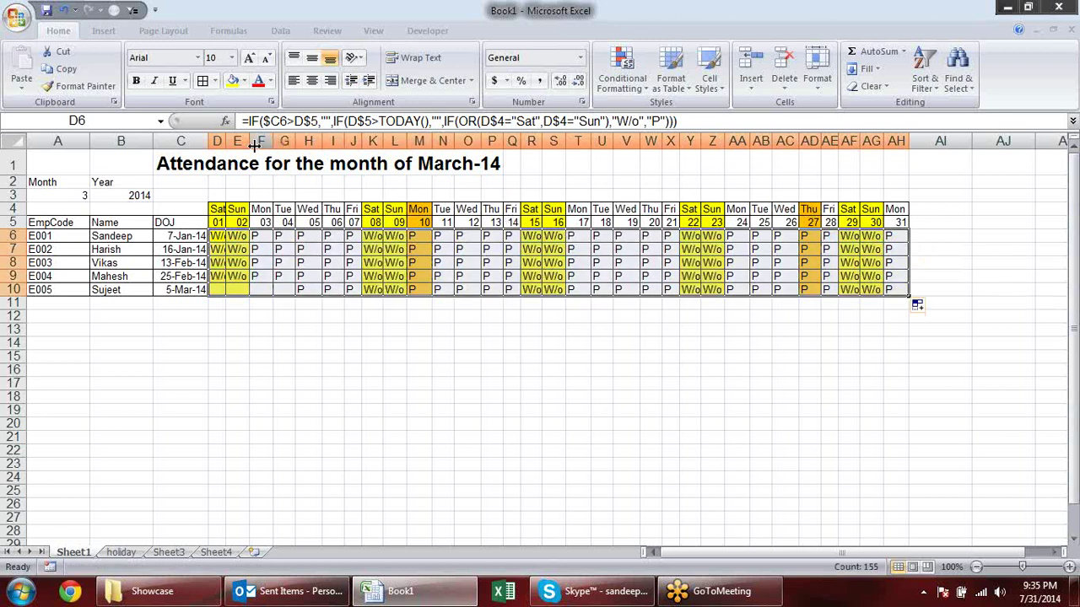
drag(218, 141, 906, 137)
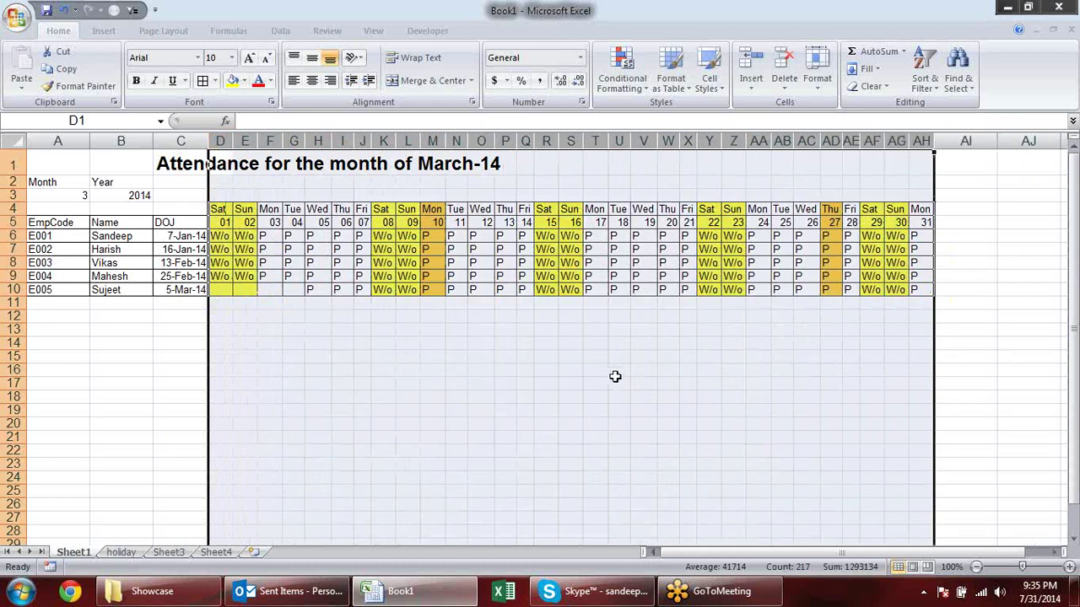
click(619, 371)
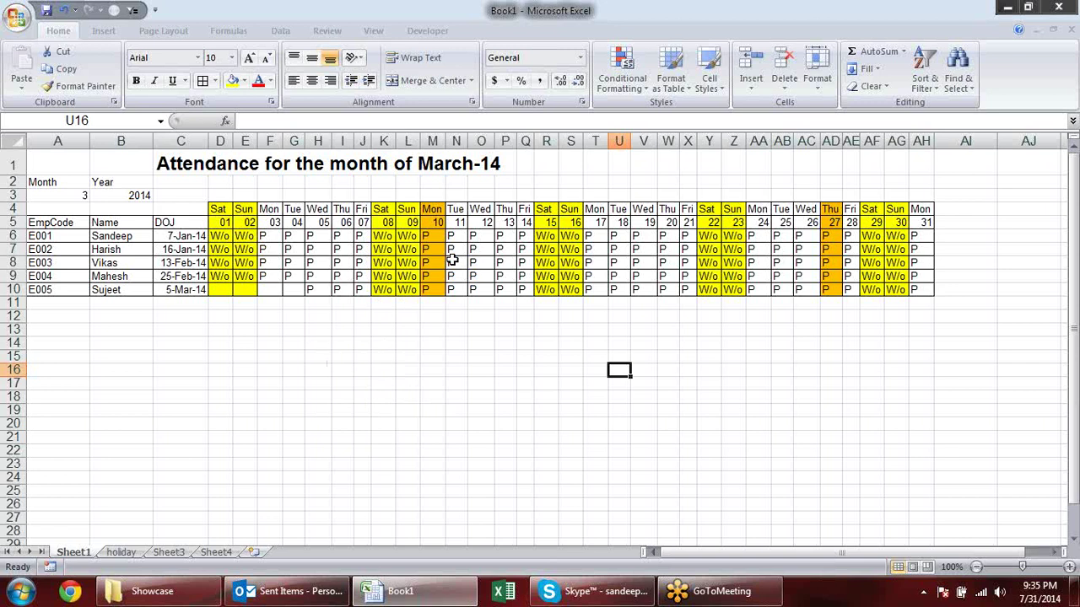
Start adding an IF(COUNTIF(hl,…)) holiday check to M8's formula, then cancel that edit.
click(436, 263)
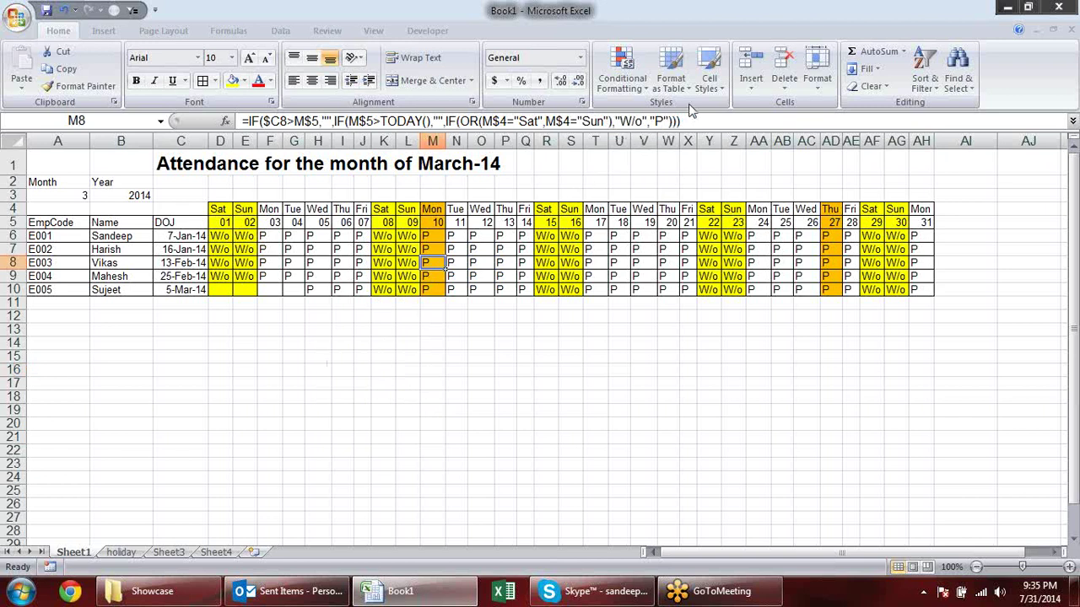
double_click(659, 122)
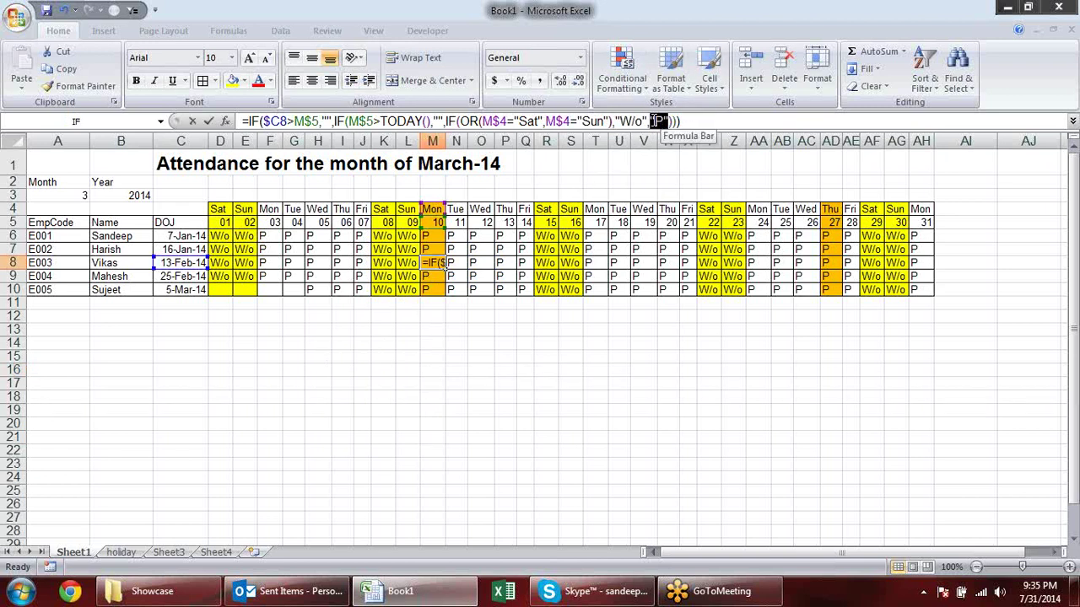
text(if)
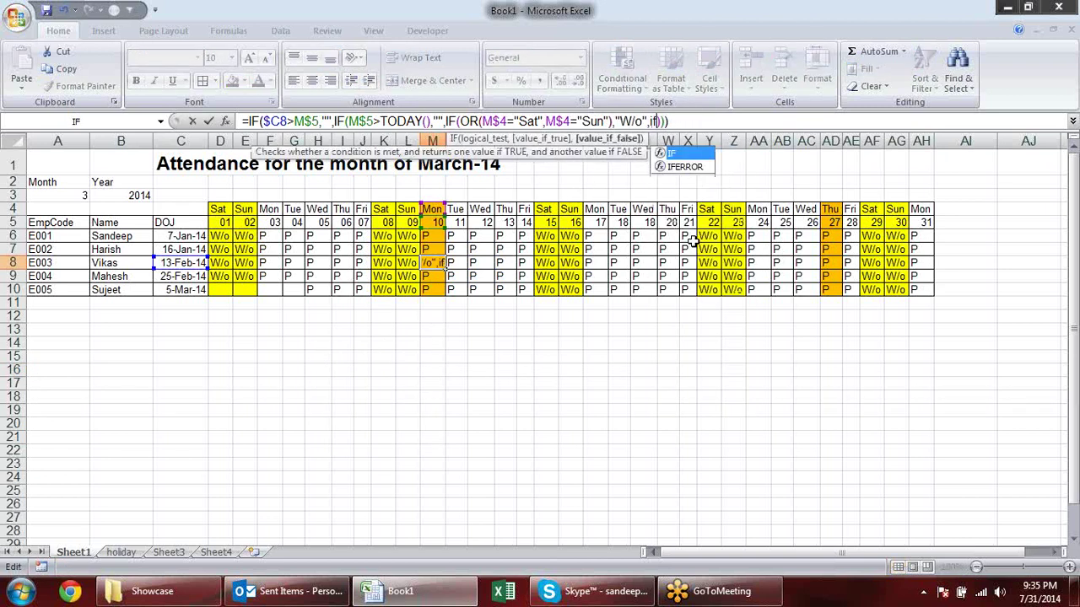
key(Tab)
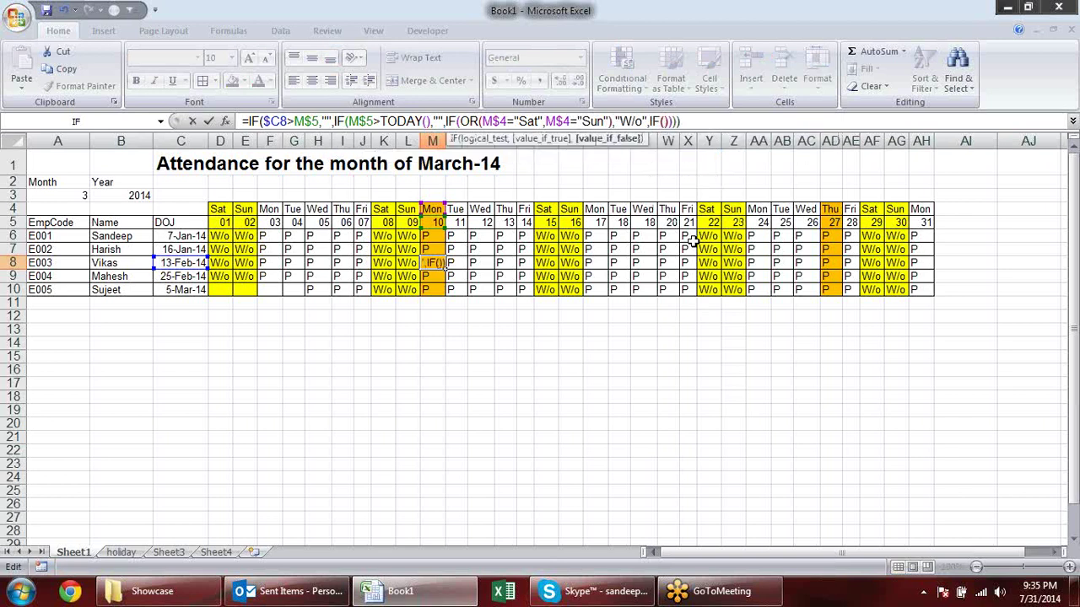
text(coun)
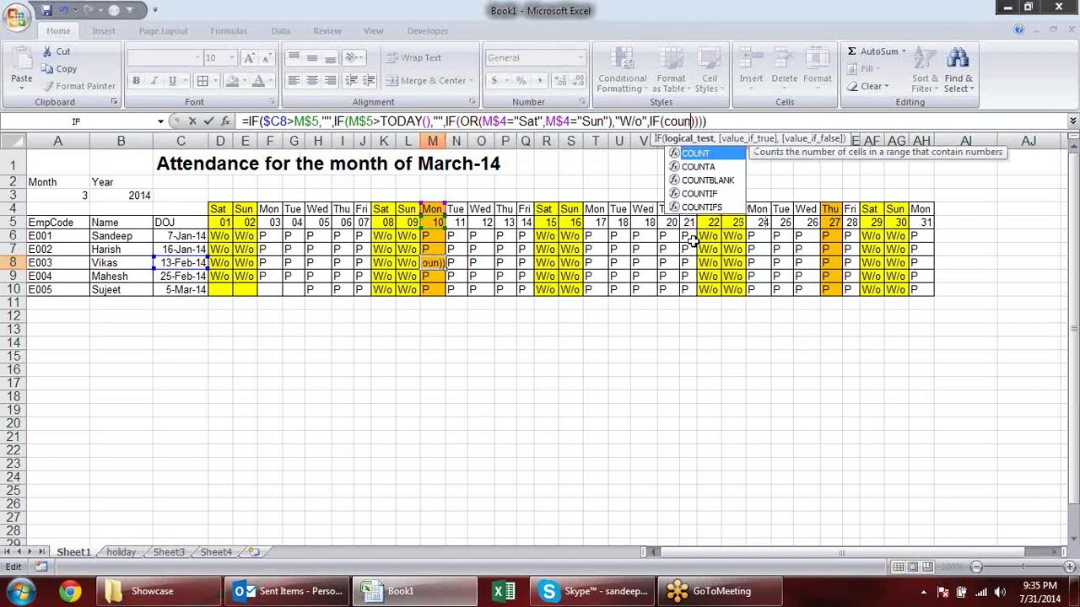
text(tif)
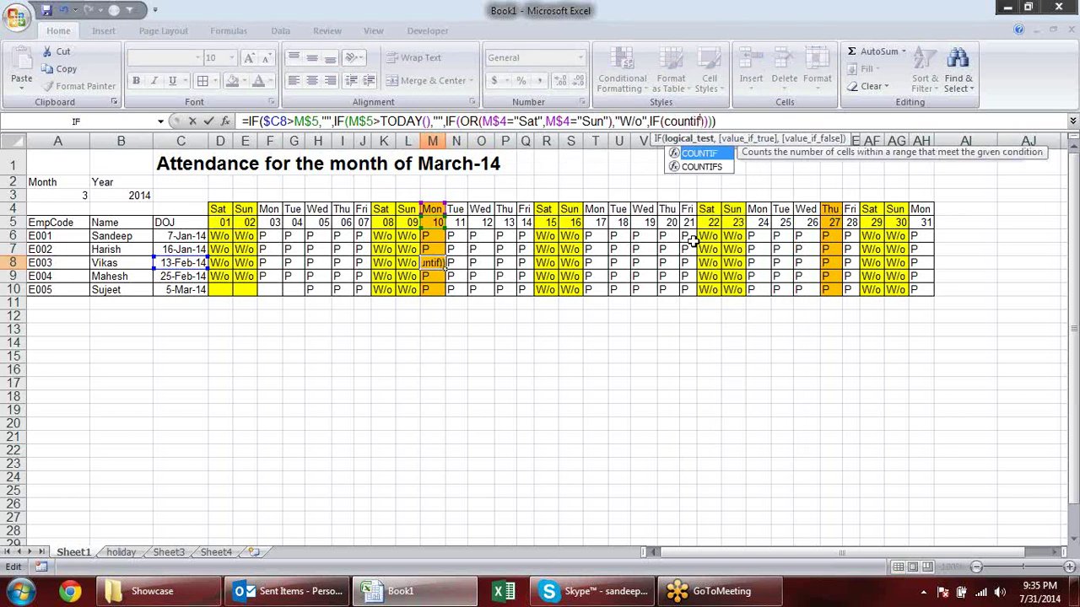
text(())
key(Left)
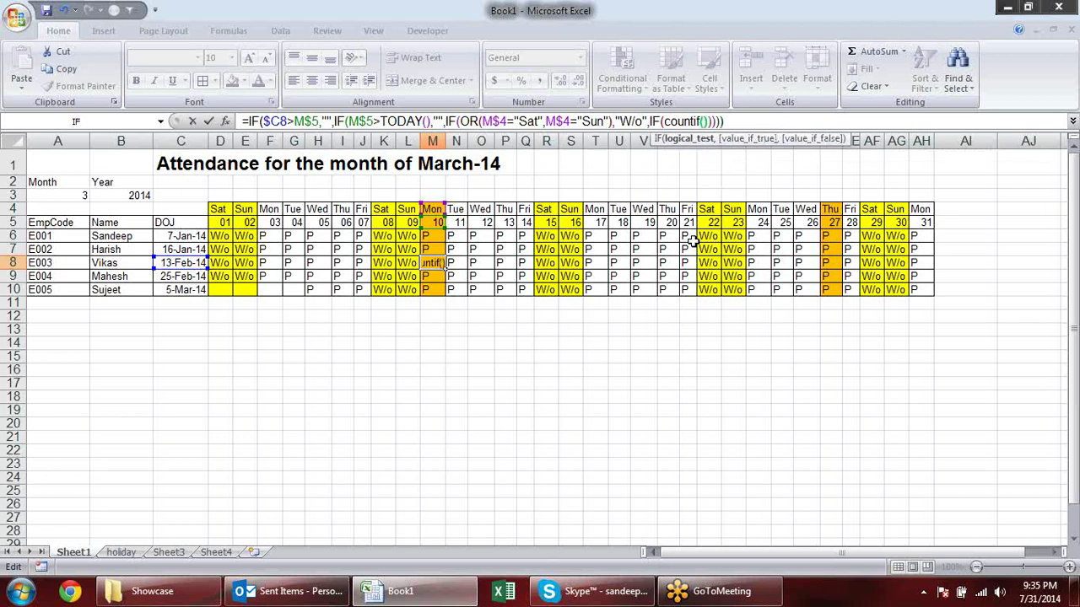
text(h)
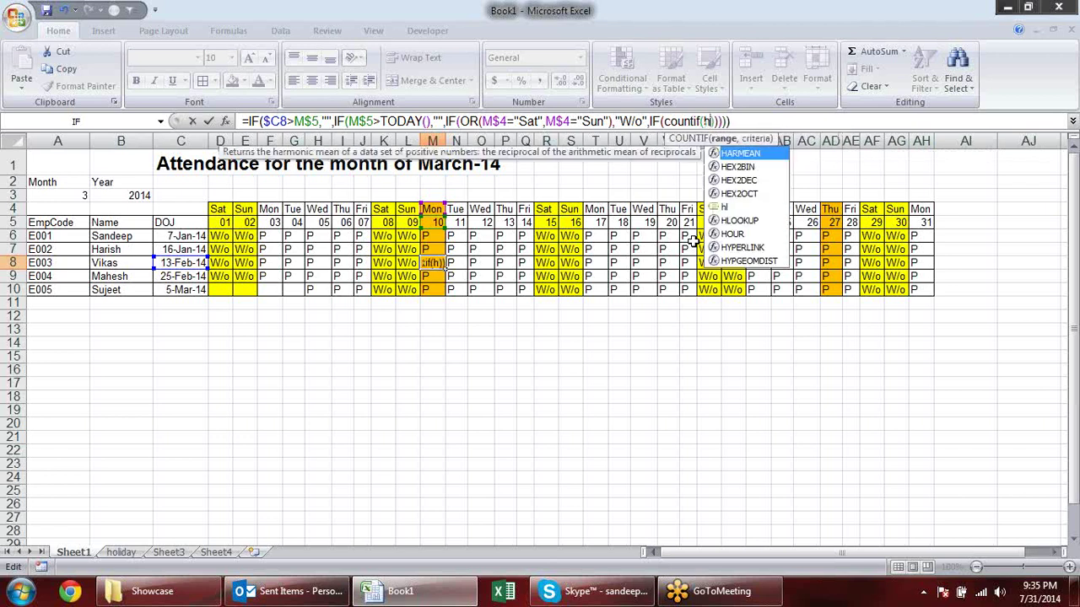
text(l,)
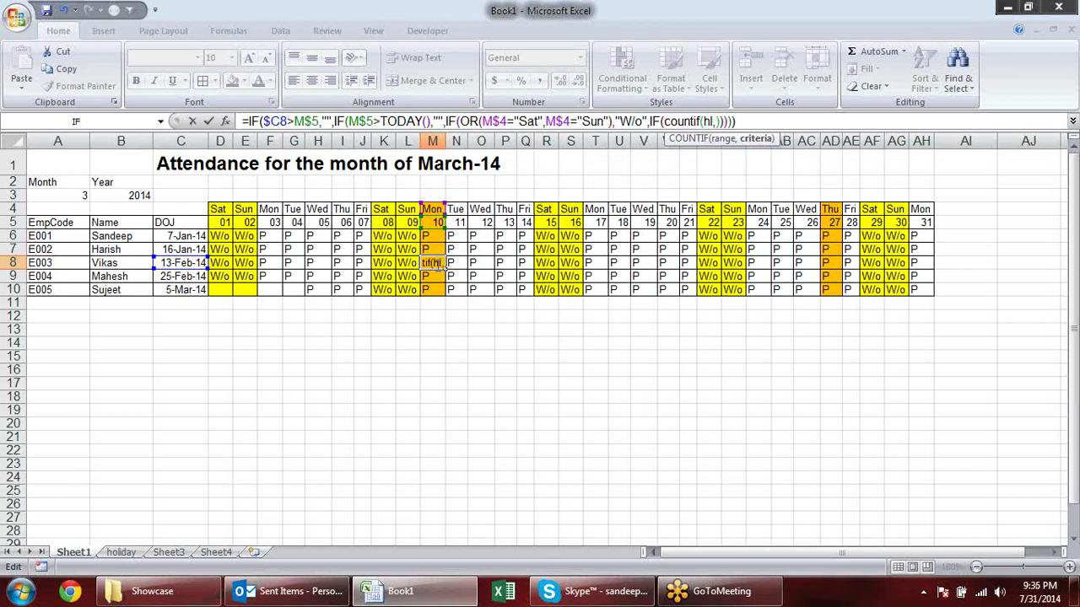
key(Escape)
In D6's formula, replace the final "P" with a nested IF(COUNTIF()) skeleton.
click(216, 237)
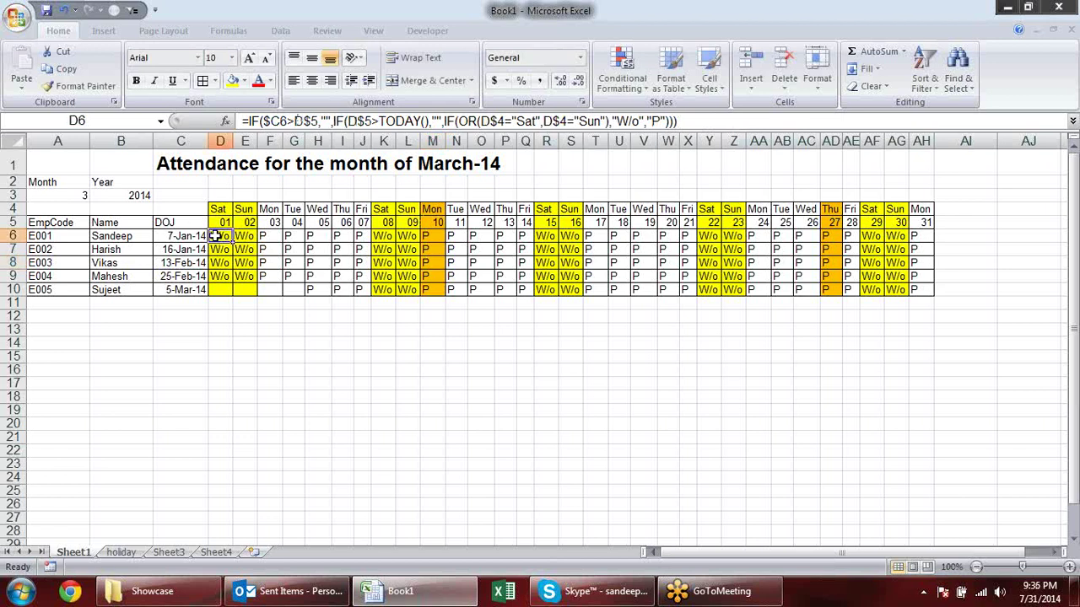
click(666, 121)
key(BackSpace)
key(BackSpace)
key(BackSpace)
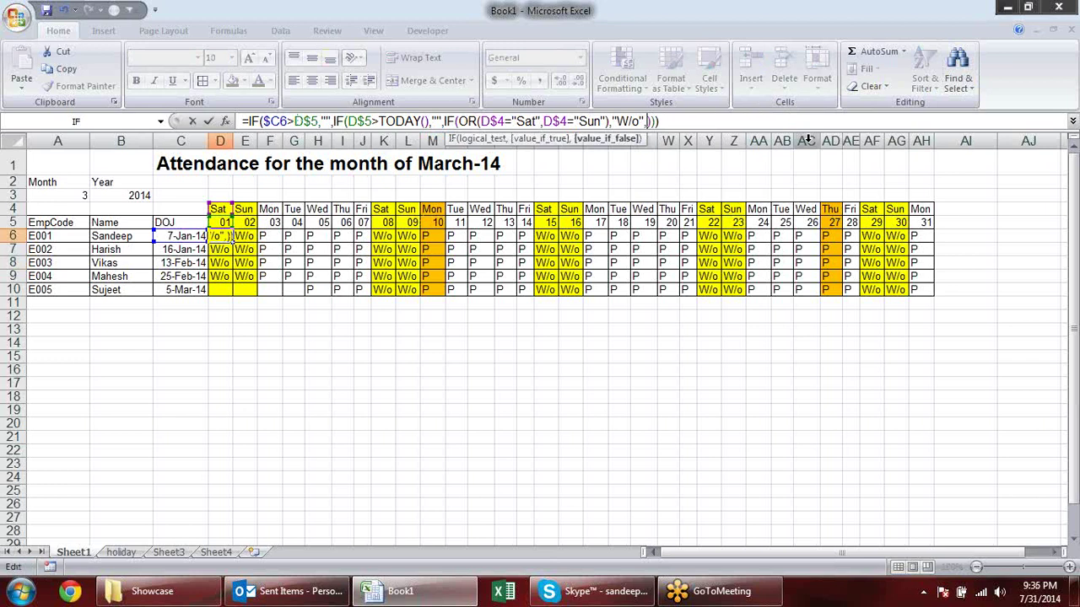
text(IF)
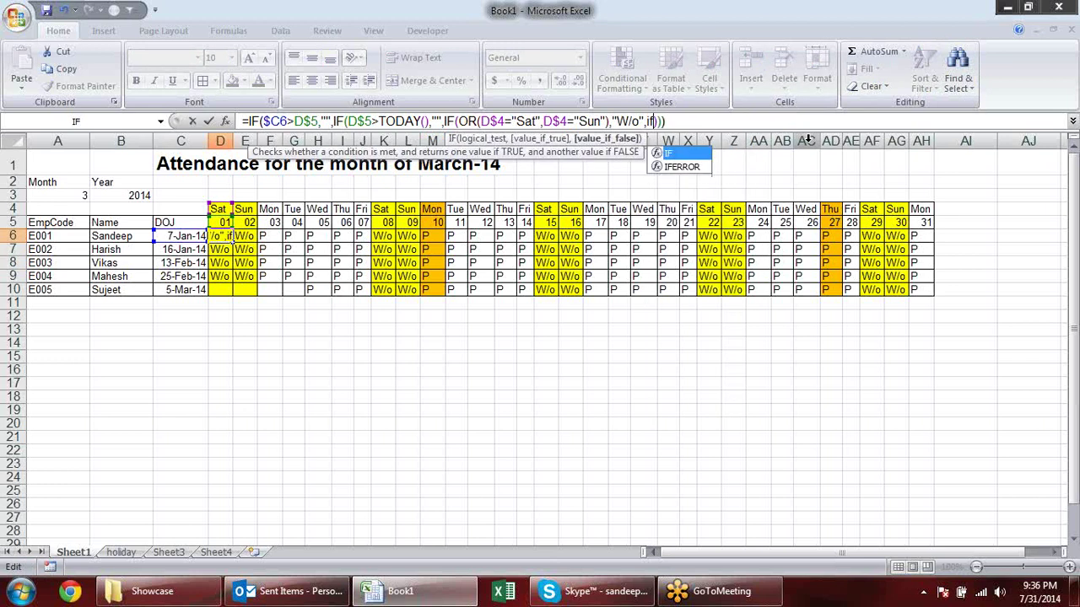
text(()
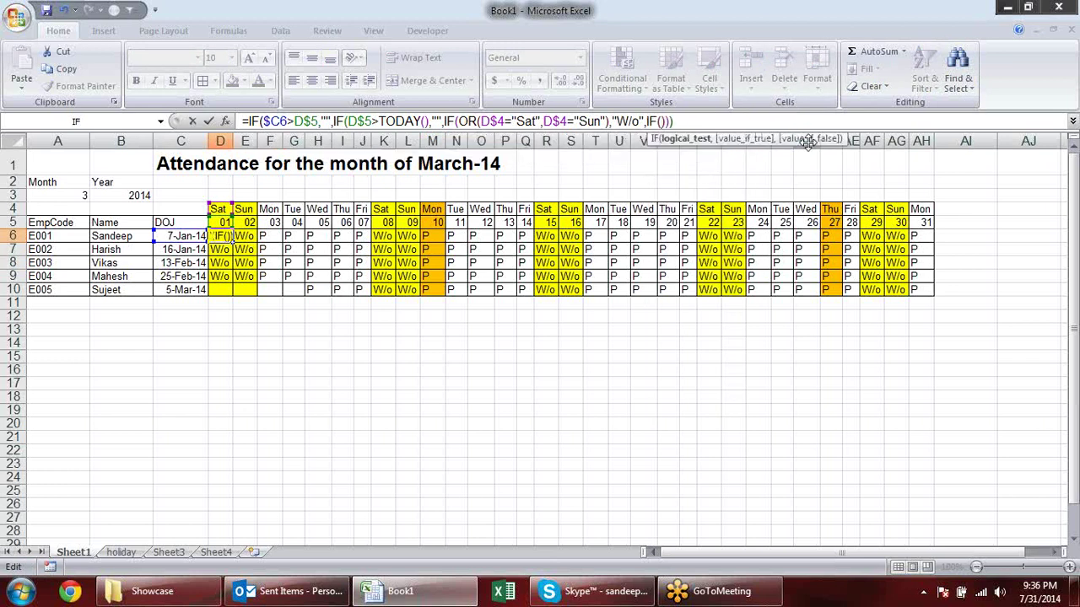
click(664, 121)
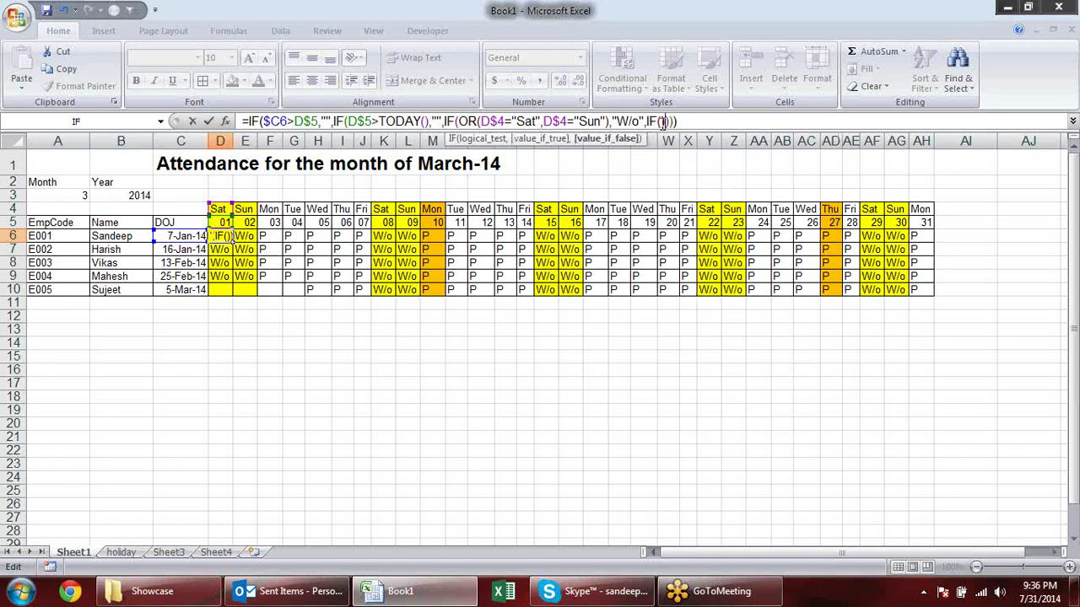
click(663, 120)
text(count)
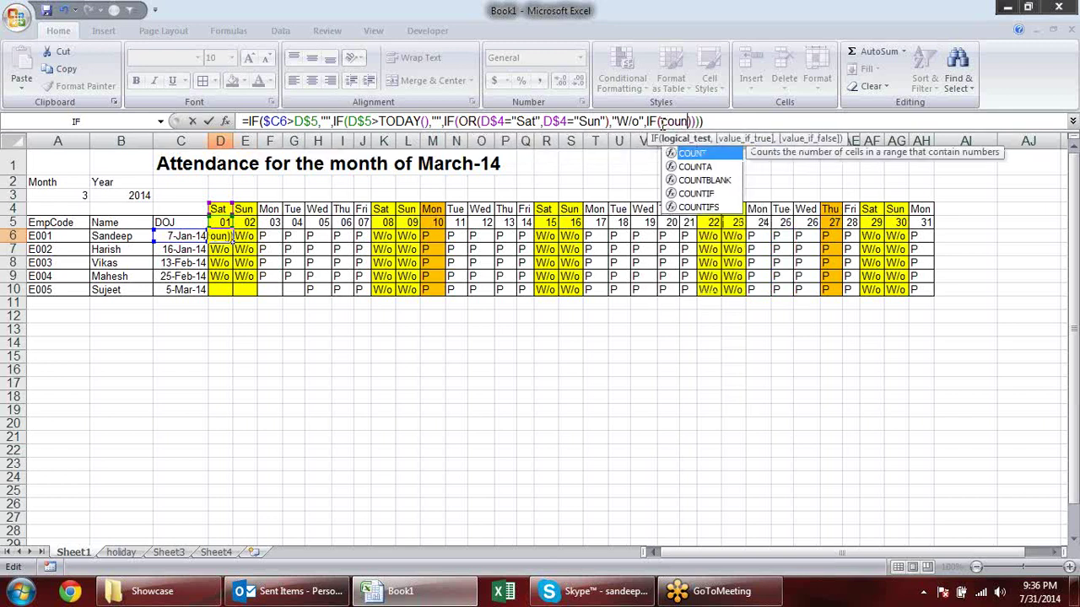
text(if)
key(Tab)
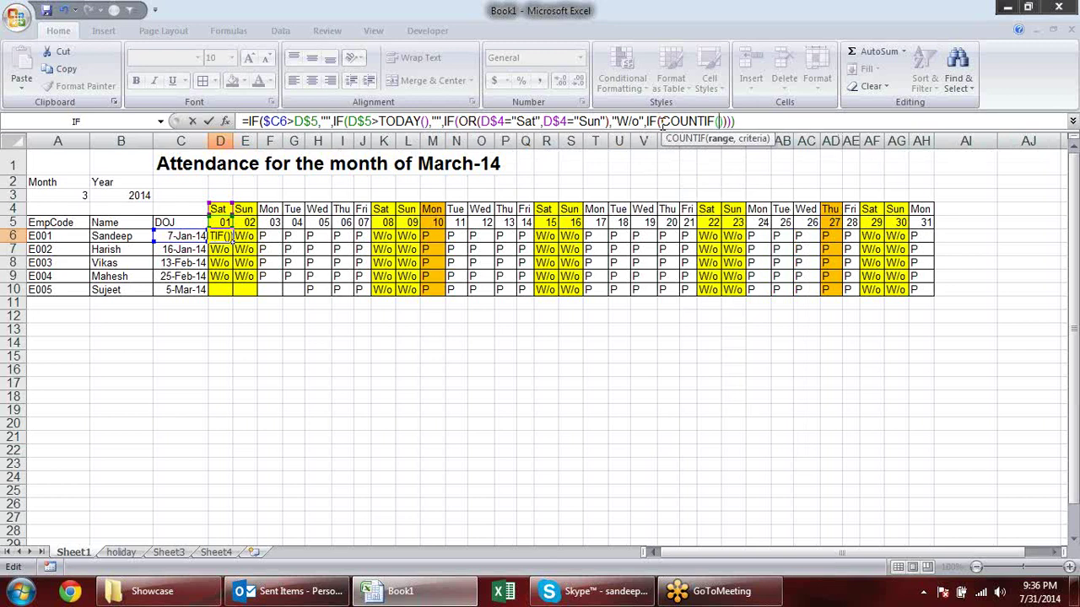
text())
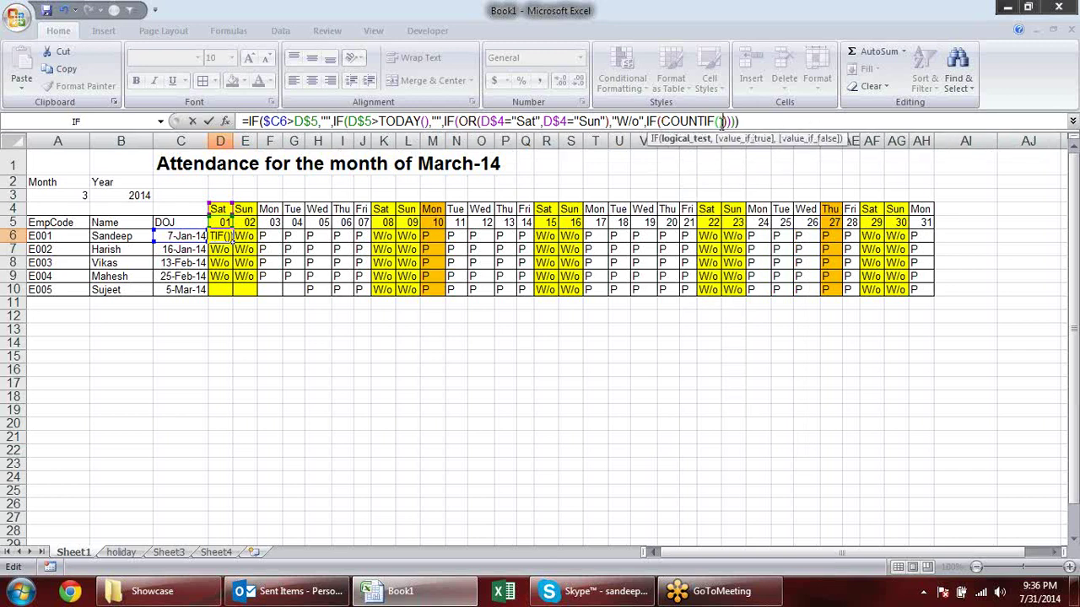
Complete it as IF(COUNTIF(hl,D$5)>0,"H","P") and commit the D6 formula.
click(720, 122)
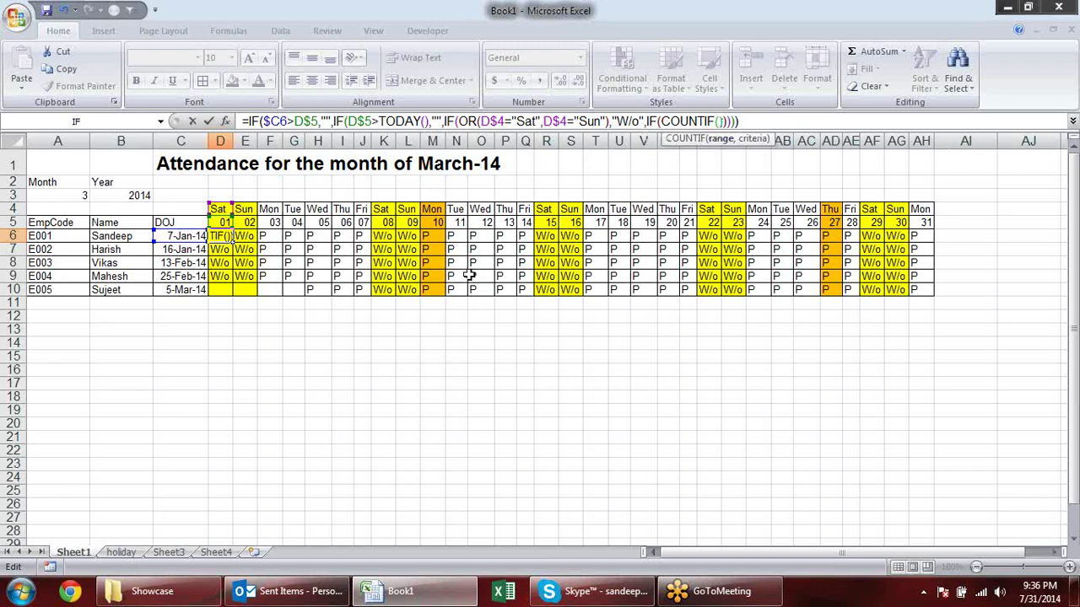
text(hl)
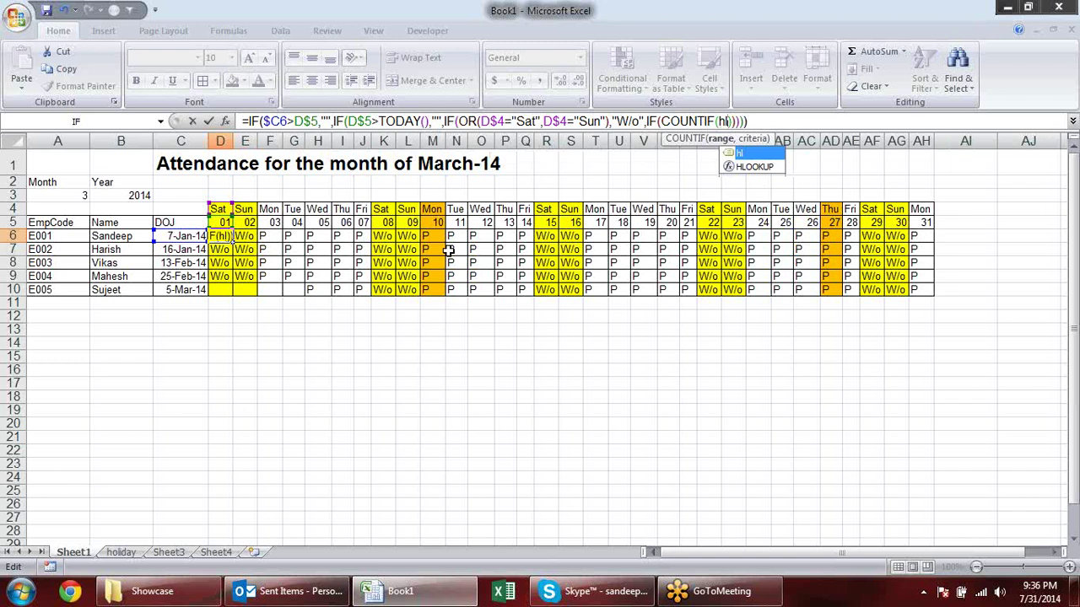
text(,)
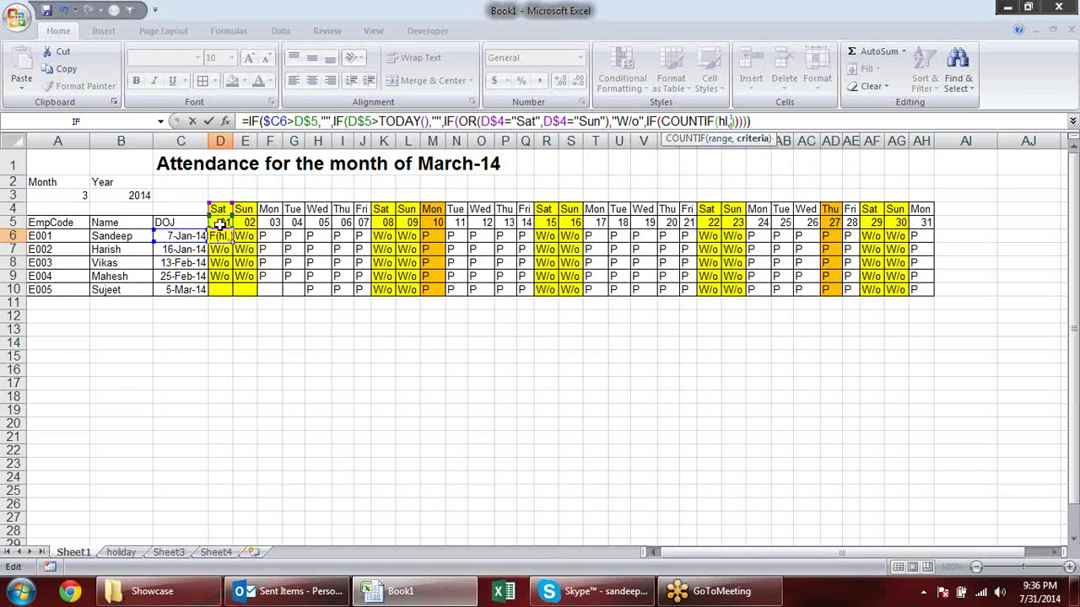
click(220, 223)
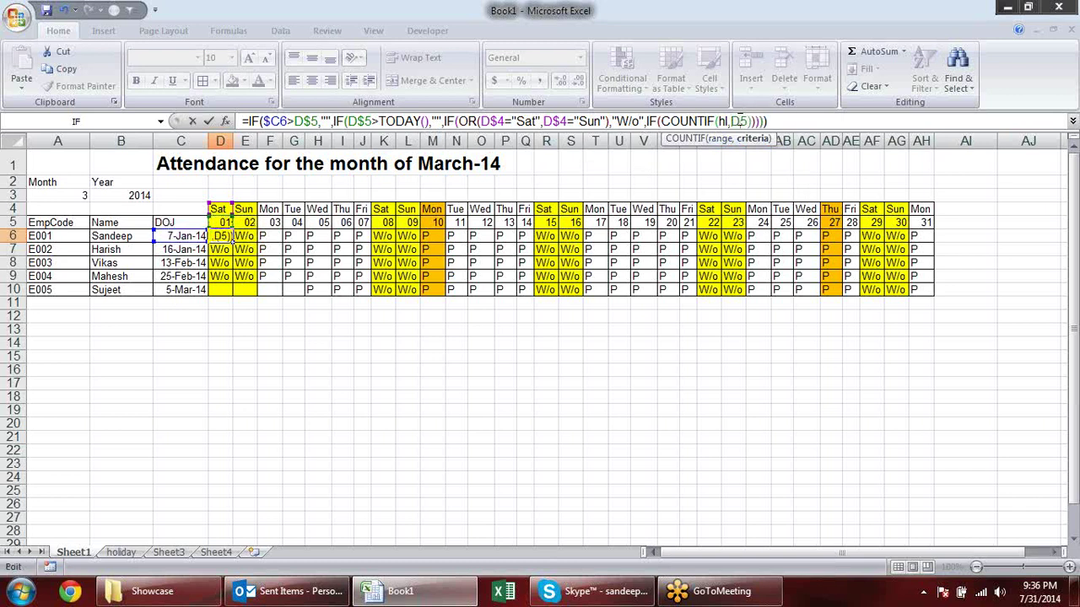
key(F4)
key(F4)
click(760, 120)
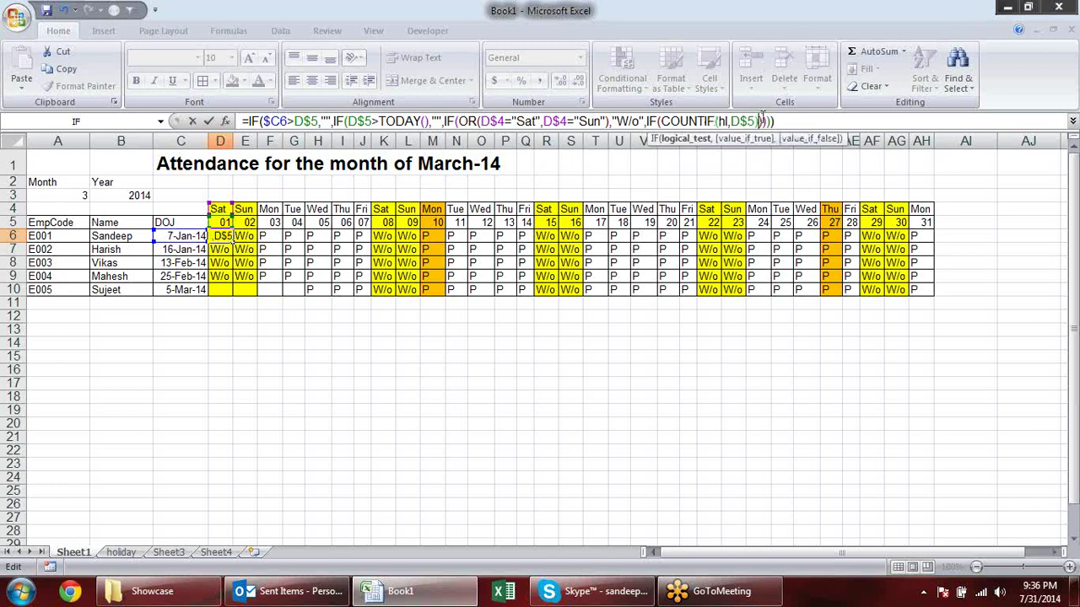
text(>0)
text(,"H","P")
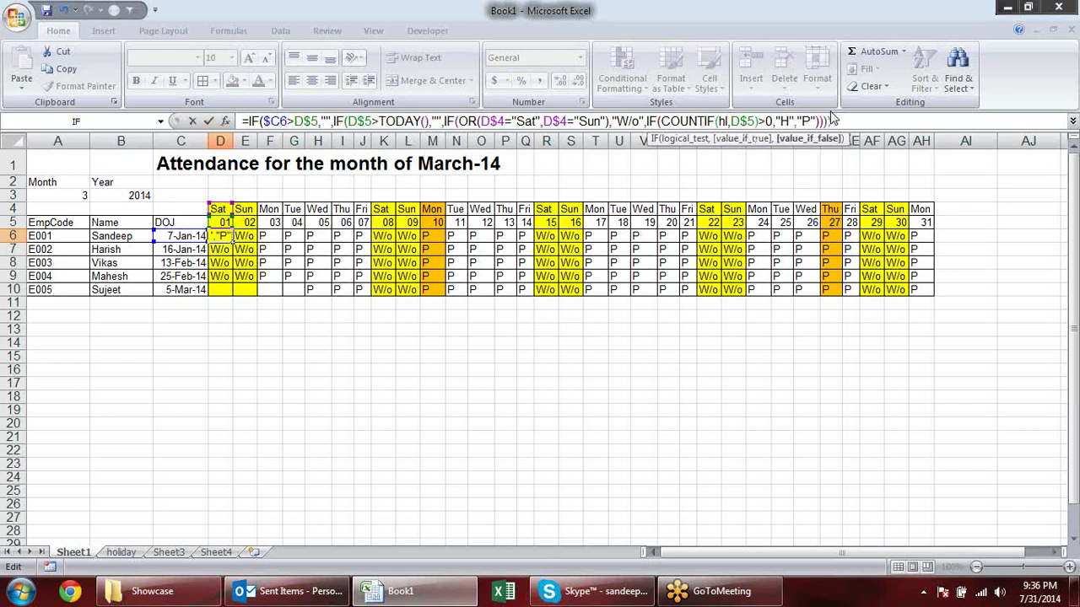
key(Return)
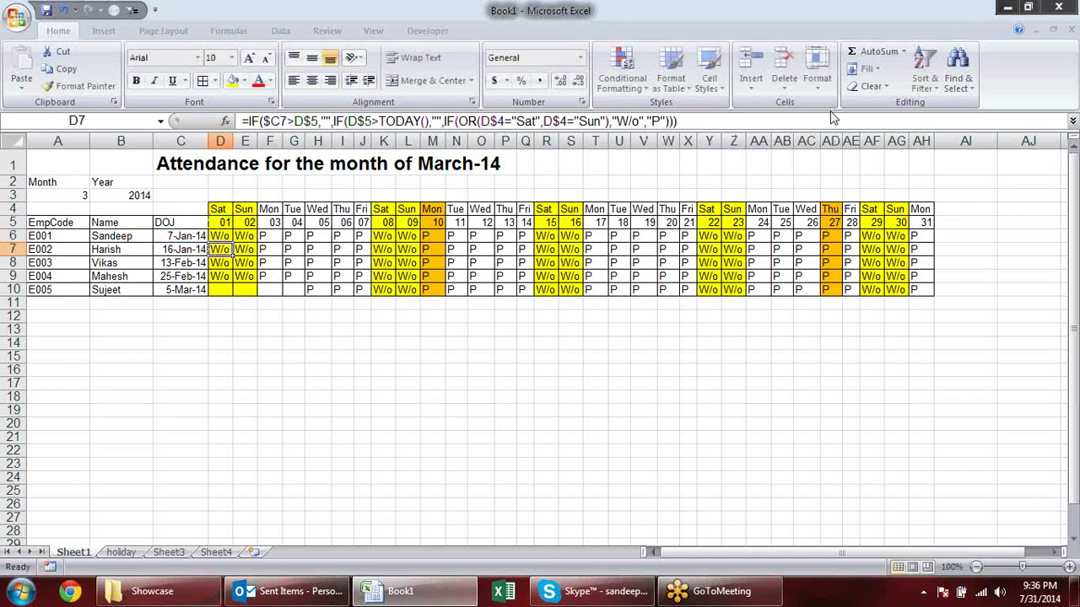
Fill D6's formula across D6:AH10, then check the formulas in AD8, M8 and H6.
click(227, 237)
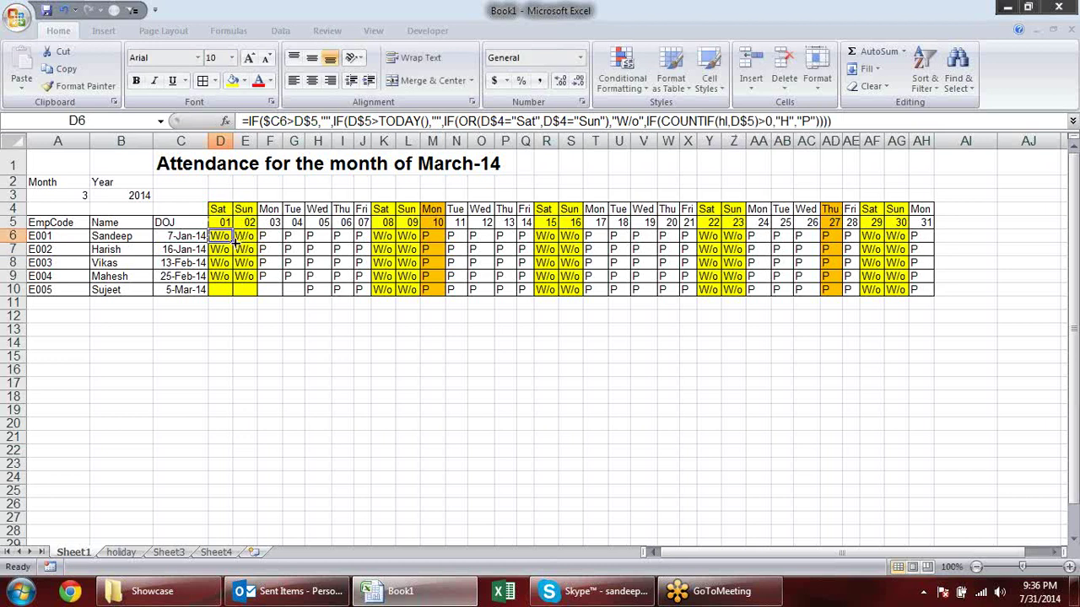
mouse_move(238, 241)
mouse_down()
mouse_move(935, 241)
mouse_move(934, 296)
mouse_up()
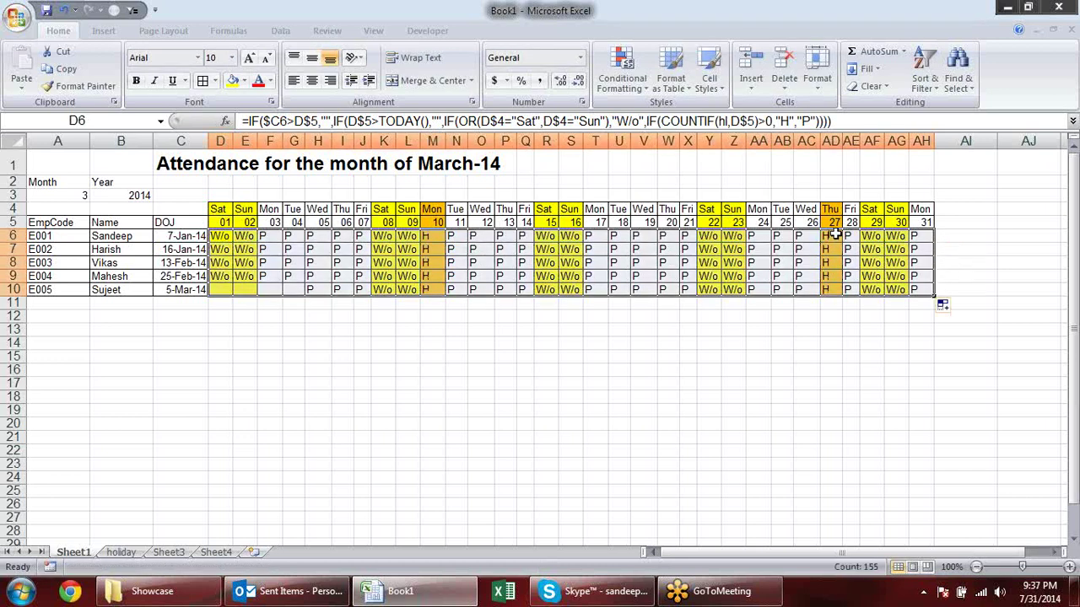
click(830, 263)
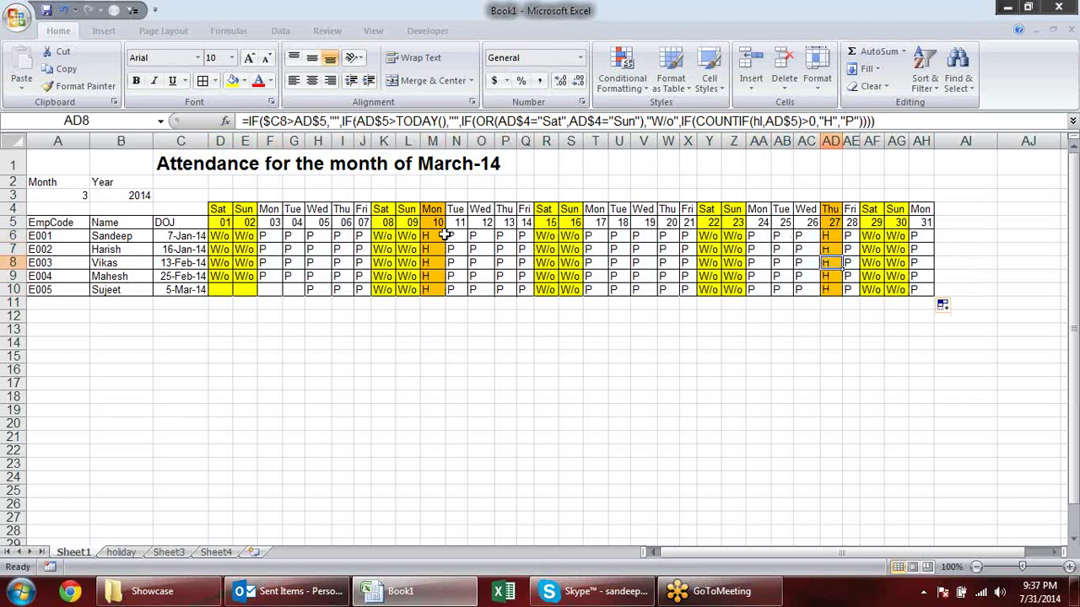
click(432, 263)
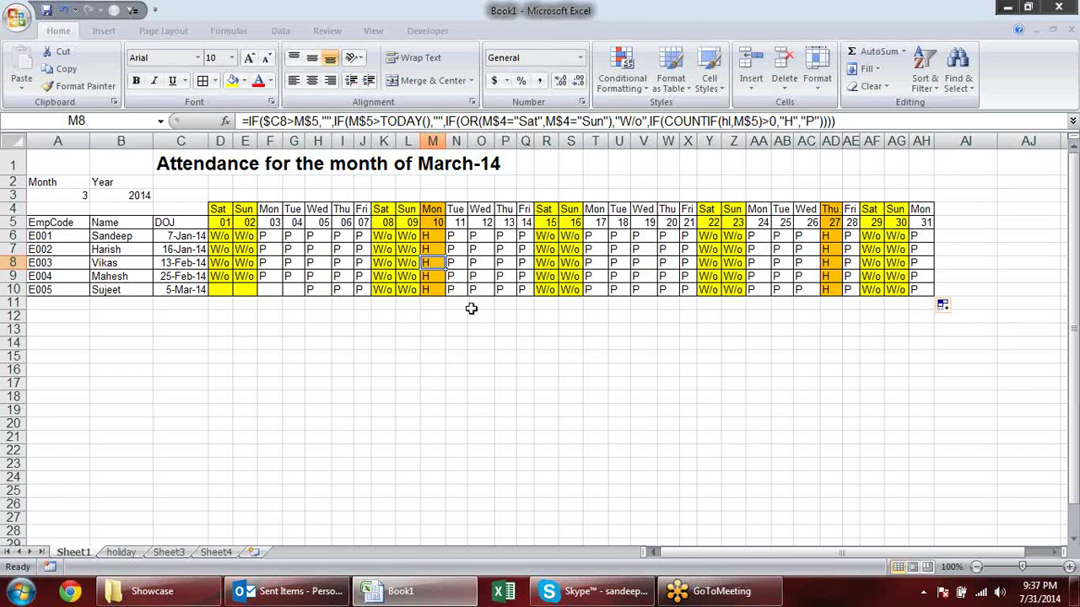
click(312, 237)
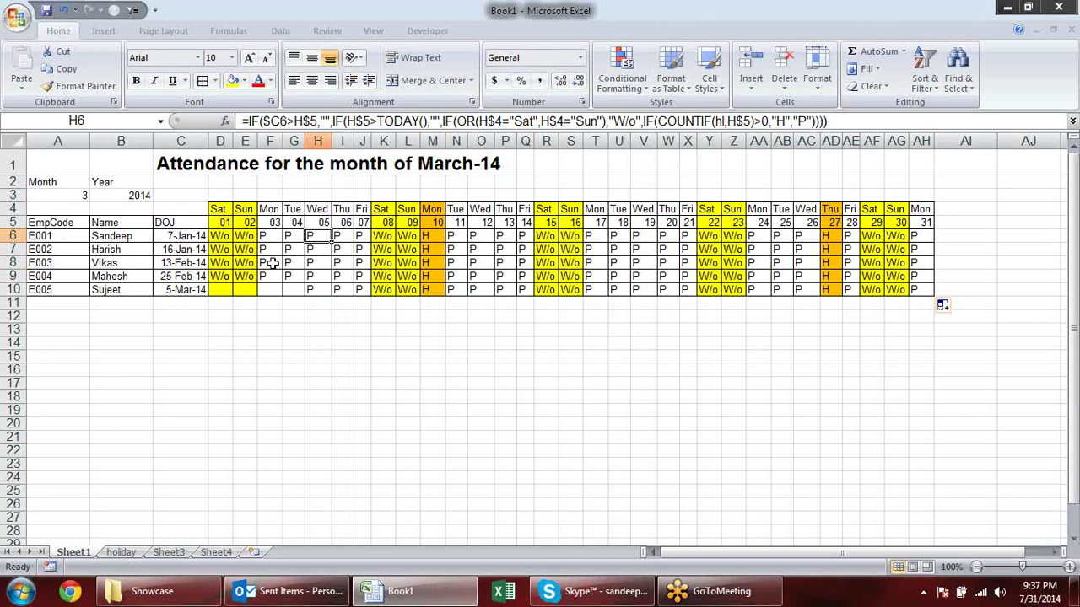
Change the month in A3 to 5, then to 7, so the grid shows July-14.
click(73, 195)
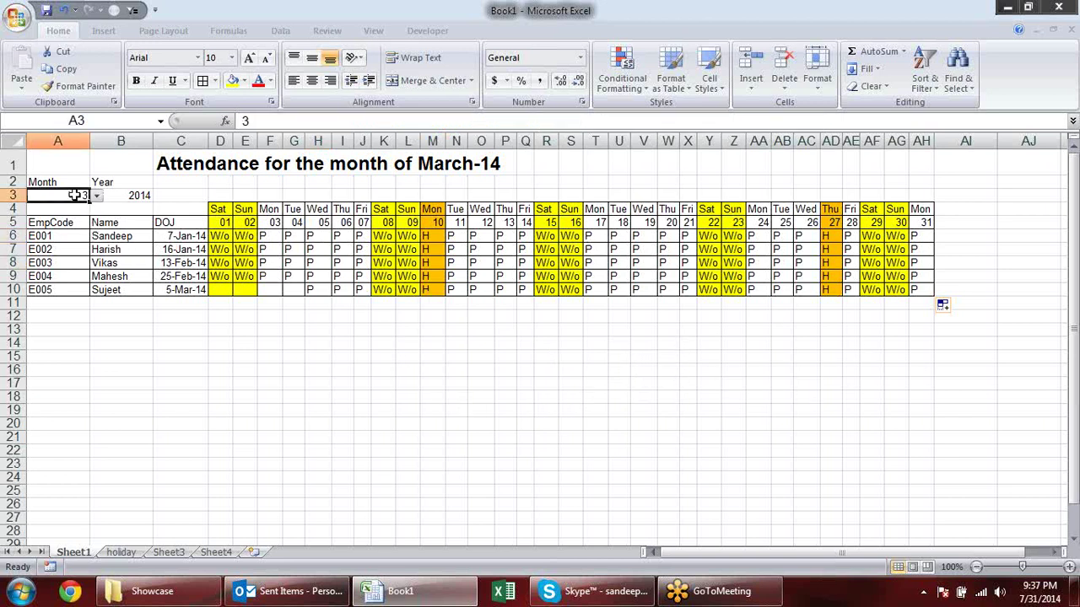
click(97, 196)
click(84, 250)
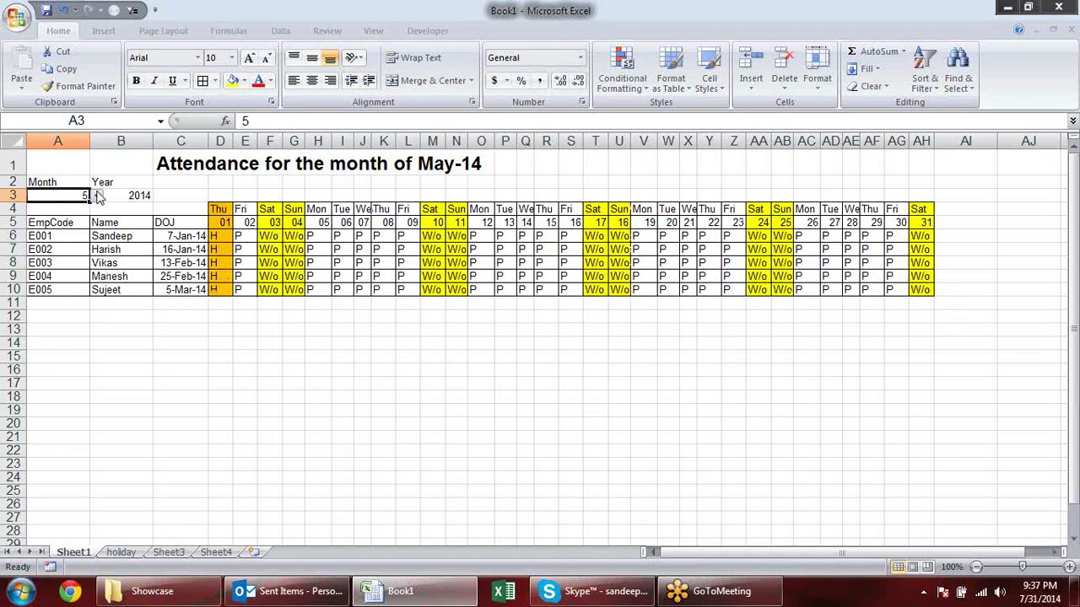
click(97, 195)
click(59, 272)
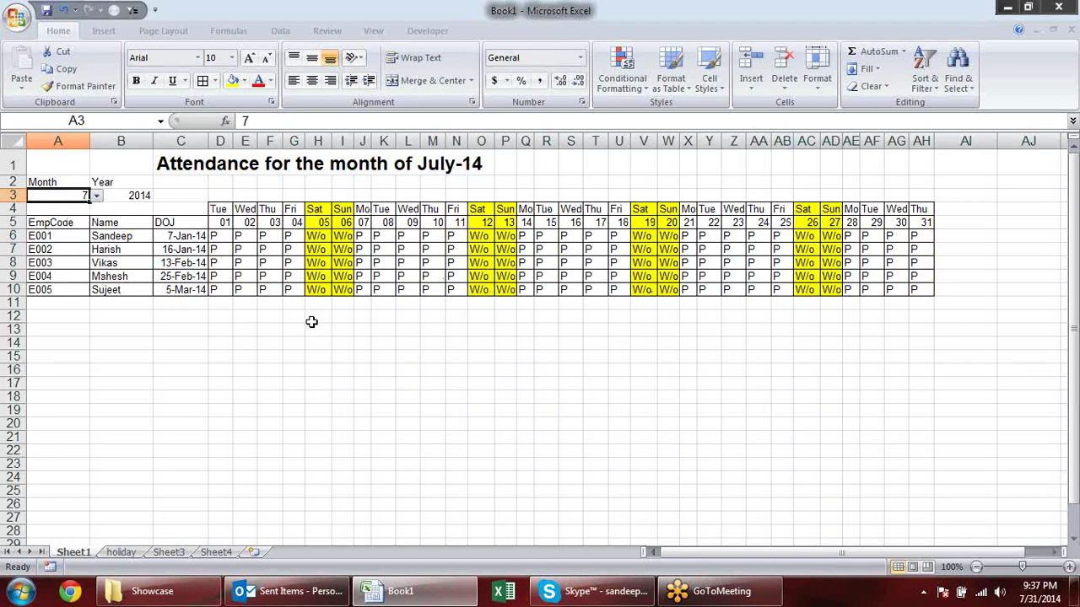
click(545, 357)
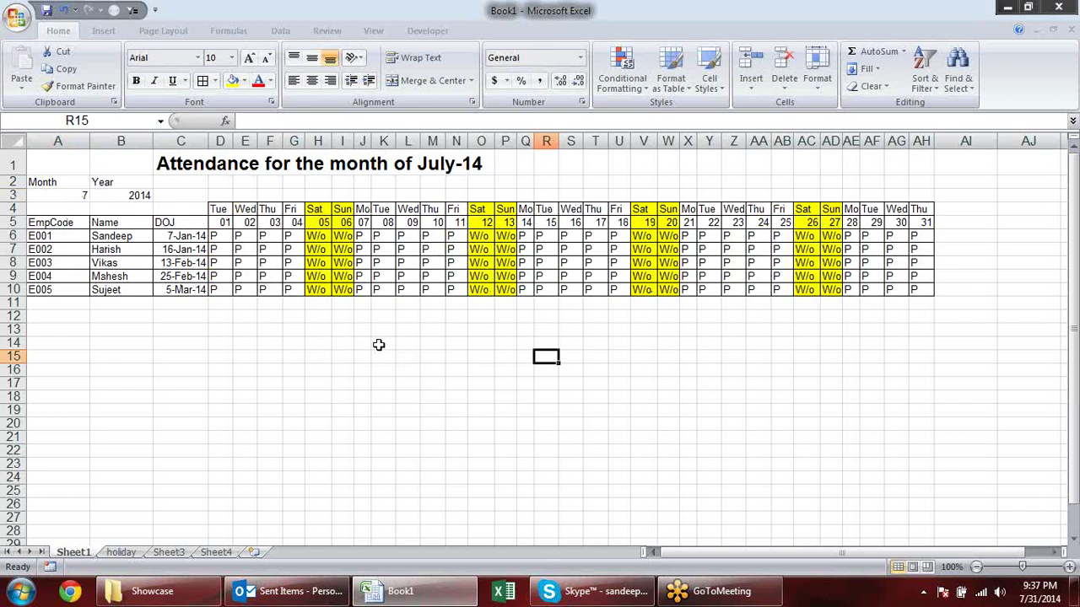
Rename Sheet3 to 'Leav Record'.
click(170, 553)
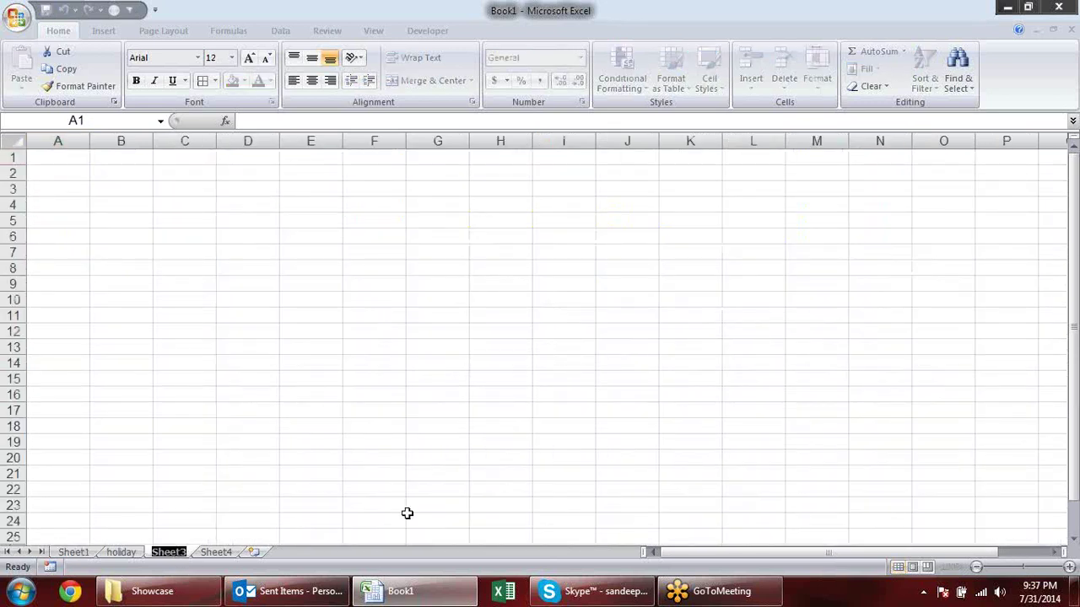
text(Leav Re)
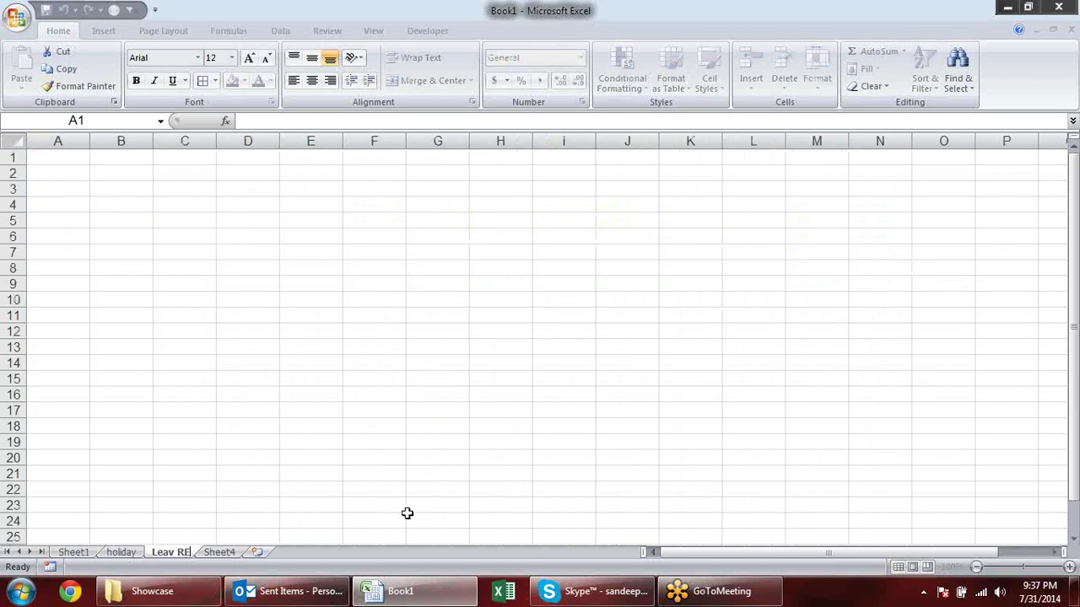
text(cord)
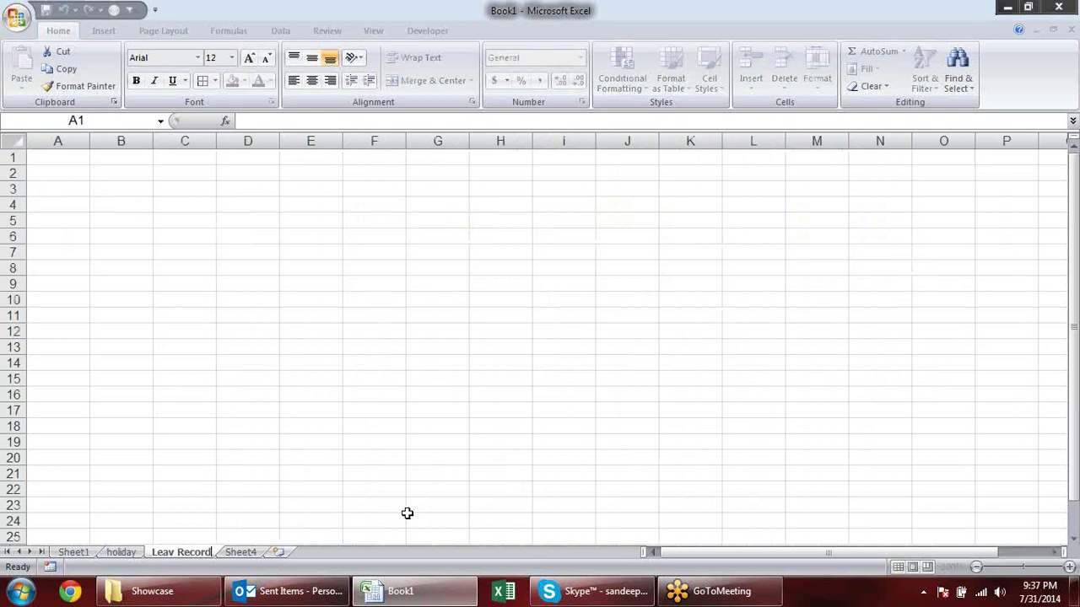
key(Return)
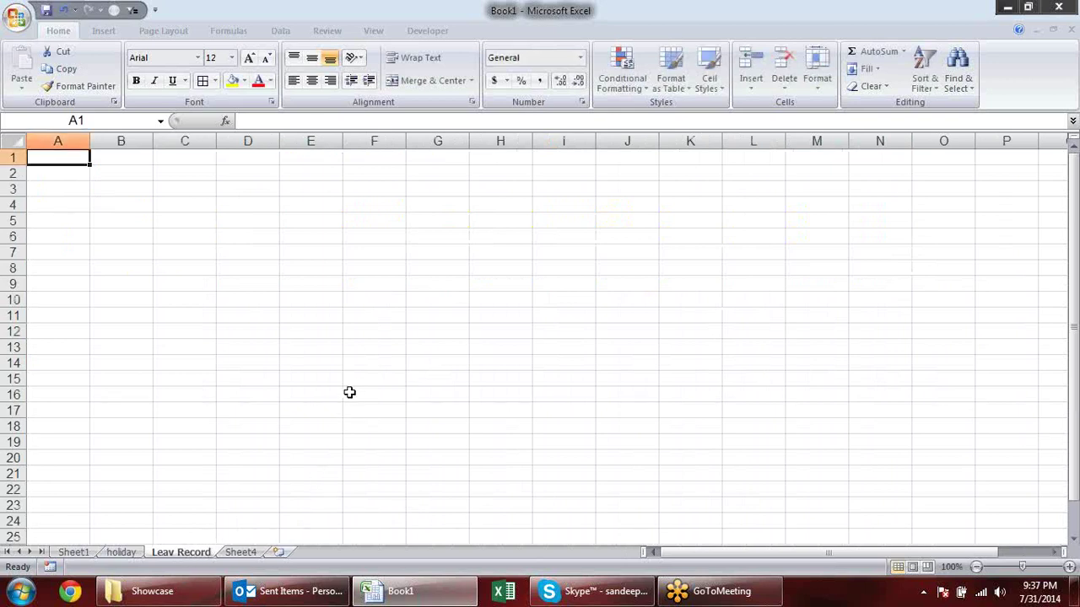
On the attendance sheet, select the employee names B6:B10, glance at Sheet4 and Leav Record, and return.
click(74, 552)
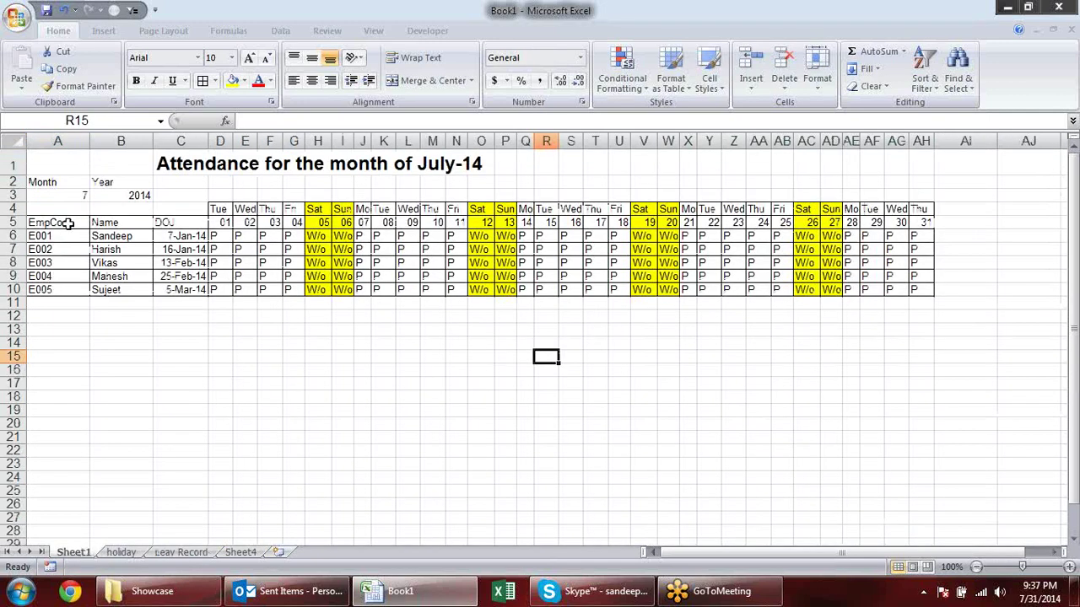
drag(69, 222, 120, 221)
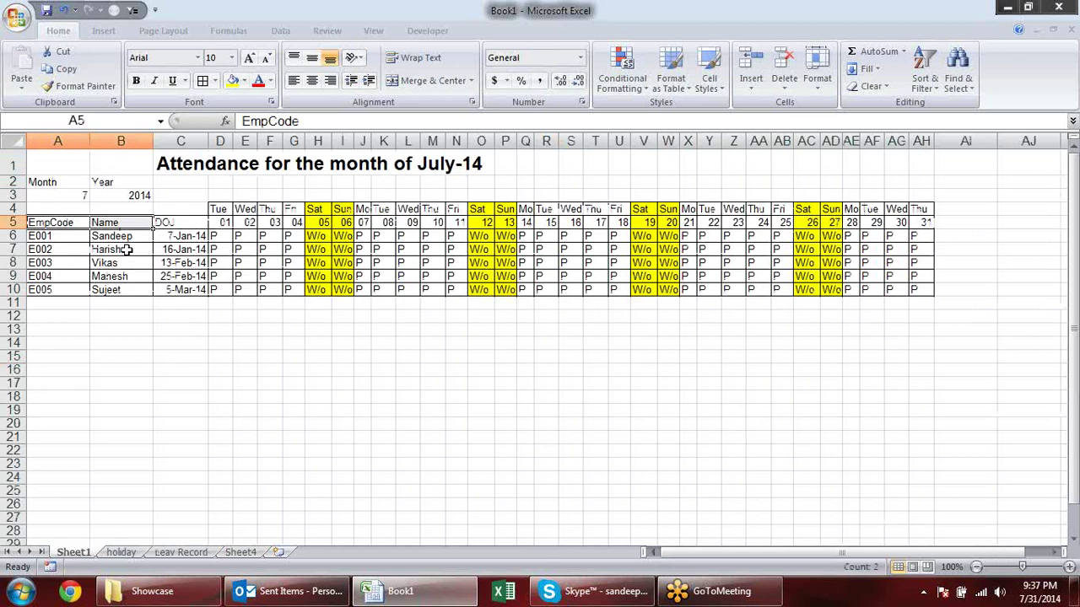
drag(123, 240, 144, 301)
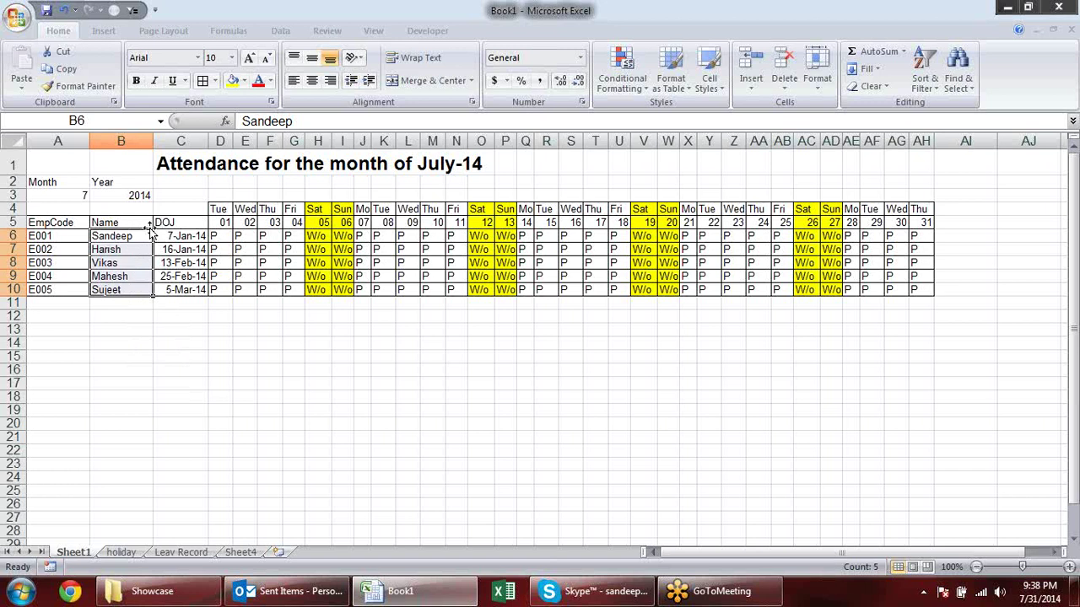
click(240, 552)
click(186, 553)
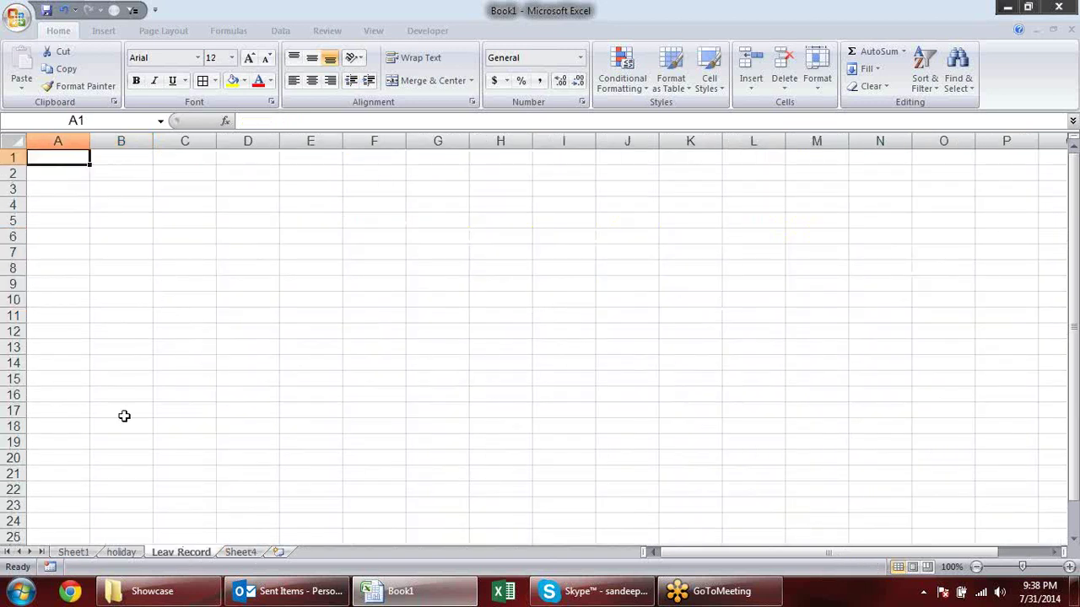
click(84, 554)
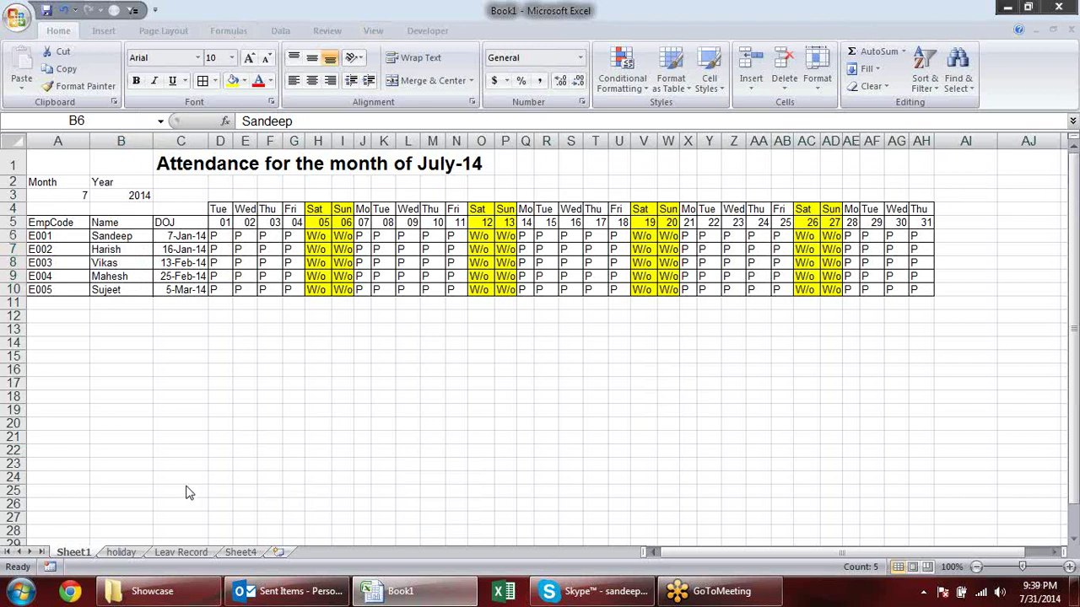
Copy the names B6:B10, then name the employee codes A6:A10 'Eid' in the Name Box.
key(ctrl+c)
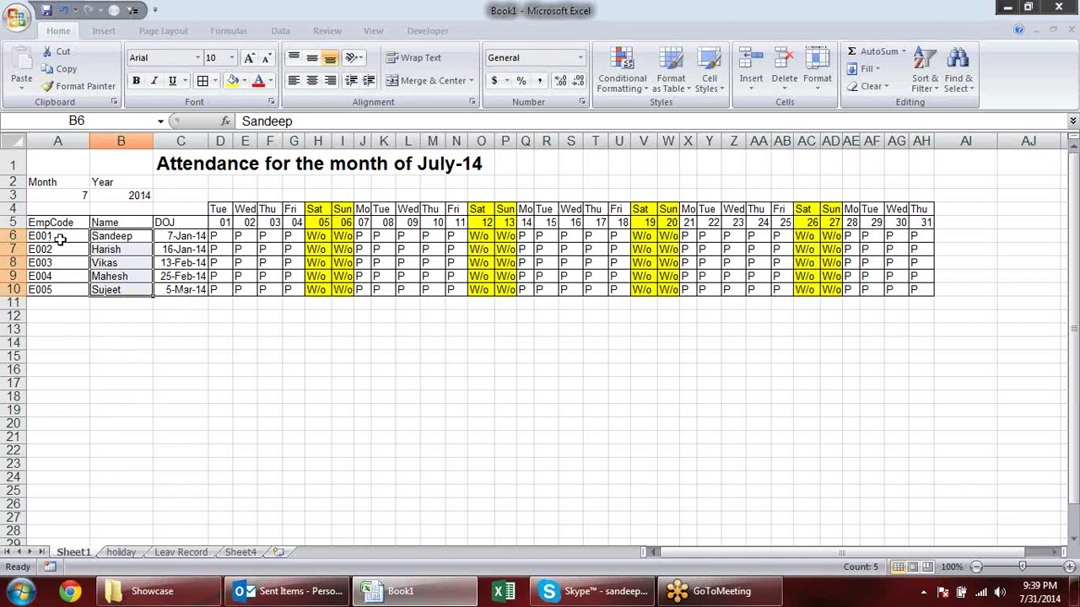
drag(61, 240, 72, 289)
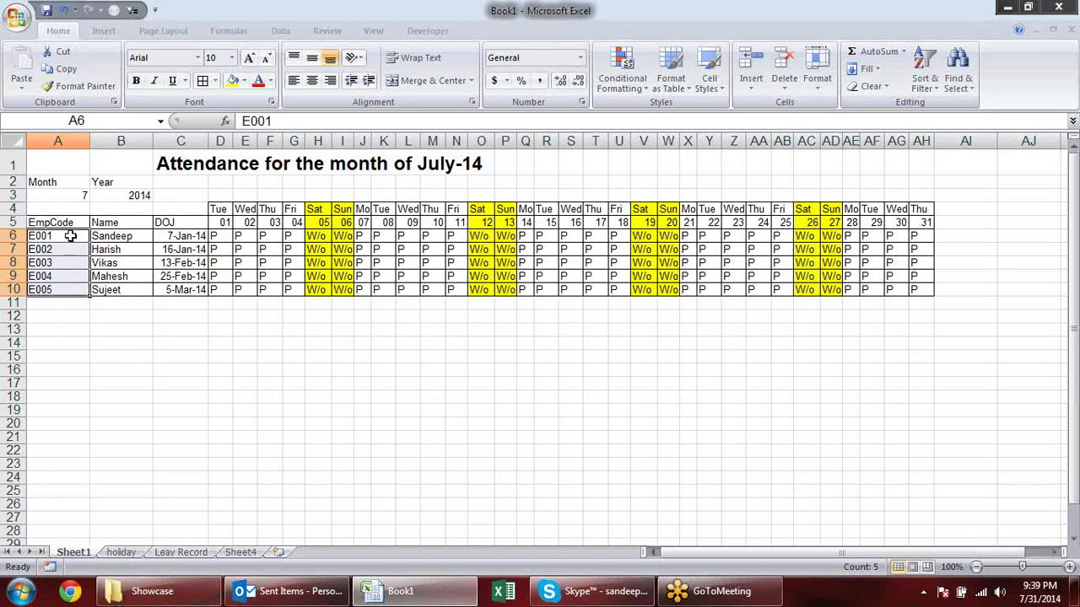
click(118, 120)
text(Eid)
key(Return)
Test =eid in C16, cancel it, and go to Sheet4.
click(160, 372)
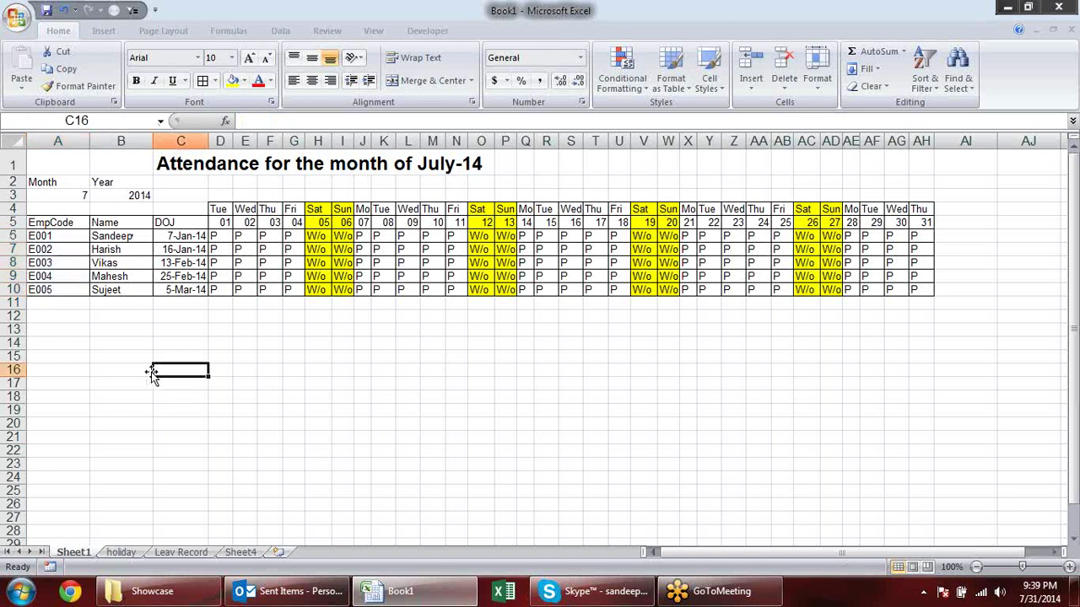
text(=eid)
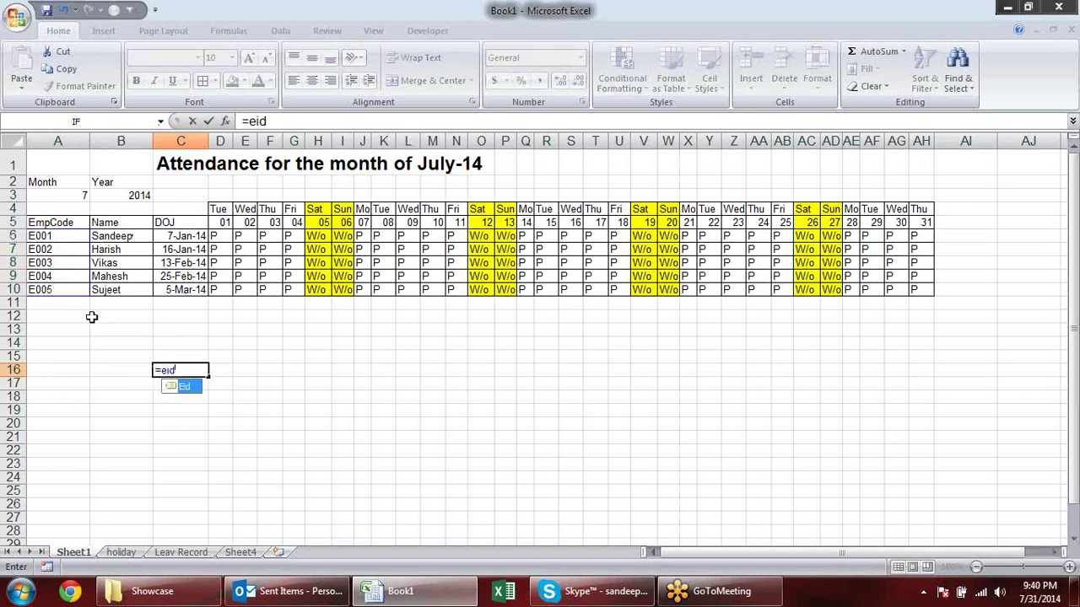
key(Escape)
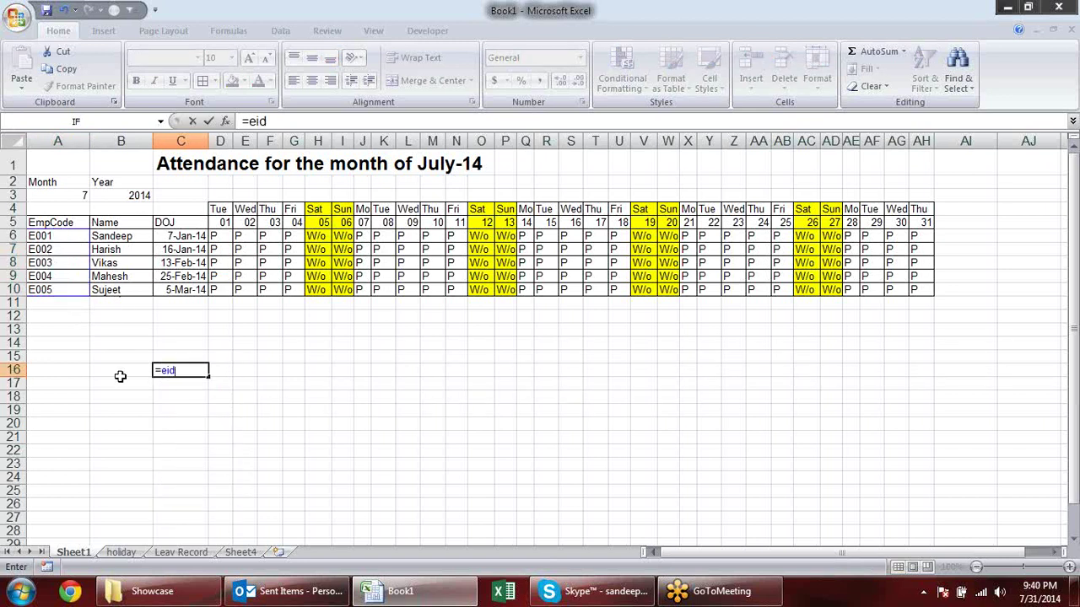
key(Escape)
click(230, 552)
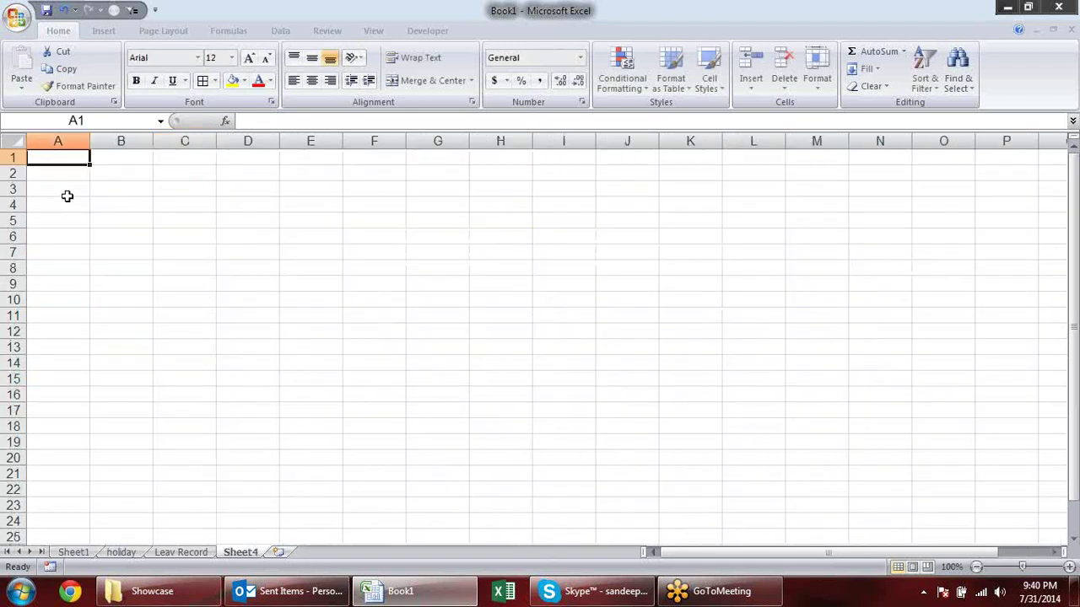
Enter the heading EID in Sheet4's cell B1.
key(Down)
key(Up)
key(Right)
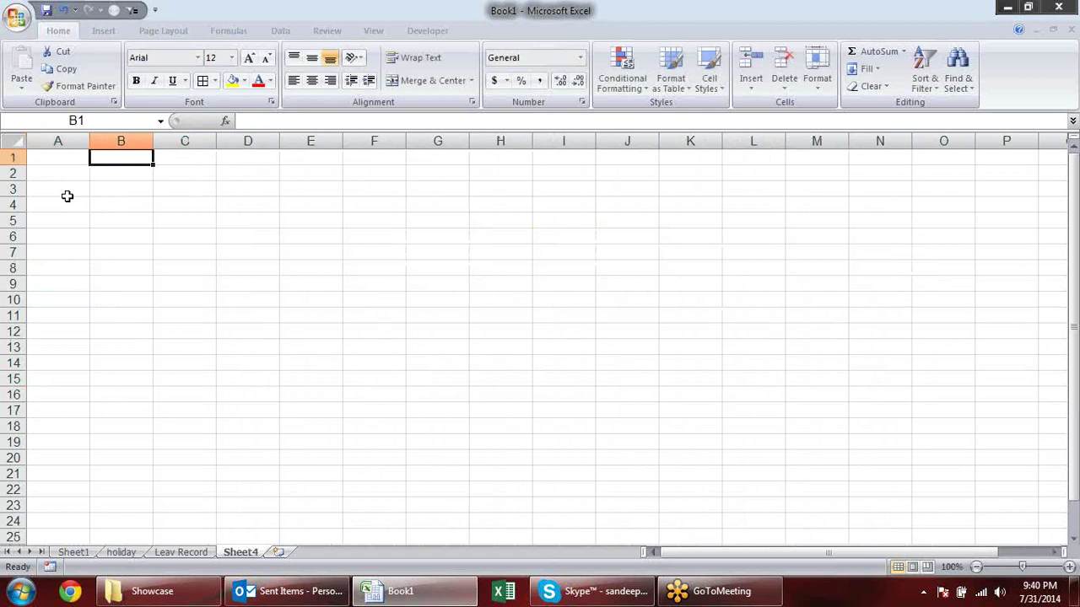
text(EID)
key(Return)
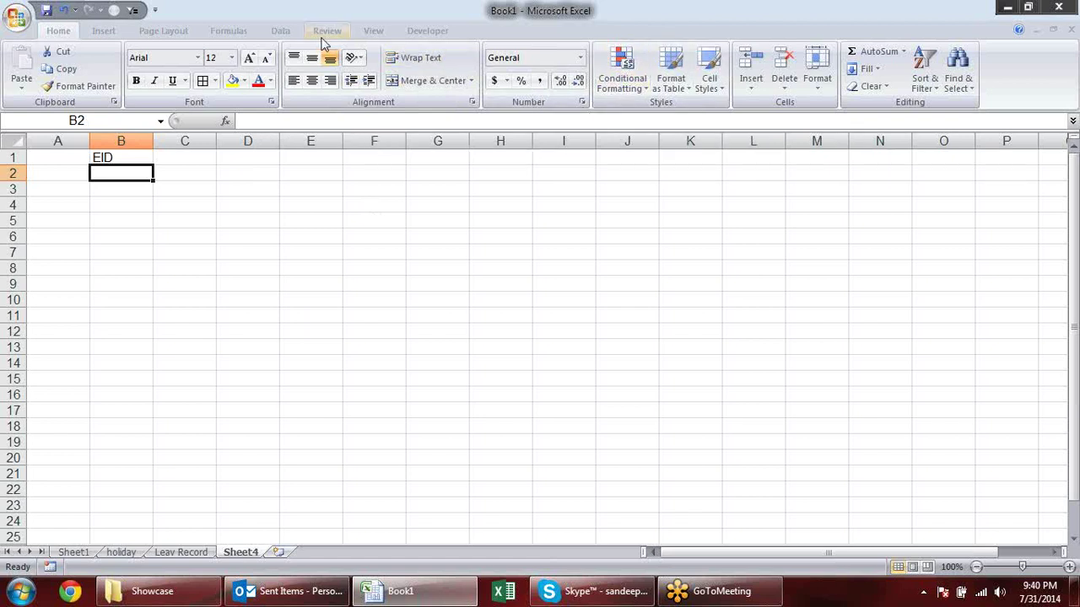
Give B2 a List data validation sourced from =Eid and test its dropdown.
click(280, 31)
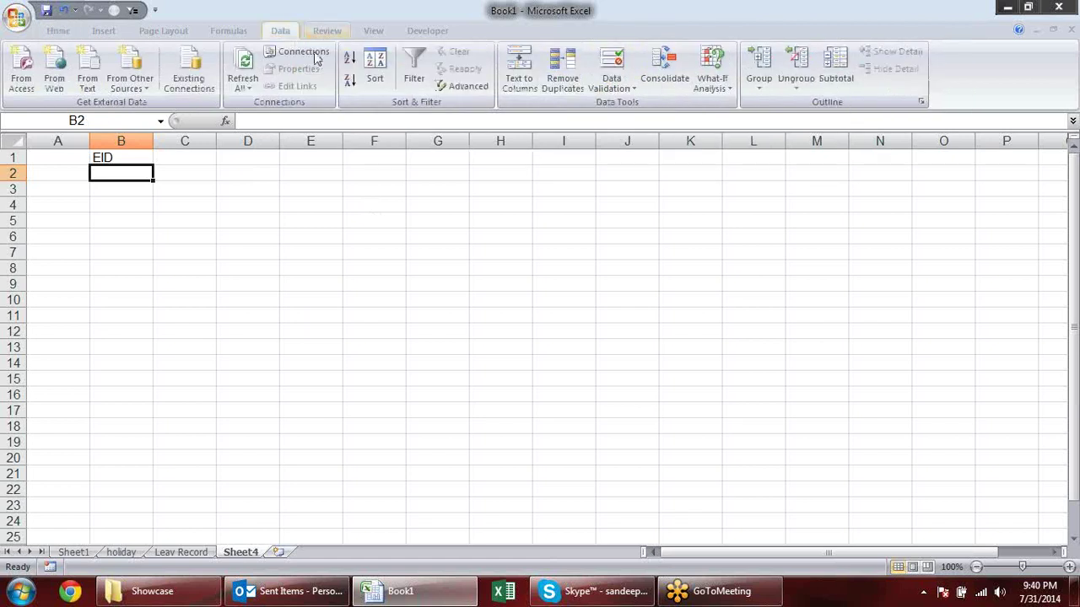
click(611, 65)
click(509, 199)
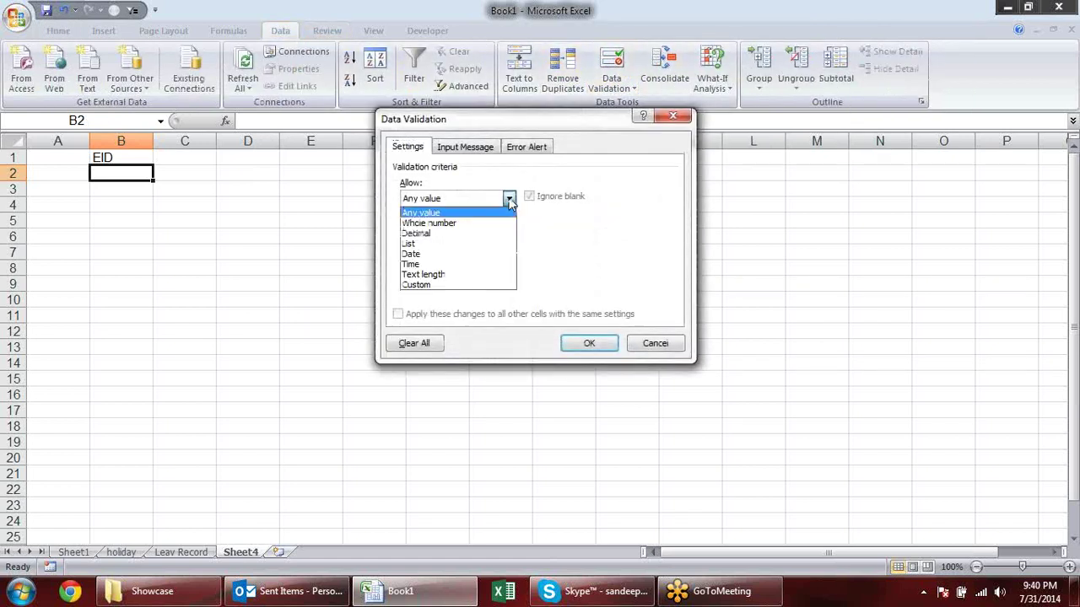
click(440, 245)
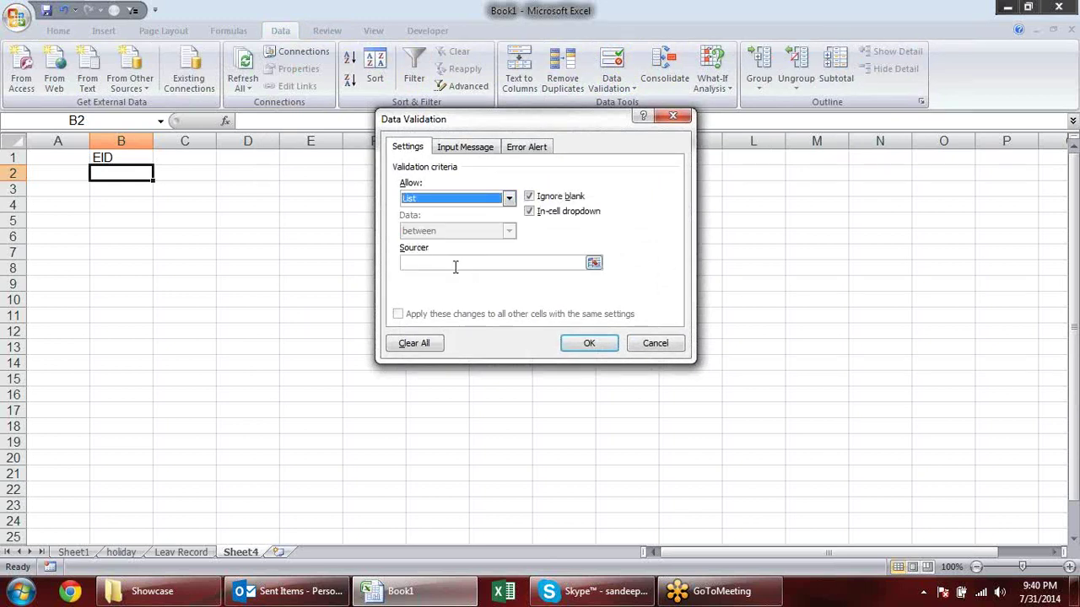
click(454, 264)
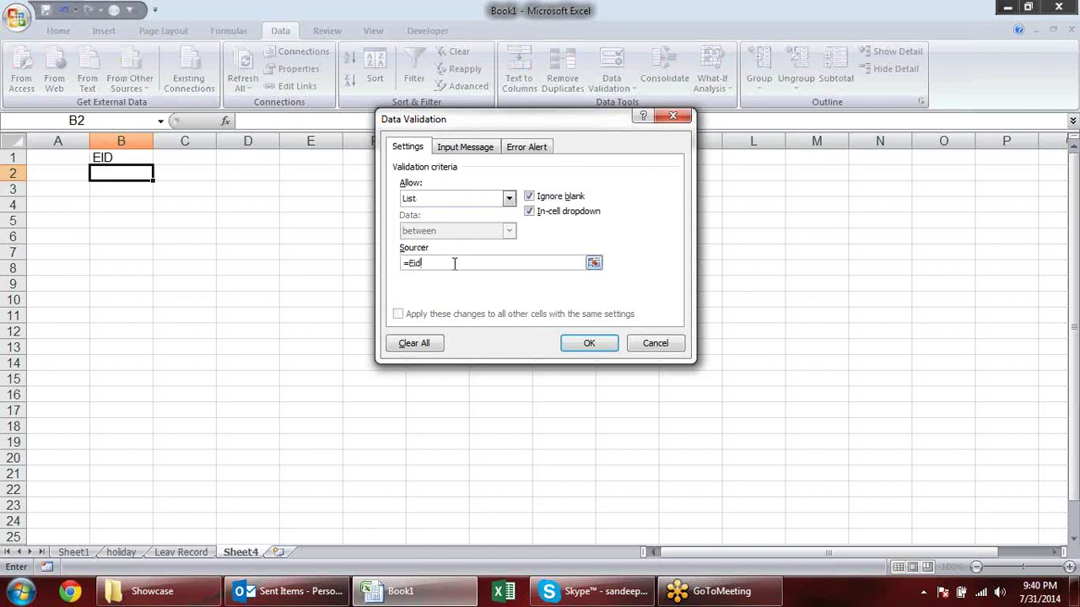
key(Return)
click(161, 175)
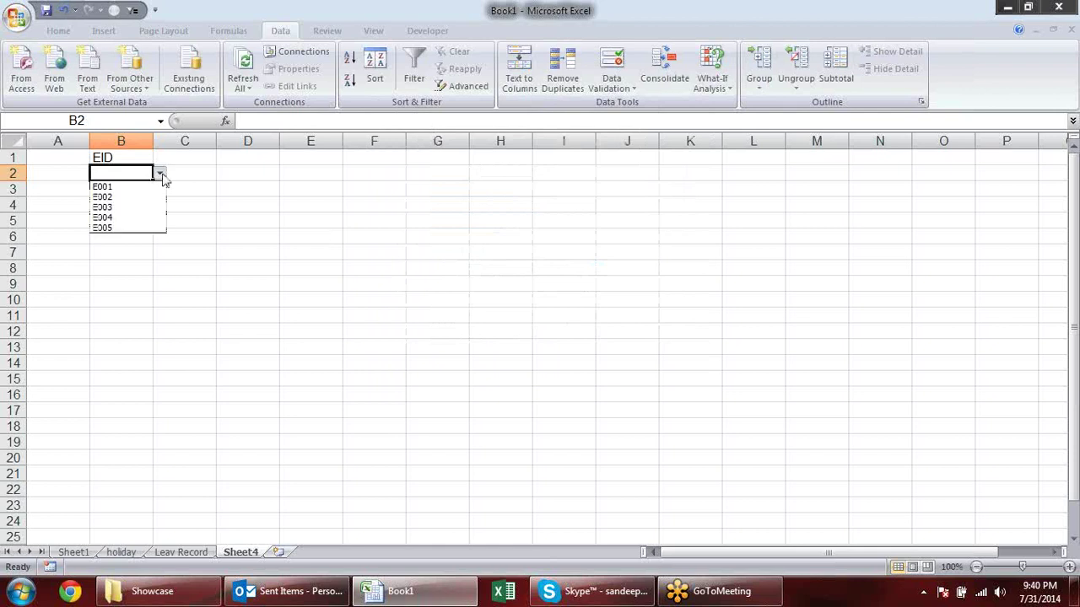
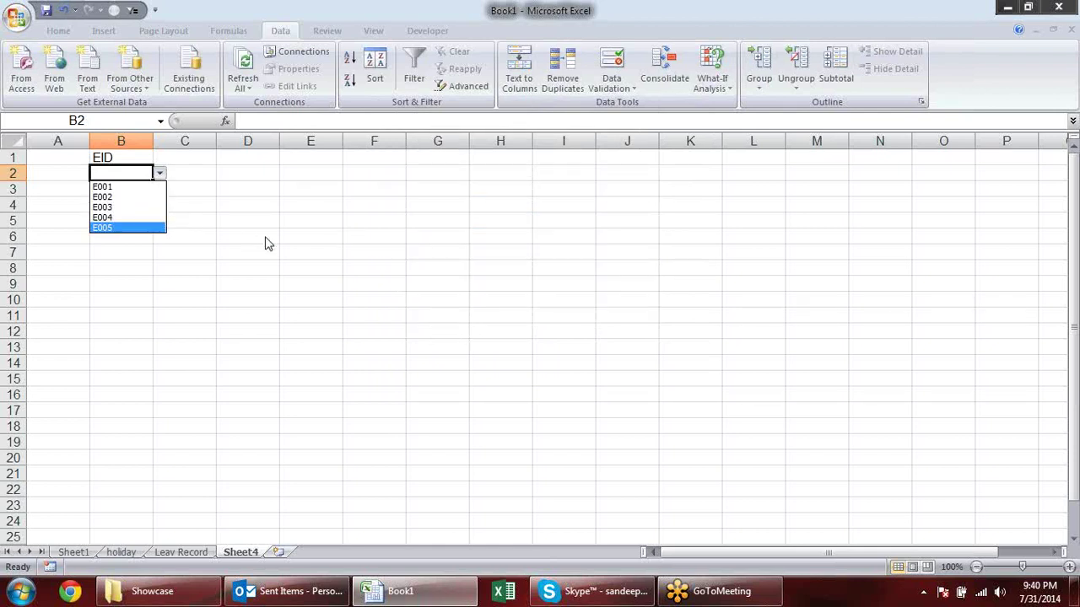
Add a Name heading in C1 of Sheet4.
click(223, 232)
click(168, 160)
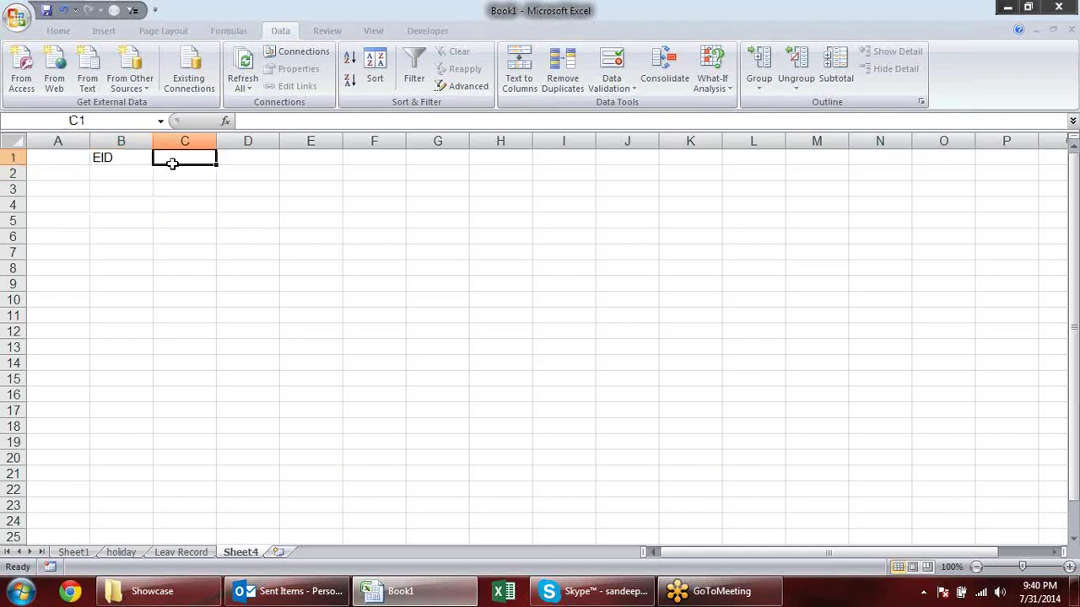
text(Name)
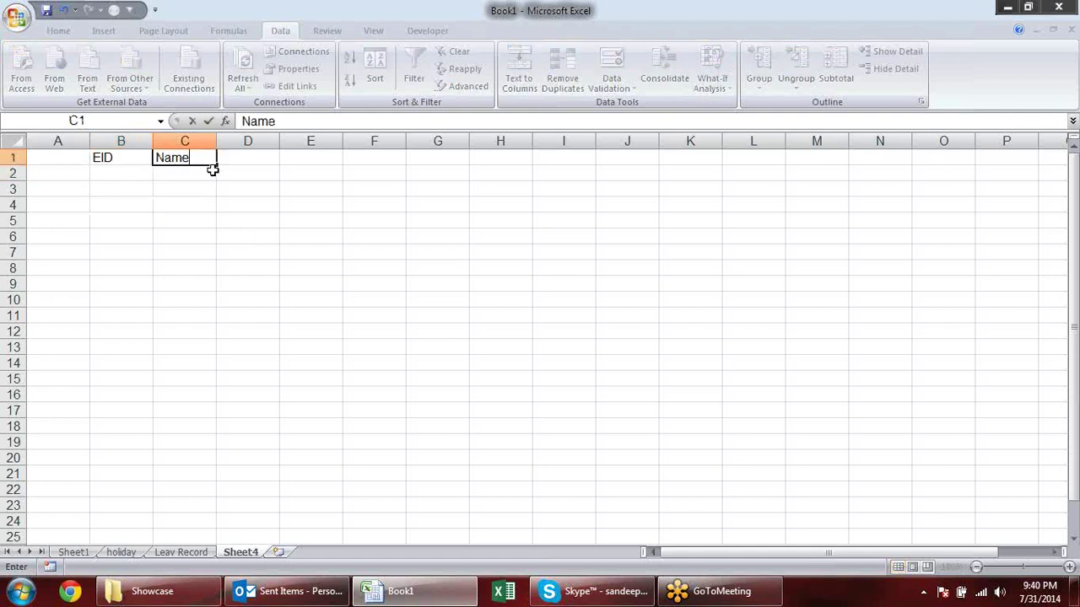
key(Return)
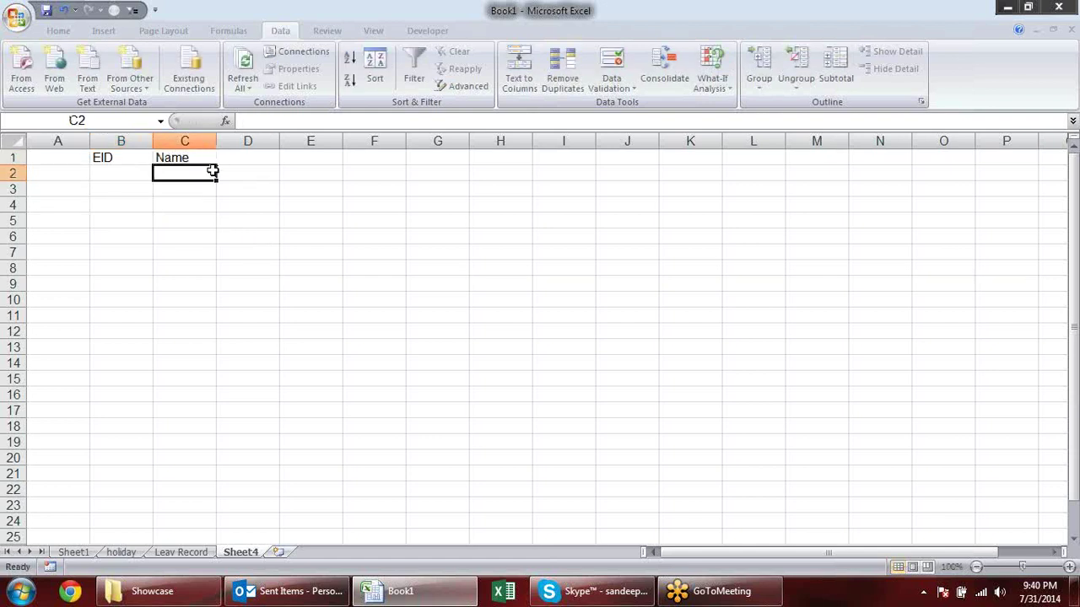
Start a VLOOKUP in C2 that uses B2's employee code as the lookup value.
text(=vl)
key(Tab)
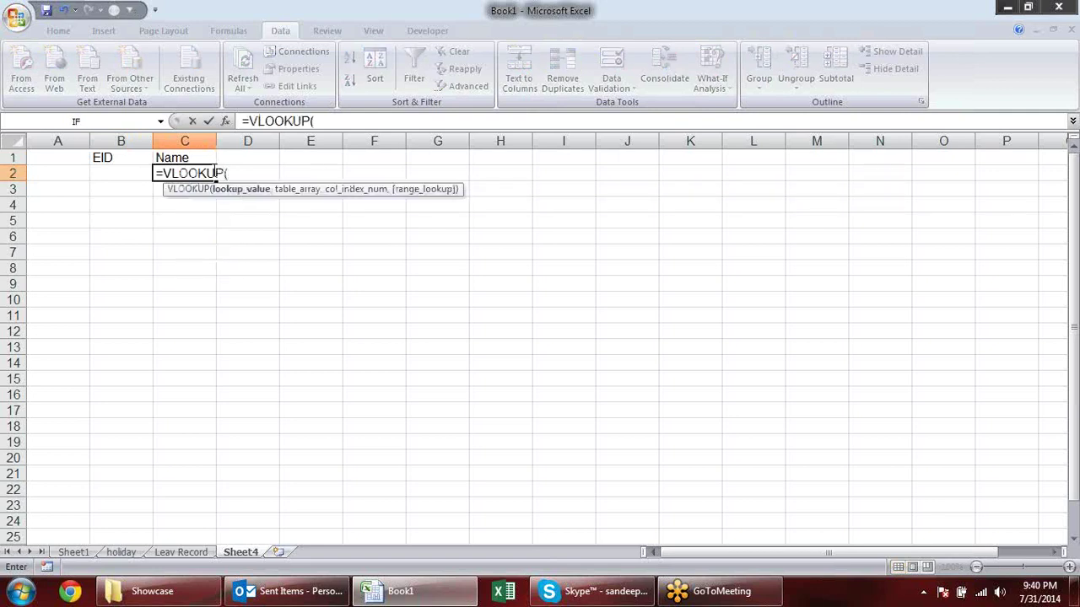
click(139, 171)
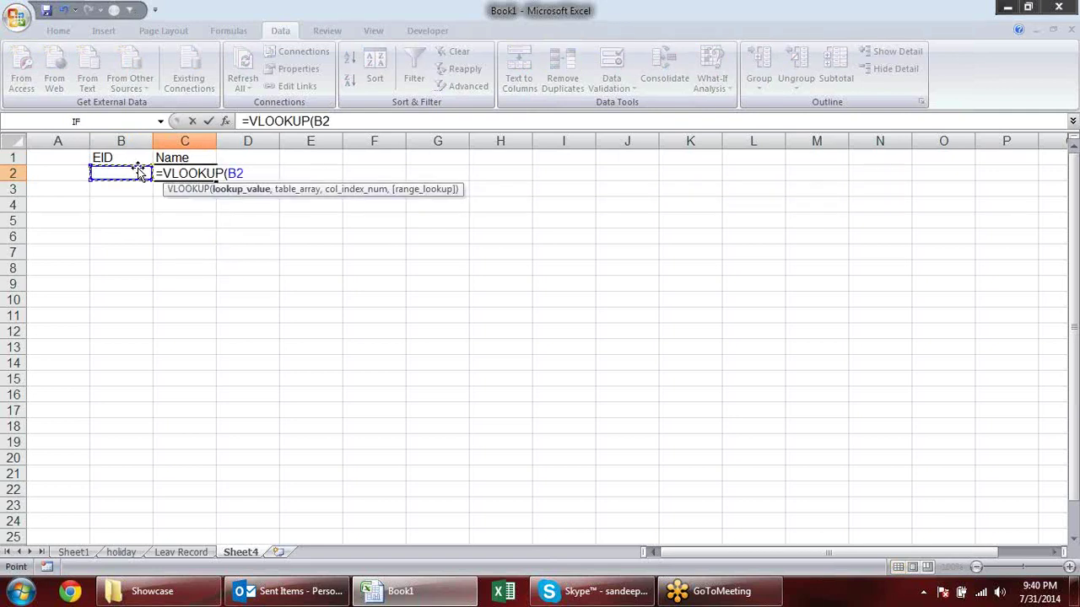
text(,)
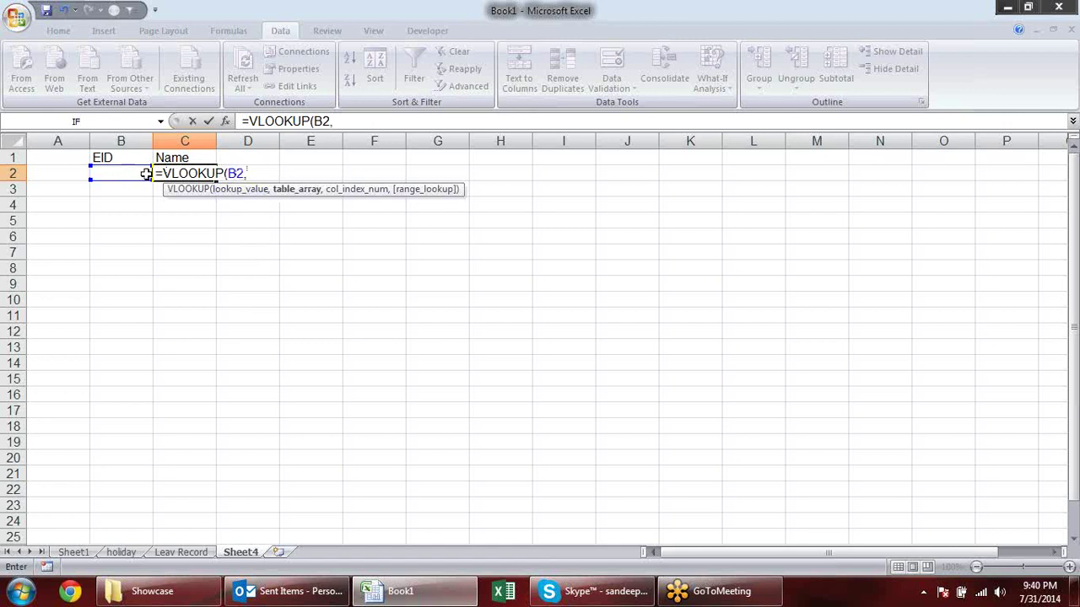
click(253, 191)
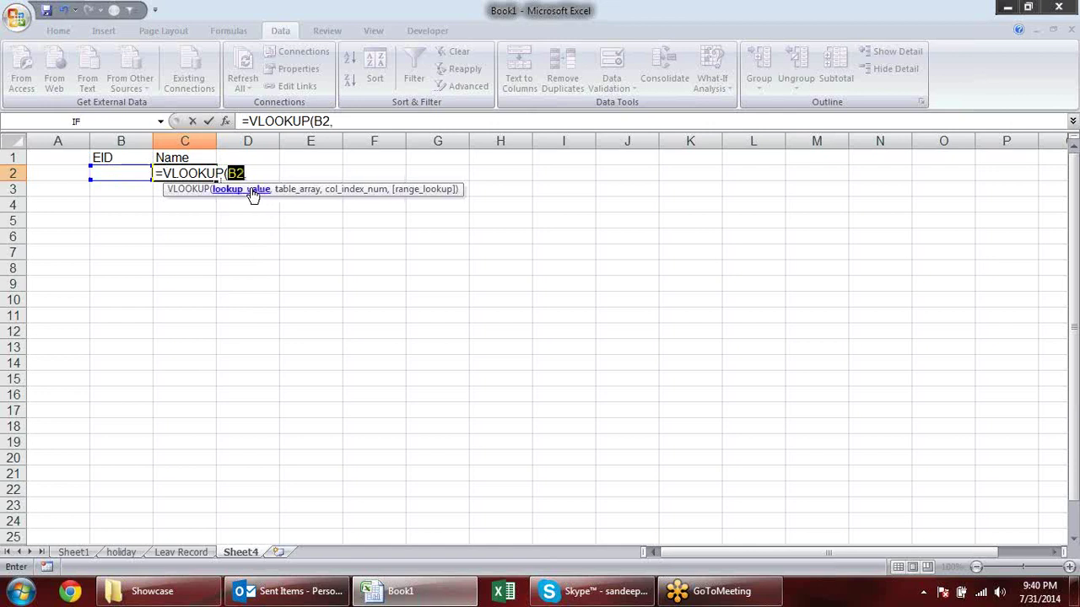
click(119, 179)
click(246, 173)
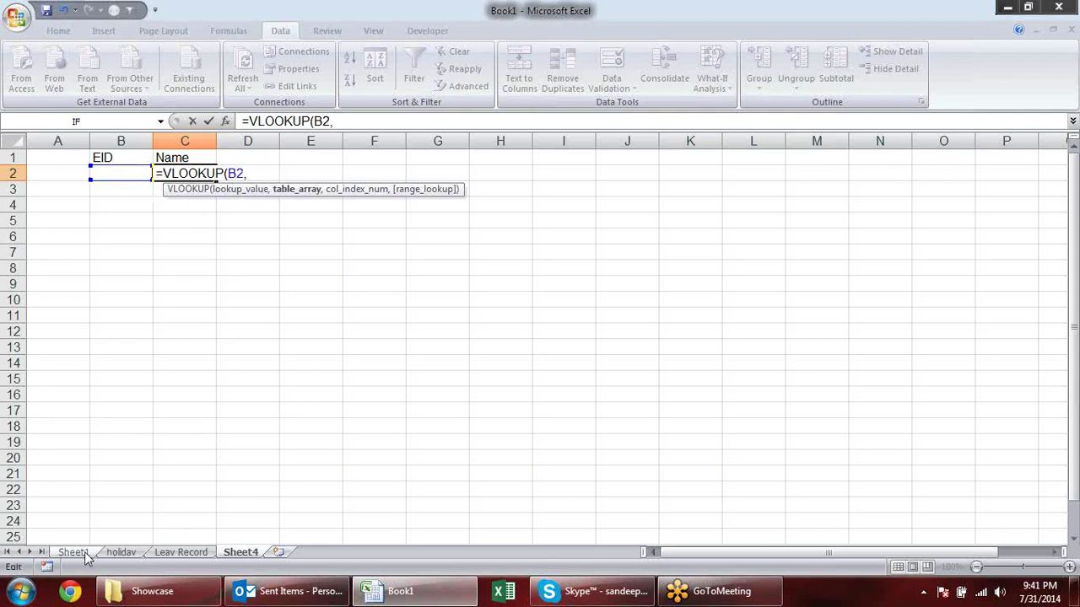
Point the lookup at Sheet1's absolute range $A$6:$B$10 with an exact match.
click(85, 556)
click(63, 236)
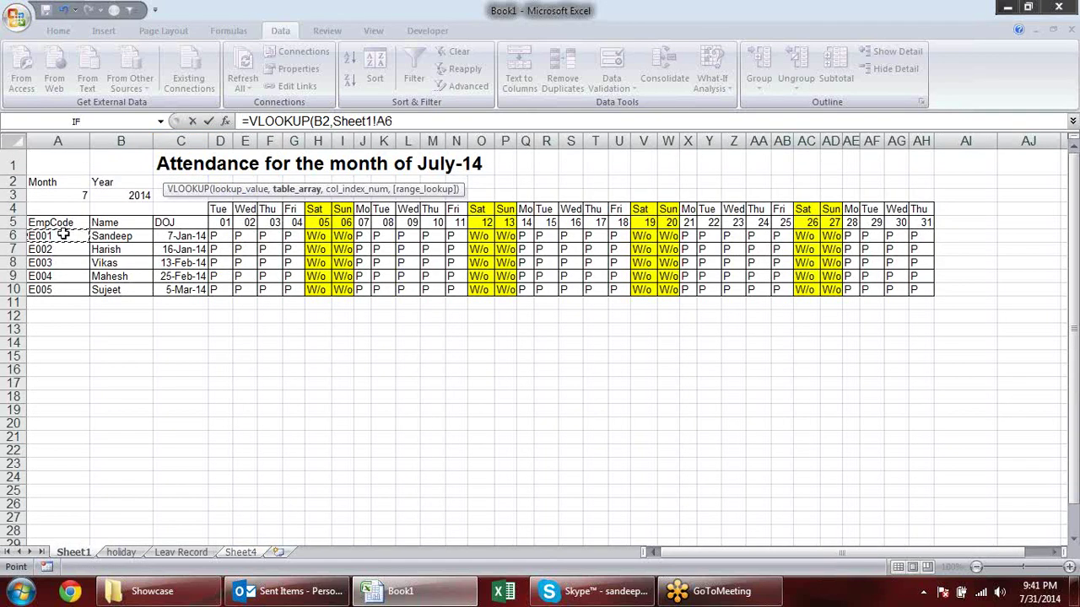
drag(63, 235, 125, 289)
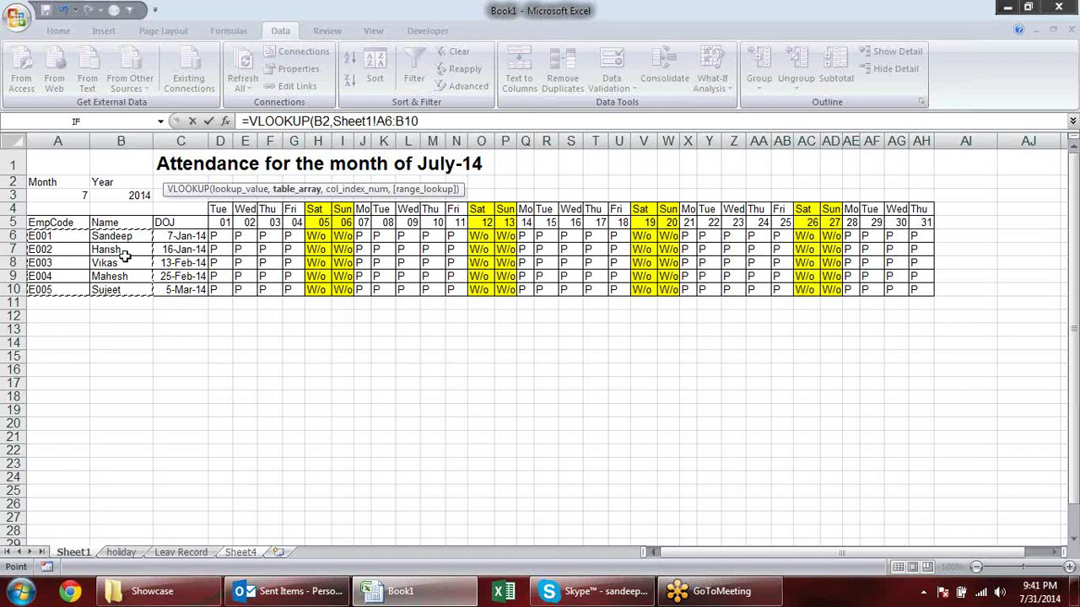
drag(419, 120, 388, 120)
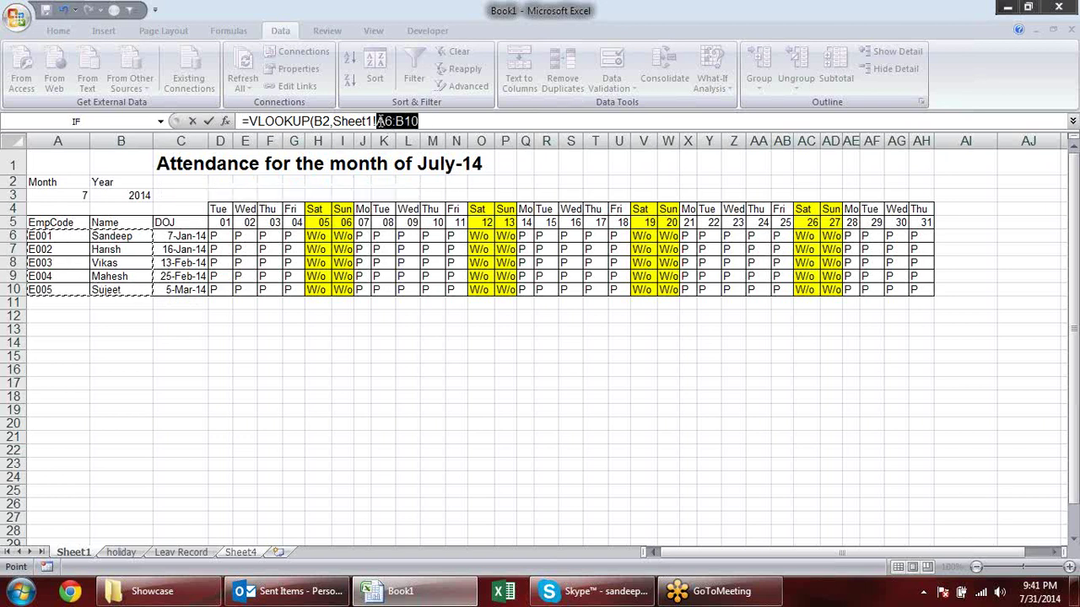
key(F4)
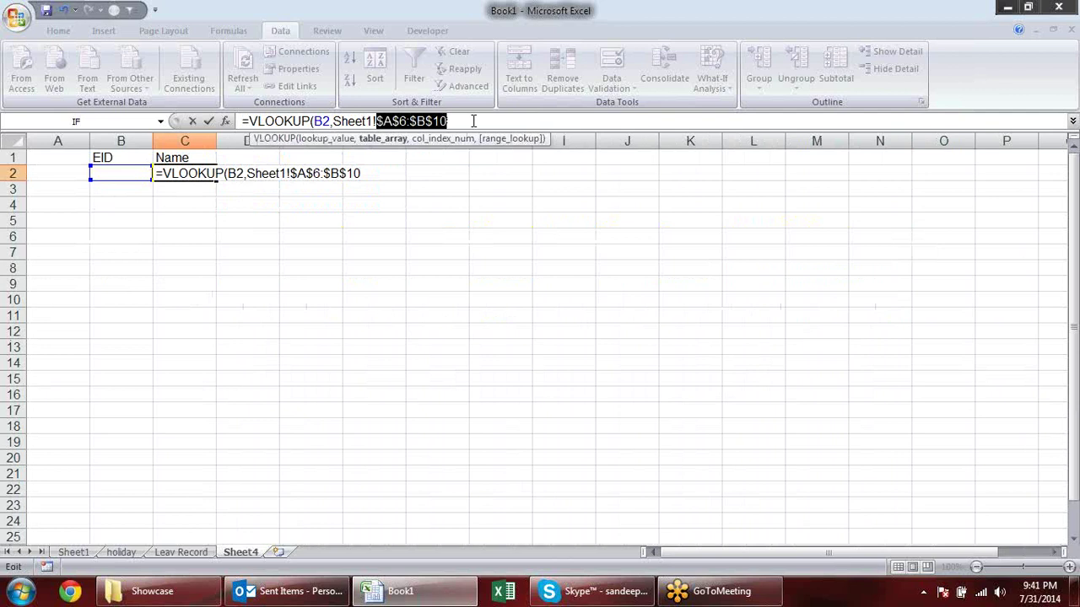
click(473, 120)
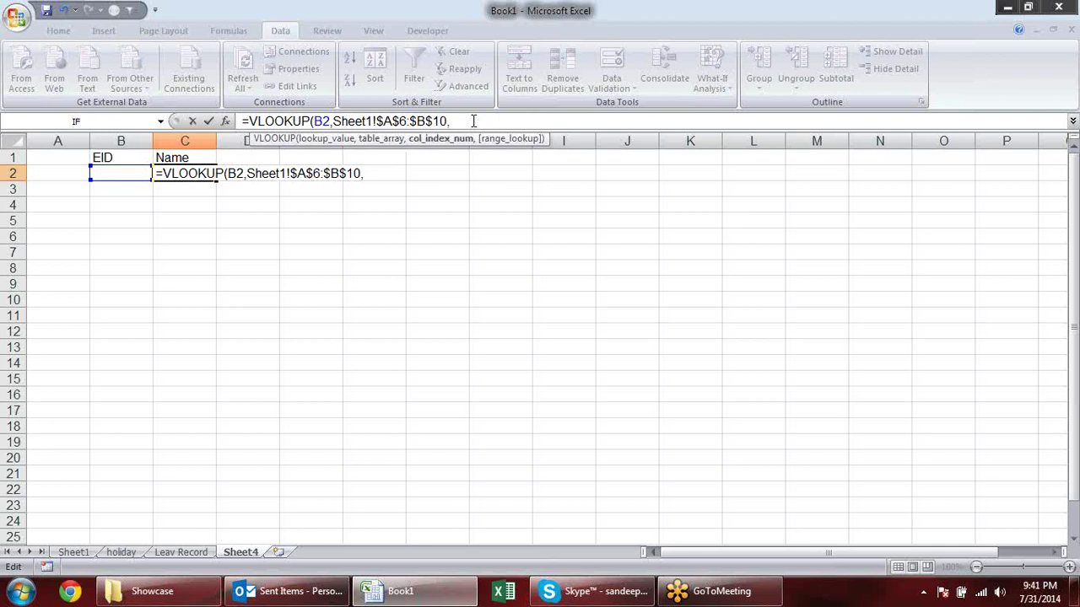
text(,2)
text(,)
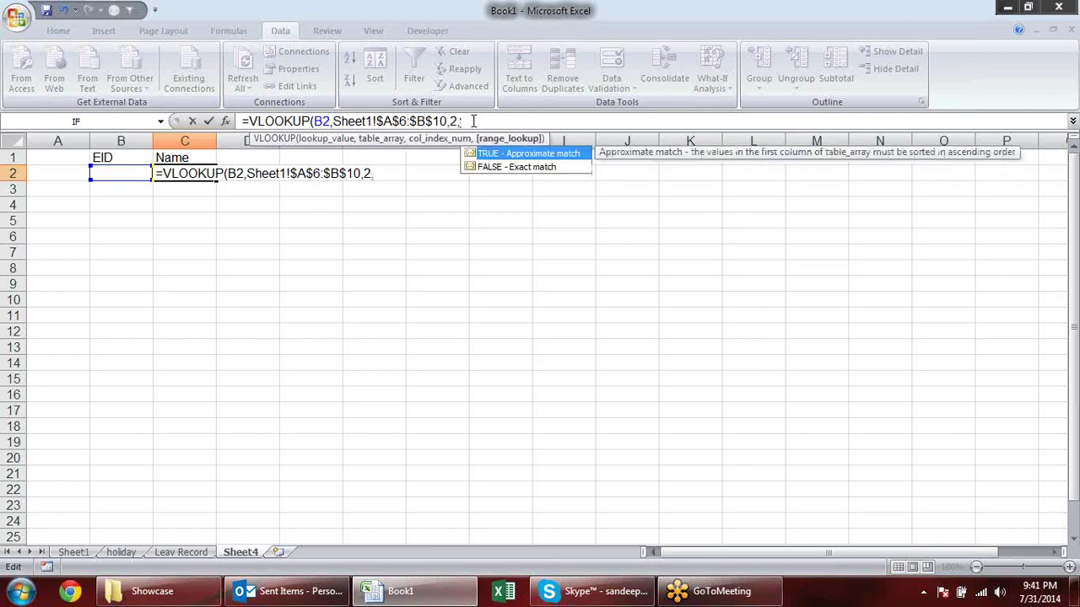
text(0))
Commit the VLOOKUP and test it by switching B2 between E002, E003 and back to E002.
key(Return)
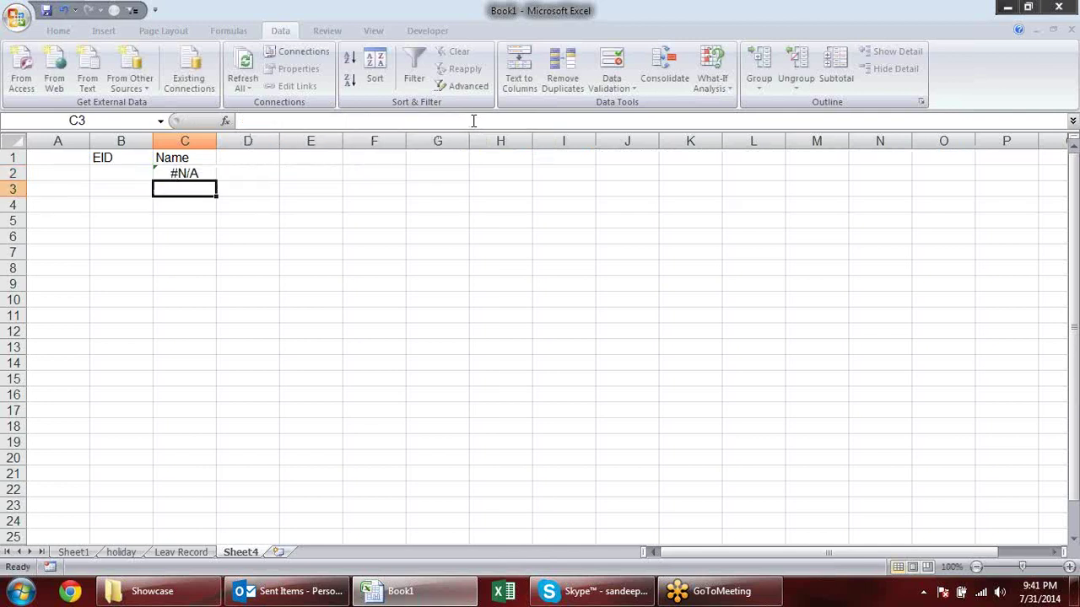
click(129, 174)
click(159, 173)
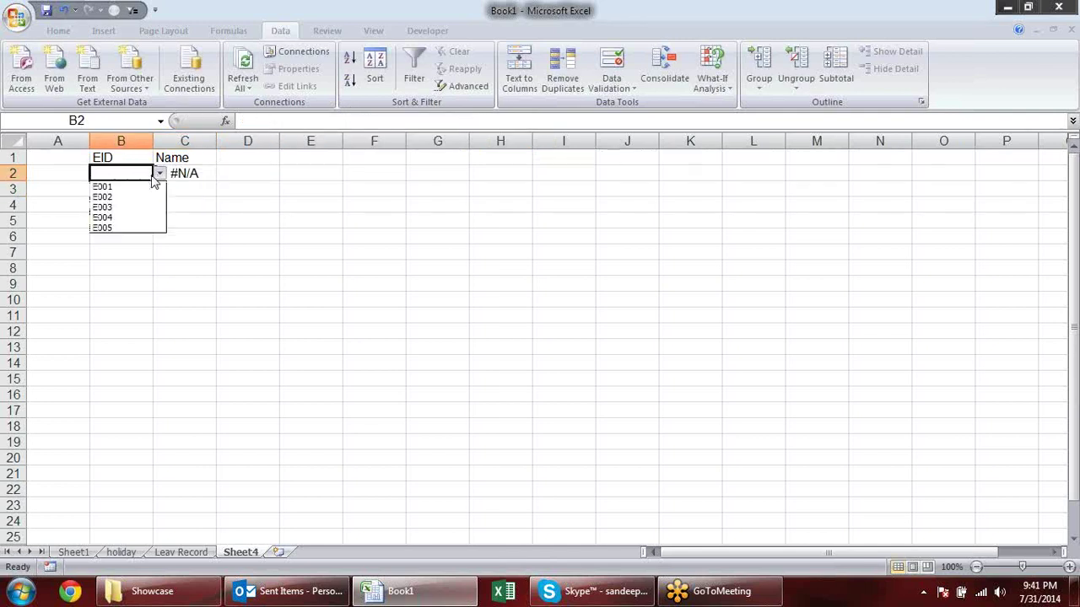
click(142, 196)
click(233, 186)
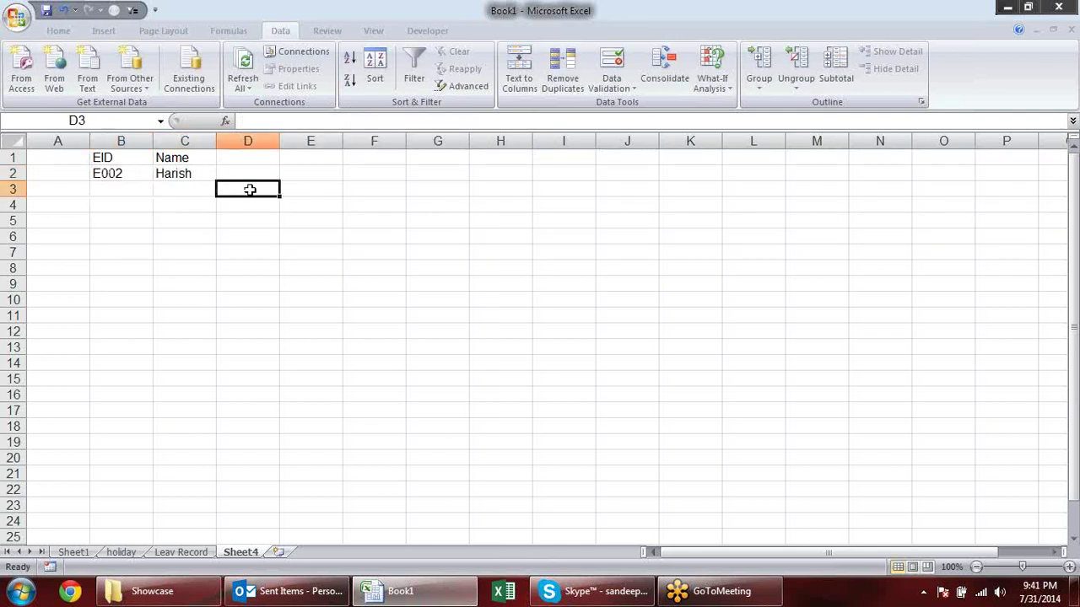
click(132, 180)
click(160, 173)
click(148, 207)
click(160, 173)
click(135, 196)
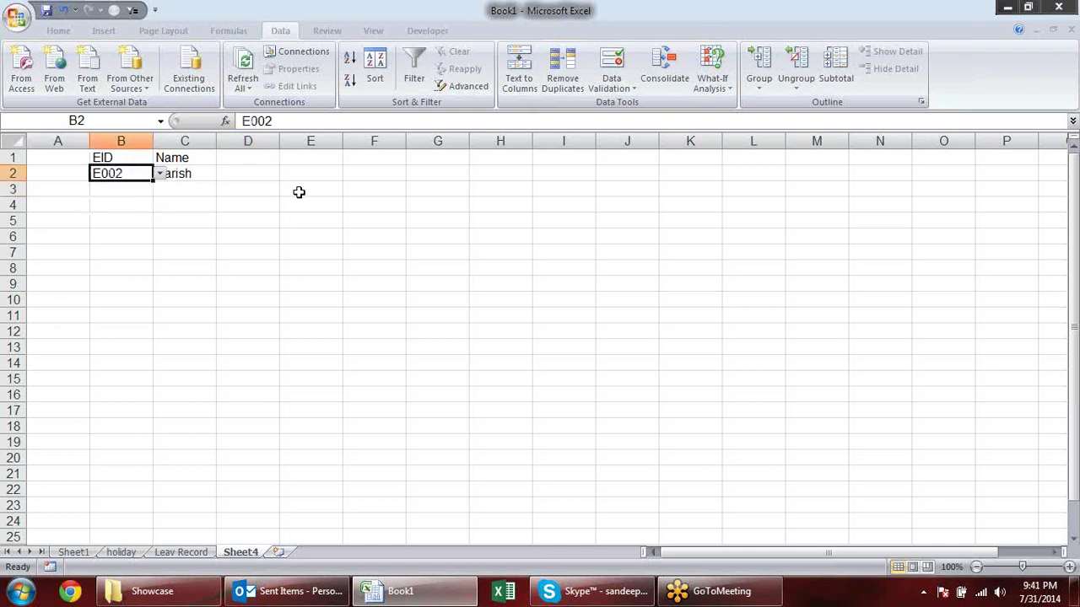
click(299, 193)
Wrap C2's lookup in IFERROR returning blank, and fill it down column C.
click(185, 173)
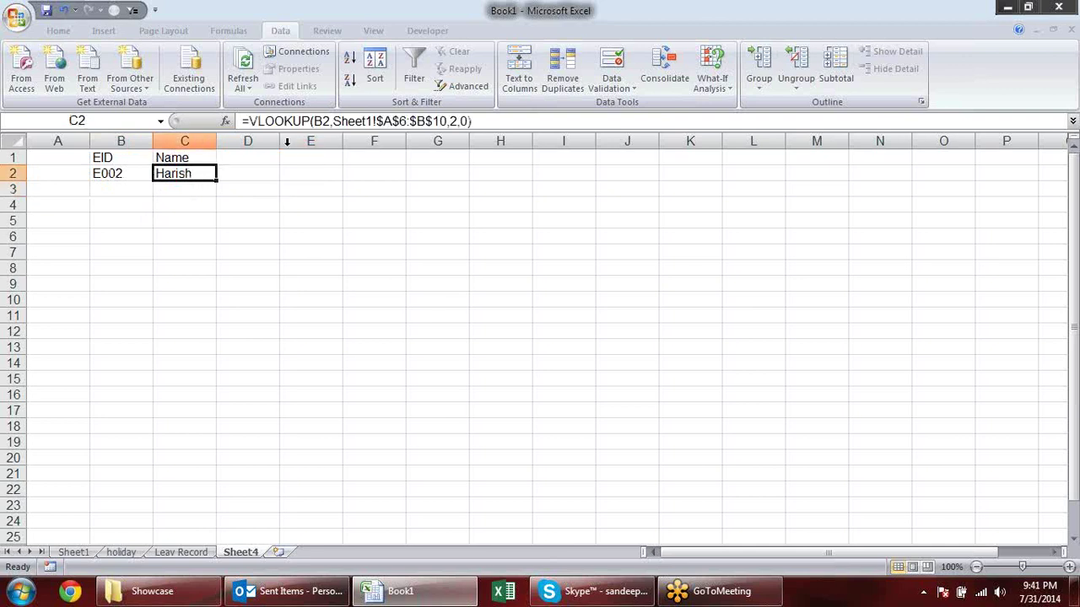
click(329, 121)
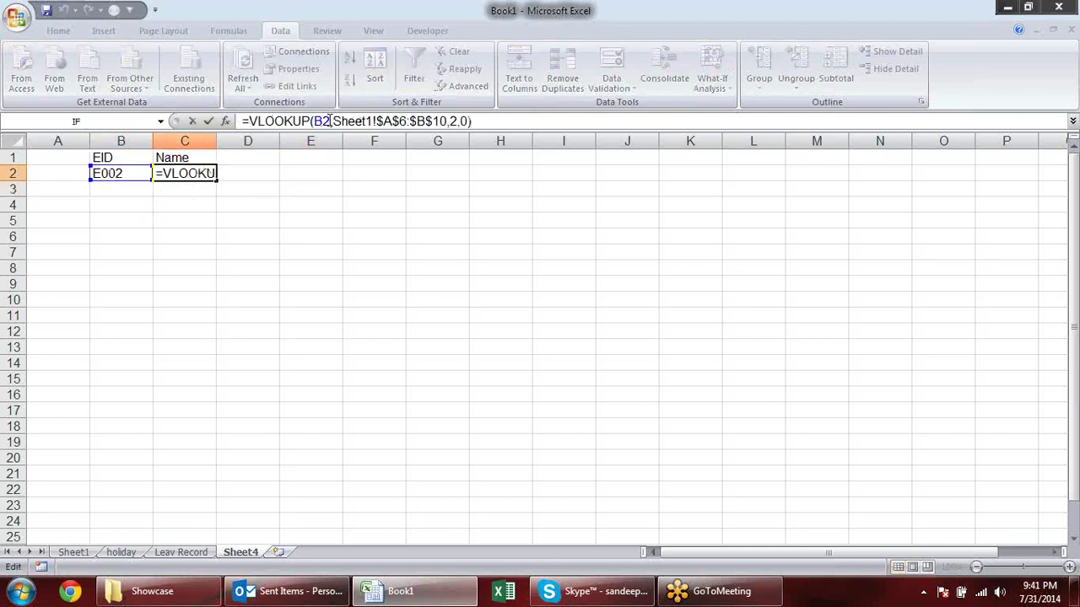
text(if)
key(Down)
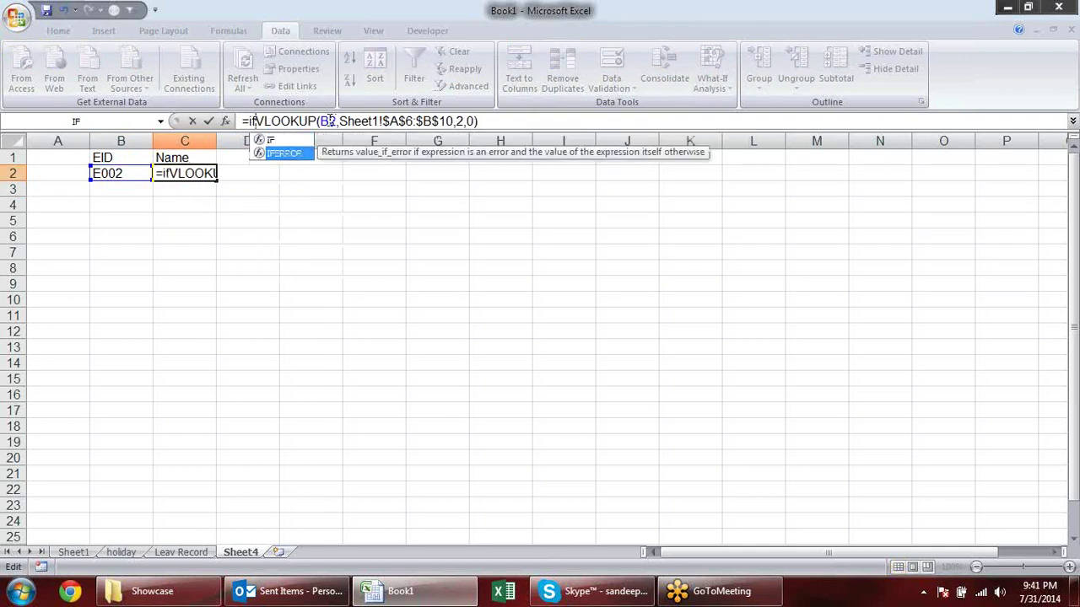
key(Tab)
text(,))
key(Return)
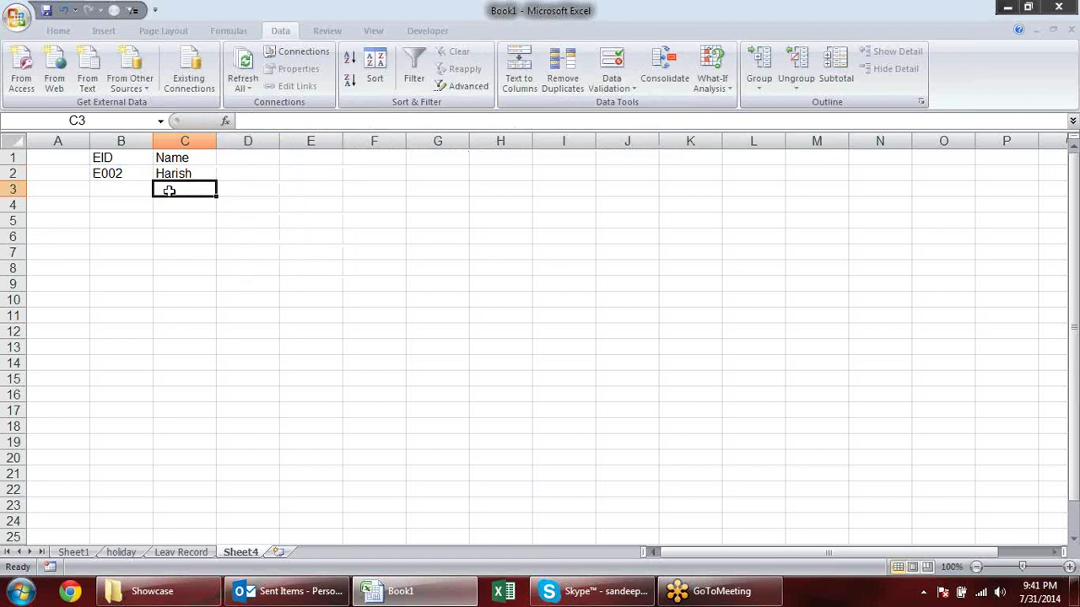
click(207, 172)
drag(216, 179, 294, 297)
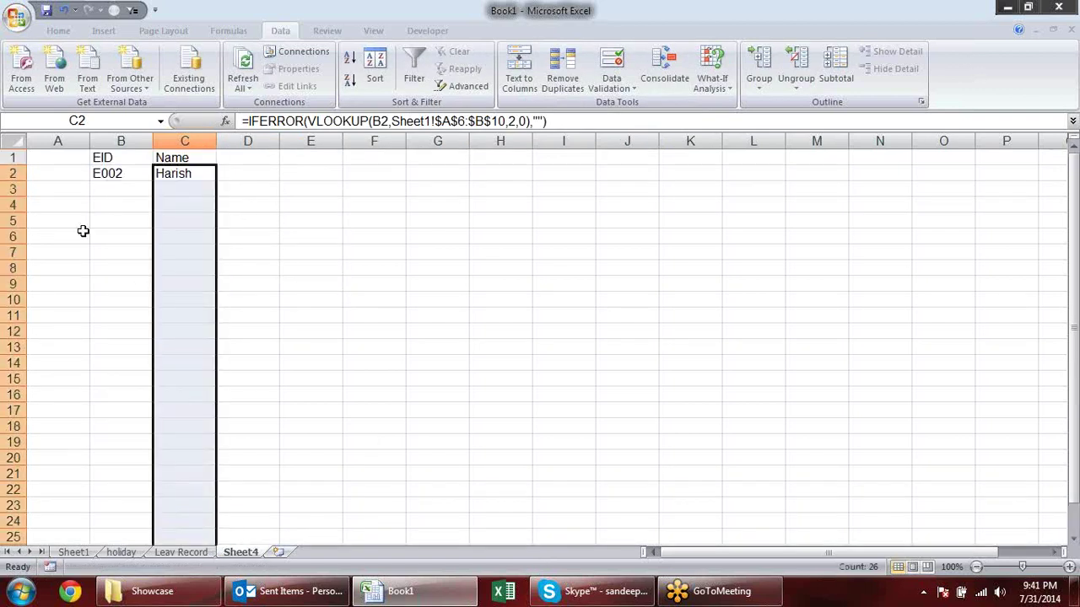
Paste only B2's employee-code validation onto the cells below it.
click(131, 172)
key(ctrl+c)
mouse_move(120, 189)
mouse_down()
mouse_move(118, 555)
mouse_move(119, 544)
mouse_up()
right_click(126, 221)
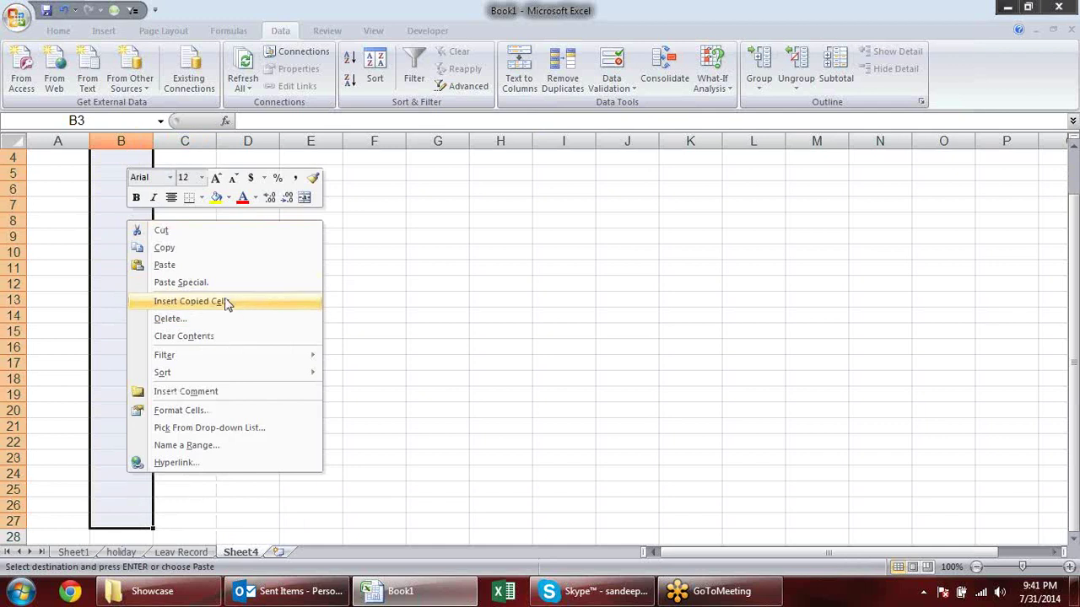
click(229, 282)
click(118, 268)
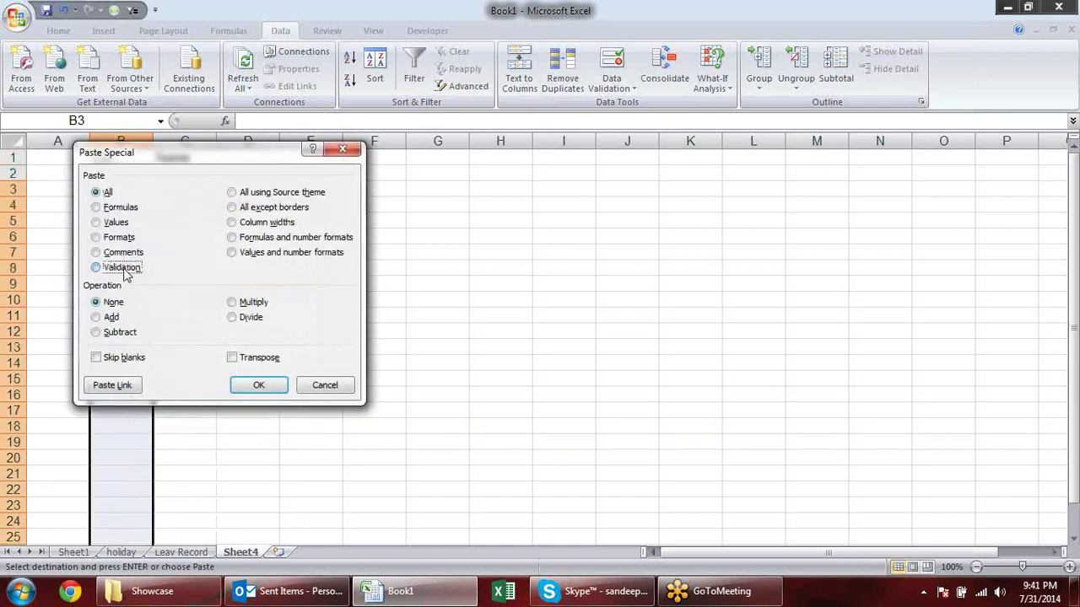
click(255, 387)
click(478, 250)
key(Escape)
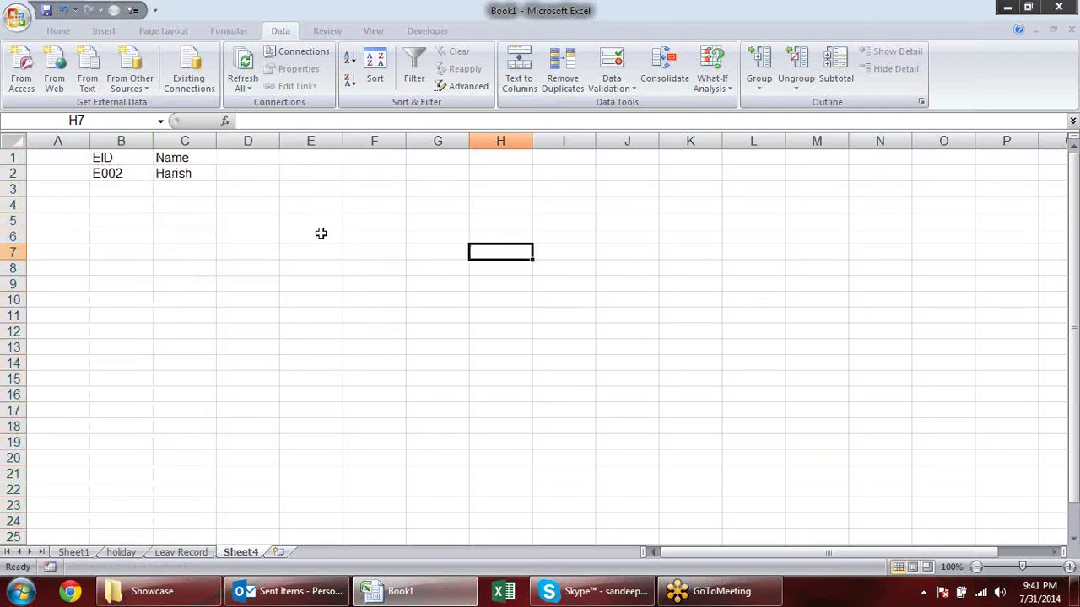
Choose employee code E002 in B3 and E004 in B4.
click(149, 191)
click(159, 190)
click(171, 219)
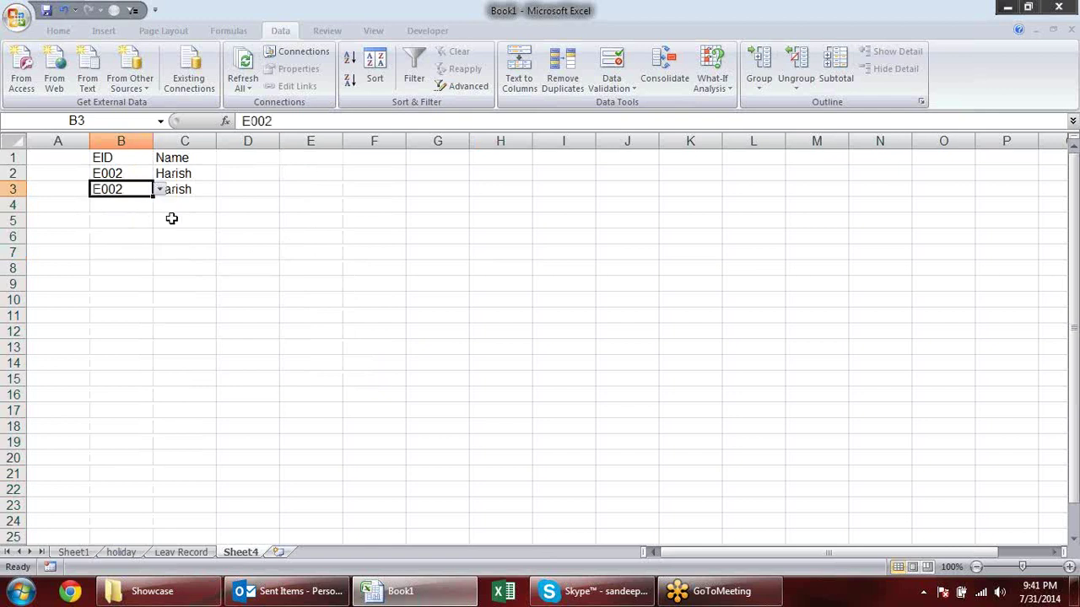
click(141, 221)
click(147, 206)
click(160, 205)
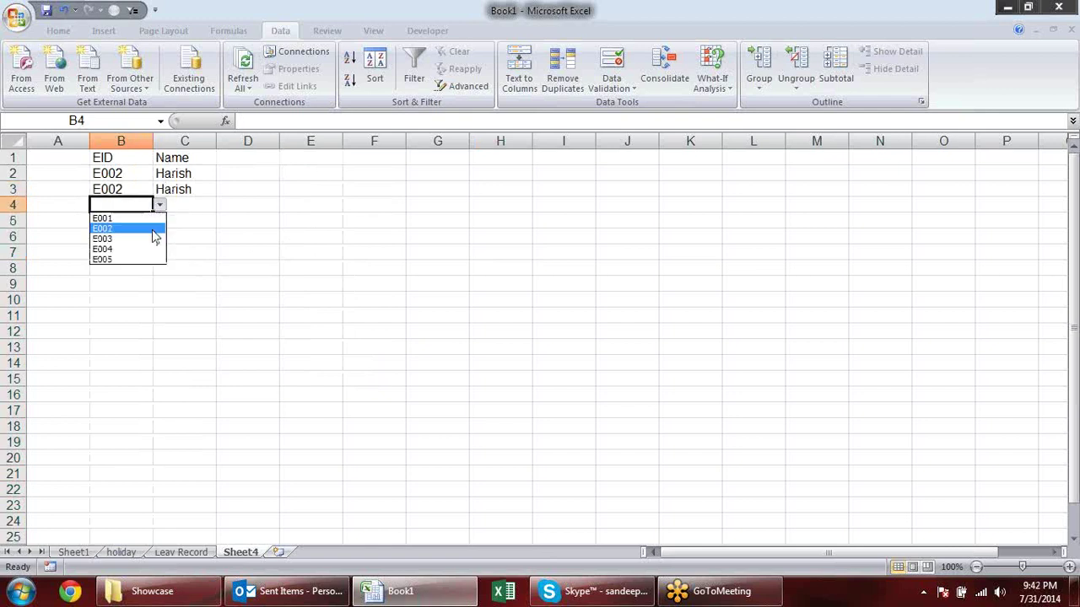
click(146, 249)
click(344, 222)
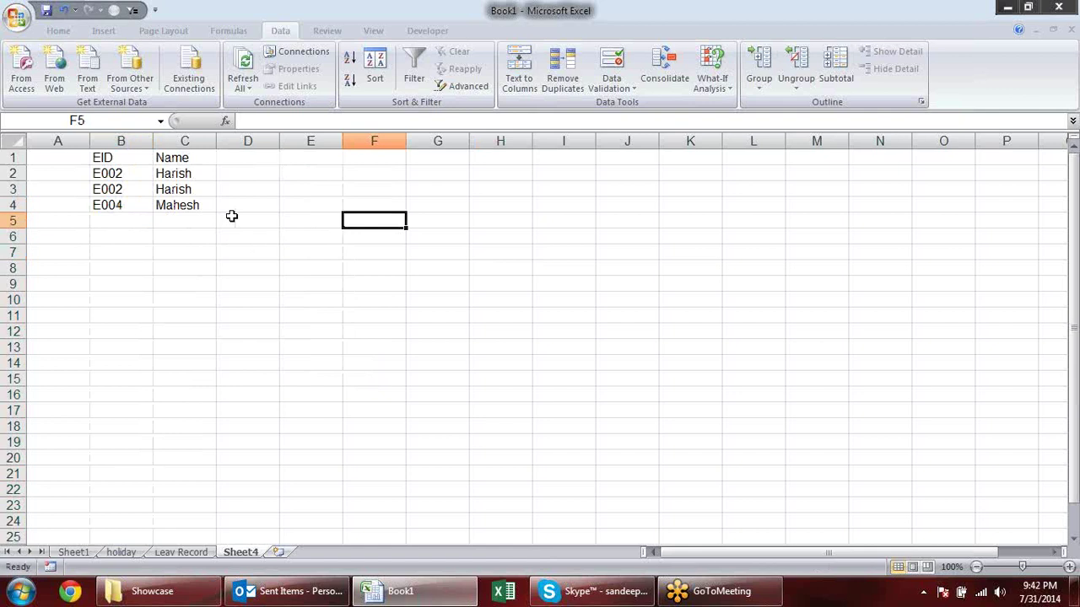
Add a Date heading in D1.
click(250, 156)
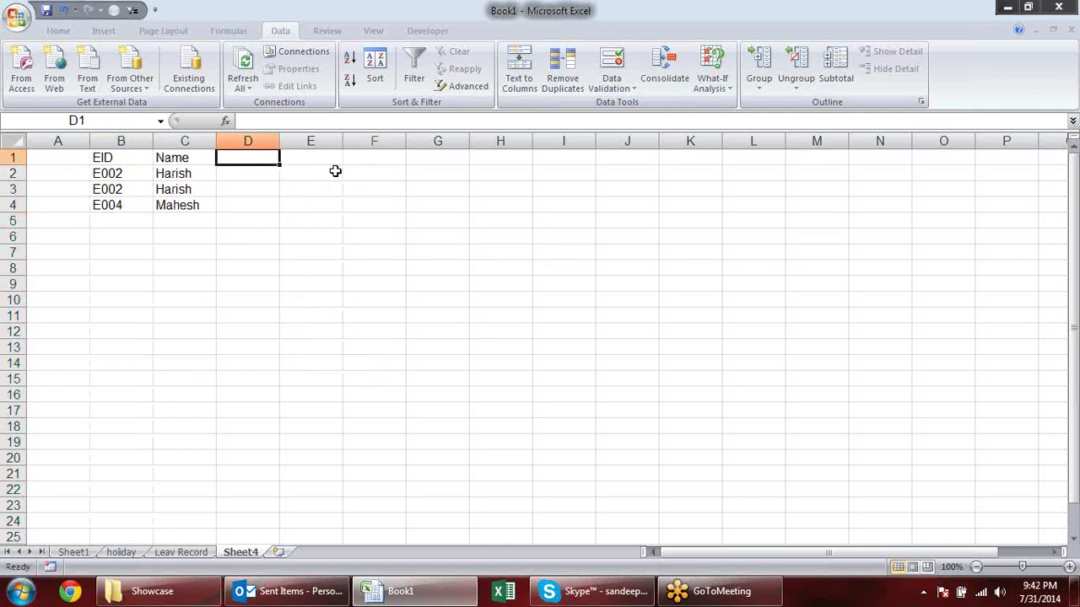
text(Date)
key(Return)
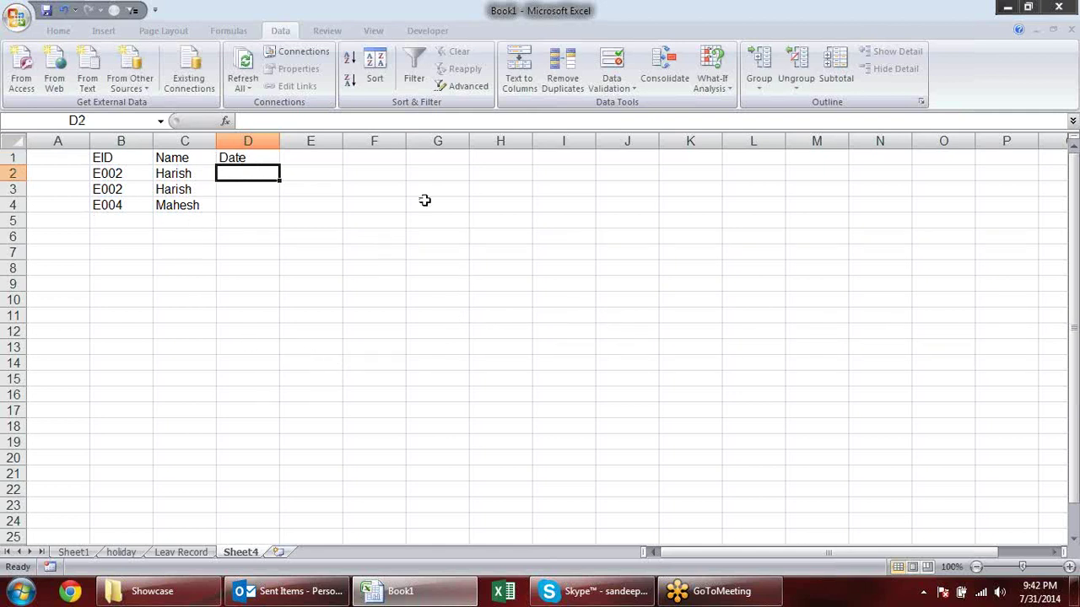
Enter Helper as the A1 heading, correcting the initial typo.
click(47, 159)
text(Helo)
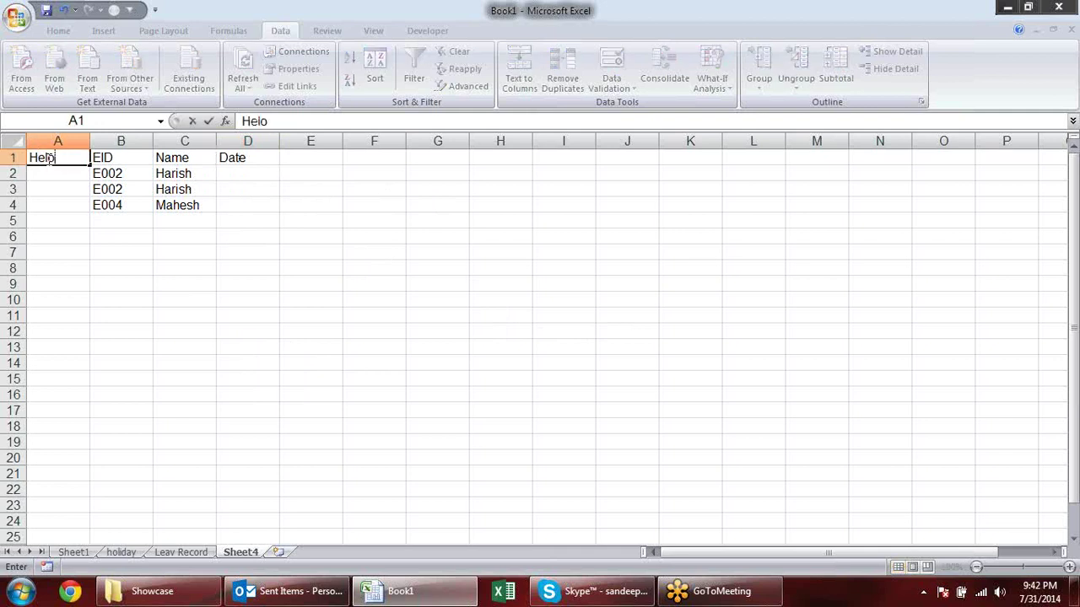
key(Return)
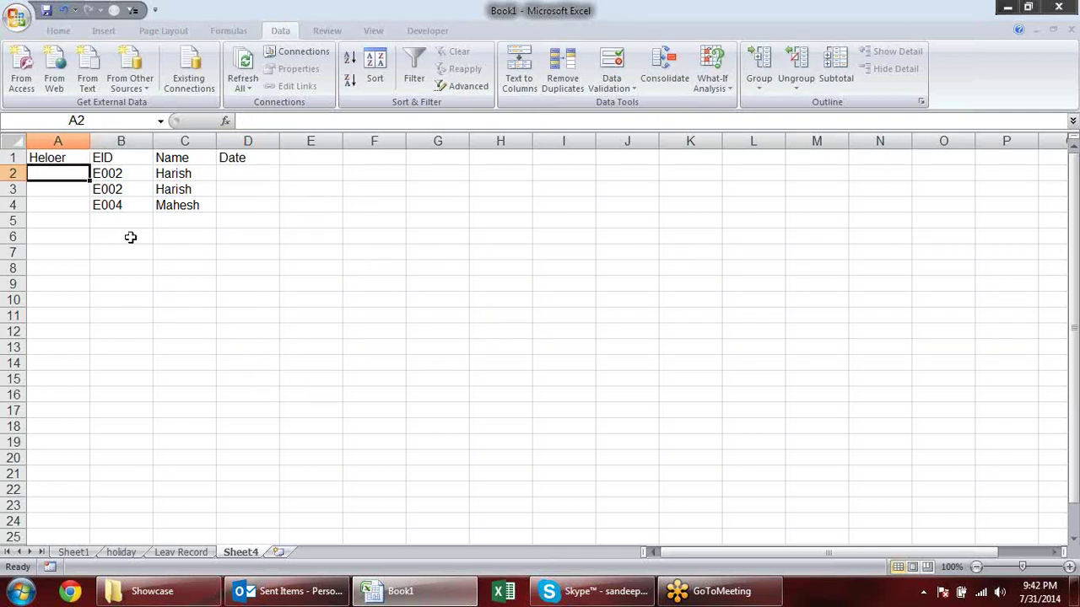
click(72, 157)
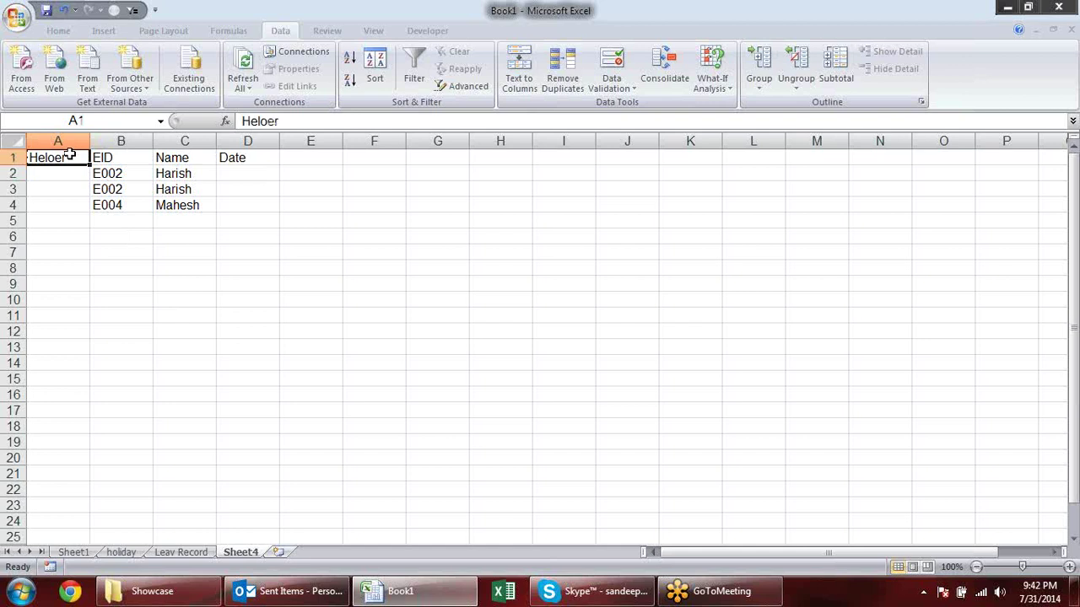
text(Hel)
key(Return)
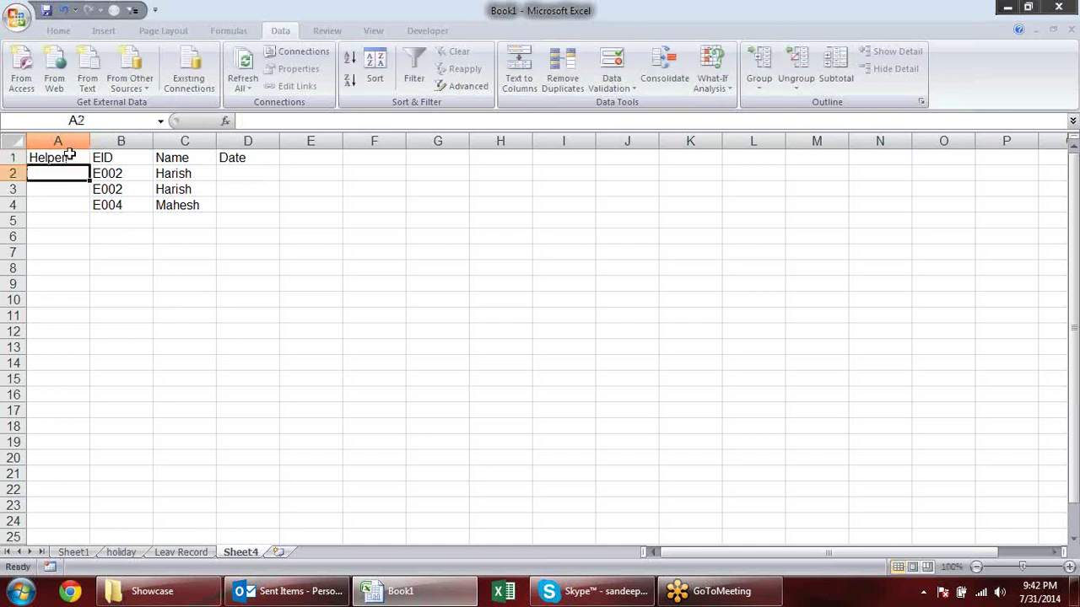
click(245, 171)
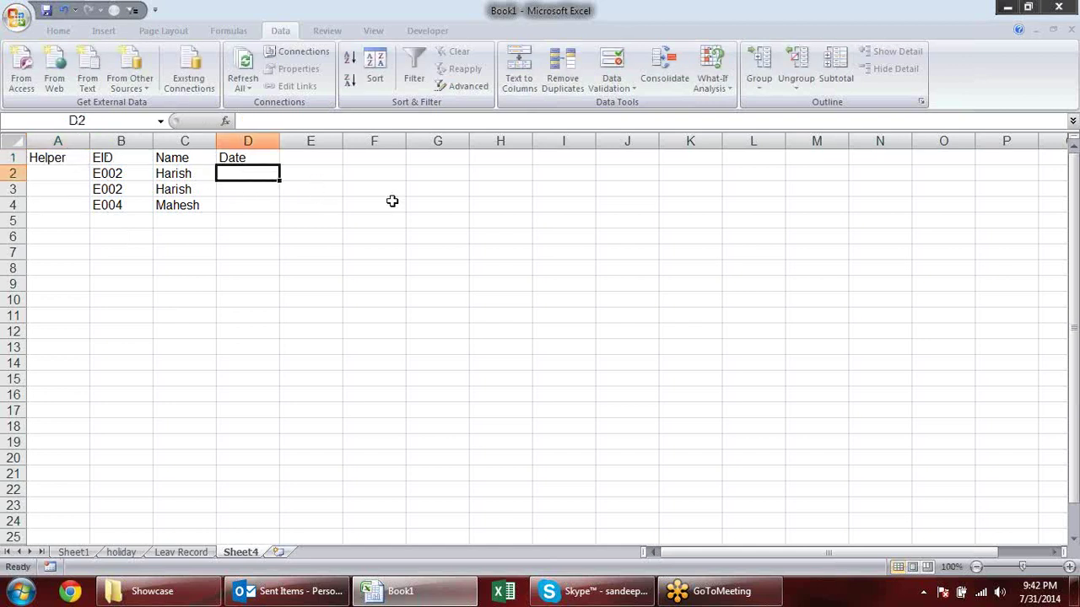
Review the holiday sheet and the attendance formula in Sheet1's S6.
click(120, 551)
click(73, 552)
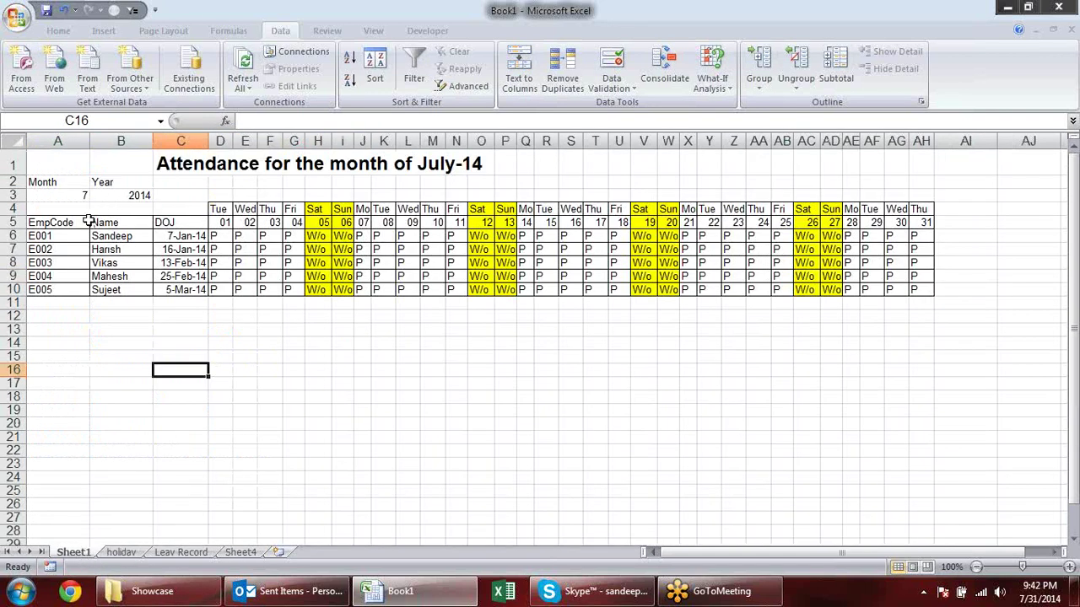
click(126, 239)
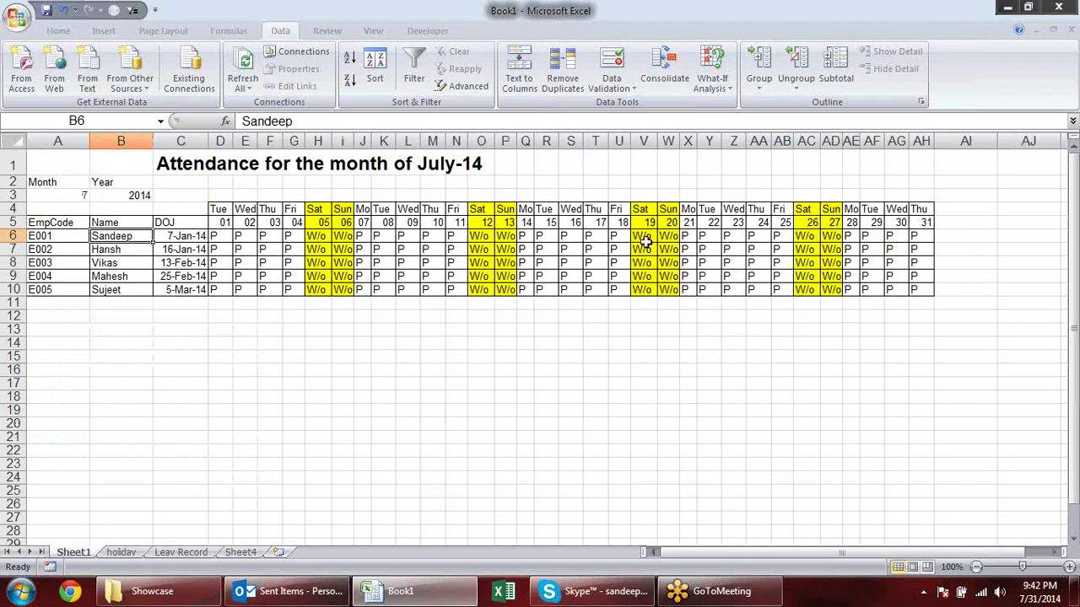
click(573, 235)
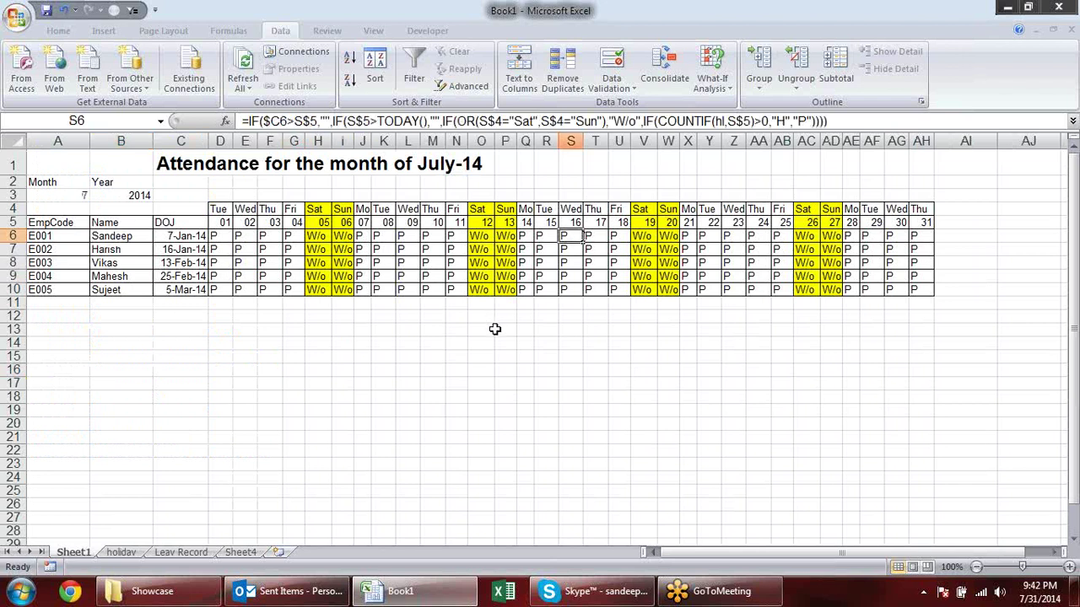
Delete the Leav Record sheet.
click(203, 553)
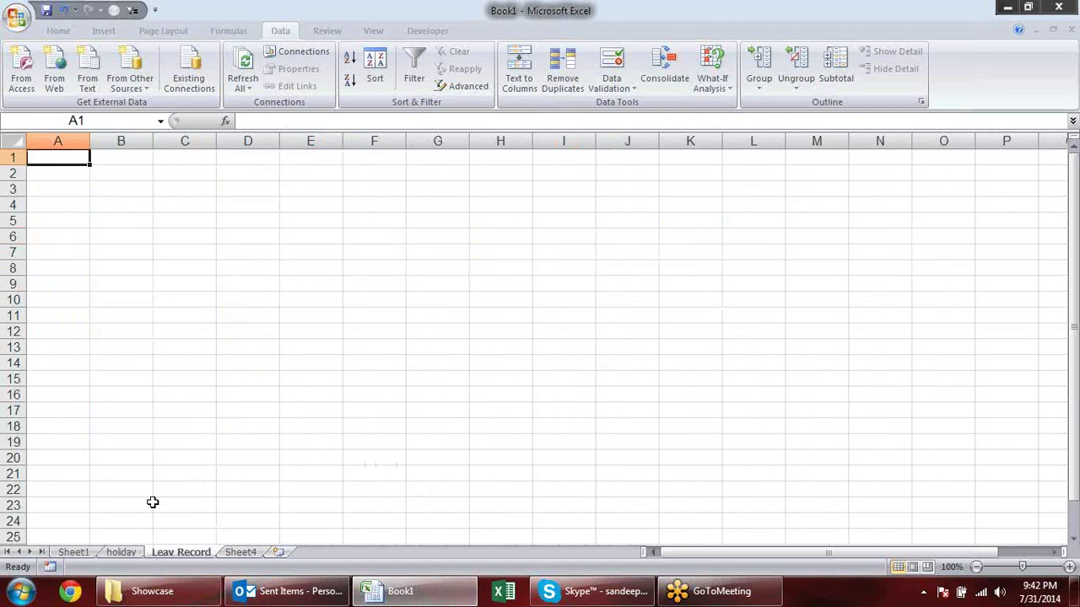
click(240, 553)
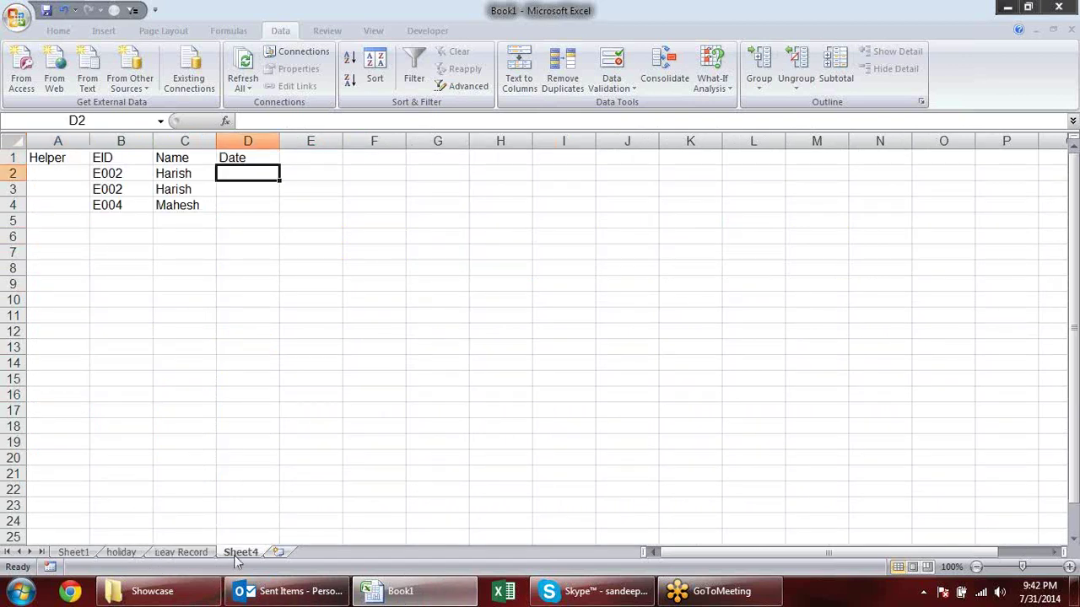
click(191, 550)
right_click(193, 552)
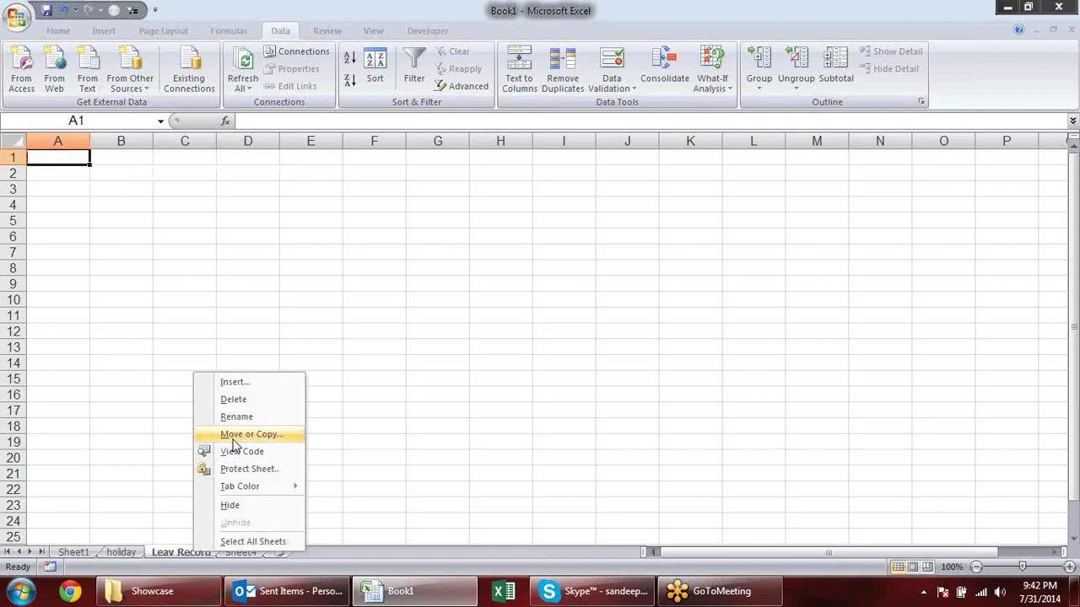
click(251, 403)
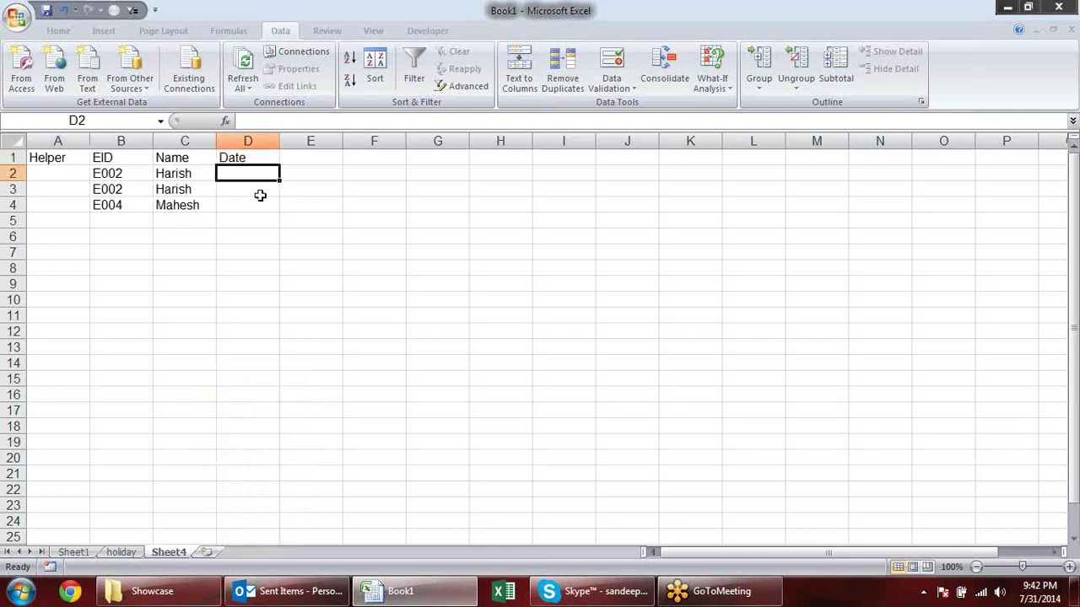
Date row 2 as 16-Jul-14 and set its EID in B2 to E001.
text(16-jul)
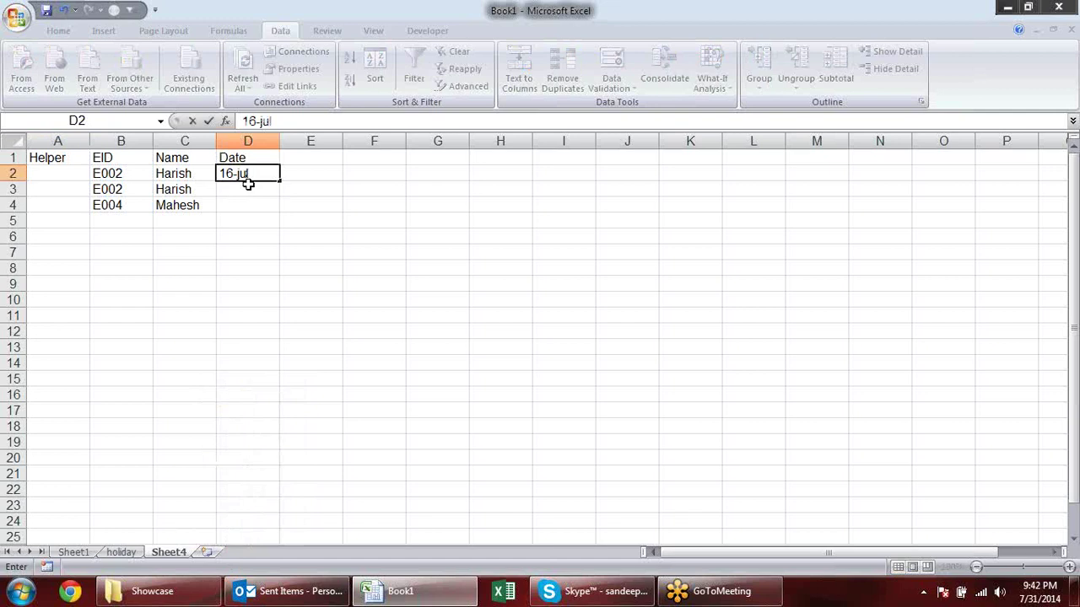
text(4)
key(Return)
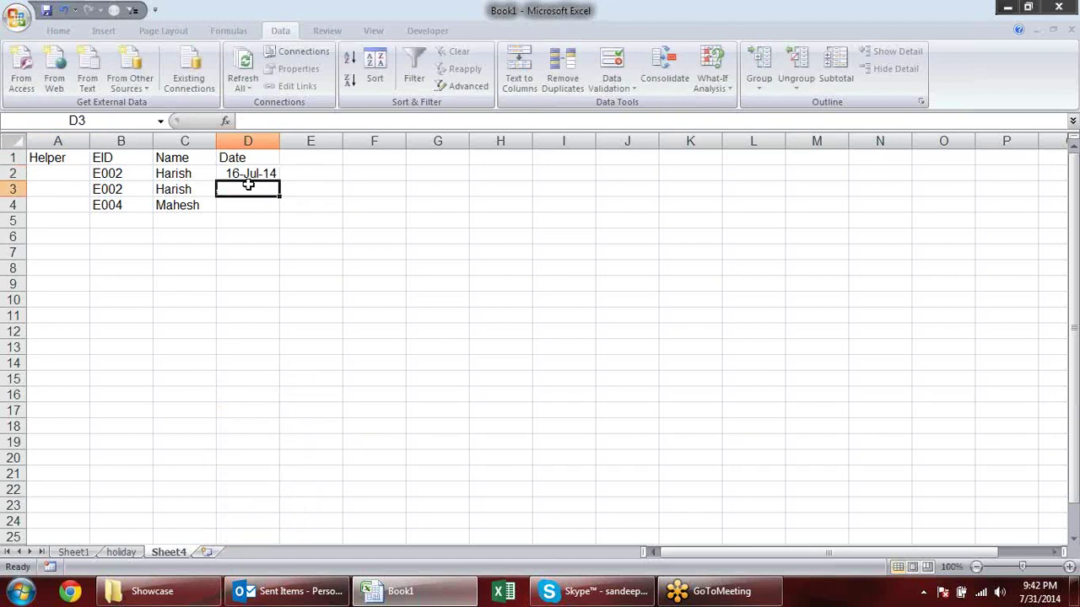
click(105, 173)
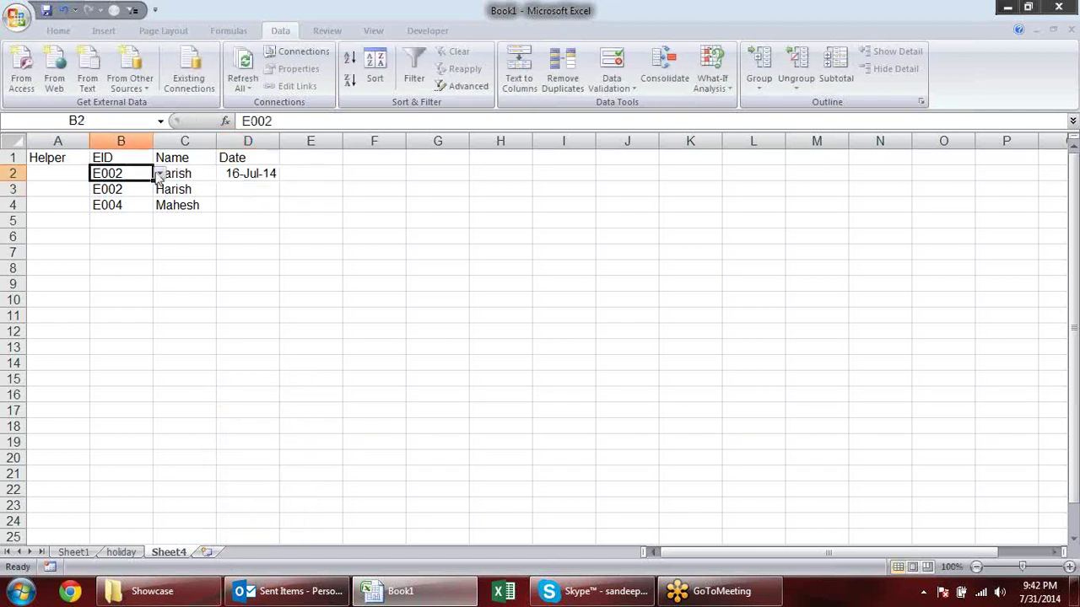
click(160, 173)
click(143, 186)
click(295, 254)
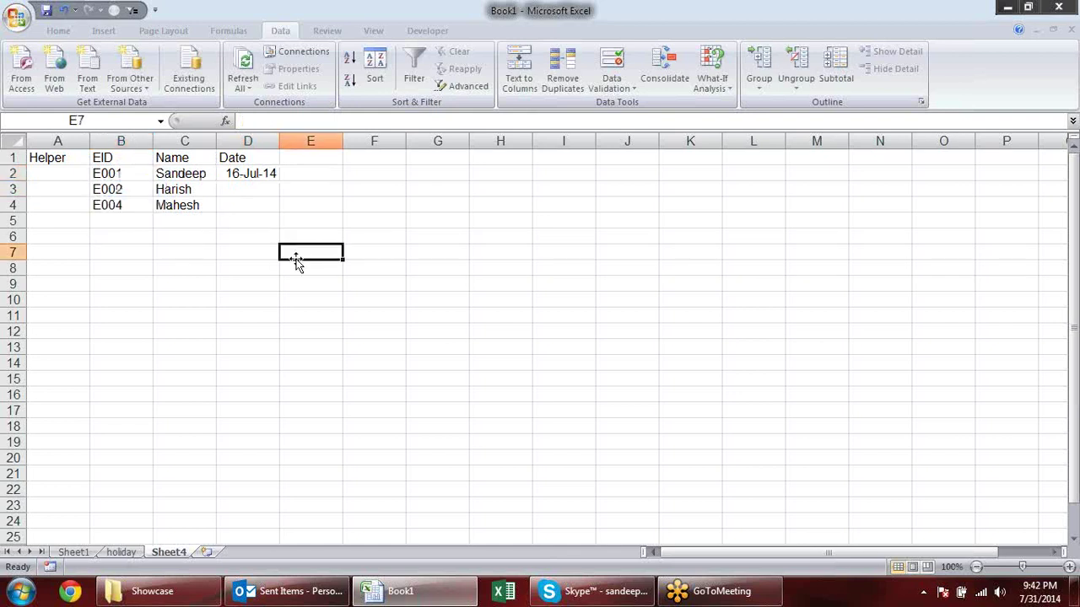
Enter 17-Jul-14 in D3 and 18-Jul-14 in D4.
click(256, 188)
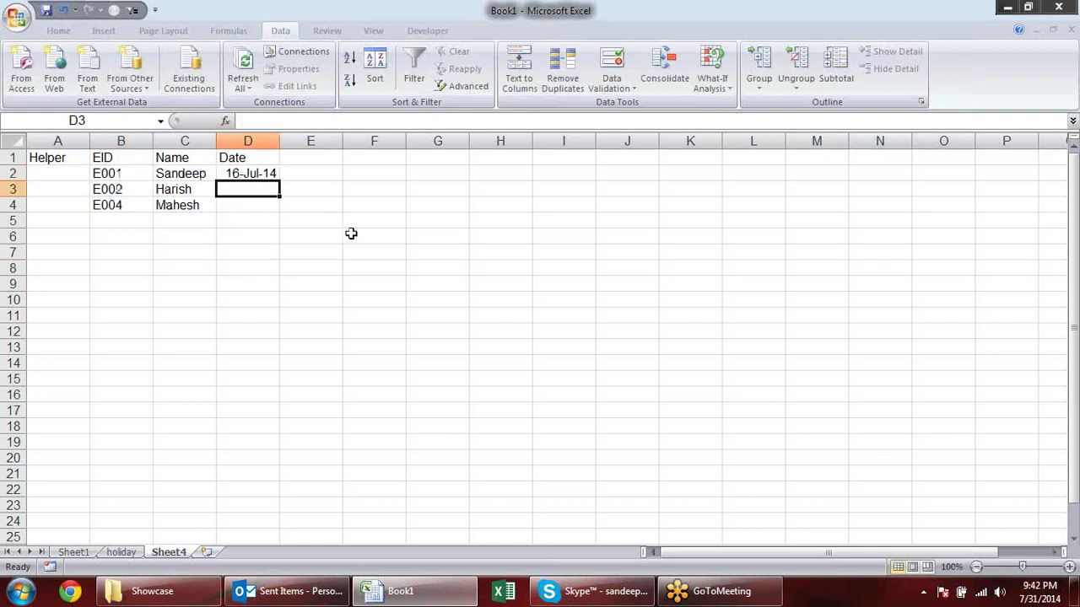
text(17-Jul-14)
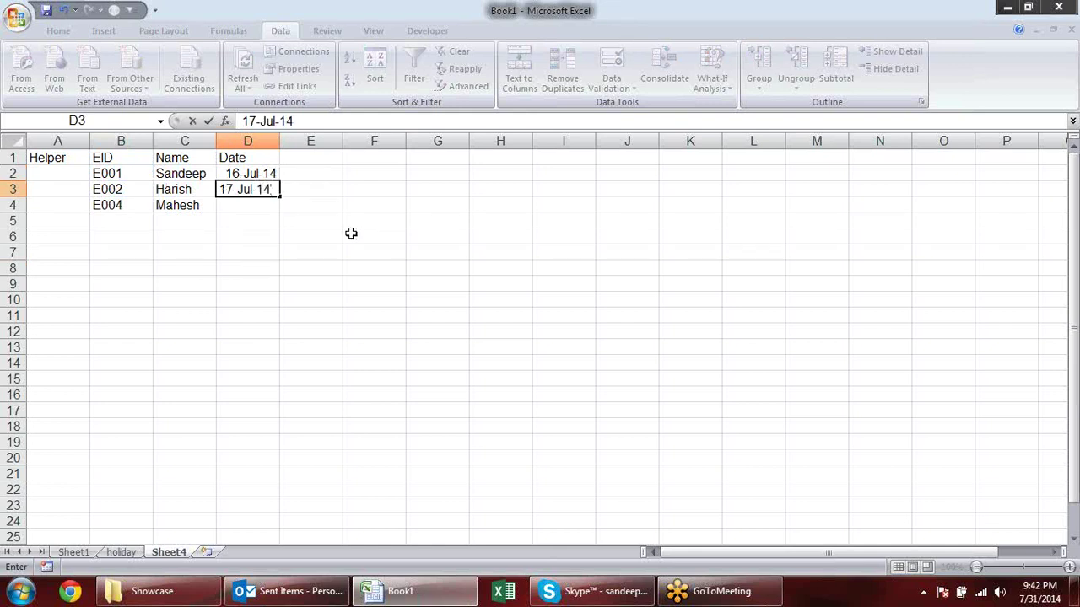
key(Return)
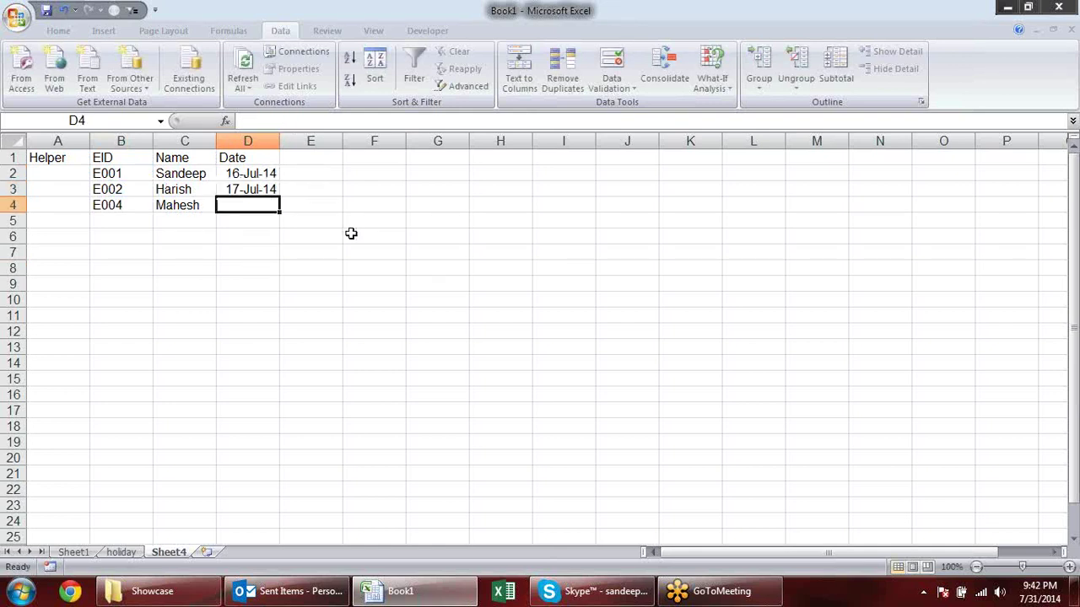
click(74, 553)
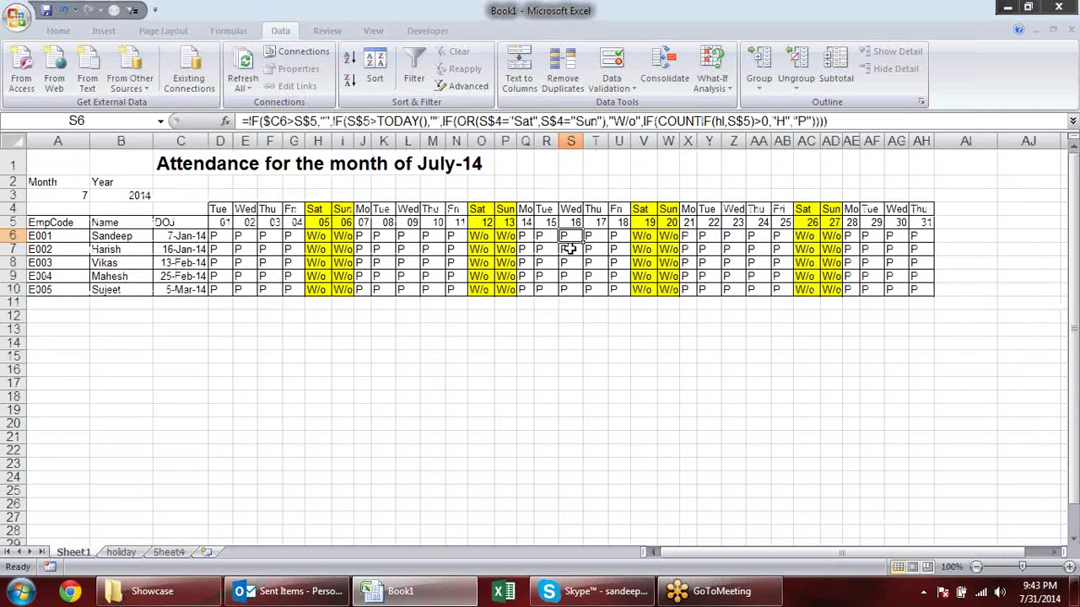
click(169, 552)
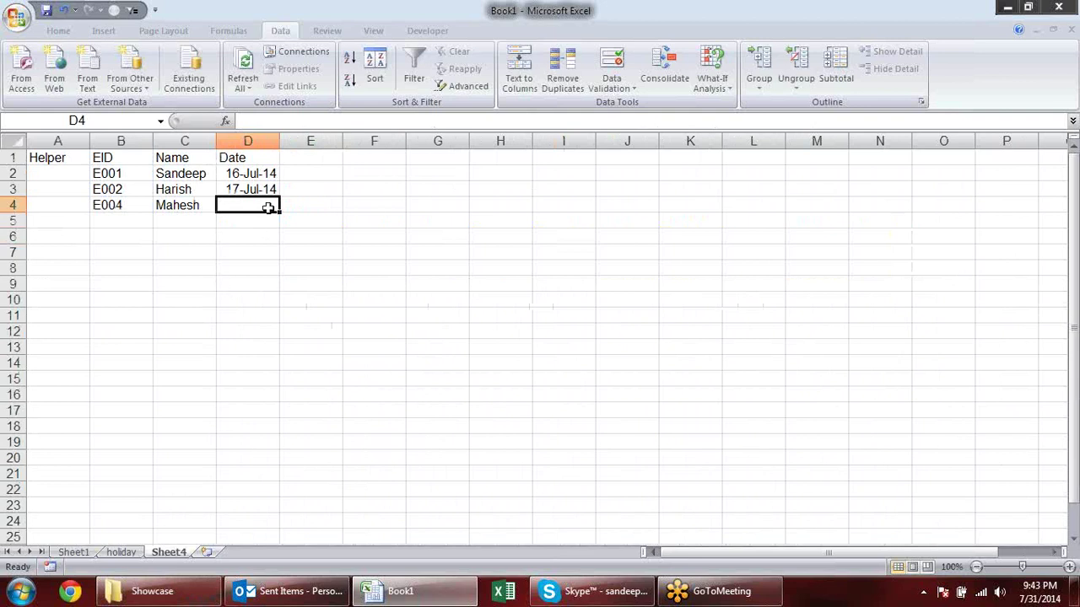
text(18-jul-14)
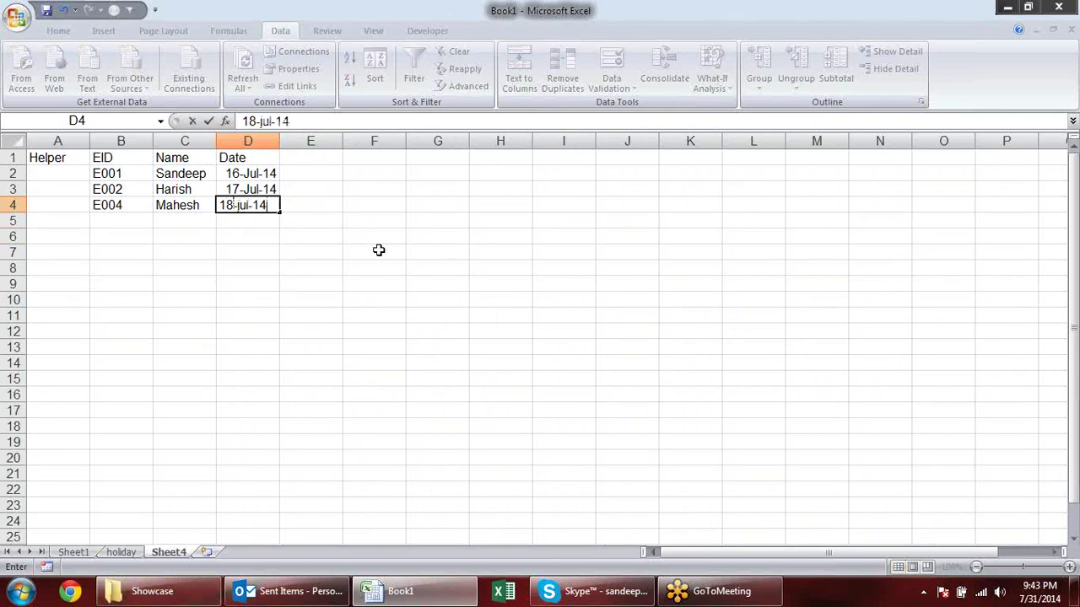
key(Return)
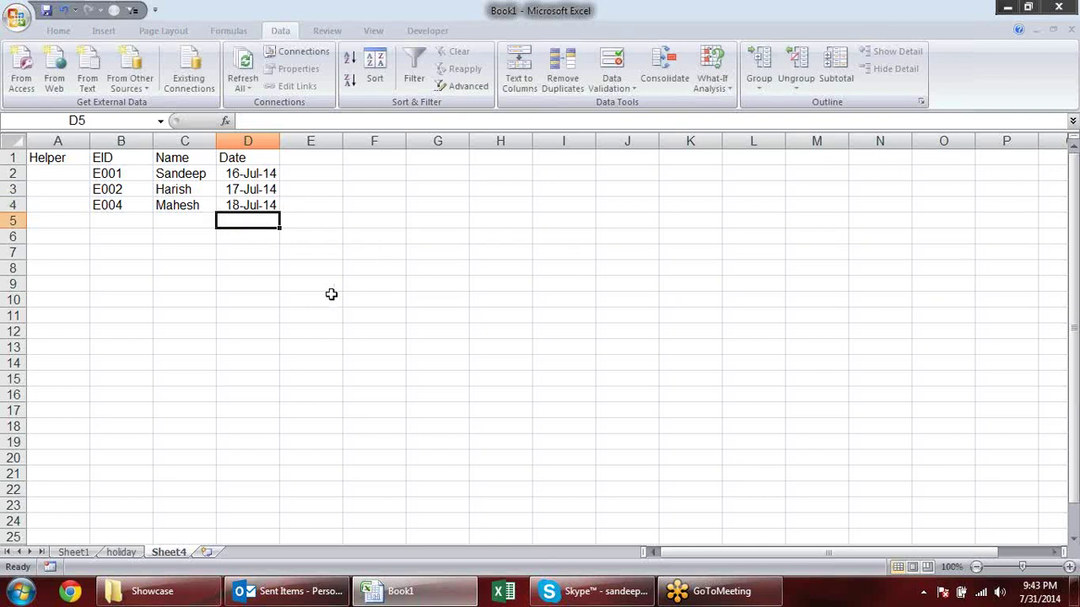
click(38, 174)
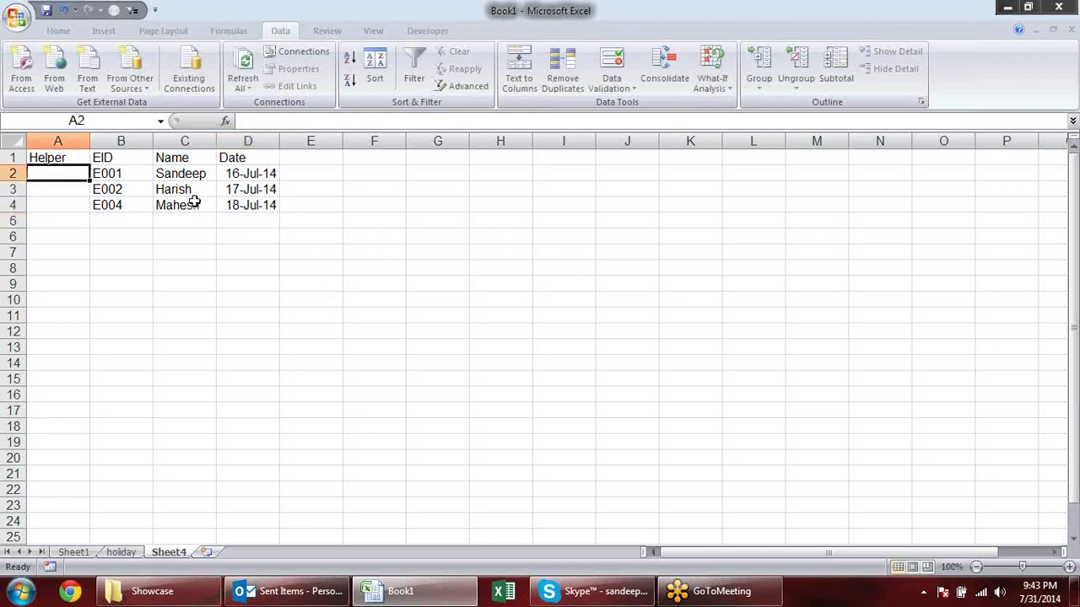
Enter =B2&D2 in A2, widen column A, and fill the join down to A4.
text(=)
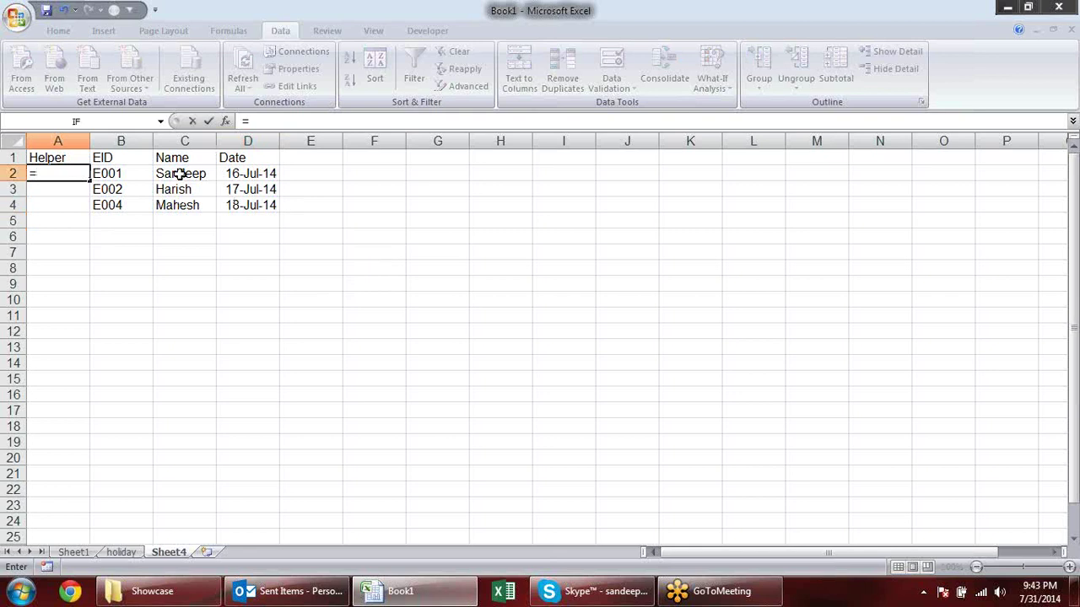
click(103, 175)
text(&)
click(252, 173)
key(Return)
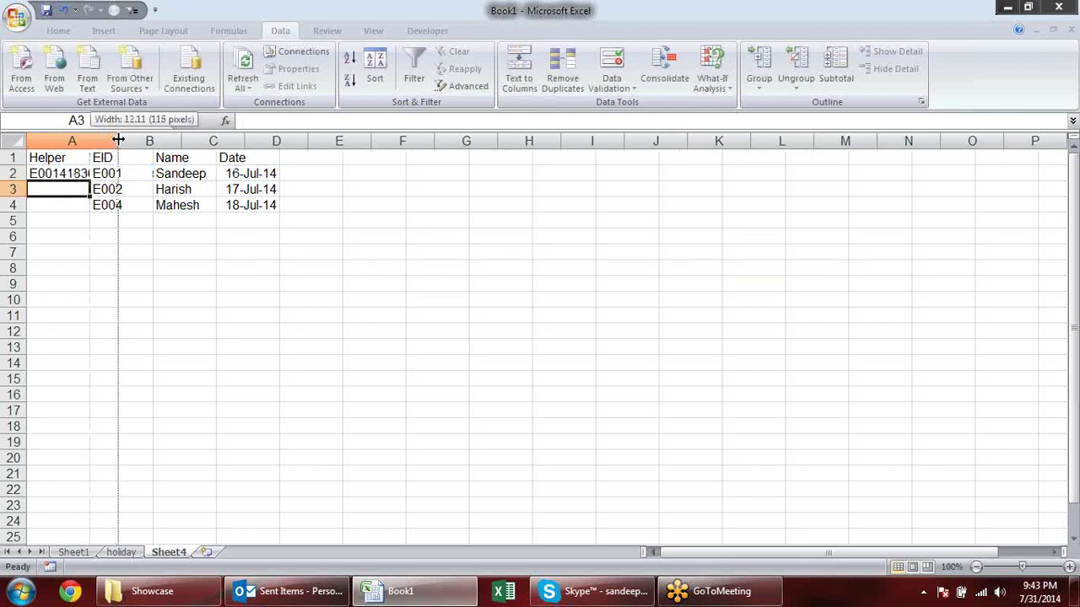
drag(90, 140, 118, 140)
click(95, 174)
drag(122, 179, 115, 213)
Change A2 to =IF(D2<>"",B2&D2,"") and copy it down the Helper column.
click(385, 373)
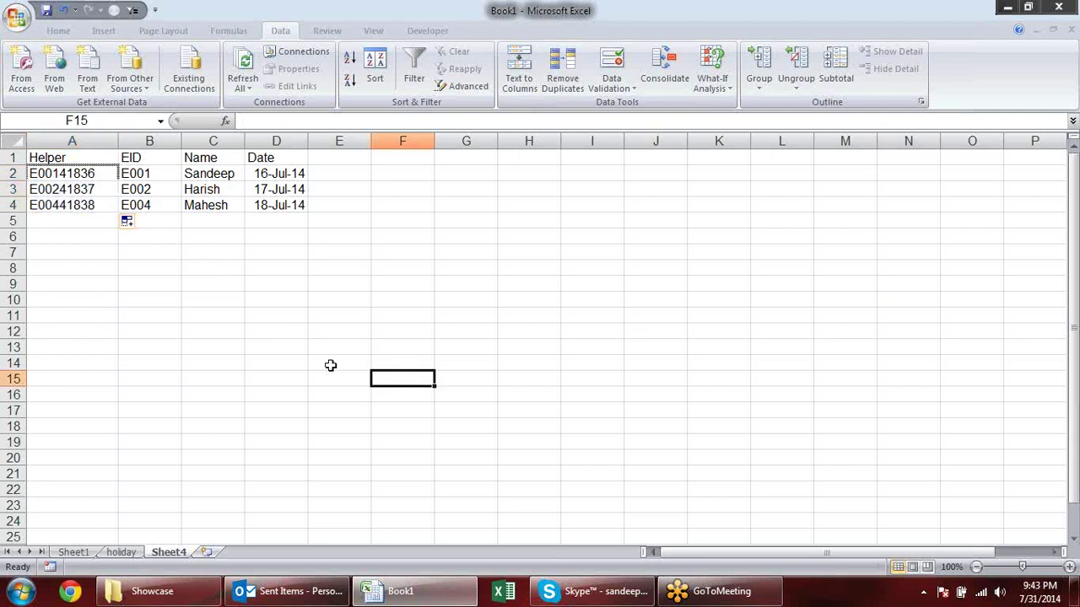
click(94, 179)
click(250, 125)
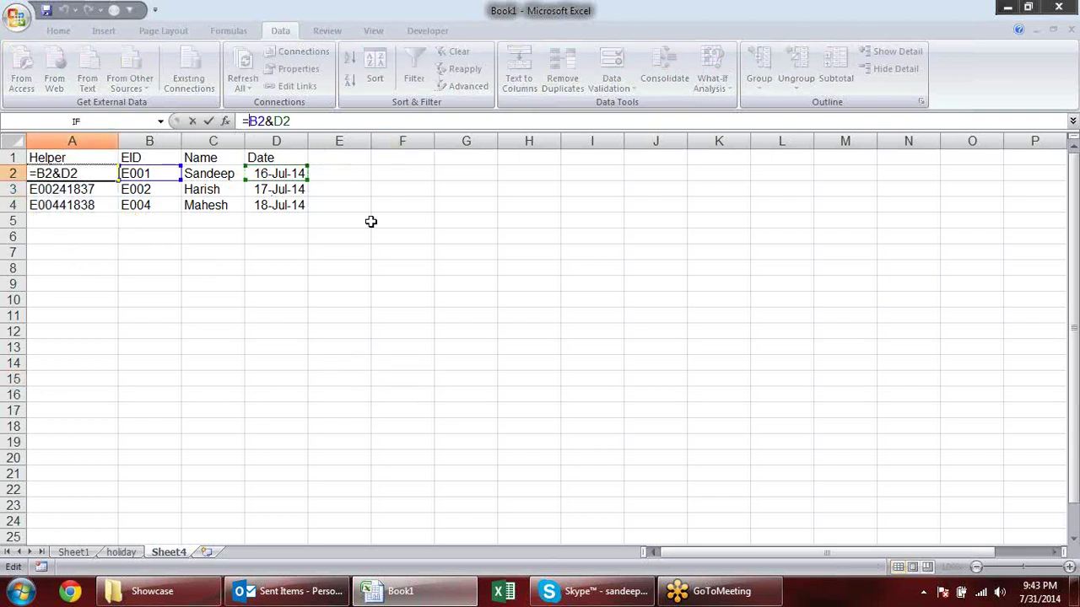
text(if)
key(Tab)
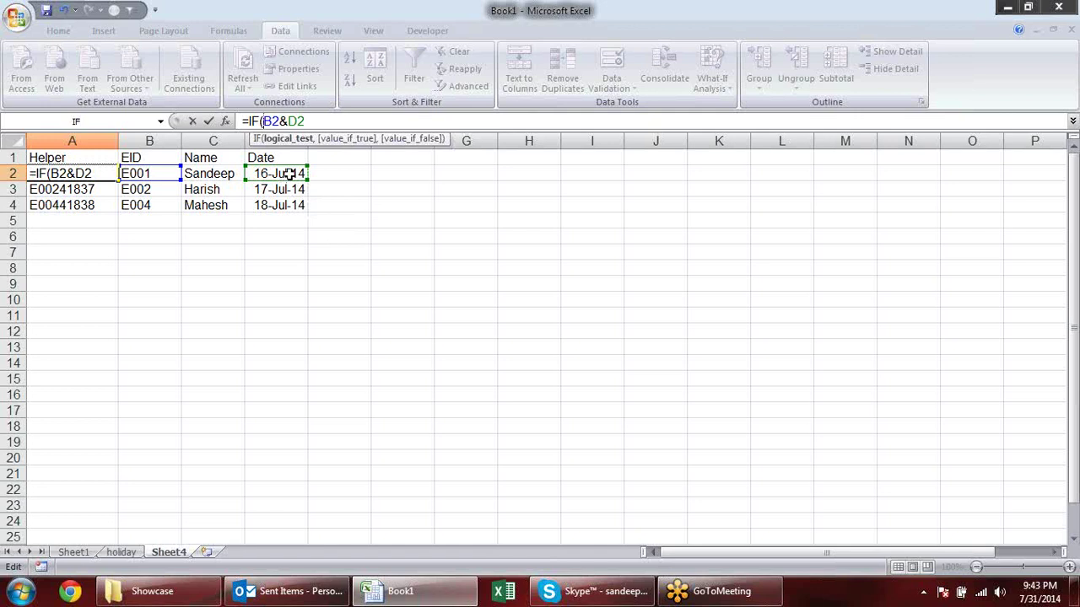
click(289, 174)
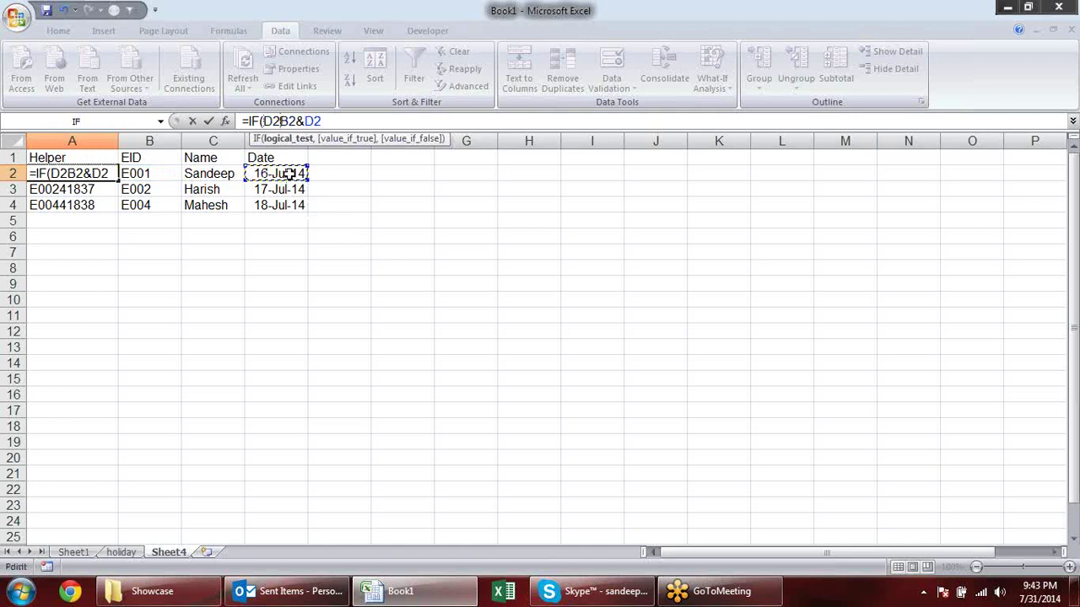
text(<>)
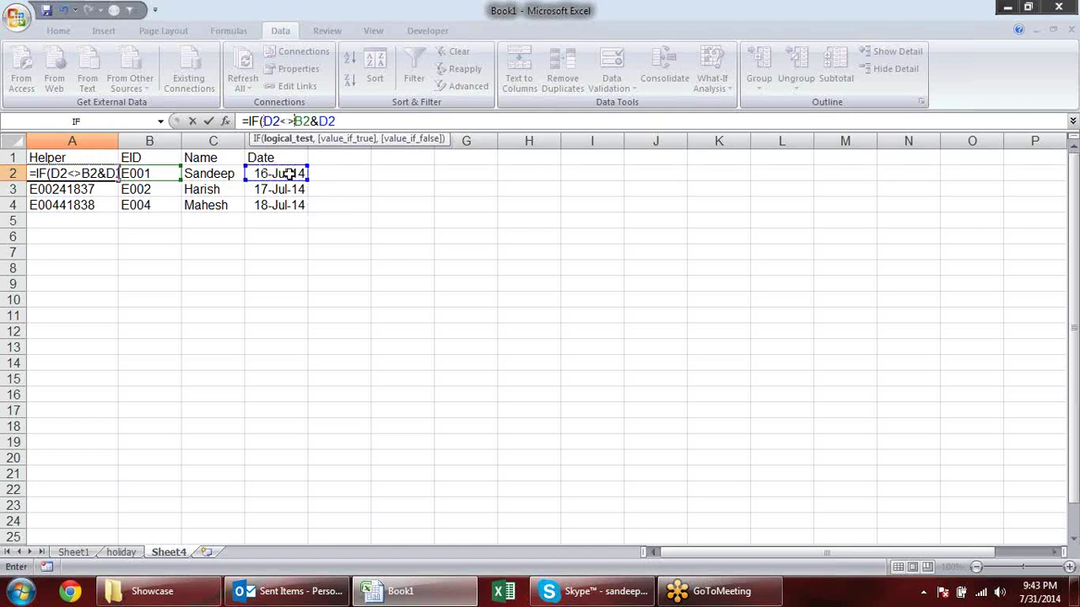
text("")
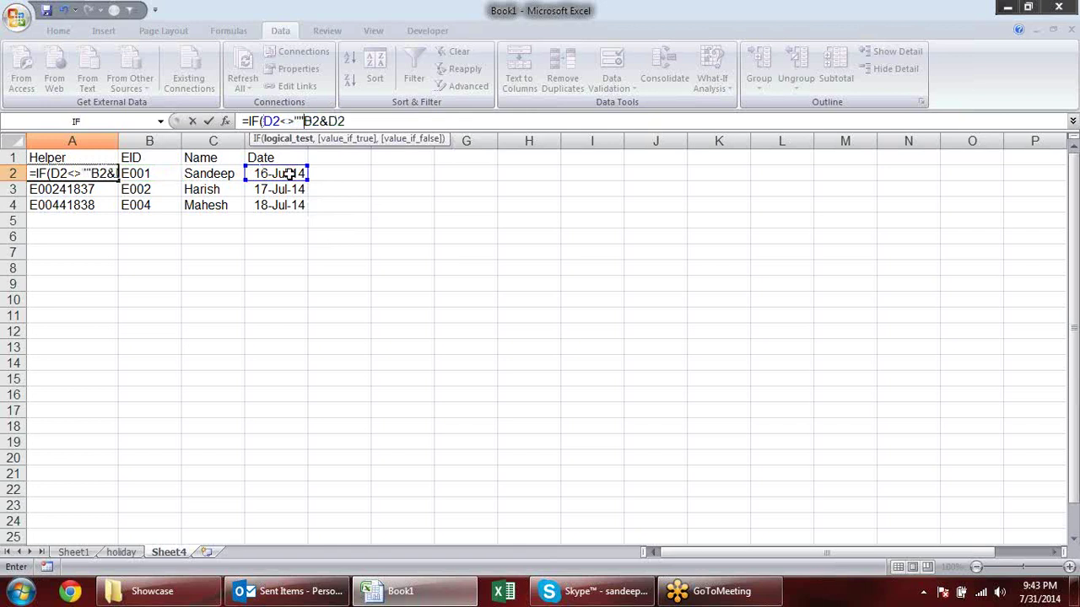
text(,B2&D2)
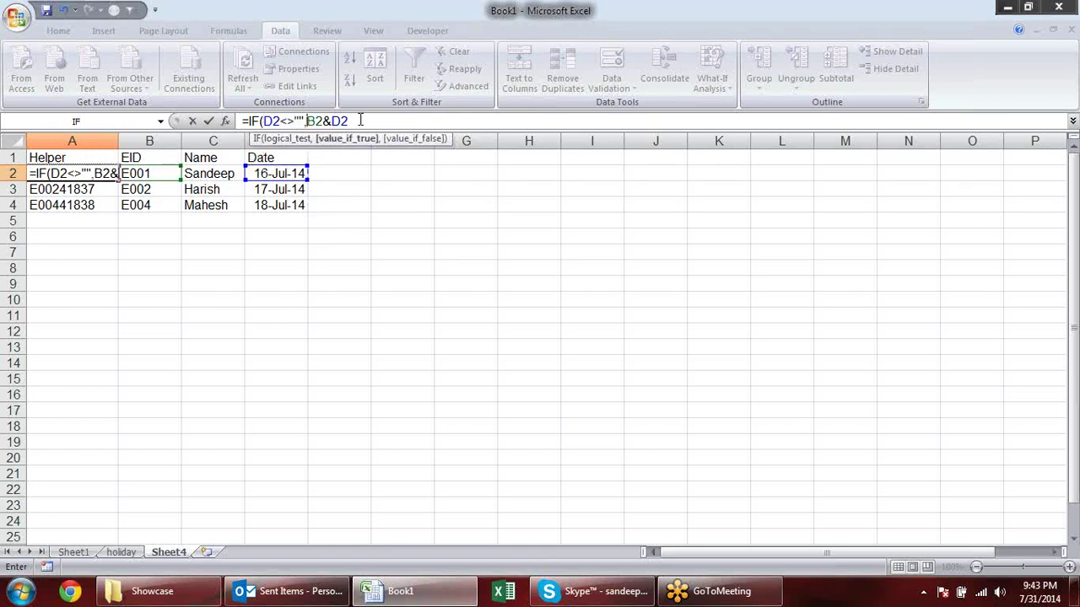
text(,)
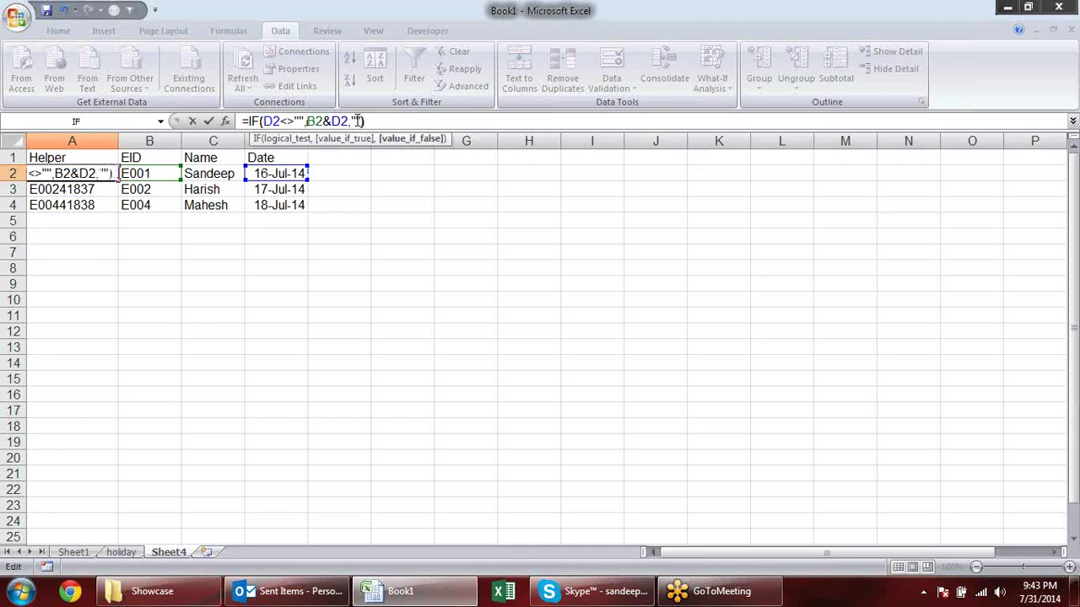
key(Return)
click(117, 174)
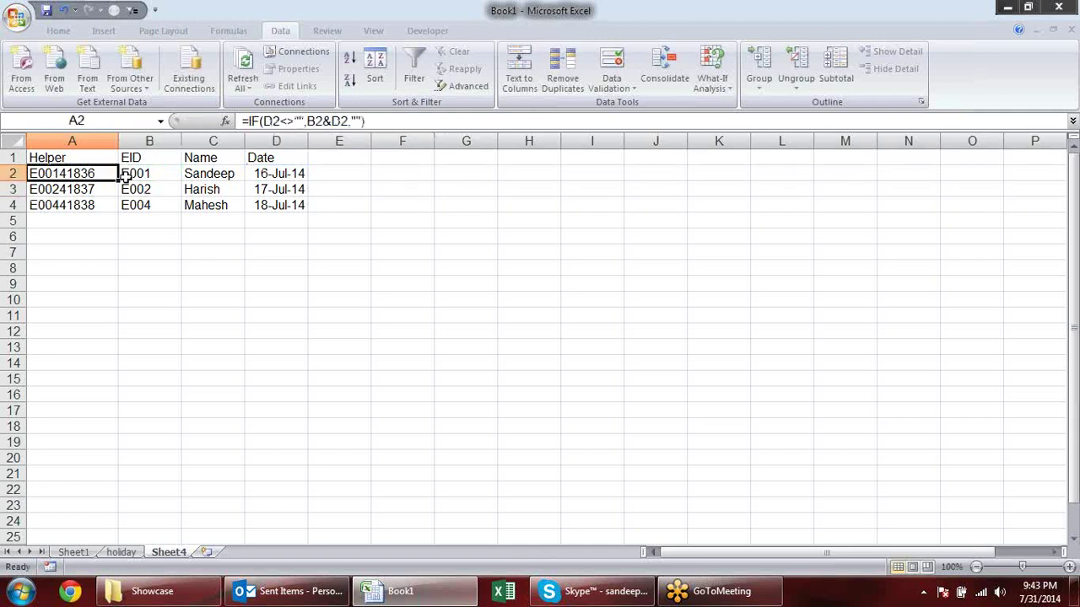
mouse_move(118, 181)
mouse_down()
mouse_move(100, 584)
mouse_move(101, 549)
mouse_up()
Add row 5 with EID E004 dated 16-Jul-14.
scroll(234, 446, up, 3)
click(234, 444)
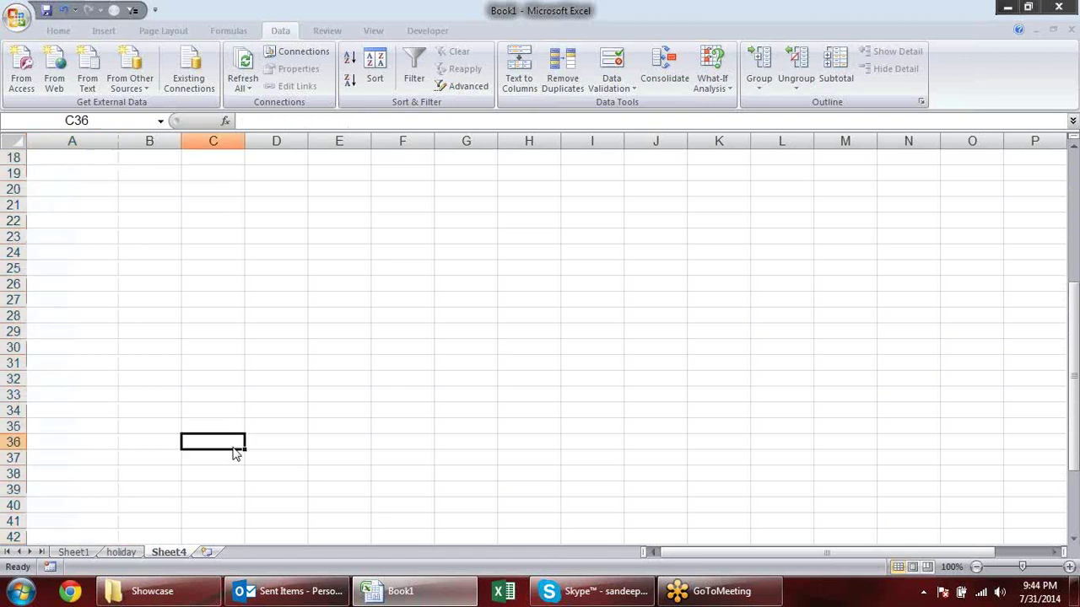
right_click(234, 444)
key(Escape)
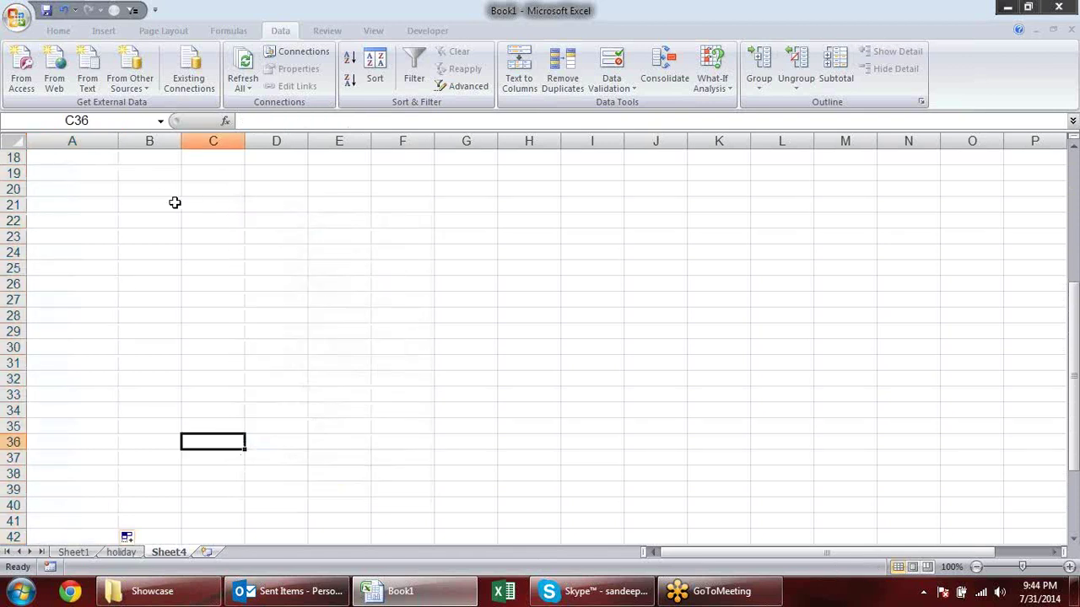
scroll(174, 203, up, 6)
click(168, 219)
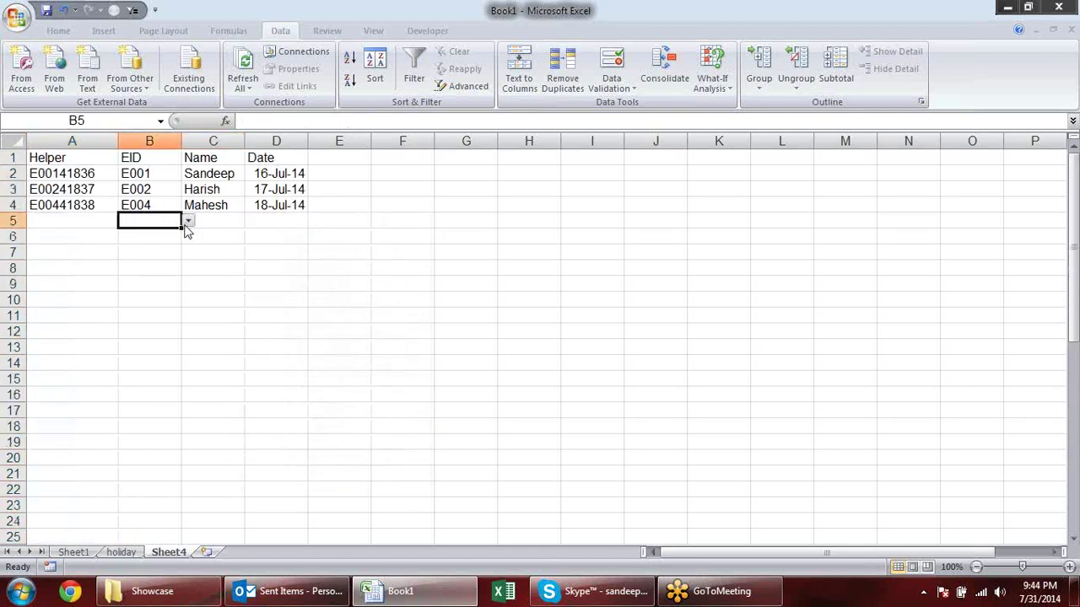
click(188, 220)
click(166, 265)
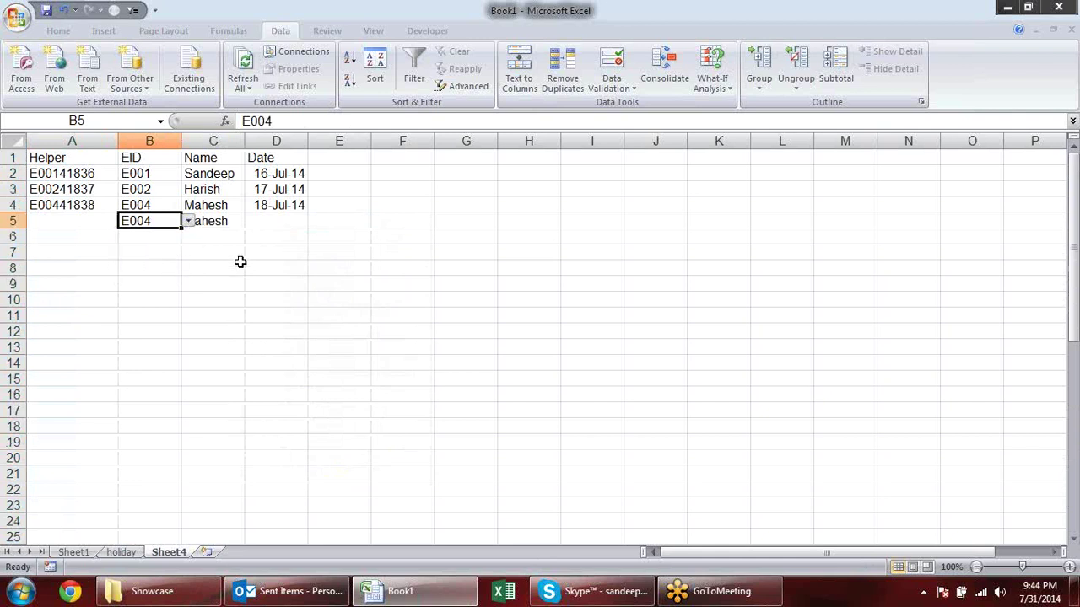
click(298, 222)
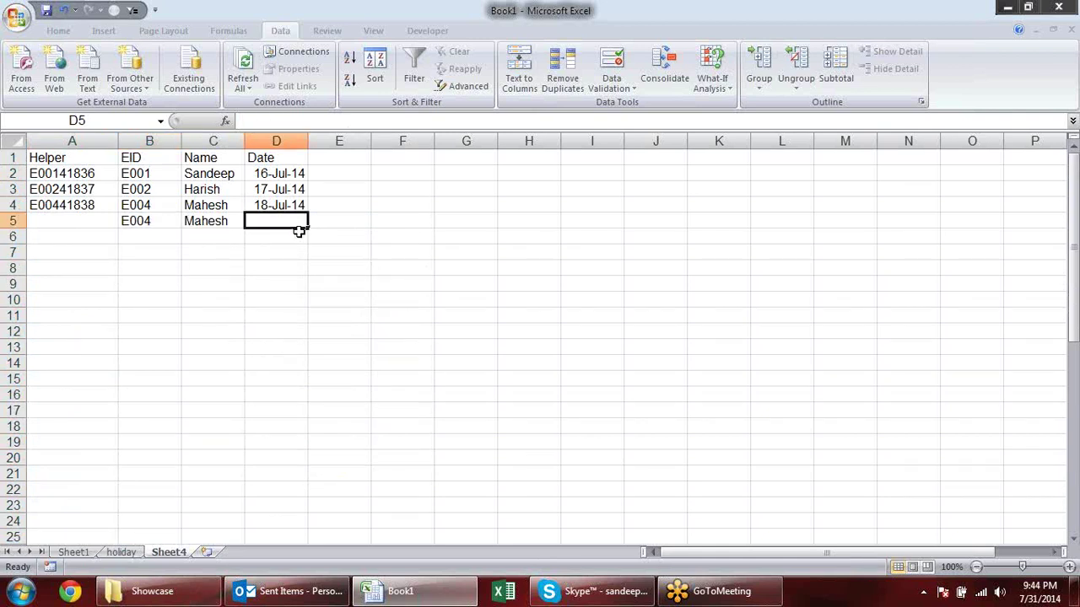
text(16-)
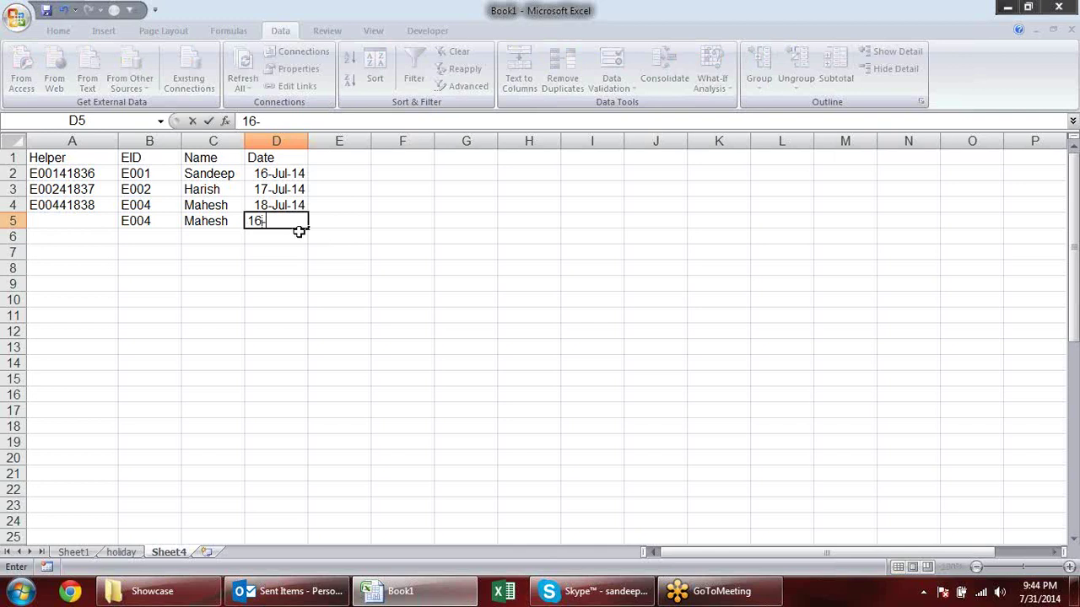
text(jul-)
text(14)
key(Return)
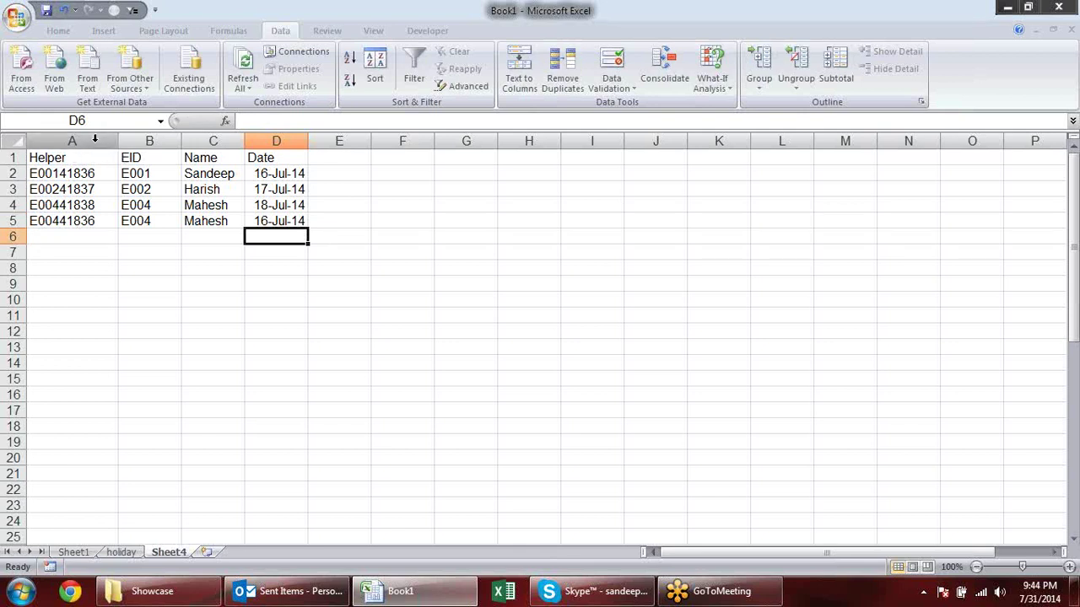
click(286, 337)
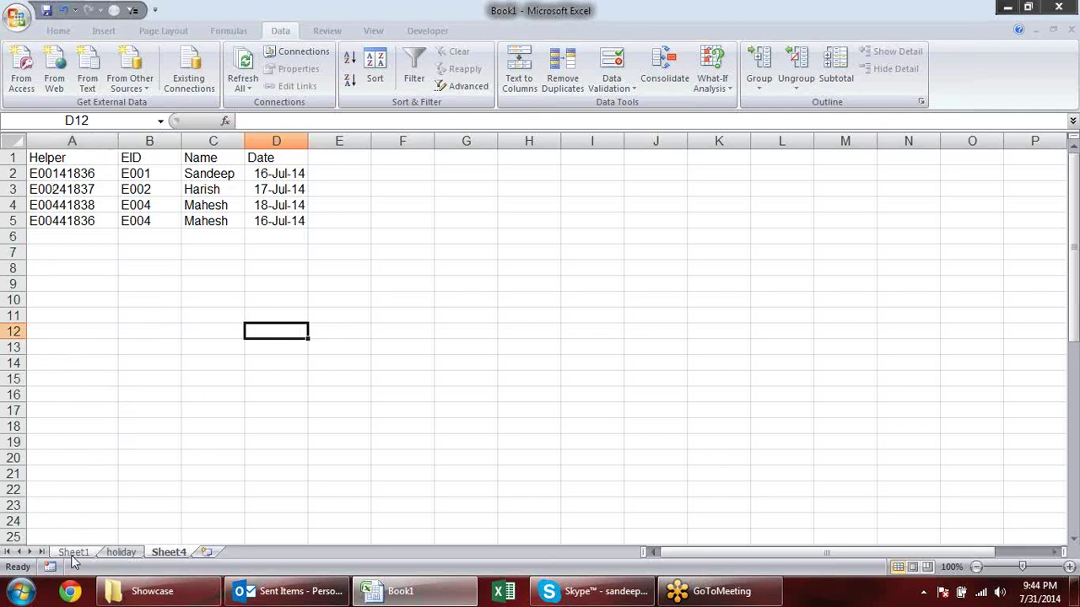
On Sheet1, build a test key =A6&D5 in C12.
click(62, 176)
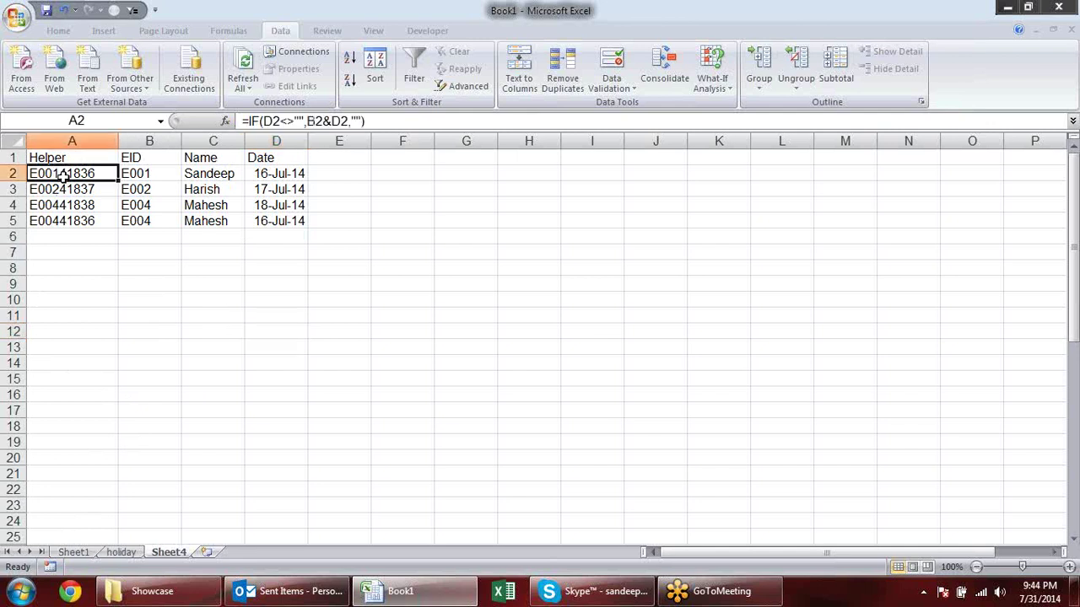
click(84, 553)
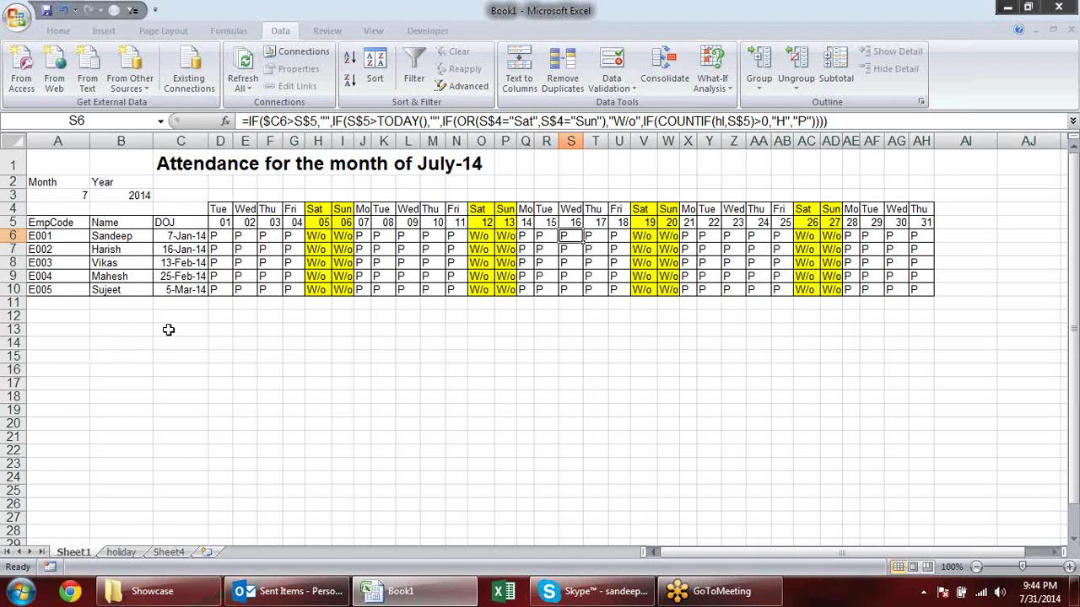
click(248, 221)
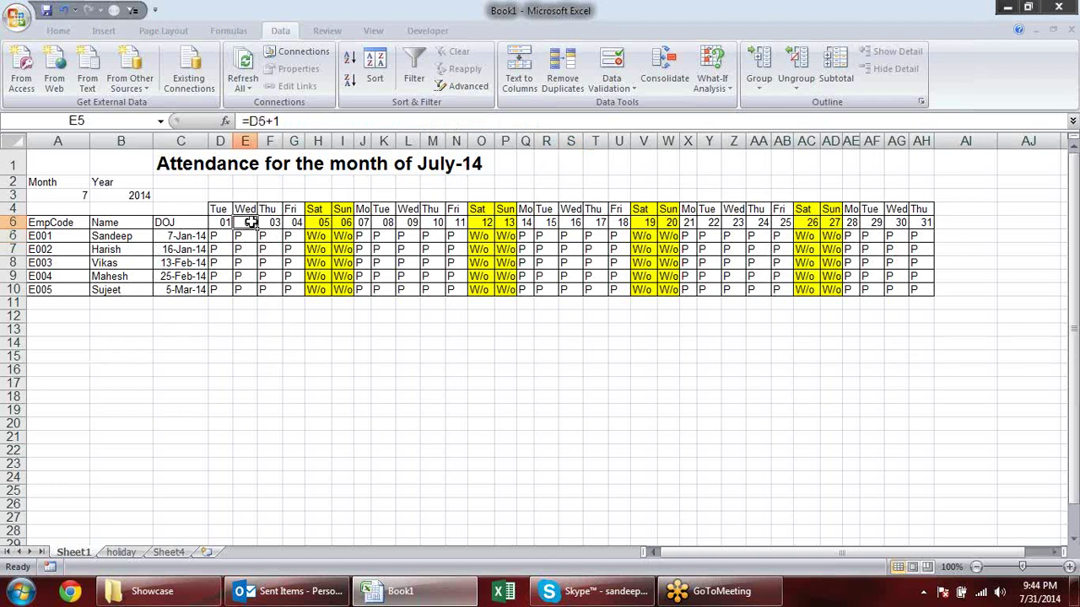
click(189, 318)
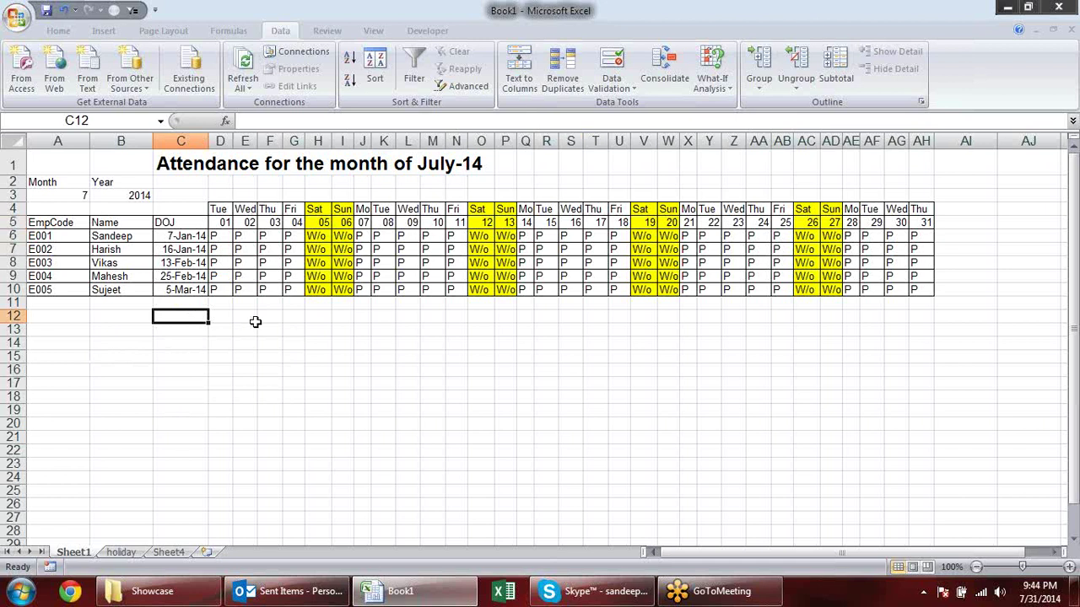
text(=)
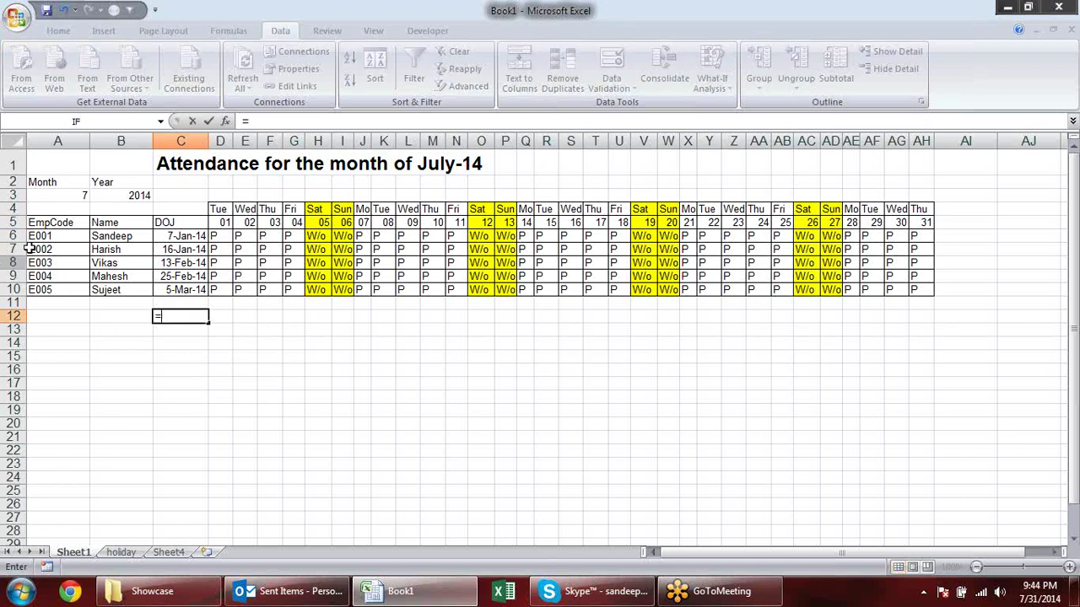
click(46, 239)
text(&)
click(222, 223)
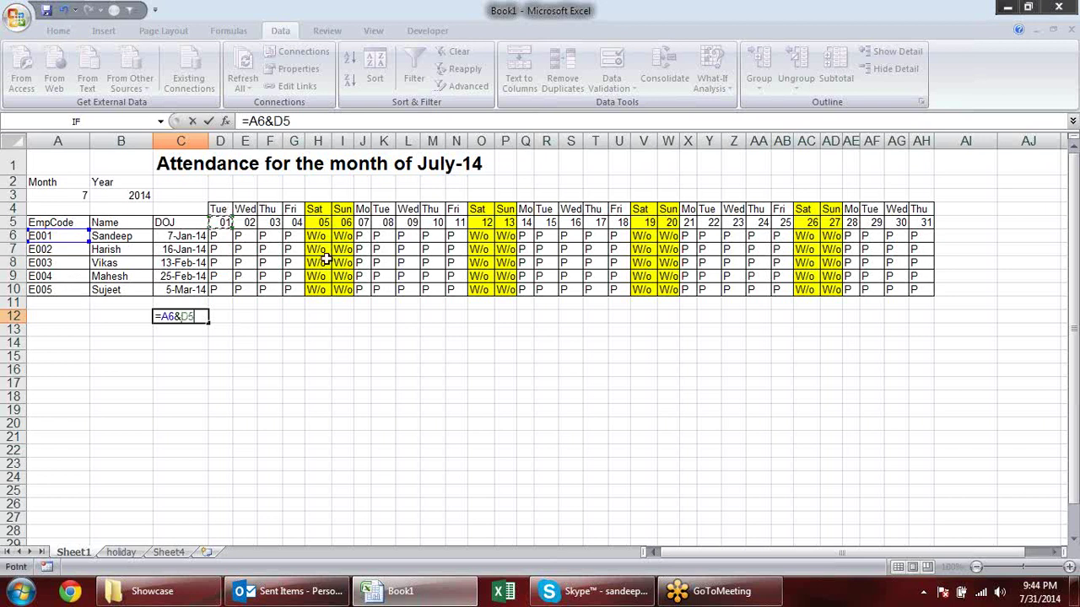
key(Return)
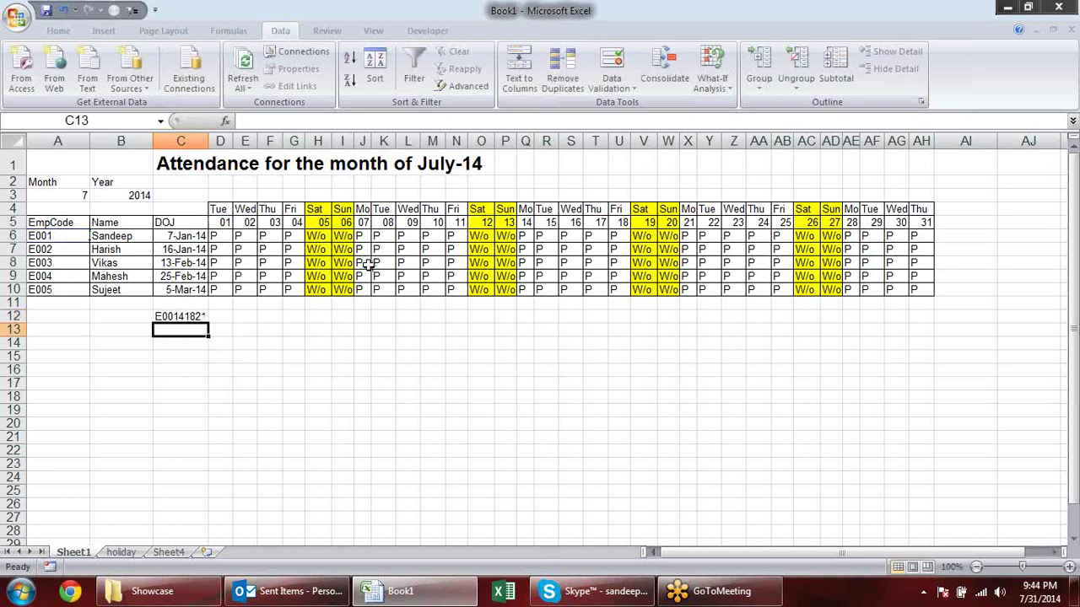
Clear the test key from C12 and begin a COUNTIF formula.
click(194, 317)
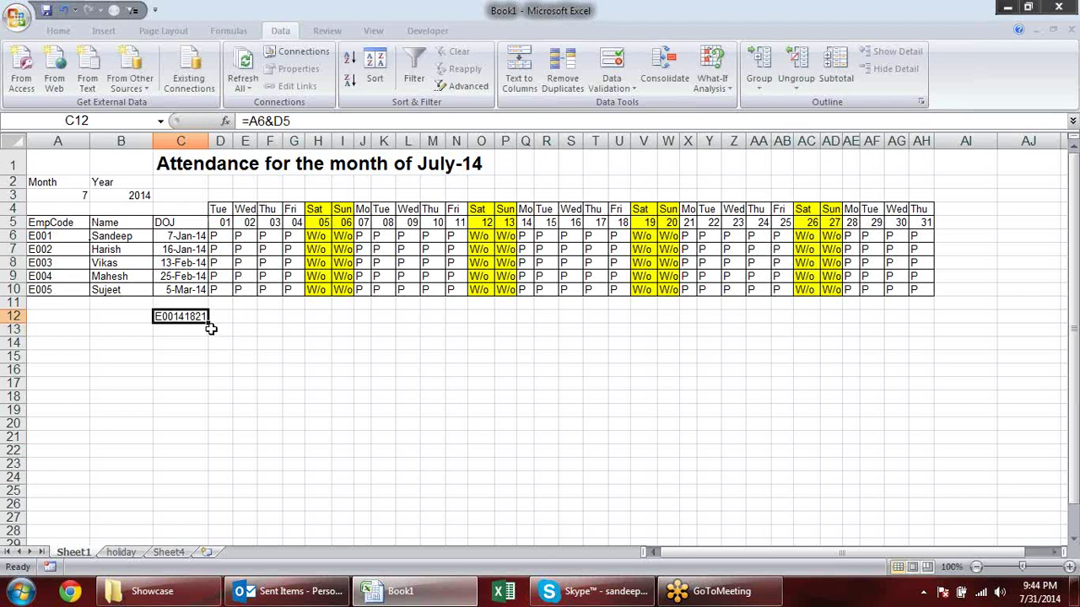
key(Delete)
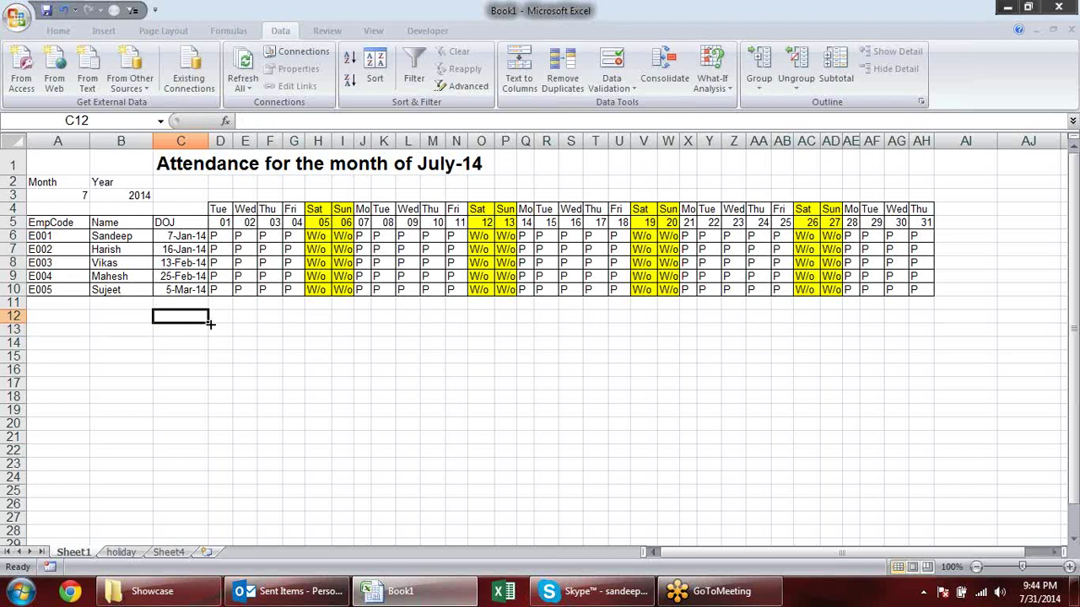
text(=)
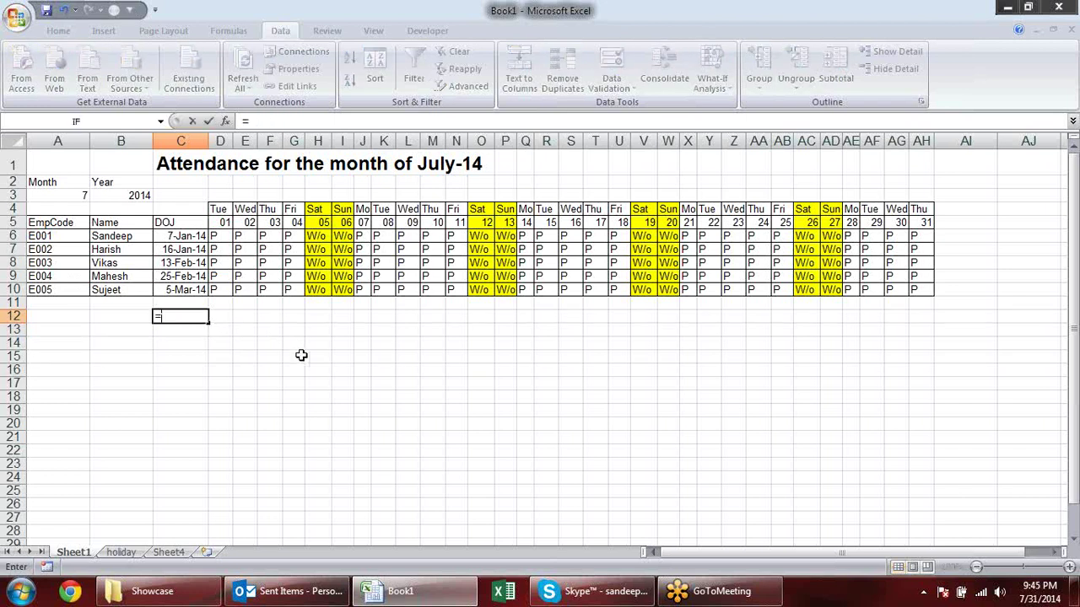
text(coun)
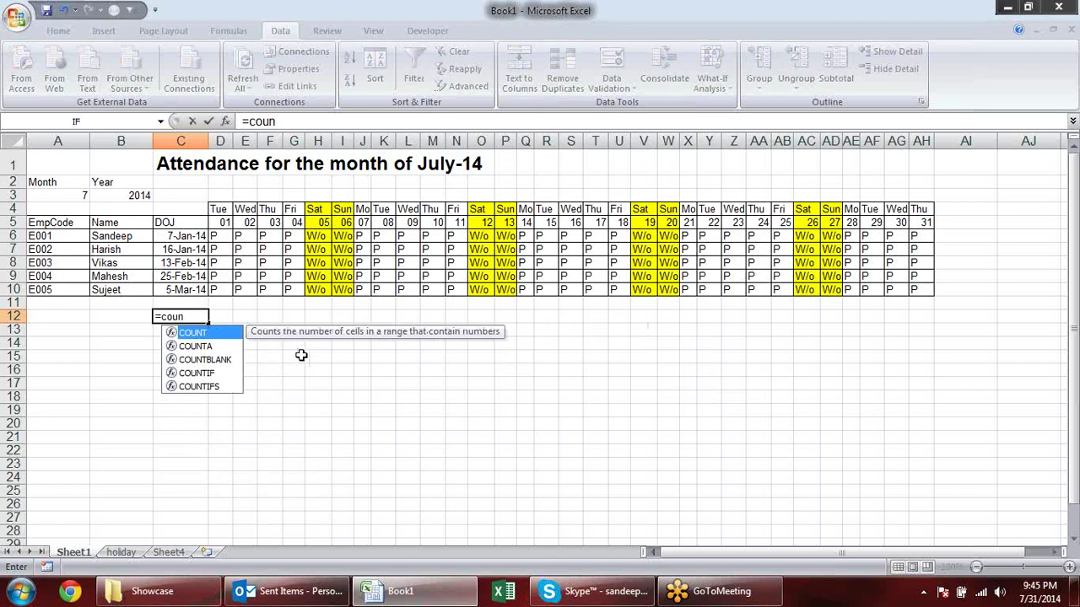
text(tif)
Build the C12 COUNTIF over Sheet4 column A, with A6 joined to D5 as criteria.
key(Tab)
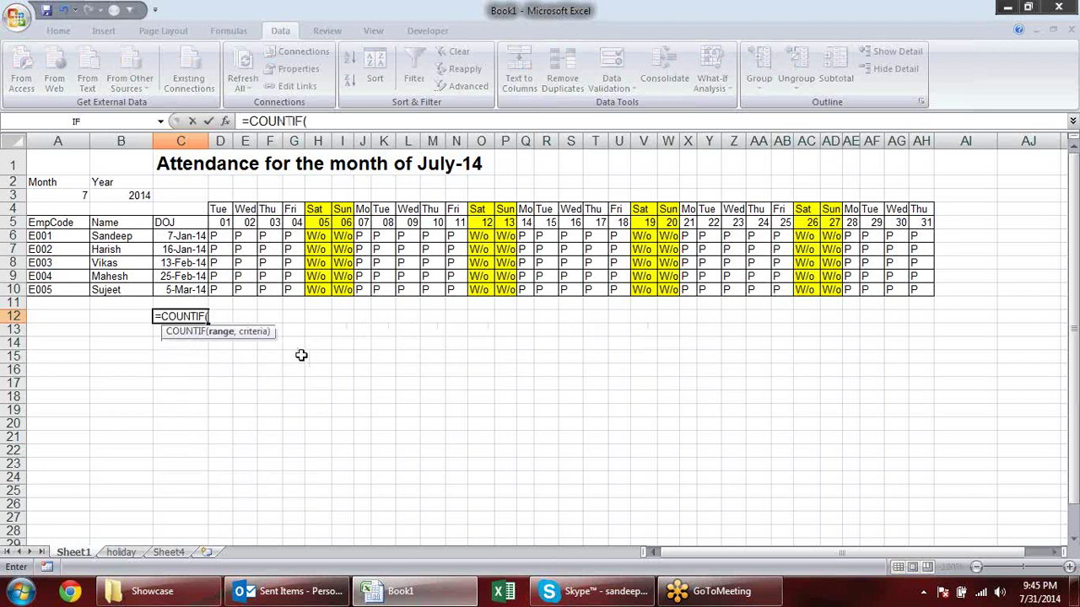
click(184, 555)
click(84, 141)
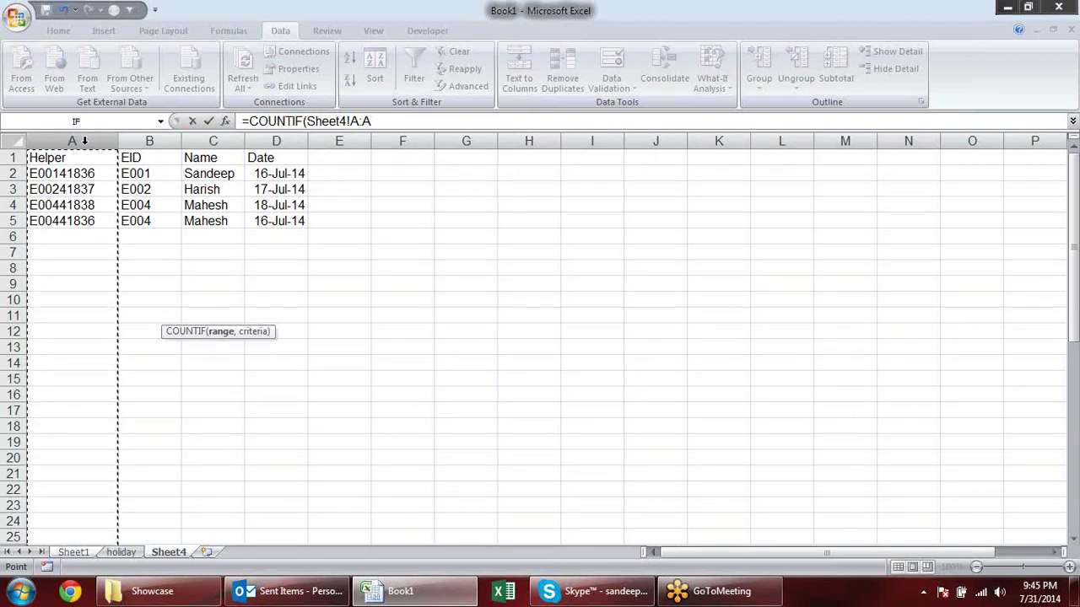
text(,)
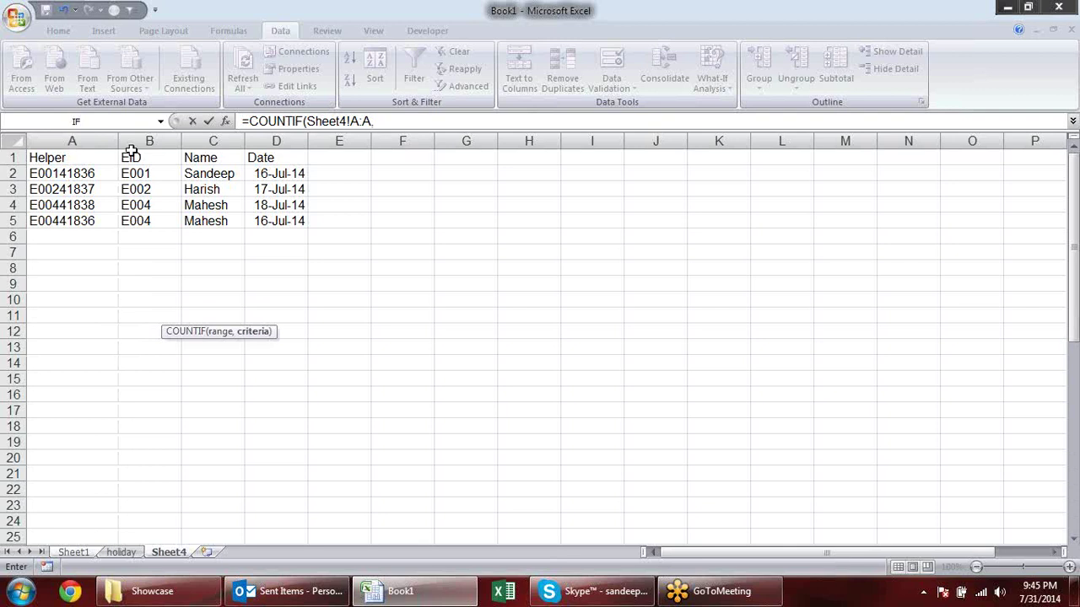
click(74, 553)
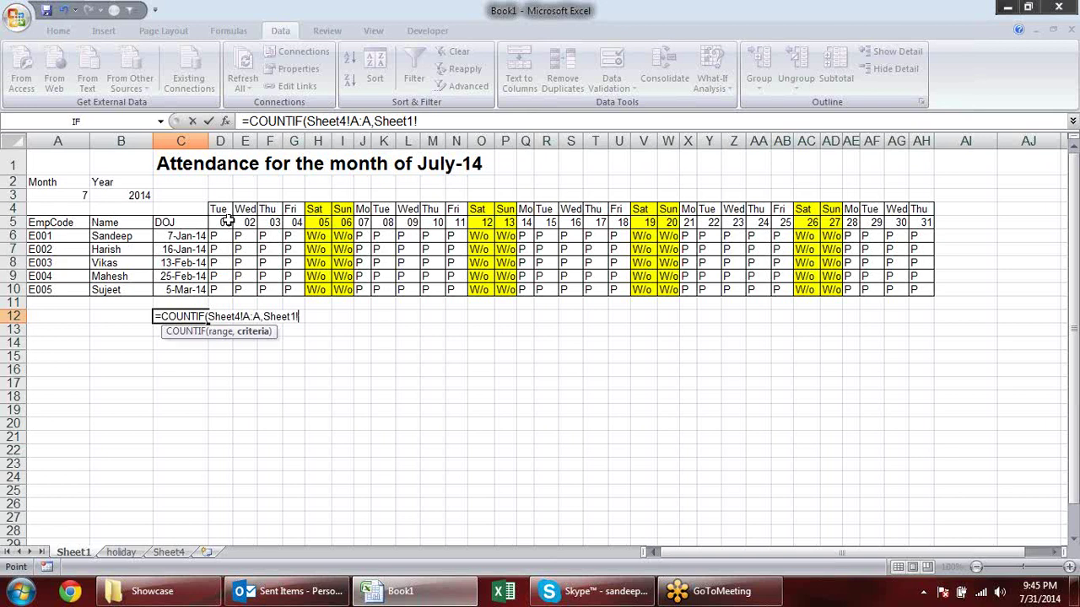
key(BackSpace)
key(BackSpace)
key(BackSpace)
key(BackSpace)
key(BackSpace)
key(BackSpace)
key(BackSpace)
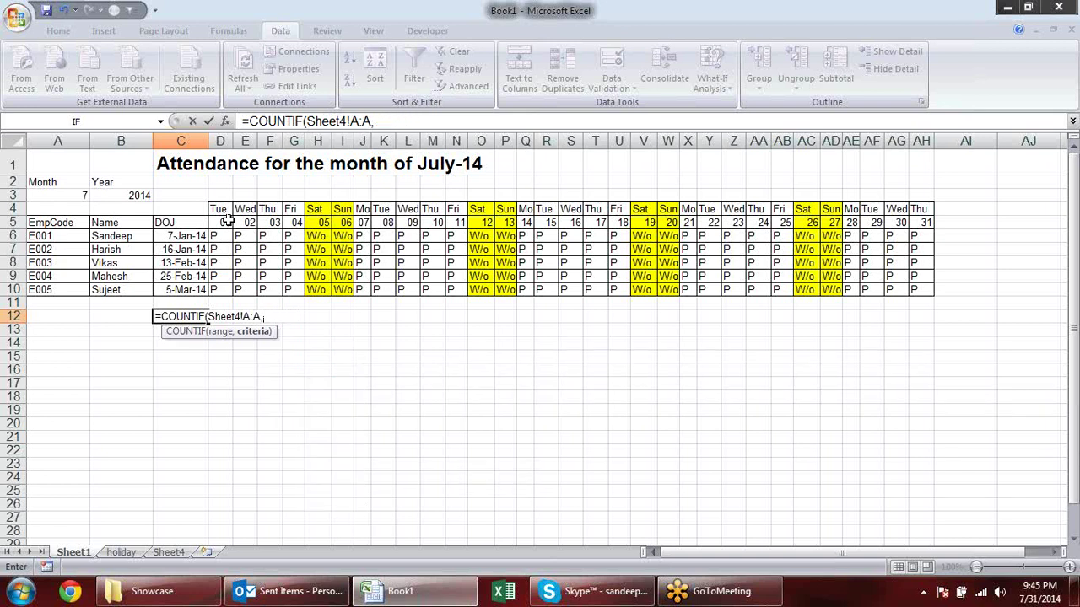
click(52, 236)
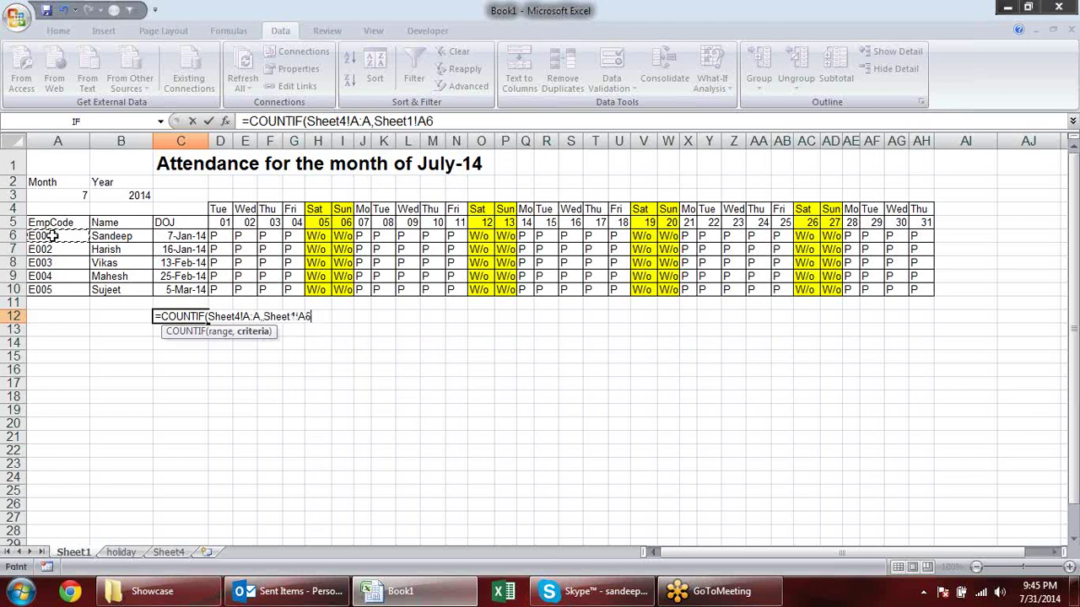
text(&)
click(225, 220)
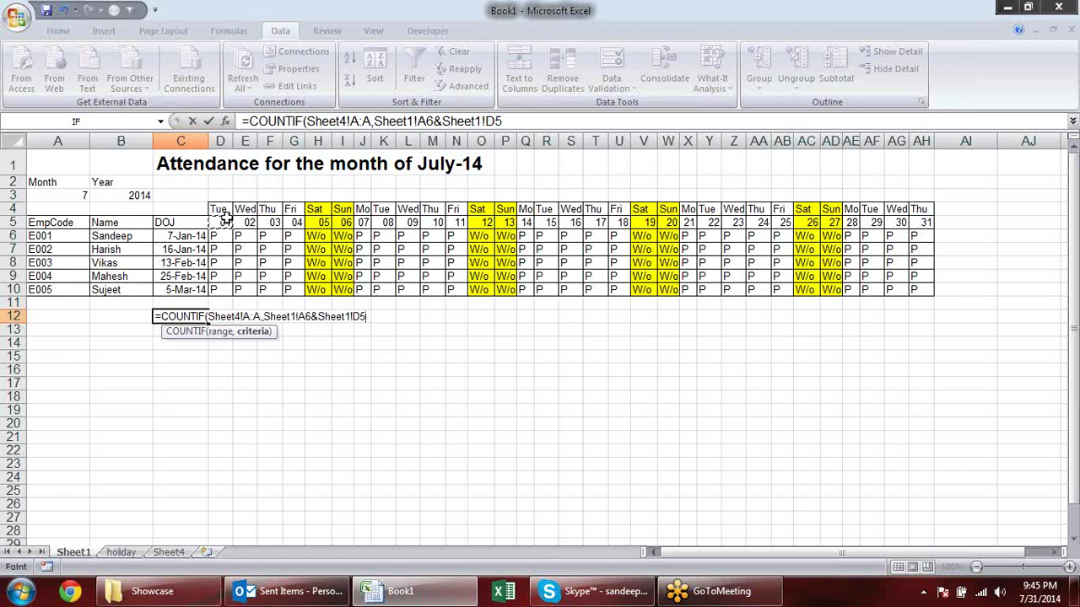
Strip the Sheet1 prefixes and anchor references to get =COUNTIF(Sheet4!A:A,$A6&D$5).
click(300, 315)
key(BackSpace)
key(BackSpace)
key(BackSpace)
key(BackSpace)
key(BackSpace)
key(BackSpace)
key(BackSpace)
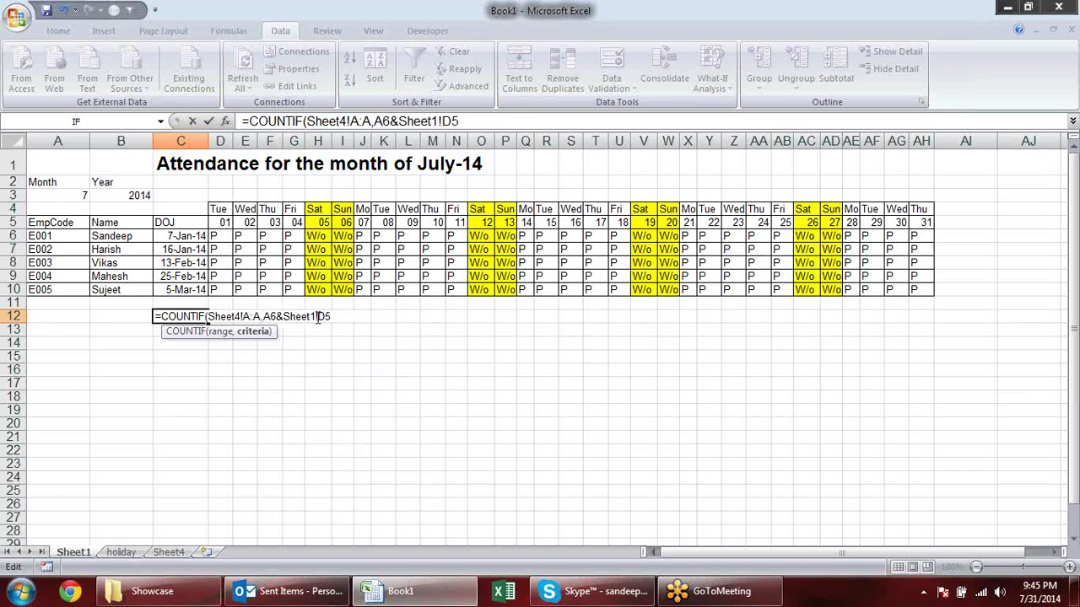
click(318, 316)
key(BackSpace)
key(BackSpace)
key(BackSpace)
key(BackSpace)
key(BackSpace)
key(BackSpace)
key(BackSpace)
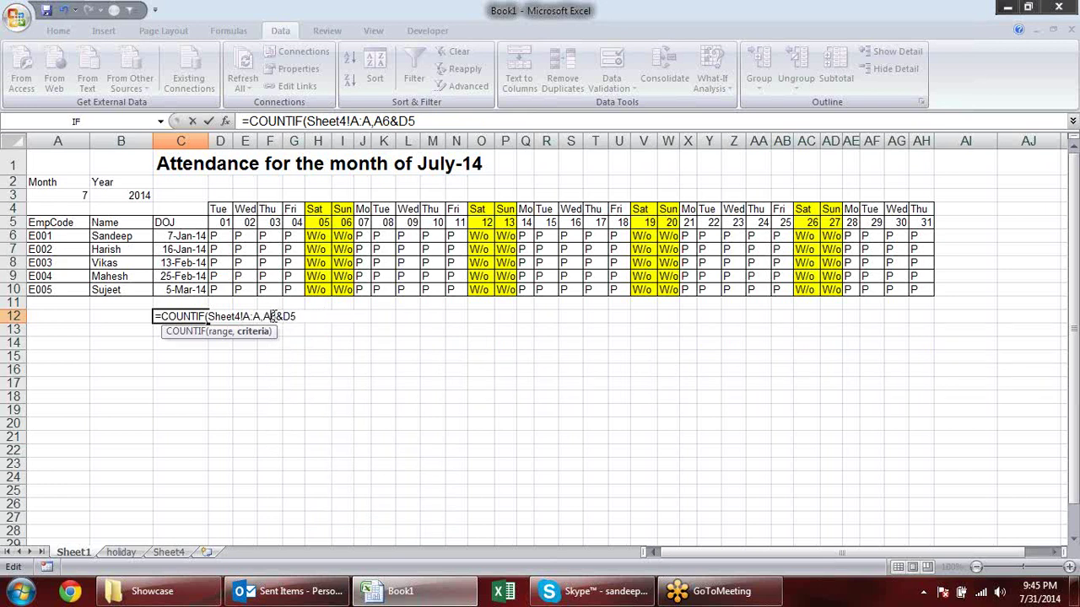
click(263, 315)
text($A6&D)
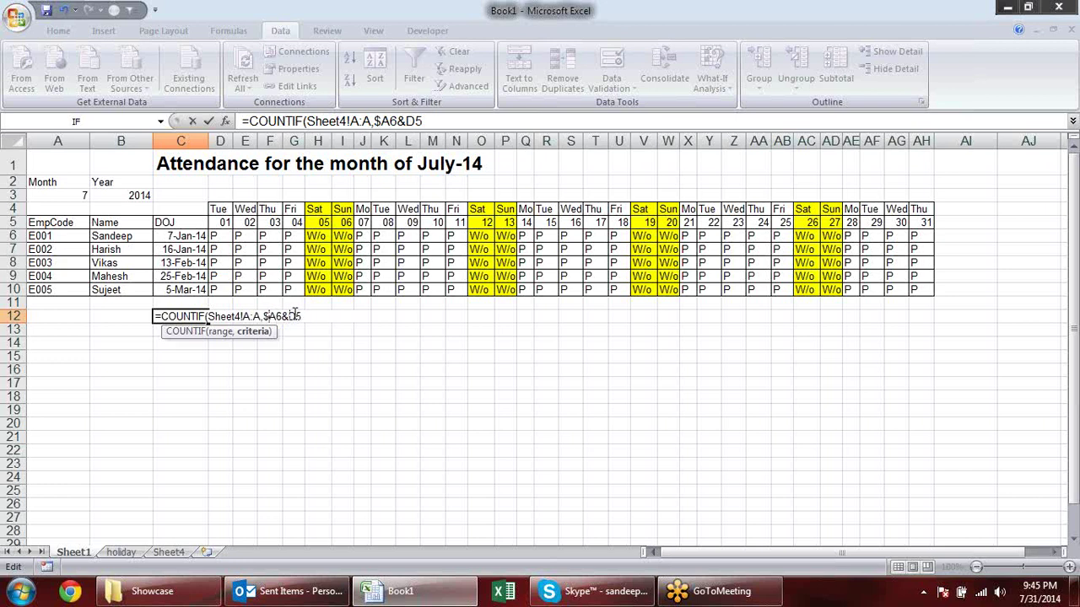
text($5)
click(313, 316)
key(Return)
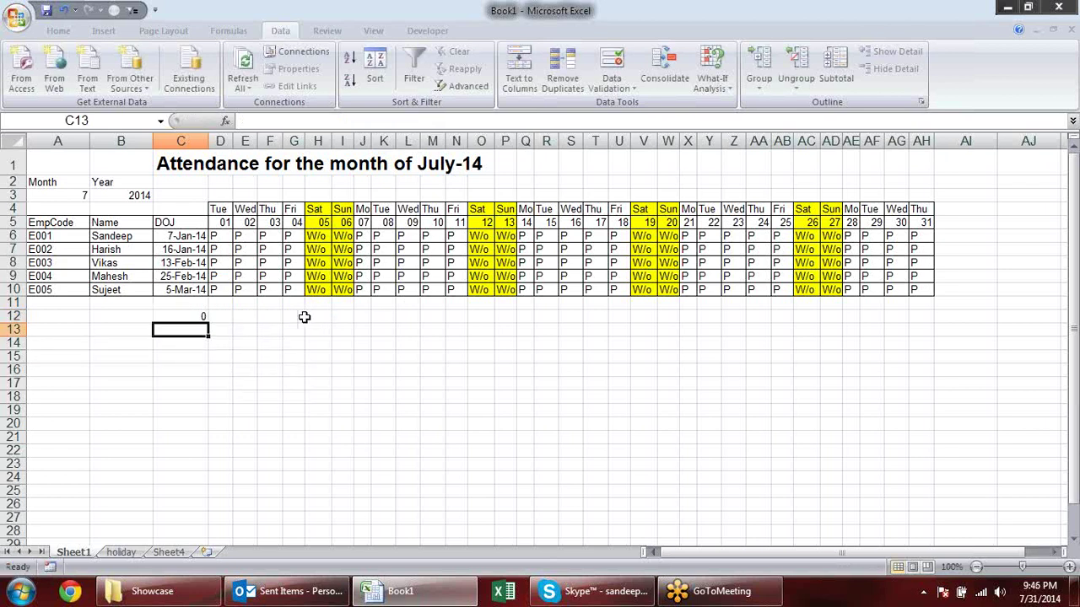
Append >0 to the C12 COUNTIF so it returns TRUE/FALSE.
click(198, 314)
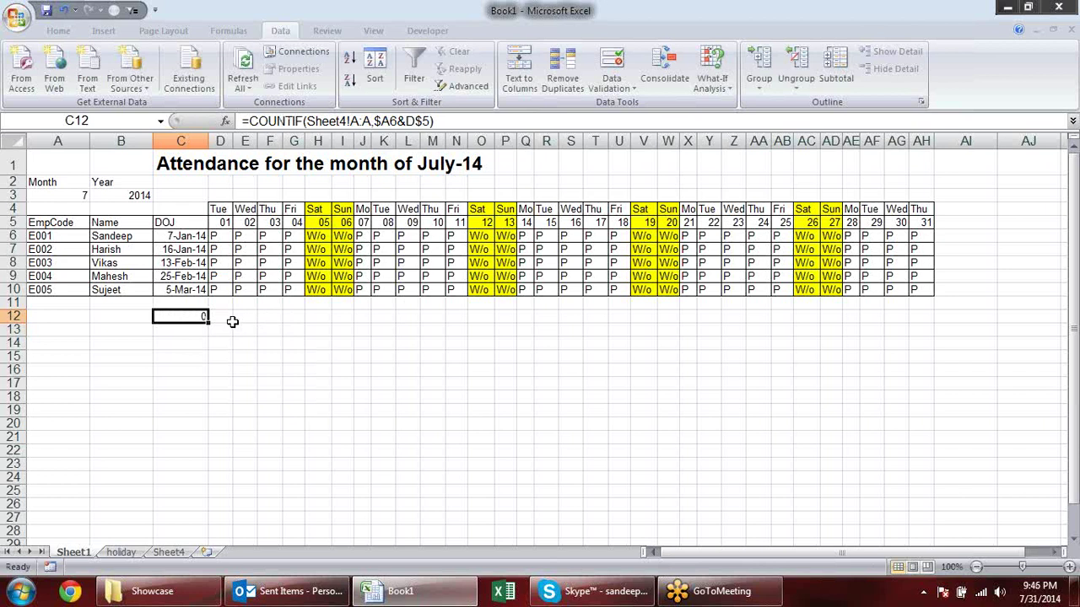
double_click(200, 317)
click(310, 316)
text(>)
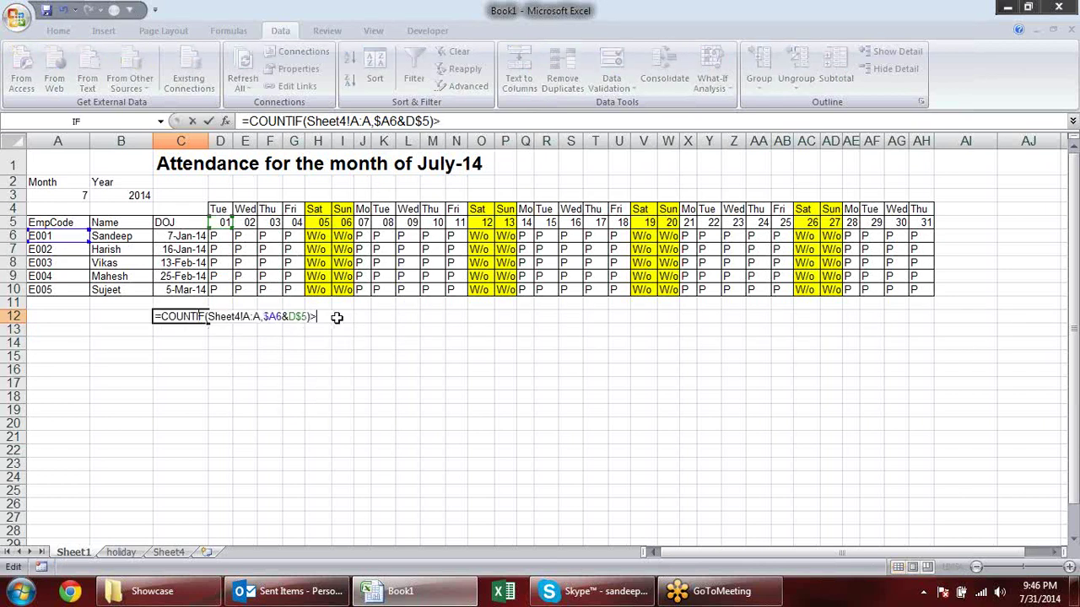
text(0)
key(Return)
Copy the full C12 test formula text for reuse, leaving the cell unchanged.
double_click(200, 317)
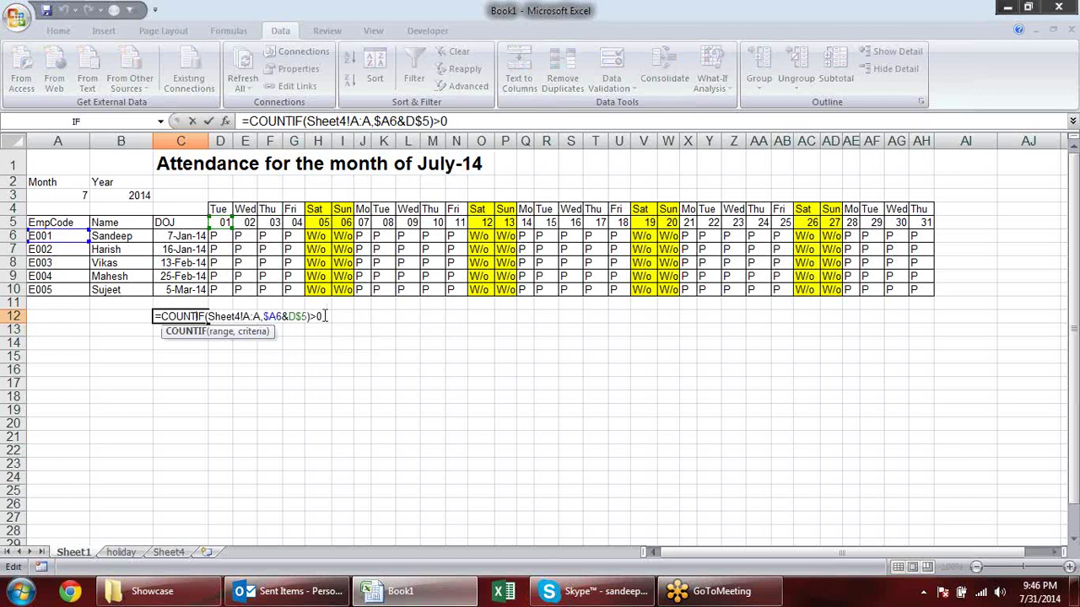
drag(326, 317, 166, 301)
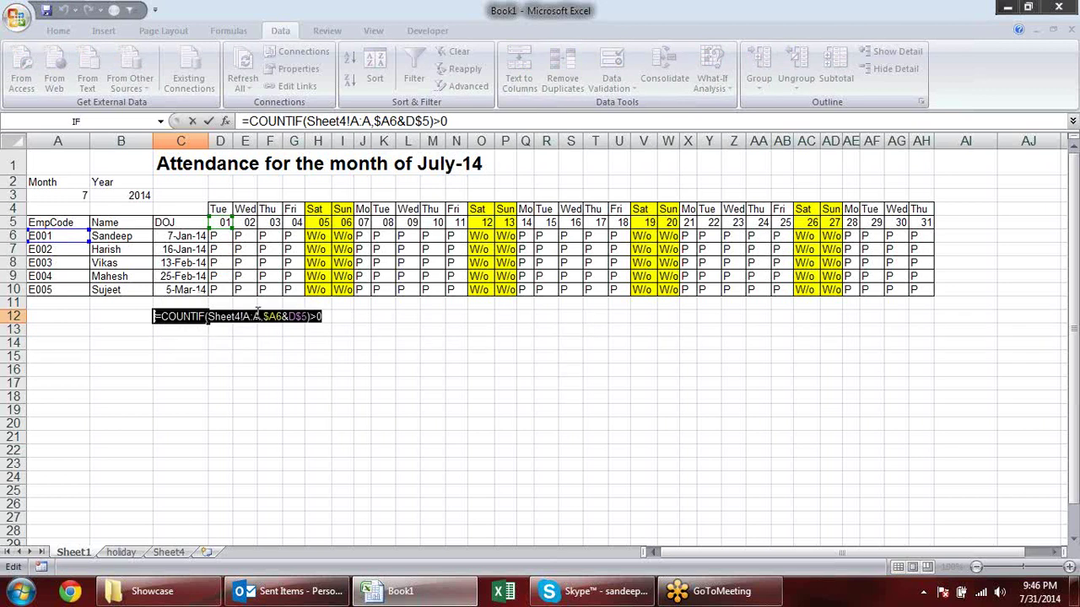
drag(161, 317, 282, 331)
key(ctrl+Return)
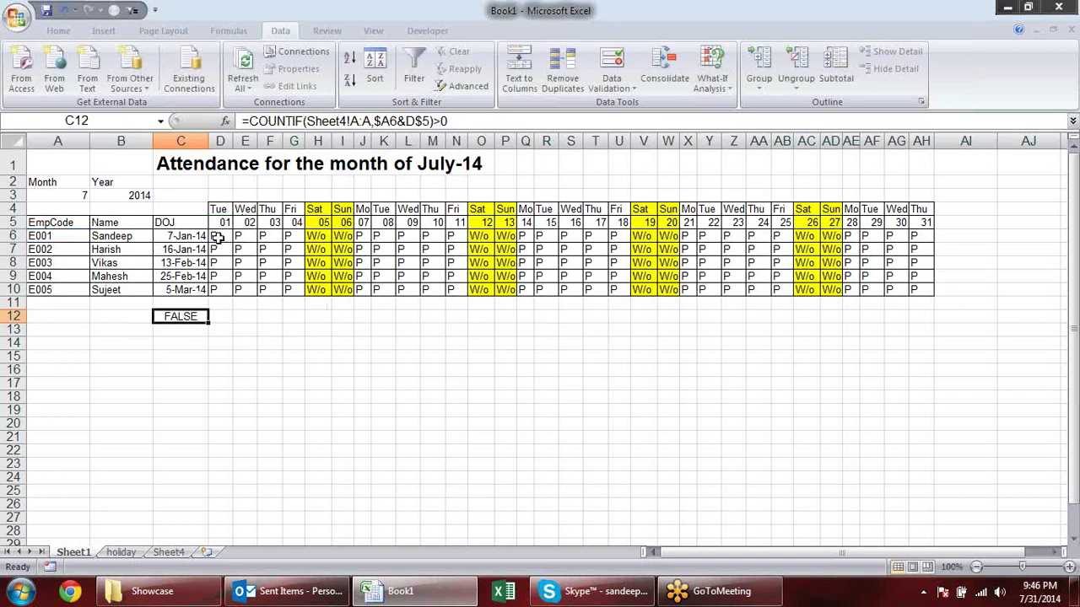
double_click(218, 237)
Replace D6's final "P" with IF(COUNTIF(Sheet4!A:A,$A6&D$5)>0,"L","P") and fill across D6:AH10.
double_click(678, 237)
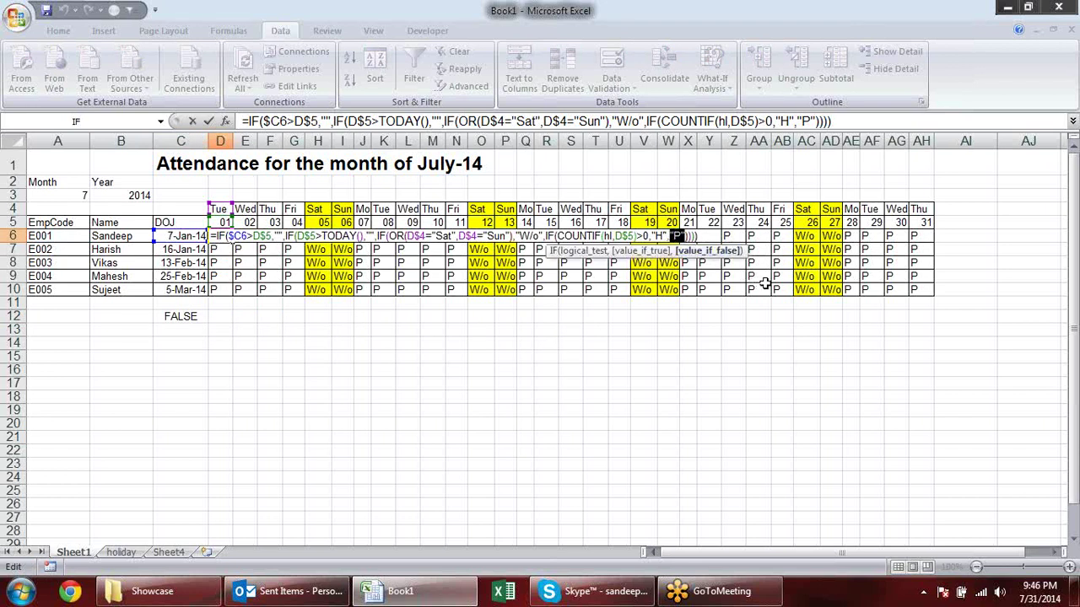
text(IF()
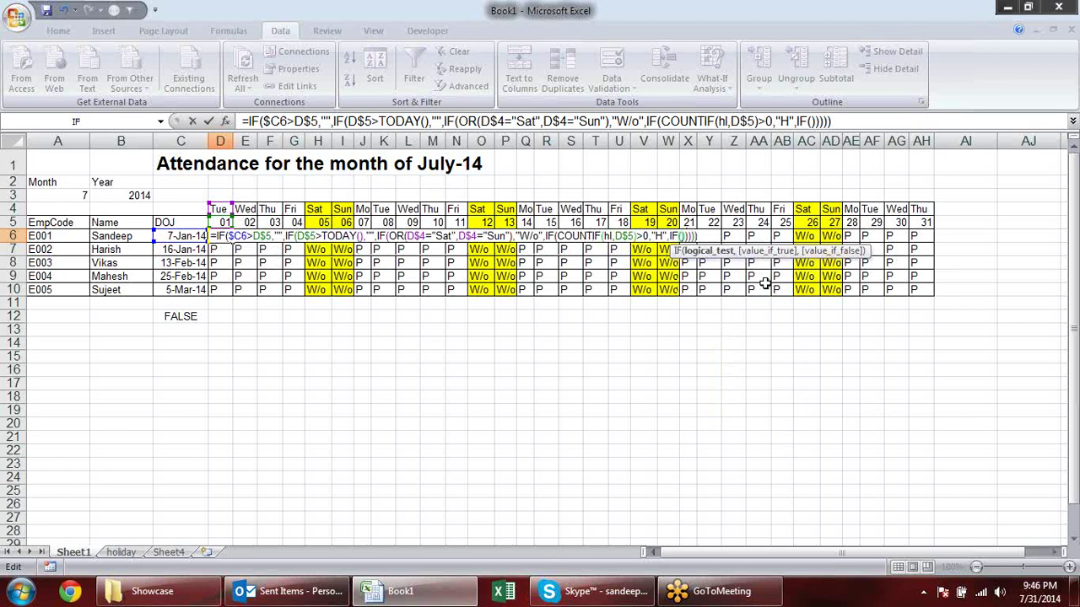
key(Right)
key(ctrl+v)
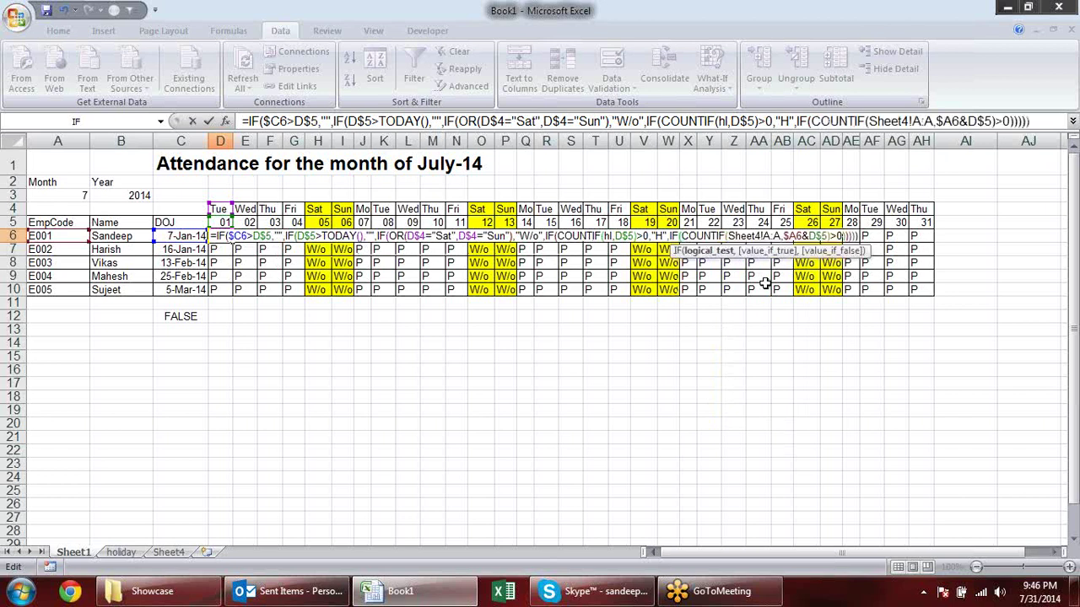
text(,"L","P")
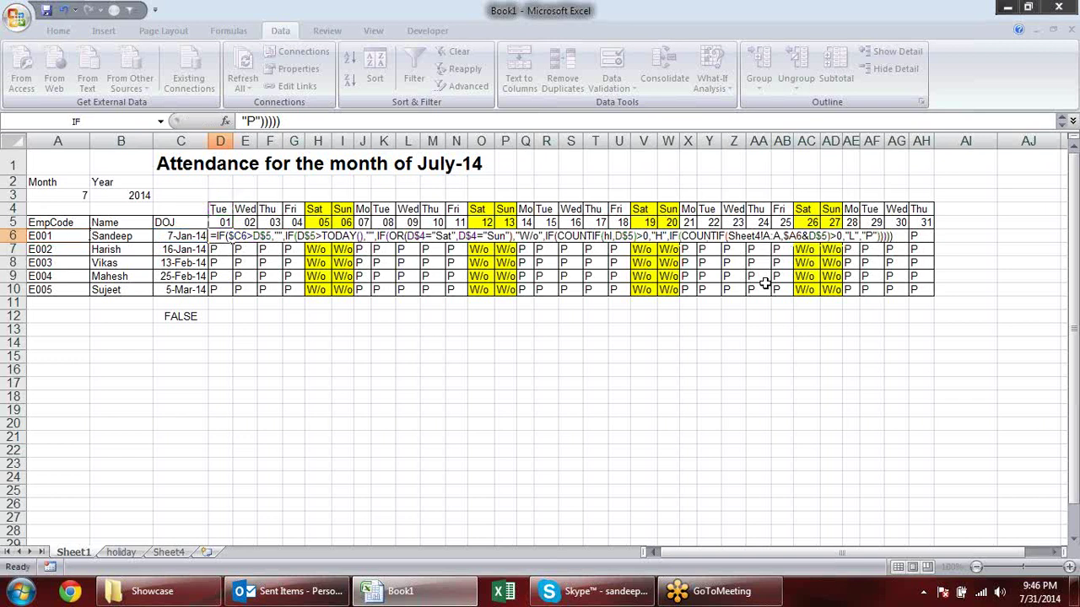
key(Return)
click(229, 236)
mouse_move(232, 242)
mouse_down()
mouse_move(934, 249)
mouse_move(925, 295)
mouse_up()
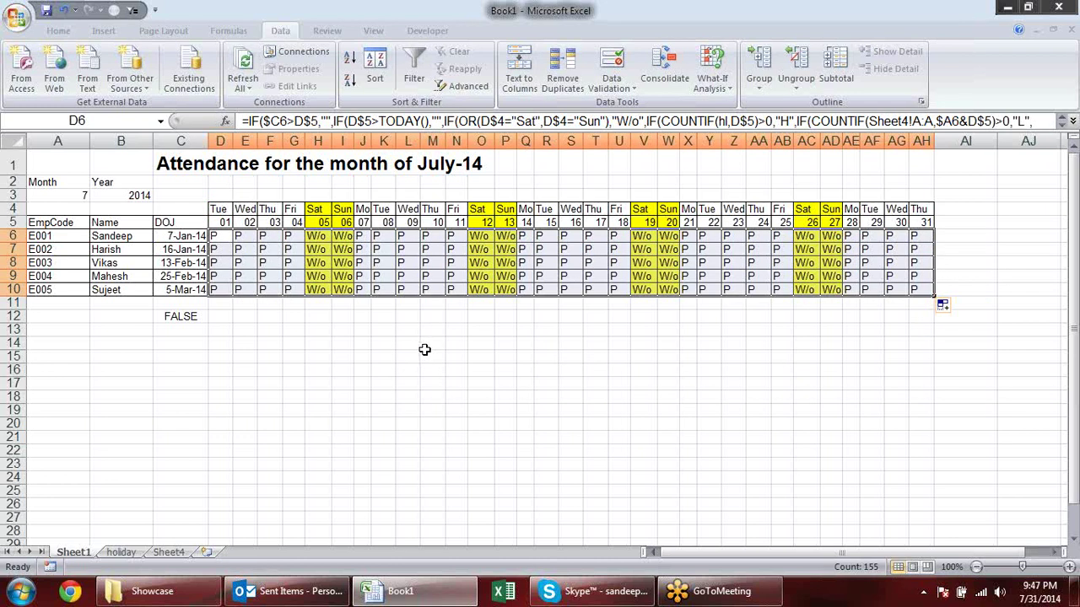
Compare the Sheet4 leave dates with the formula in day-16 cell S6.
click(424, 349)
click(128, 236)
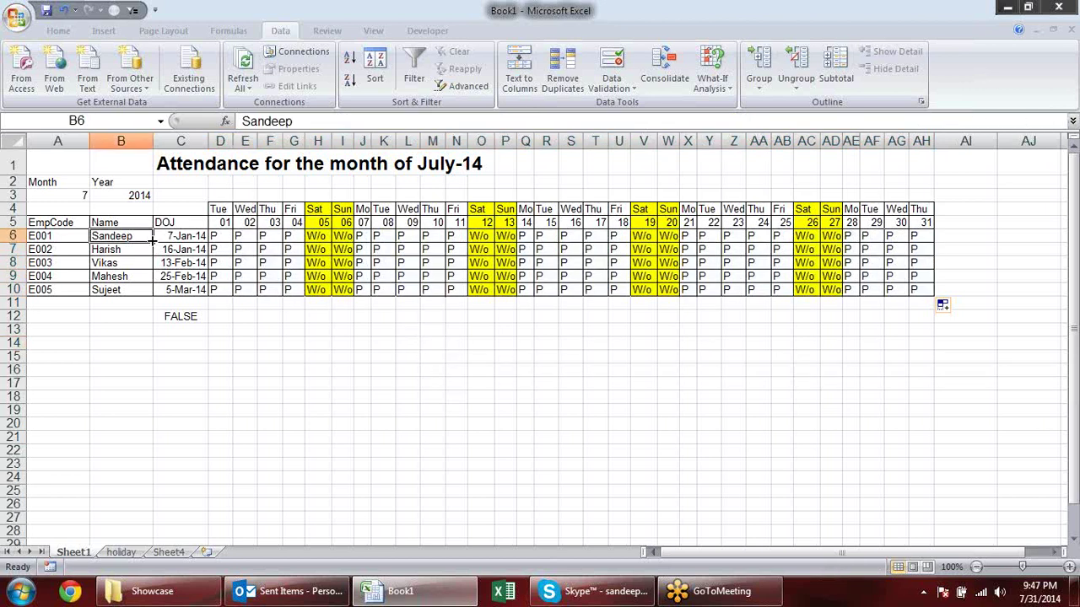
click(217, 239)
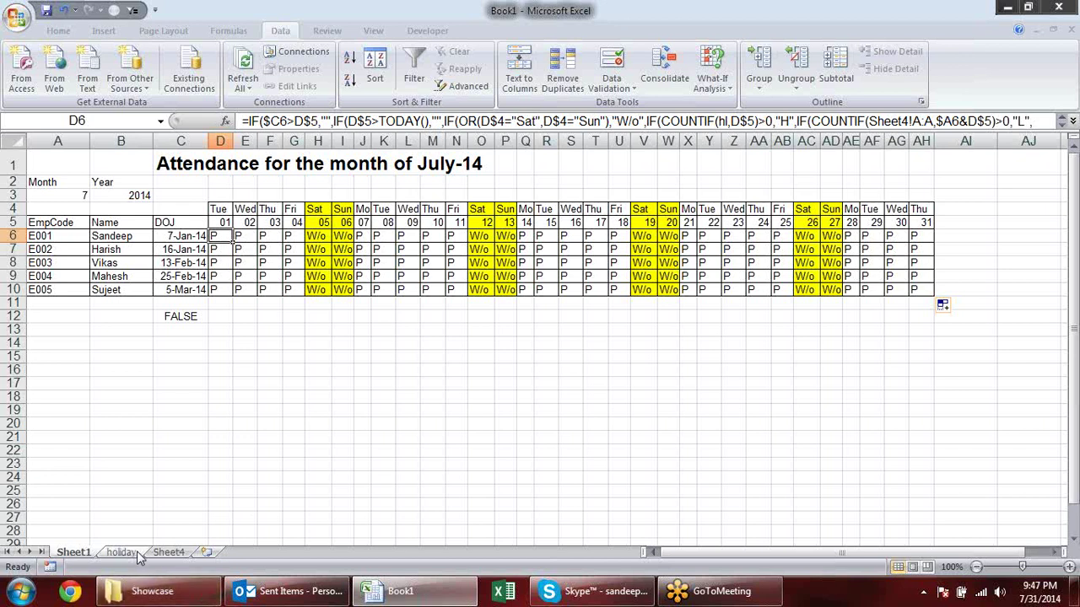
click(169, 552)
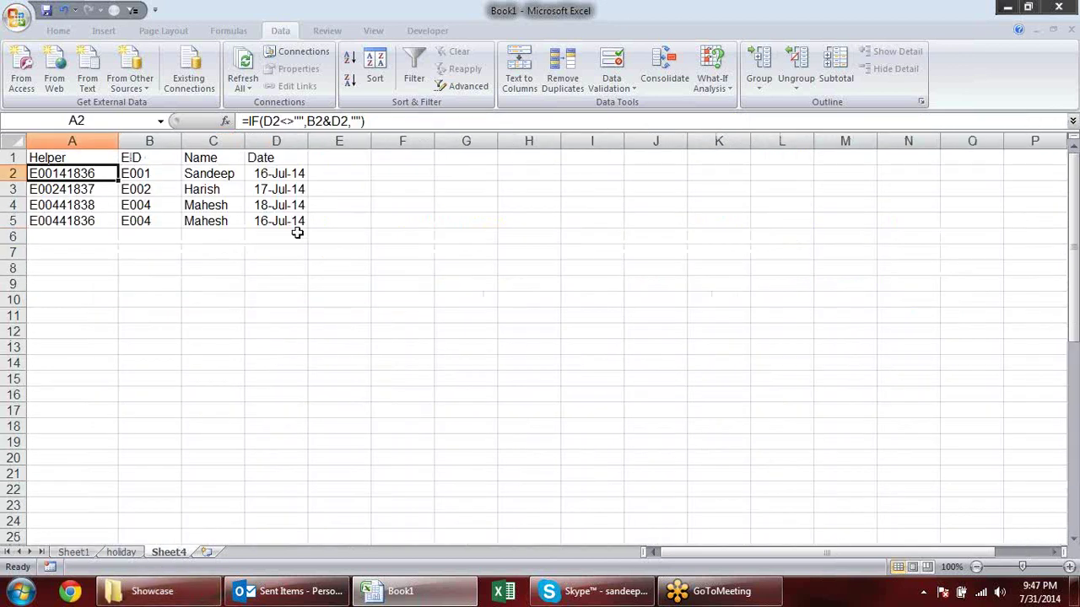
click(284, 175)
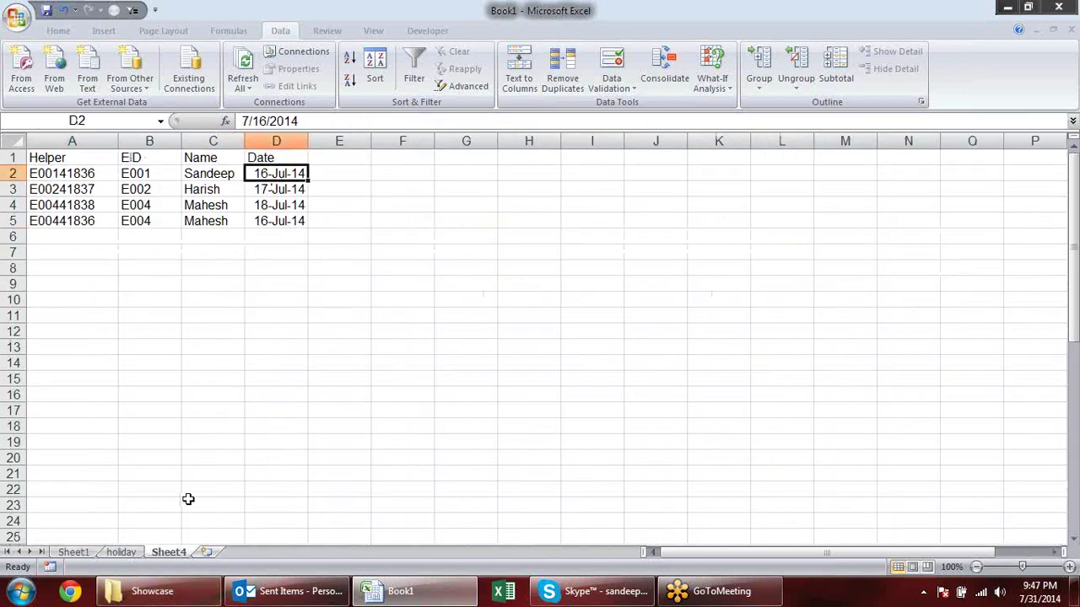
click(73, 552)
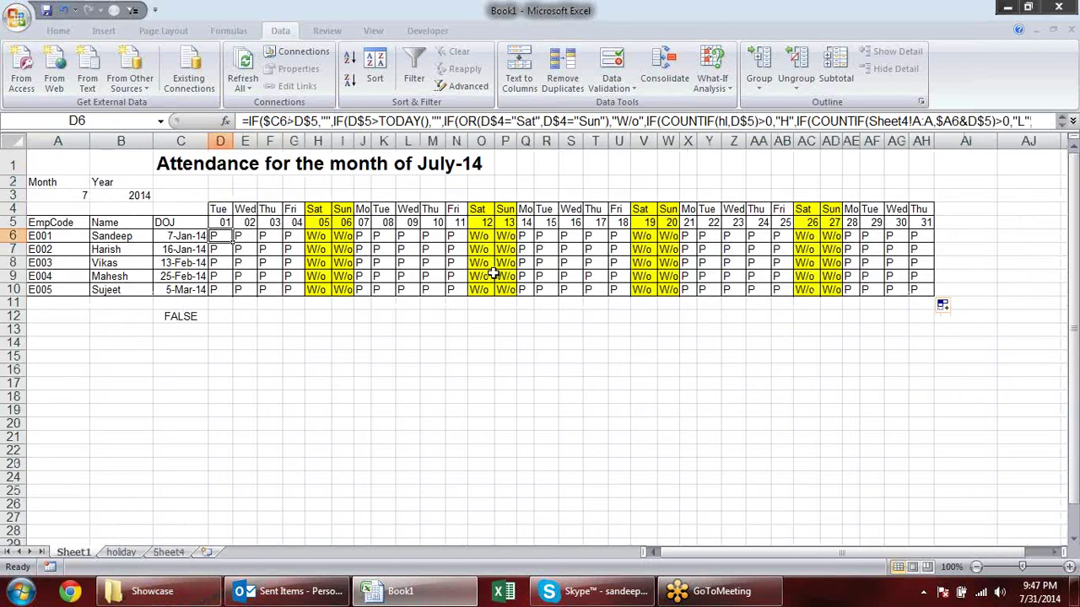
click(575, 237)
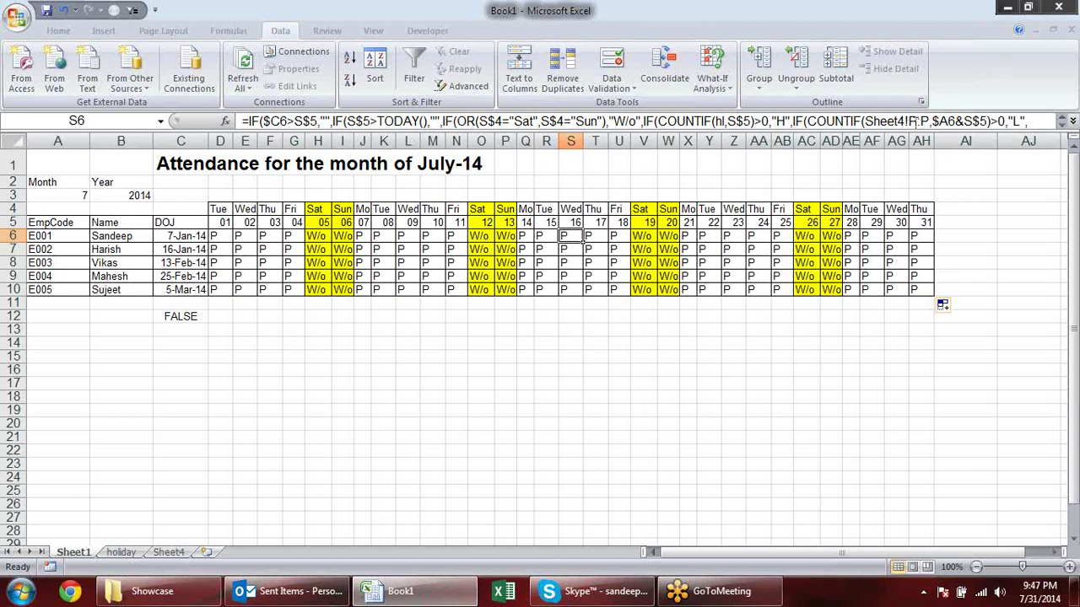
click(220, 236)
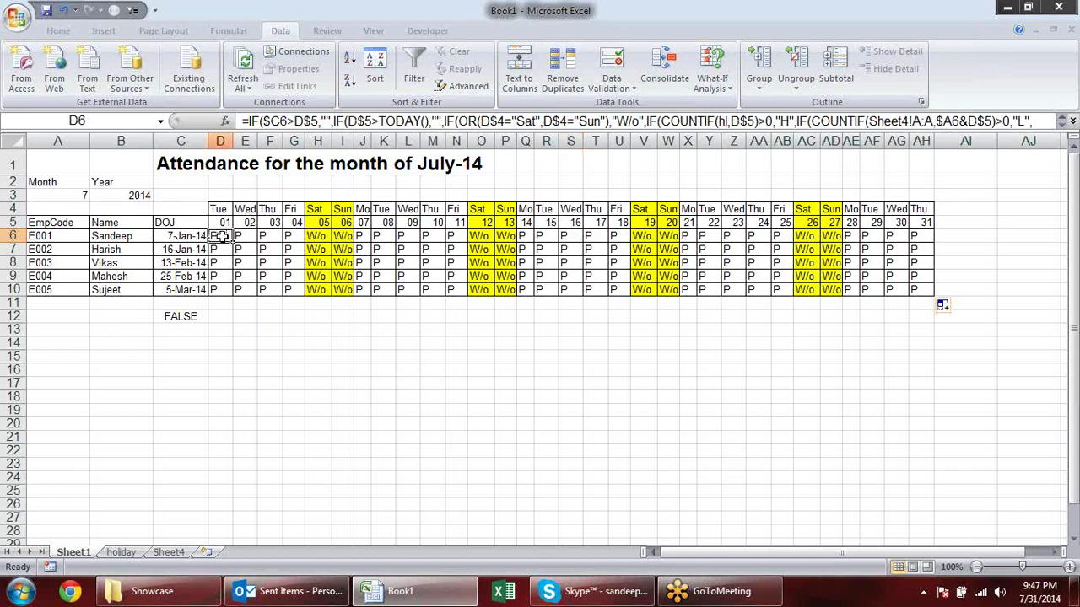
Change D6 to use Sheet4!$A:$A and refill it across D6:AH10.
double_click(220, 237)
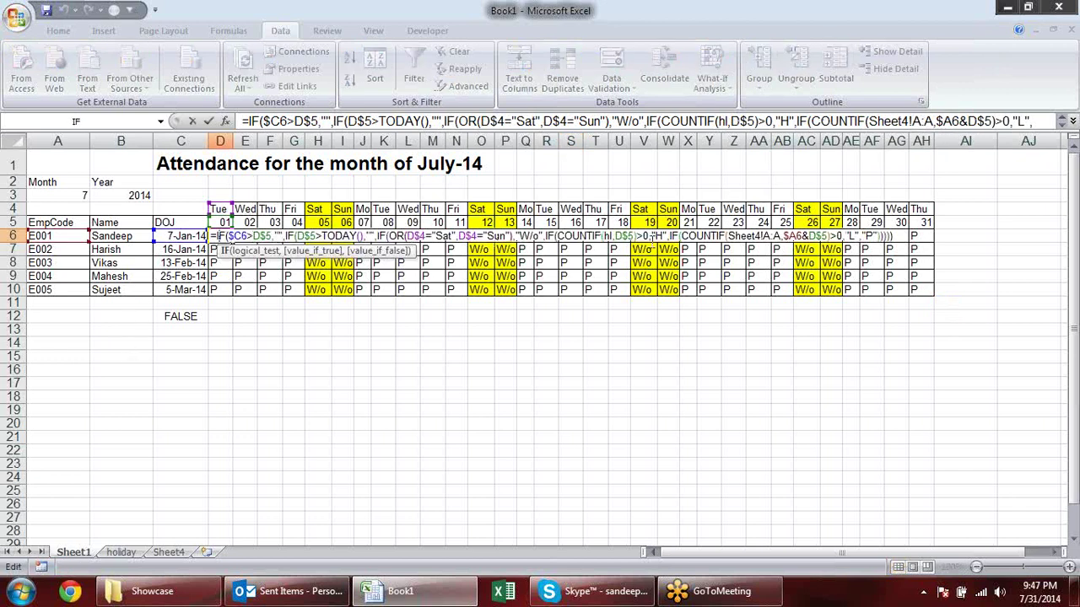
drag(762, 236, 770, 236)
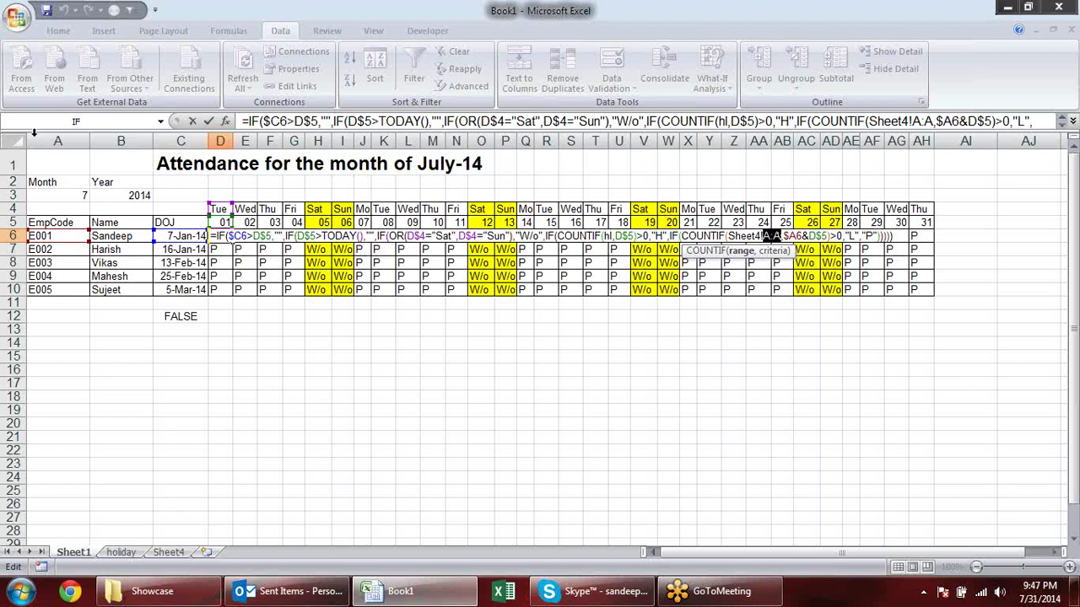
key(F4)
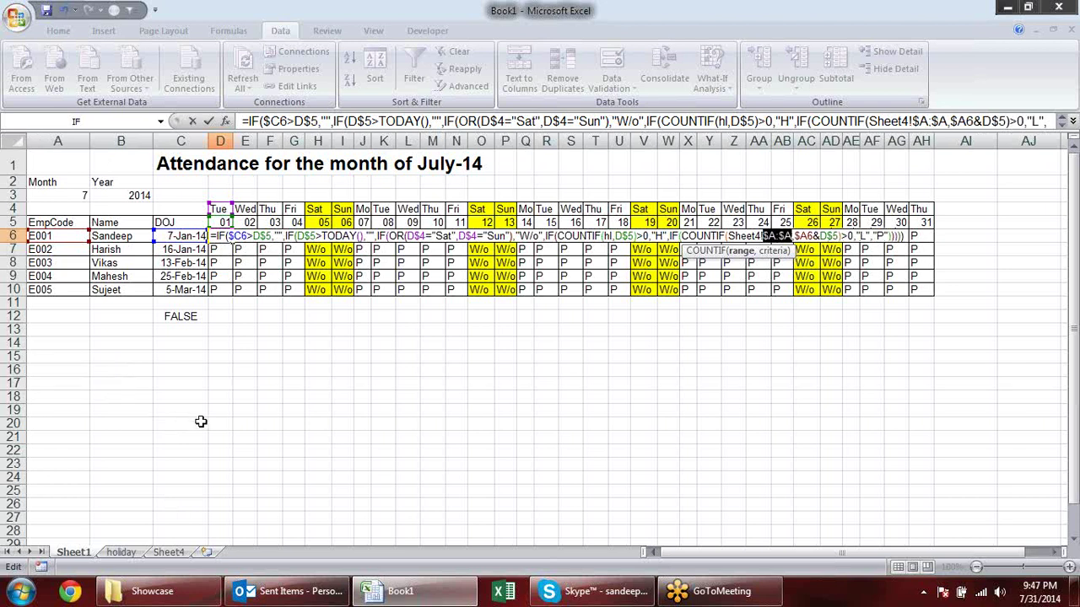
key(Return)
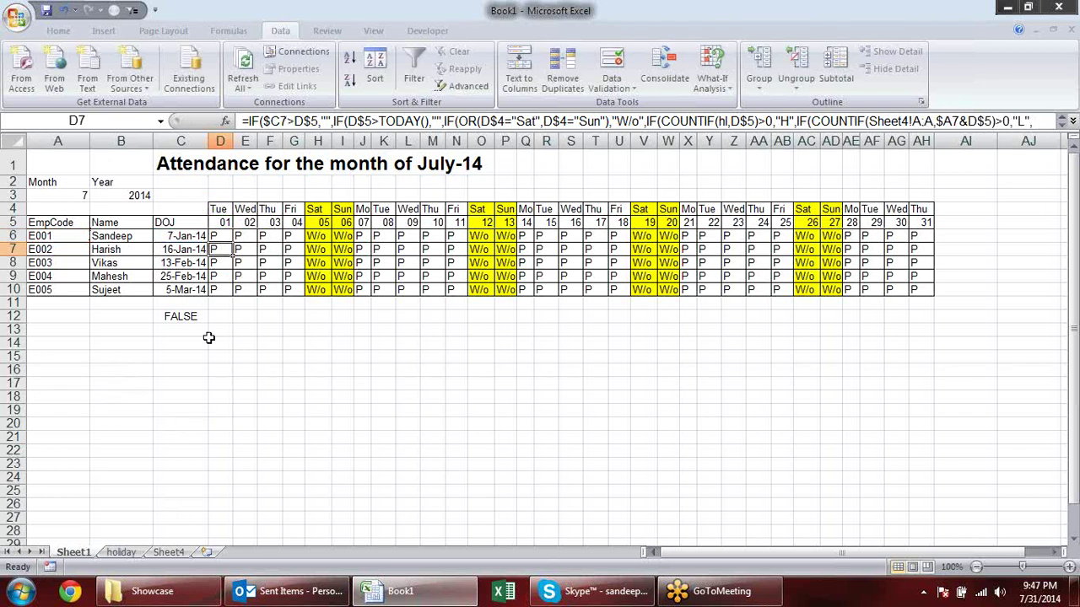
click(225, 238)
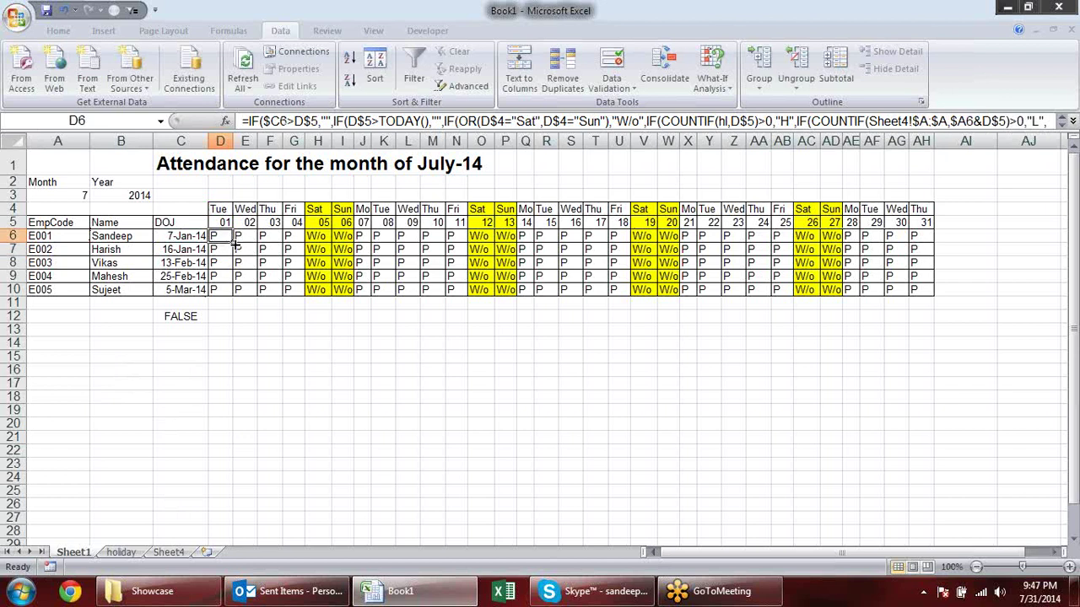
drag(237, 244, 931, 245)
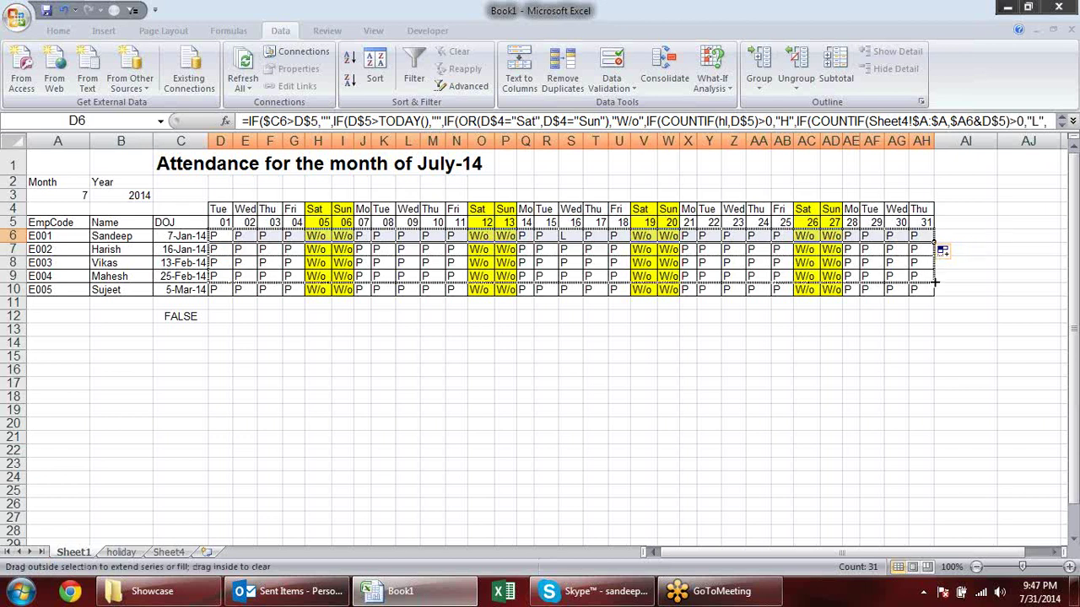
drag(935, 245, 935, 291)
Verify the L leave marks in S6, T7, U9 and S9.
click(782, 396)
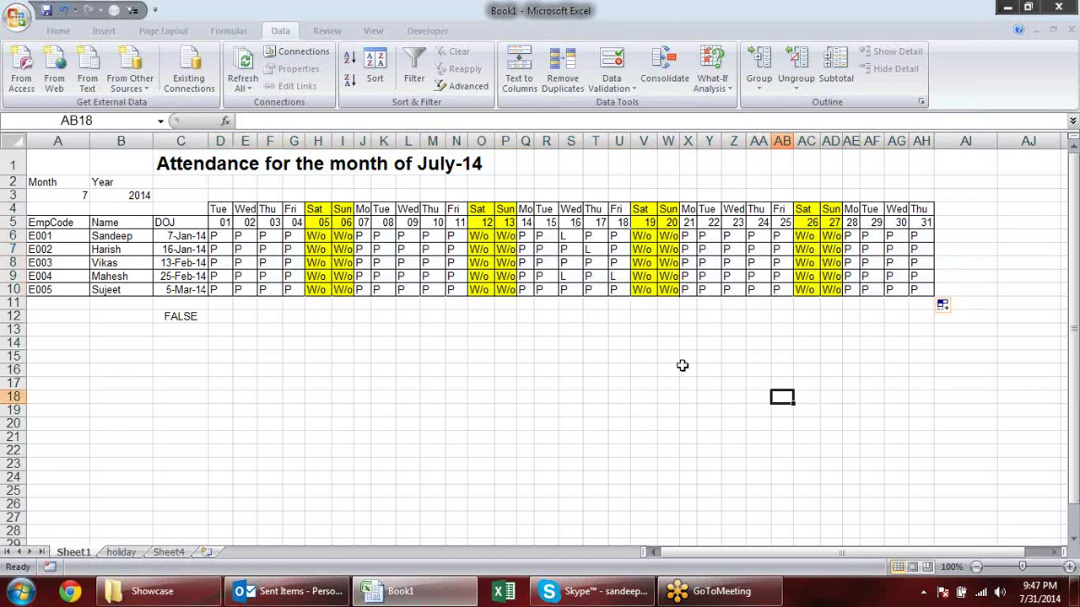
click(564, 237)
click(591, 250)
click(618, 277)
click(571, 276)
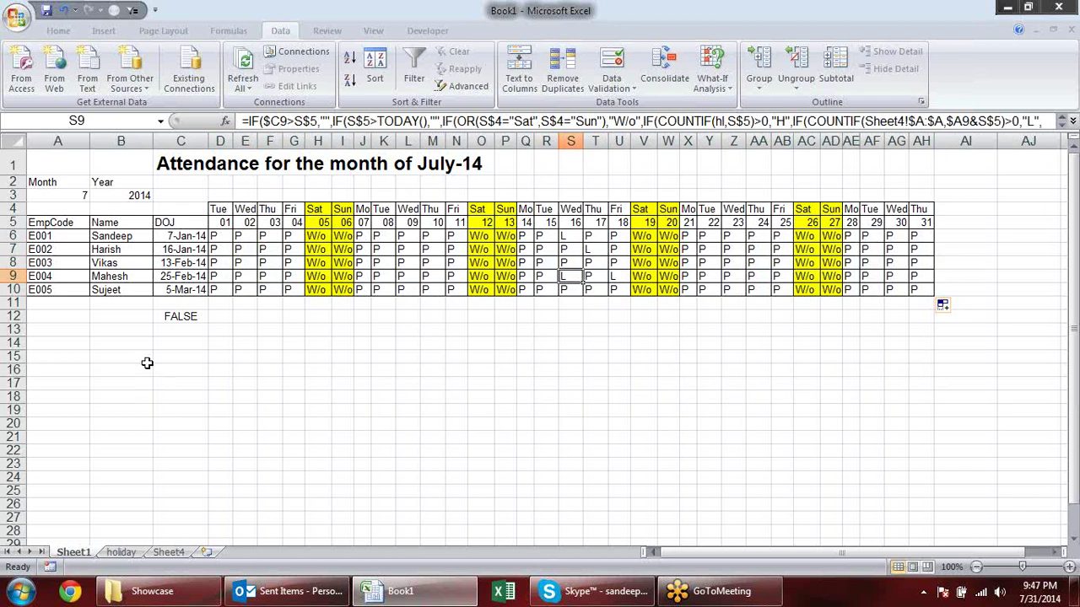
Lock the C12 test formula's lookup range to Sheet4!$A:$A and copy its text.
click(180, 316)
double_click(206, 316)
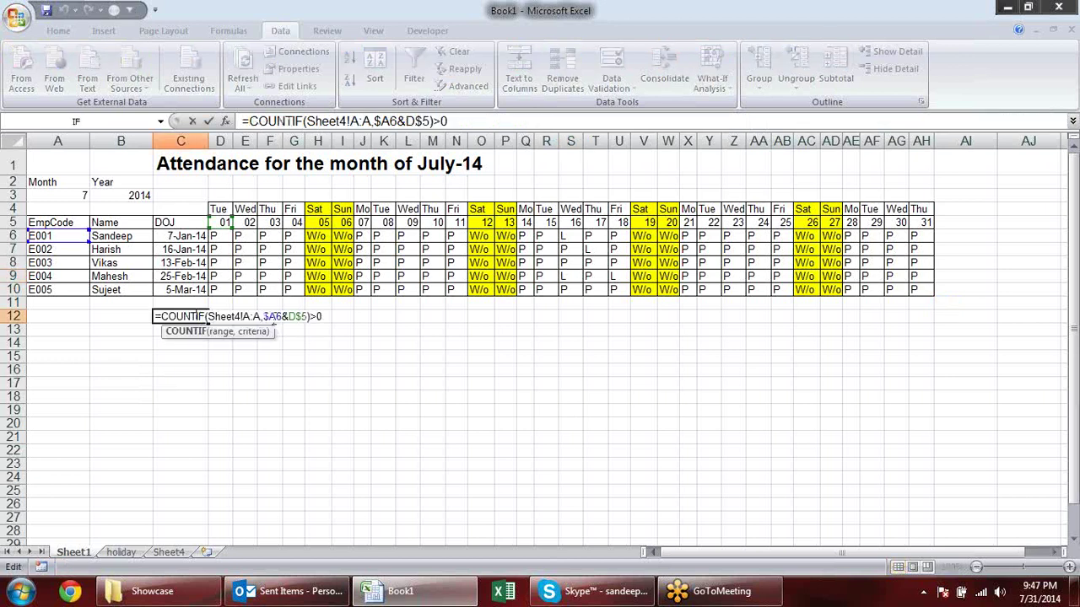
drag(260, 317, 249, 316)
key(F4)
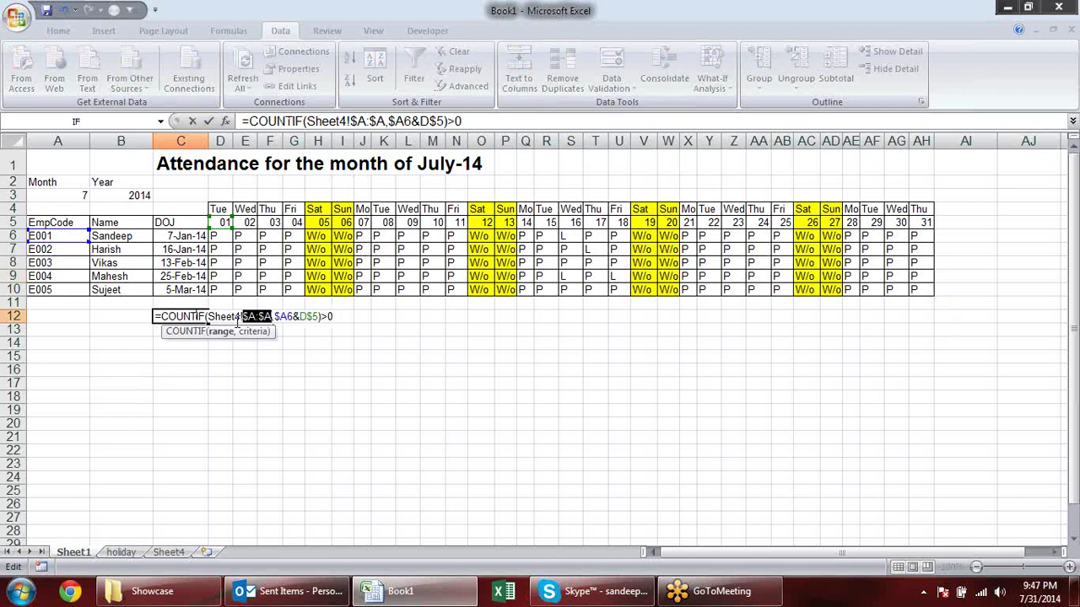
drag(333, 316, 146, 323)
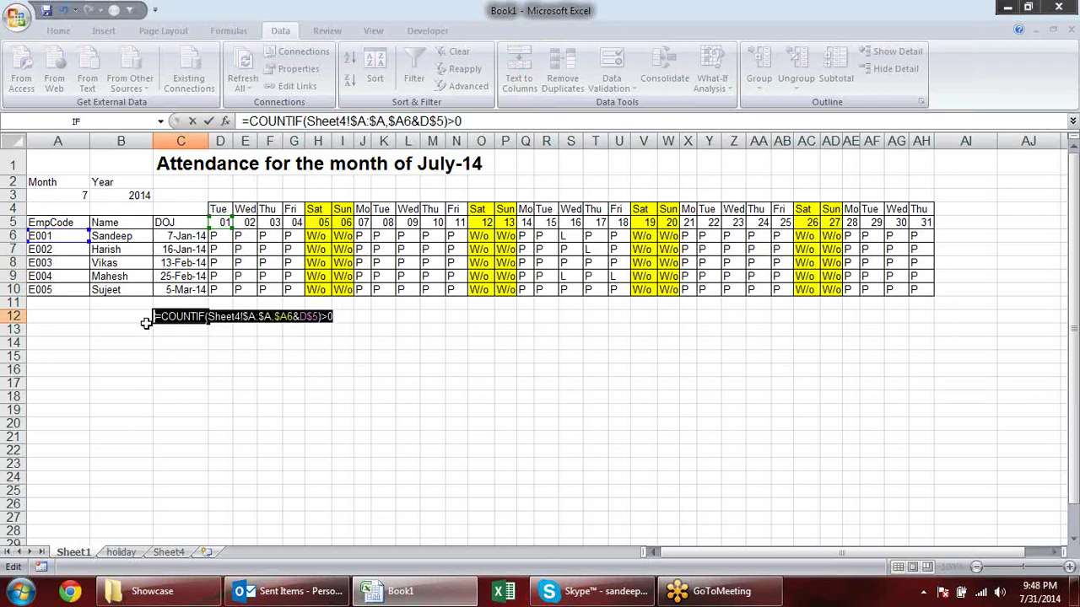
key(ctrl+Return)
click(221, 238)
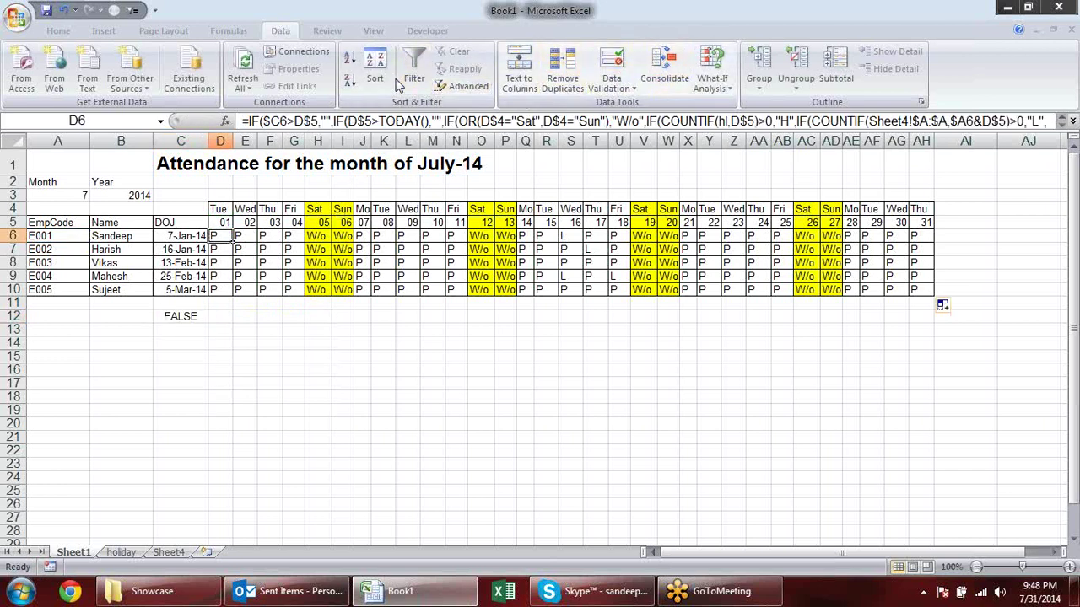
Start a formula-based conditional formatting rule using =COUNTIF(Sheet4!$A:$A,$A6&D$5)>0.
click(58, 30)
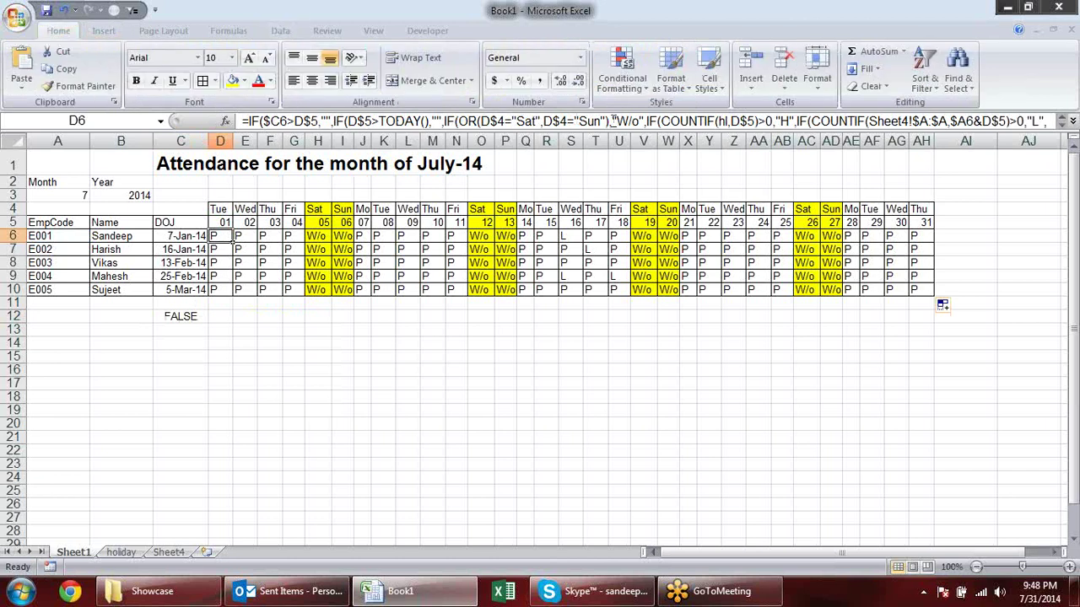
click(643, 88)
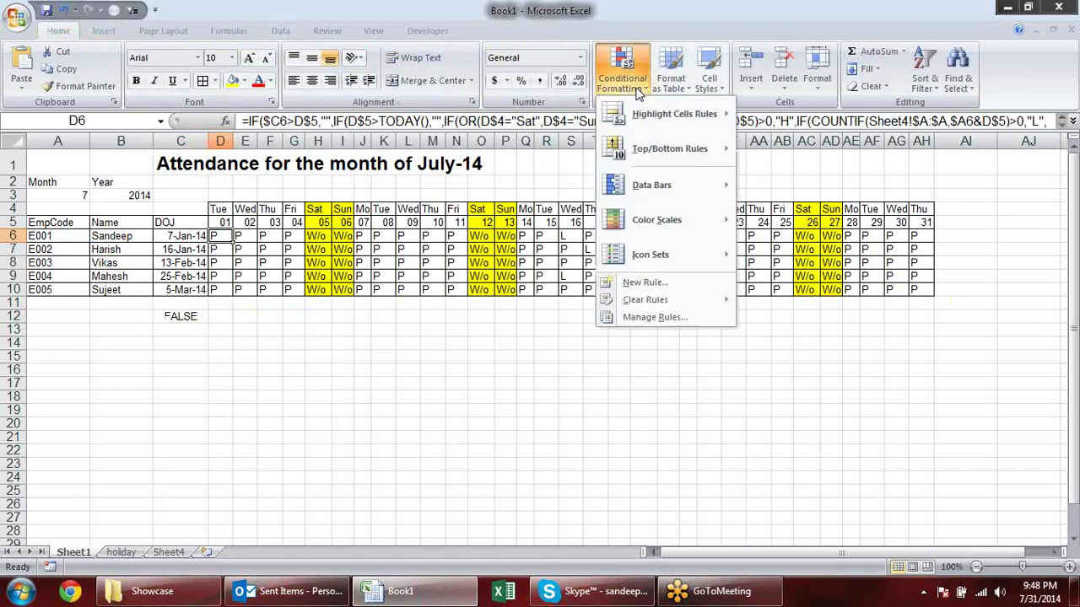
click(675, 284)
click(485, 206)
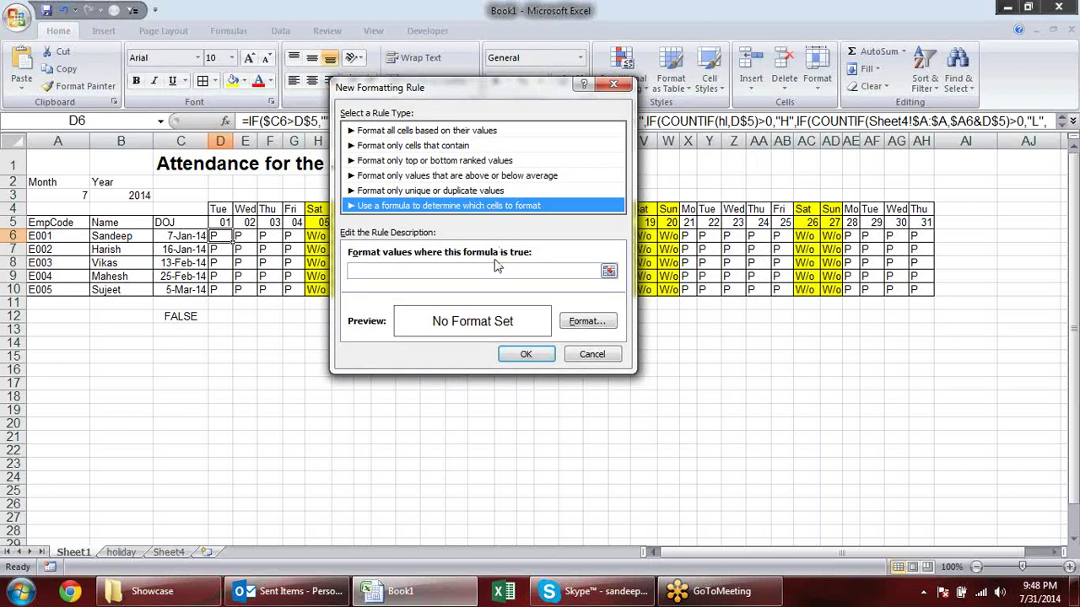
click(492, 270)
text(=COUNTIF(Sheet4!$A:$A,$A6&D$5)>0)
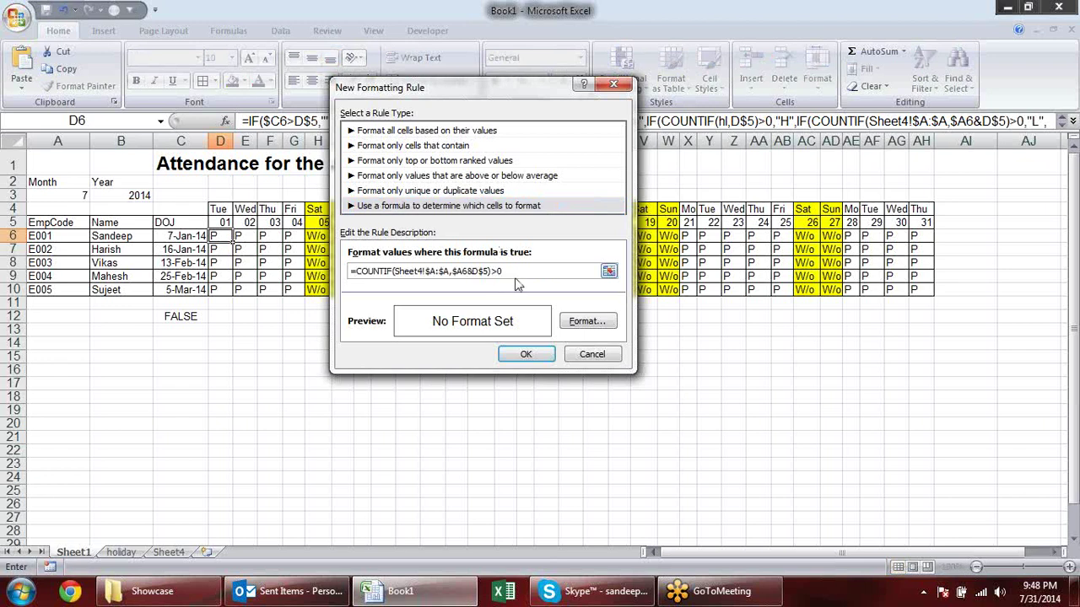
Give the rule a light pink fill and bold font, then try saving it.
click(586, 321)
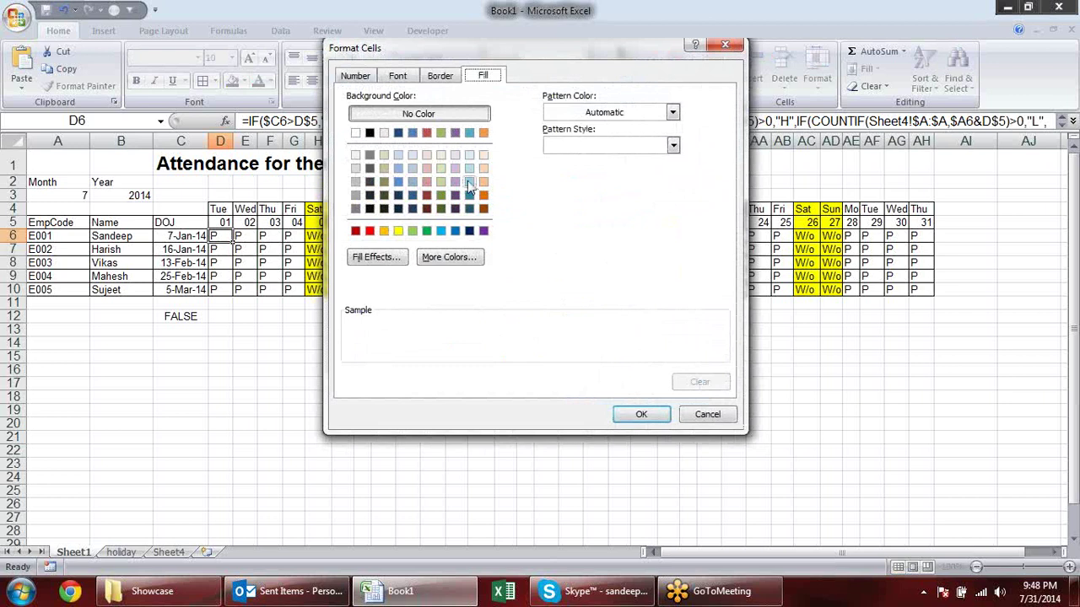
click(426, 169)
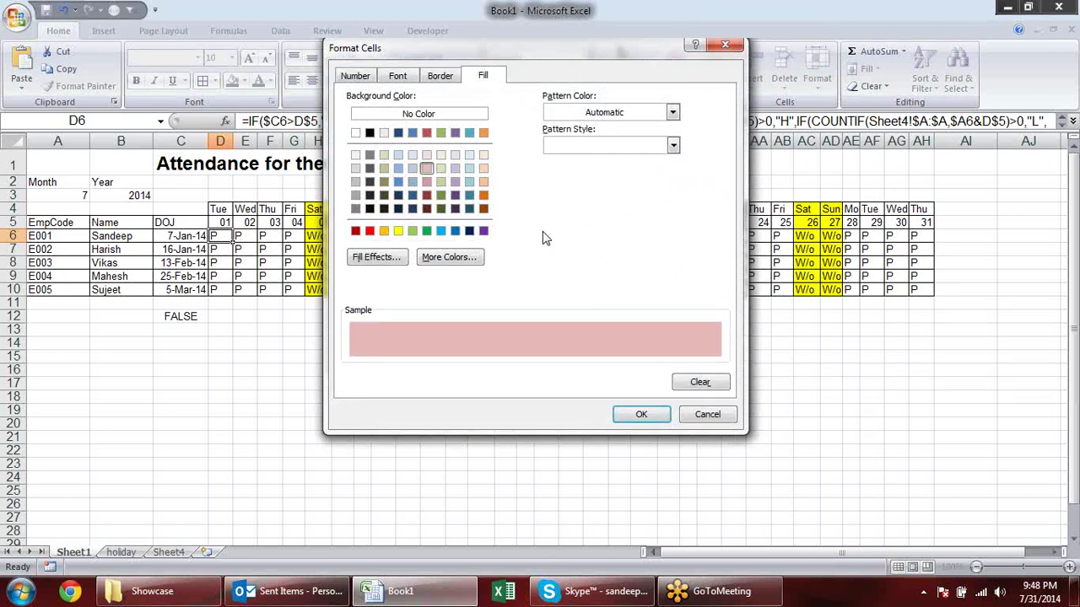
click(438, 79)
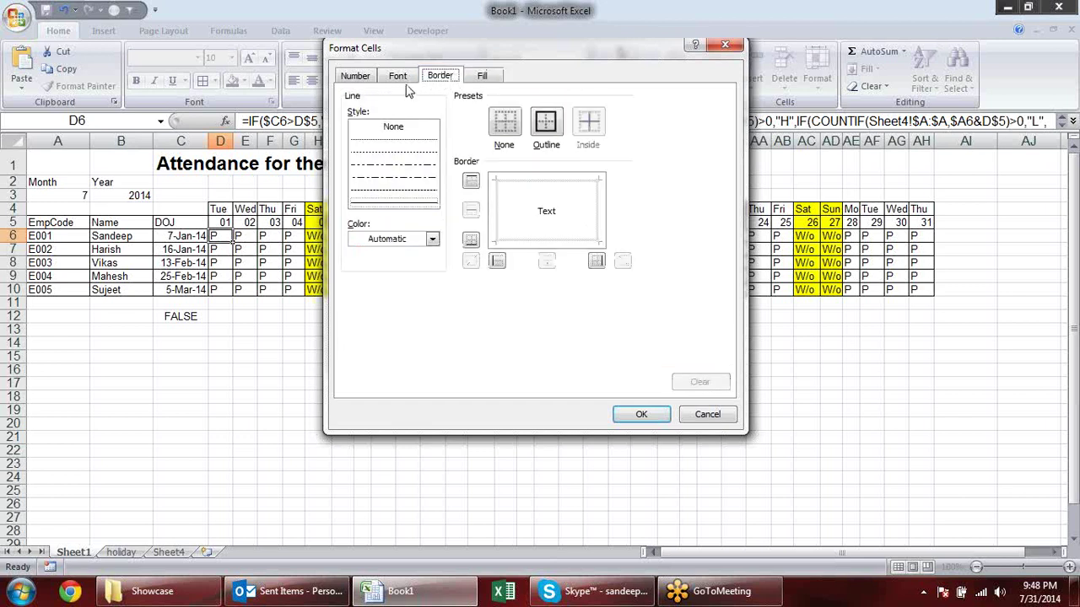
click(405, 78)
click(567, 148)
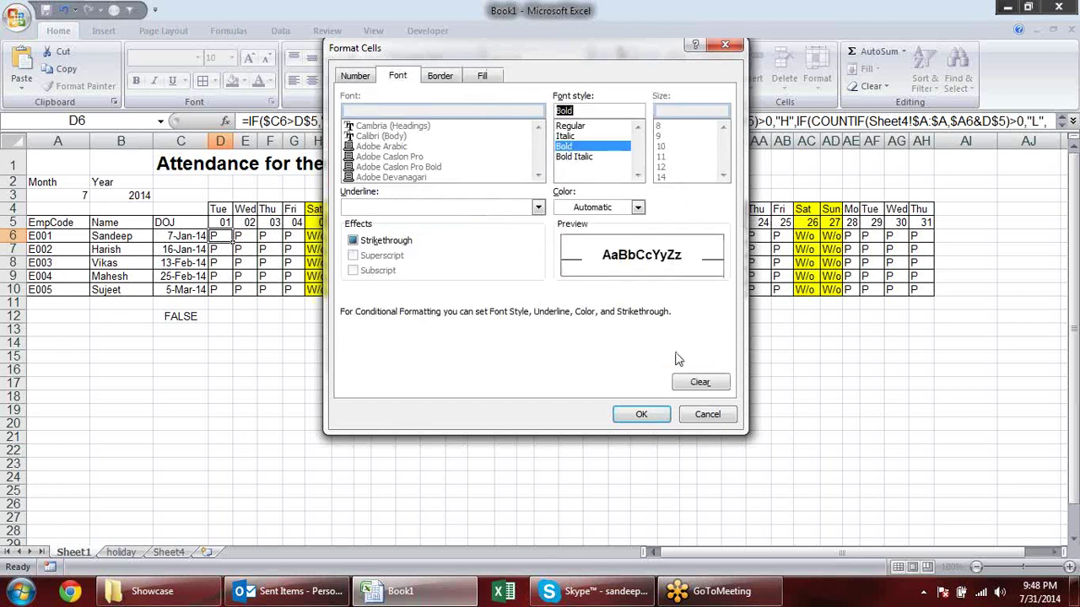
click(643, 415)
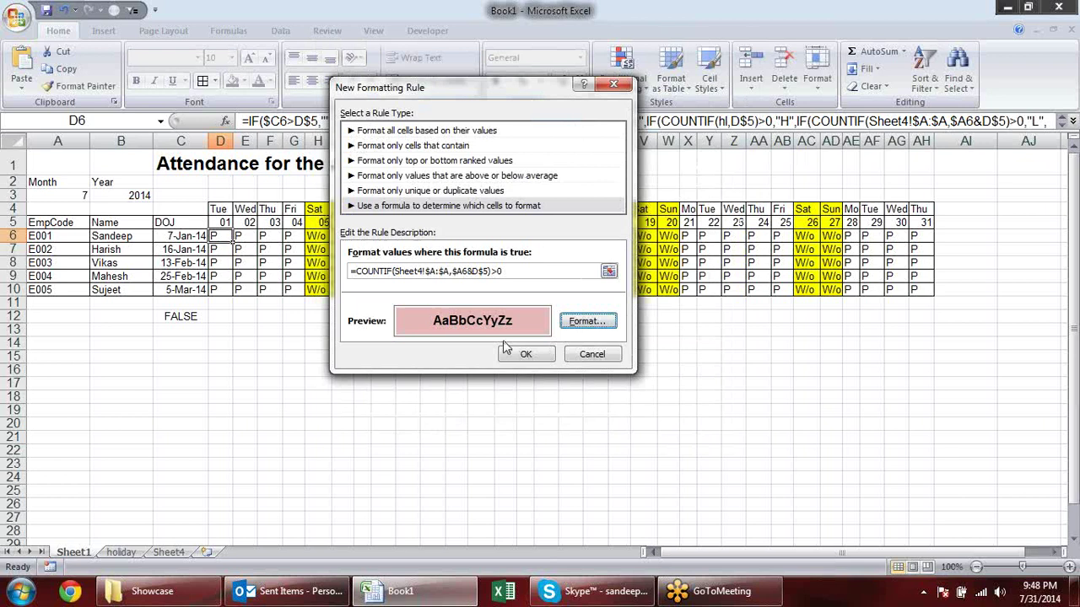
click(545, 359)
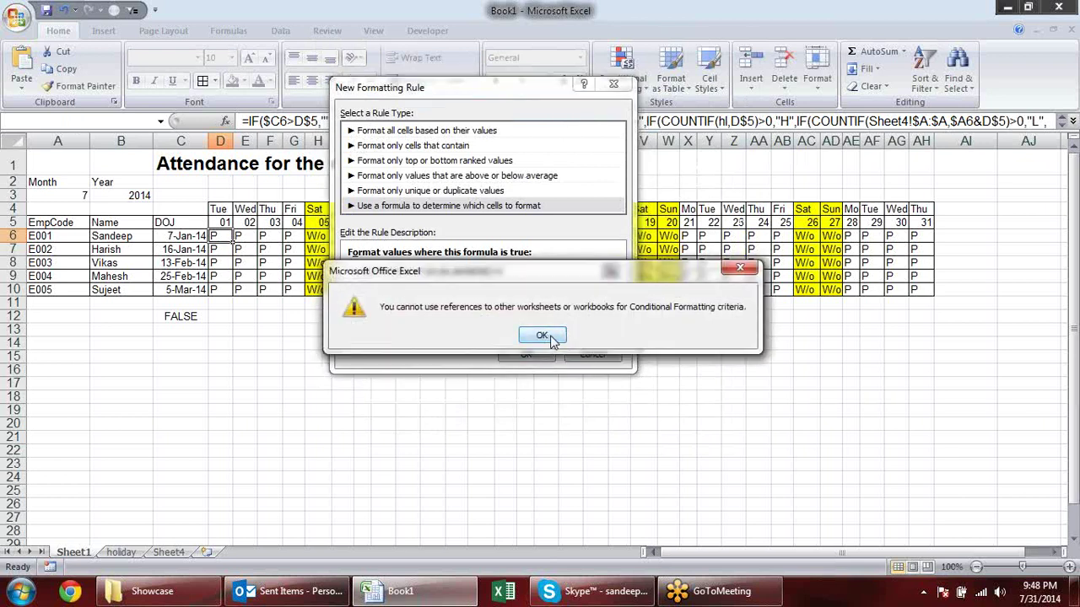
Dismiss the cross-sheet reference error, cancel the rule, and leave C12 unchanged.
click(543, 337)
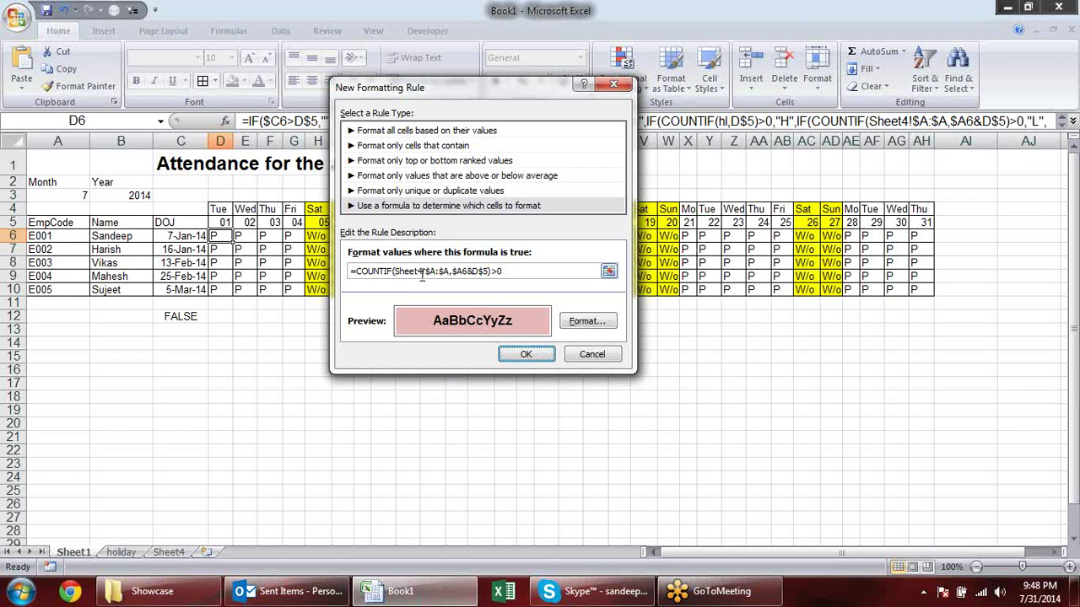
key(Escape)
click(194, 326)
click(184, 315)
double_click(184, 314)
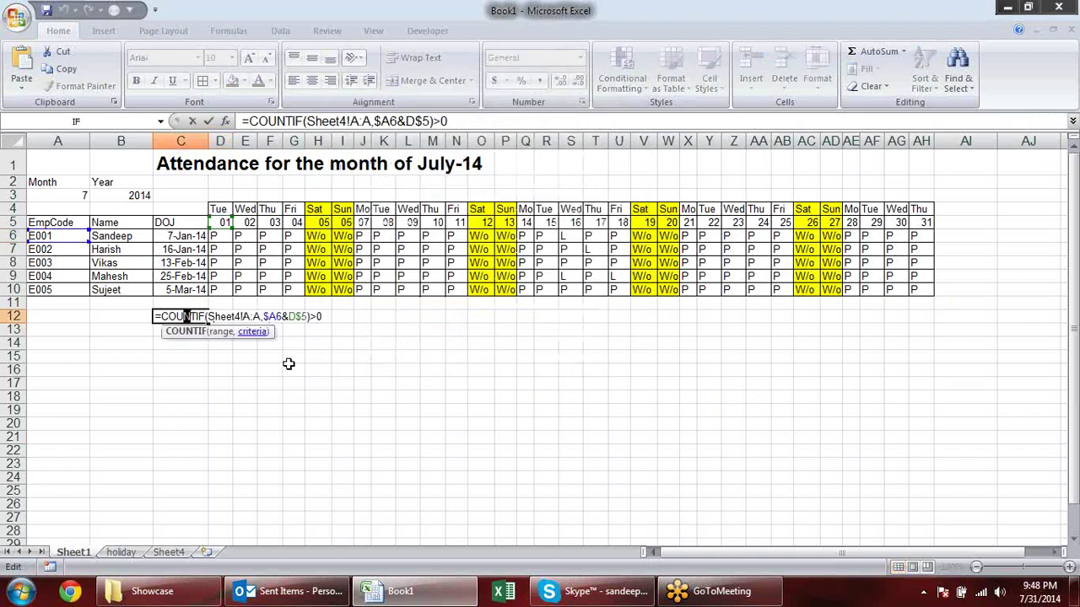
key(Escape)
Name Sheet4's column A as lr in the Name Box.
click(169, 552)
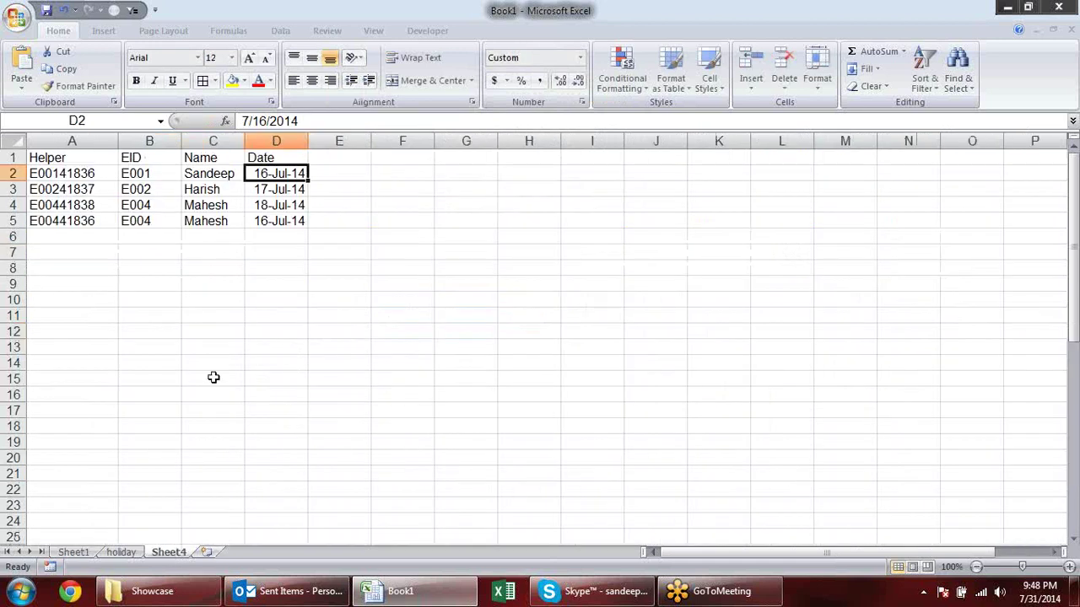
click(72, 145)
click(112, 123)
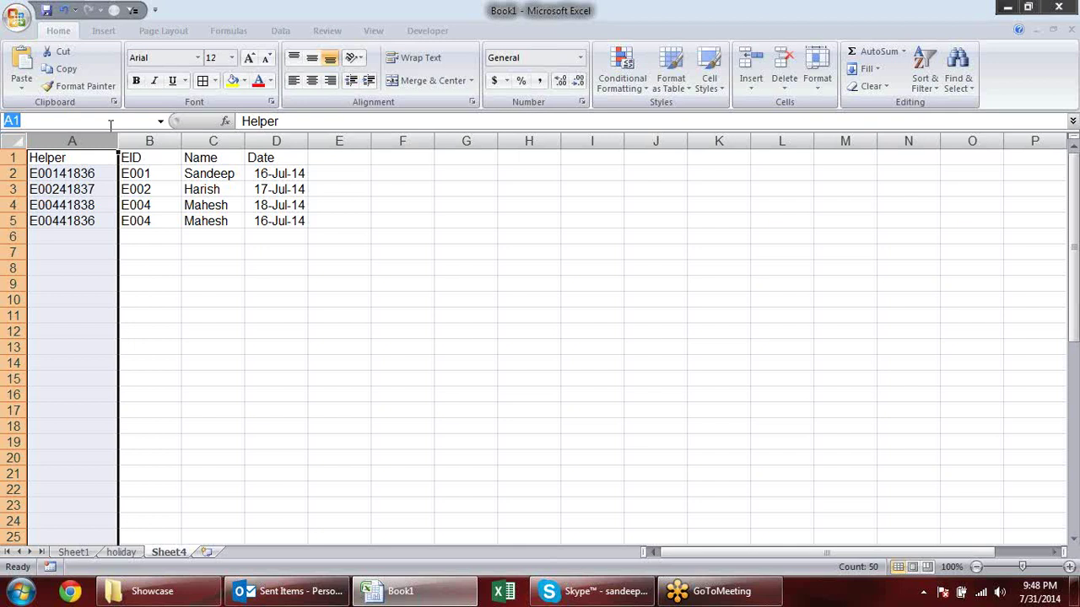
text(lr)
click(224, 266)
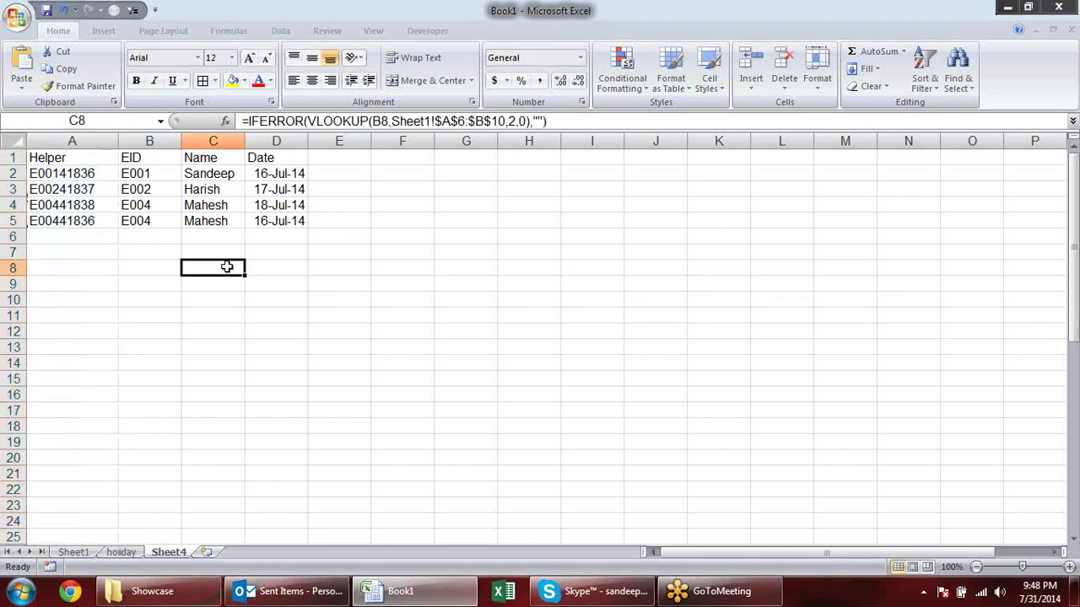
Replace Sheet4!A:A with lr in C12, giving =COUNTIF(lr,$A6&D$5)>0.
click(84, 550)
double_click(182, 316)
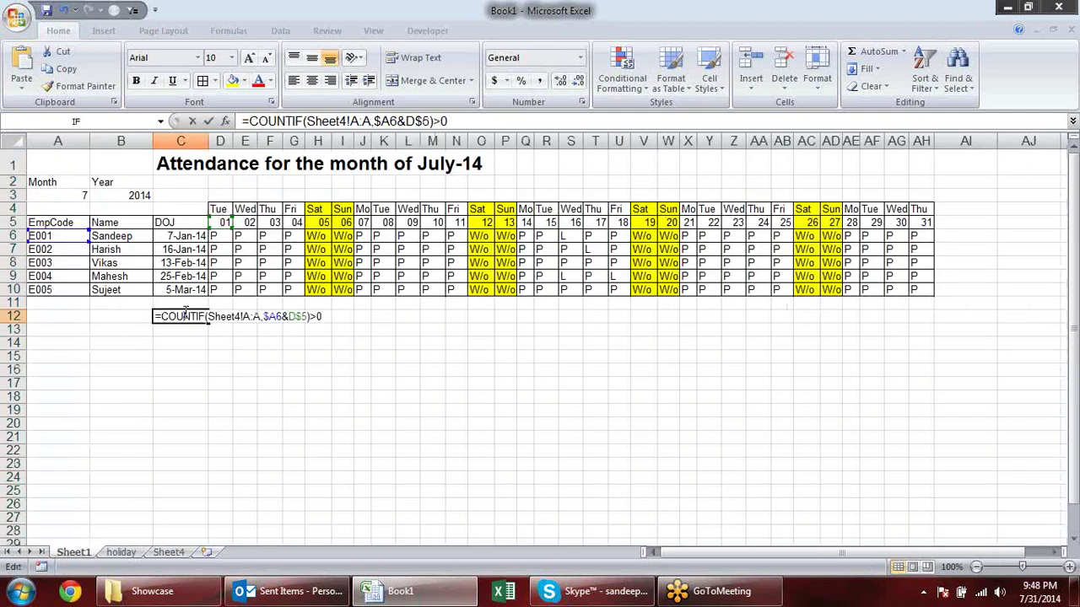
drag(260, 317, 209, 316)
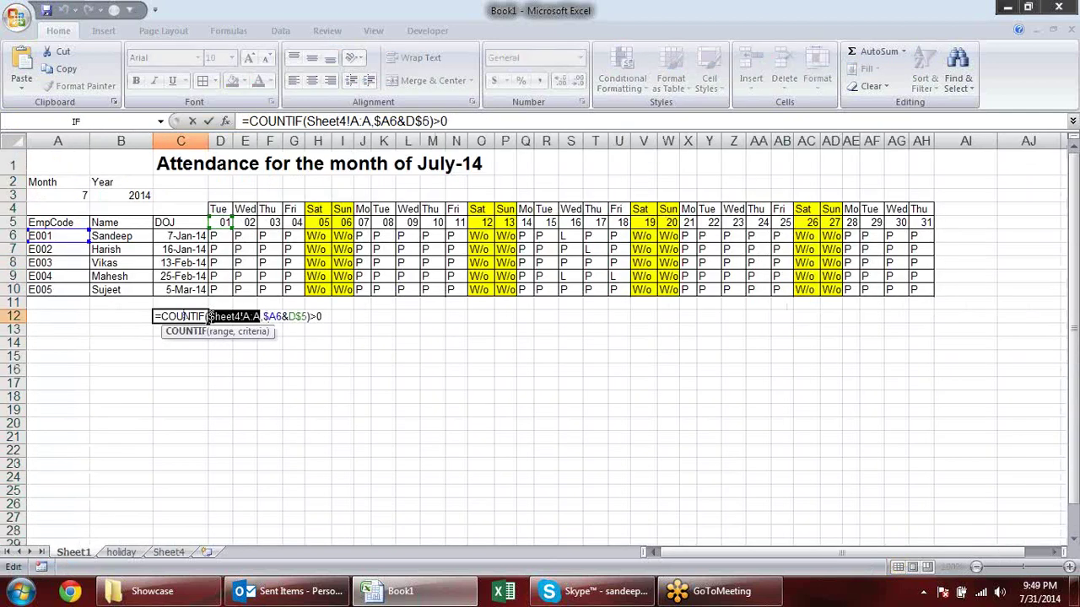
text(lr)
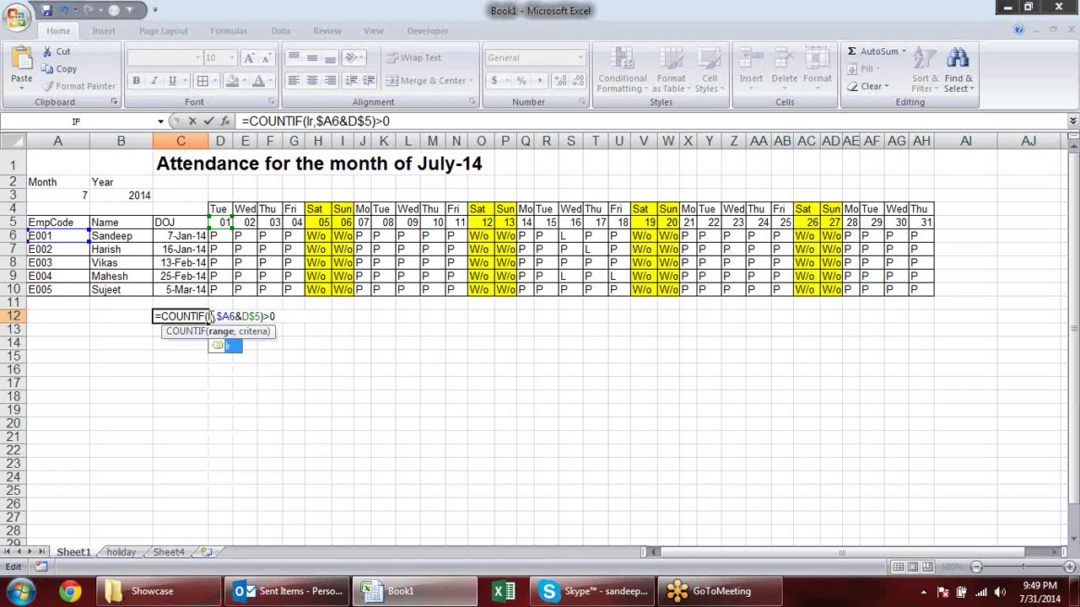
key(Return)
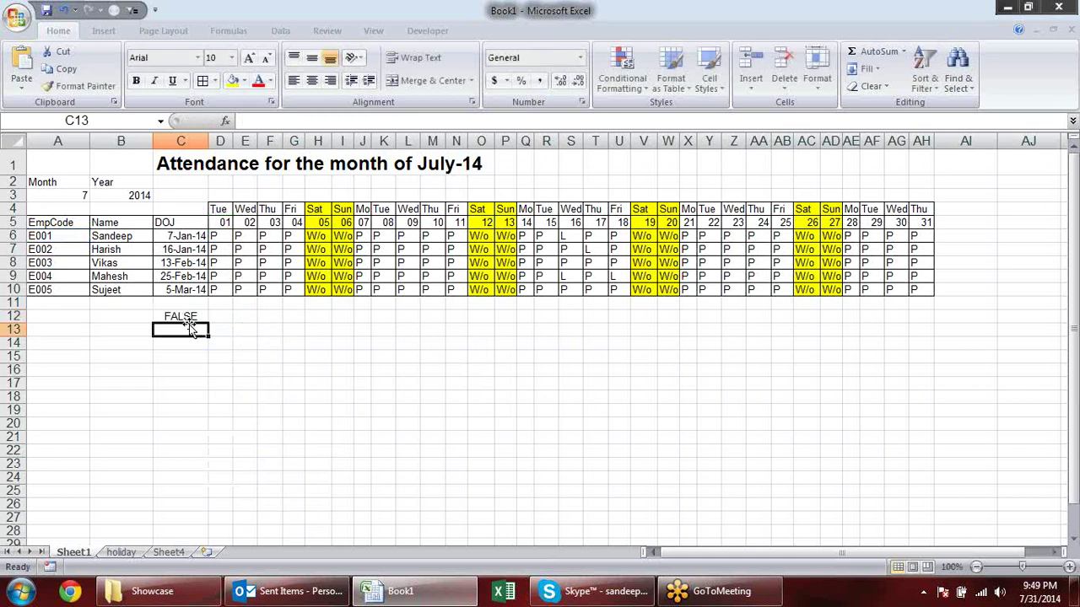
click(194, 318)
click(408, 121)
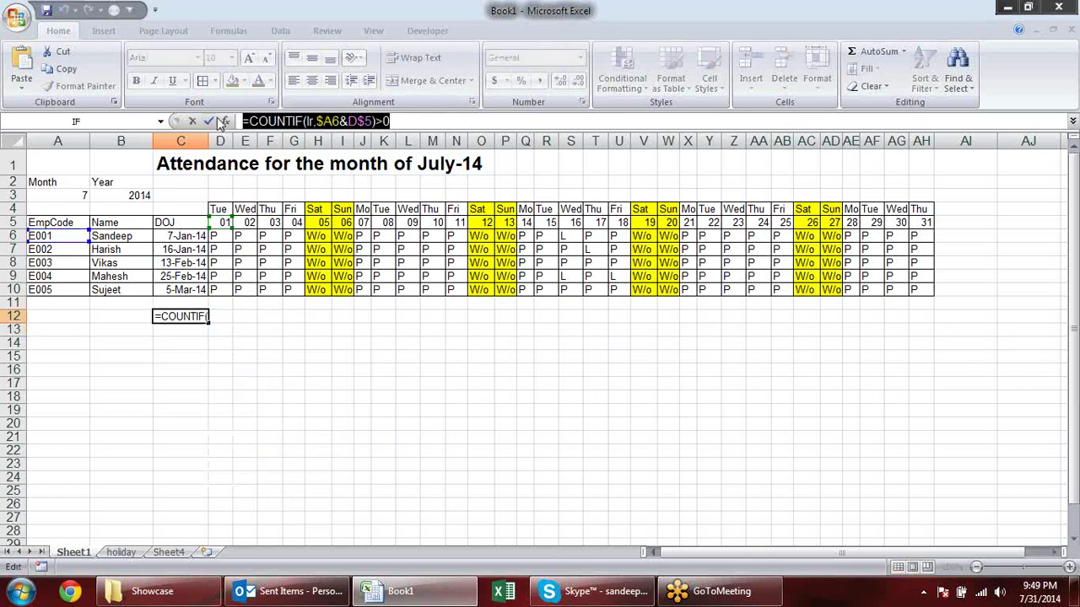
key(Escape)
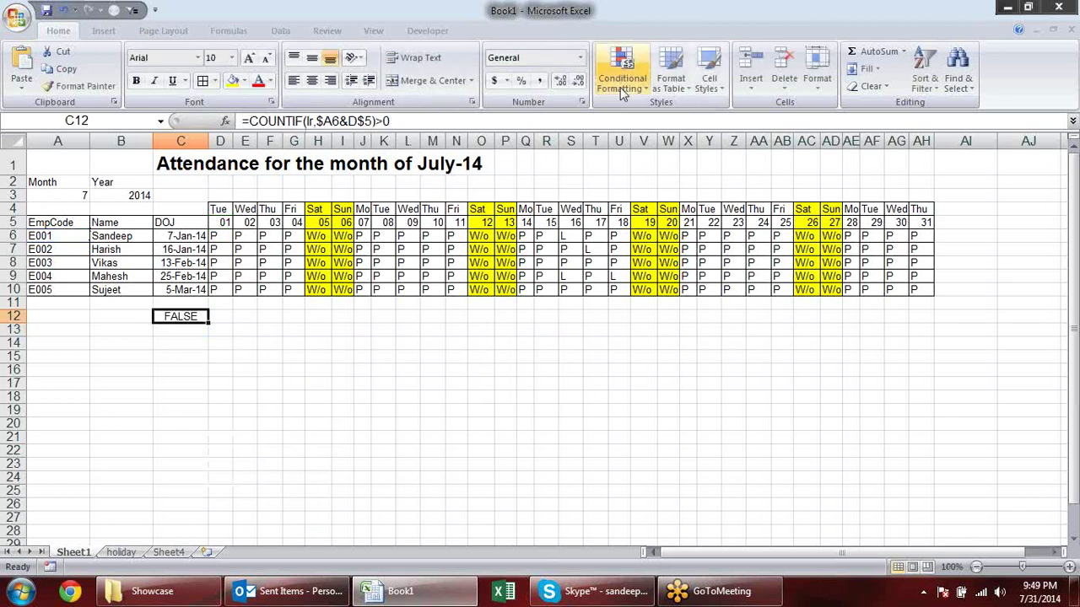
click(221, 236)
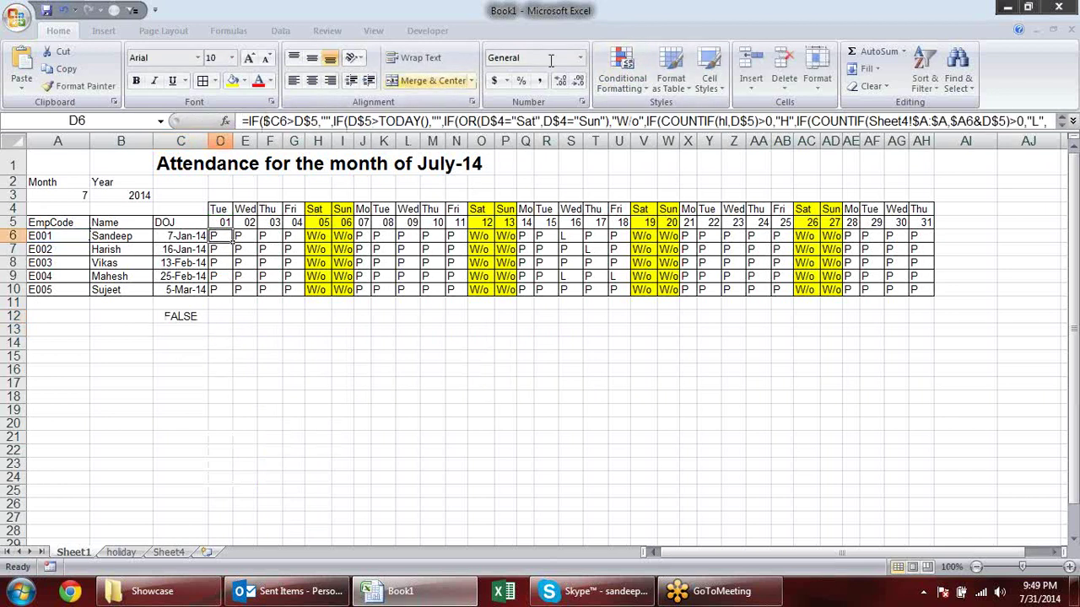
click(622, 72)
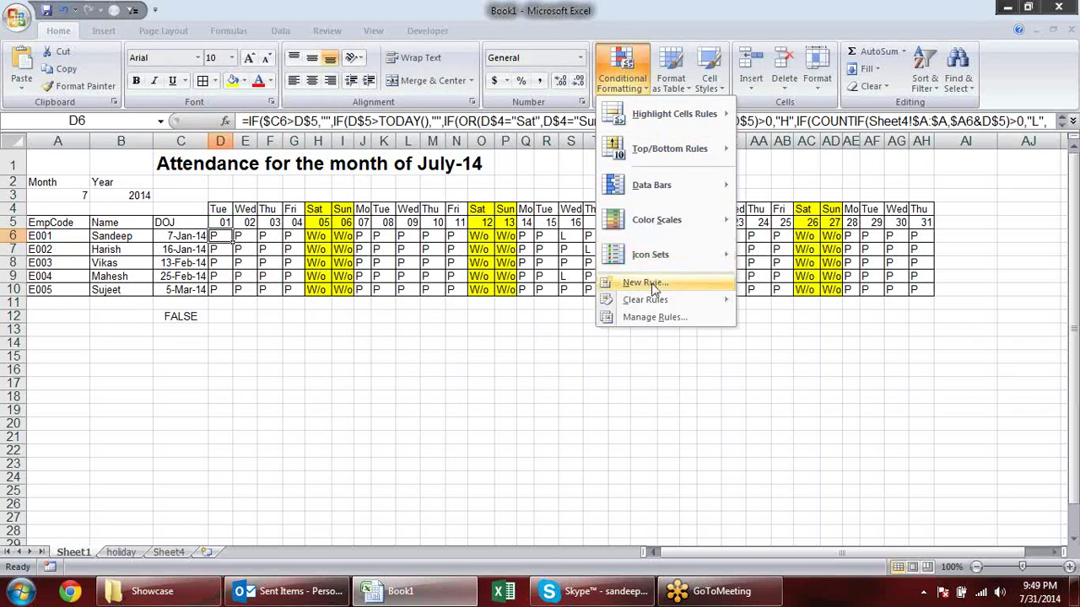
Add the formula rule =COUNTIF(lr,$A6&D$5)>0 to D6 with no format set.
click(644, 282)
click(395, 186)
click(414, 249)
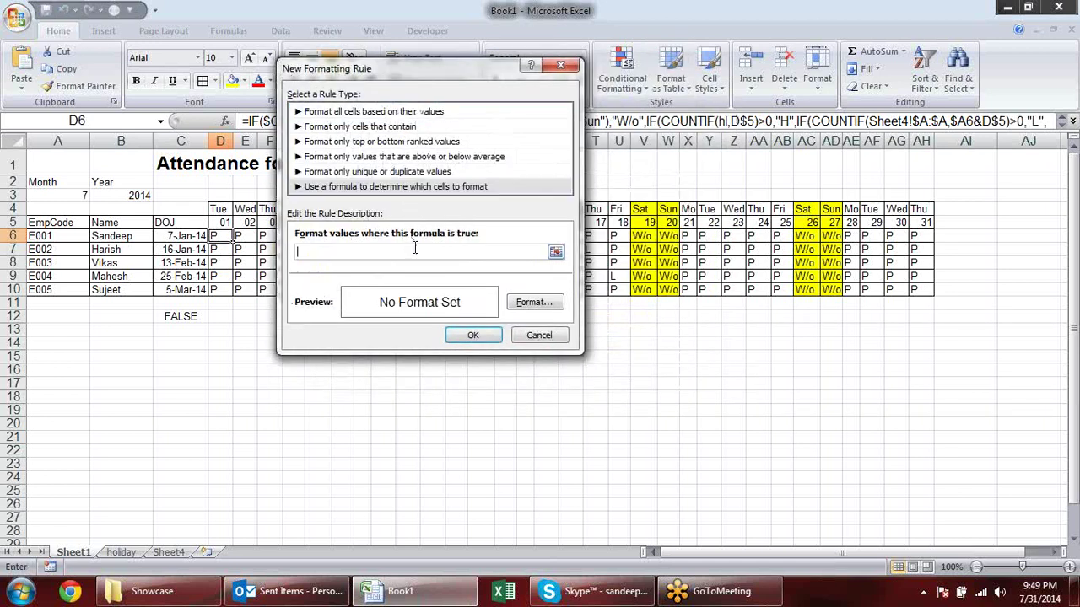
text(=COUNTIF(lr,$A6&D$5)>0)
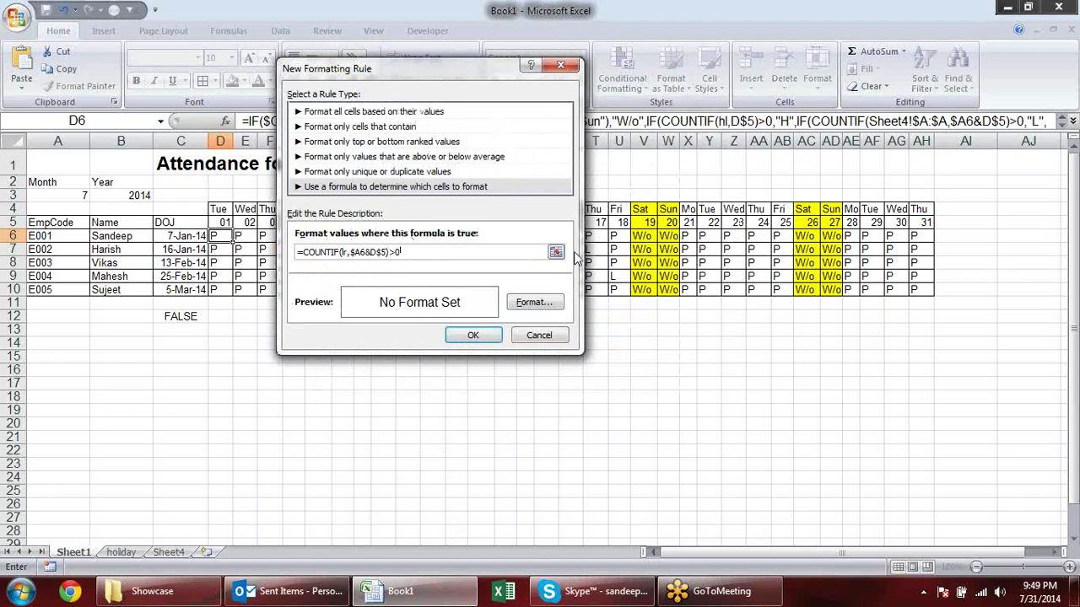
click(474, 335)
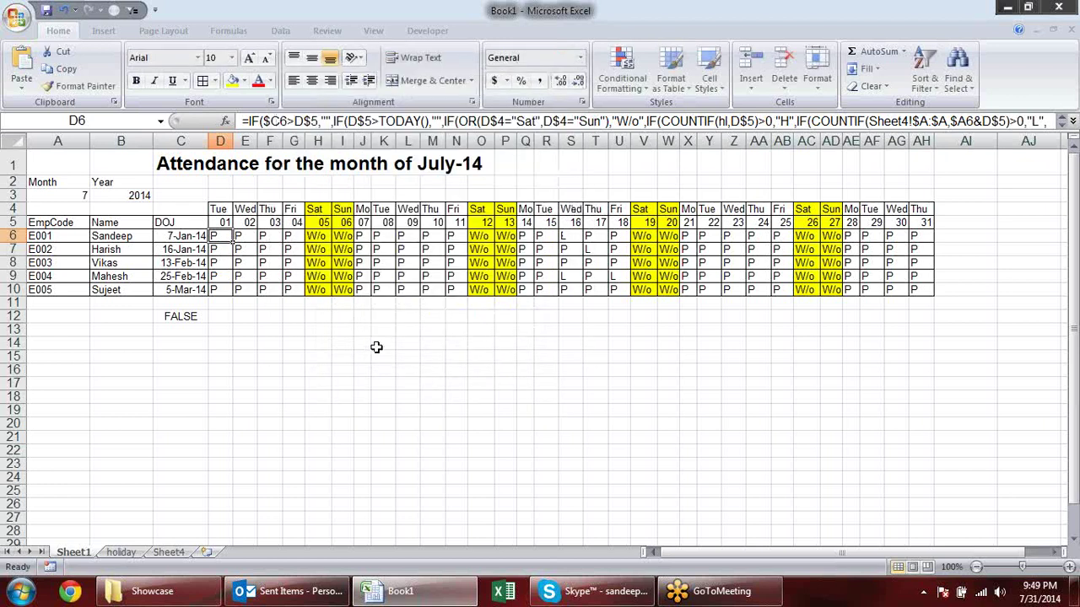
click(74, 87)
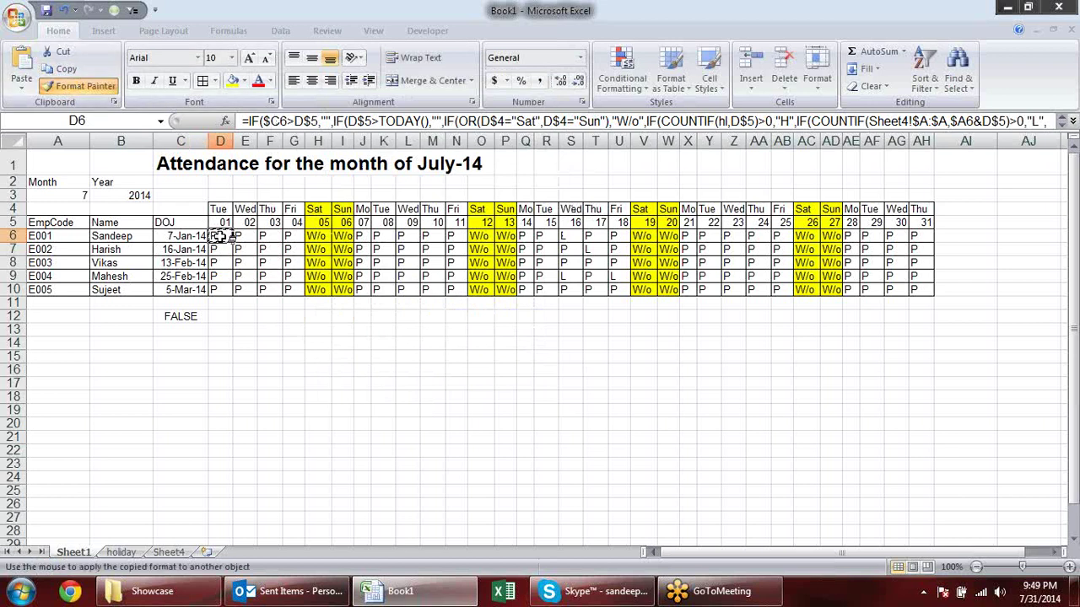
drag(219, 236, 920, 290)
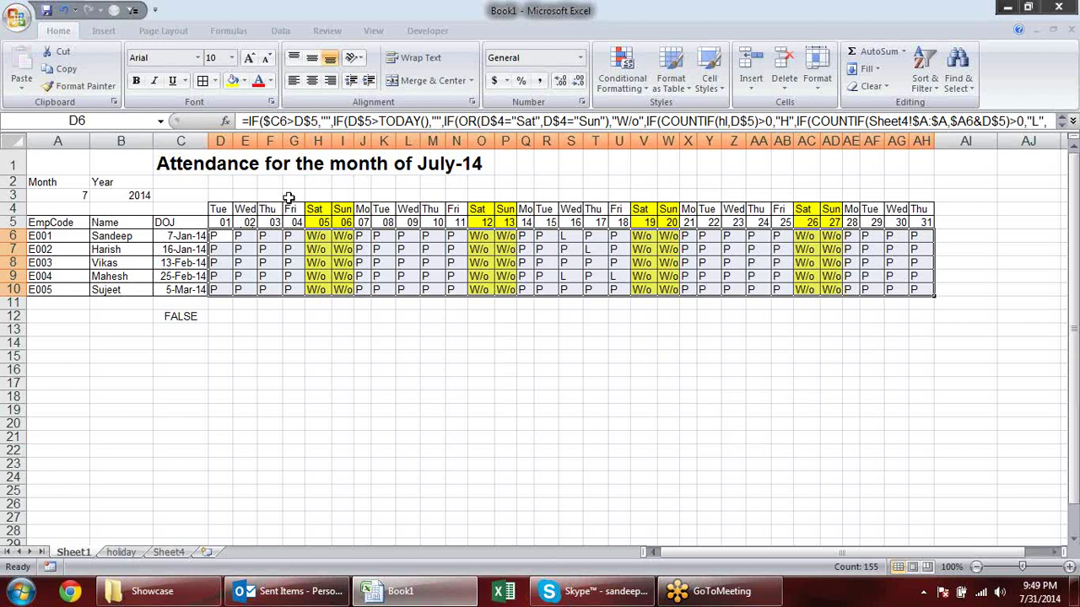
click(219, 237)
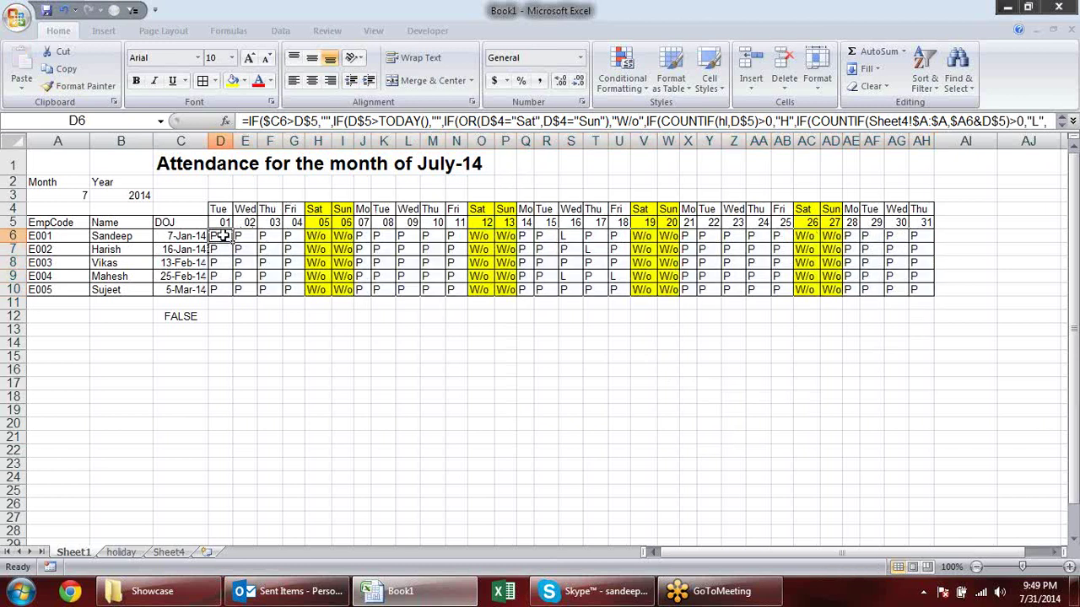
click(169, 552)
click(73, 552)
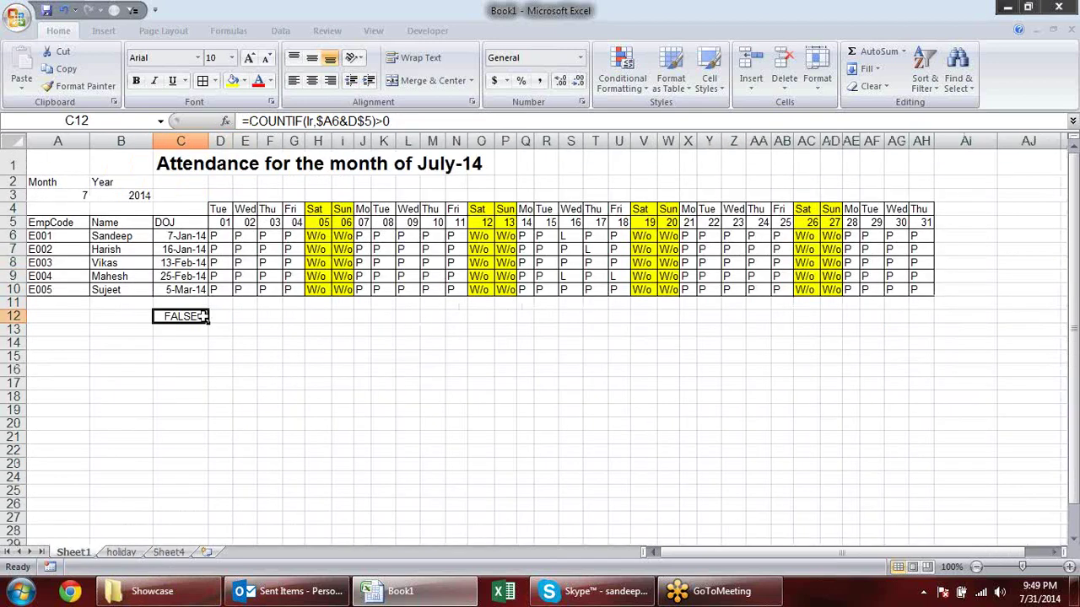
click(621, 72)
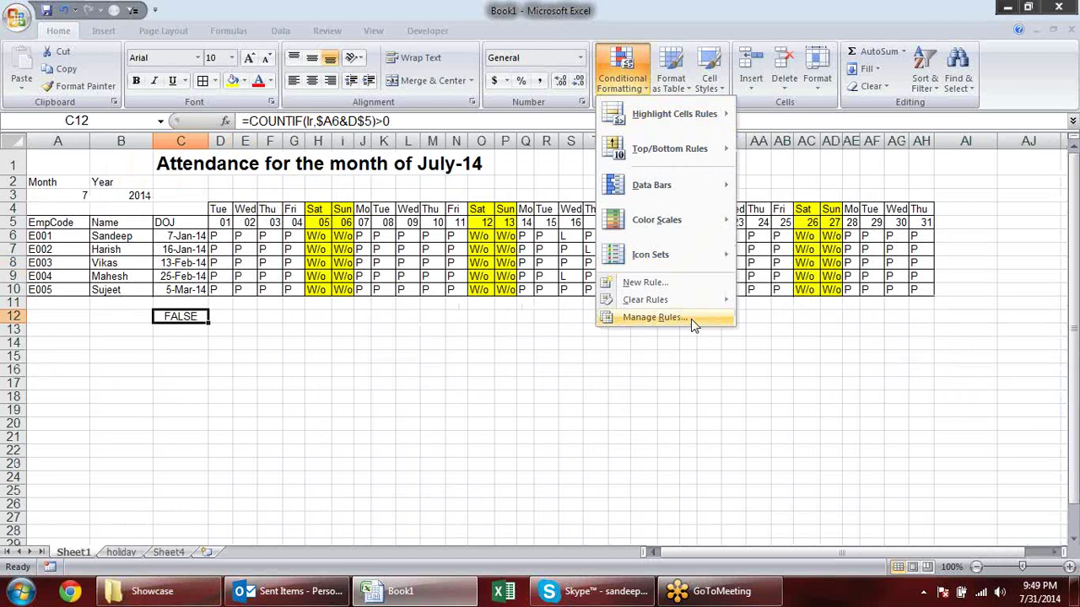
click(691, 319)
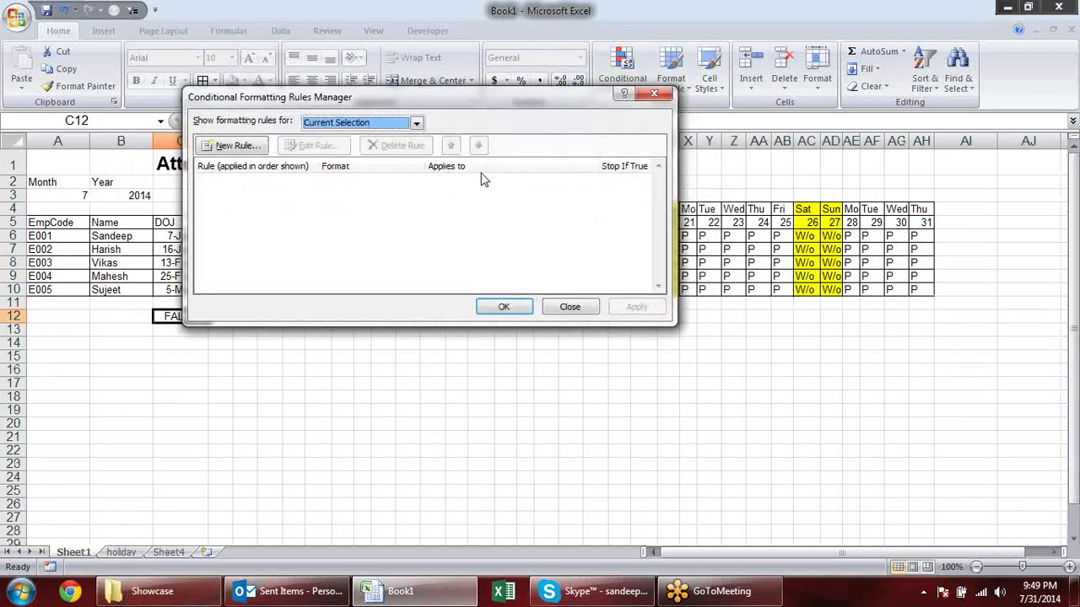
click(653, 93)
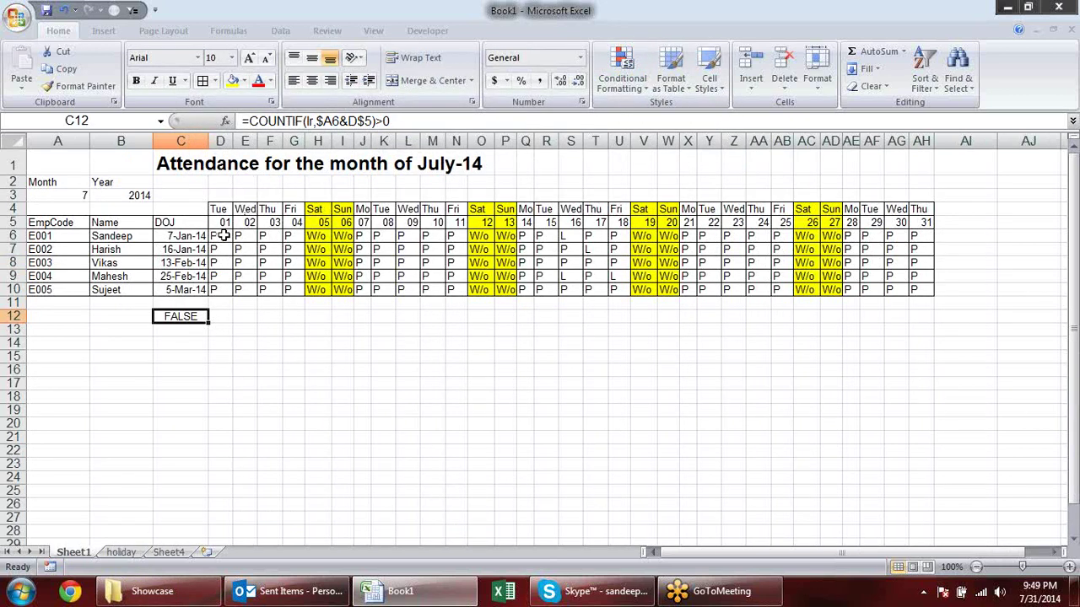
drag(224, 236, 915, 289)
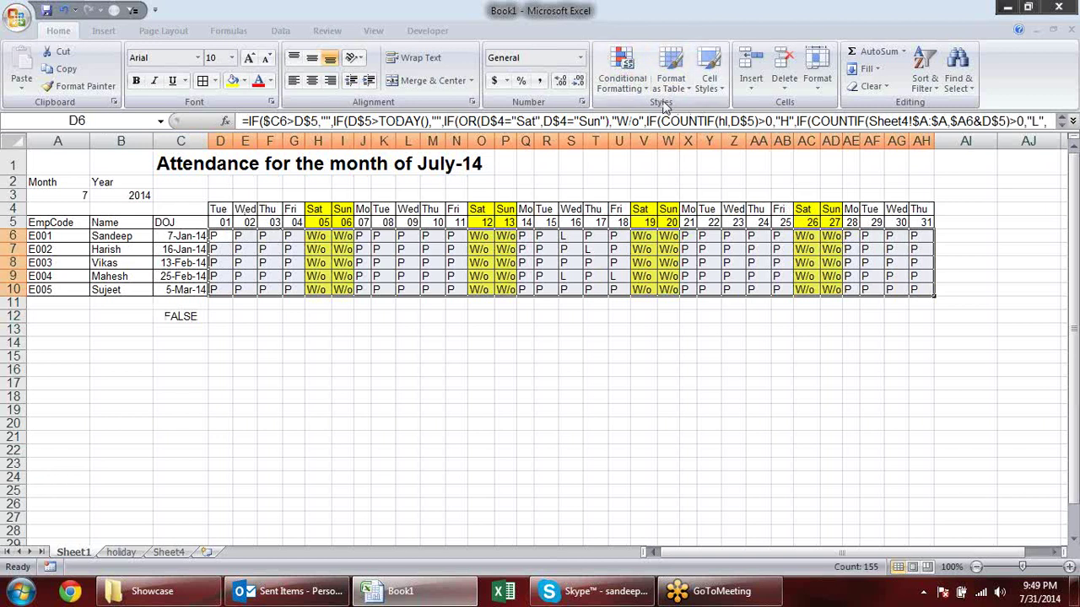
click(622, 74)
Edit the COUNTIF(lr…) conditional formatting rule to use a bold font.
click(666, 314)
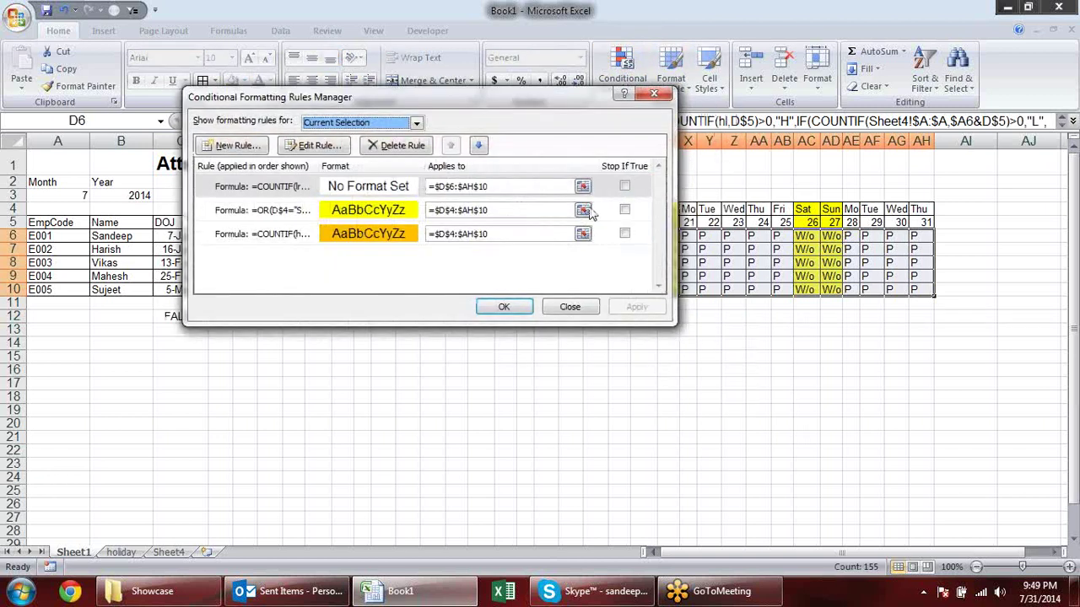
click(302, 187)
double_click(375, 187)
click(535, 303)
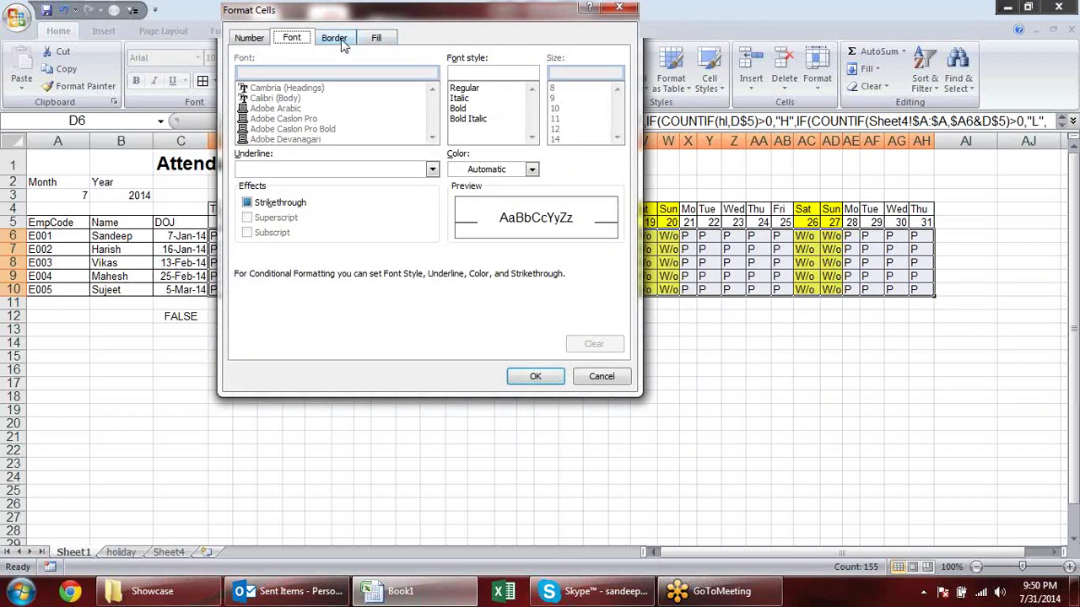
click(465, 109)
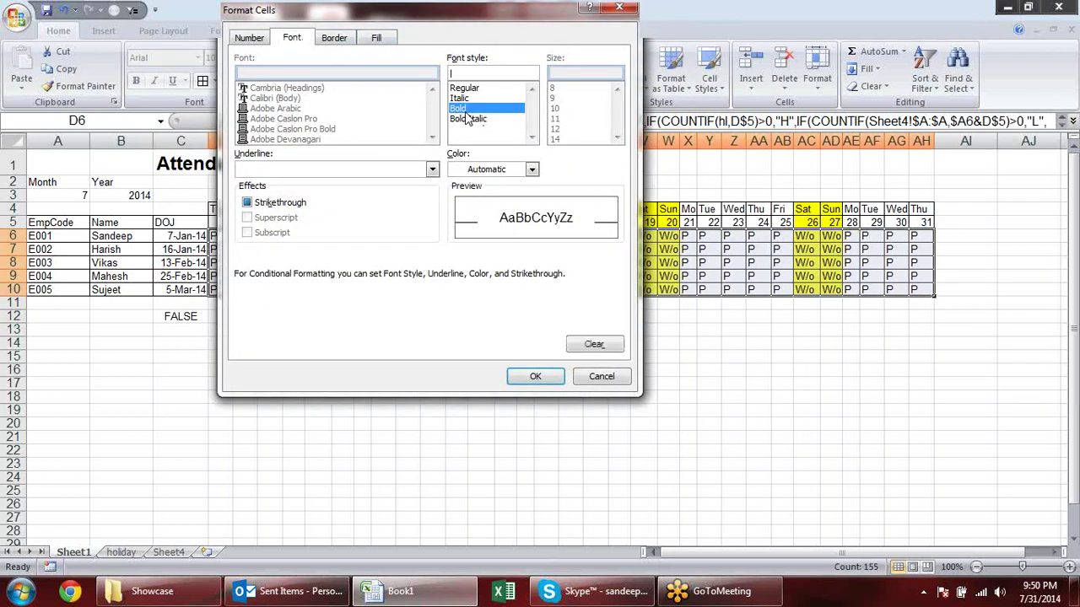
click(341, 40)
click(371, 40)
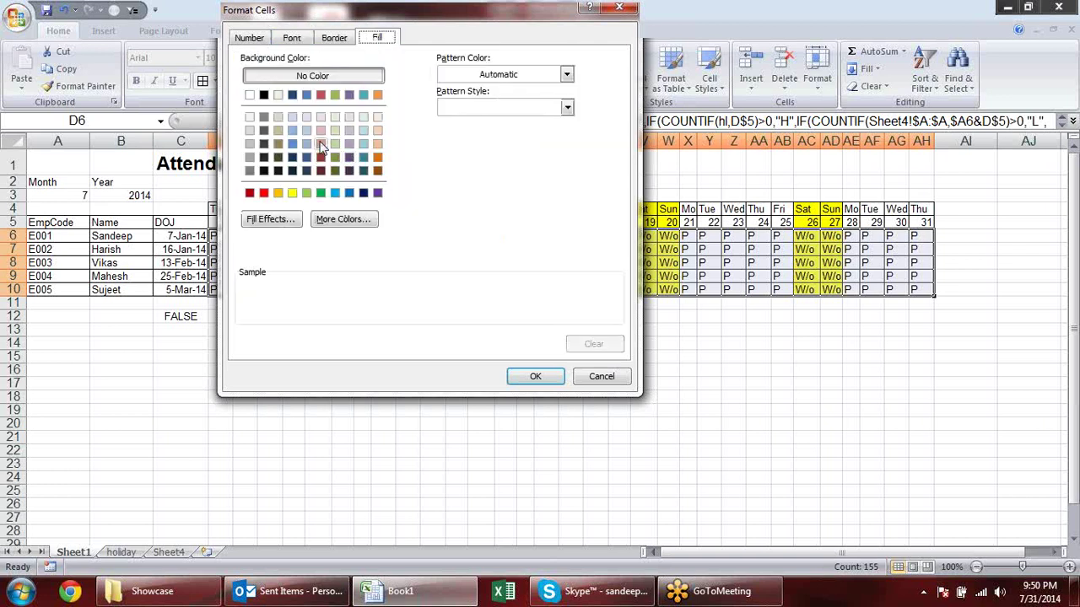
Give the leave rule a light orange fill and apply it to the grid.
click(321, 143)
click(377, 142)
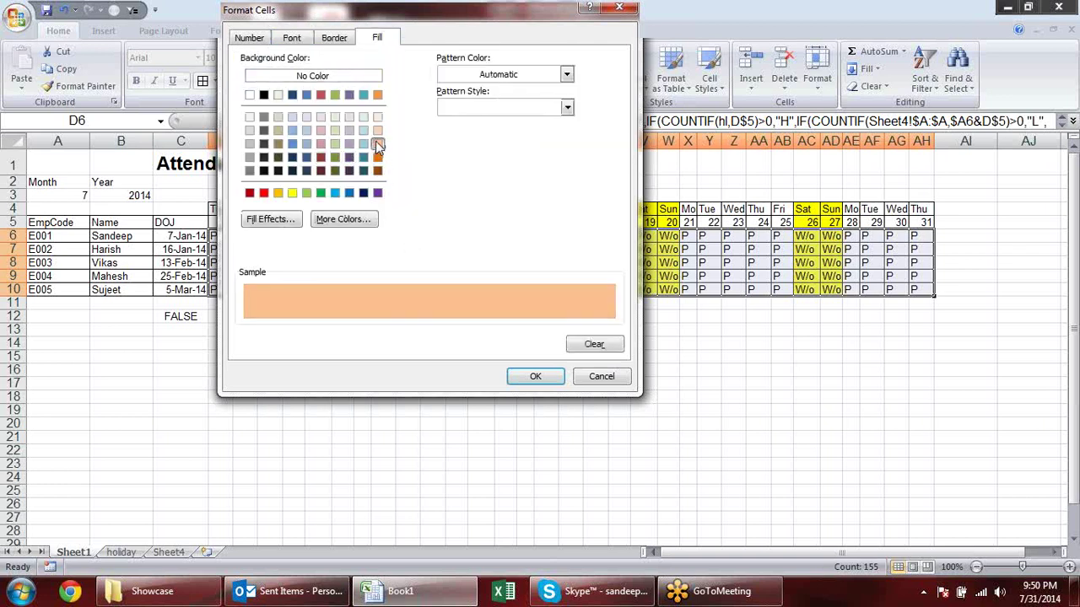
click(377, 131)
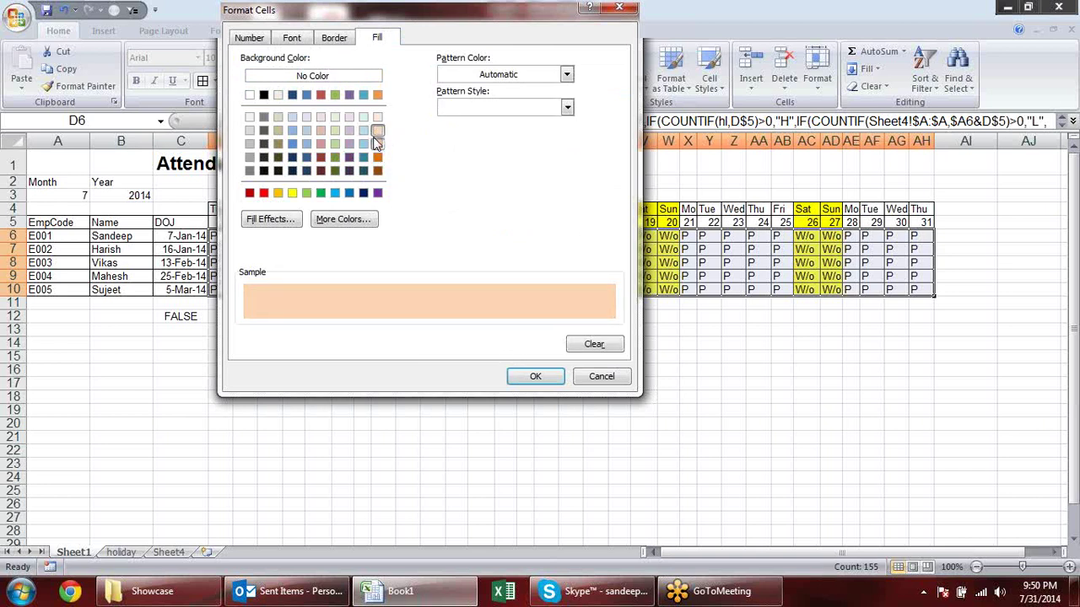
click(377, 143)
click(535, 376)
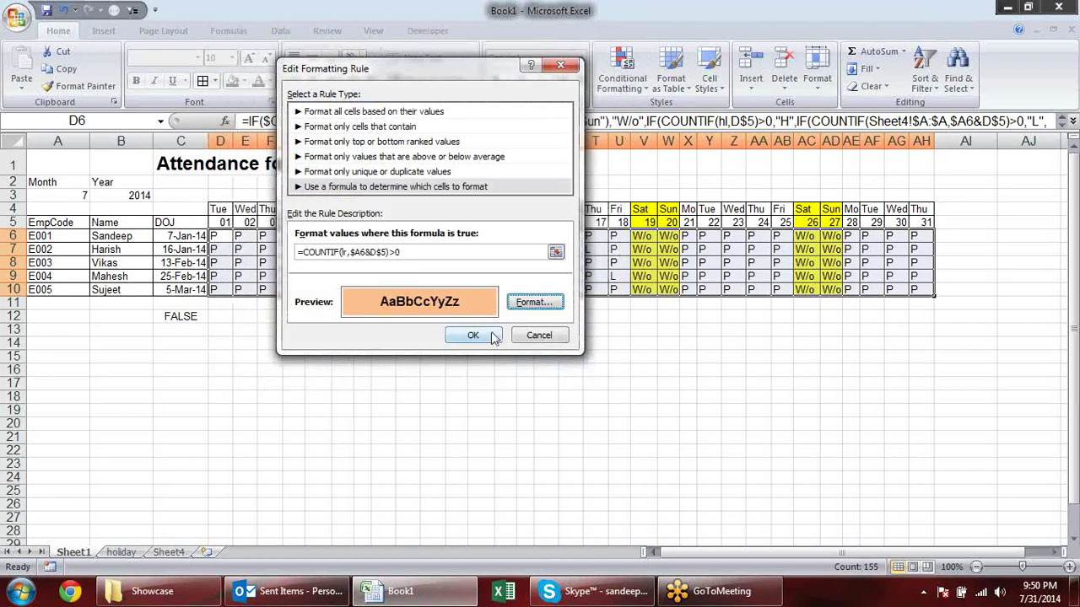
click(473, 335)
click(631, 311)
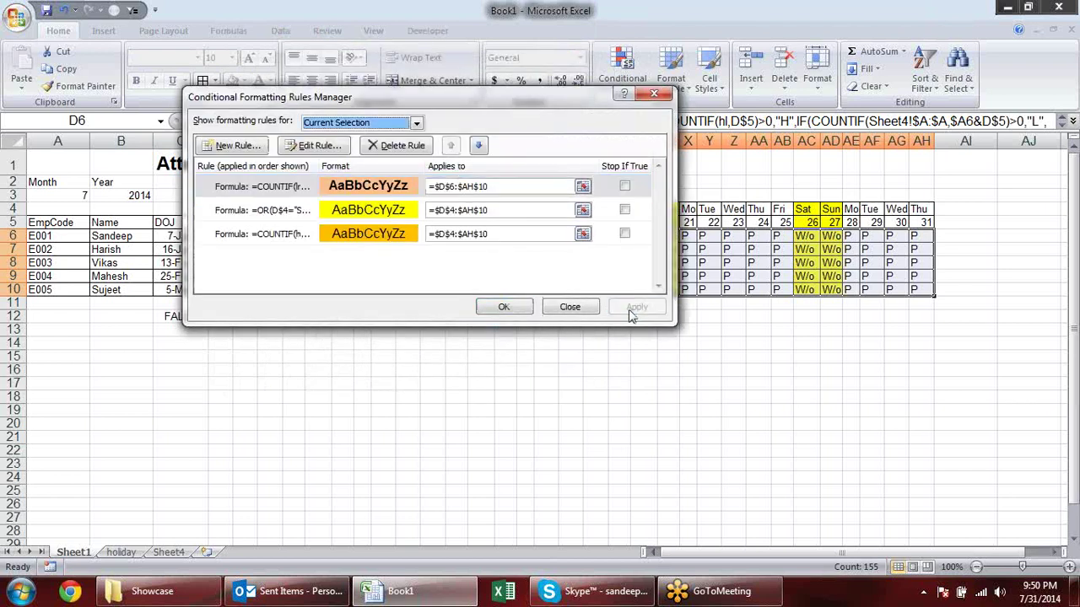
click(504, 308)
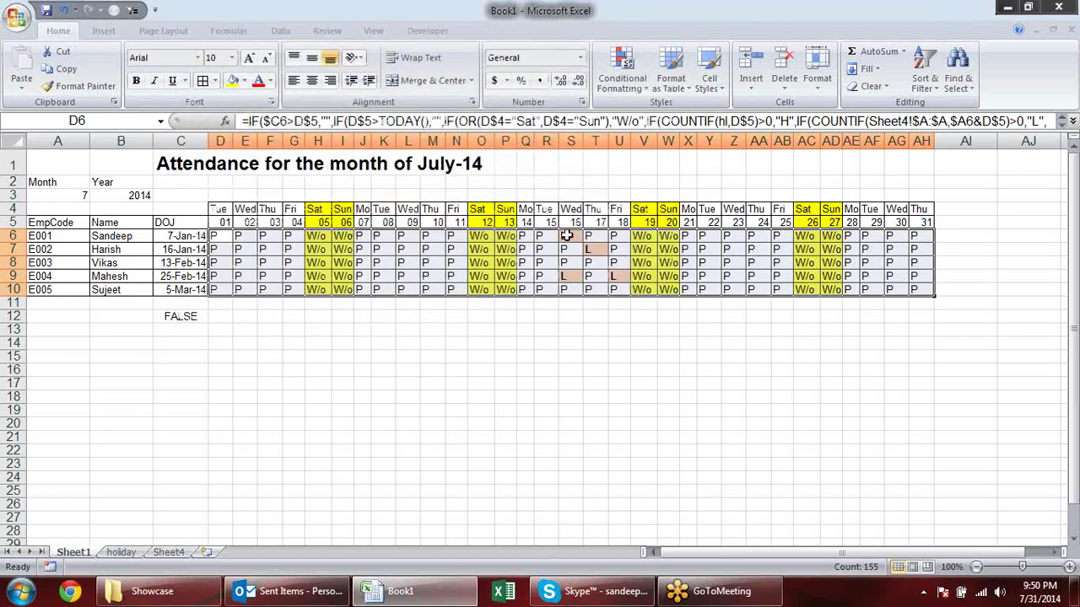
click(434, 357)
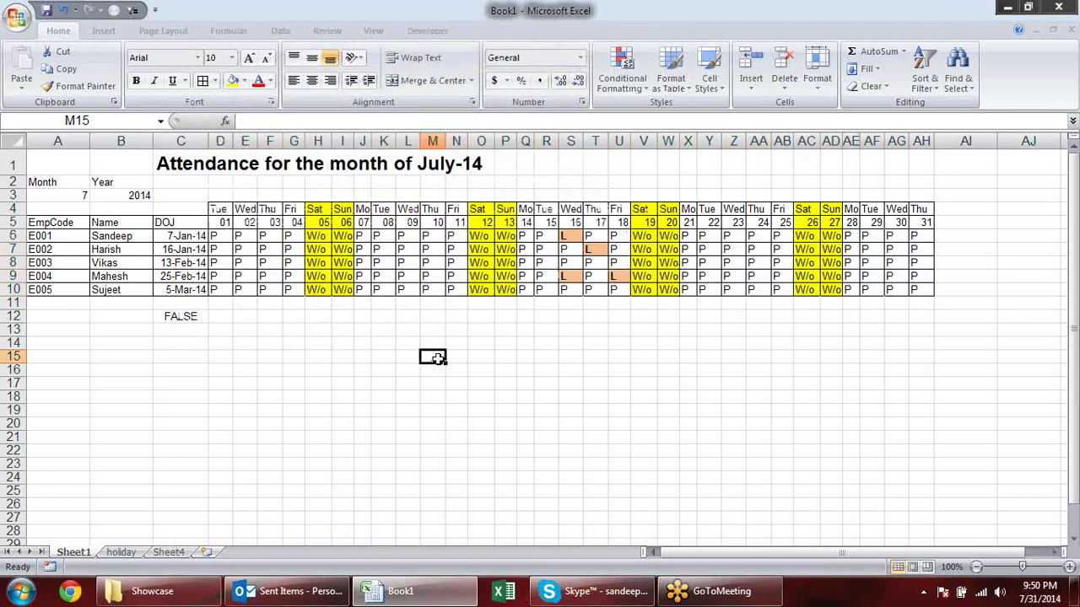
Clear the FALSE test formula from C12 and switch the month in A3 to 2.
click(180, 315)
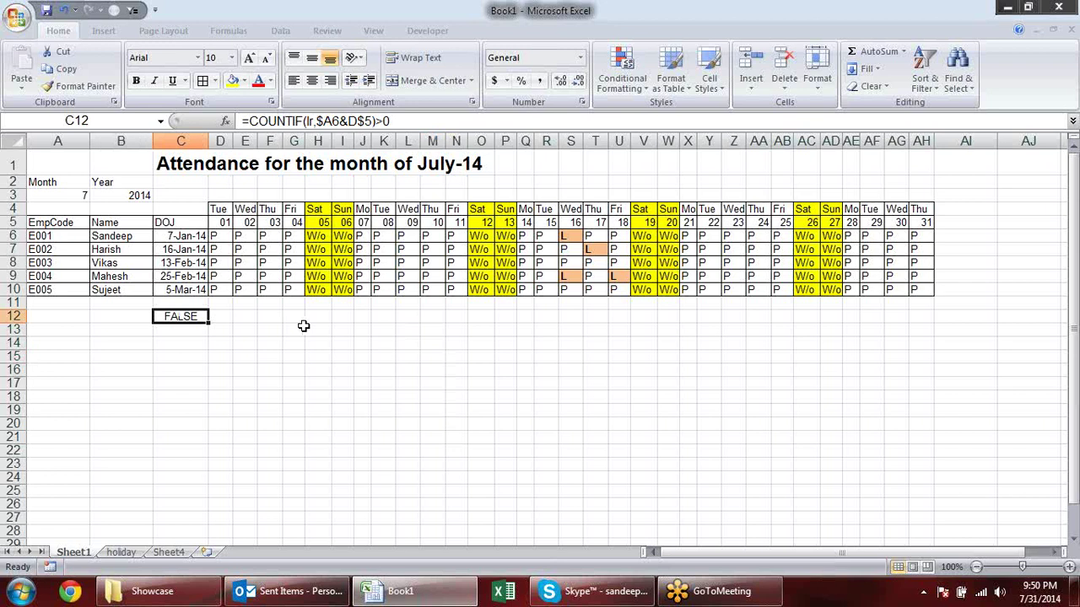
key(Delete)
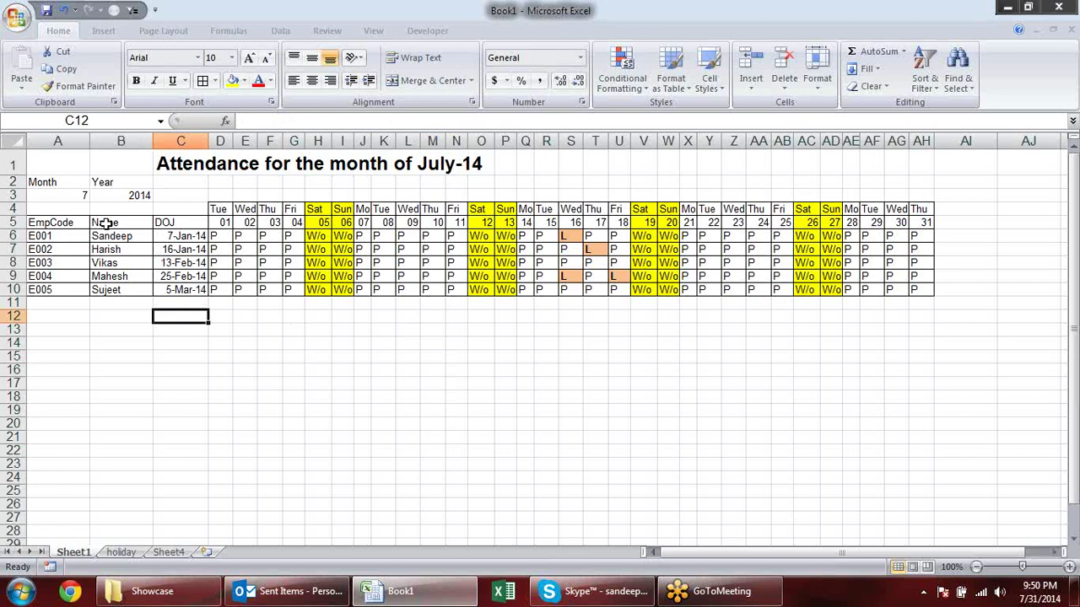
click(79, 196)
click(97, 196)
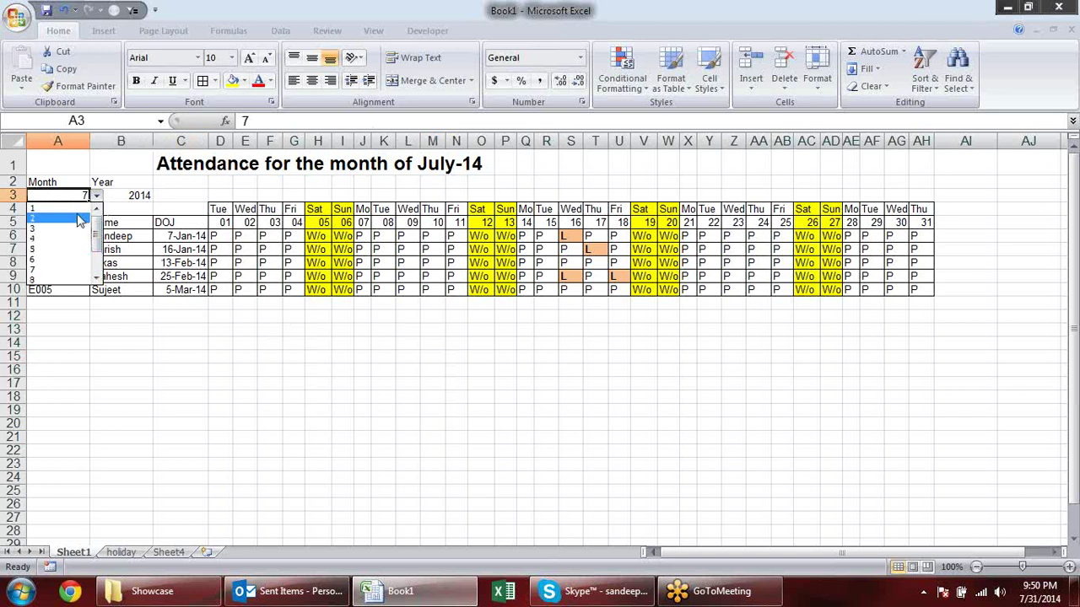
click(79, 219)
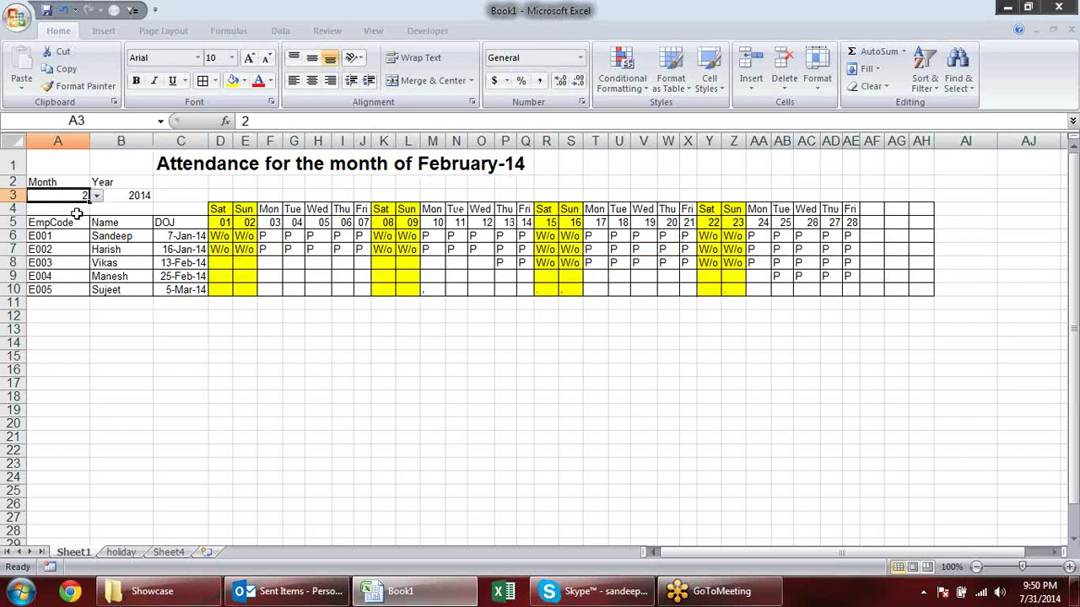
Try months 1, 3 and 7 from the A3 month list.
click(98, 196)
scroll(100, 238, up, 1)
click(81, 209)
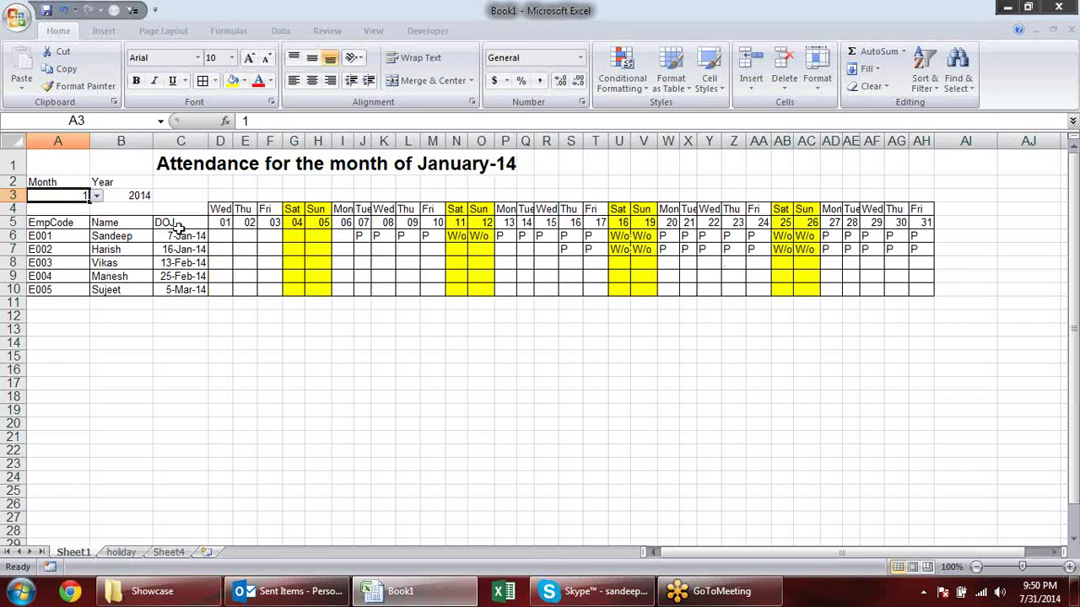
click(98, 197)
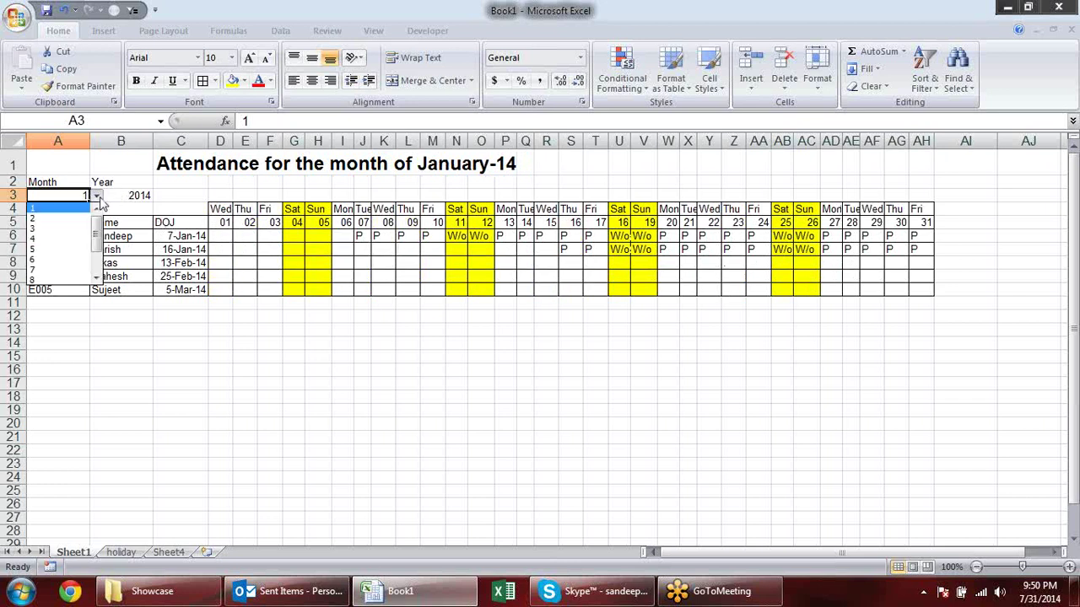
click(76, 226)
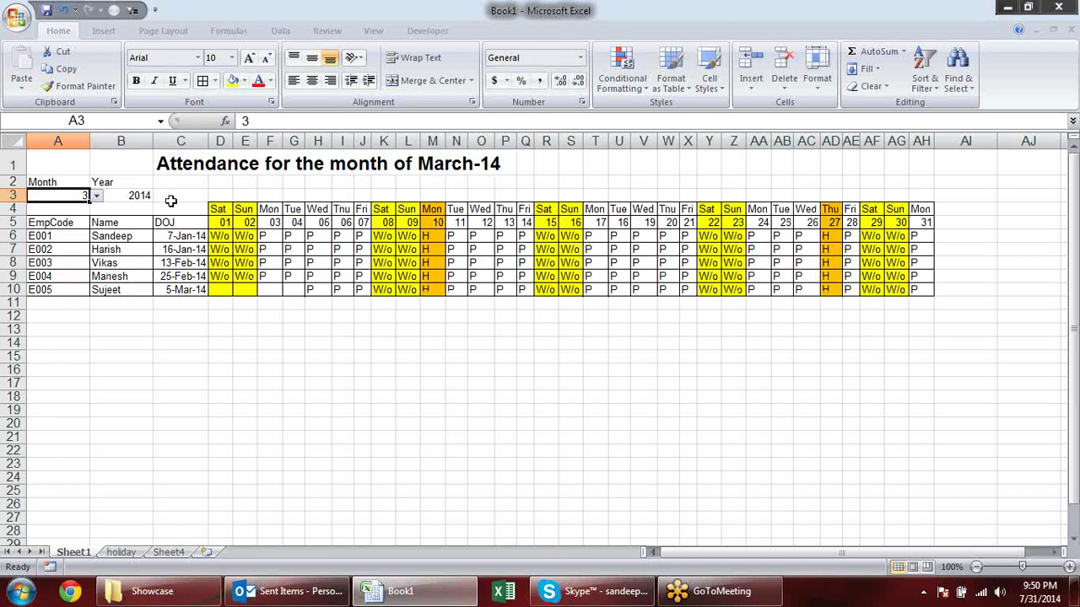
click(98, 197)
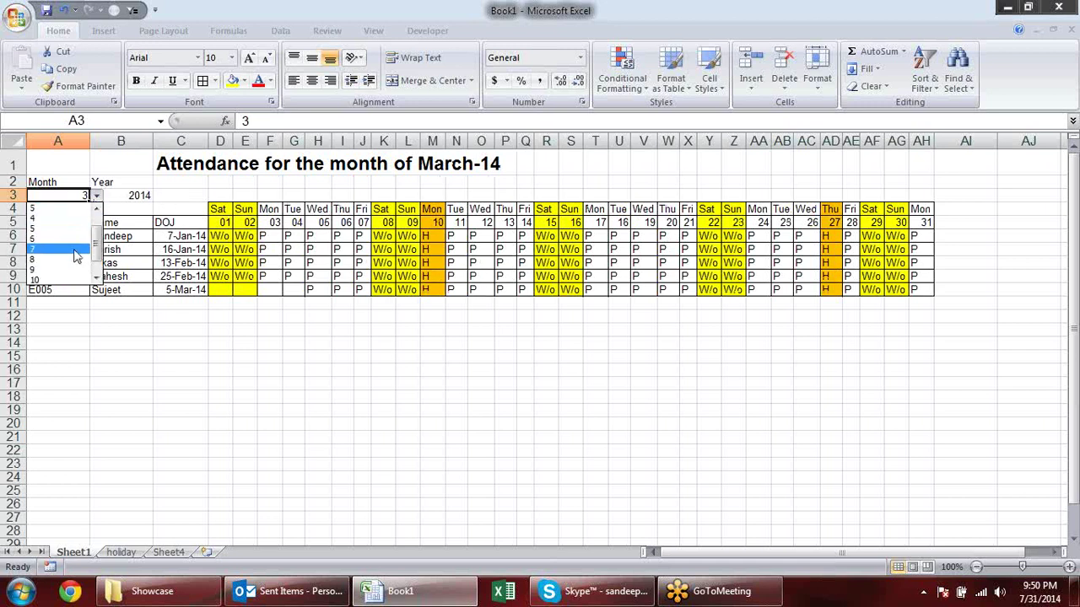
click(74, 251)
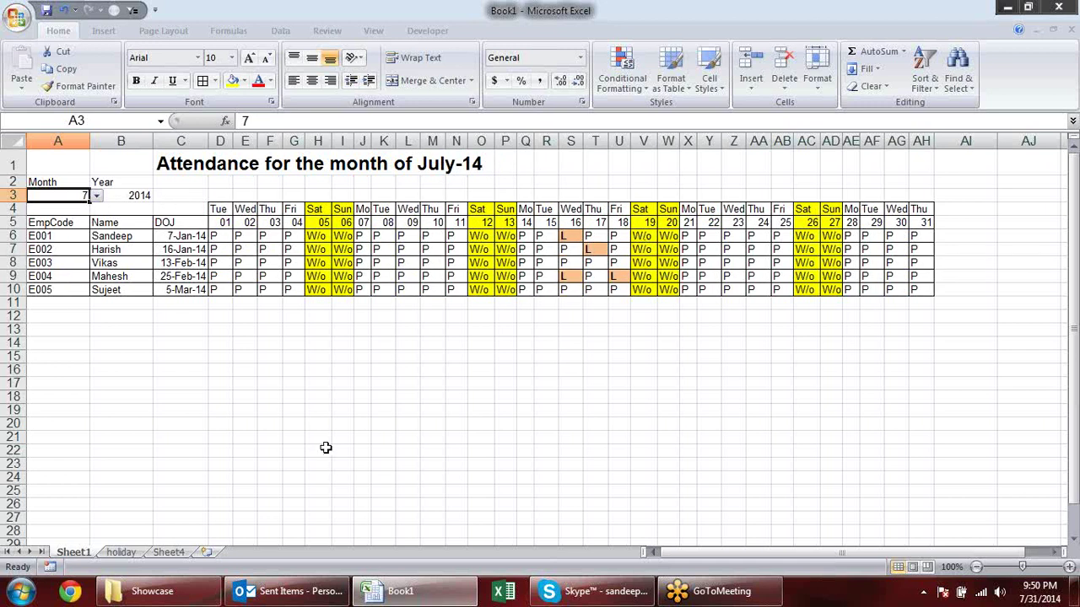
click(181, 314)
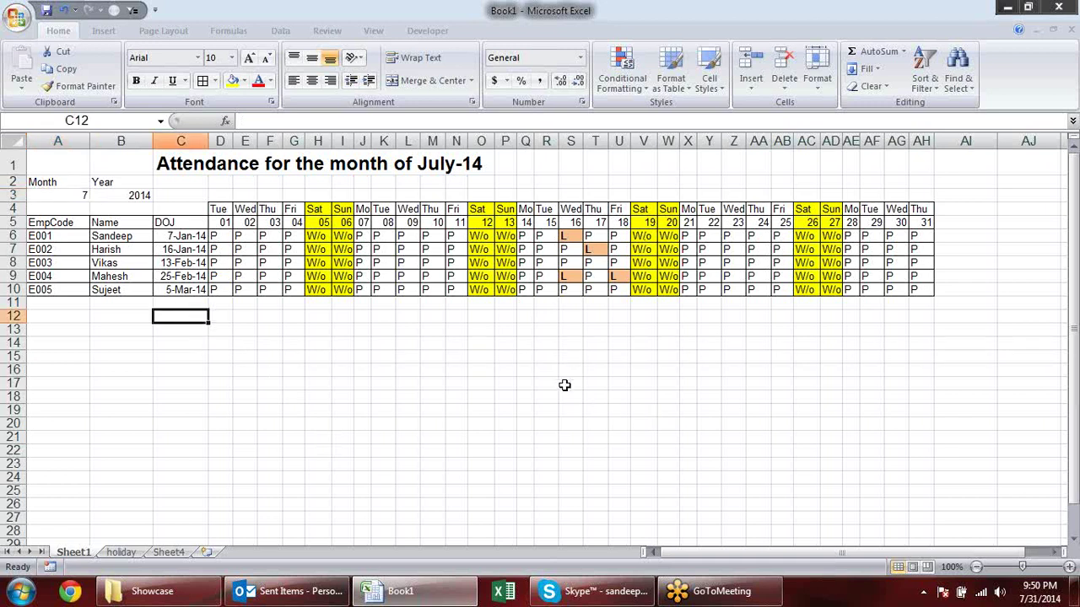
Try month 10, settle on month 2 (February-14), and select the unused columns AF4:AH10.
click(80, 194)
click(96, 196)
click(60, 259)
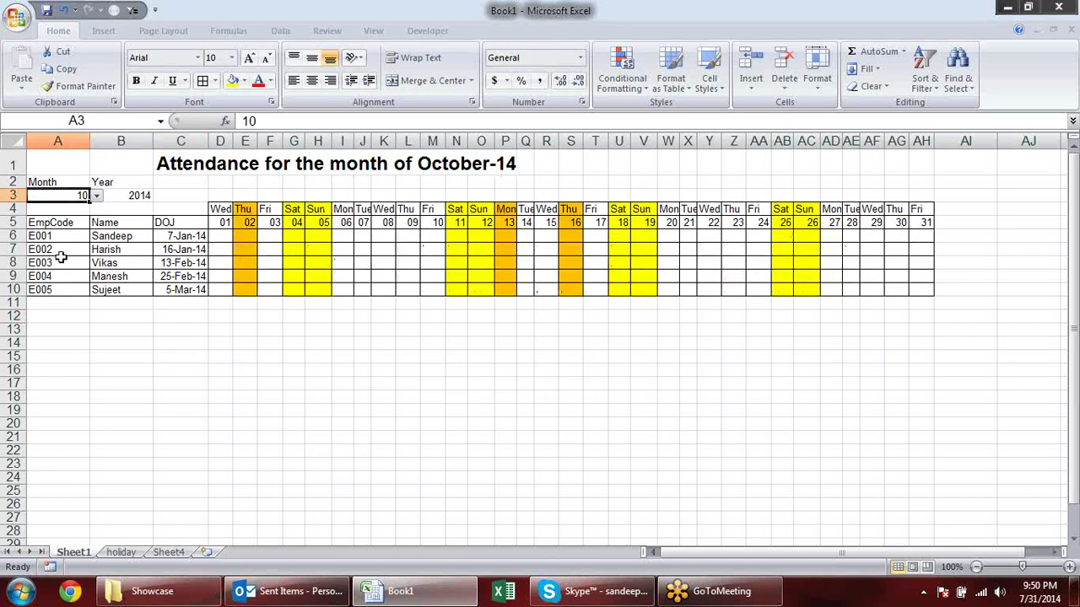
click(96, 196)
drag(96, 253, 96, 226)
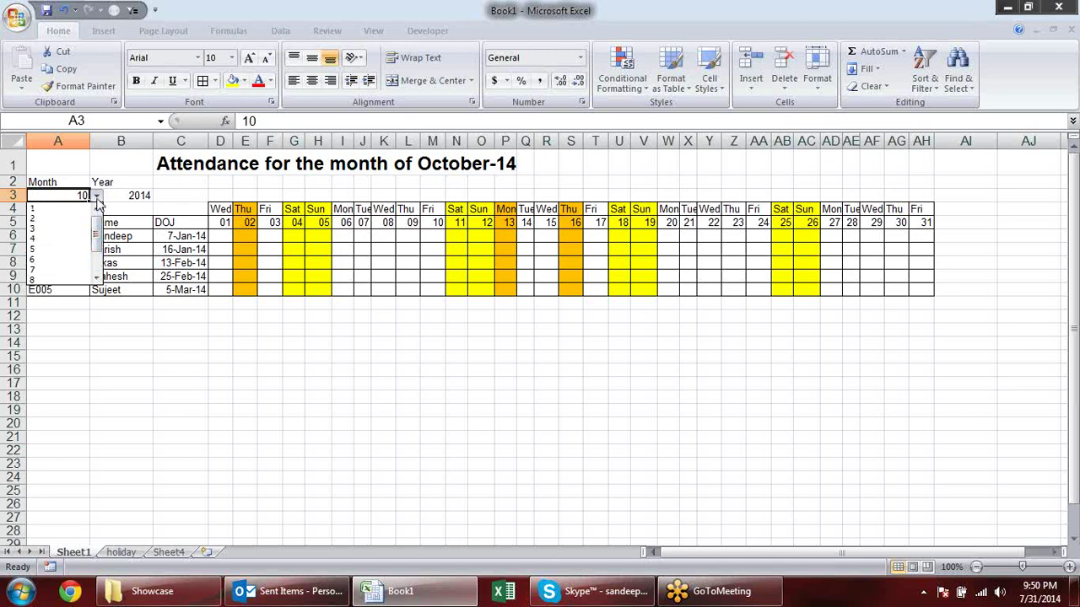
click(59, 220)
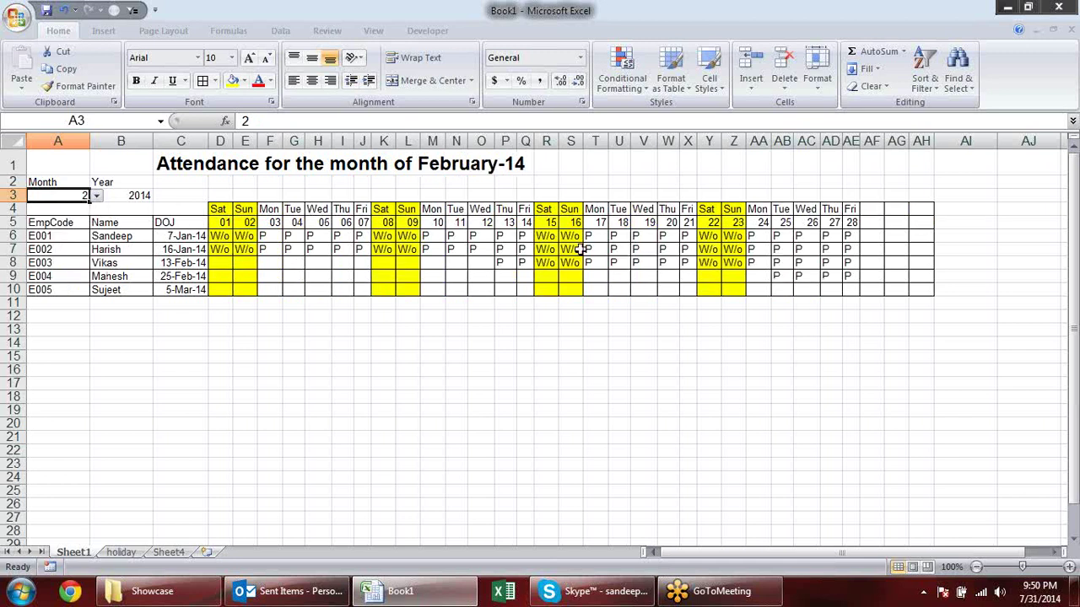
drag(876, 210, 928, 291)
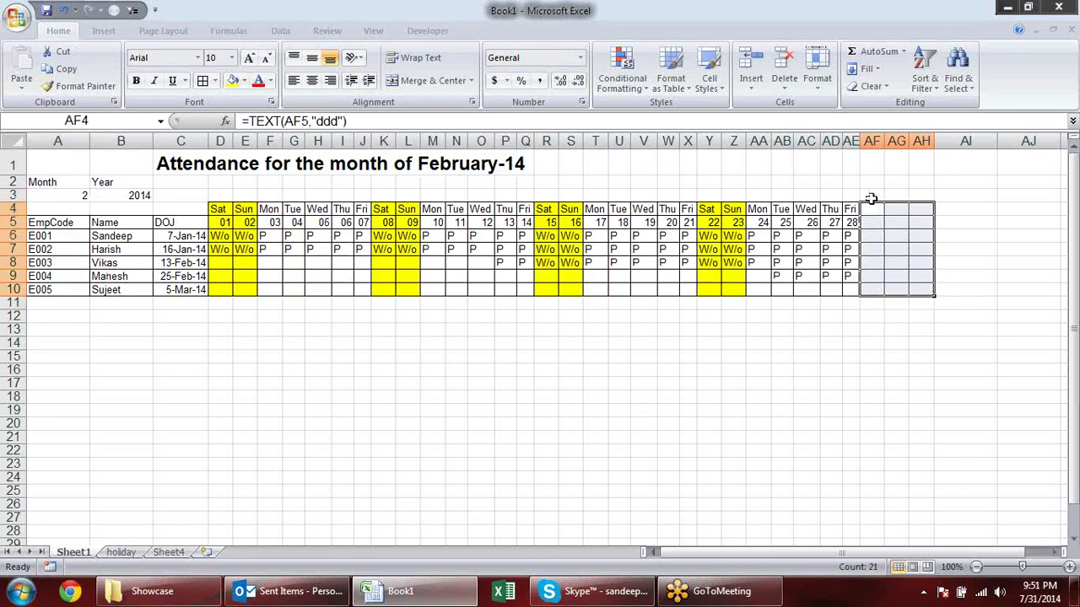
click(801, 345)
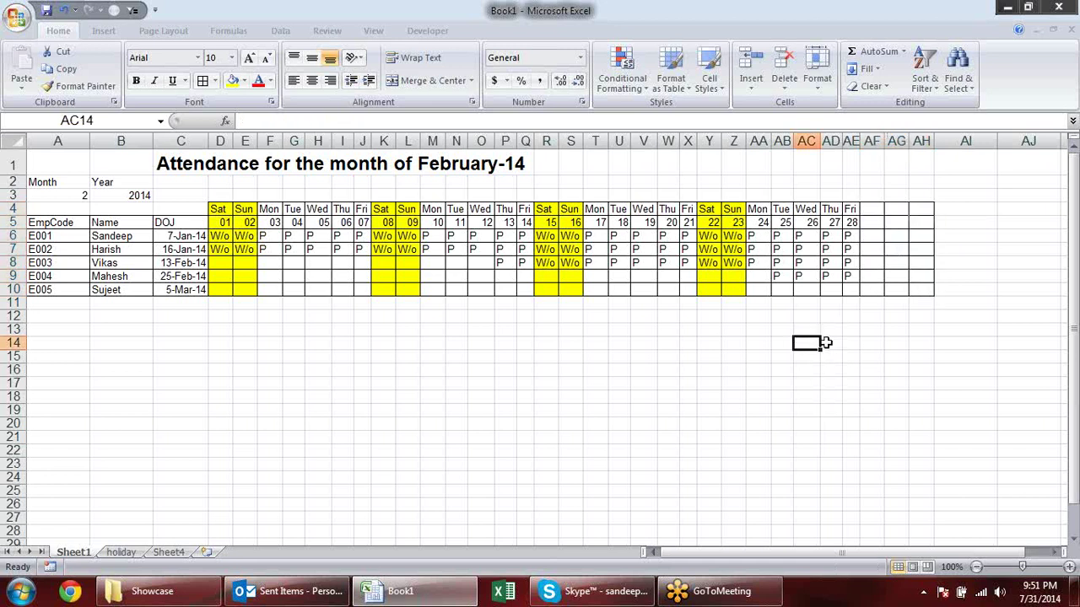
click(880, 221)
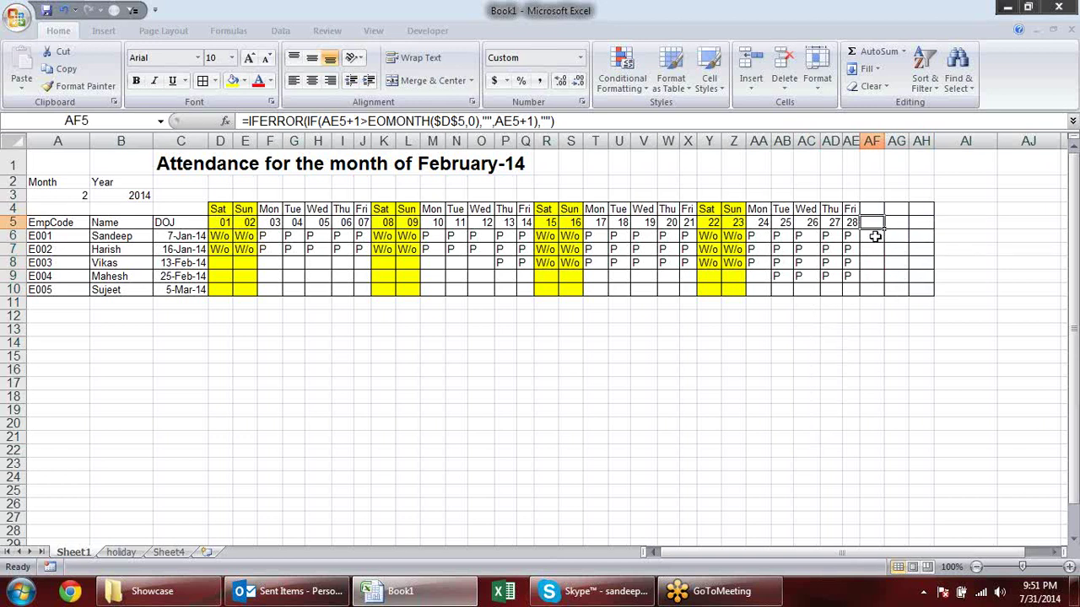
click(876, 237)
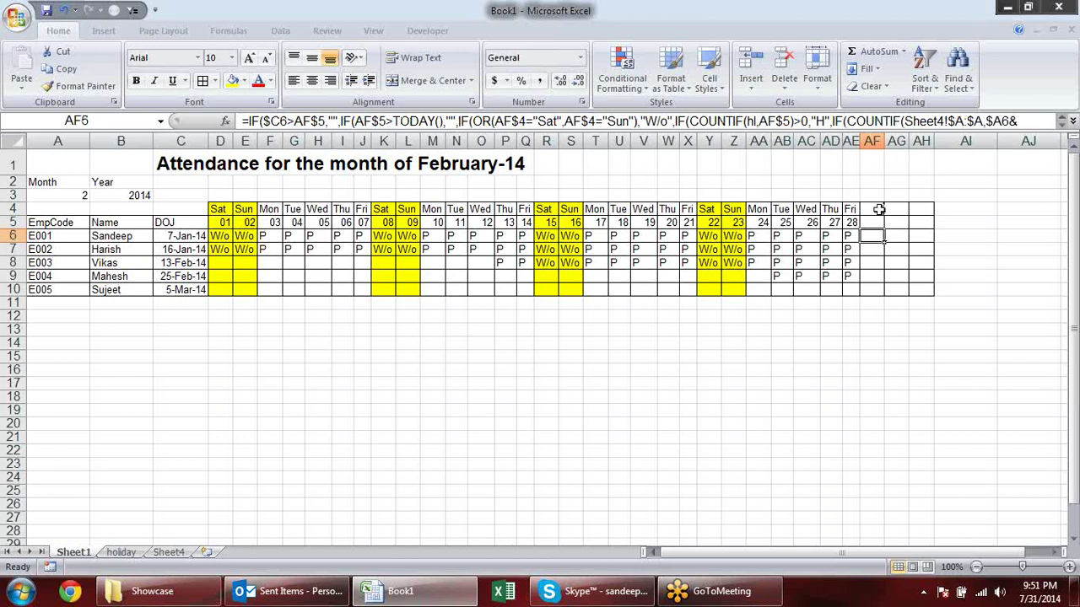
click(872, 208)
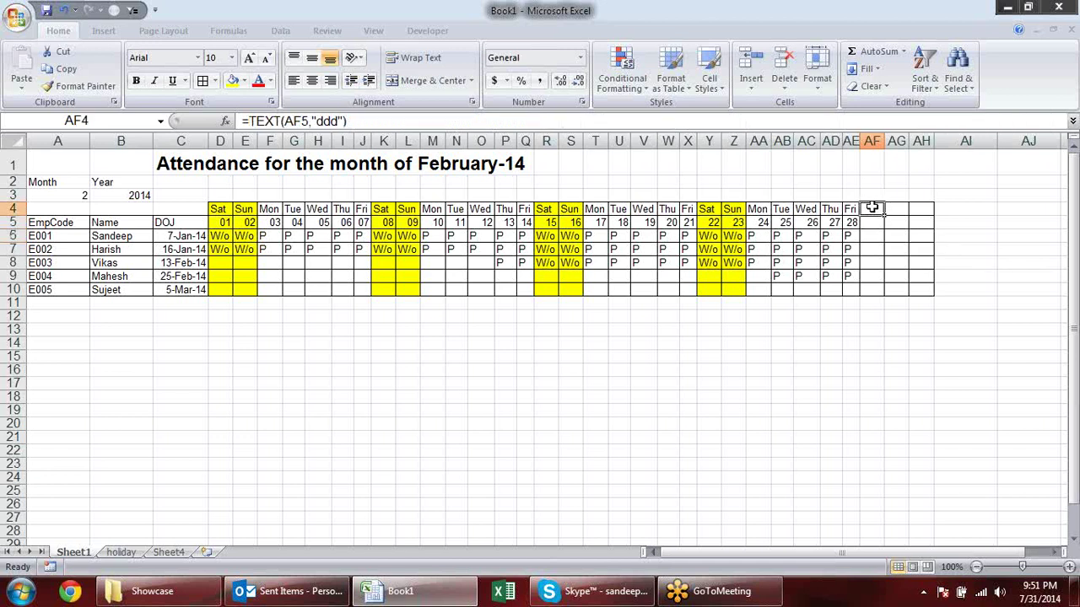
click(946, 208)
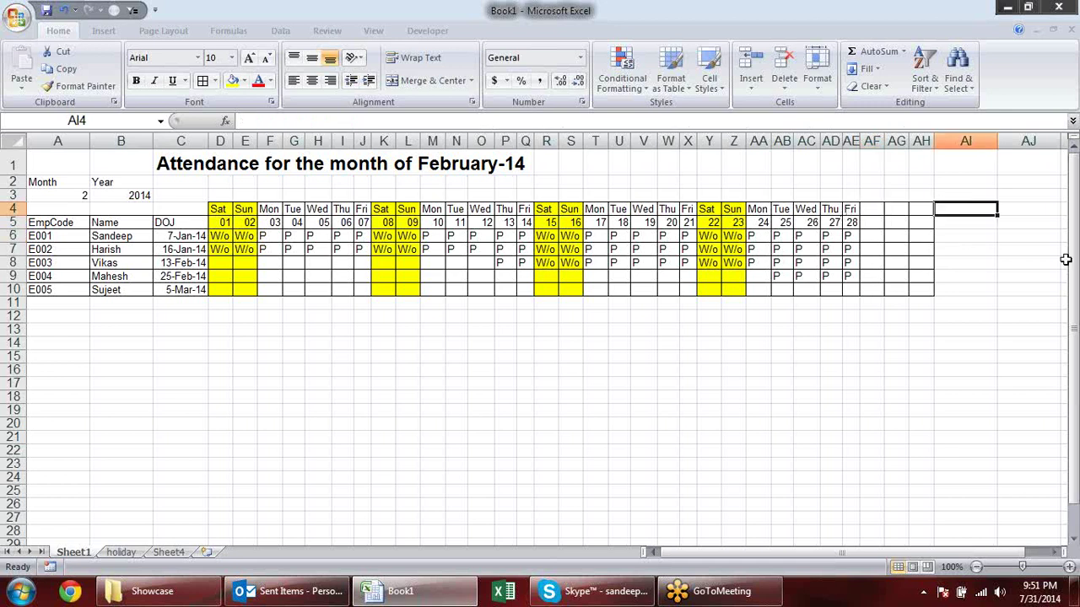
Enter the blank-check formula =AF$4="" in AI4, which returns TRUE.
text(=)
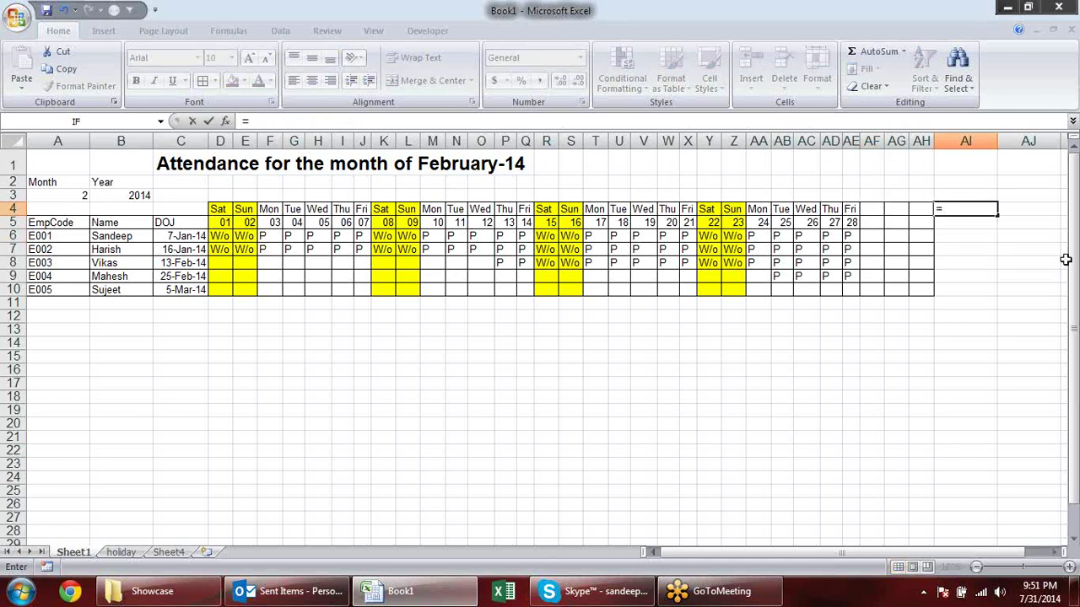
text(if)
key(Tab)
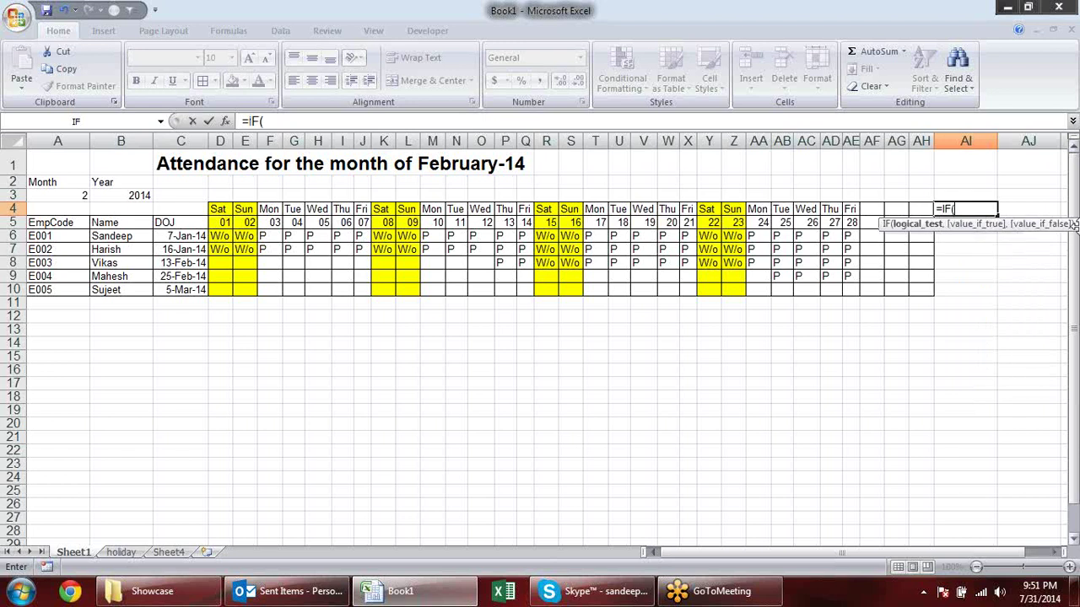
click(871, 207)
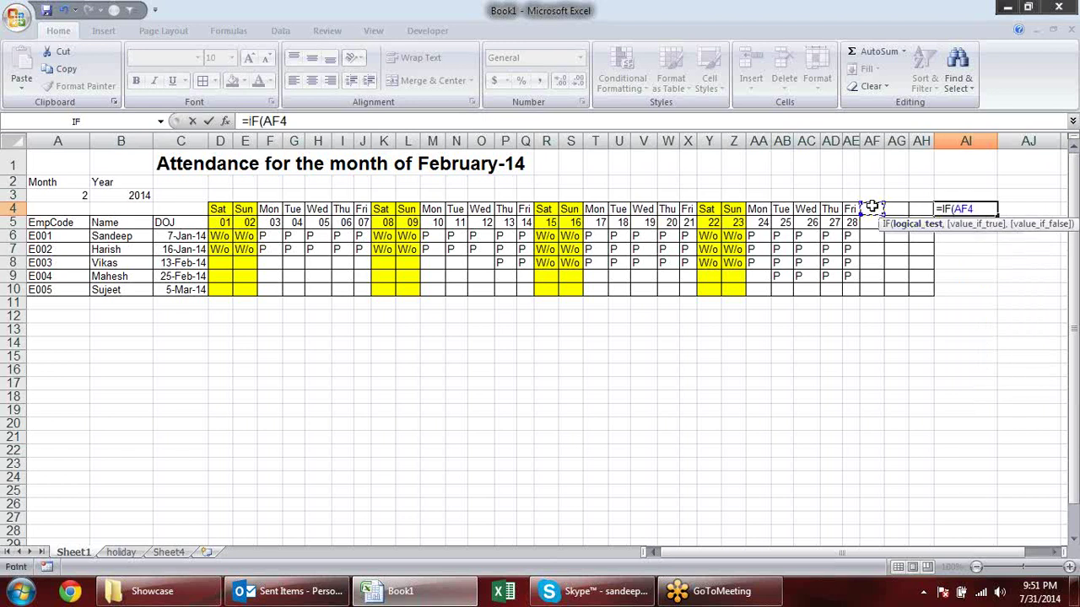
click(971, 208)
text($4=")
click(954, 209)
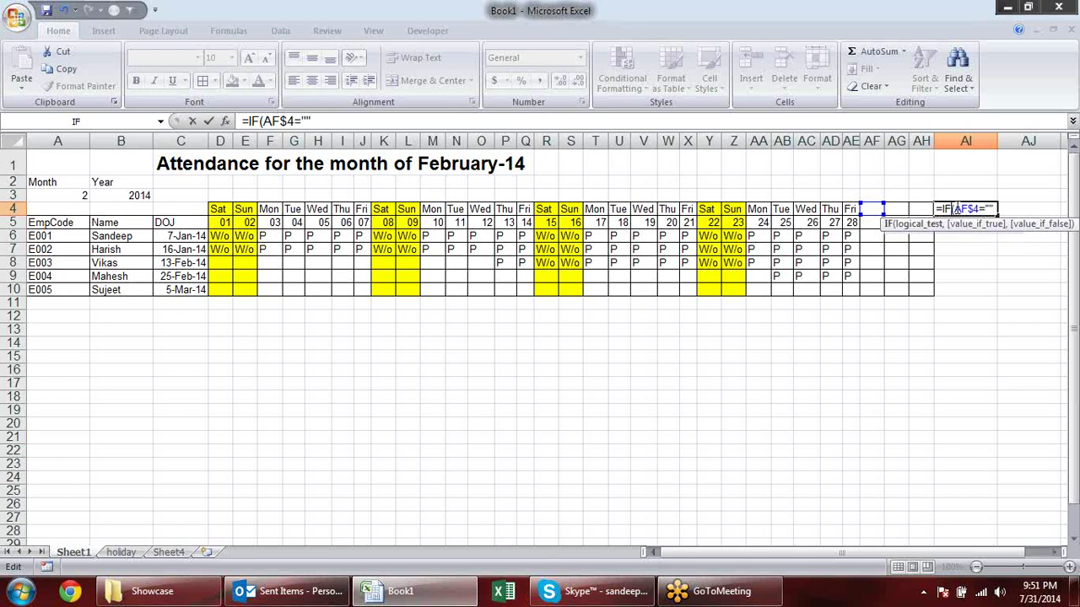
click(956, 208)
key(BackSpace)
key(BackSpace)
key(BackSpace)
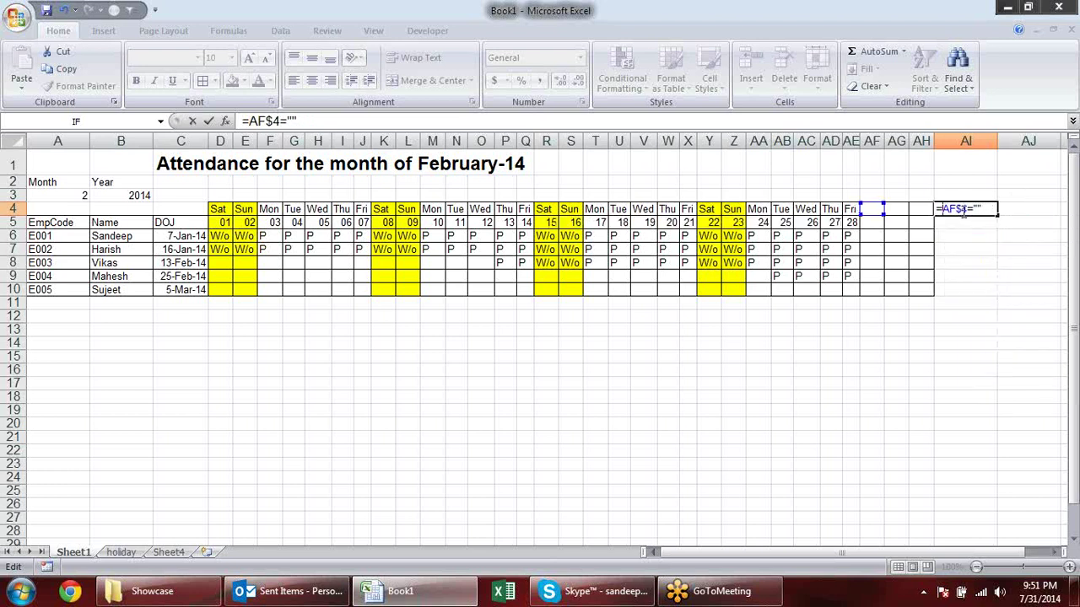
key(Return)
Review the AI4 formula without changing it, then select day cell AF4.
click(965, 210)
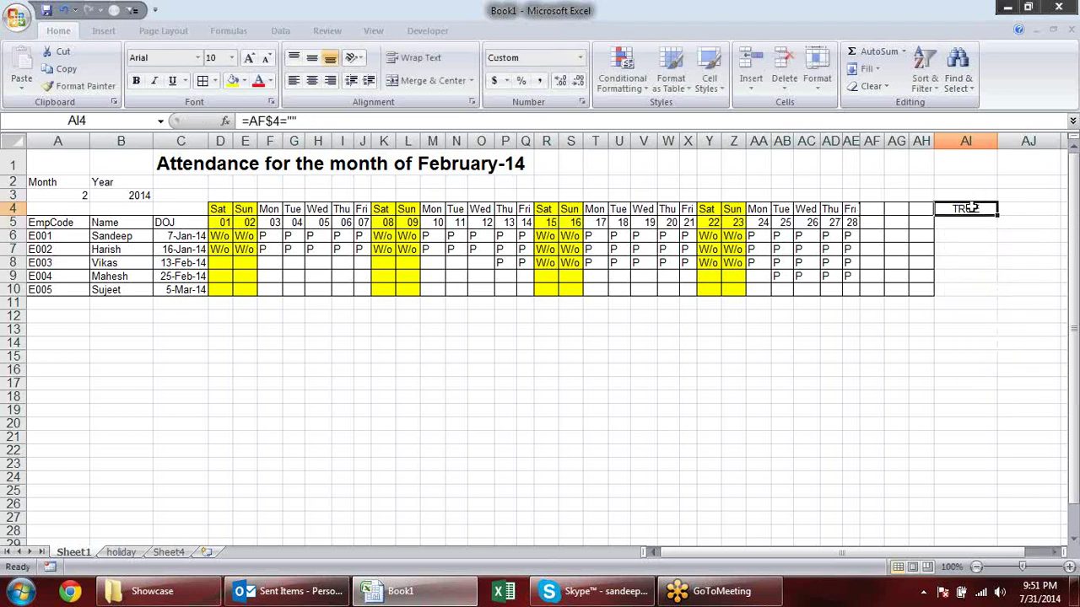
double_click(965, 210)
drag(982, 209, 928, 213)
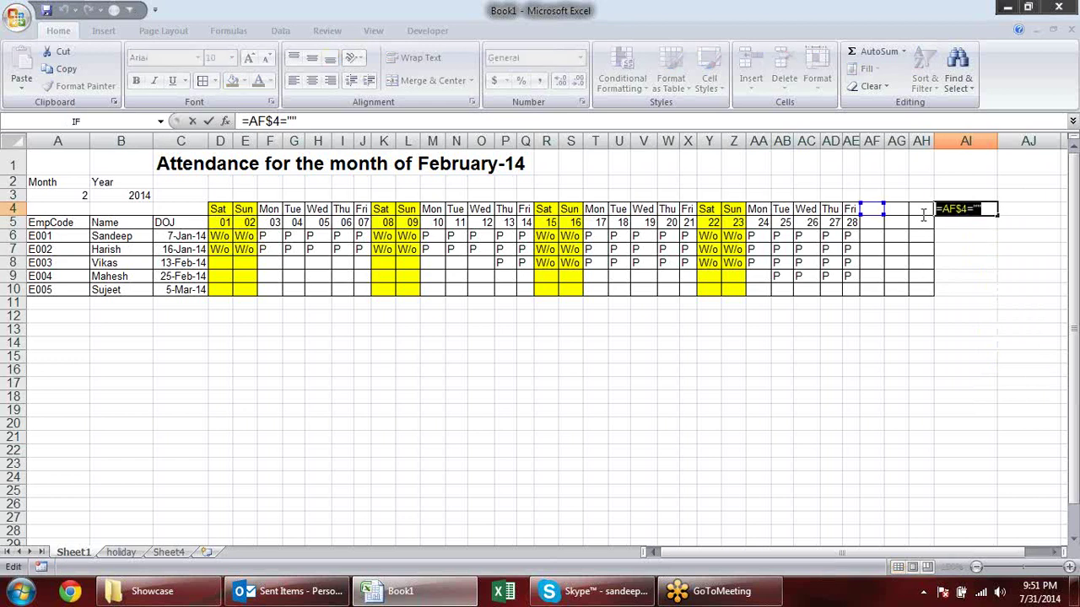
key(Escape)
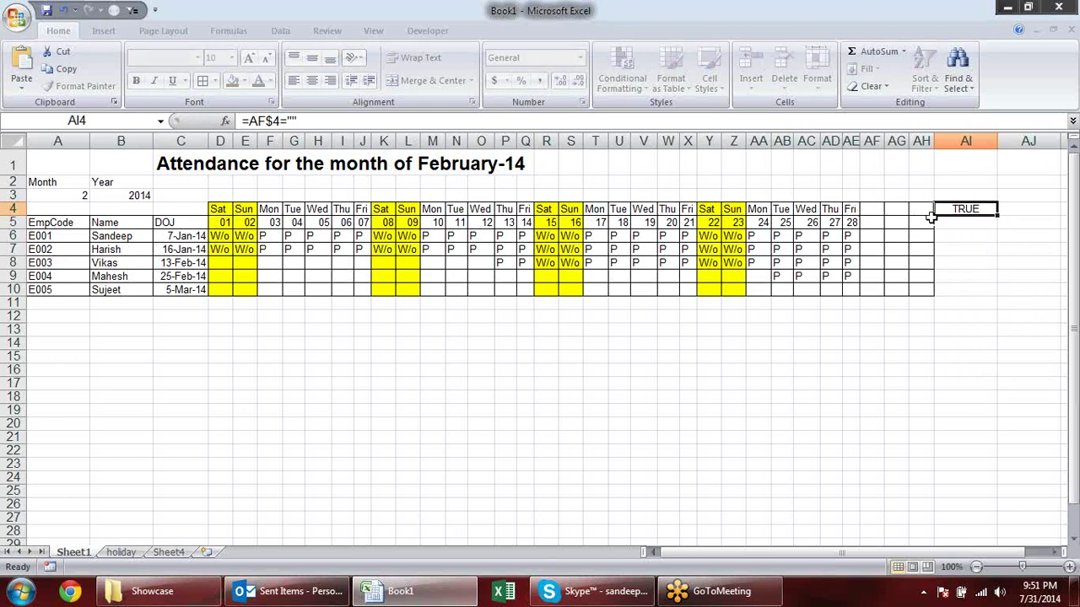
click(872, 208)
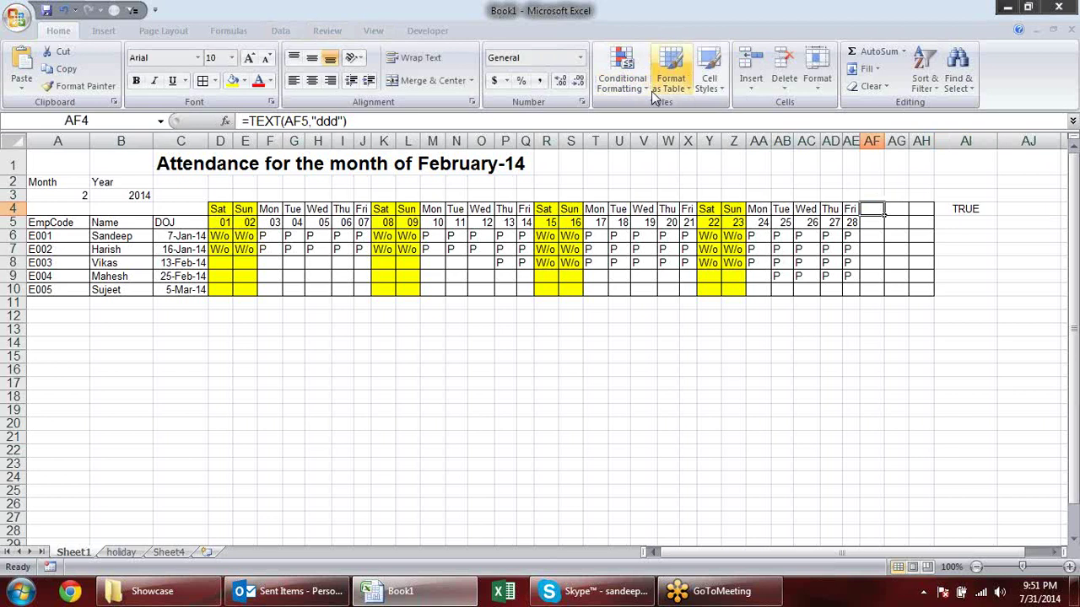
Start a formula-based conditional formatting rule on AF4 using =AF$4="".
click(625, 80)
click(650, 284)
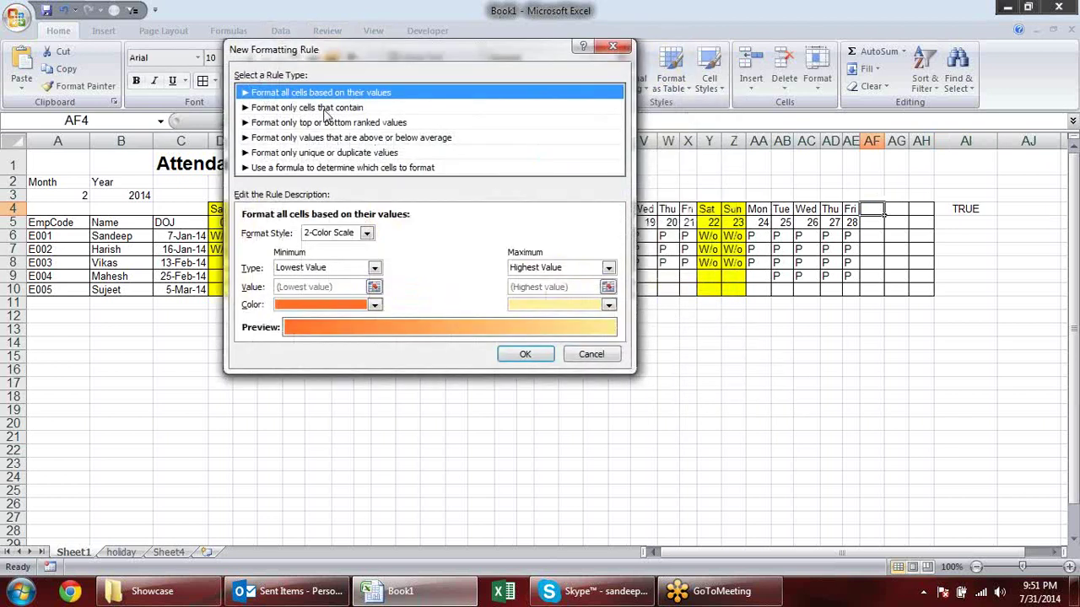
click(353, 168)
click(468, 235)
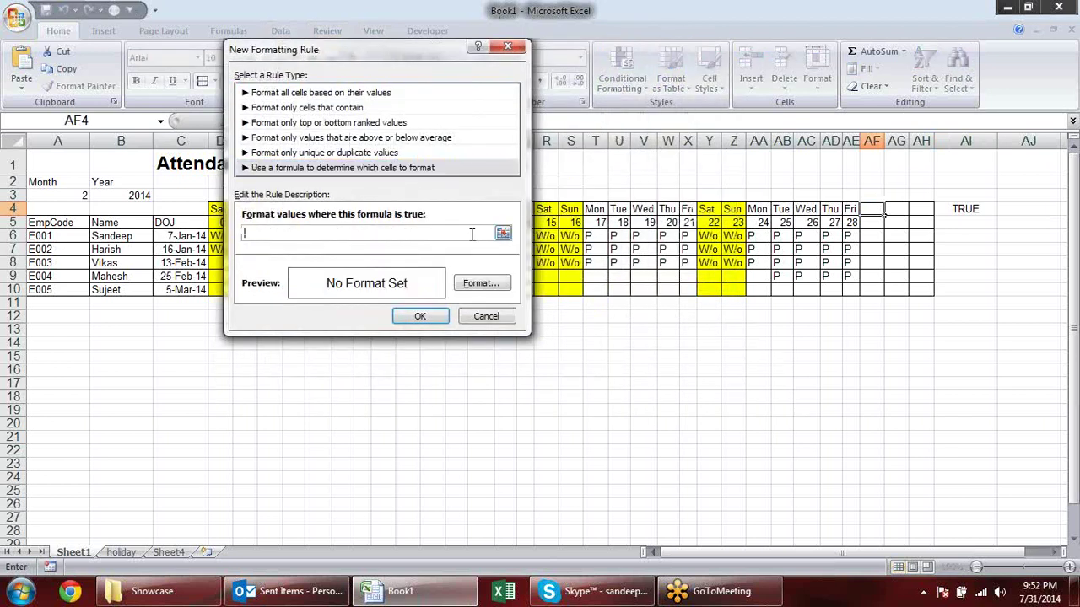
text(=AF$4="")
Give the rule a format with no borders on any side and save it.
click(481, 284)
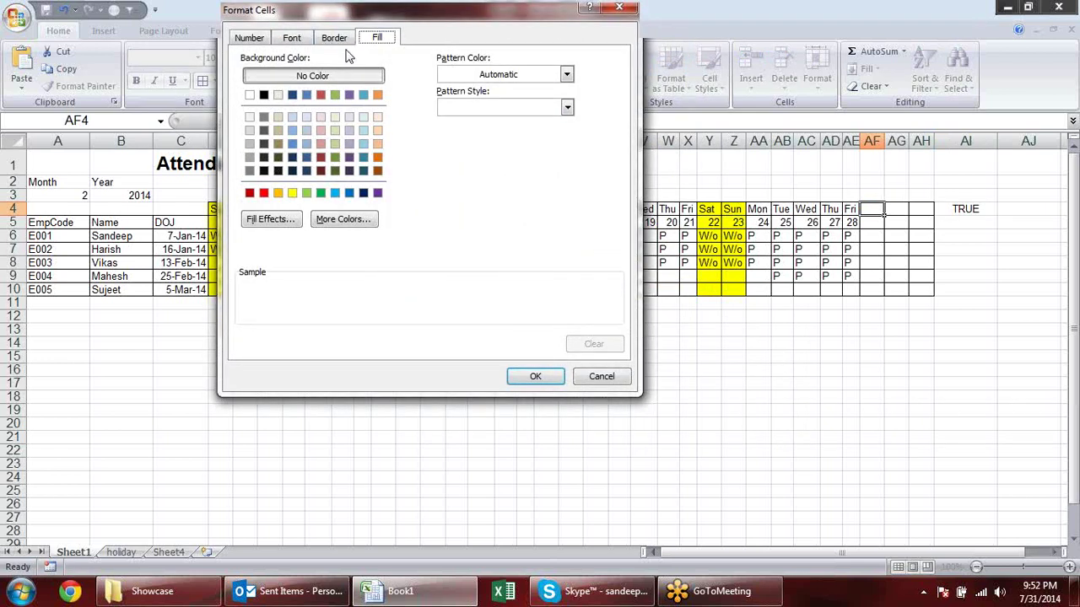
click(335, 39)
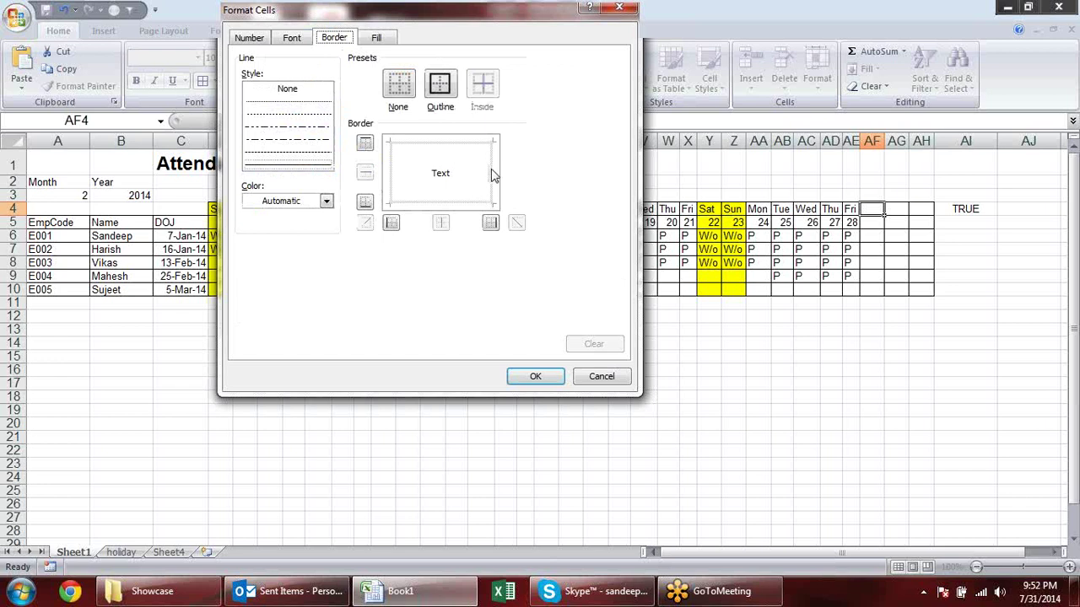
click(495, 174)
click(496, 175)
click(478, 150)
click(477, 150)
click(449, 207)
click(449, 207)
click(390, 177)
click(389, 178)
click(536, 377)
click(420, 316)
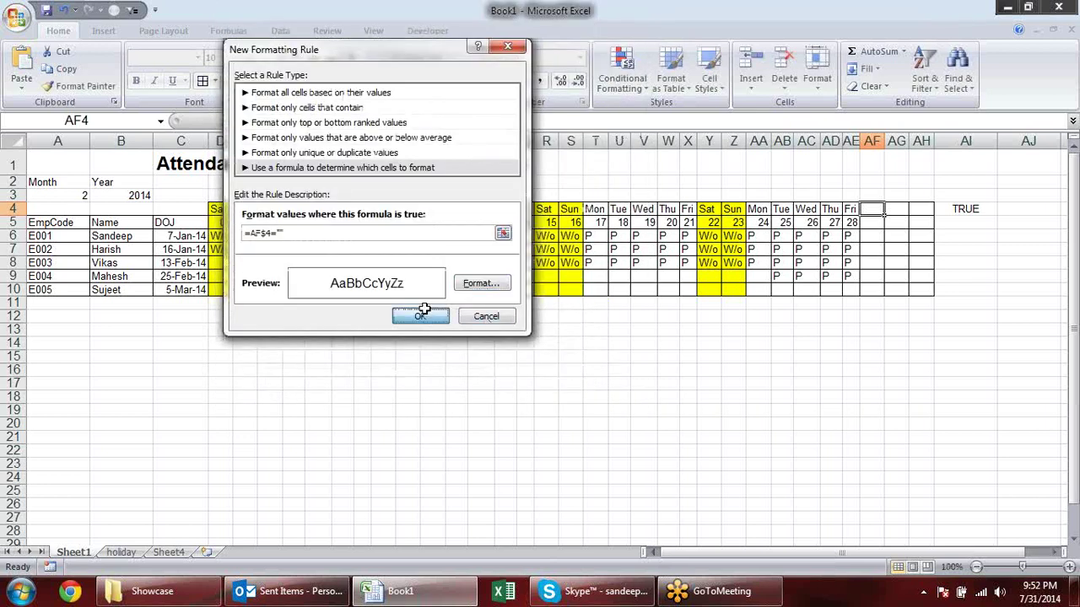
Copy AF4's formatting onto AF4:AG11 with Format Painter.
click(80, 86)
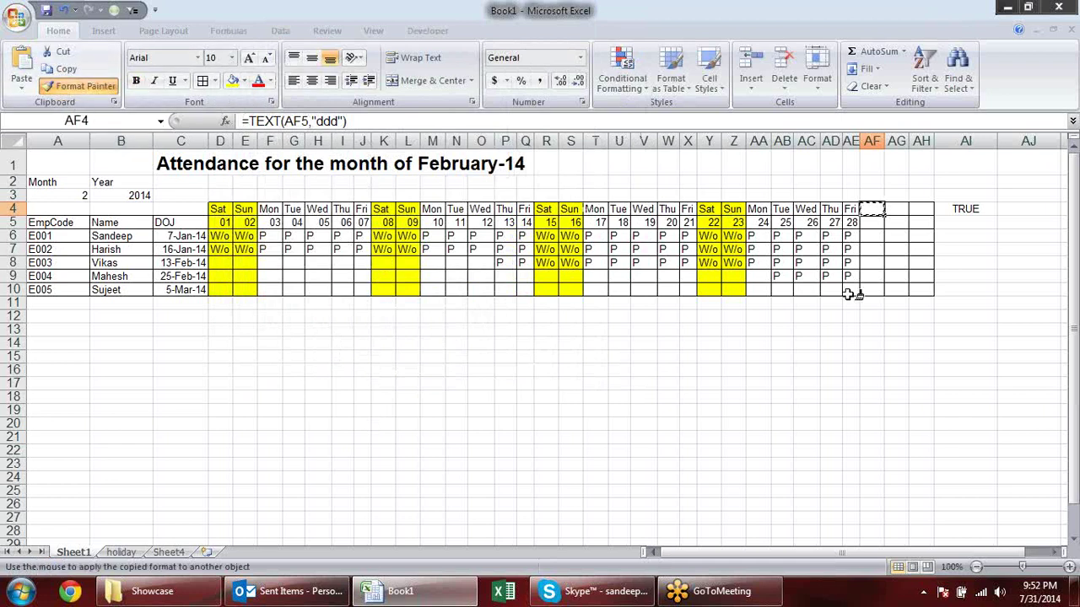
drag(878, 211, 894, 300)
click(921, 370)
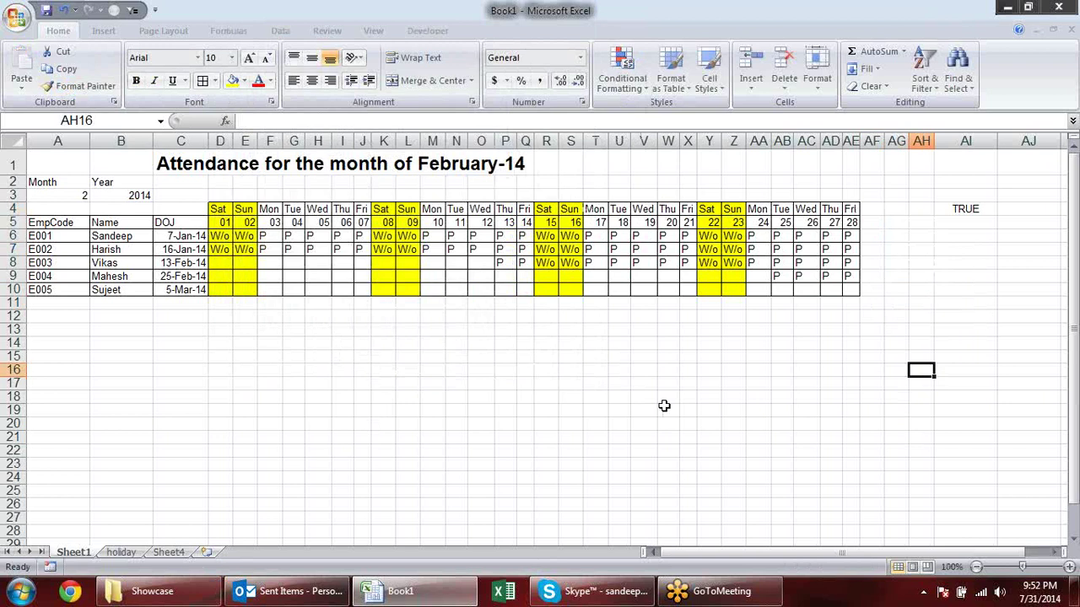
Switch the month in A3 to 3 (March).
click(83, 194)
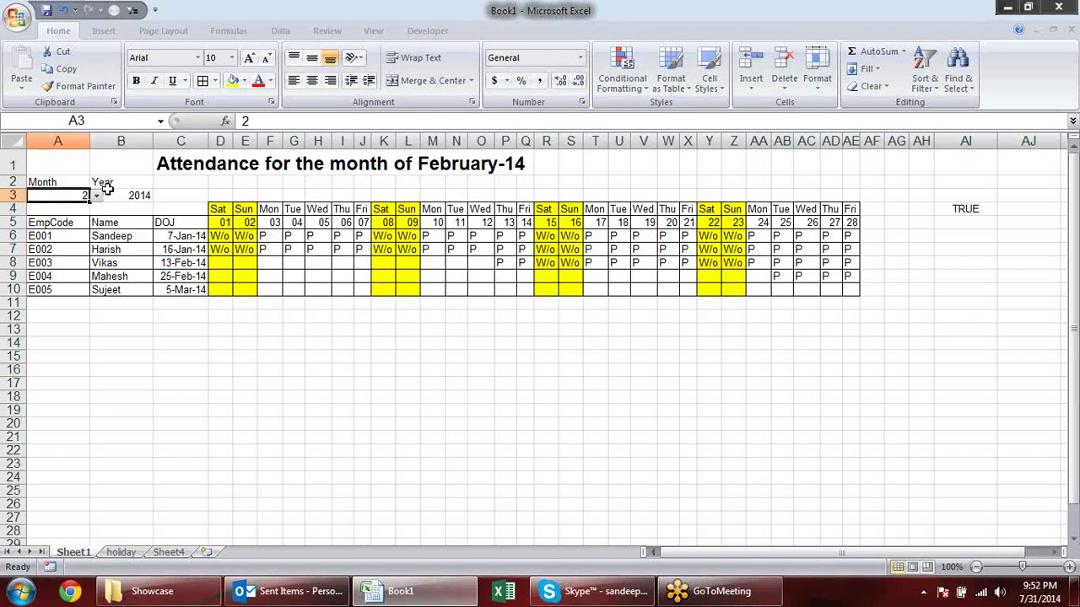
click(97, 196)
click(85, 218)
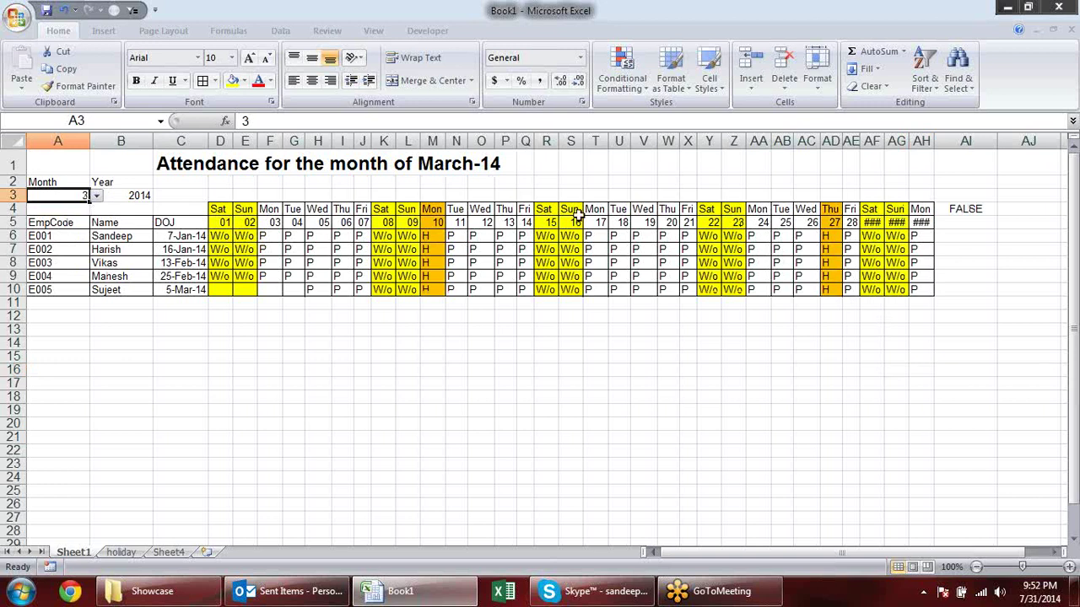
Apply the custom number format dd to day cells AF5:AH5.
drag(870, 223, 920, 223)
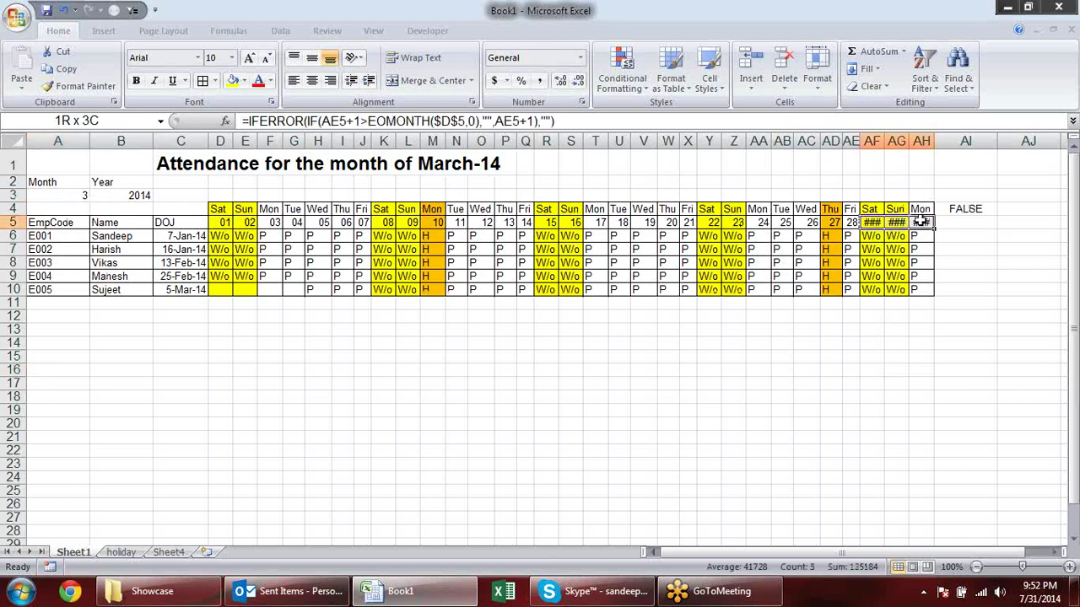
key(ctrl+1)
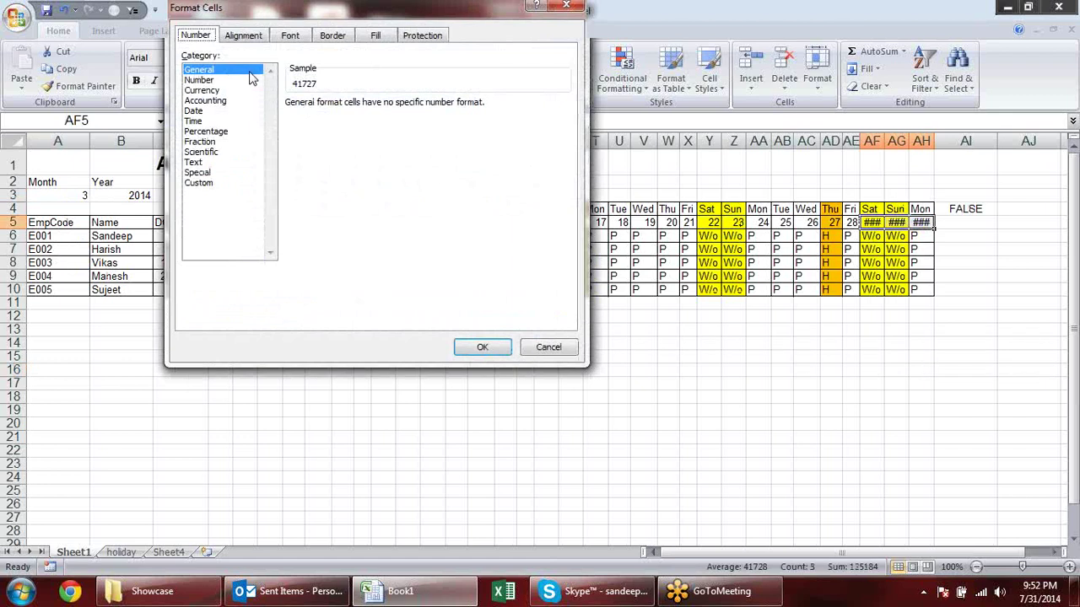
click(198, 182)
drag(336, 116, 266, 123)
text(dd)
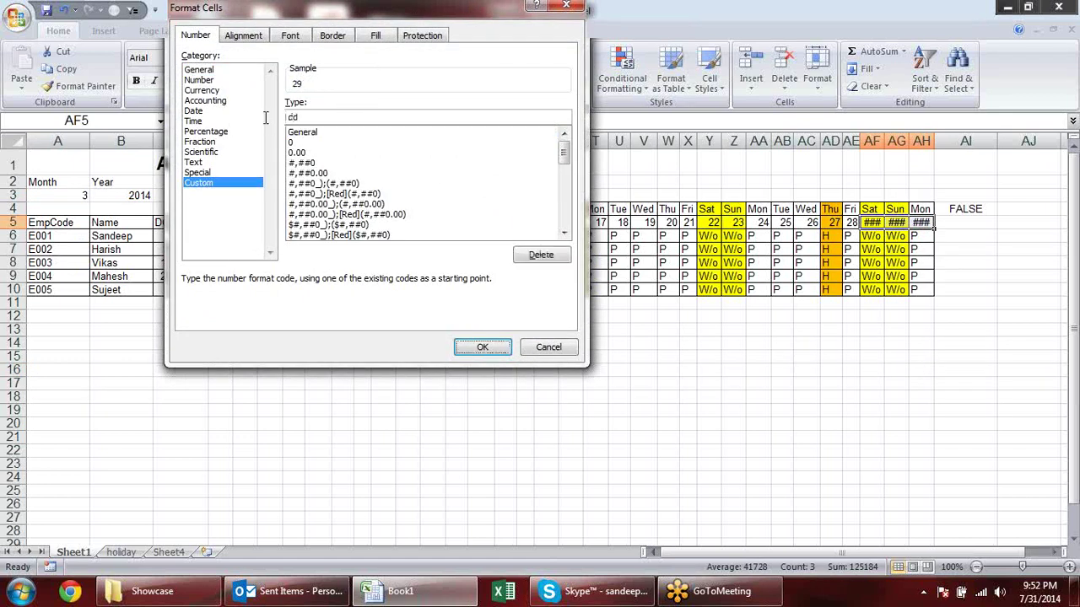
click(482, 347)
click(645, 369)
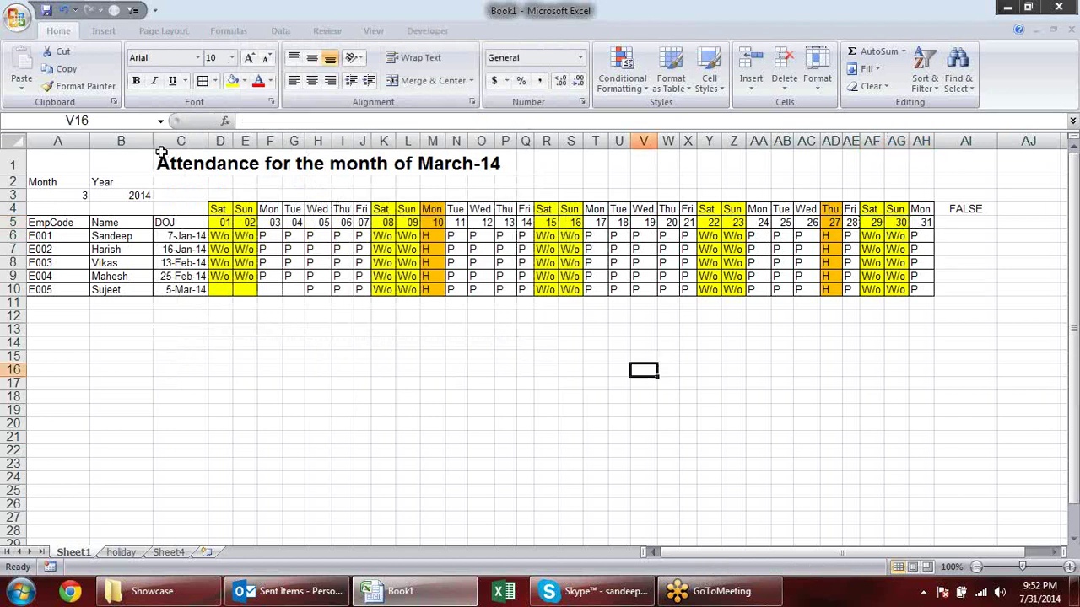
Set the month back to 2 (February) and clear the AI4 test formula.
click(82, 193)
click(98, 196)
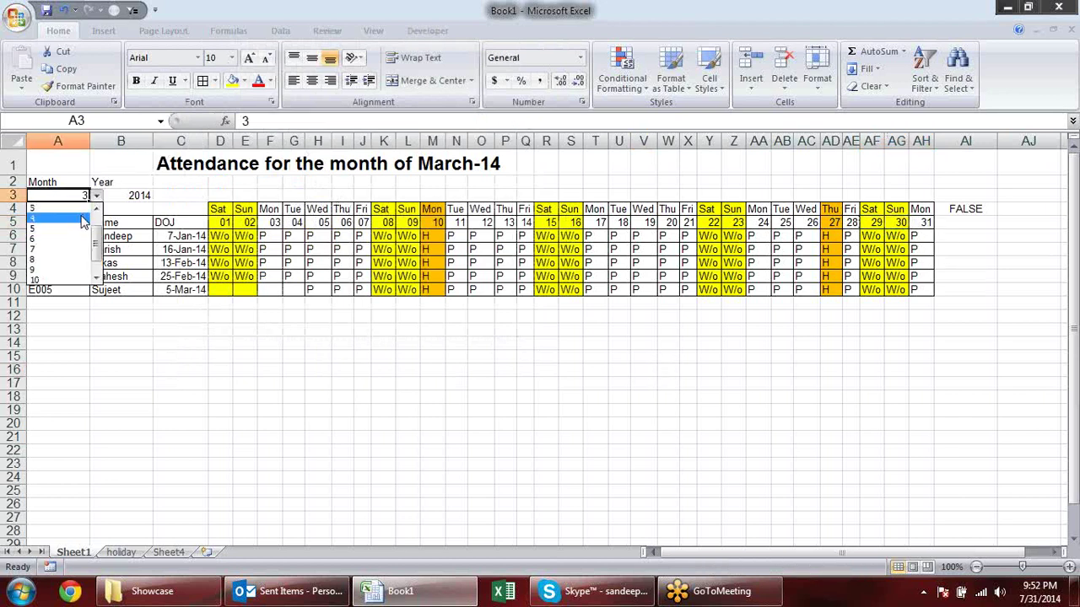
scroll(98, 230, up, 1)
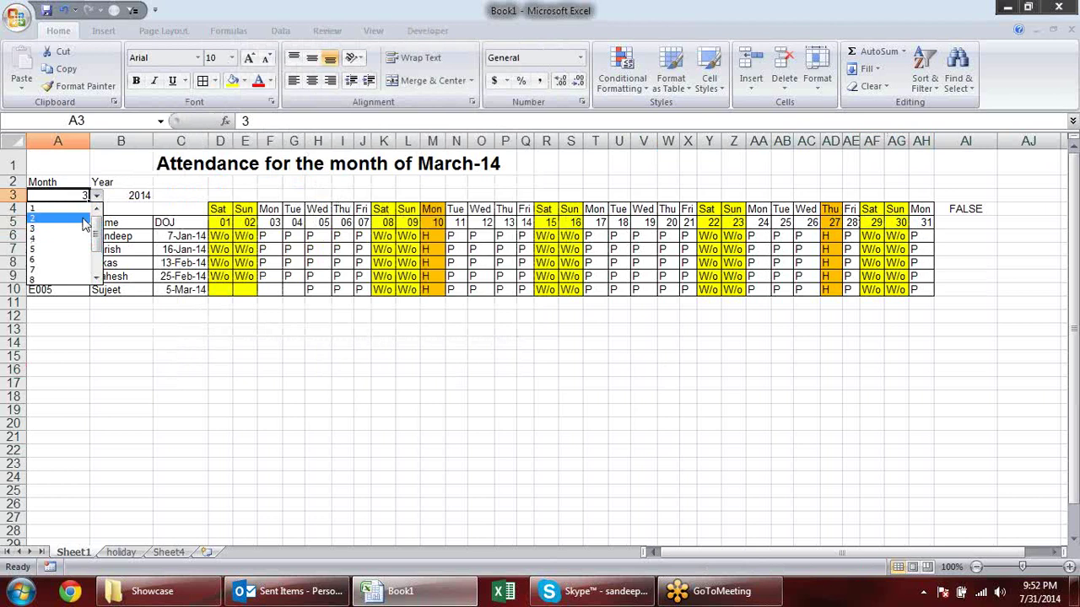
click(84, 217)
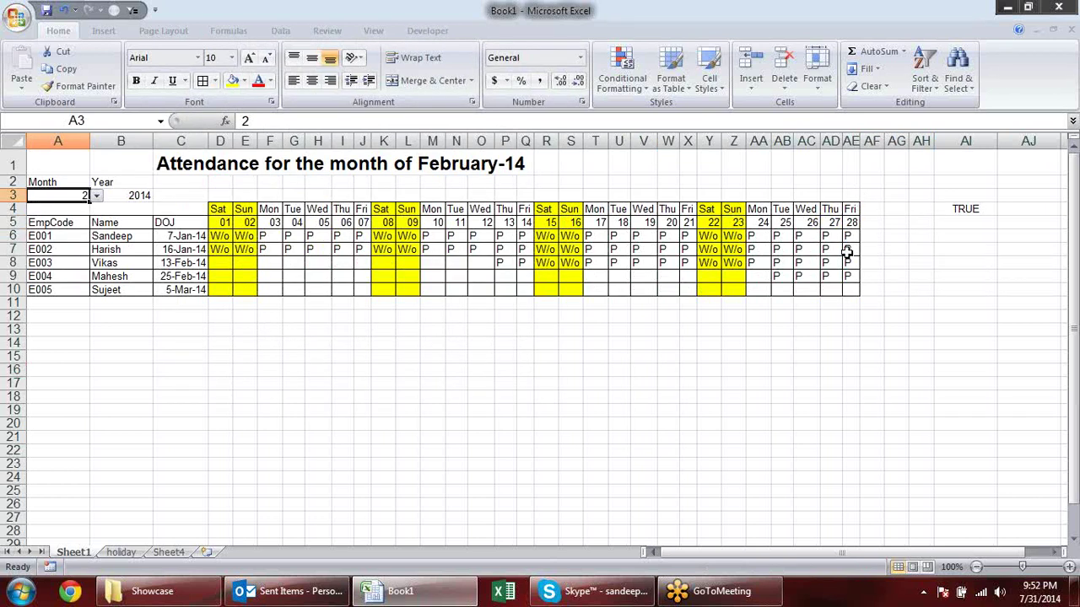
click(961, 208)
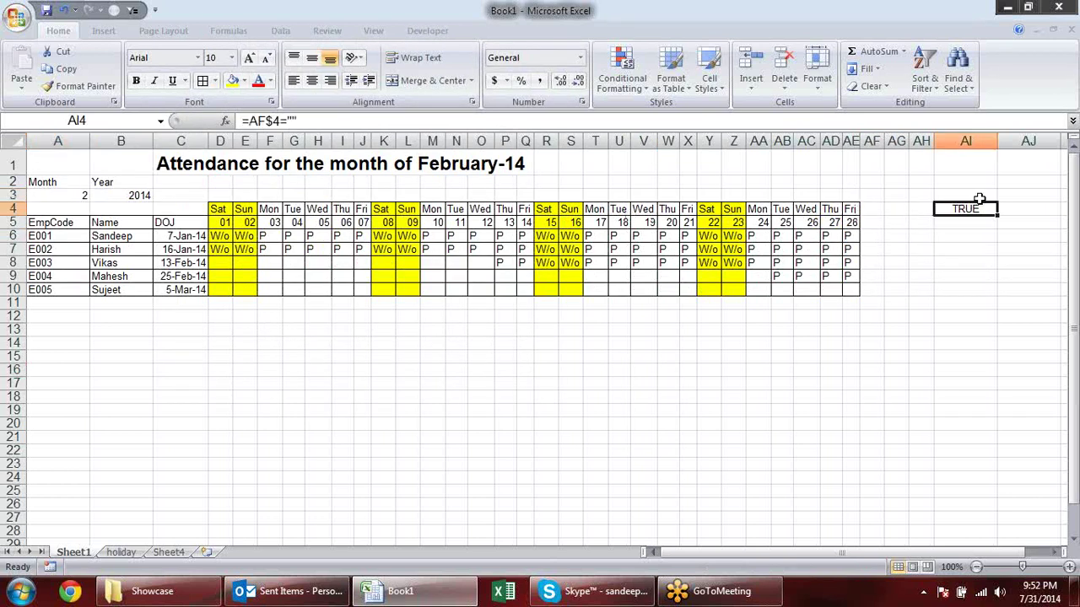
key(Delete)
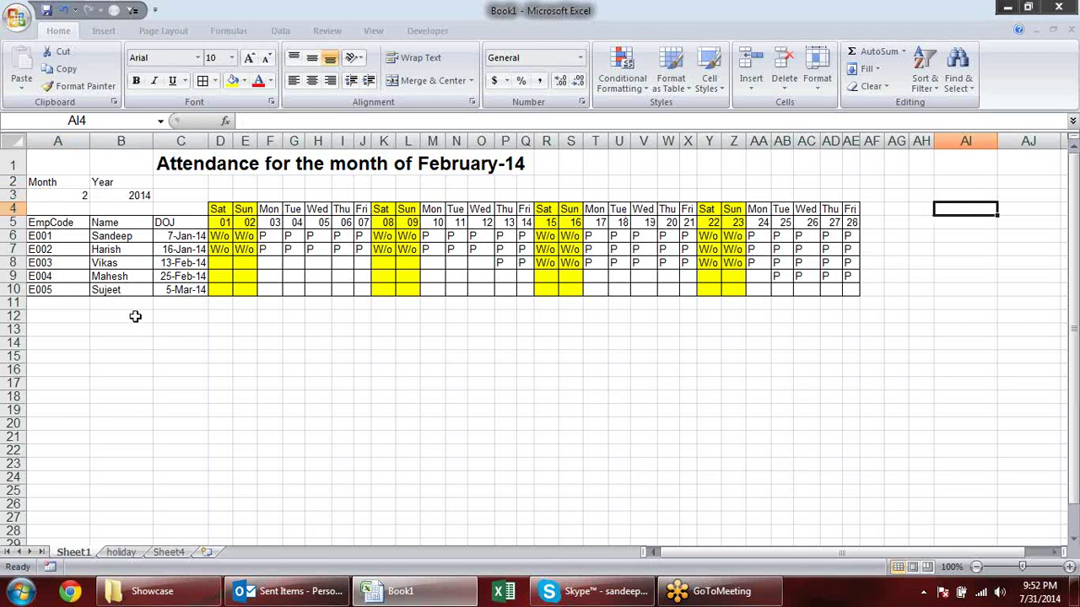
click(75, 195)
click(97, 196)
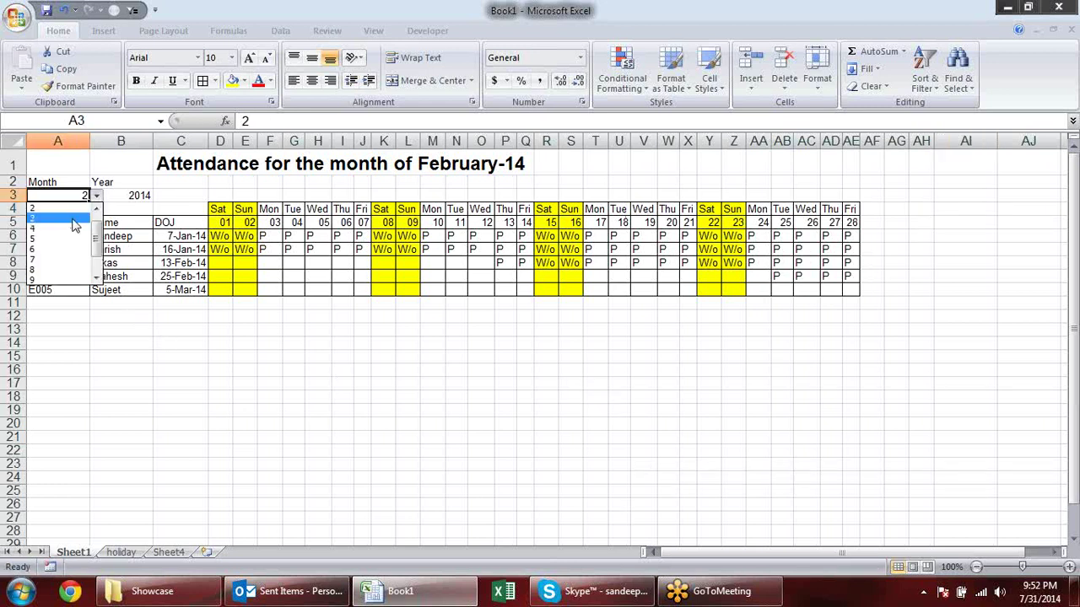
click(67, 261)
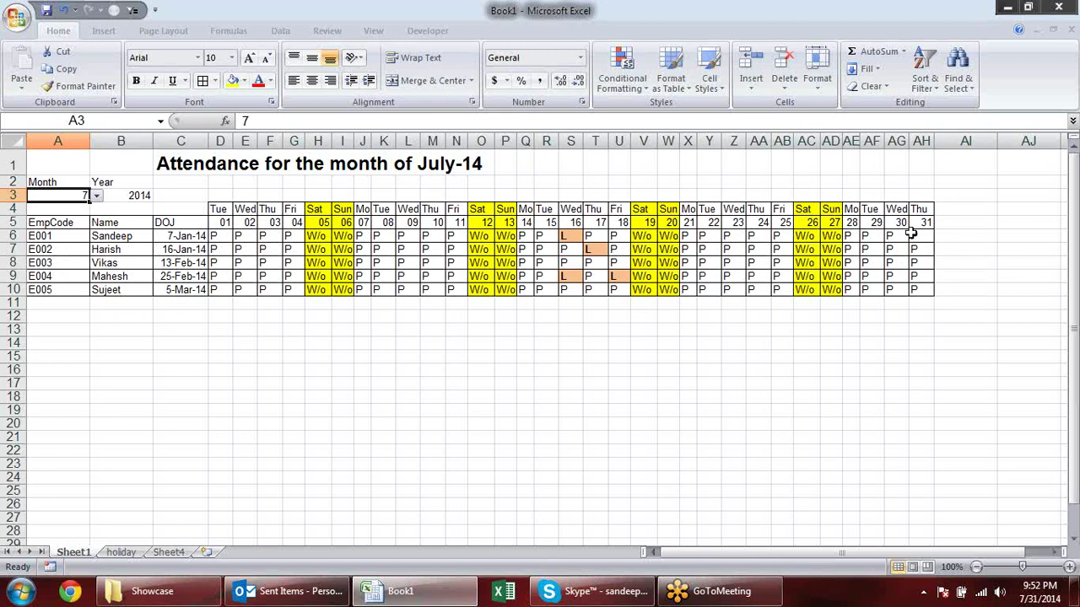
drag(926, 238, 918, 289)
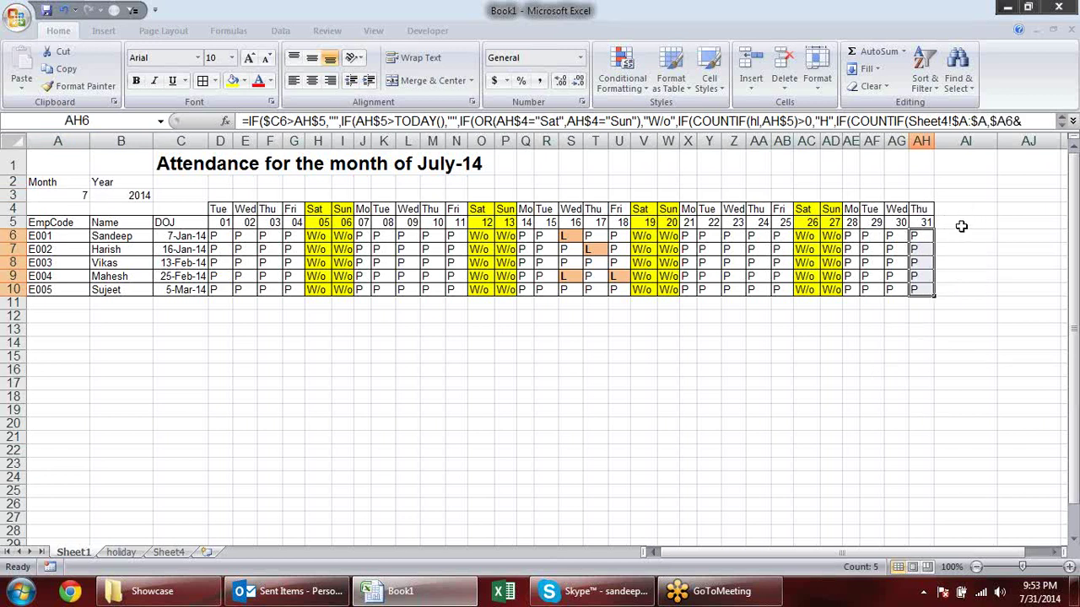
click(927, 235)
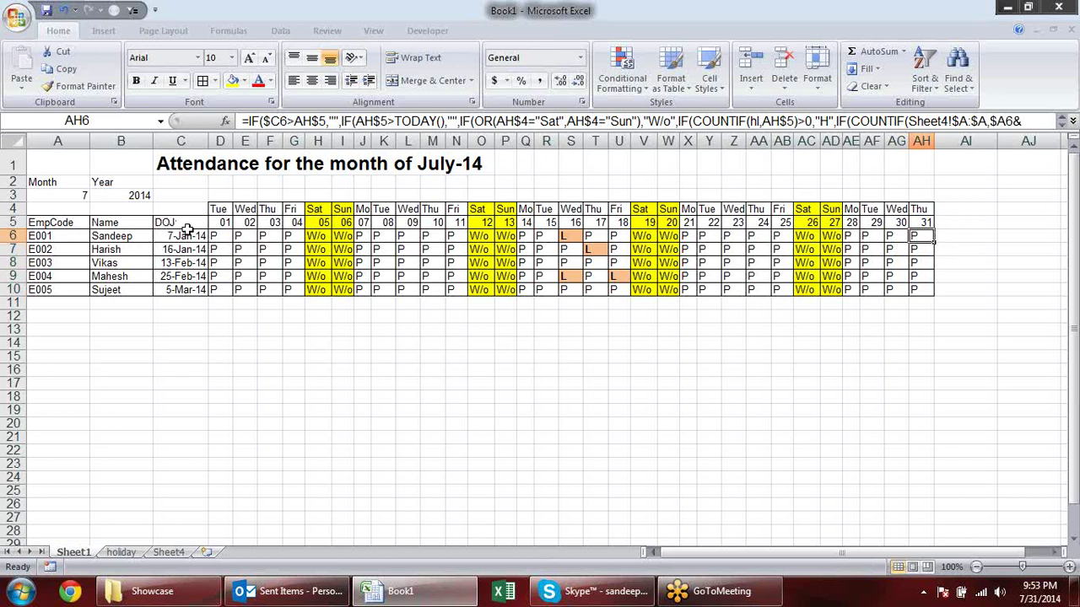
click(220, 237)
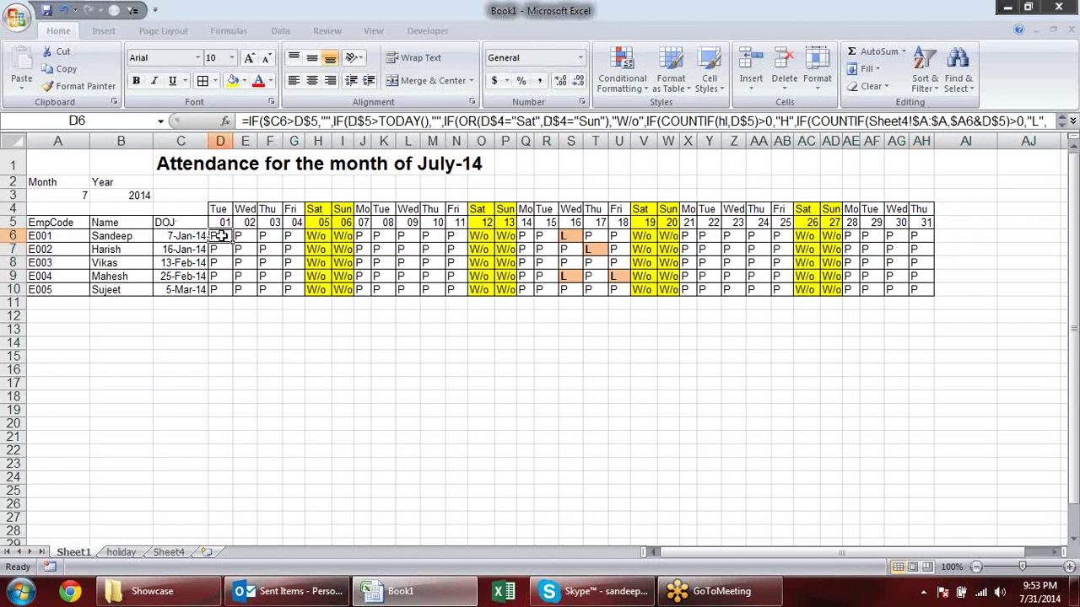
Enter the test formula =D$5=TODAY() in C11, which returns FALSE.
click(172, 303)
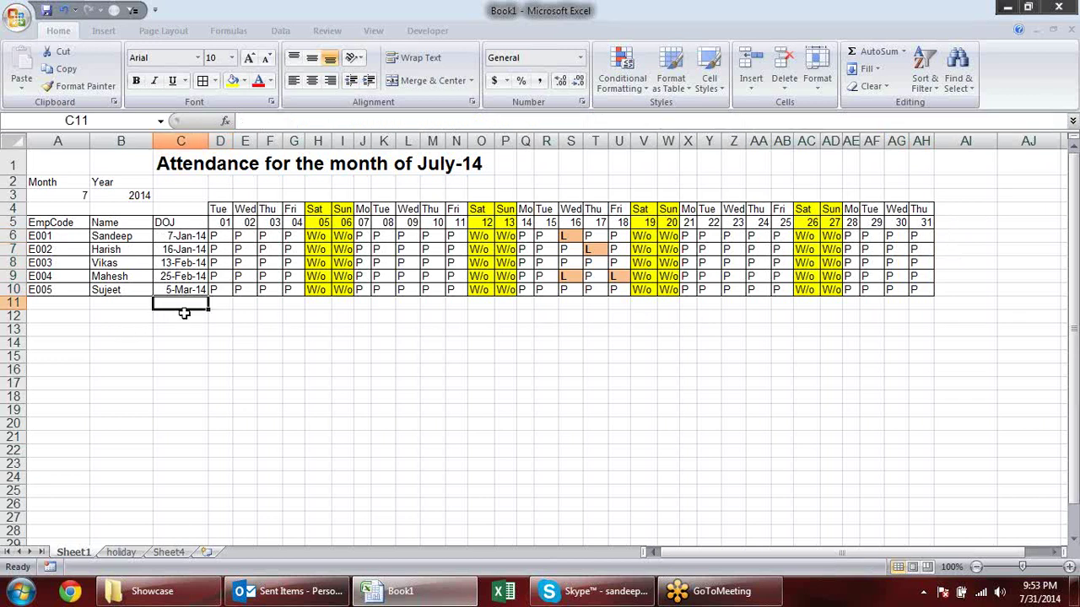
text(=)
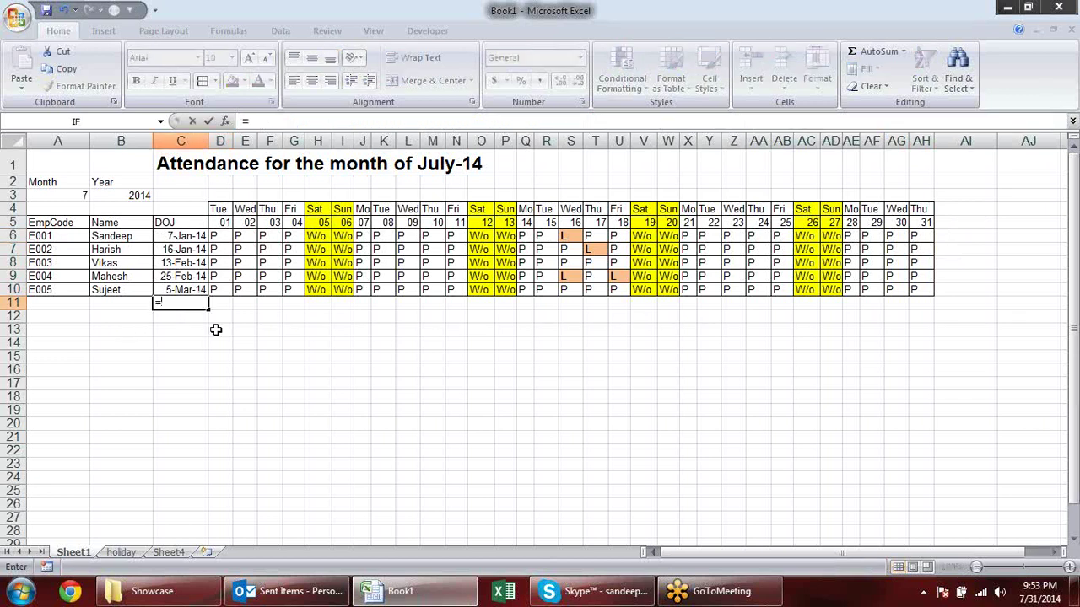
click(223, 224)
text(=)
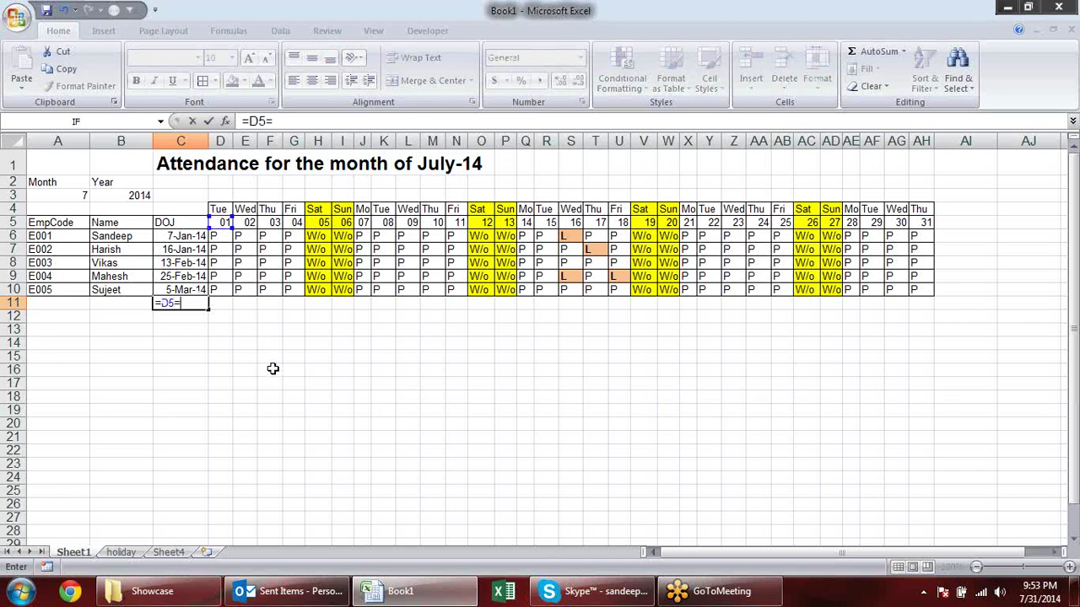
text(tod)
key(Tab)
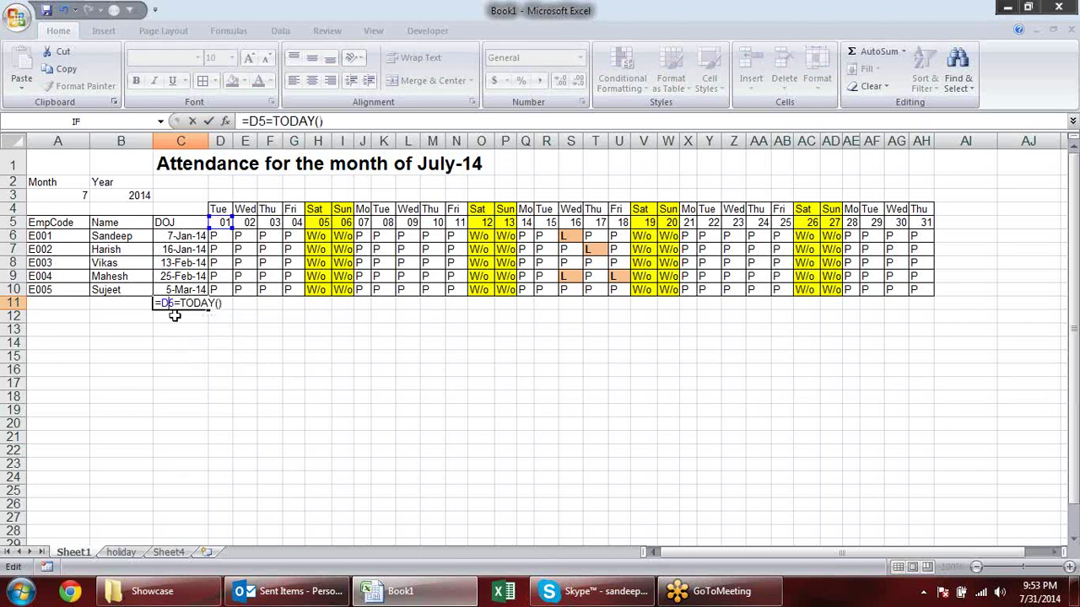
text($)
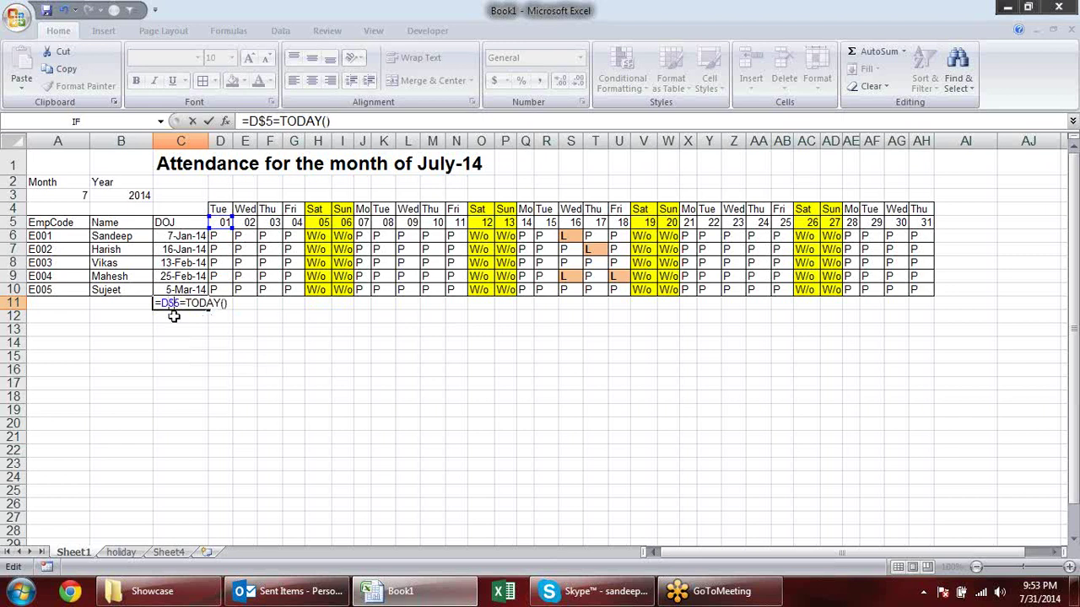
key(Return)
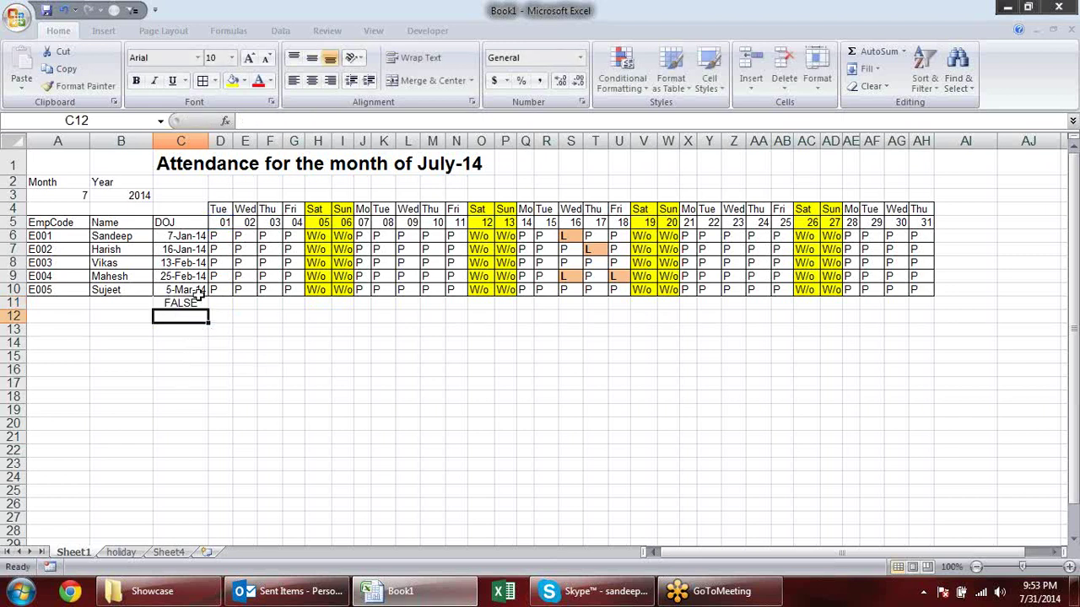
Review C11's formula text and leave it unchanged.
double_click(198, 302)
drag(232, 303, 152, 305)
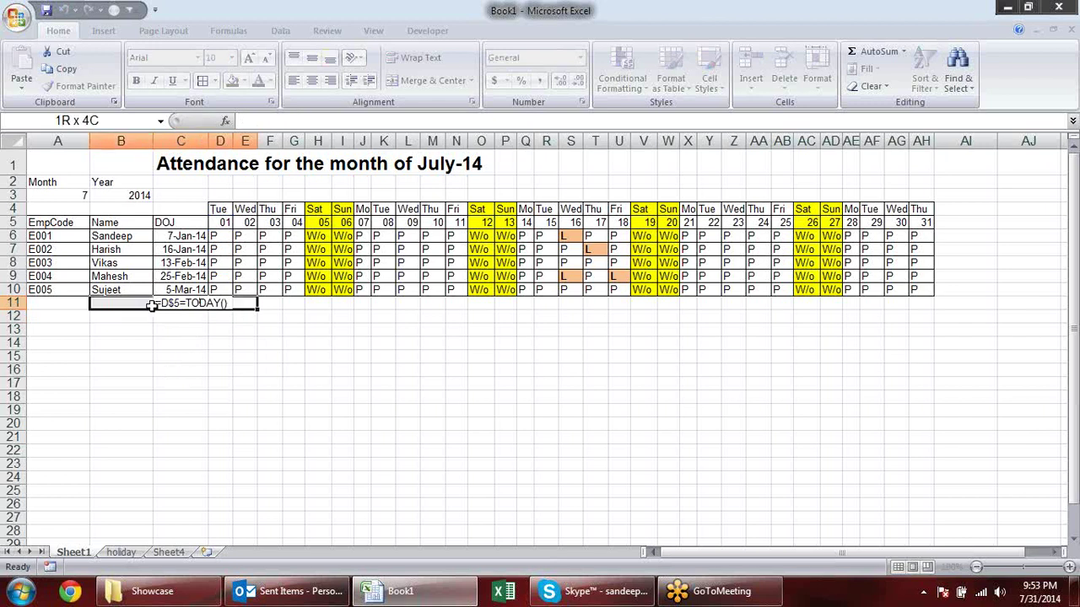
double_click(198, 304)
drag(230, 304, 152, 303)
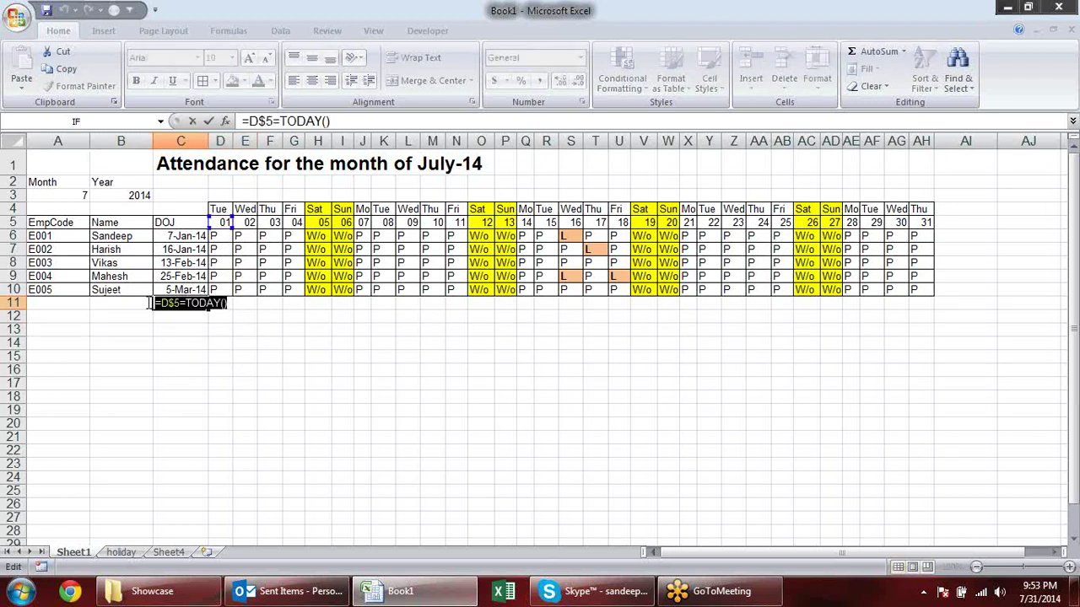
key(Escape)
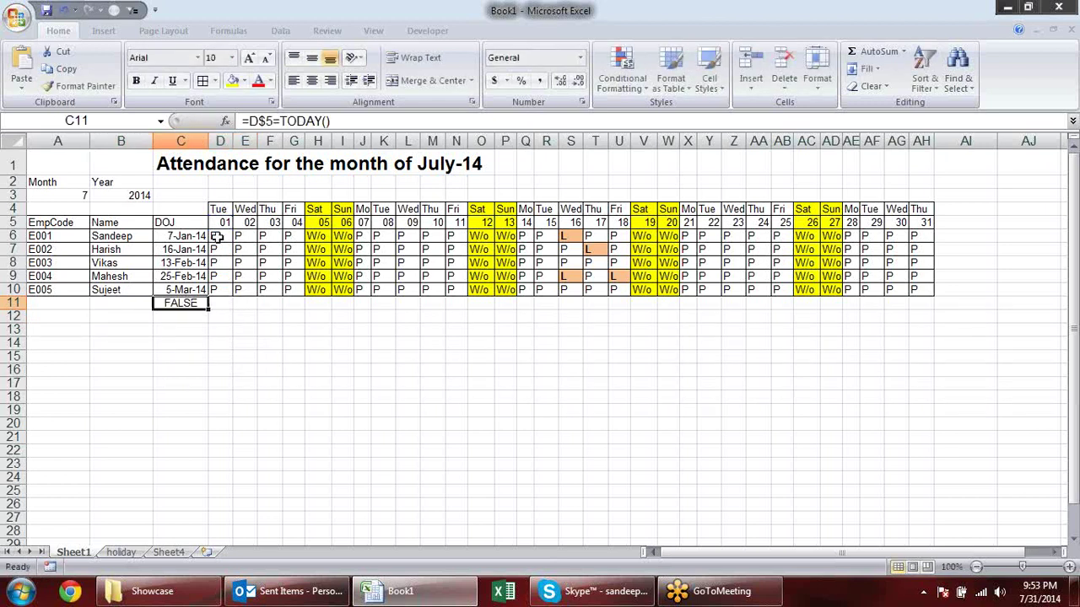
Select attendance cell D6 and start a new conditional formatting rule.
click(218, 237)
click(622, 80)
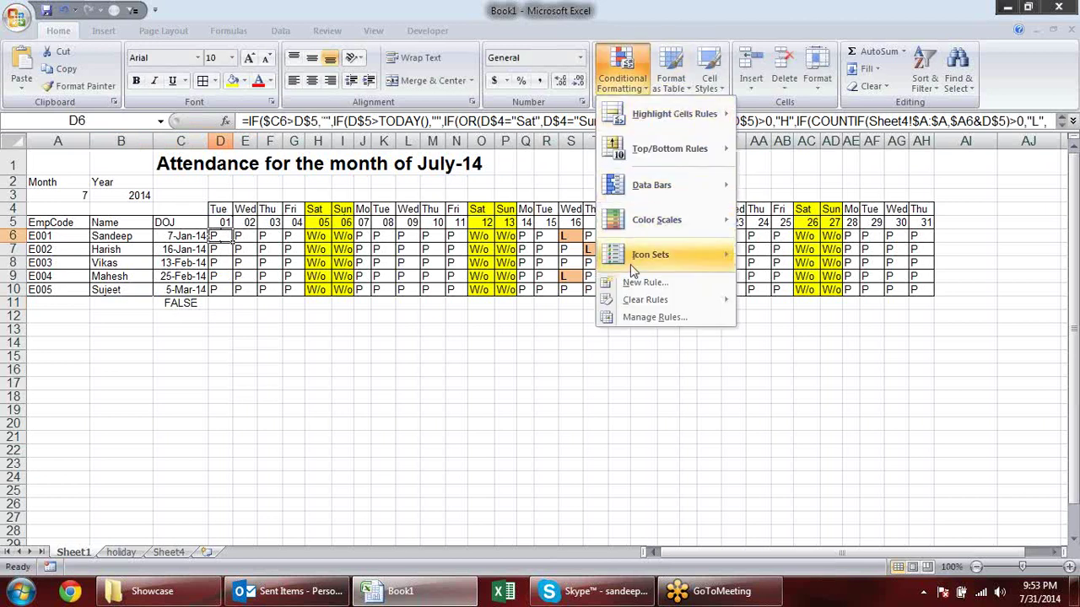
click(639, 287)
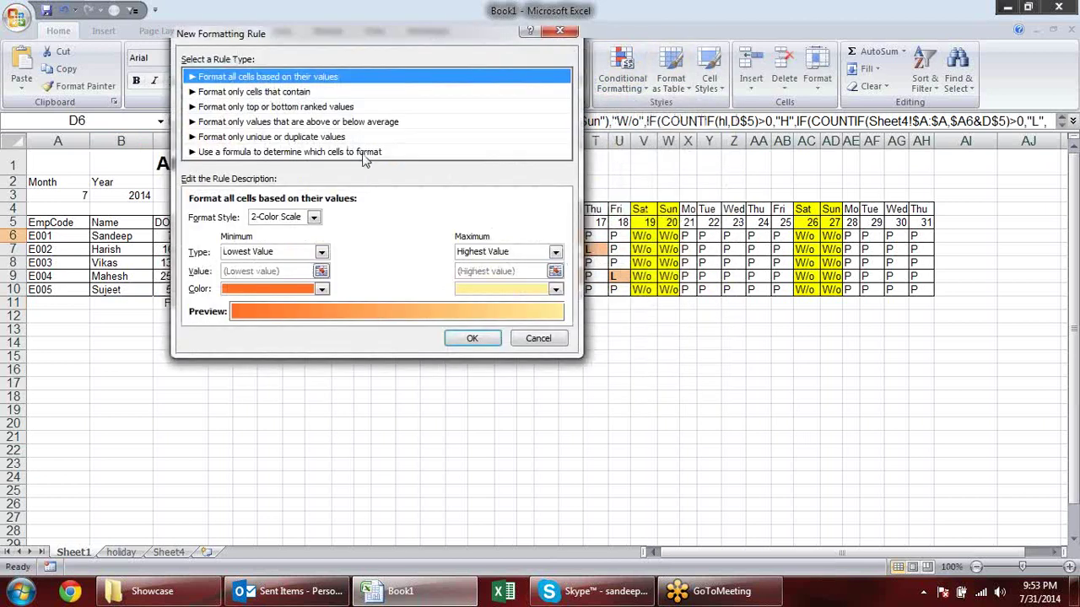
Create a formula rule =D$5=TODAY() with a blue fill and bold font.
click(364, 152)
click(344, 218)
text(=D$5=TODAY())
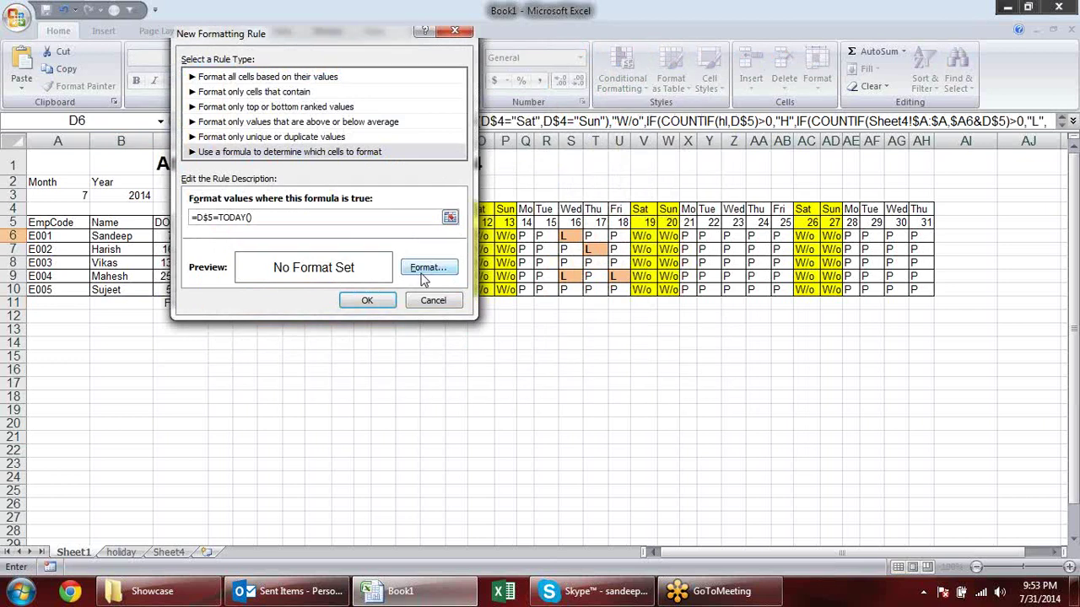
click(427, 268)
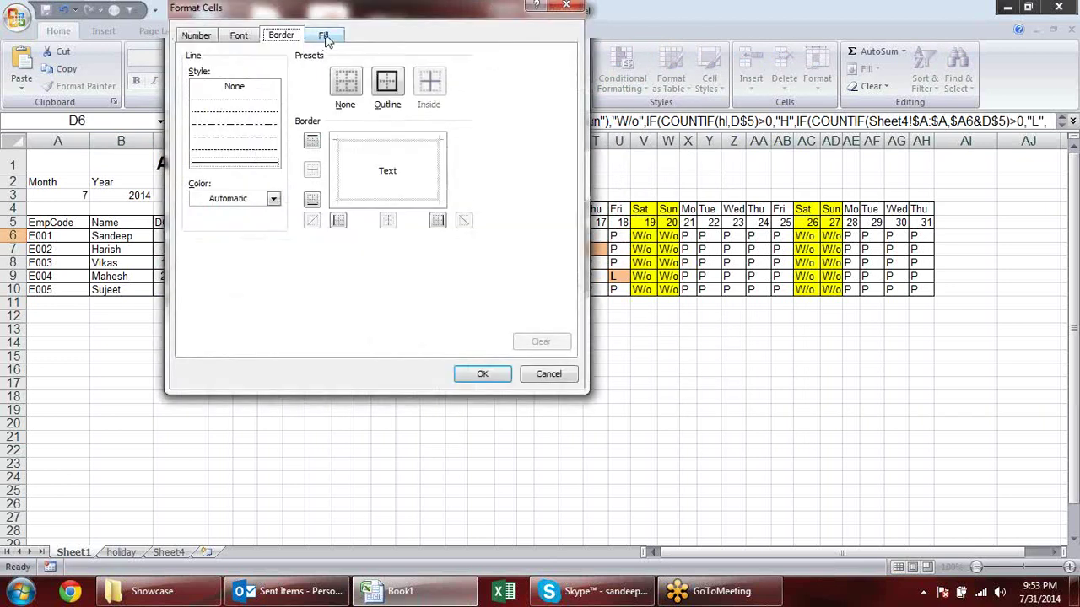
click(326, 38)
click(240, 142)
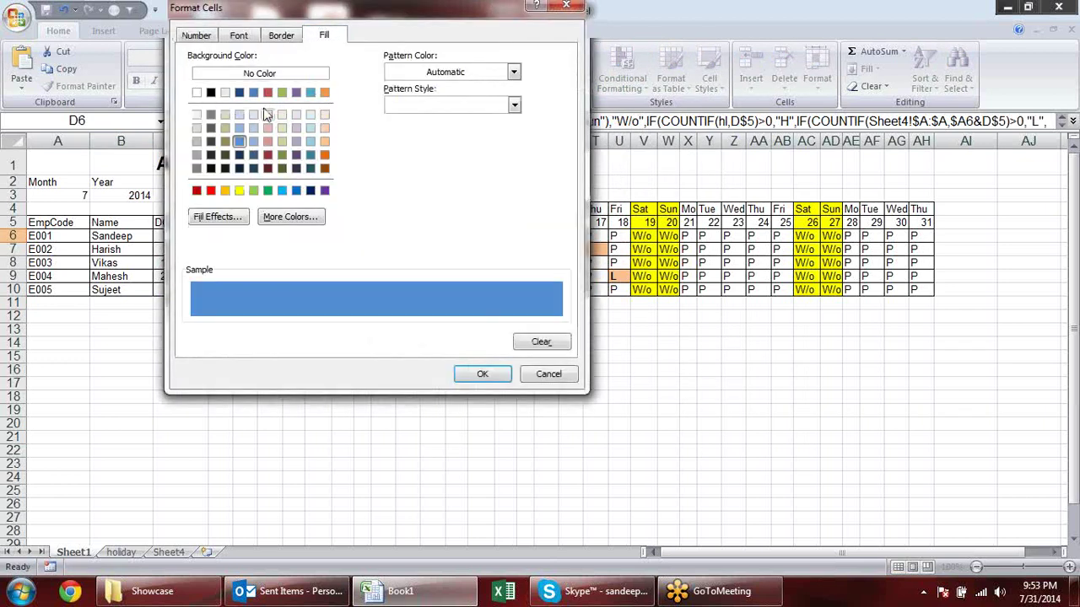
click(279, 37)
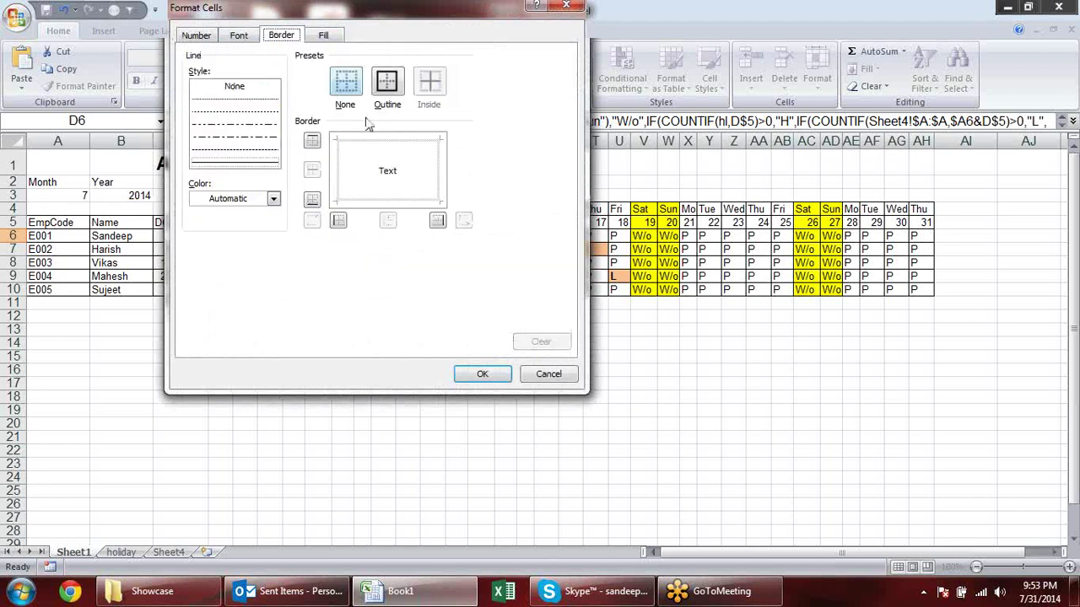
click(241, 37)
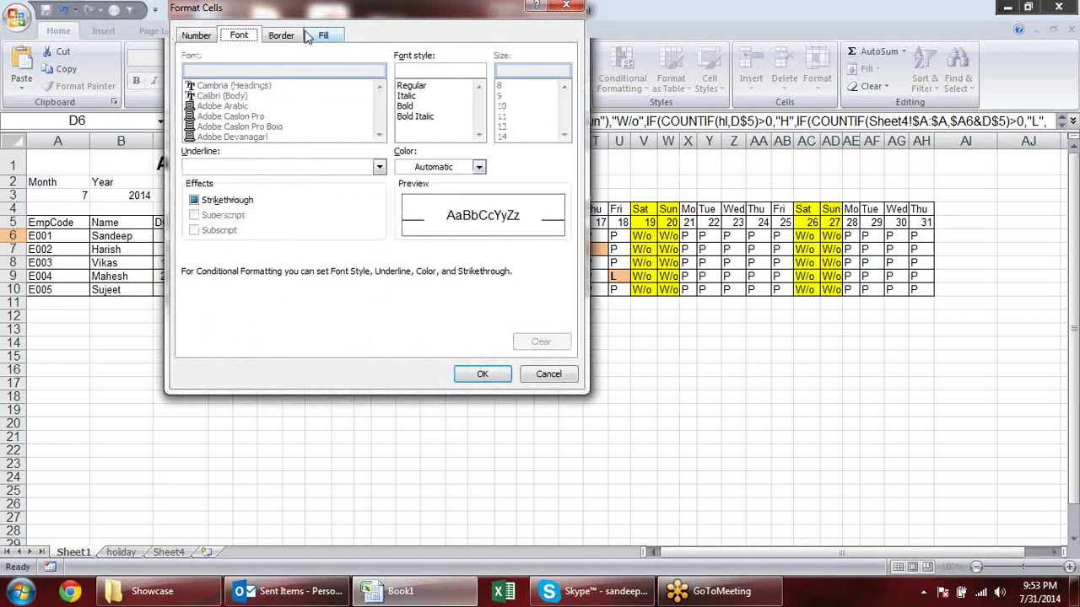
click(405, 107)
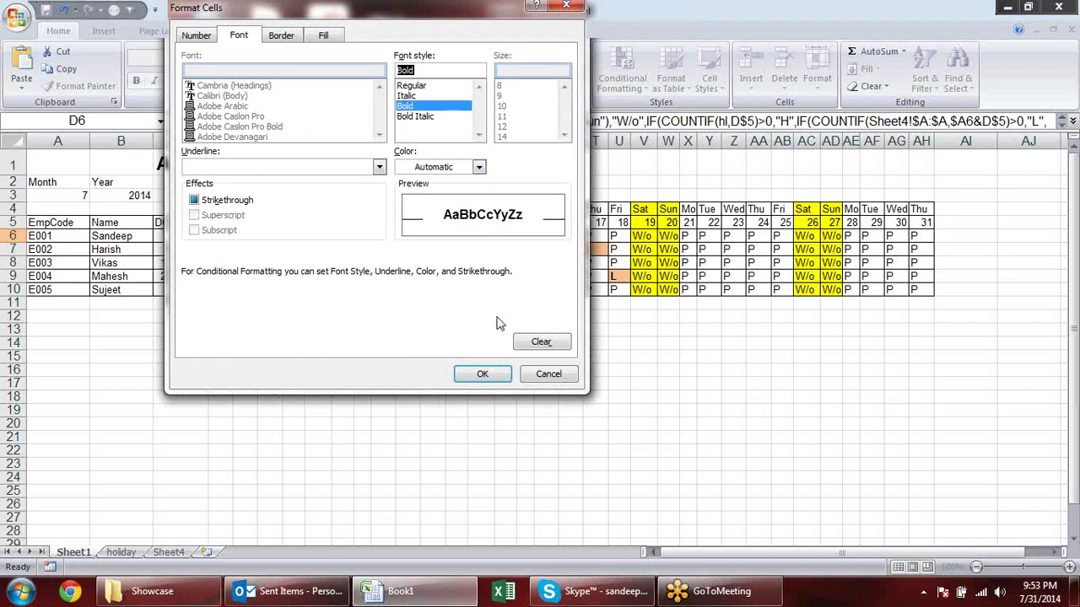
click(483, 374)
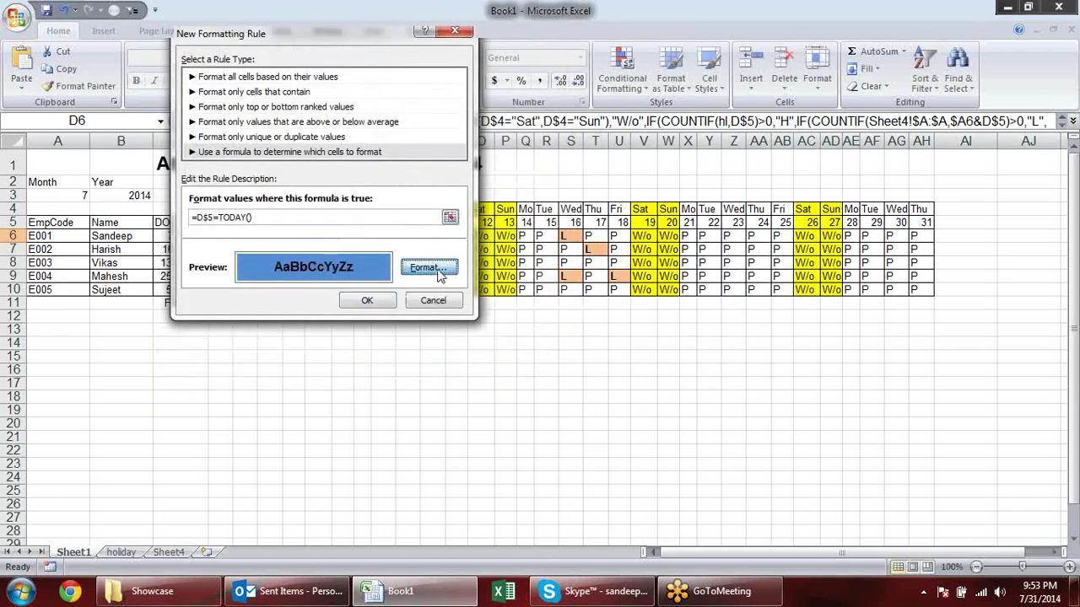
Add a dotted top, left, bottom and right border to the rule's format and save it.
click(430, 267)
click(282, 35)
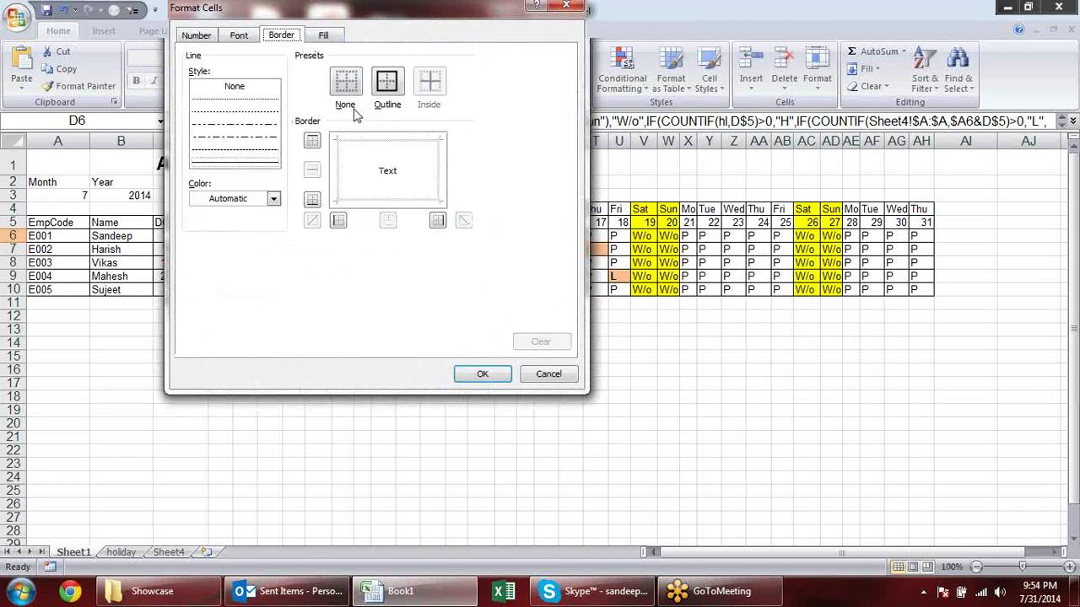
click(249, 118)
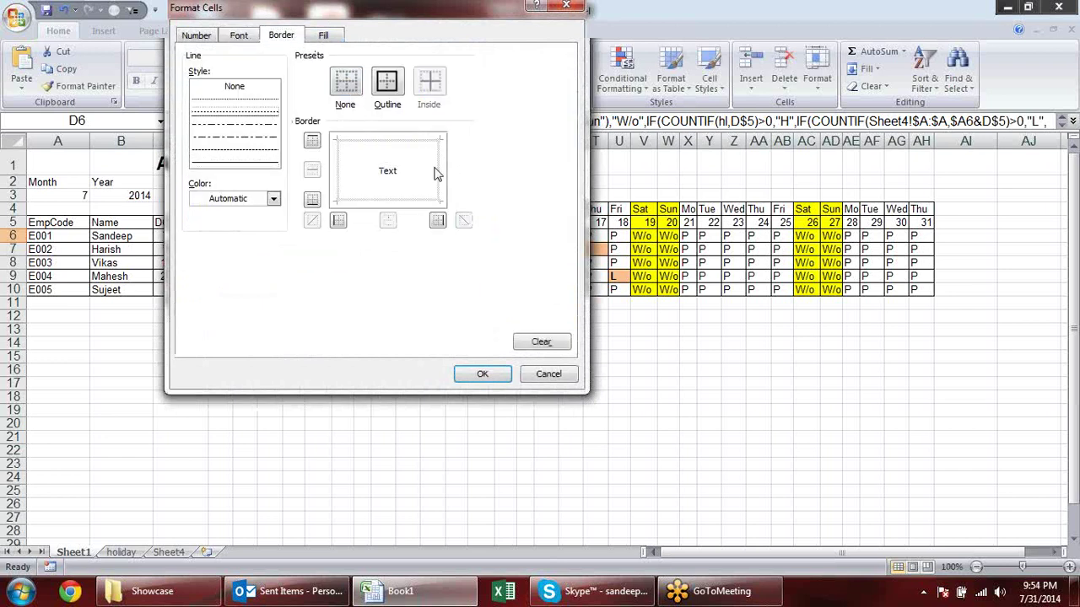
click(375, 141)
click(338, 164)
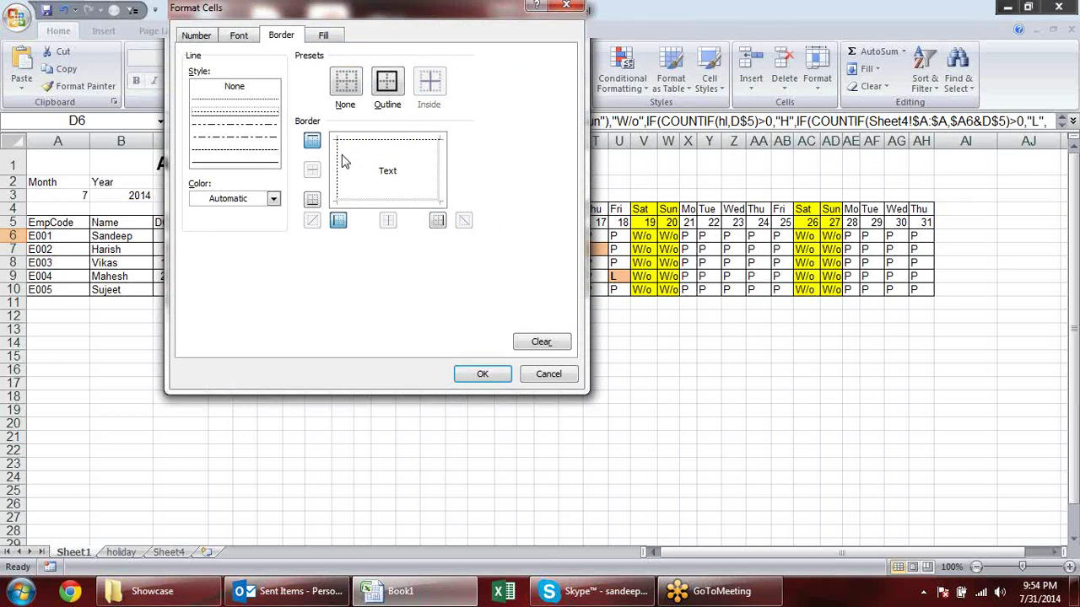
click(384, 203)
click(440, 181)
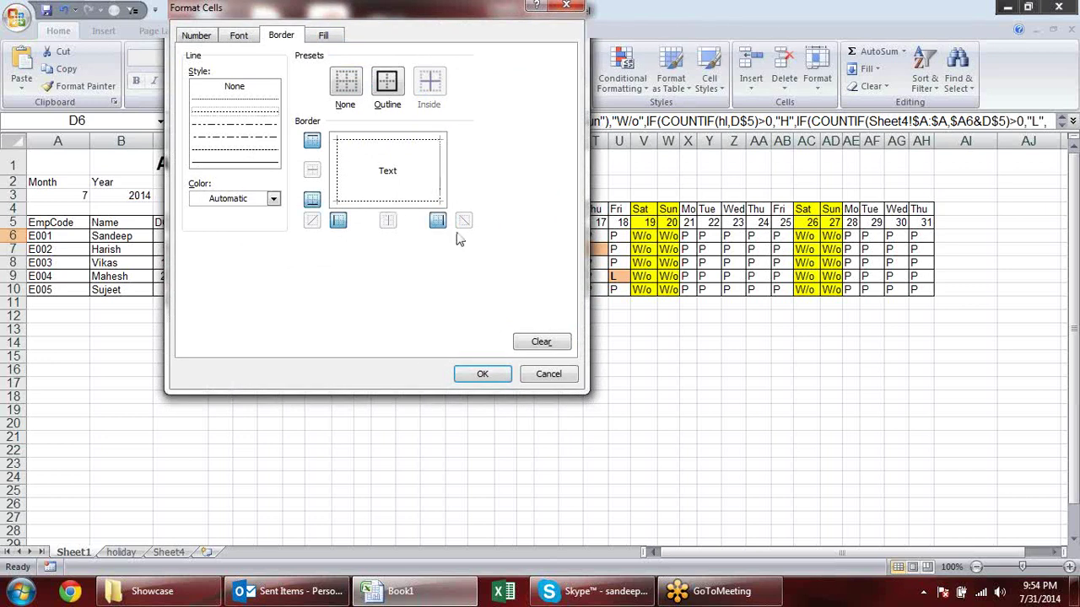
click(489, 374)
click(368, 301)
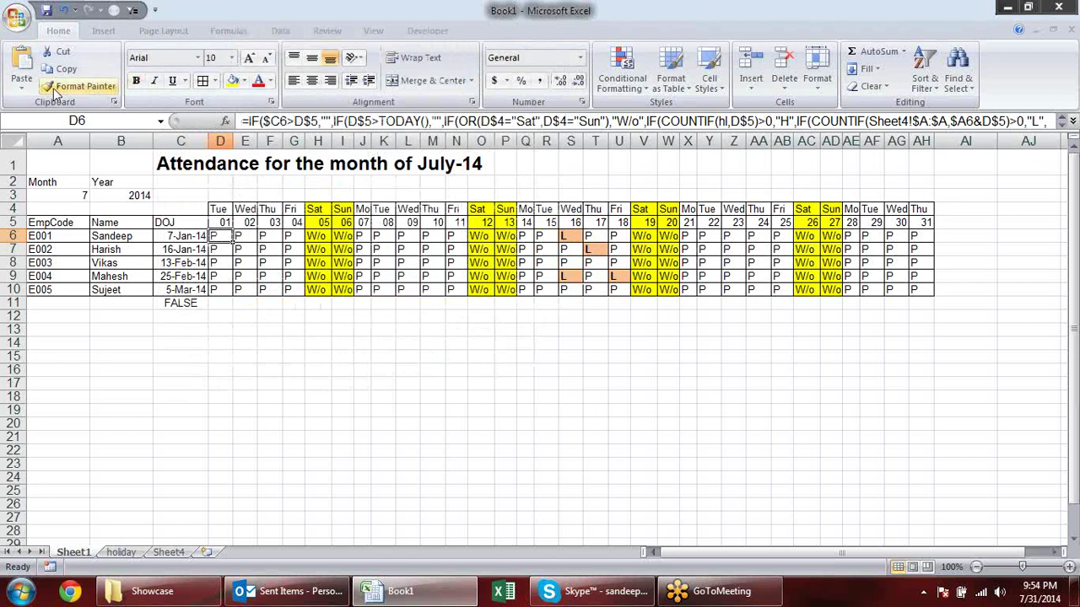
Paint D6's today highlight across D4:AH10, format dates D5:AH5 as dd, and open Save As.
click(85, 86)
drag(219, 211, 921, 292)
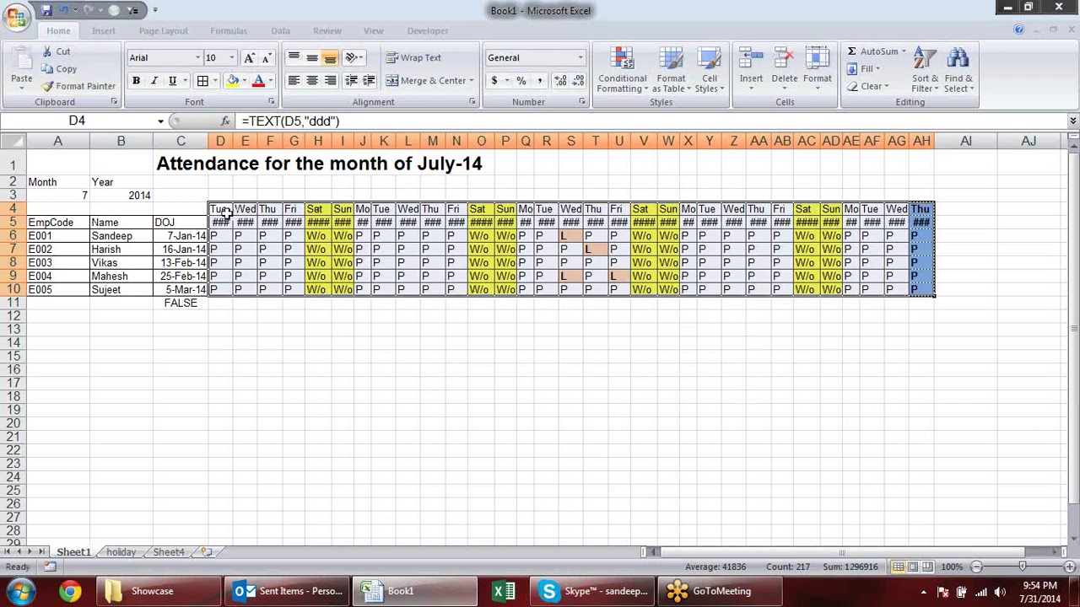
drag(221, 223, 921, 226)
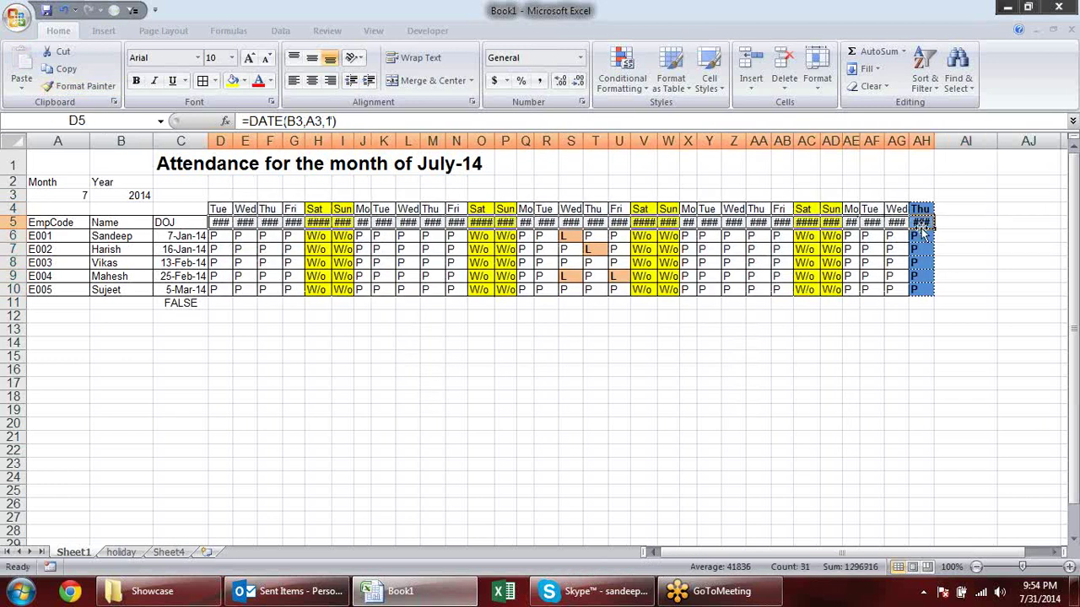
key(ctrl+1)
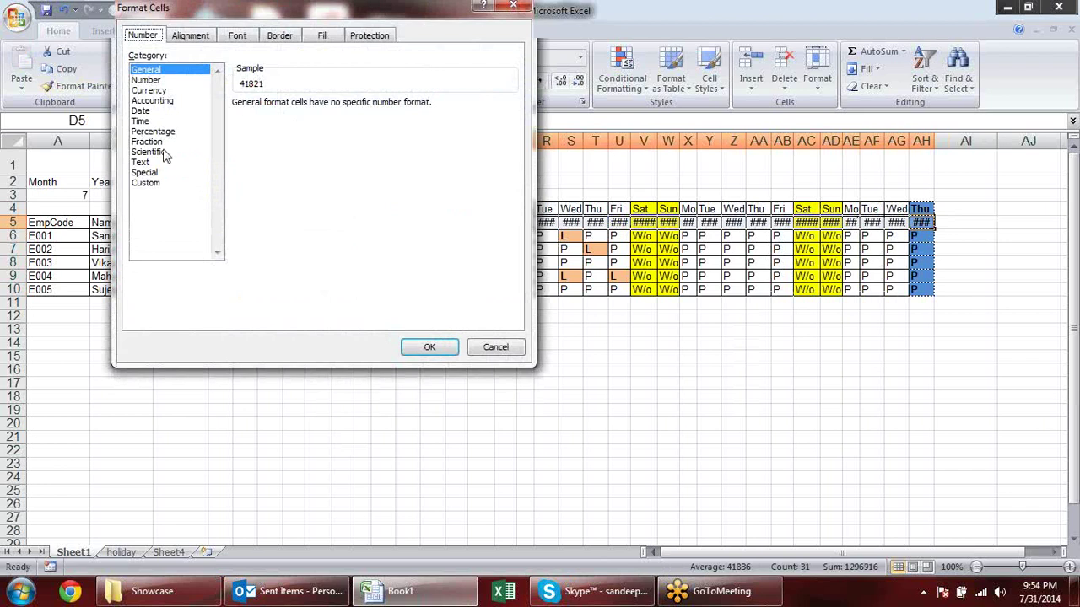
click(160, 183)
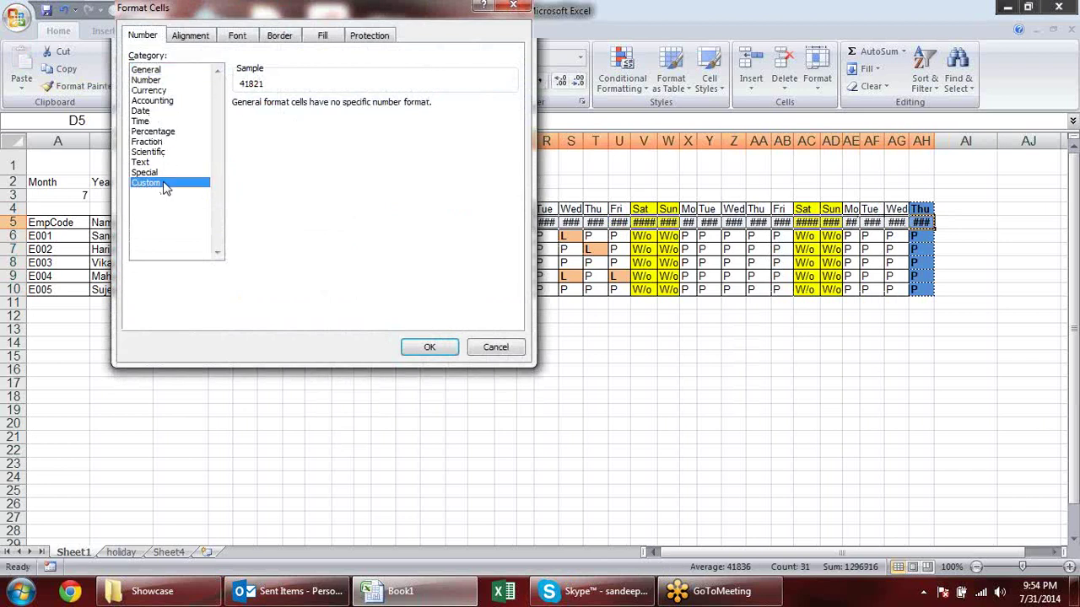
text(dd)
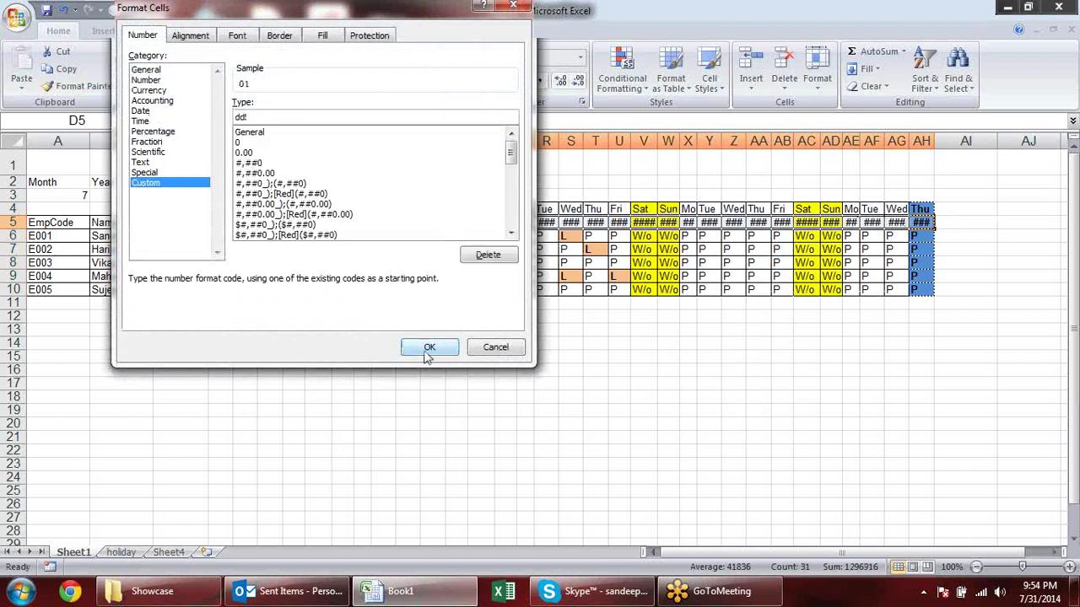
click(429, 346)
drag(773, 363, 773, 362)
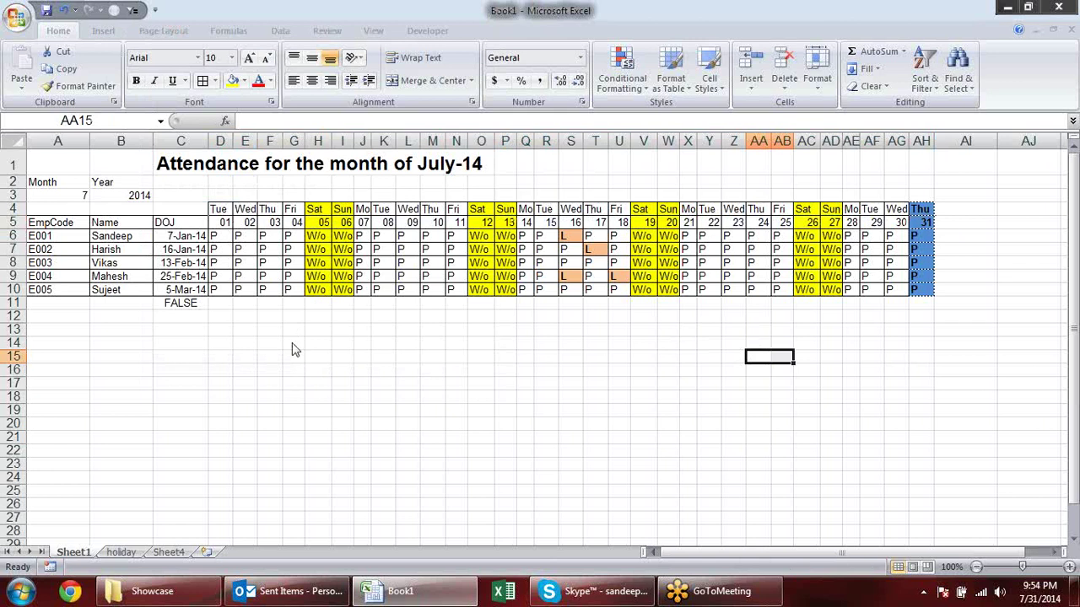
key(ctrl+s)
Save to the Desktop as the macro-enabled workbook 'attendance monitoring system'.
drag(311, 271, 310, 169)
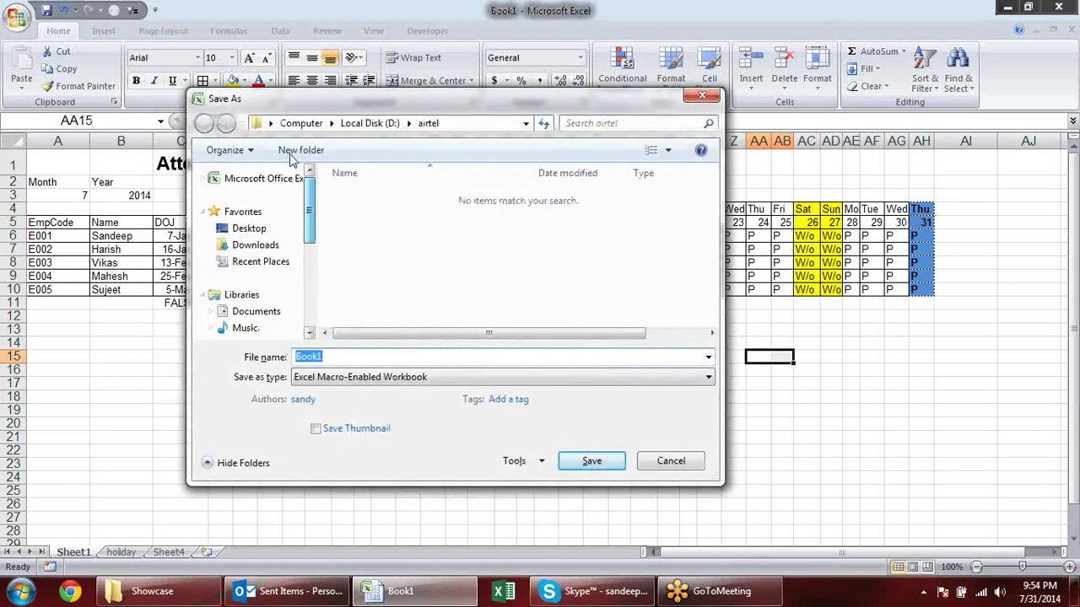
click(254, 228)
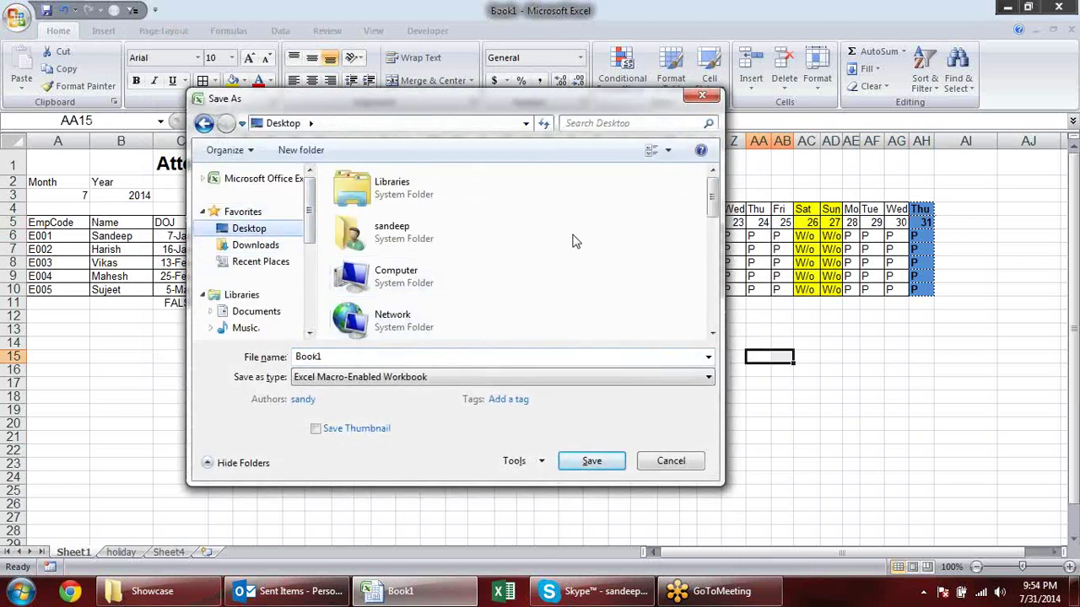
drag(713, 200, 713, 308)
double_click(337, 357)
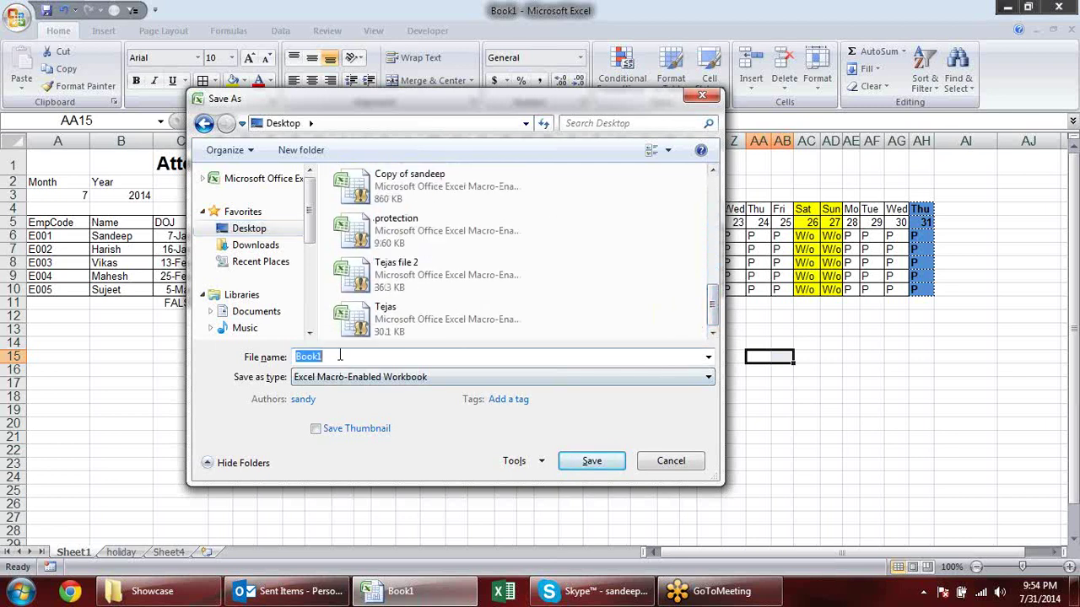
text(attendance monitoring system)
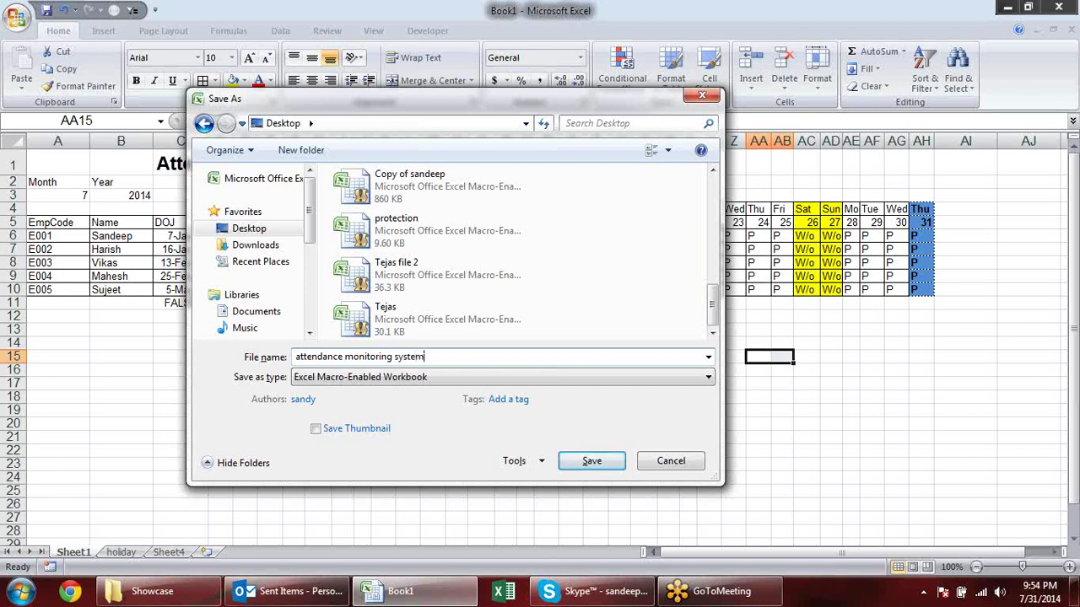
key(Return)
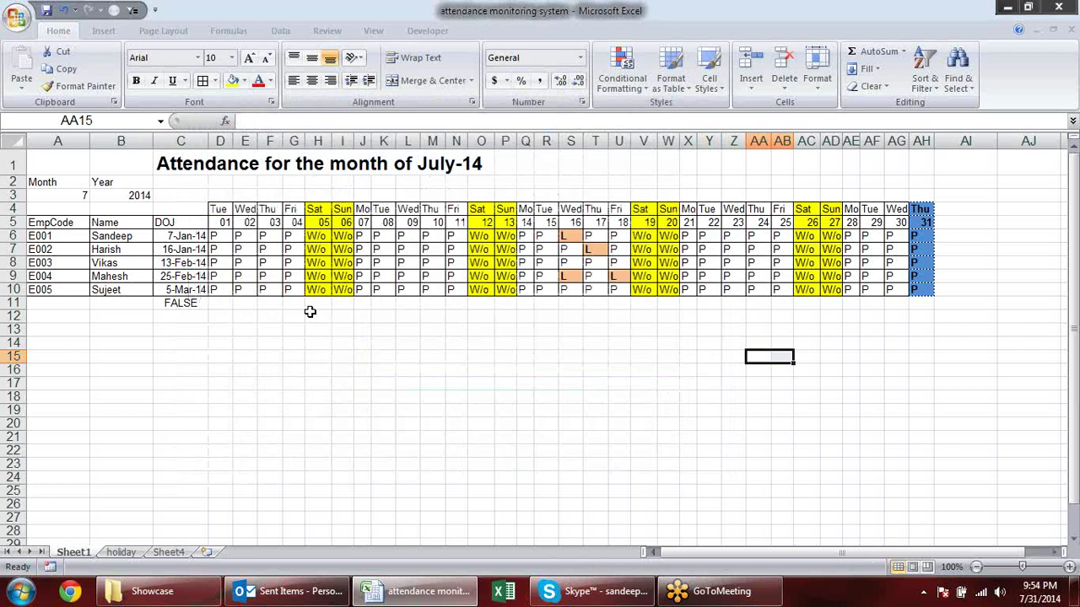
Change the year in B3 to 2015, then back to 2014.
click(161, 303)
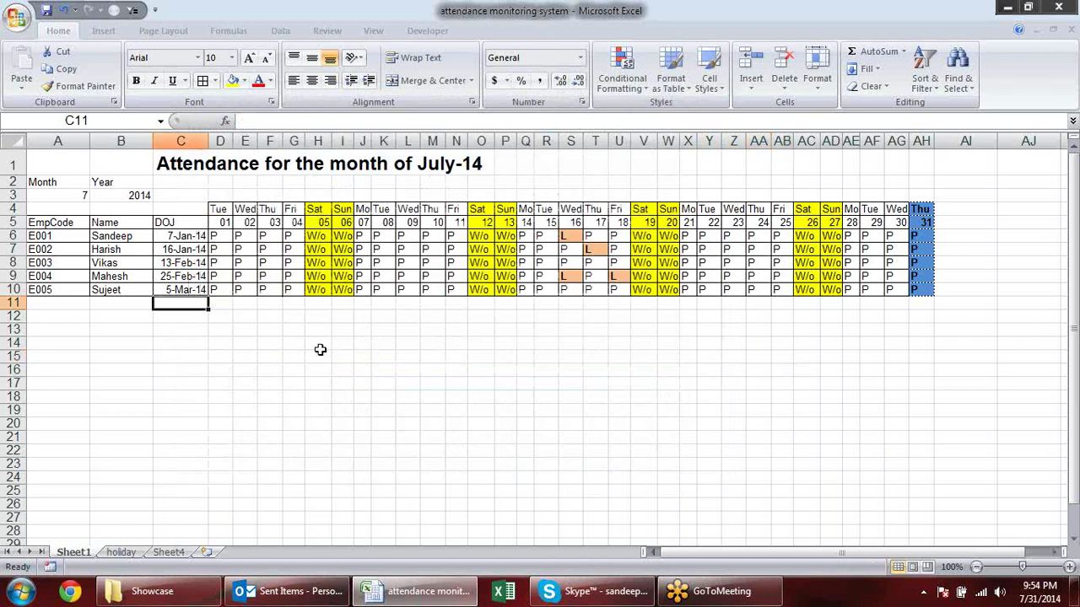
click(362, 329)
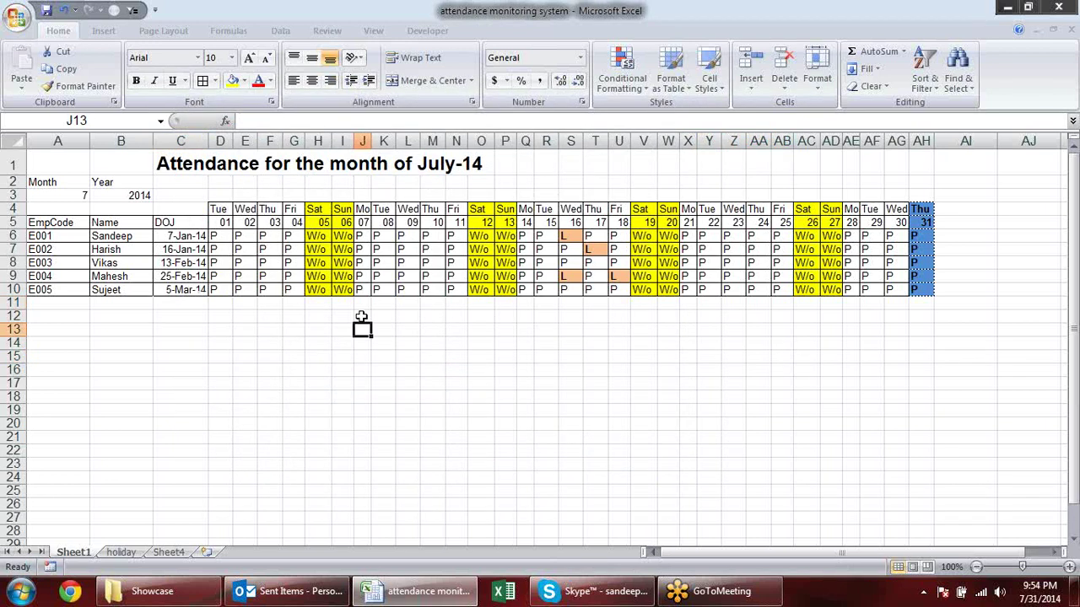
click(68, 208)
click(81, 194)
click(145, 196)
click(159, 196)
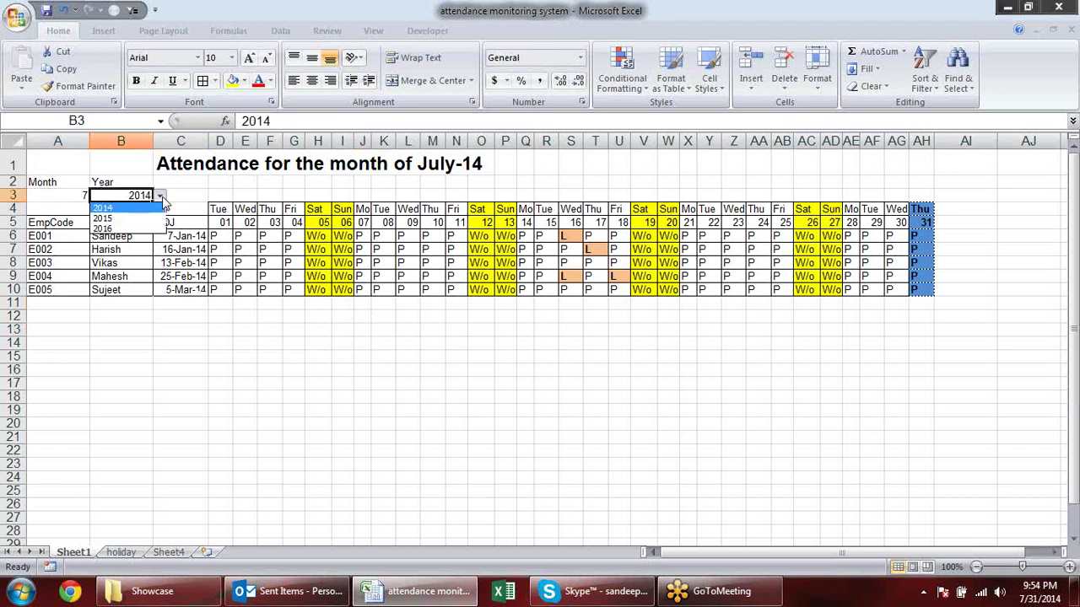
click(118, 221)
click(159, 196)
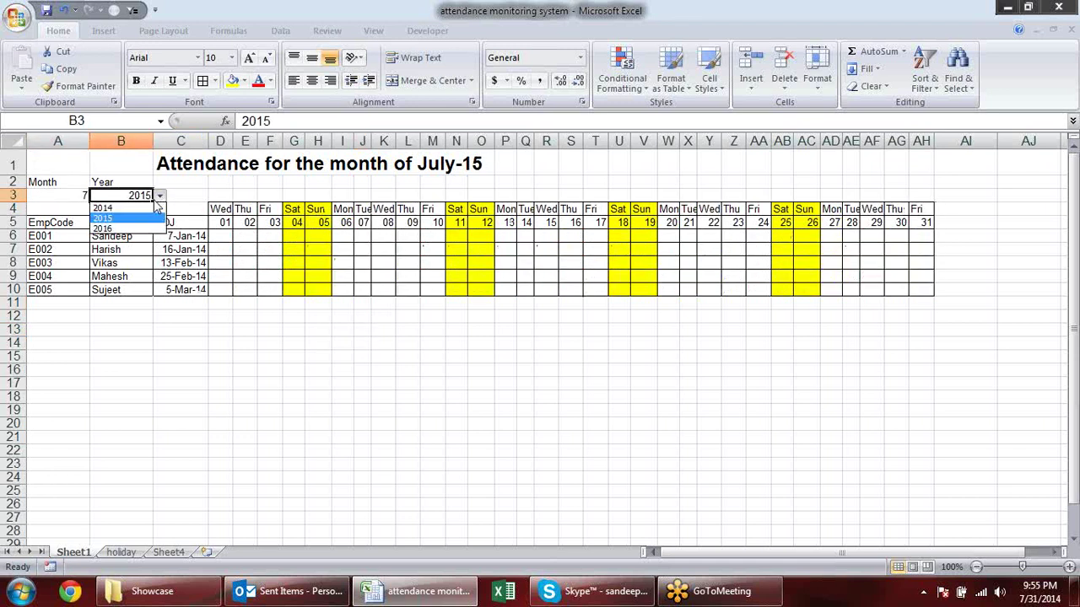
click(118, 208)
Set the month in A3 to 5 so the grid shows May-14 with 1 May as holiday.
click(76, 196)
click(97, 196)
click(51, 253)
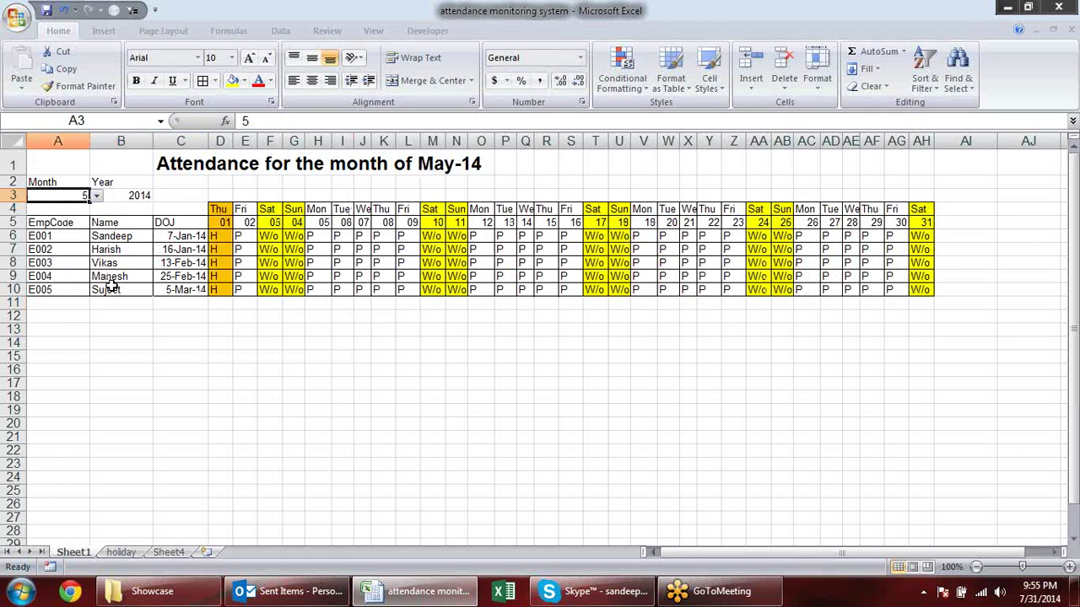
Hide the Helper column A on Sheet4's leave list.
click(169, 552)
right_click(73, 140)
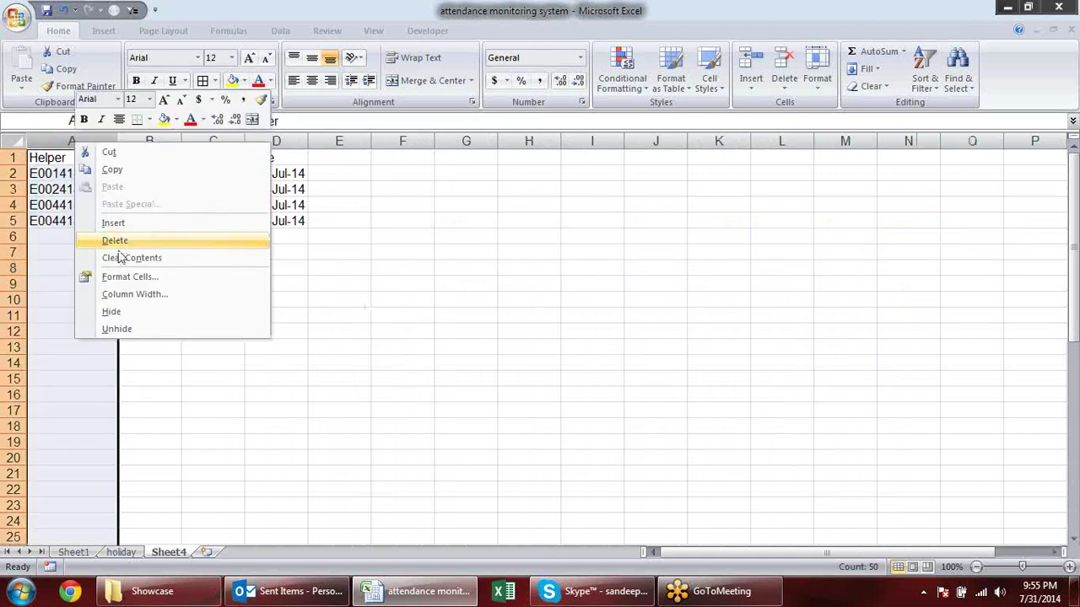
click(139, 311)
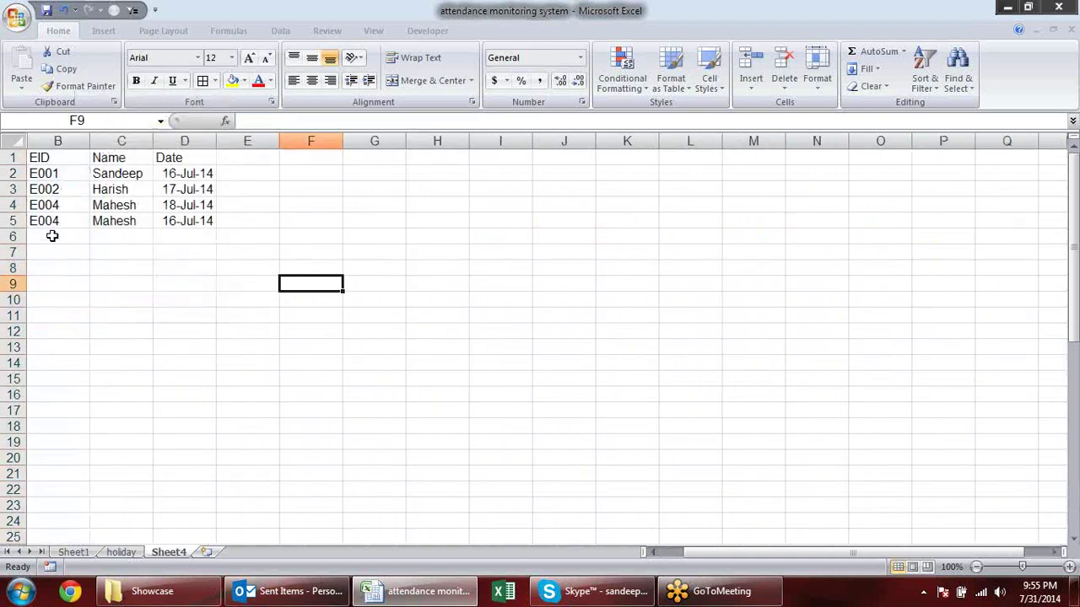
Add a sixth leave row with an employee code in B6 and date 21-Jul-14 in D6, then return to Sheet1.
click(51, 236)
click(97, 238)
click(58, 261)
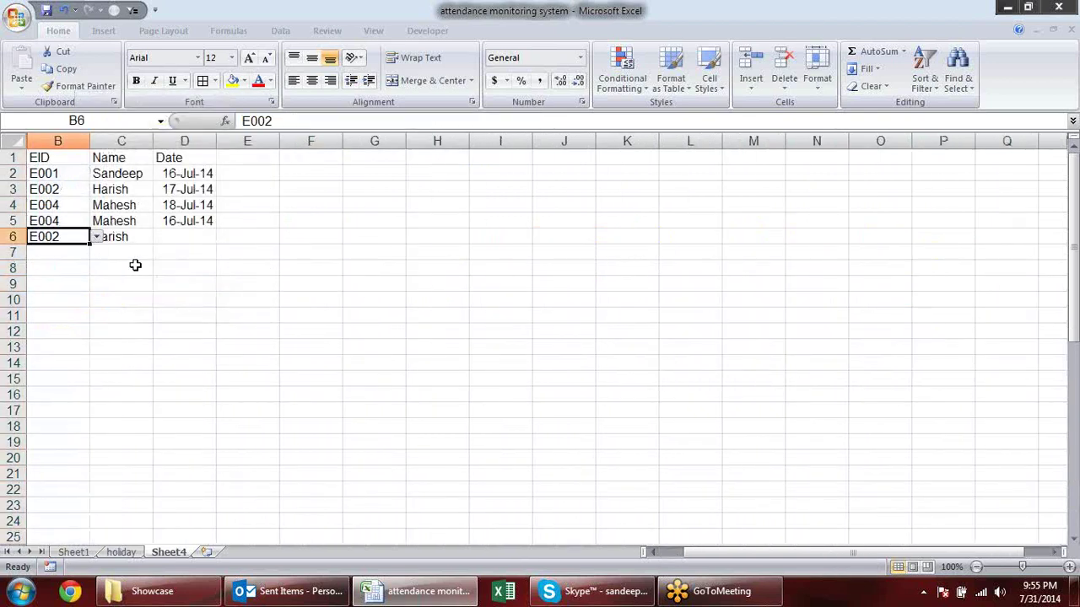
click(137, 235)
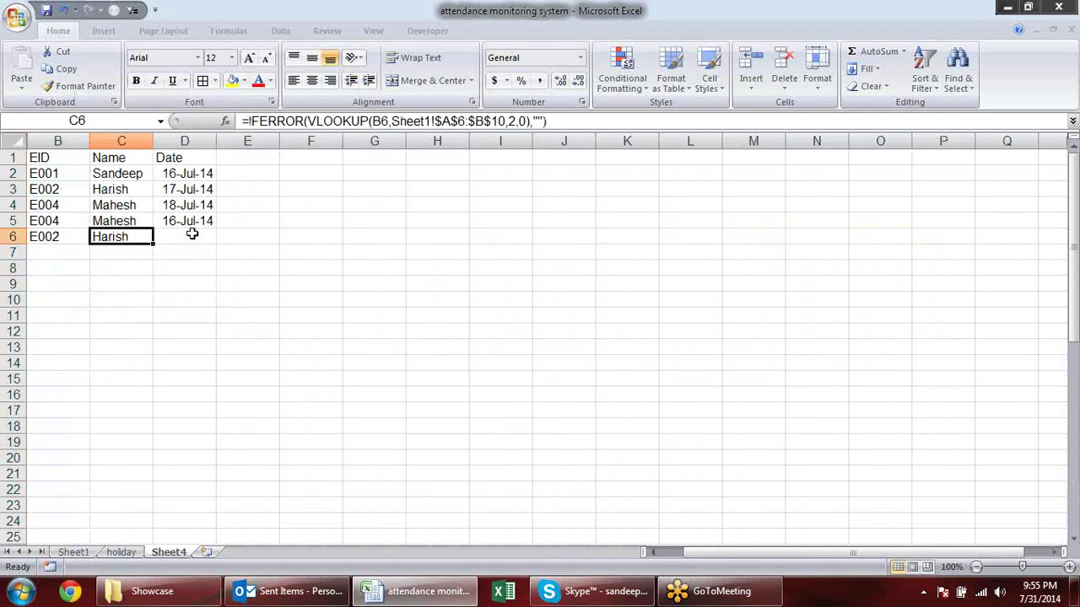
click(194, 234)
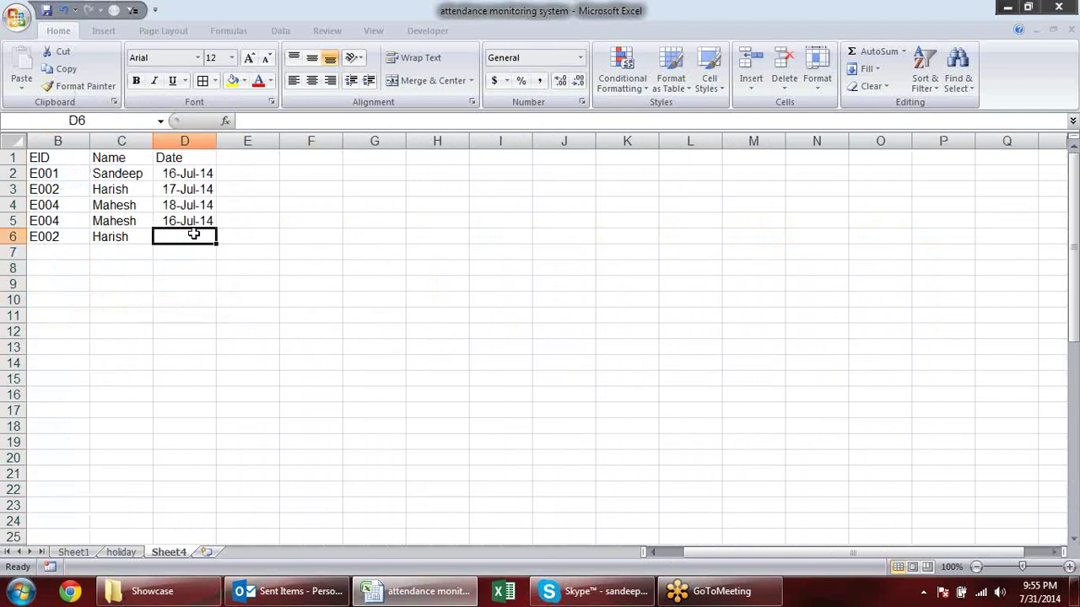
text(21-jul-14)
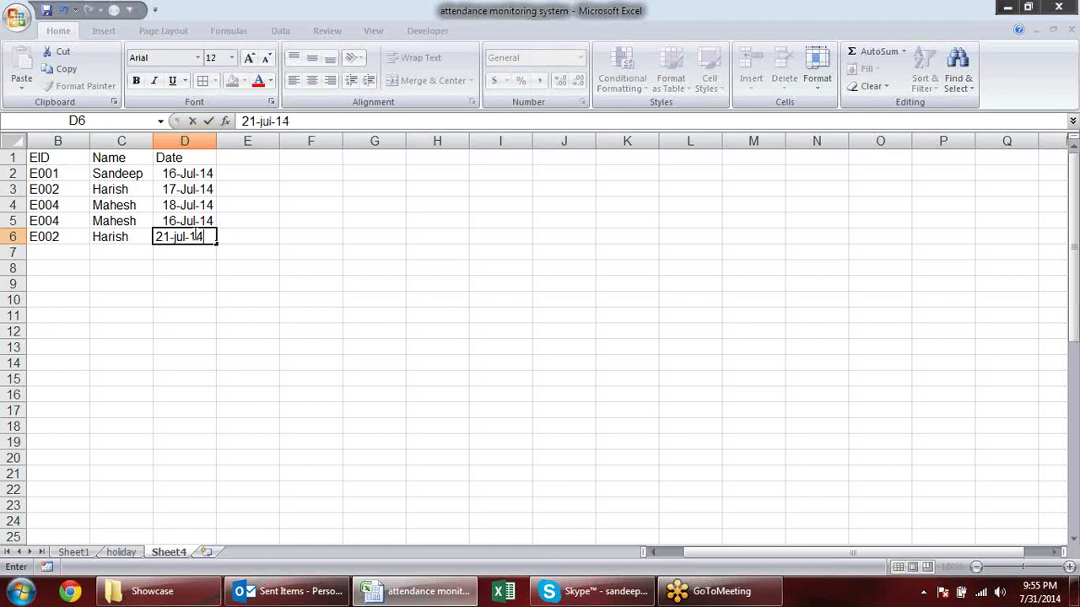
key(Return)
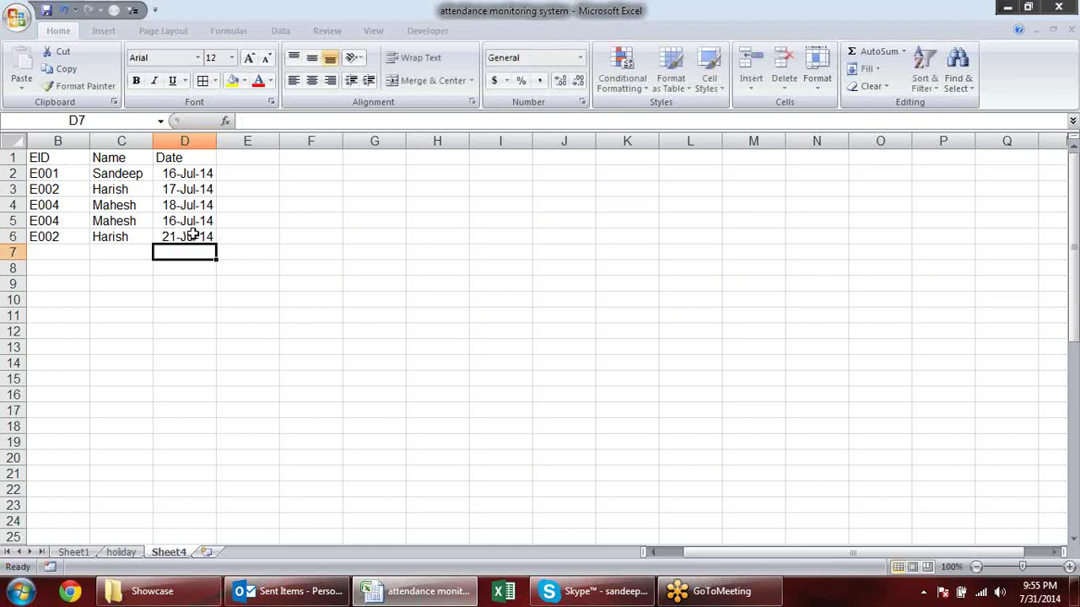
click(72, 553)
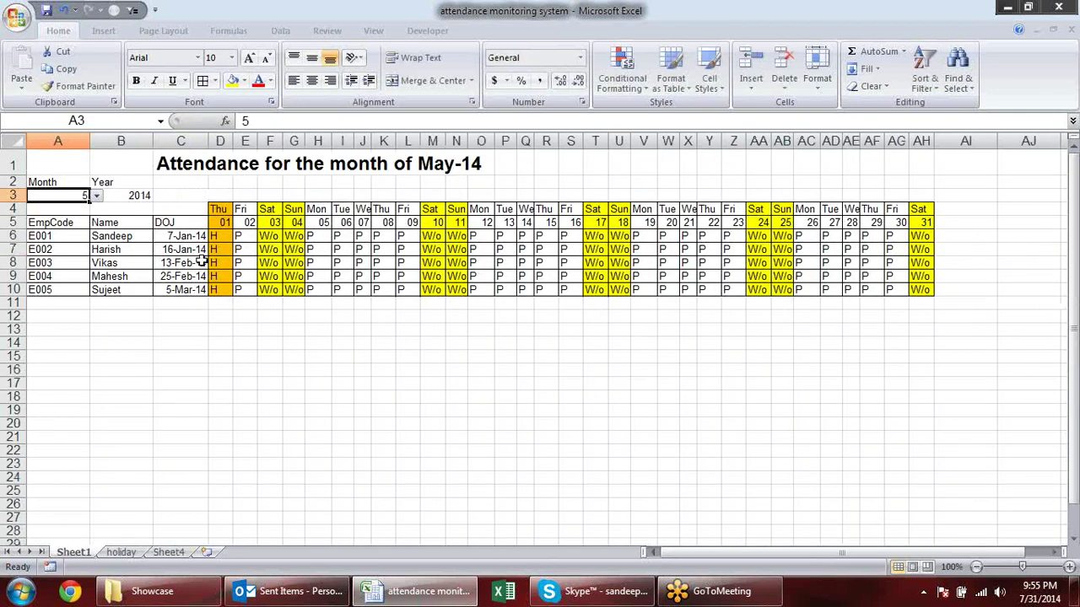
Choose month 7 in A3 to show July-14 and check the new L in X7.
click(97, 196)
click(46, 237)
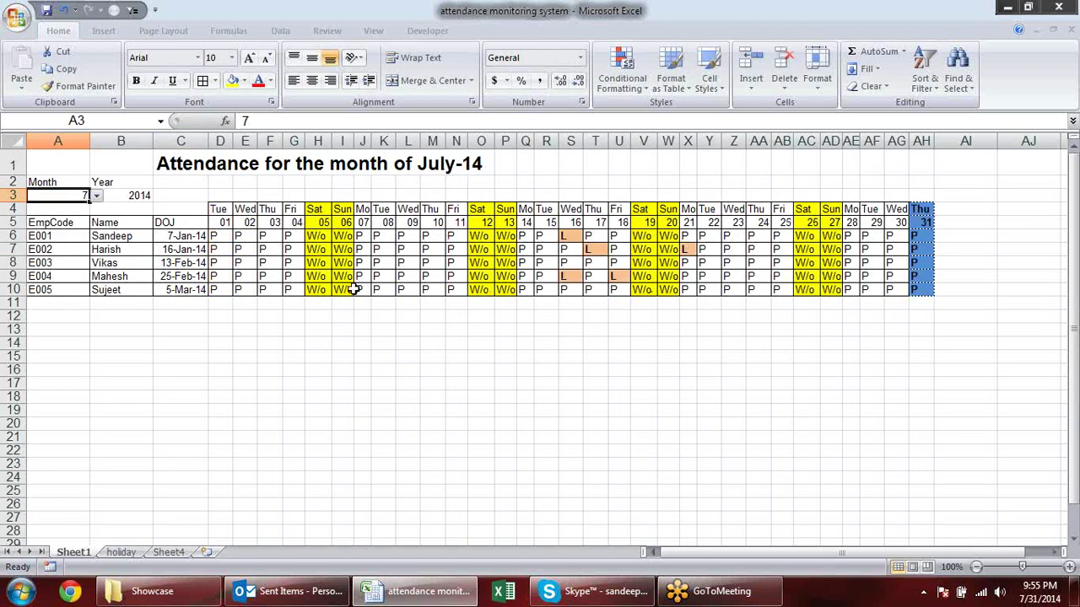
click(688, 249)
click(595, 357)
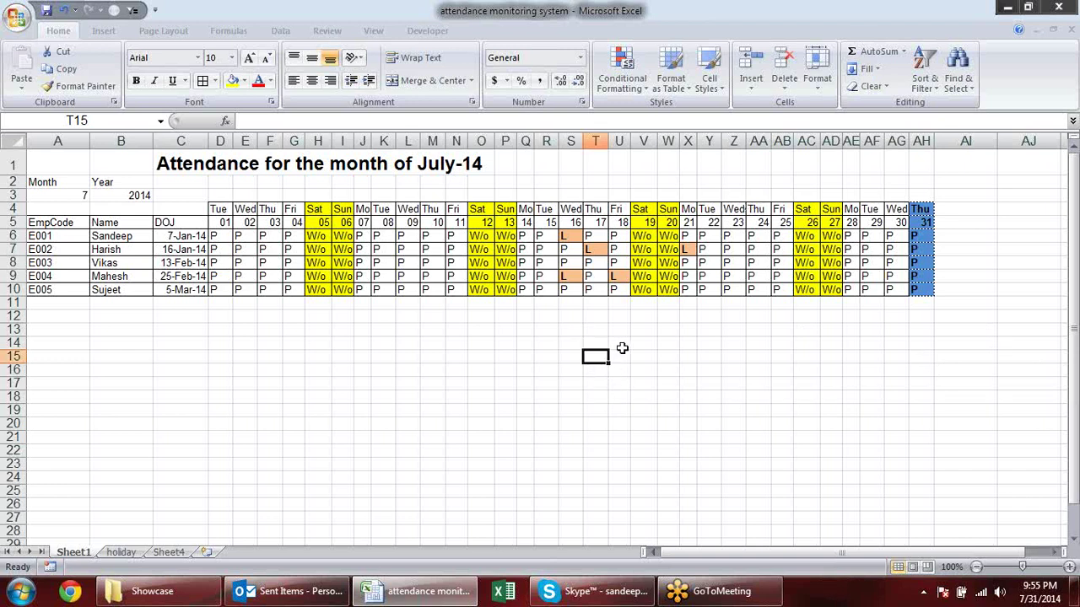
Make the Month and Year selector cells A2:B3 bold and apply All Borders around them.
mouse_move(62, 180)
mouse_down()
mouse_move(126, 182)
mouse_move(127, 196)
mouse_up()
key(ctrl+b)
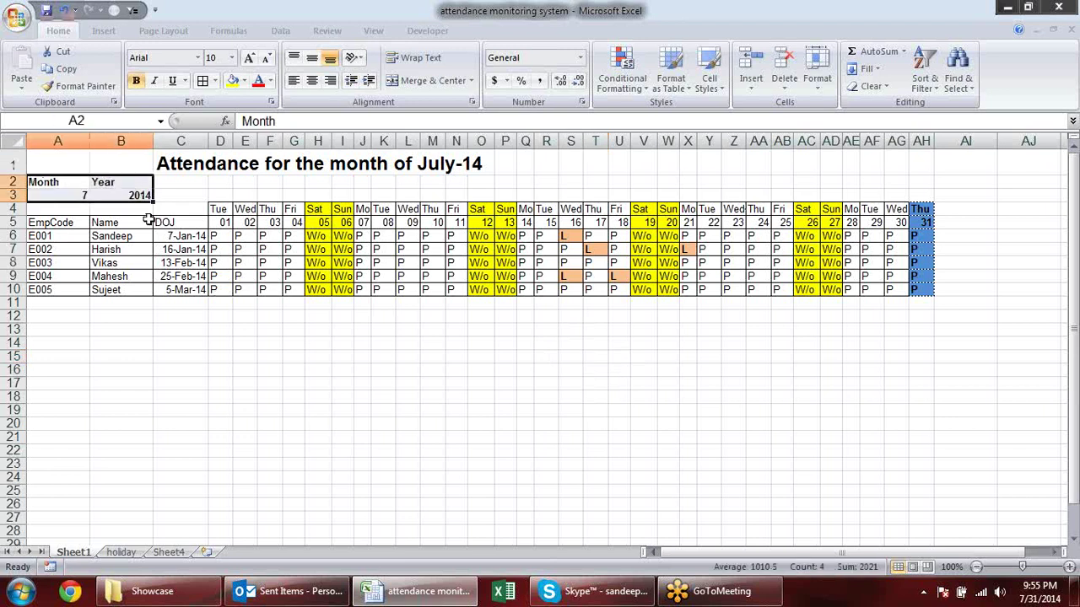
click(215, 355)
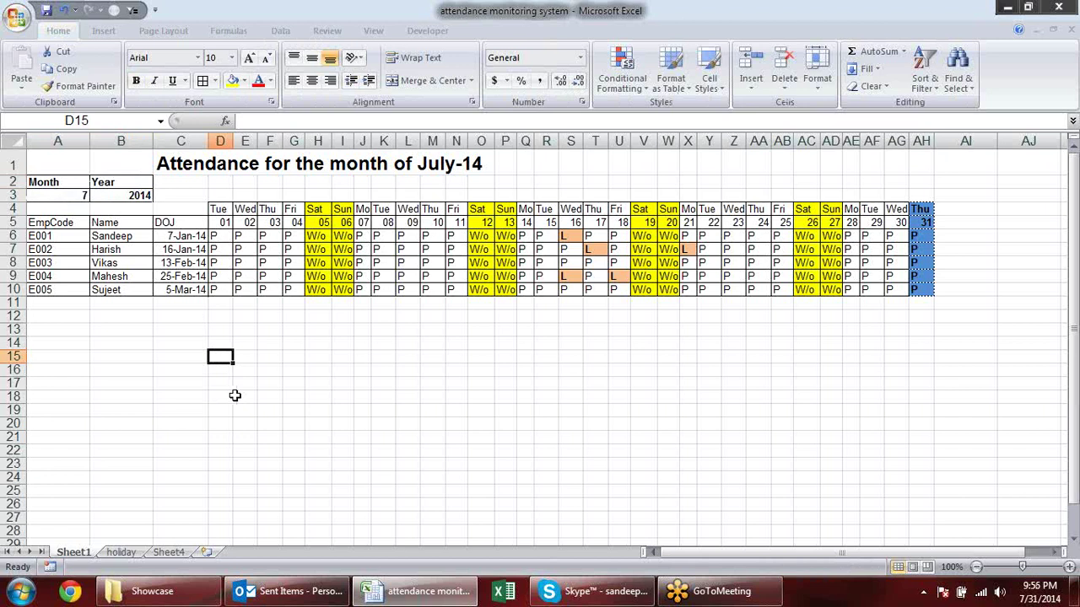
click(1073, 38)
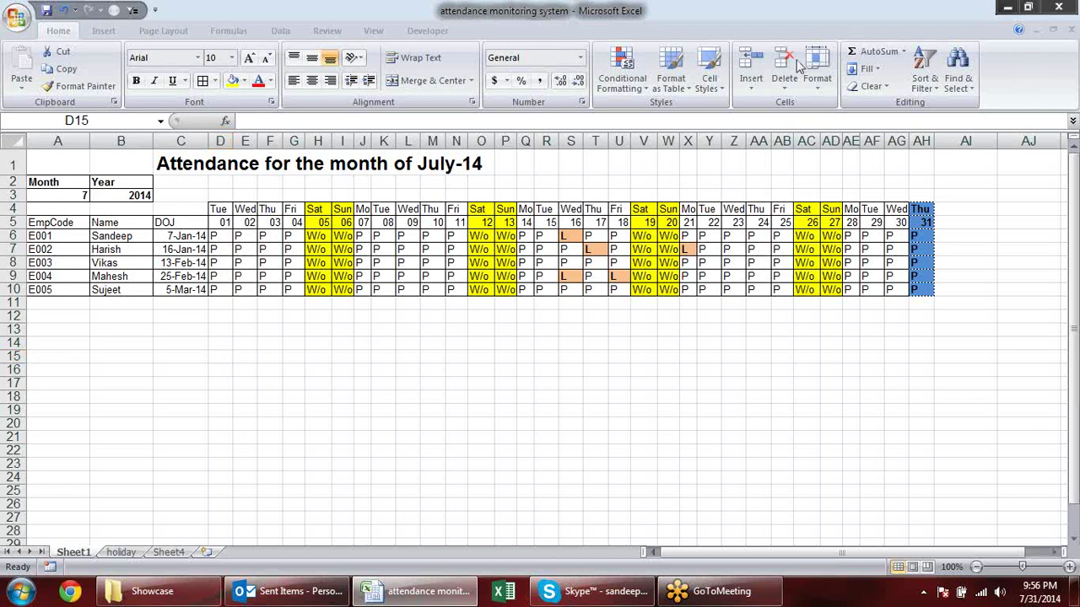
Expand the formula bar to two lines to read D6's full attendance formula.
click(245, 223)
click(247, 238)
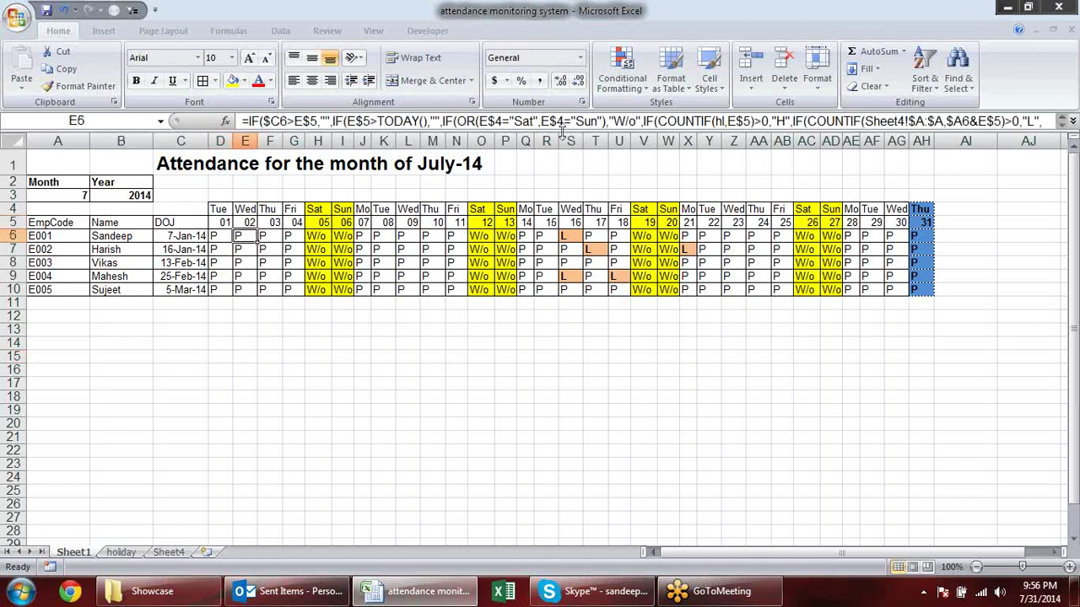
drag(563, 131, 568, 145)
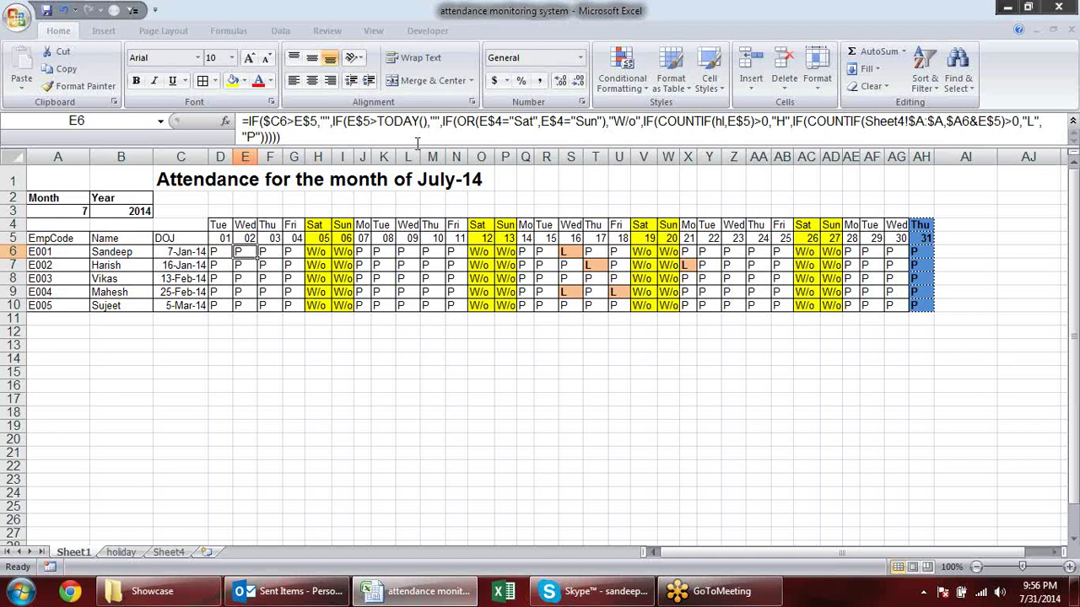
drag(417, 143, 413, 133)
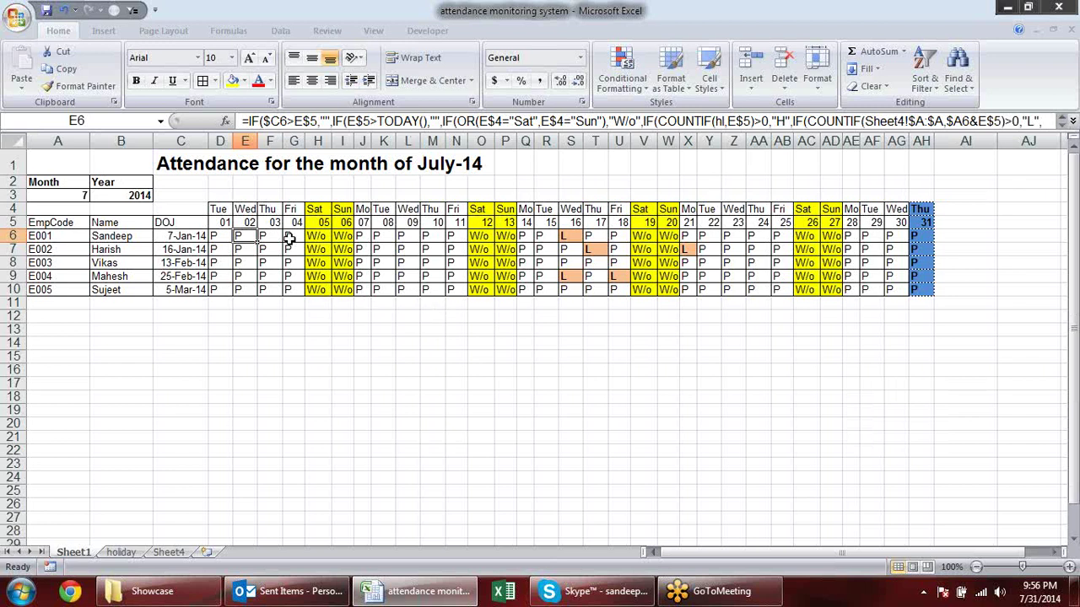
click(222, 237)
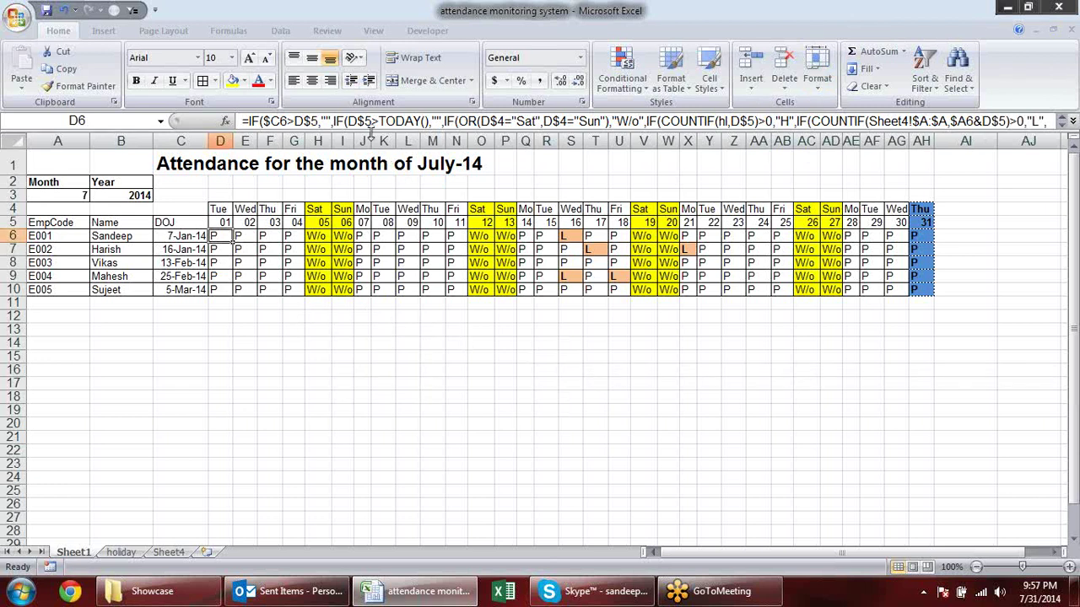
drag(369, 132, 369, 145)
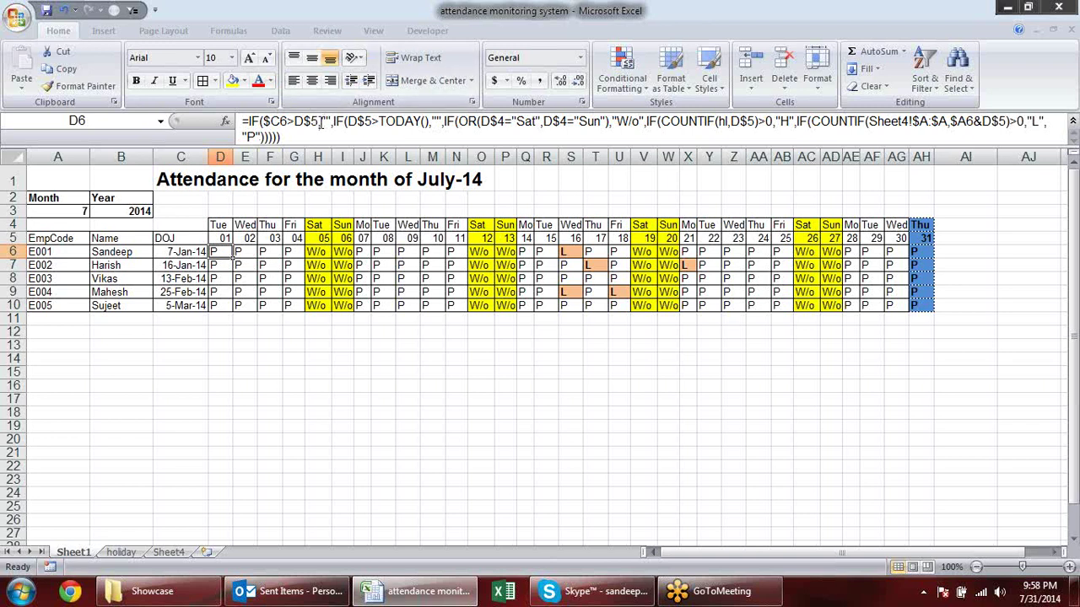
drag(320, 123, 264, 122)
key(ctrl+c)
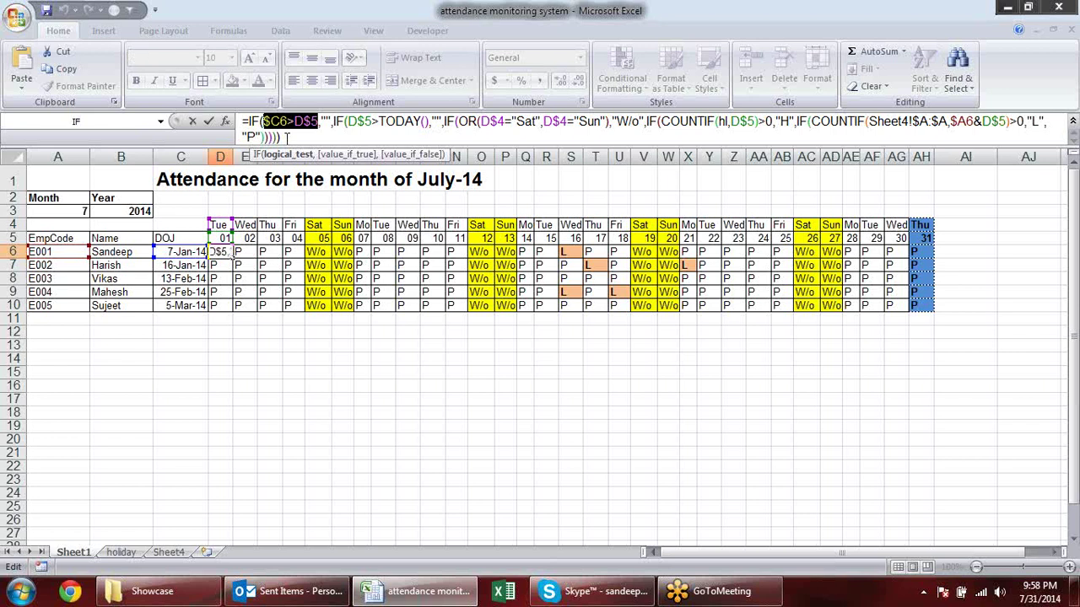
click(287, 136)
key(ctrl+v)
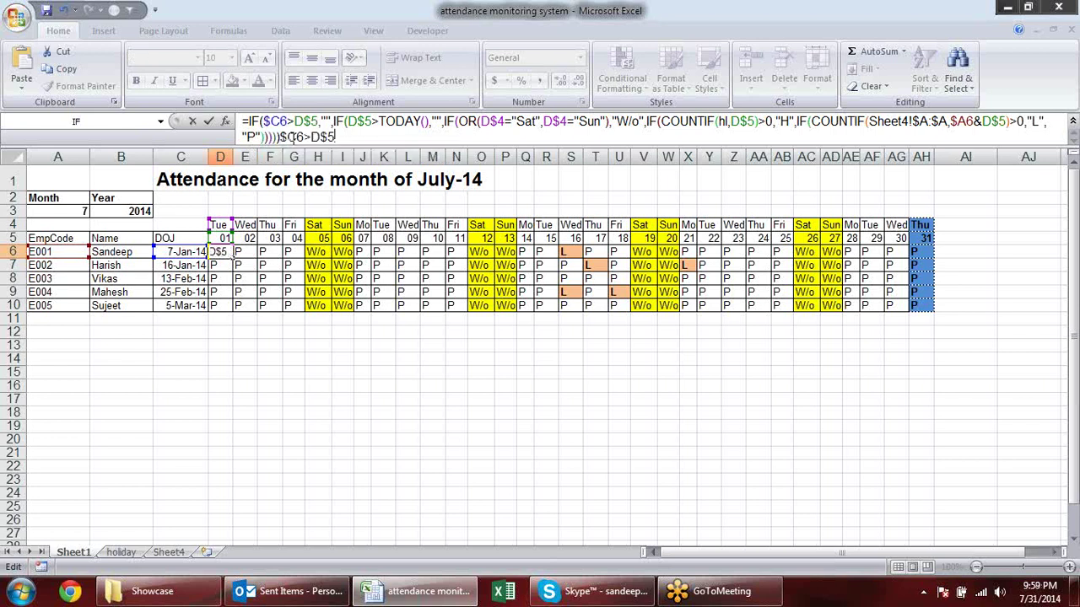
drag(335, 137, 280, 137)
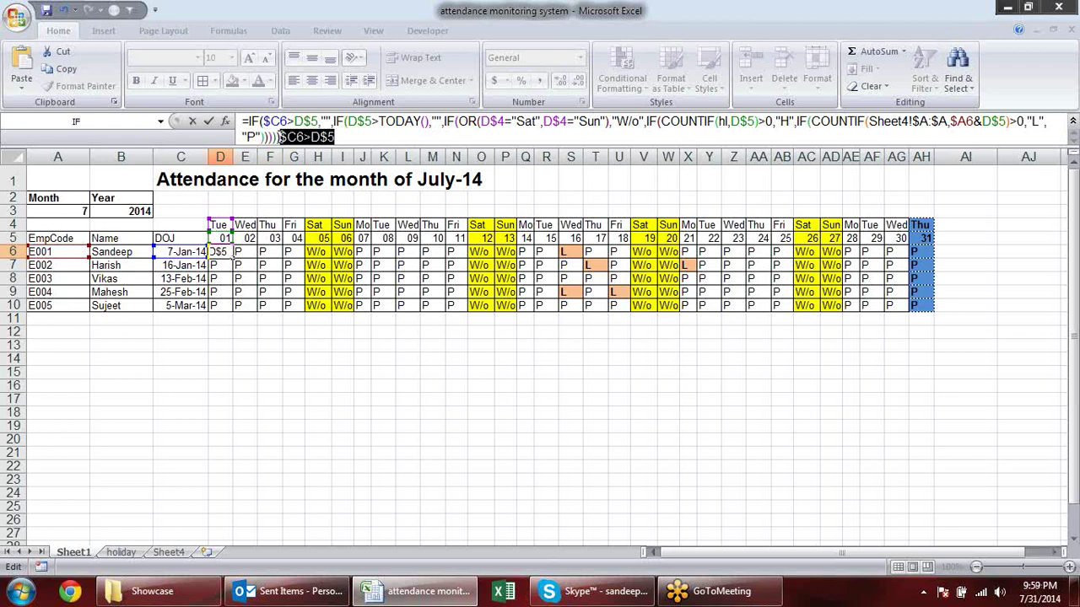
key(BackSpace)
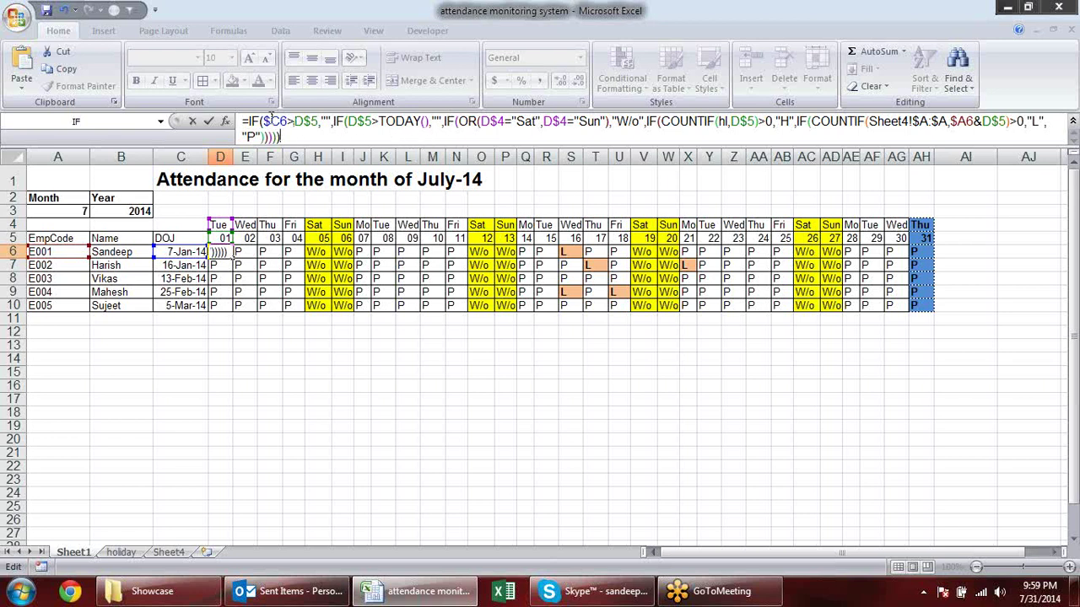
drag(263, 120, 323, 121)
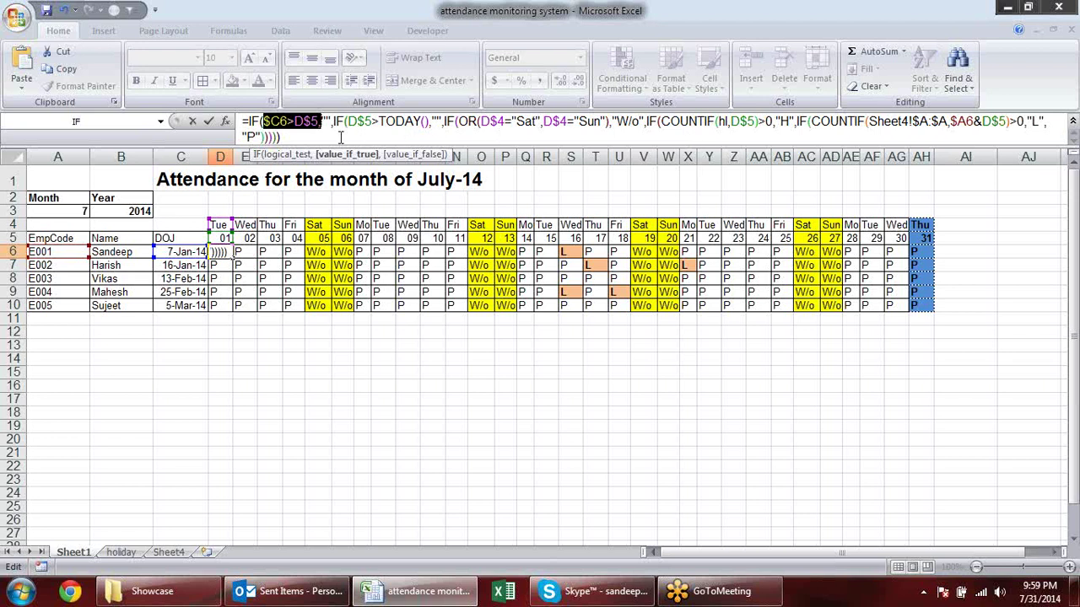
click(299, 137)
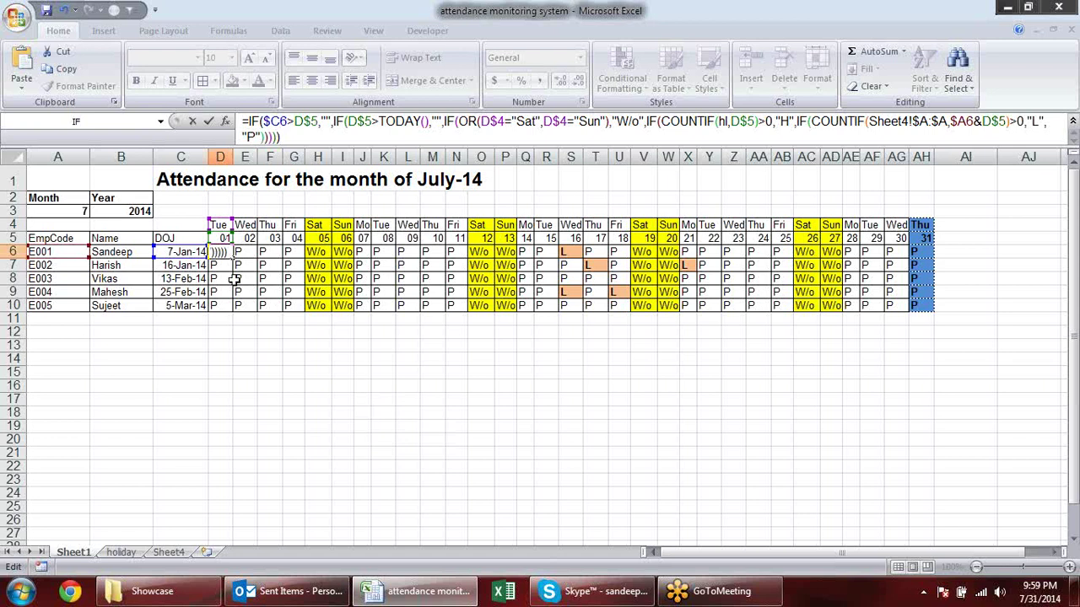
key(Escape)
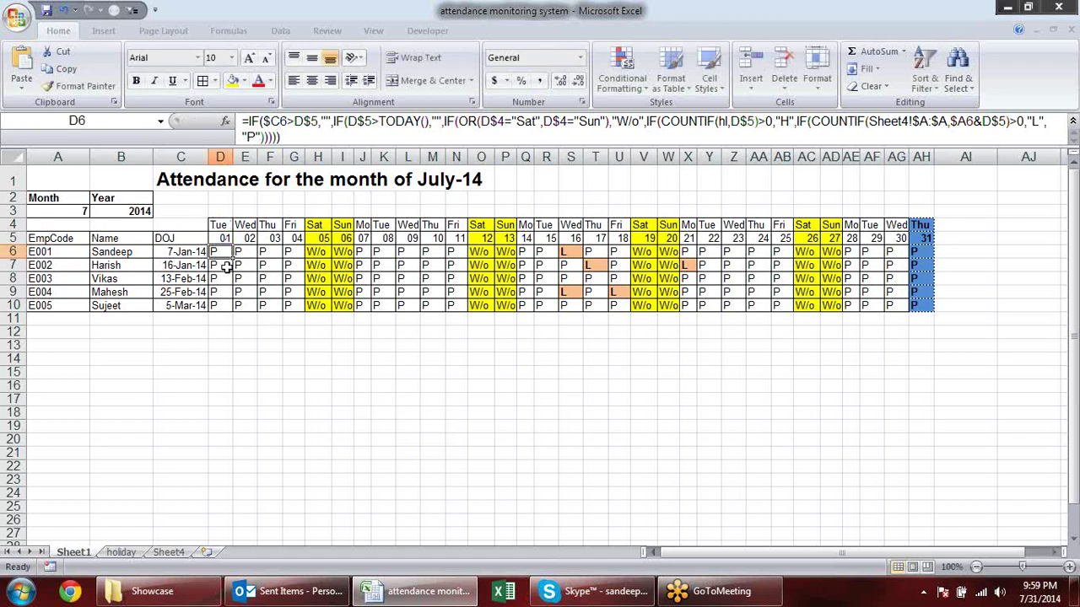
click(80, 317)
click(255, 336)
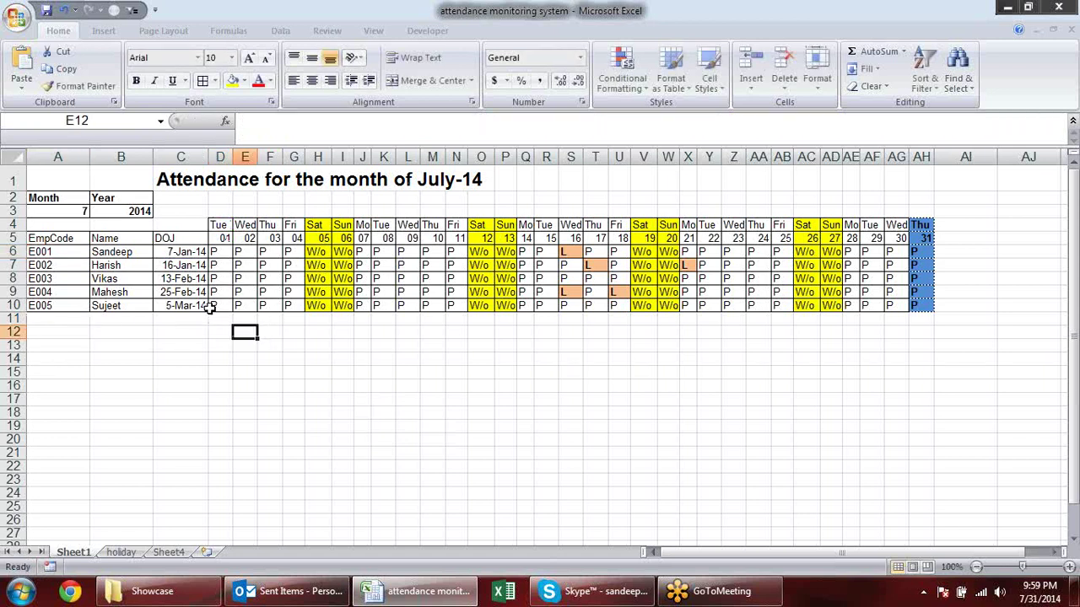
click(215, 306)
drag(233, 312, 234, 389)
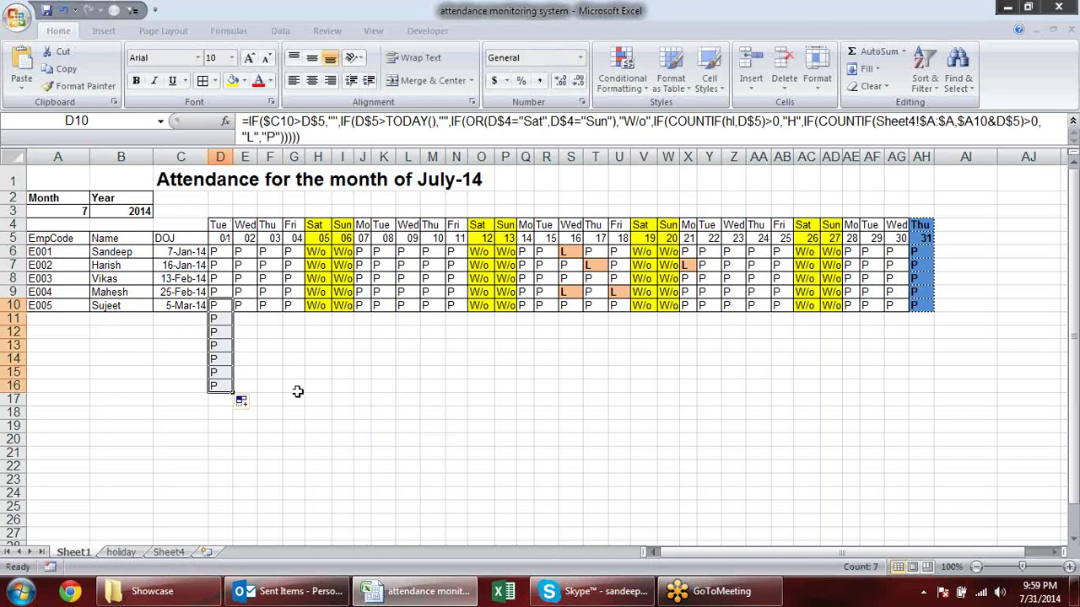
drag(224, 316, 230, 386)
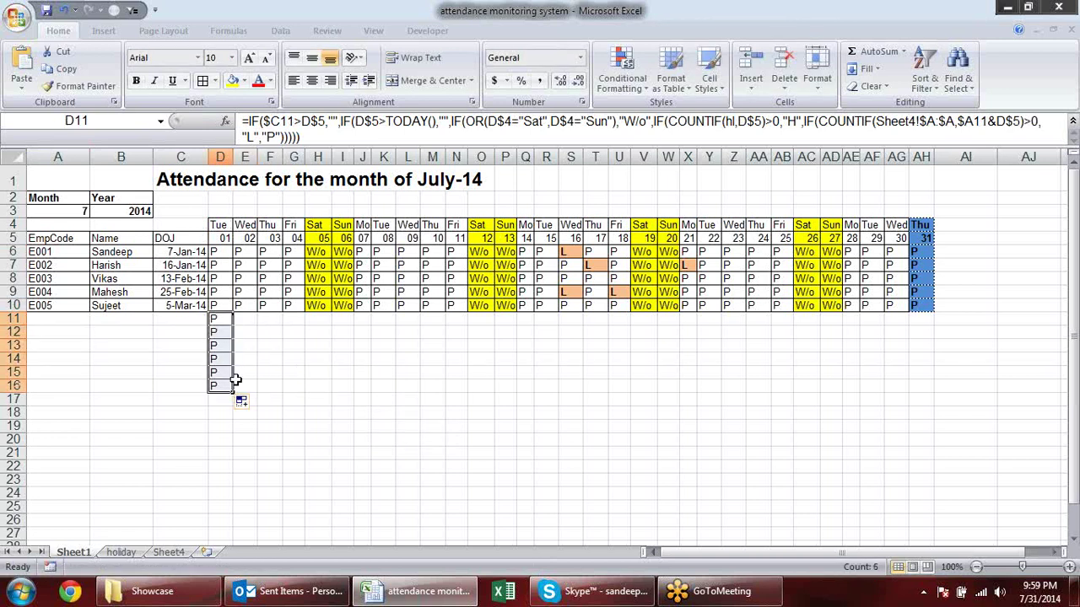
key(ctrl+shift+greater)
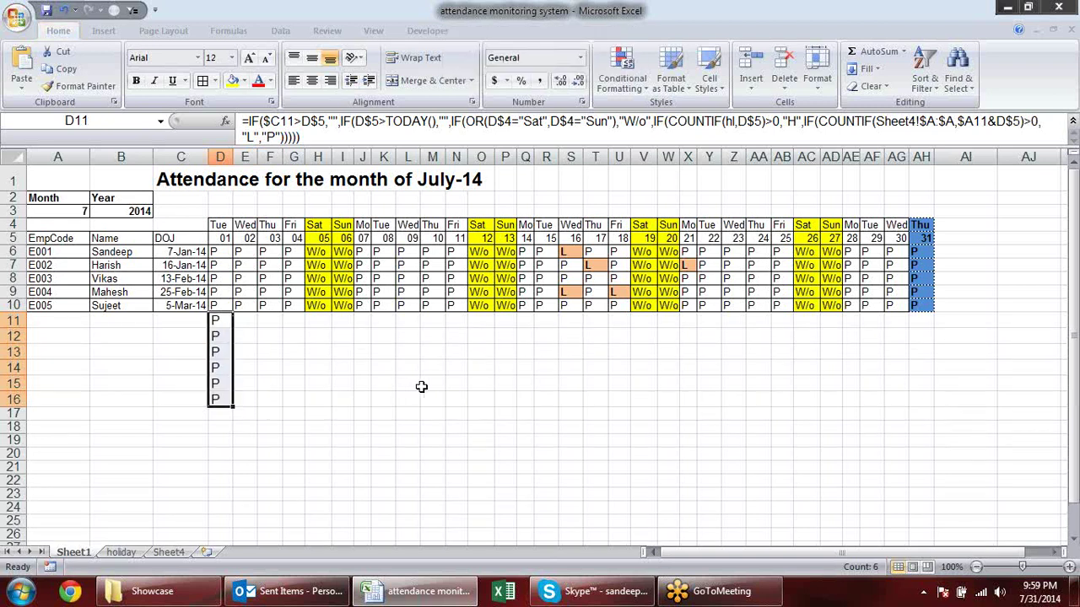
key(ctrl+z)
key(ctrl+z)
click(223, 254)
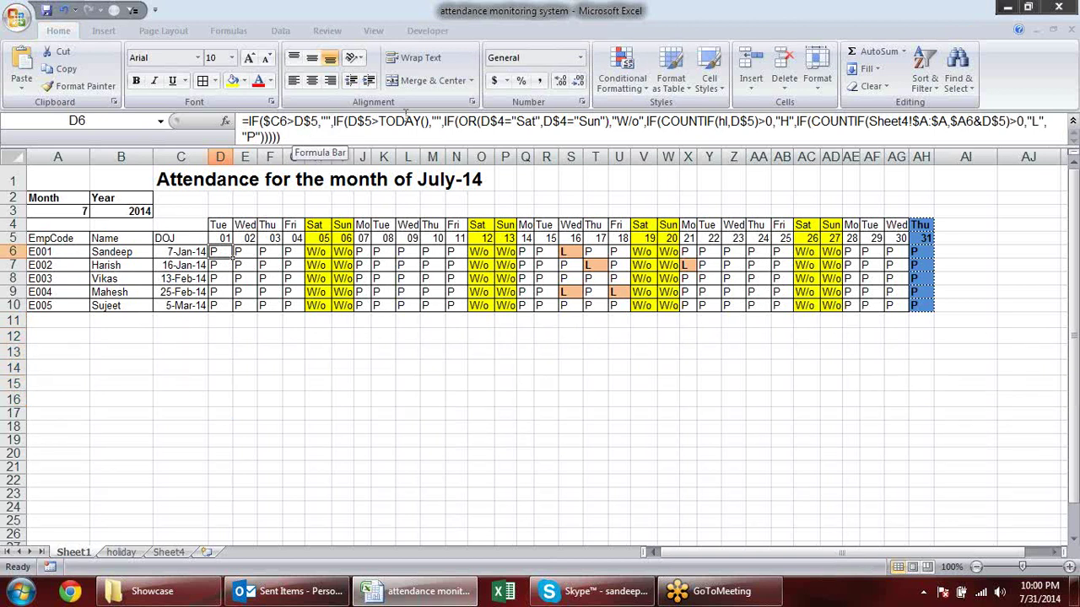
click(334, 122)
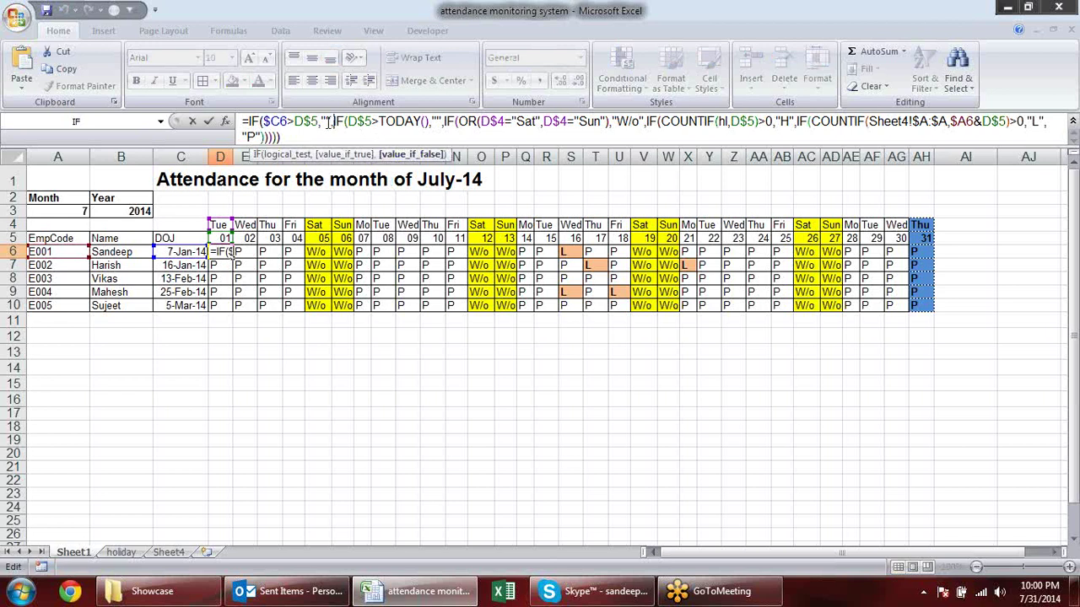
drag(335, 121, 250, 122)
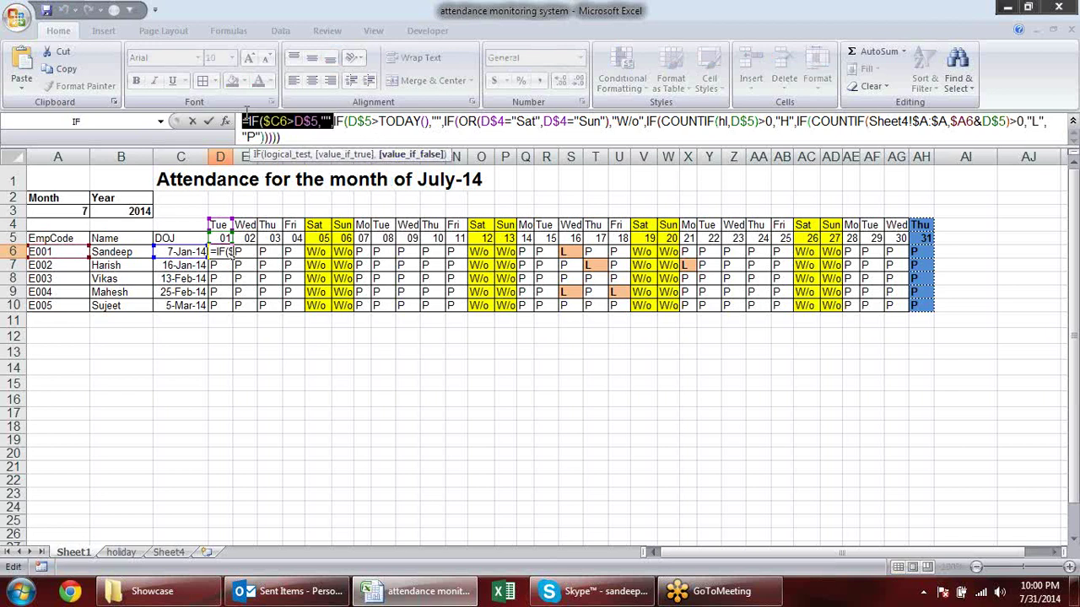
click(425, 122)
drag(424, 123, 251, 121)
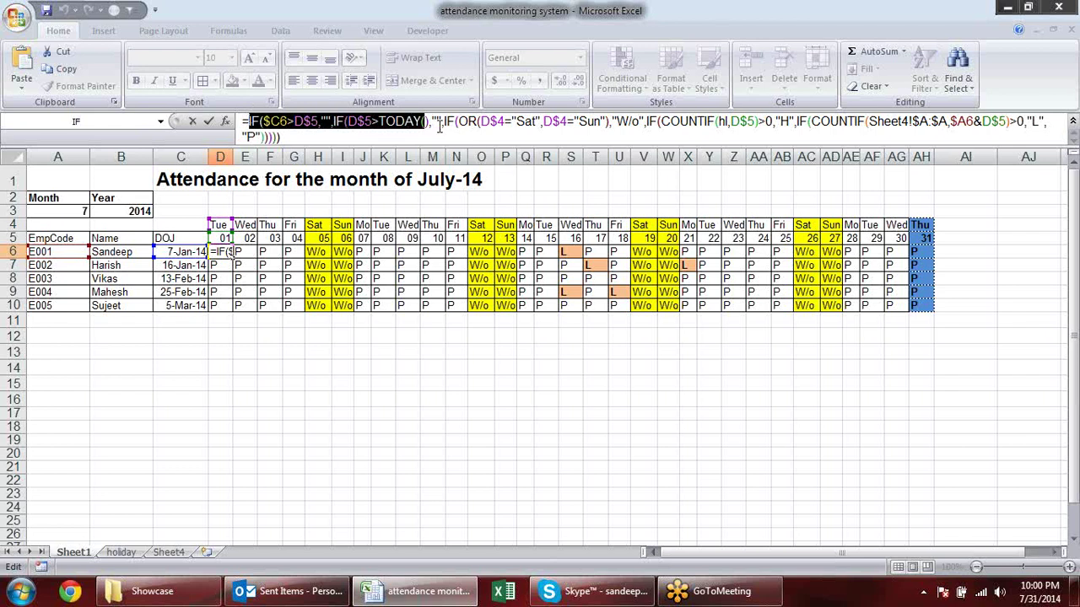
drag(428, 123, 250, 121)
key(ctrl+c)
click(367, 138)
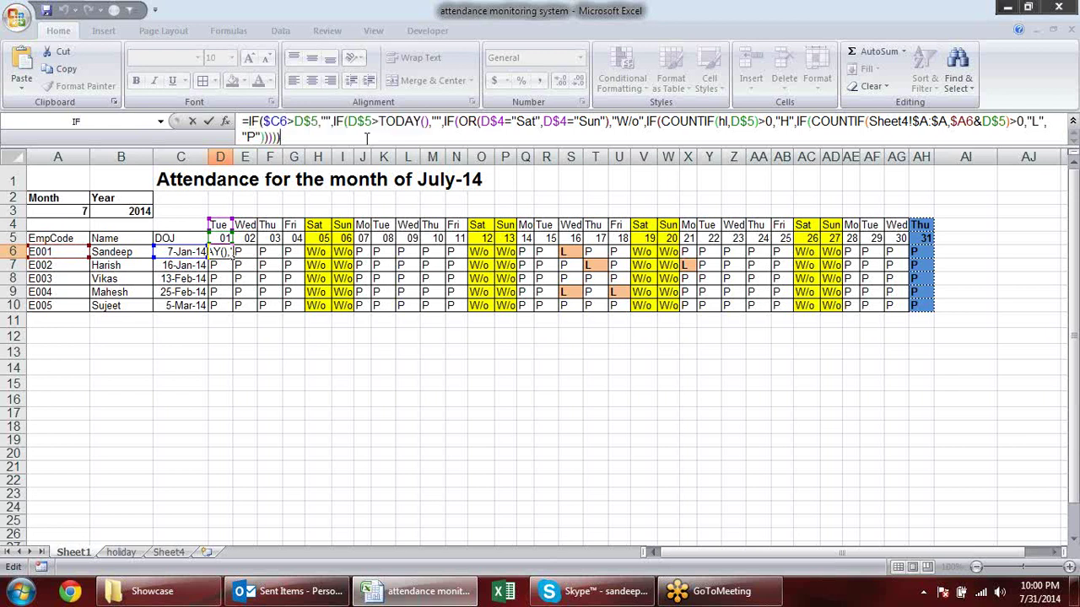
key(ctrl+v)
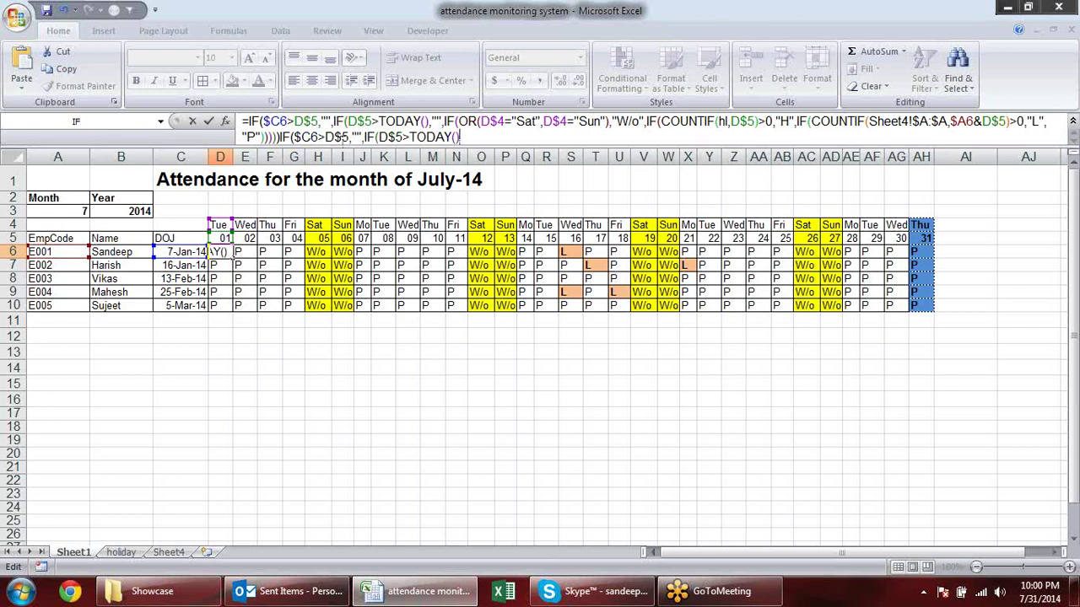
key(ctrl+z)
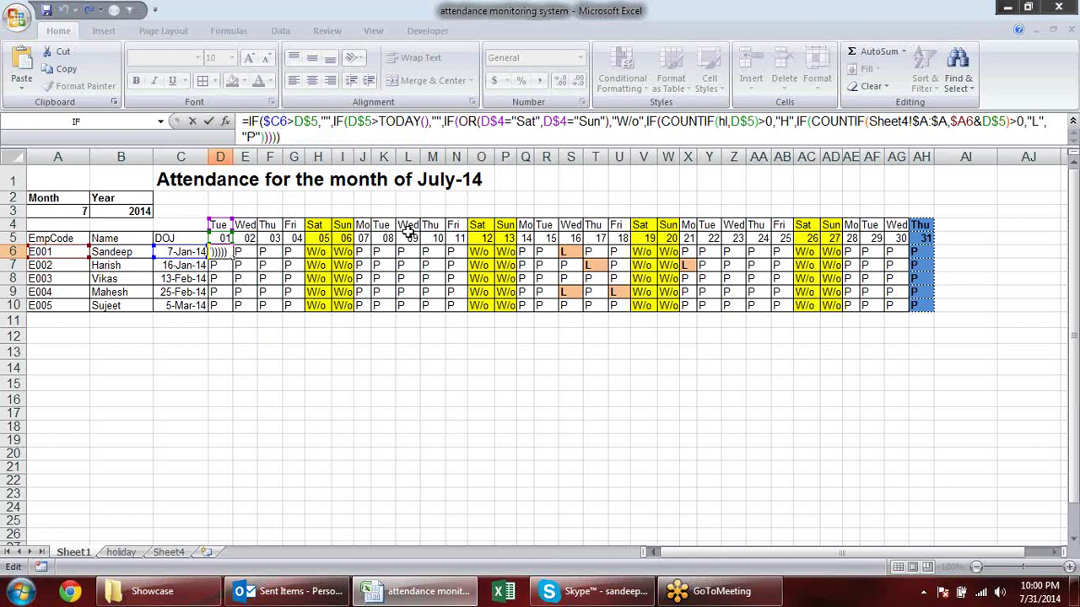
key(Return)
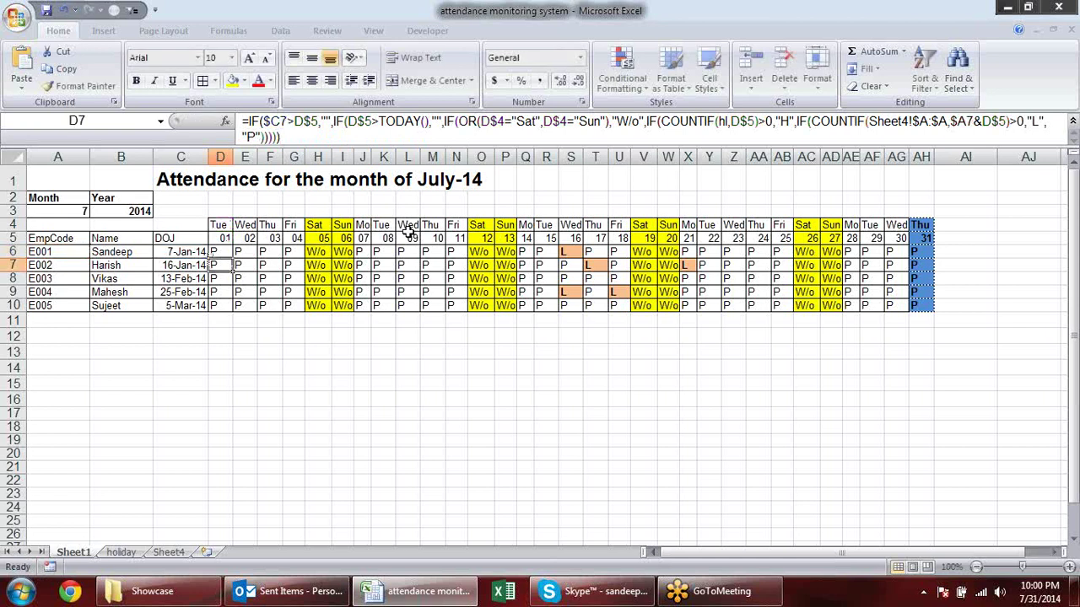